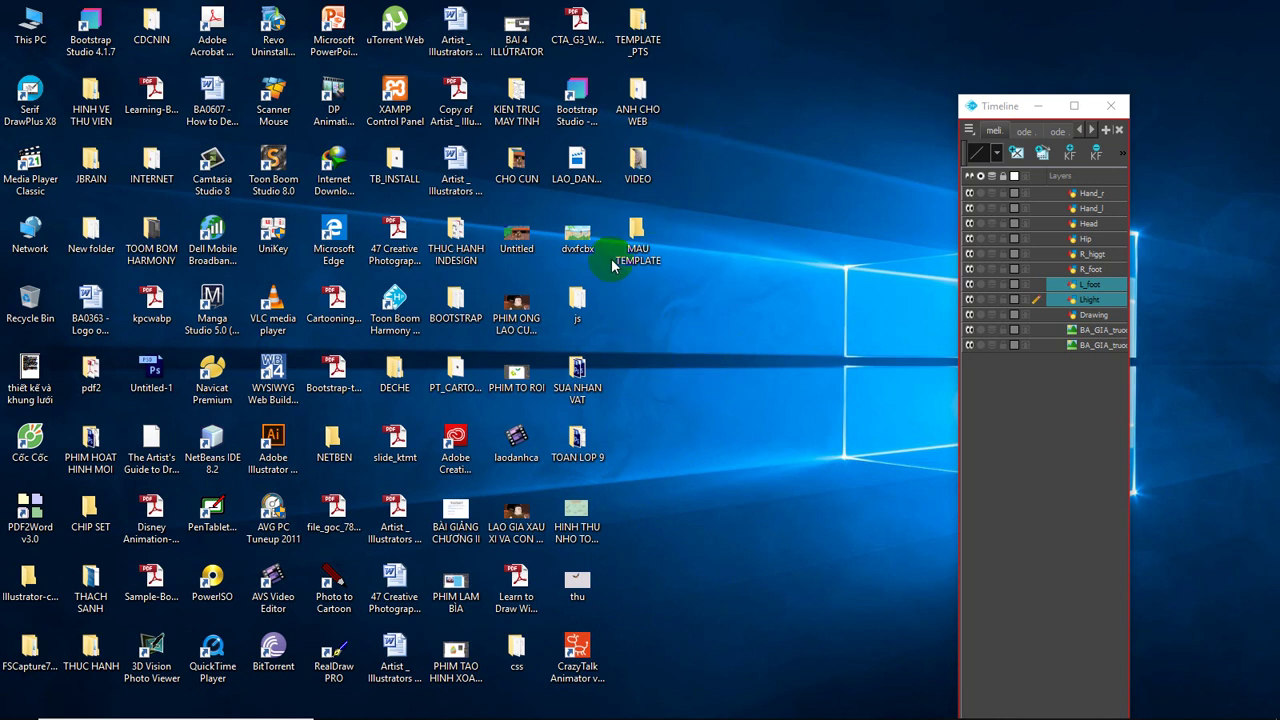
# Launch CrazyTalk Animator 3 from the desktop and decline the sign-up offer
pyautogui.rightClick(724, 333)
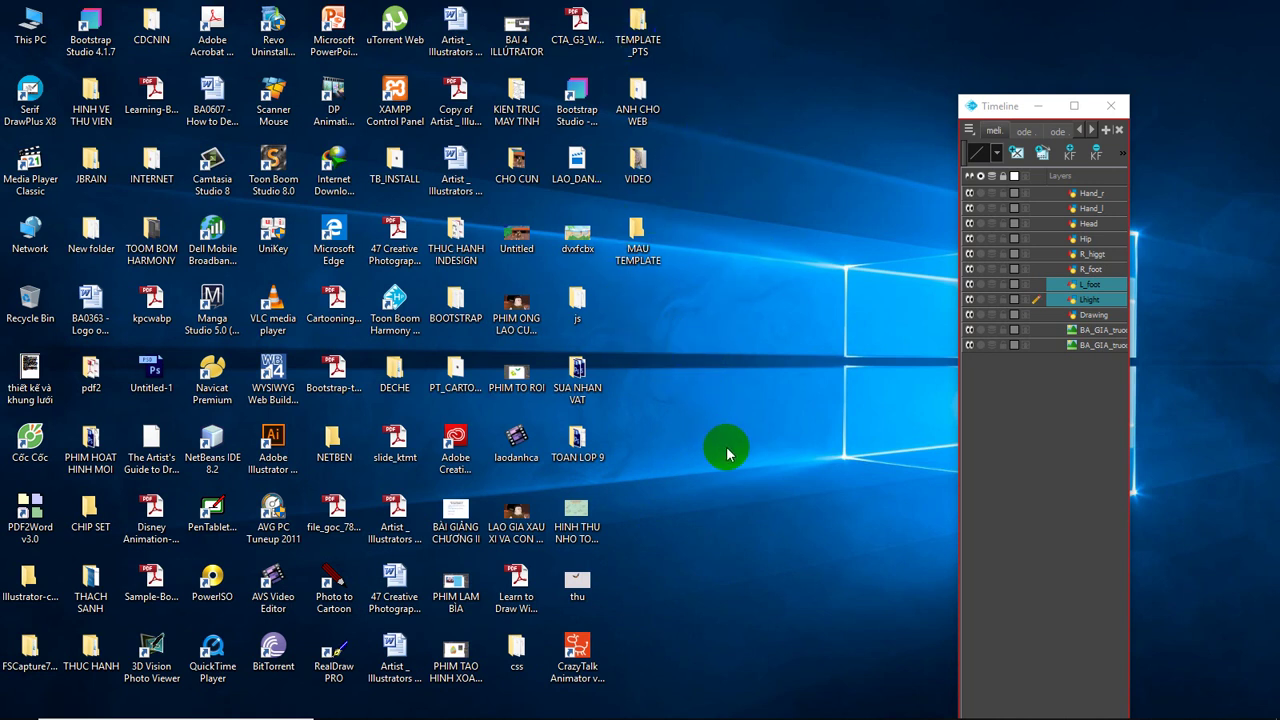
pyautogui.click(622, 531)
pyautogui.click(627, 464)
pyautogui.click(625, 614)
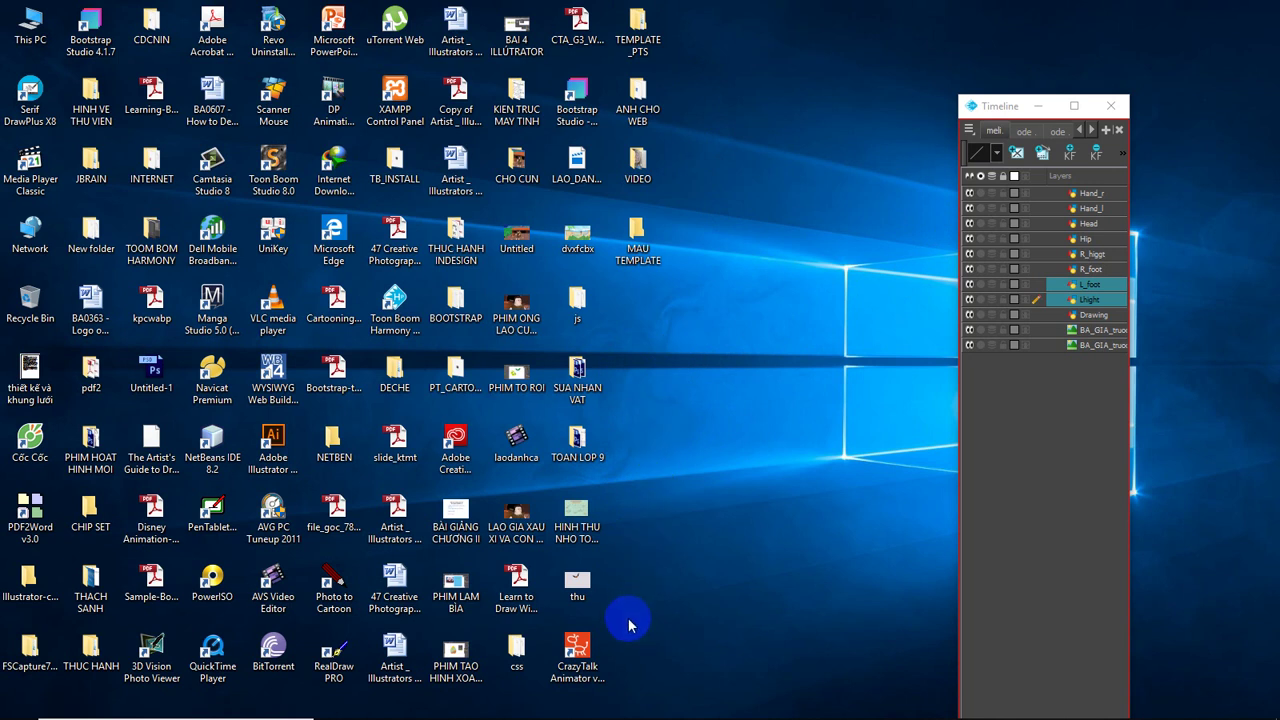
pyautogui.click(611, 598)
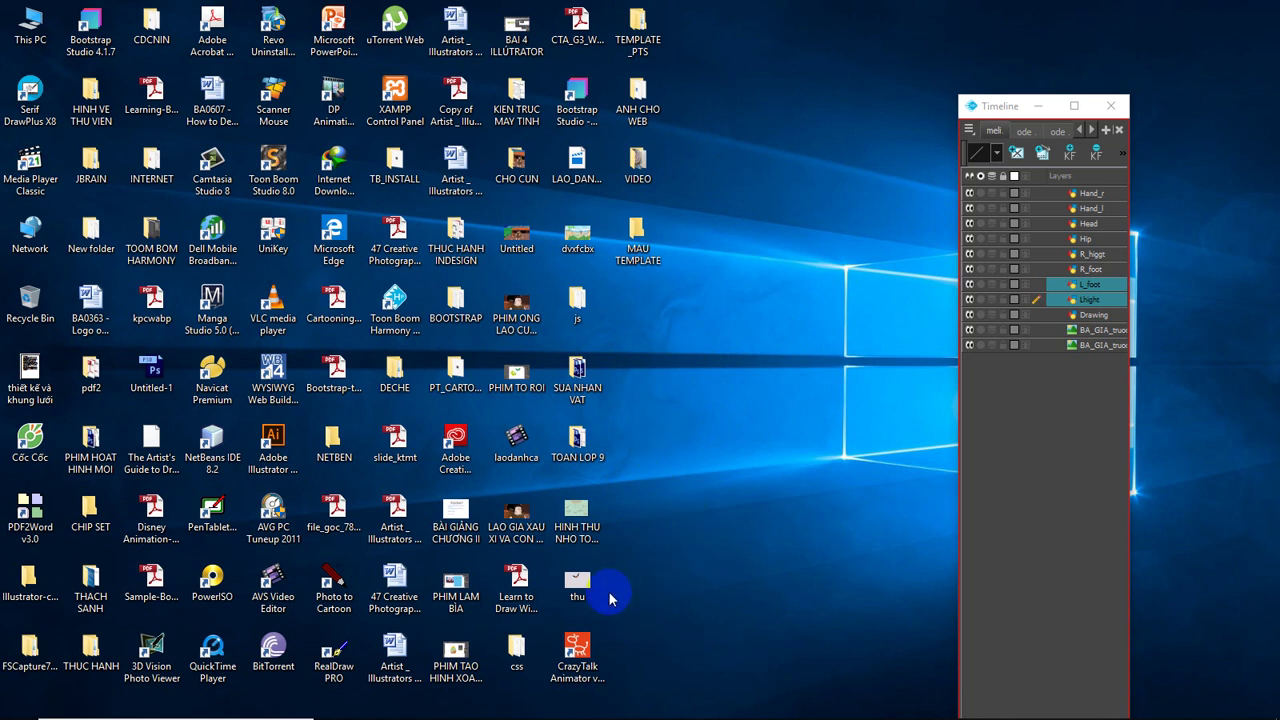
pyautogui.doubleClick(578, 645)
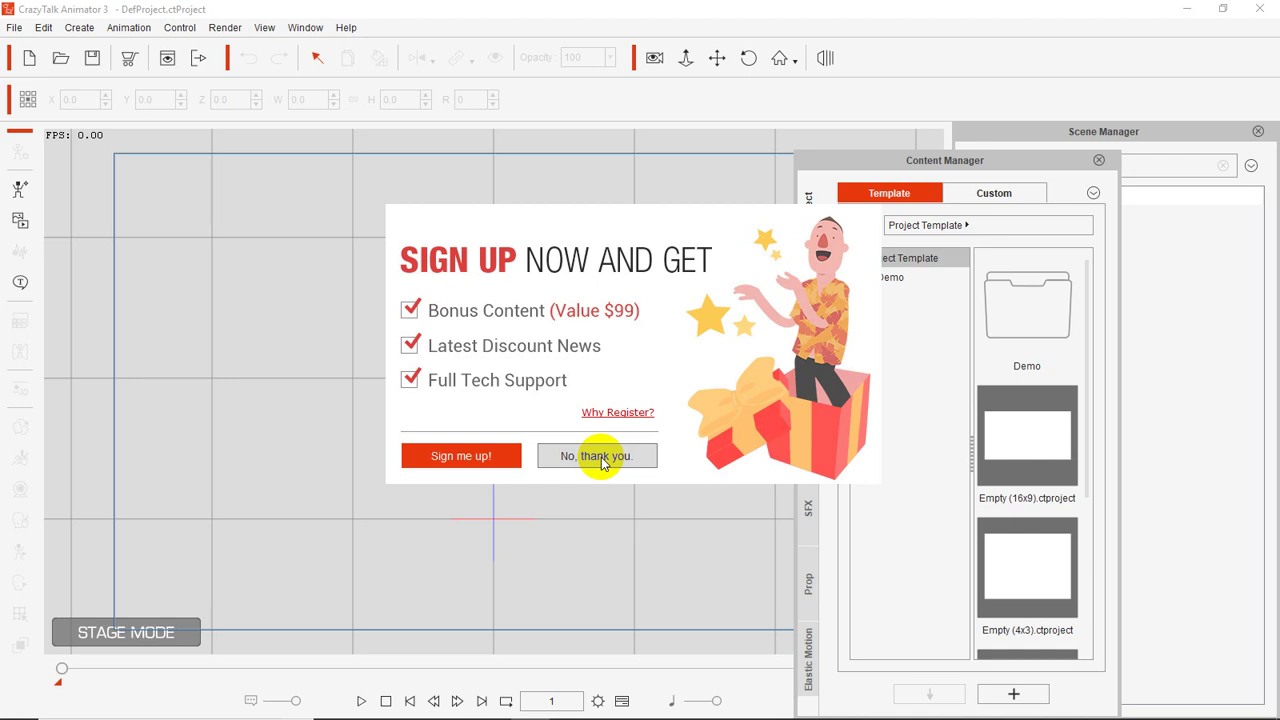
pyautogui.click(603, 463)
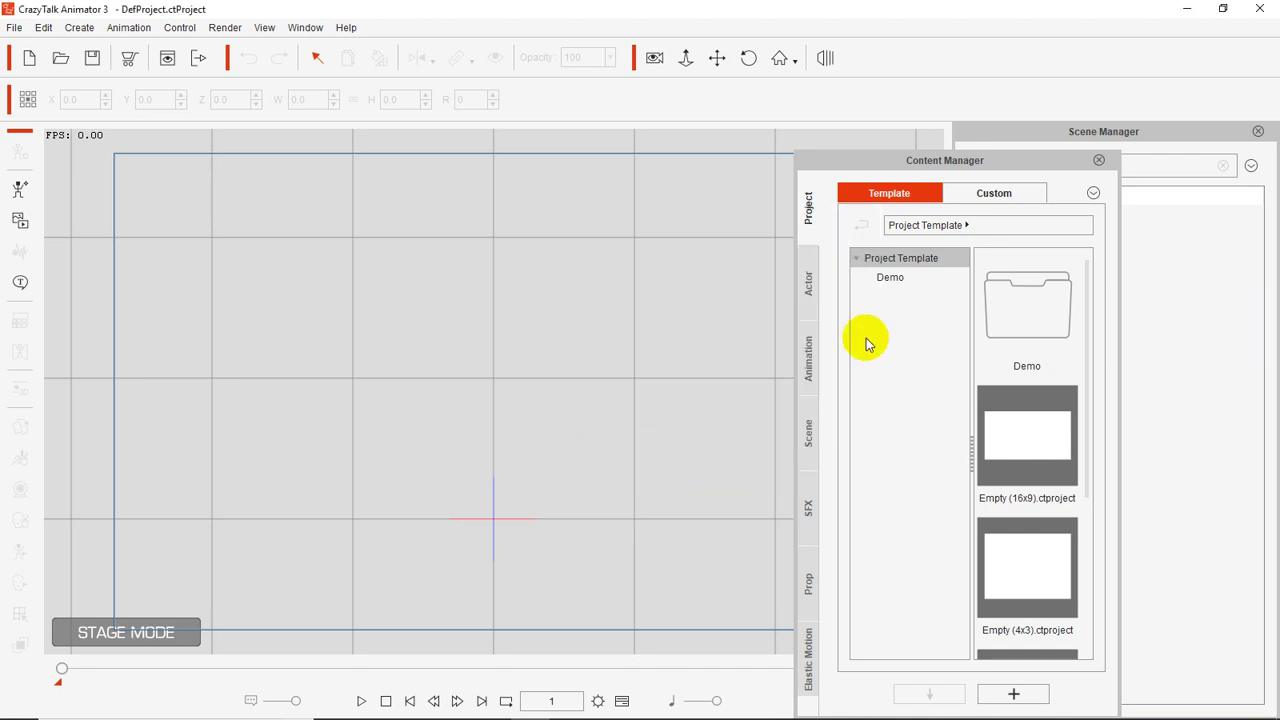
# Add Vogue Figures_Male_S from Actor > Character > 1_G3 Human to the stage
pyautogui.click(809, 275)
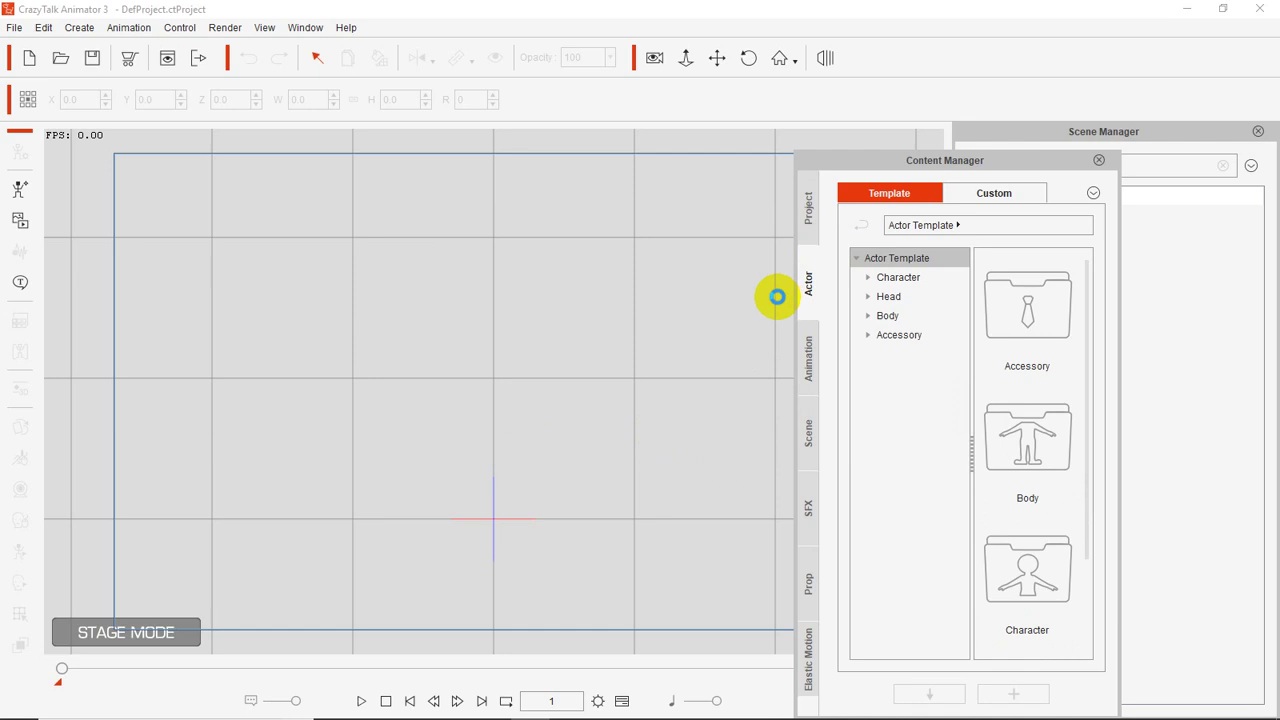
pyautogui.click(900, 277)
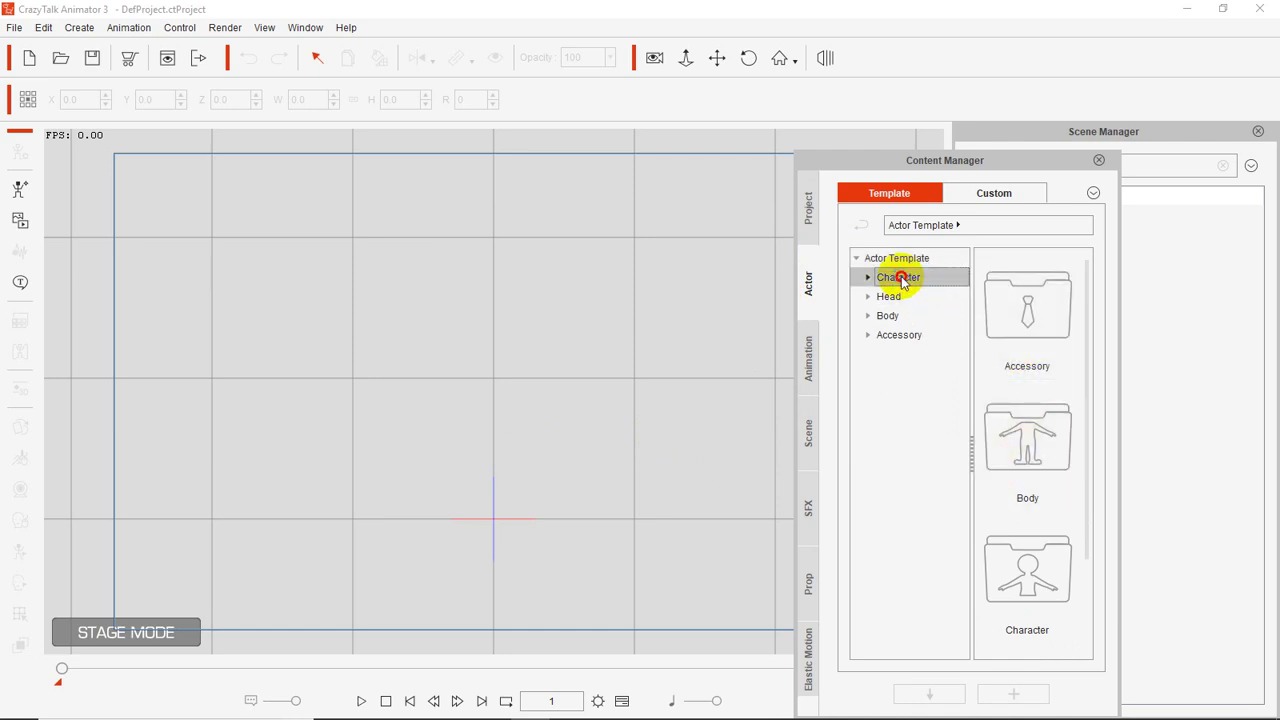
pyautogui.click(920, 298)
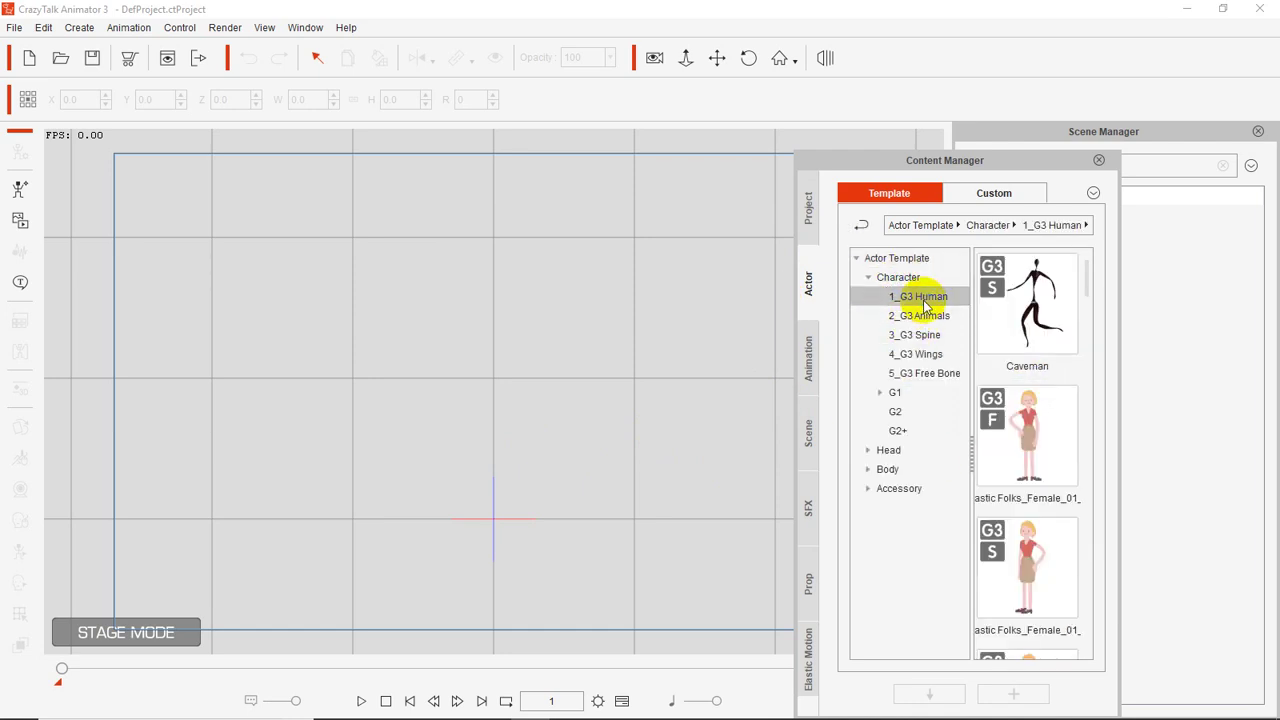
pyautogui.scroll(-3, 1060, 475)
pyautogui.scroll(-4, 1060, 482)
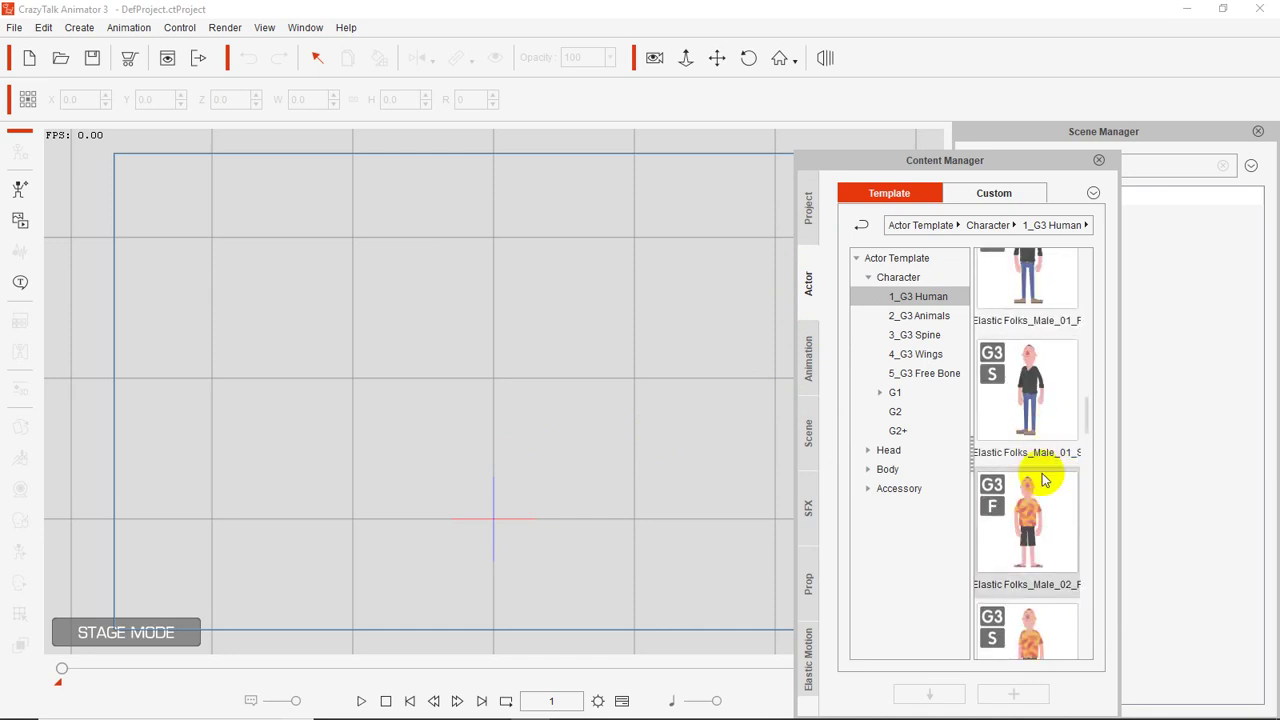
pyautogui.scroll(-2, 1043, 500)
pyautogui.scroll(-3, 1043, 505)
pyautogui.scroll(-3, 1045, 515)
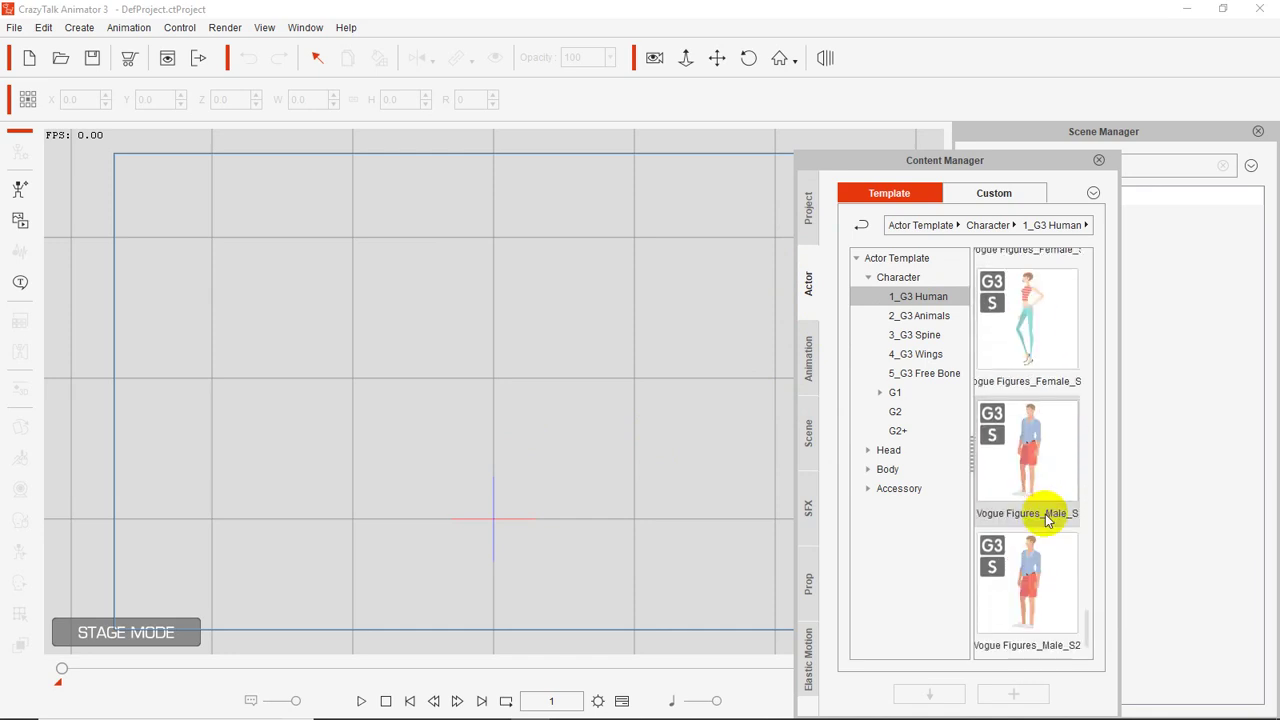
pyautogui.click(1035, 452)
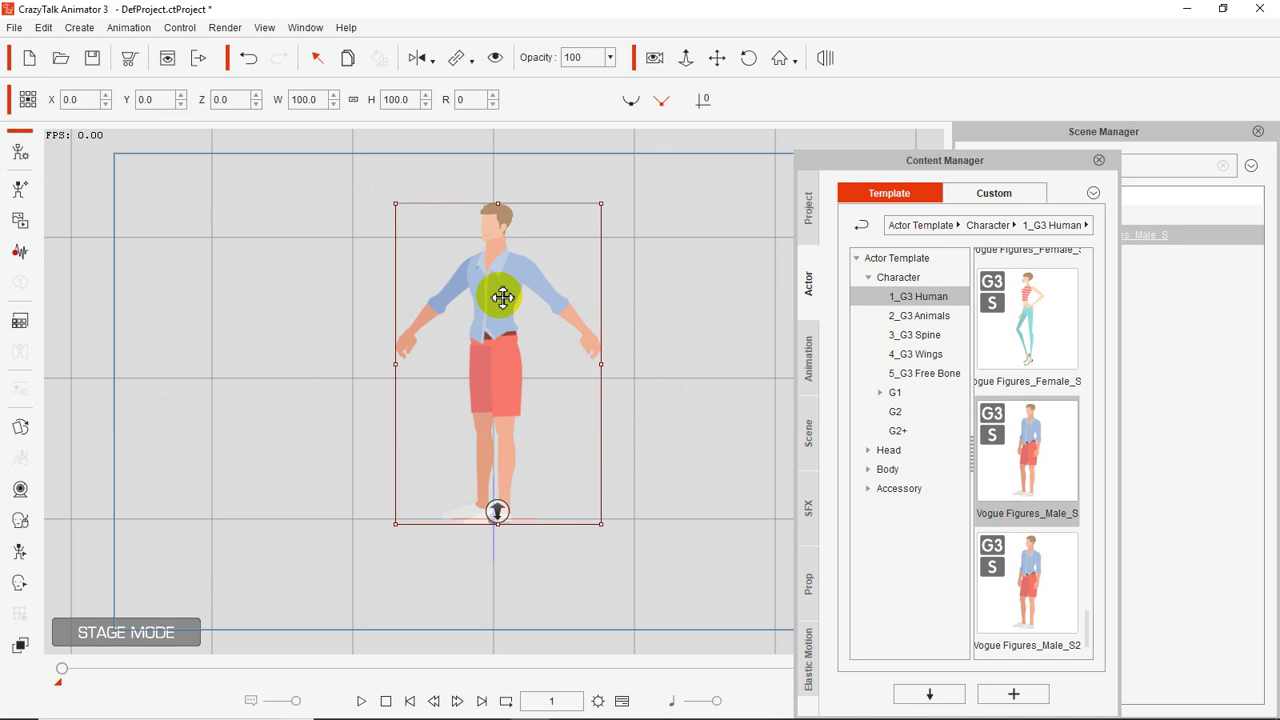
# Move the character to X 26.1, Y -42.6 and dock the Content Manager on the right
pyautogui.moveTo(503, 297); pyautogui.dragTo(540, 357)
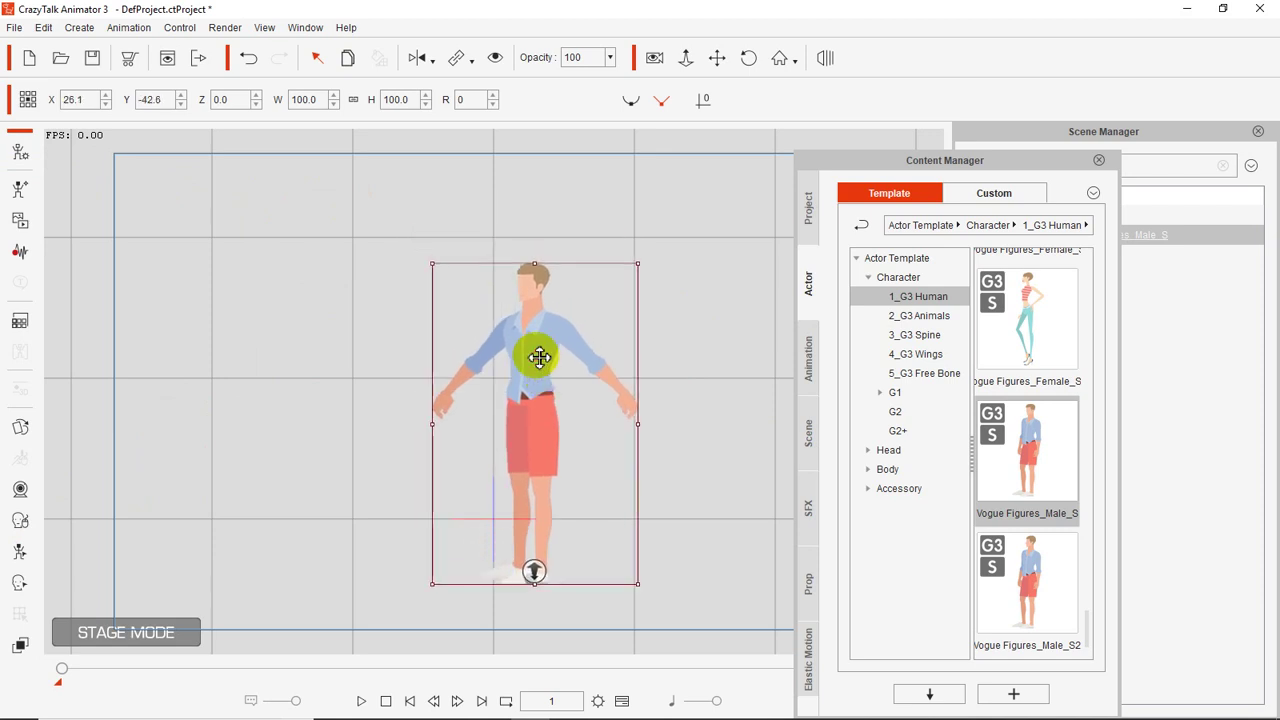
pyautogui.moveTo(985, 163); pyautogui.dragTo(1150, 131)
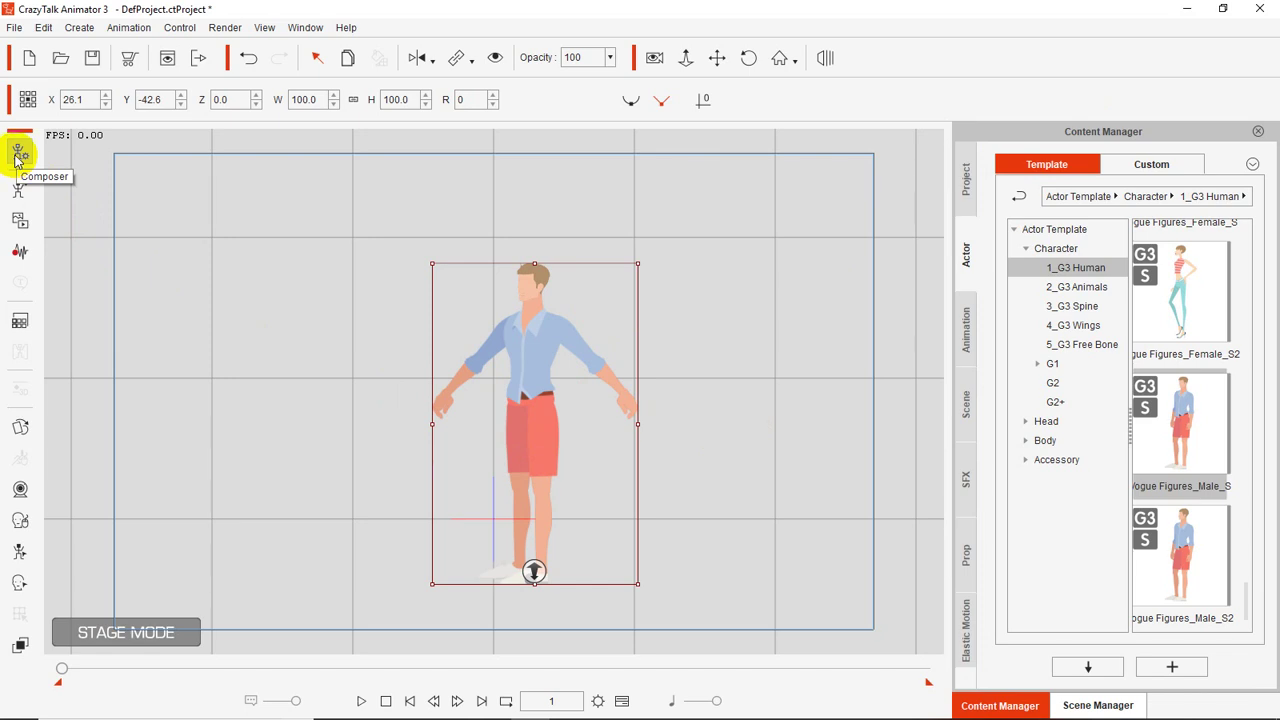
# In Composer mode, export the character to PSD with head and body in one file
pyautogui.click(20, 155)
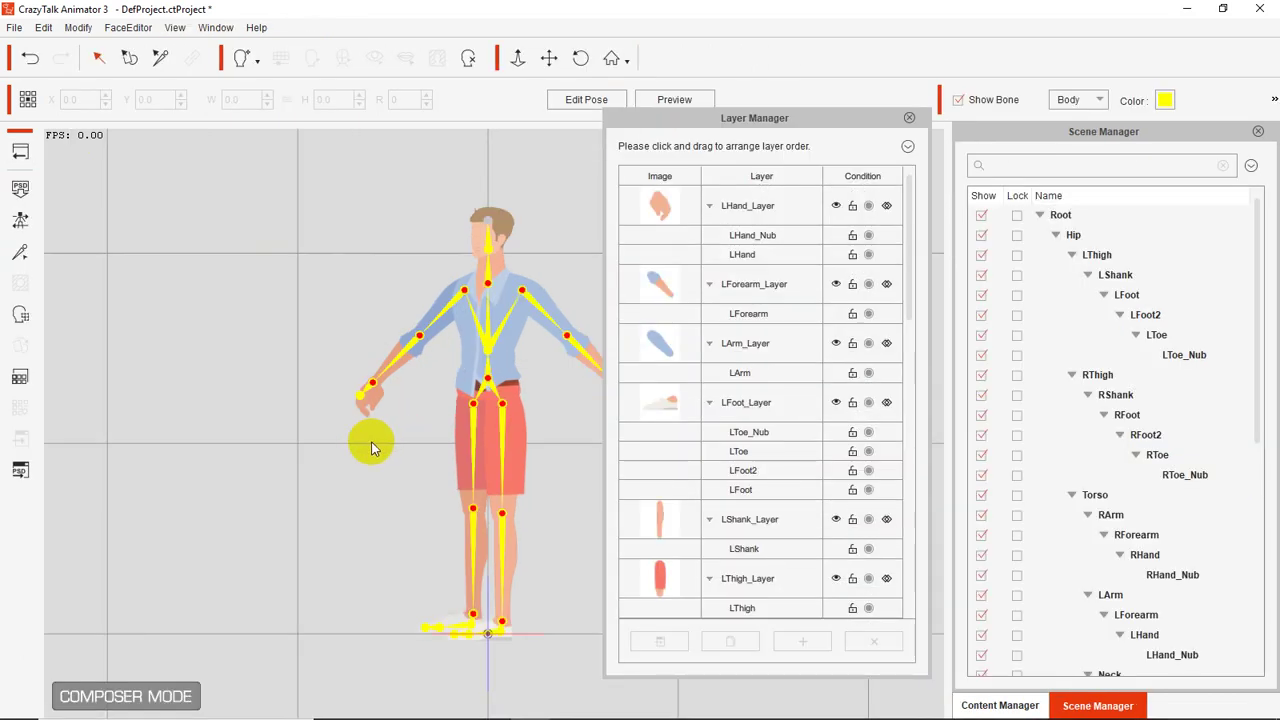
pyautogui.click(19, 472)
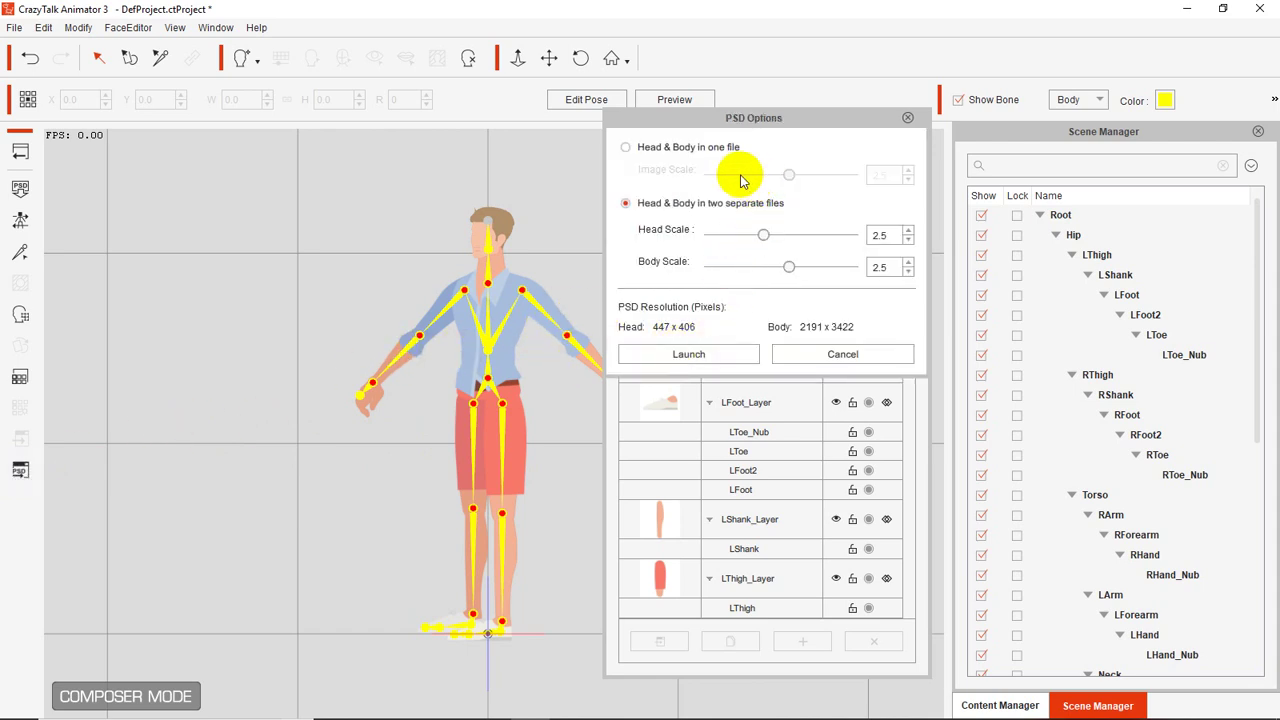
pyautogui.click(625, 148)
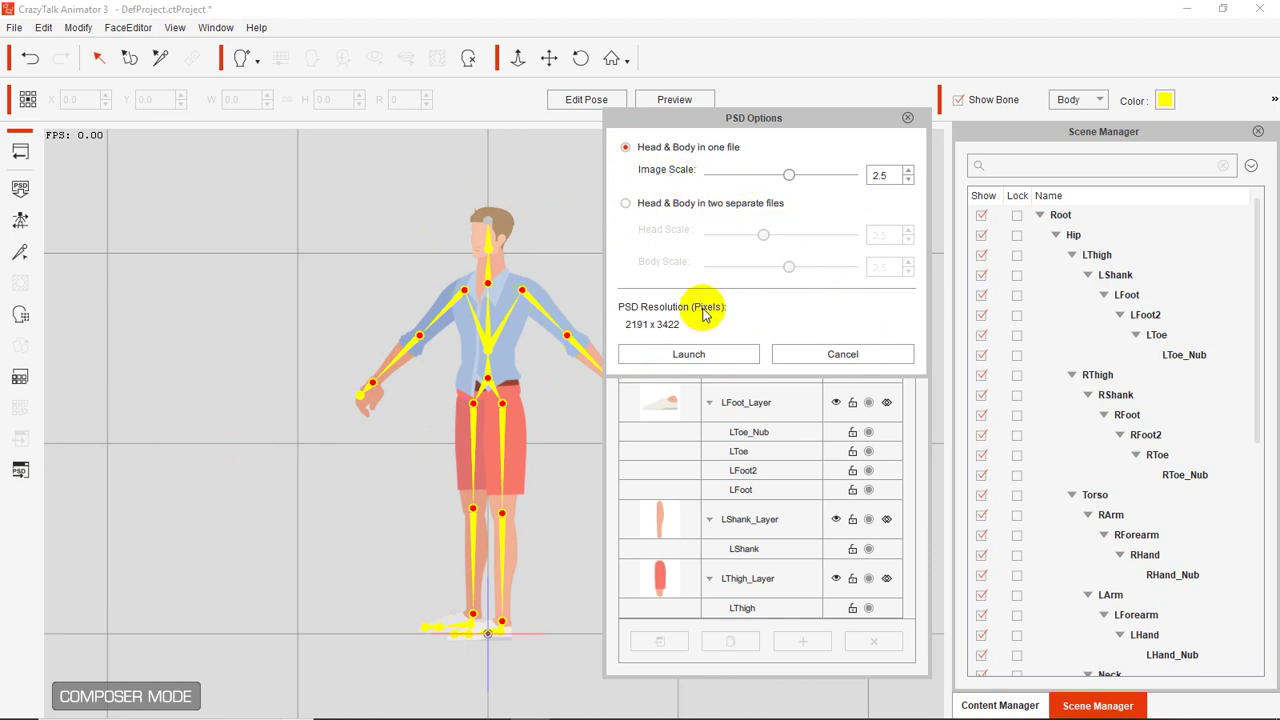
pyautogui.click(685, 355)
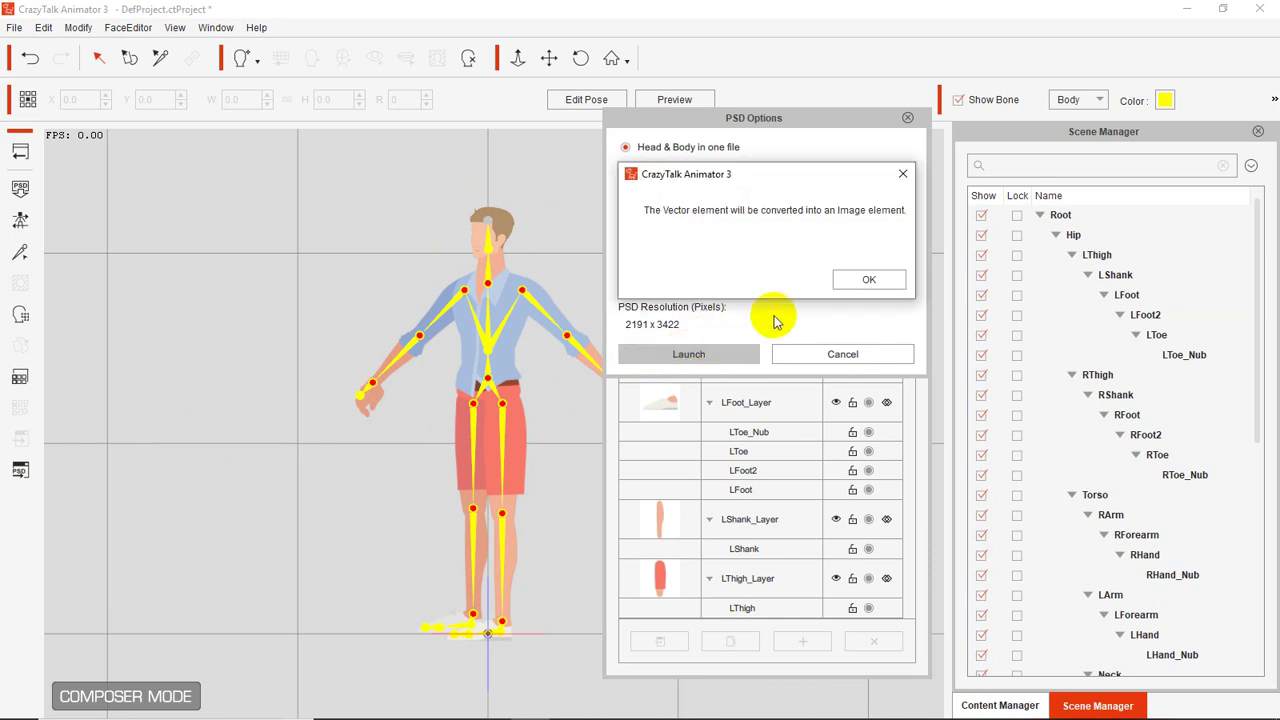
pyautogui.click(855, 283)
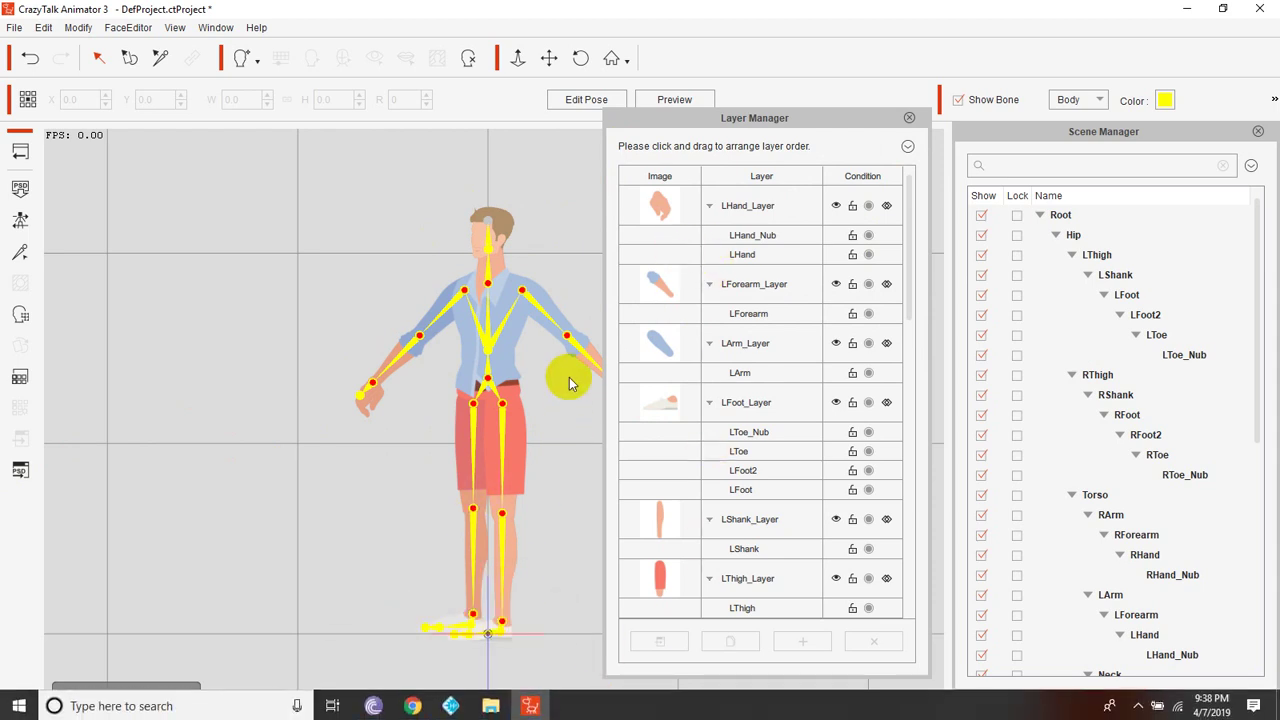
# Dock the Layer Manager on the right and bring up the exported PSD in Photoshop
pyautogui.click(628, 356)
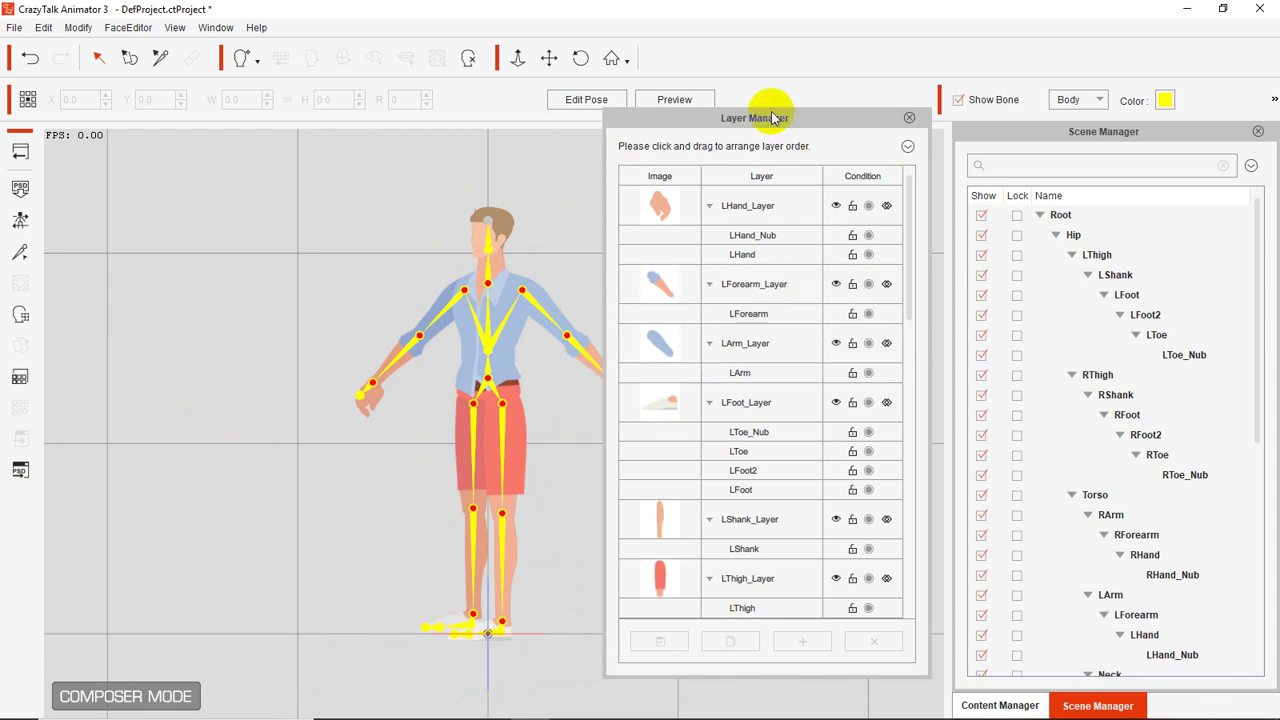
pyautogui.moveTo(770, 117); pyautogui.dragTo(1038, 146)
pyautogui.click(1178, 147)
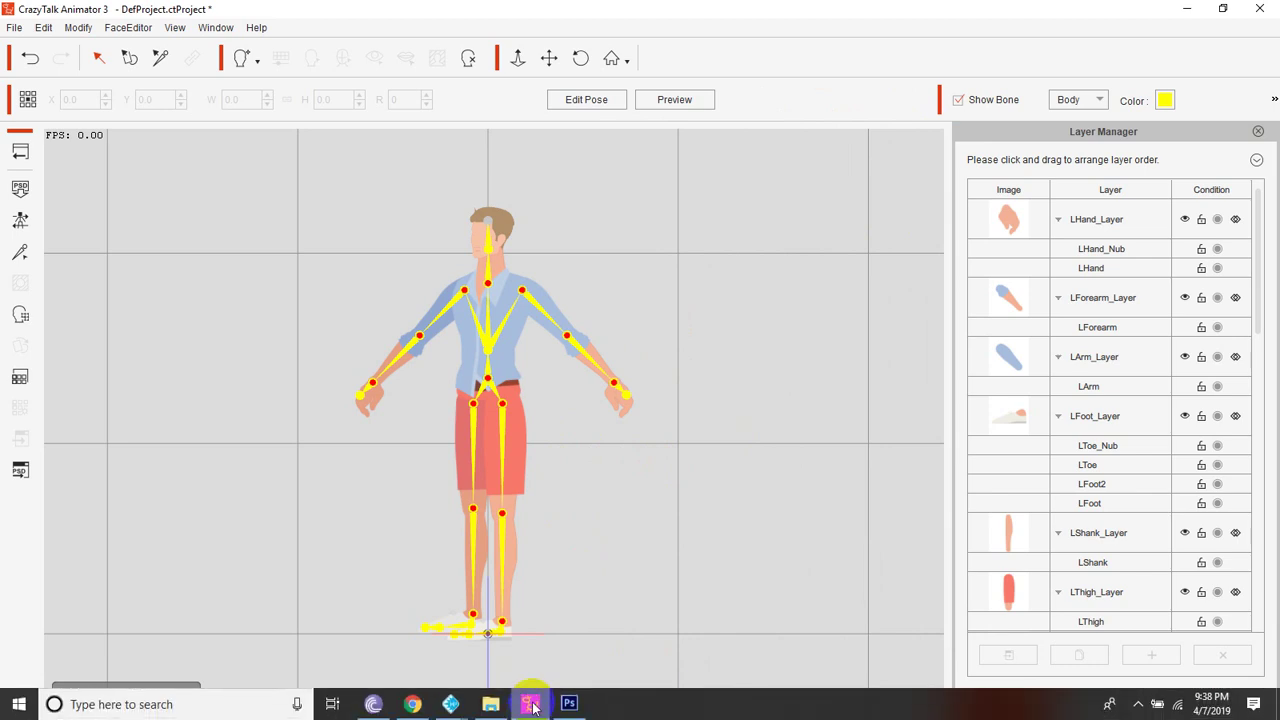
pyautogui.click(569, 702)
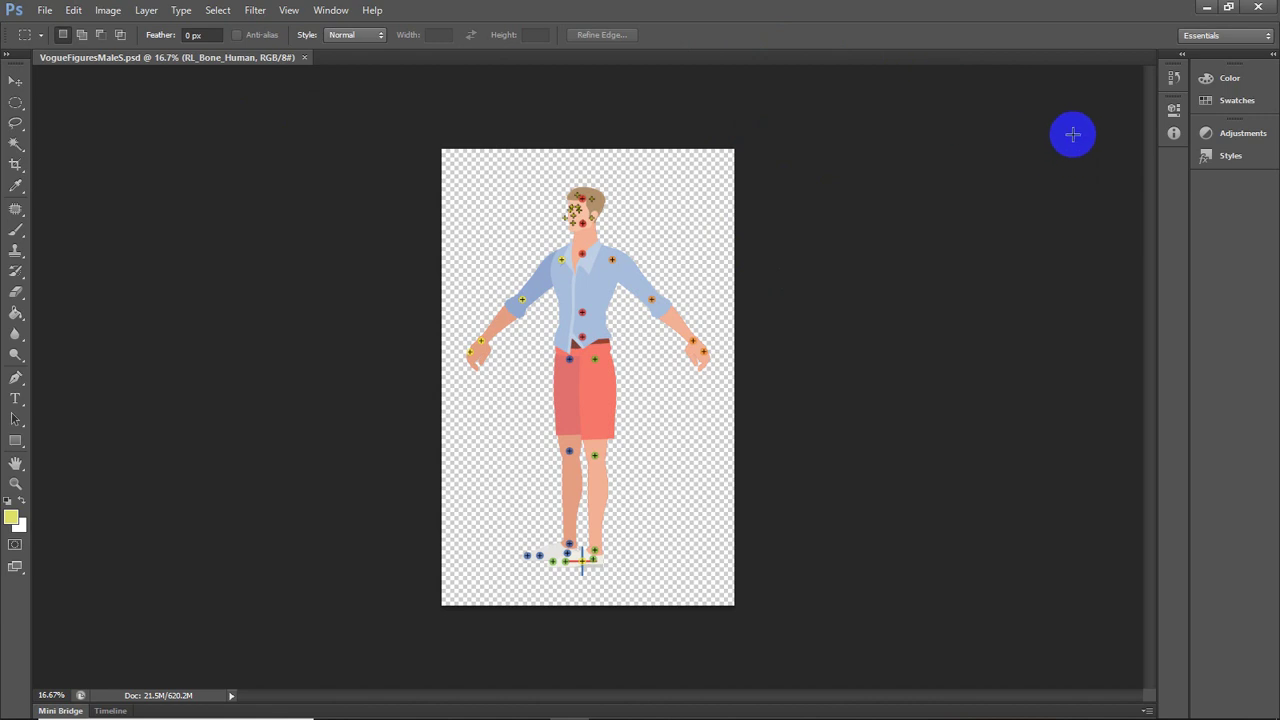
# Show the Layers panel and expand the RL_TalkingHead and RL_Image groups
pyautogui.press('F7')
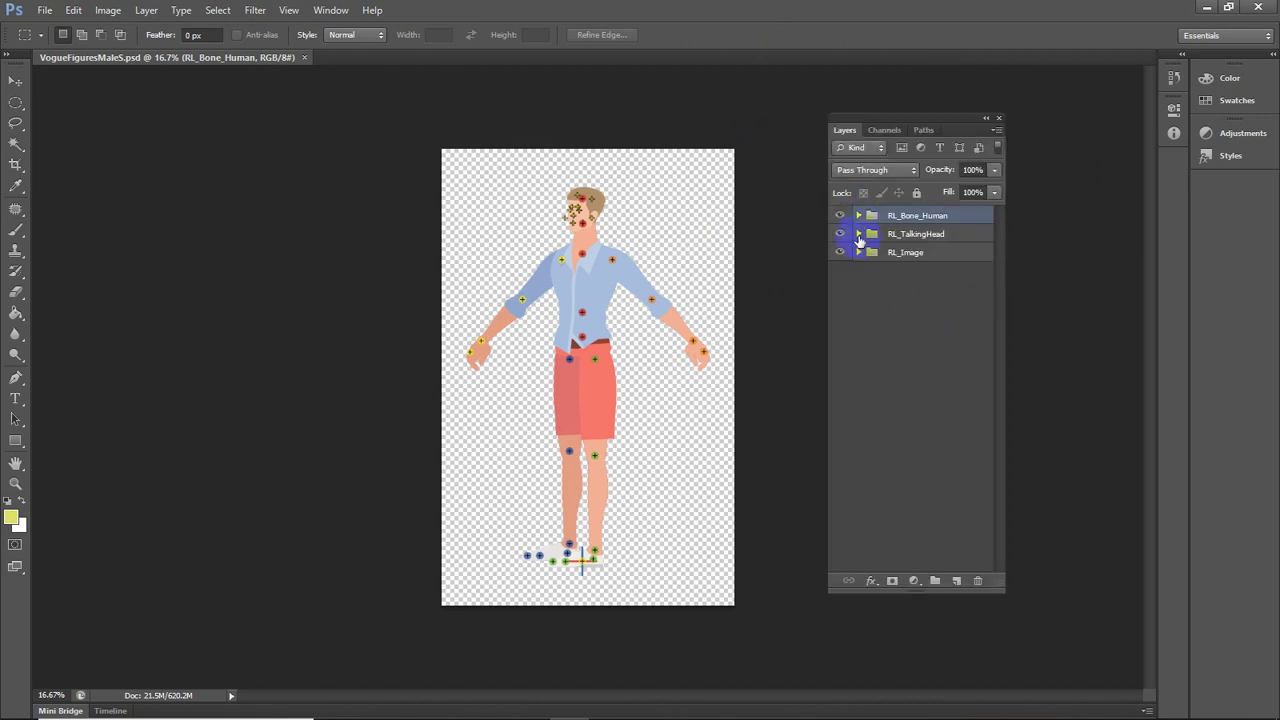
pyautogui.click(857, 216)
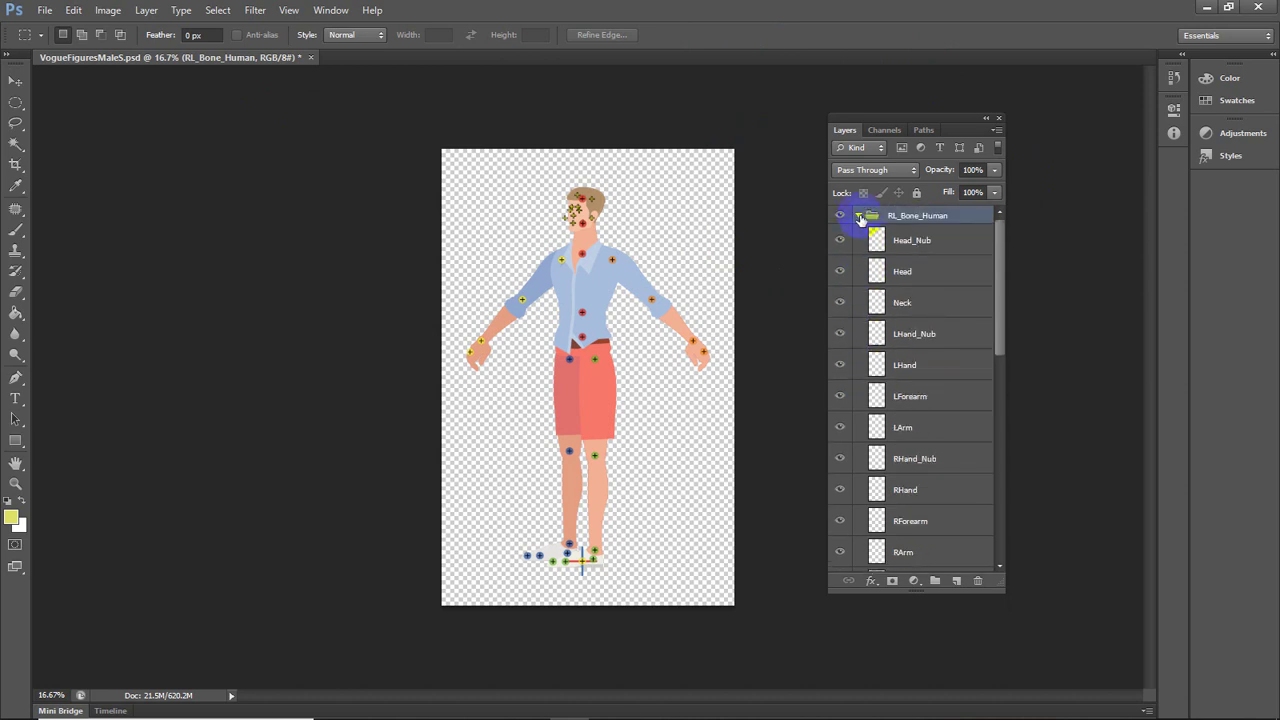
pyautogui.click(859, 216)
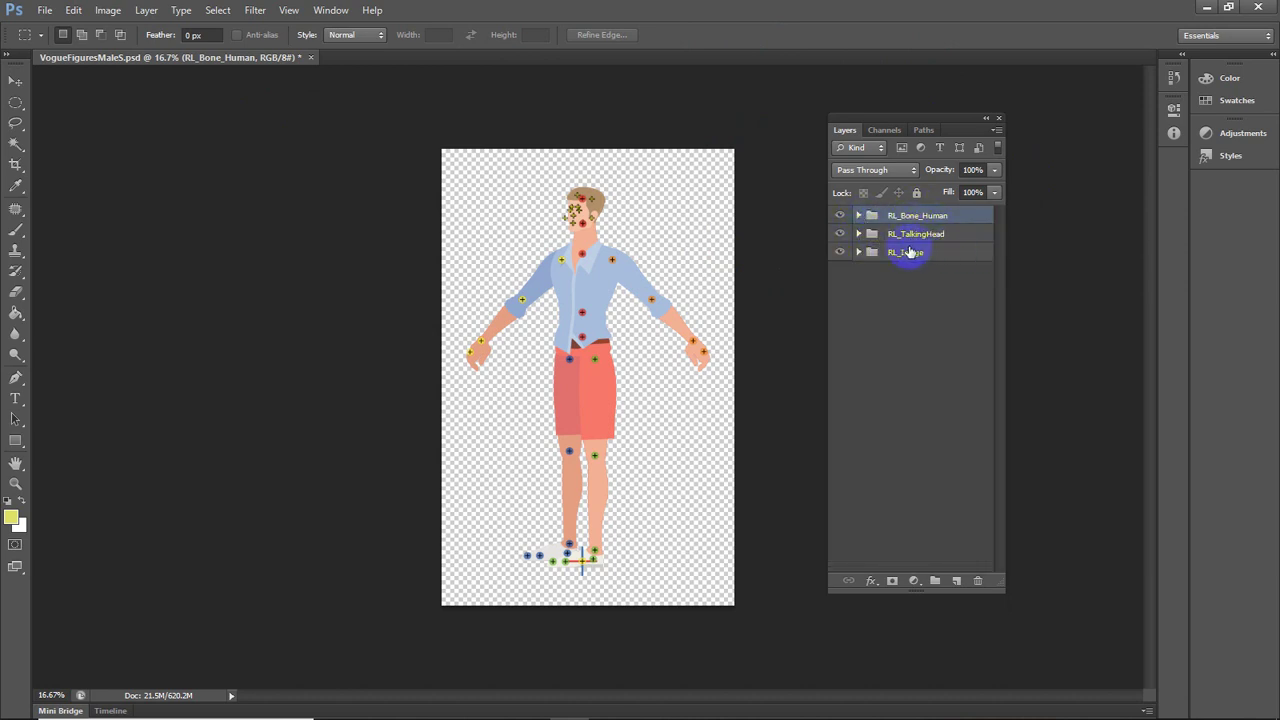
pyautogui.click(859, 234)
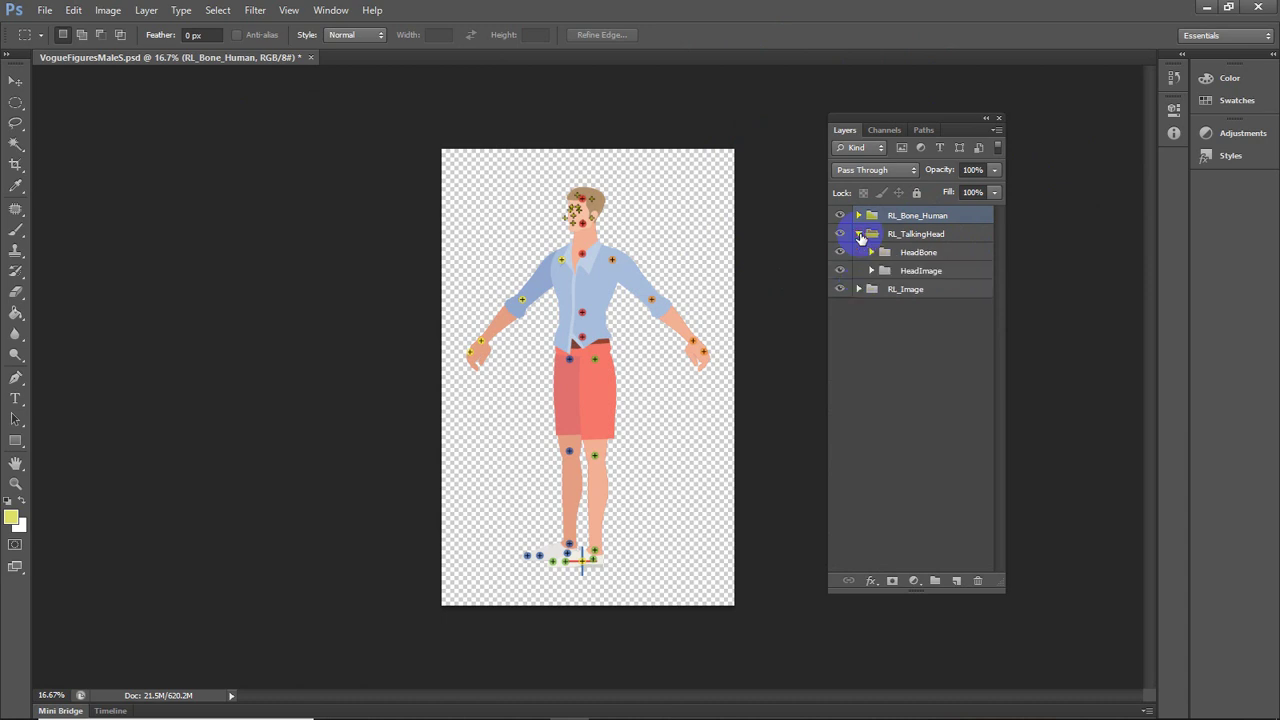
pyautogui.click(859, 290)
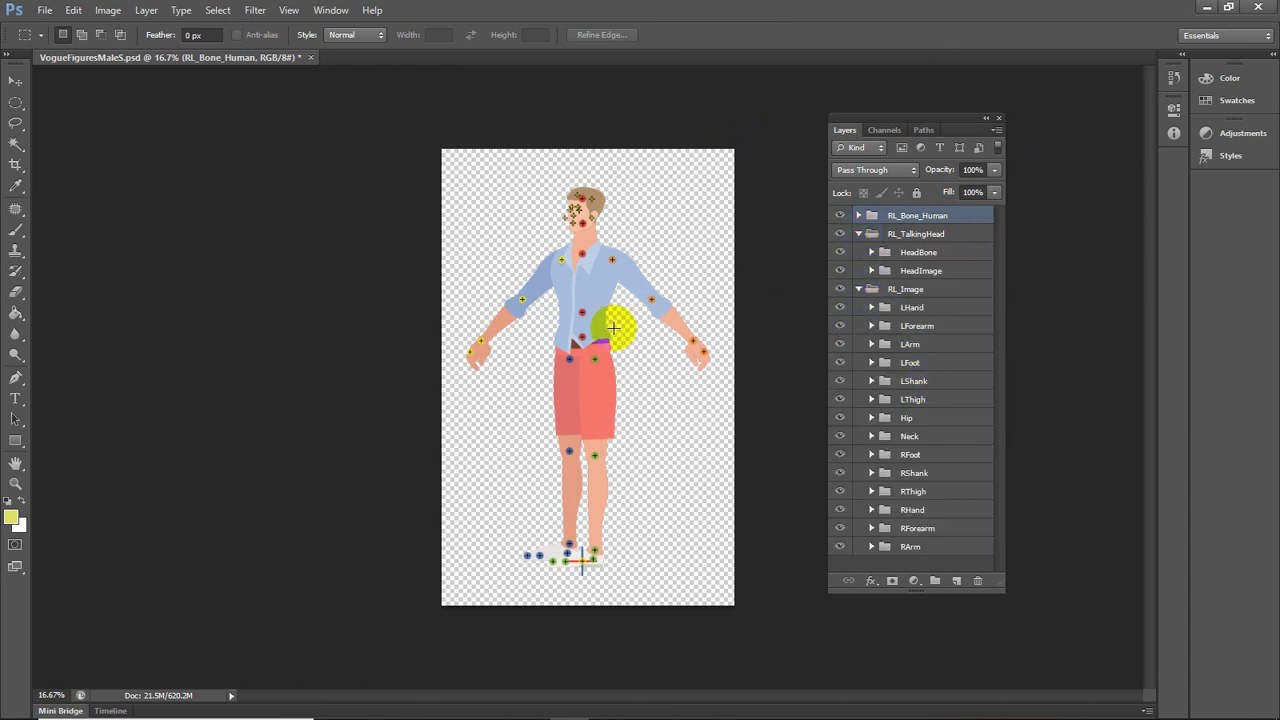
pyautogui.click(921, 427)
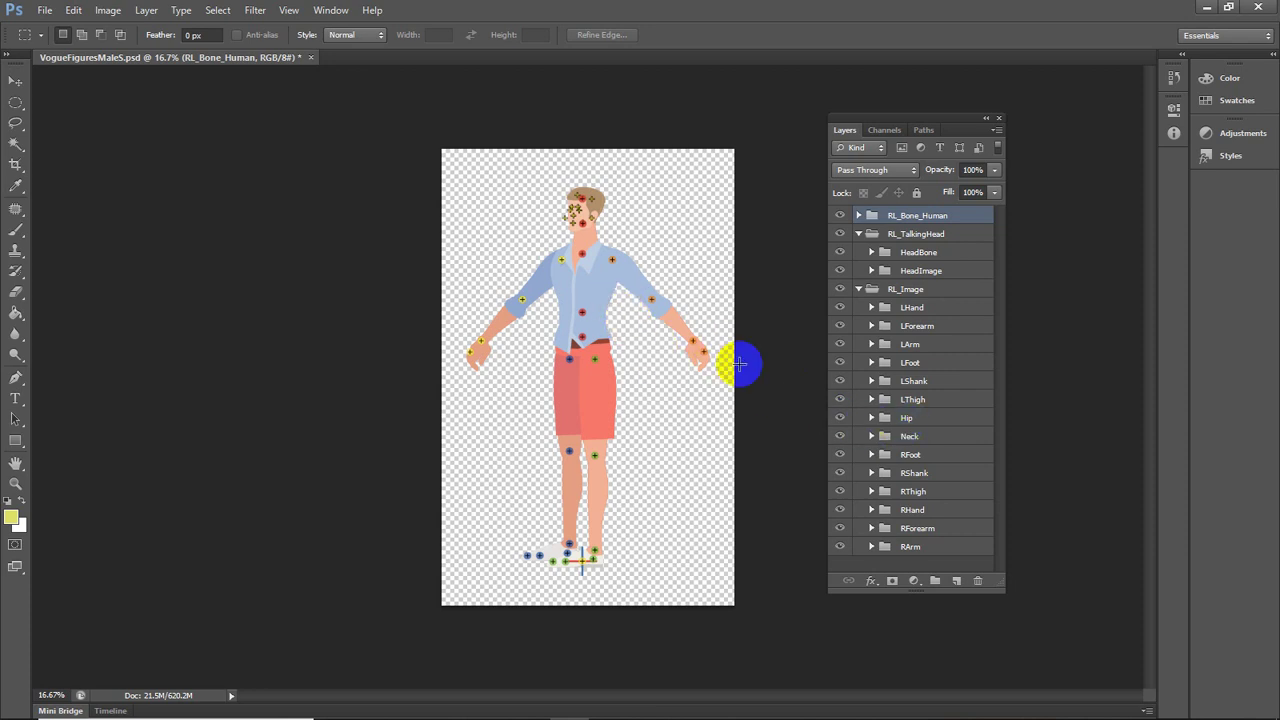
# Toggle the Hip, RShank and RThigh layers off and on to inspect their parts
pyautogui.click(838, 419)
pyautogui.click(838, 419)
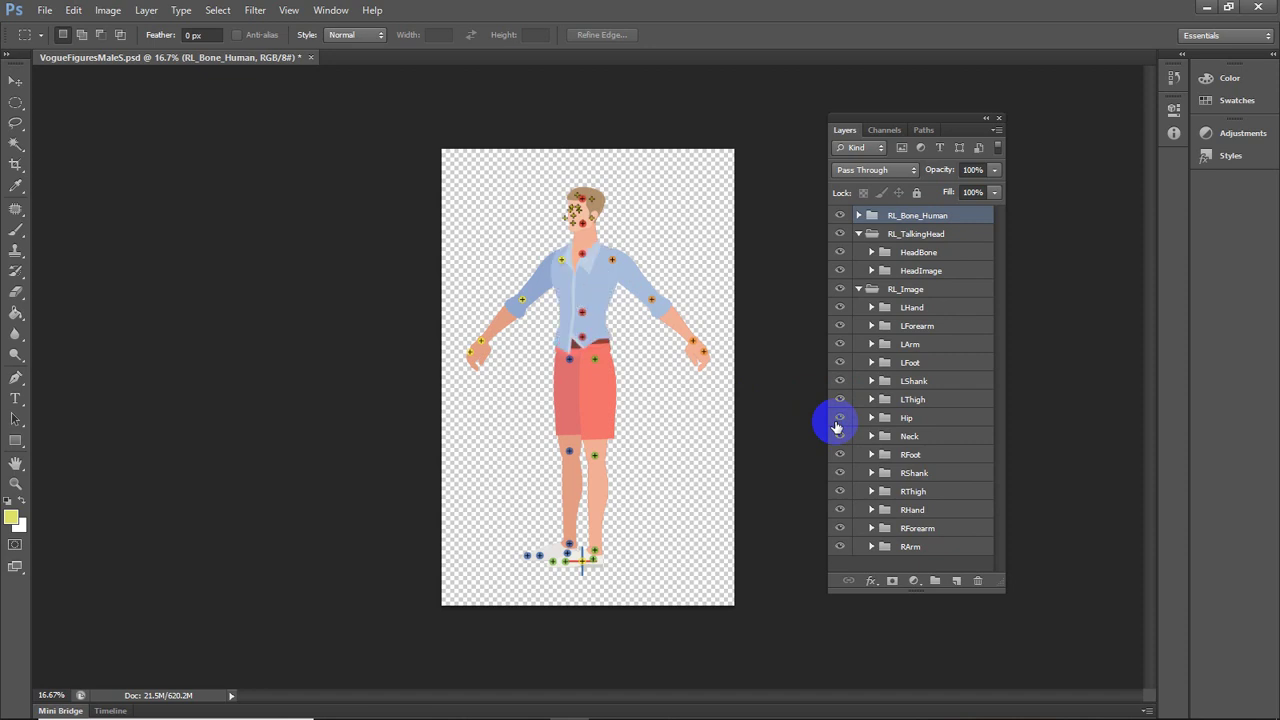
pyautogui.click(838, 419)
pyautogui.click(838, 419)
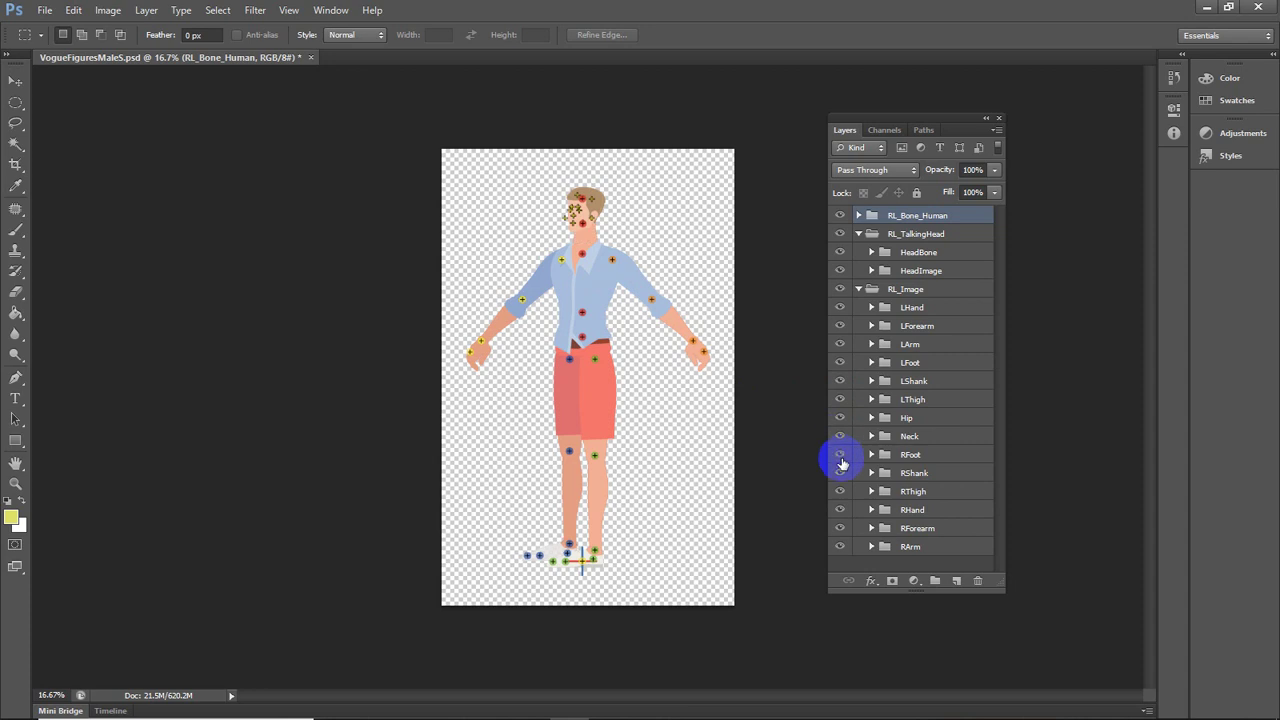
pyautogui.click(840, 479)
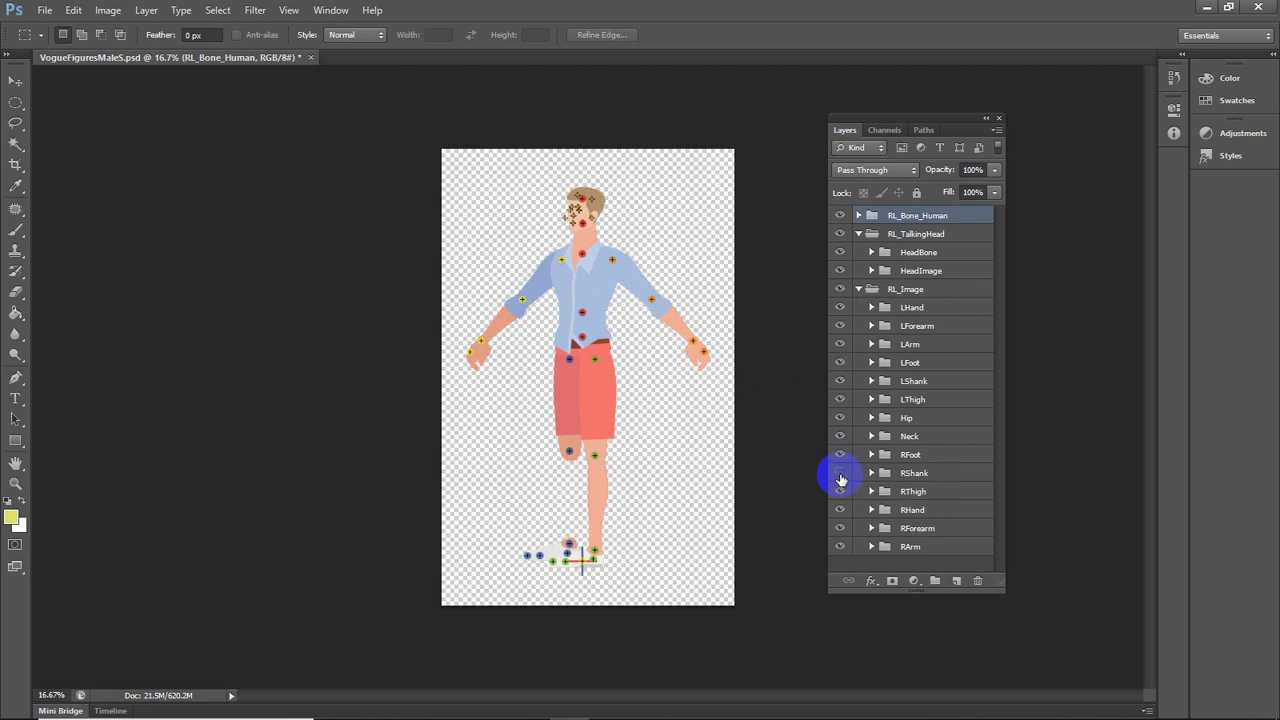
pyautogui.click(840, 476)
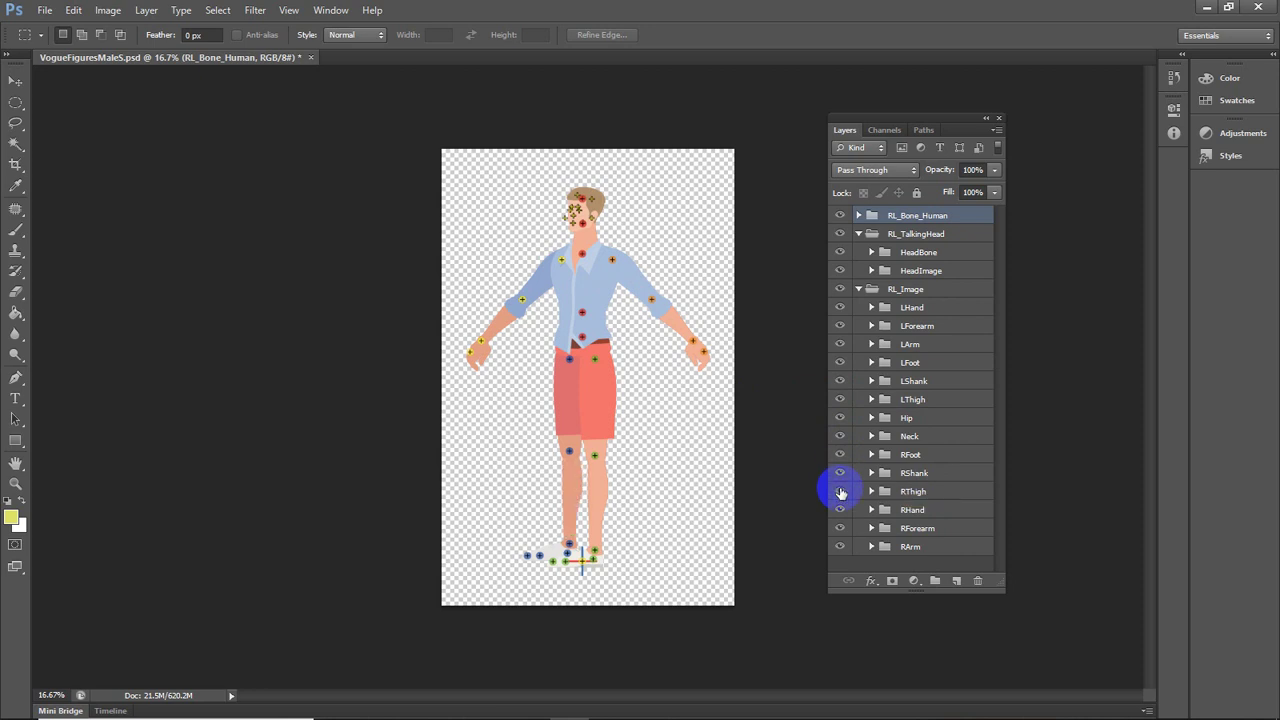
pyautogui.click(840, 491)
pyautogui.click(840, 491)
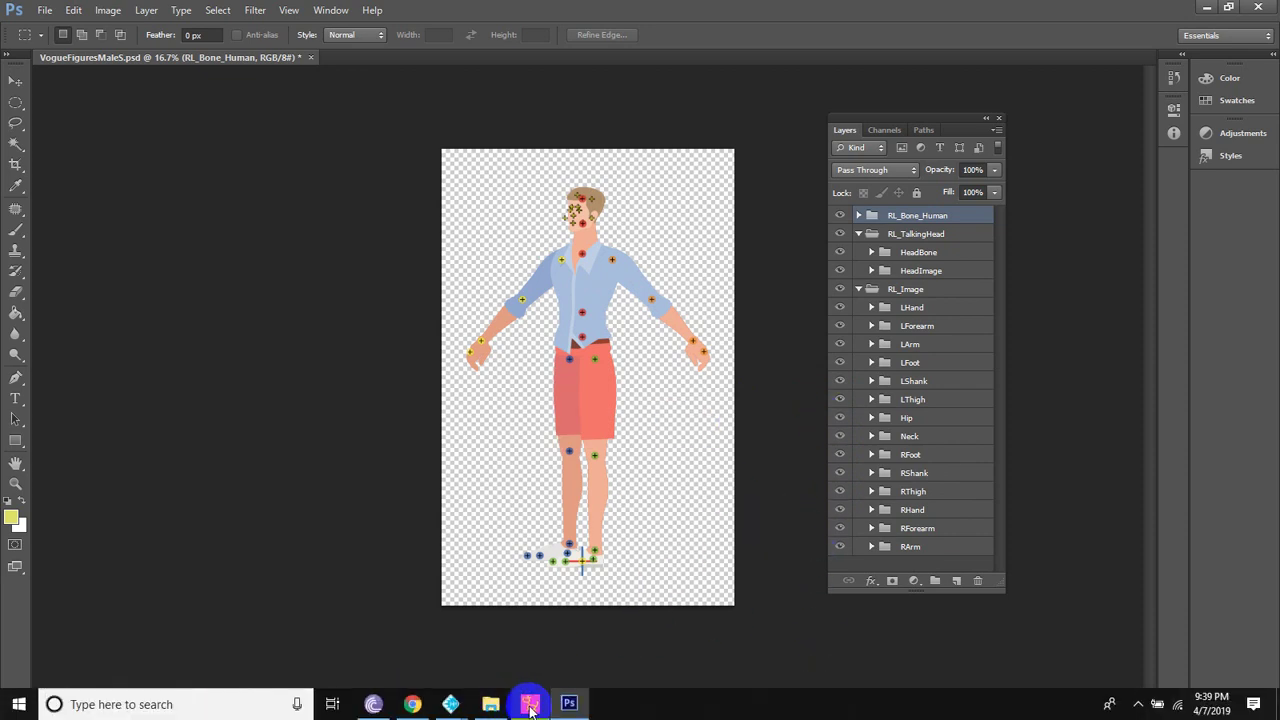
# Return to the Harmony scene and add a maximized Timeline view
pyautogui.moveTo(451, 704)
pyautogui.click(487, 635)
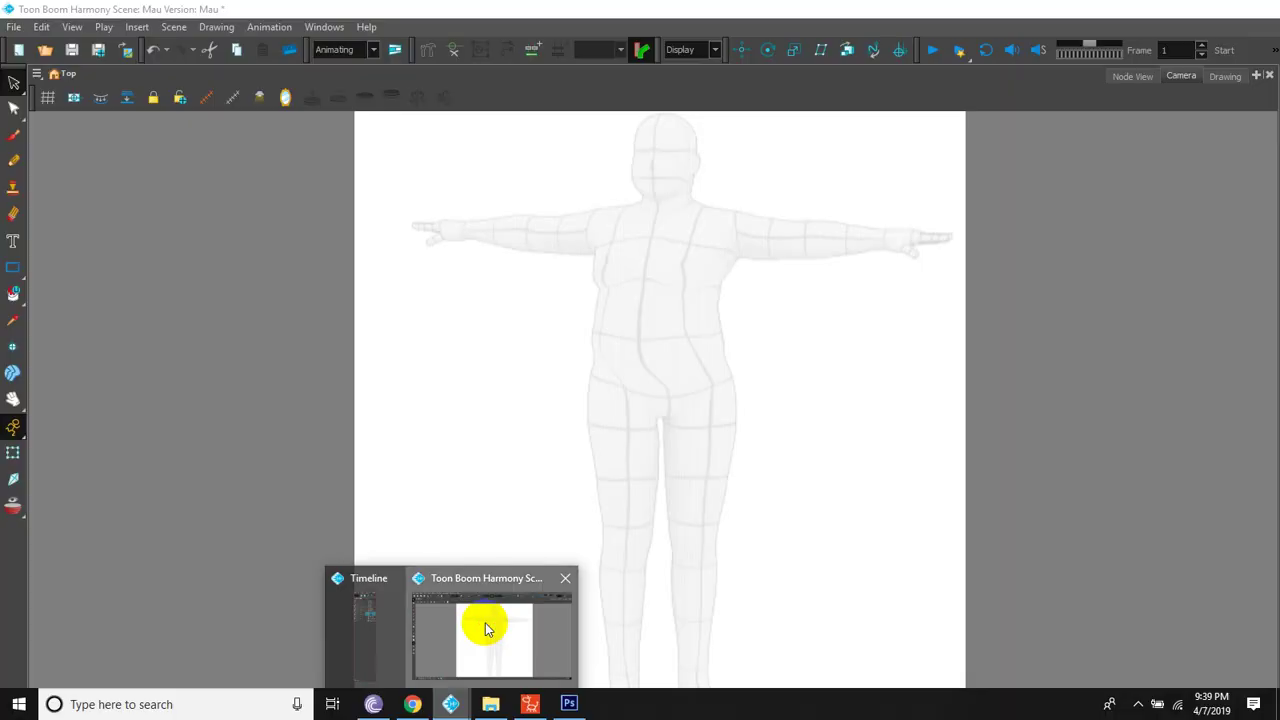
pyautogui.click(450, 704)
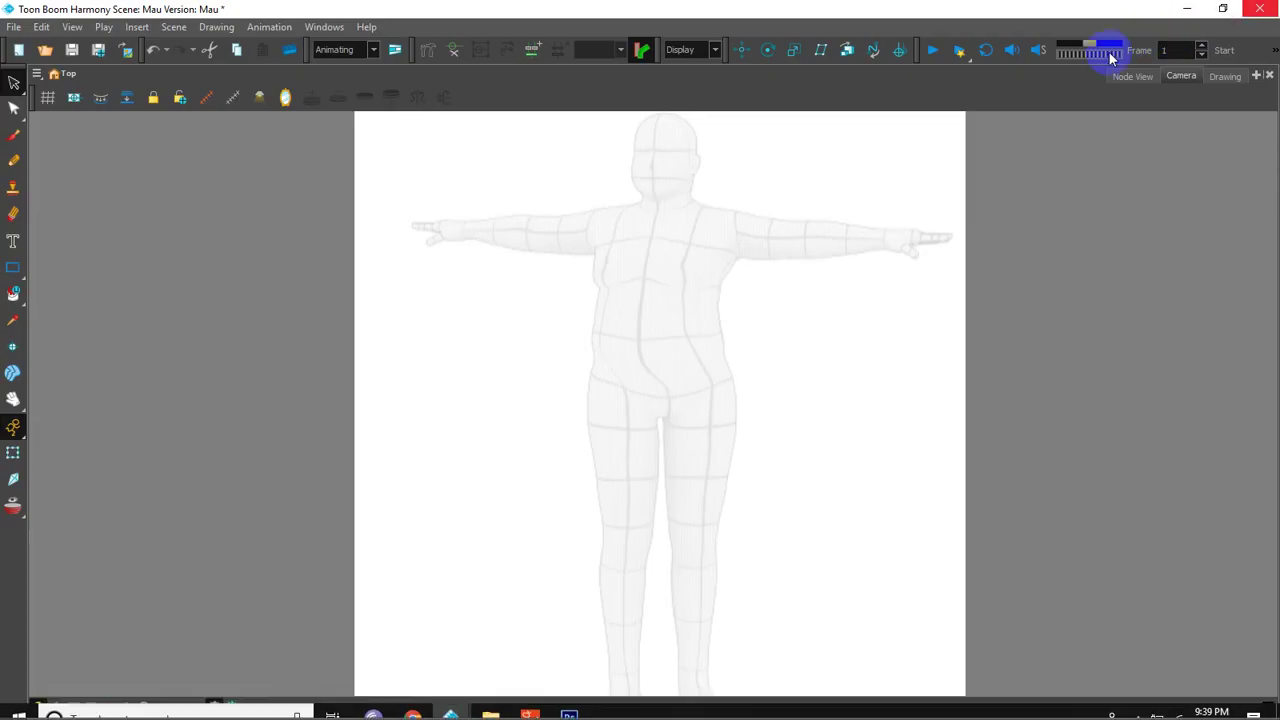
pyautogui.click(24, 30)
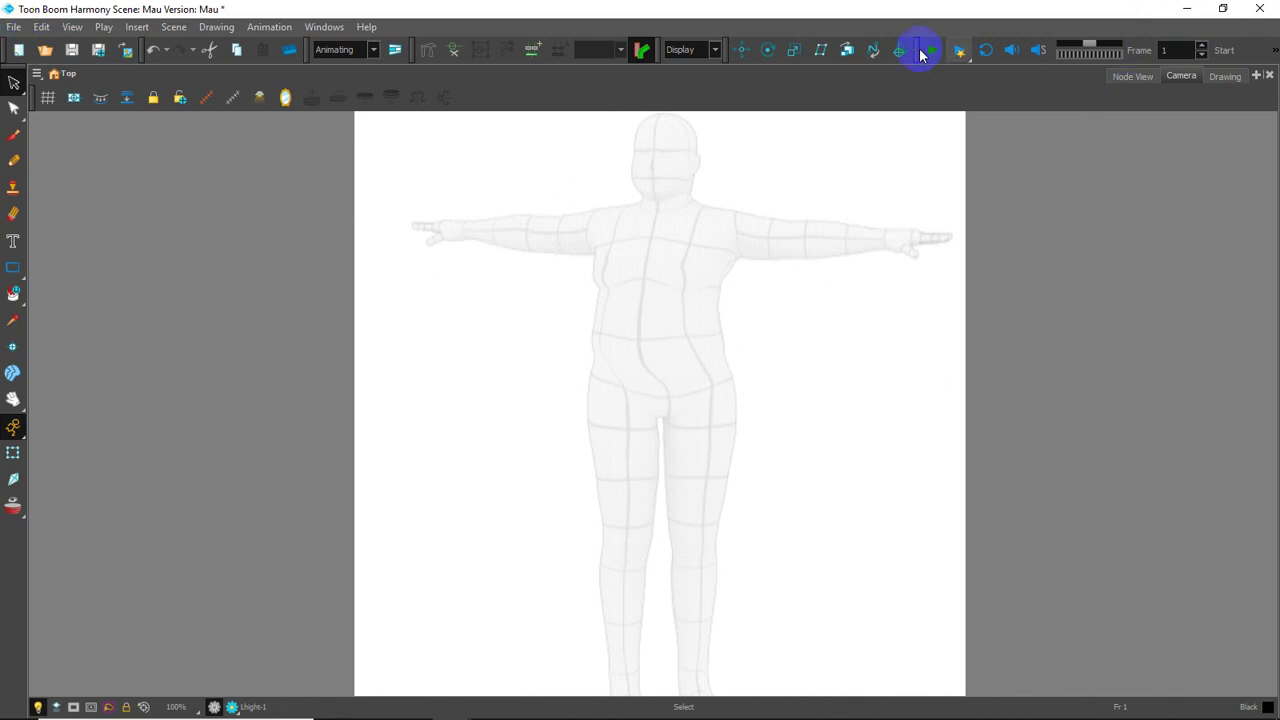
pyautogui.click(1259, 77)
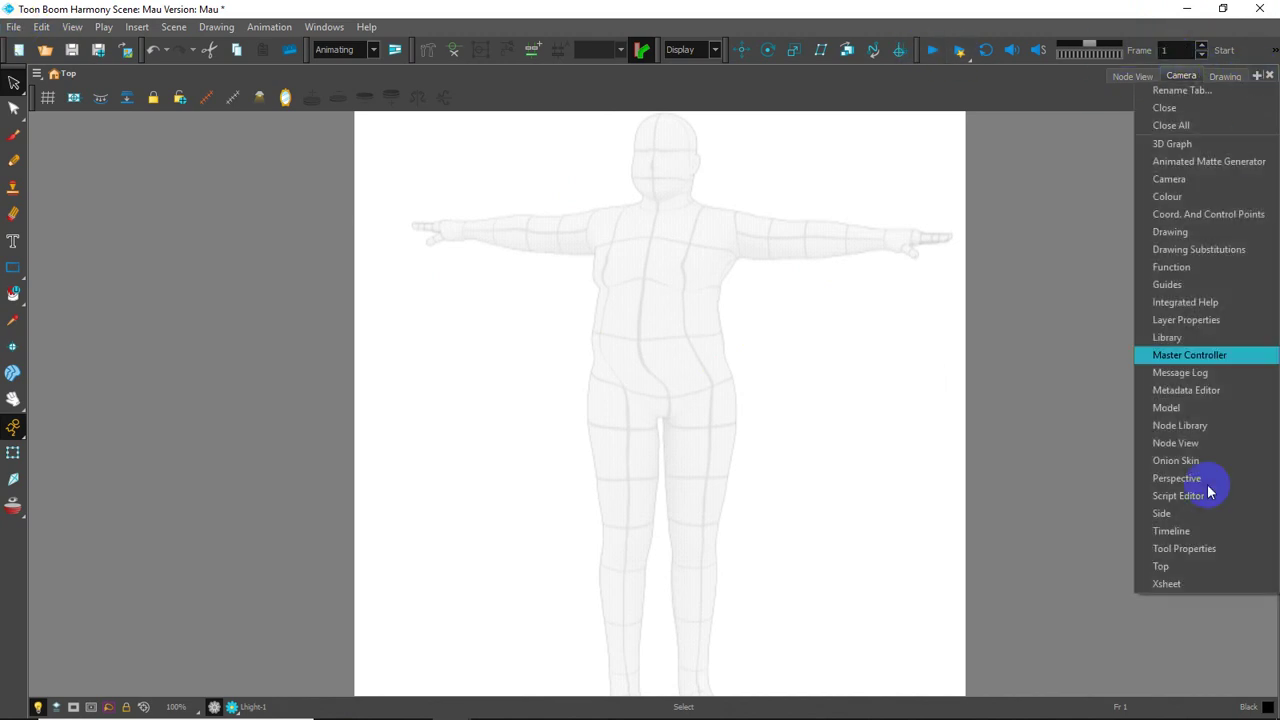
pyautogui.click(1200, 529)
pyautogui.click(1043, 106)
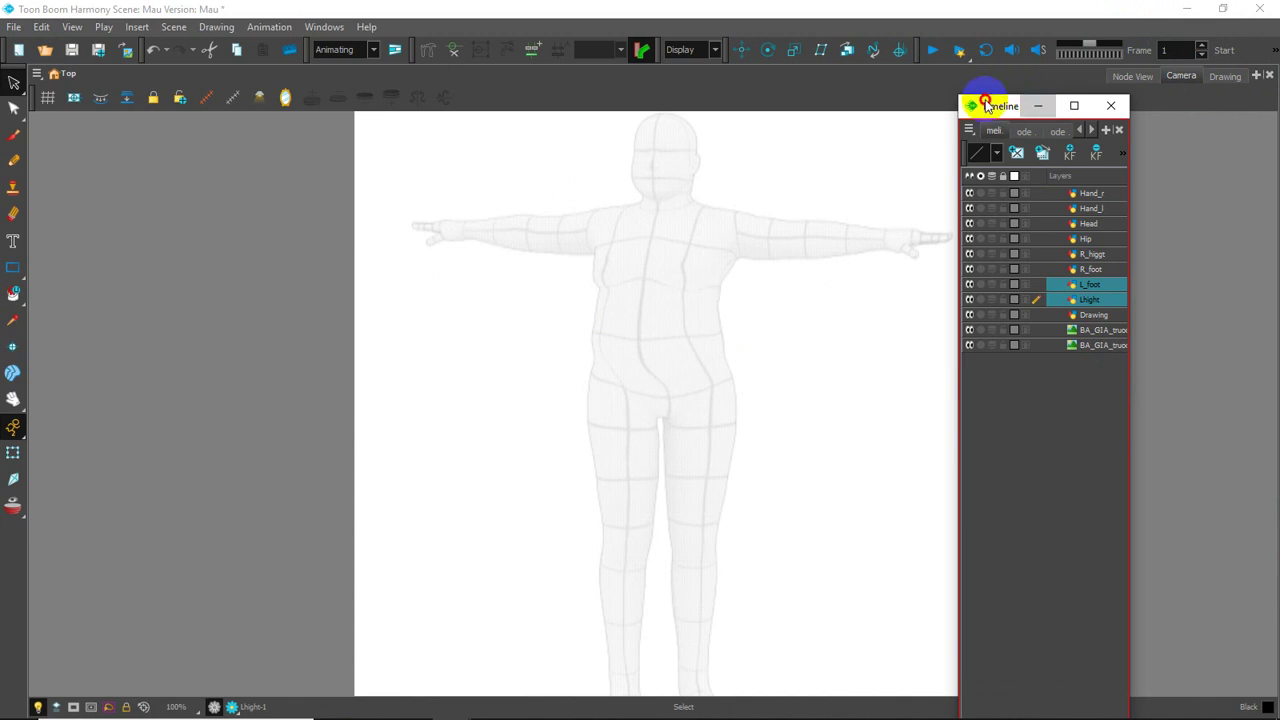
pyautogui.click(1074, 106)
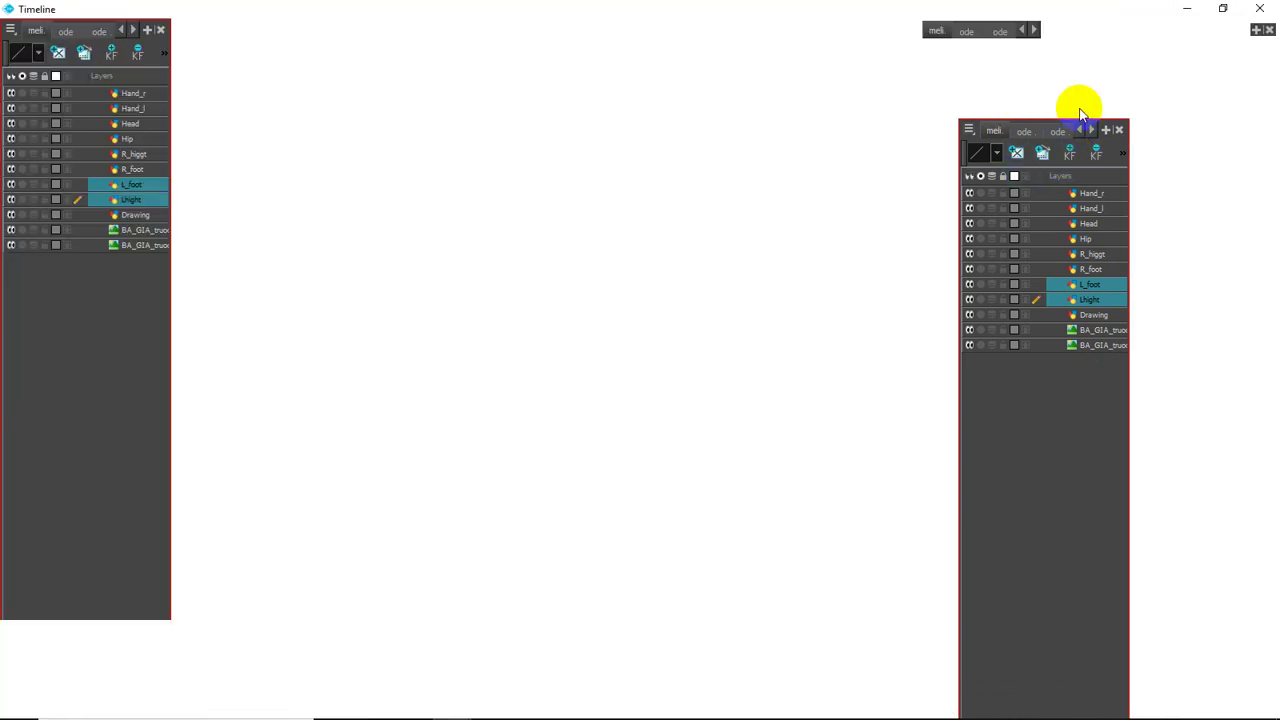
# Delete the BA_GIA_truoc and BA_GIA_truoc_1 layers, then minimize the Timeline window
pyautogui.click(182, 231)
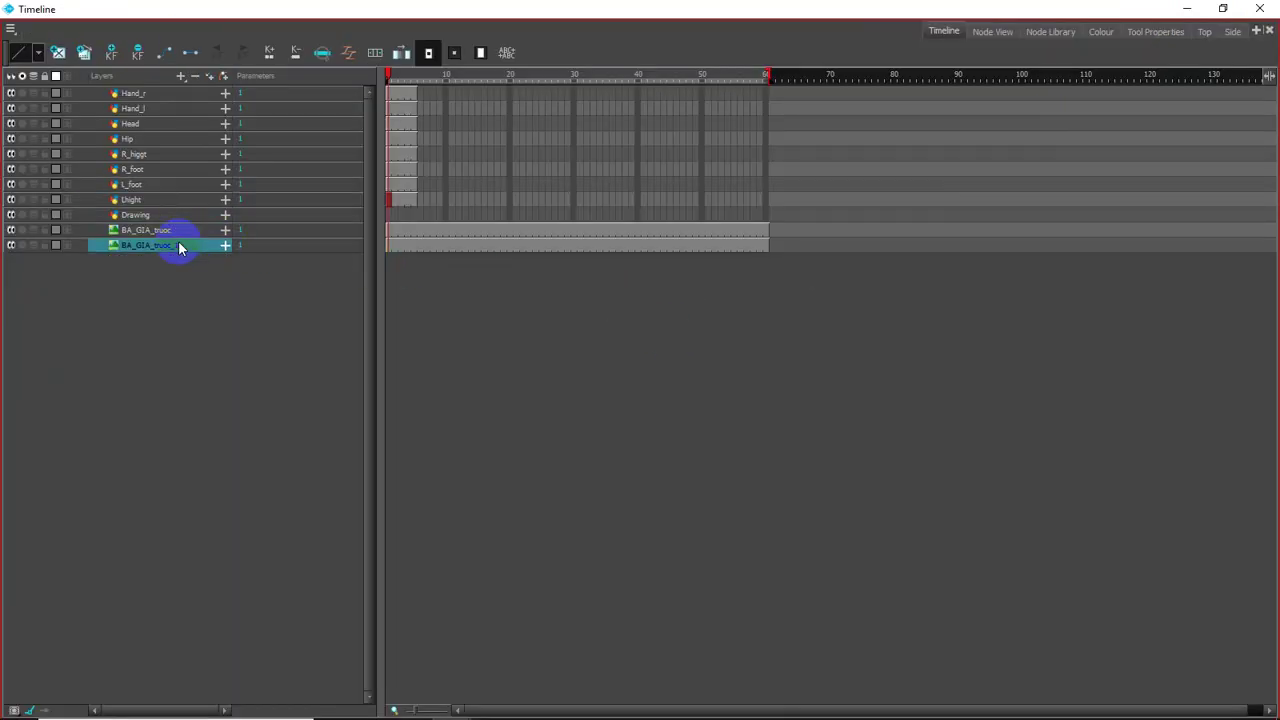
pyautogui.keyDown('ctrl'); pyautogui.click(180, 231); pyautogui.keyUp('ctrl')
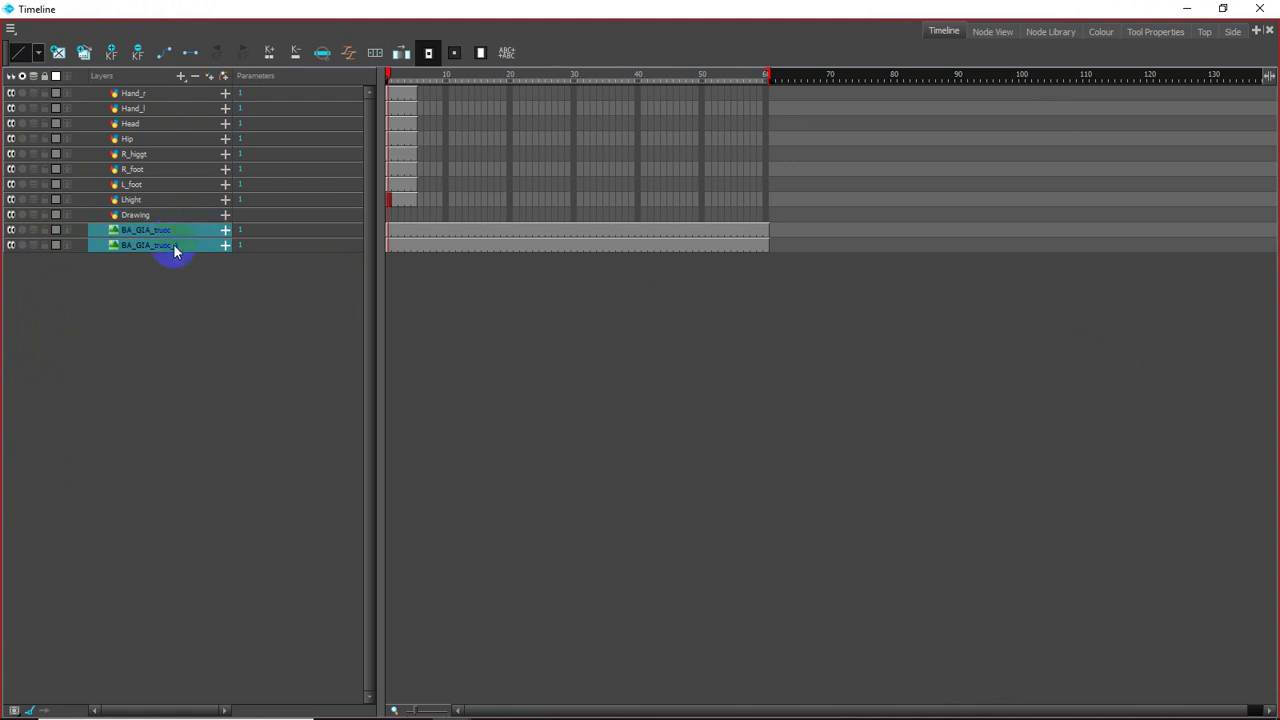
pyautogui.click(195, 78)
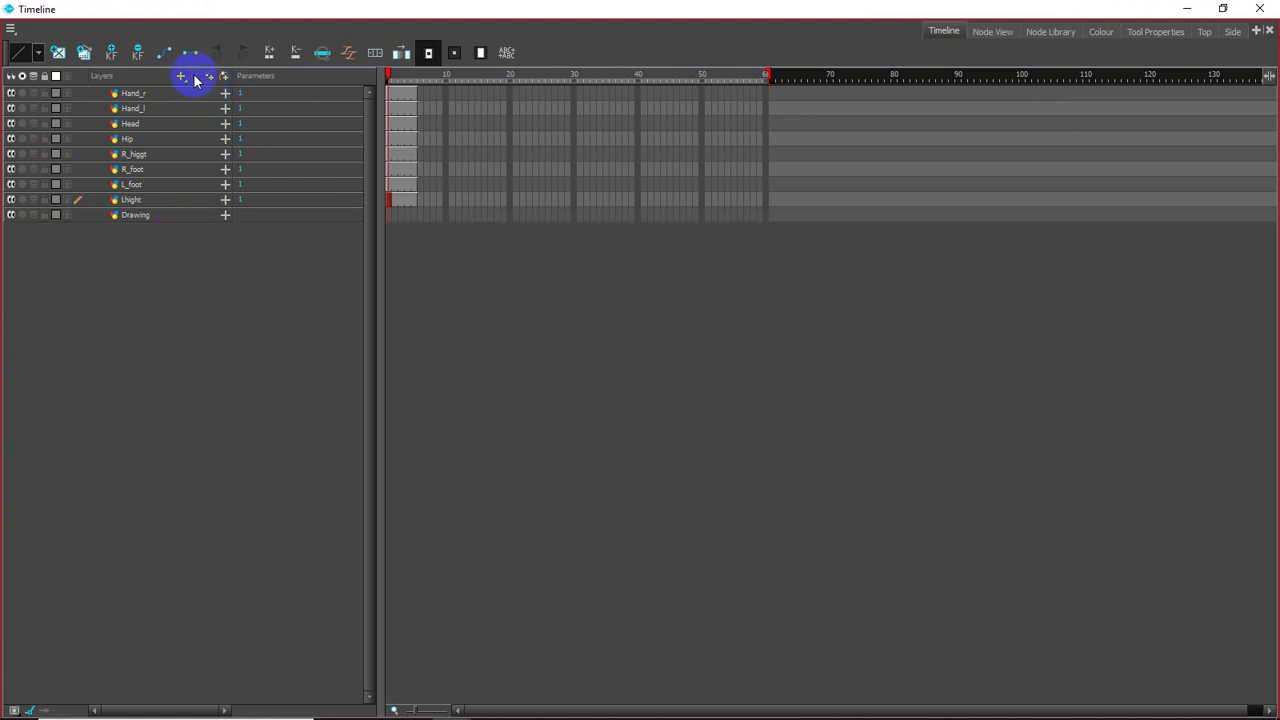
pyautogui.click(1188, 10)
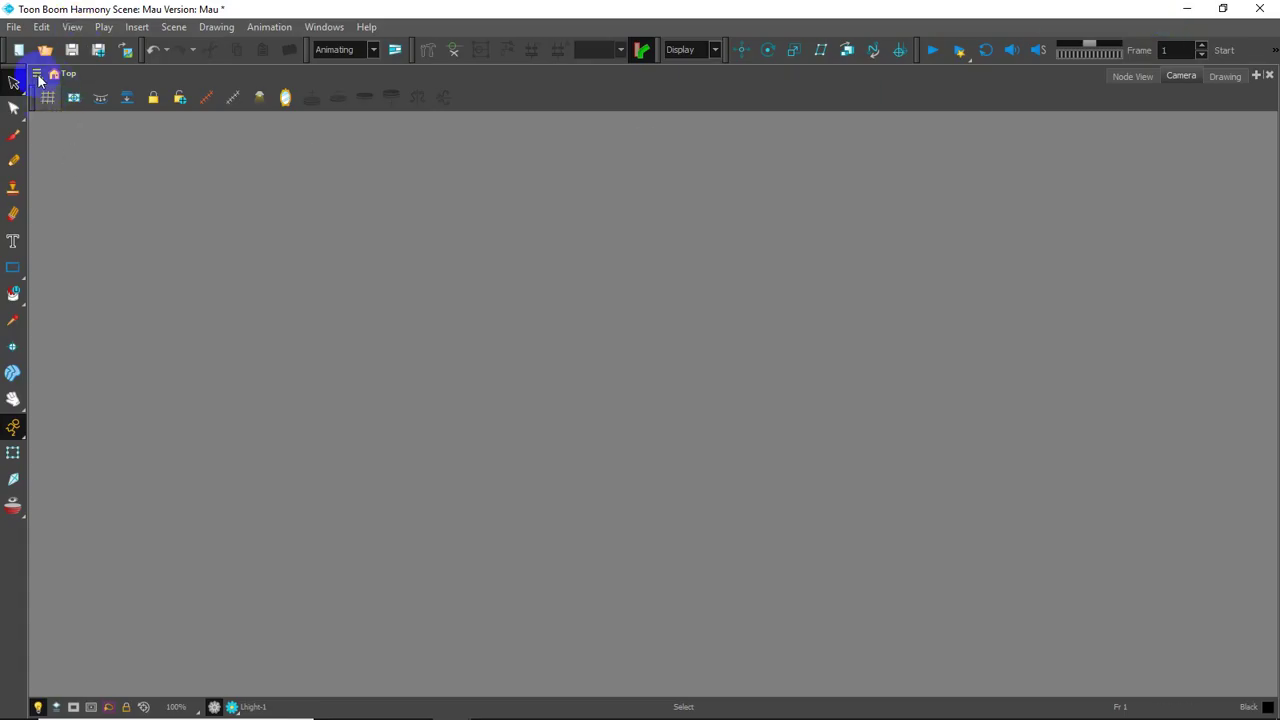
# Import TS dung.jpg from the THACH SANH folder as a new layer
pyautogui.click(10, 28)
pyautogui.moveTo(100, 241)
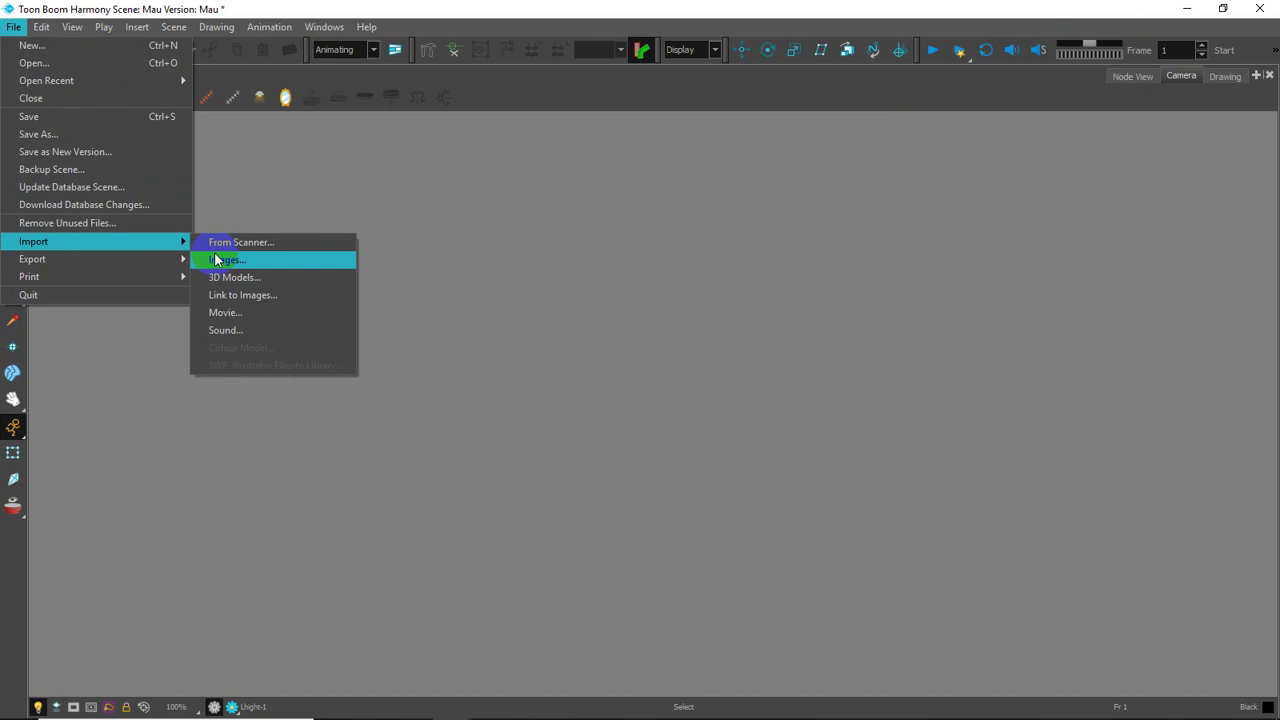
pyautogui.click(218, 260)
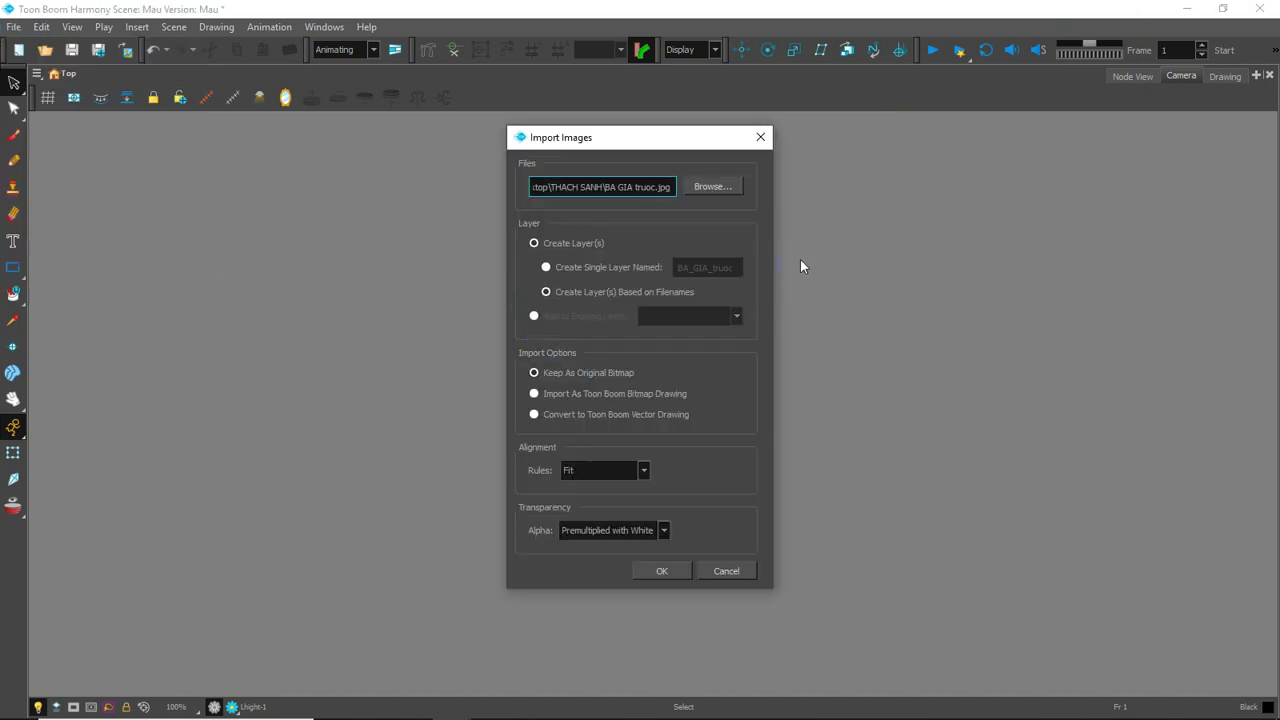
pyautogui.click(727, 190)
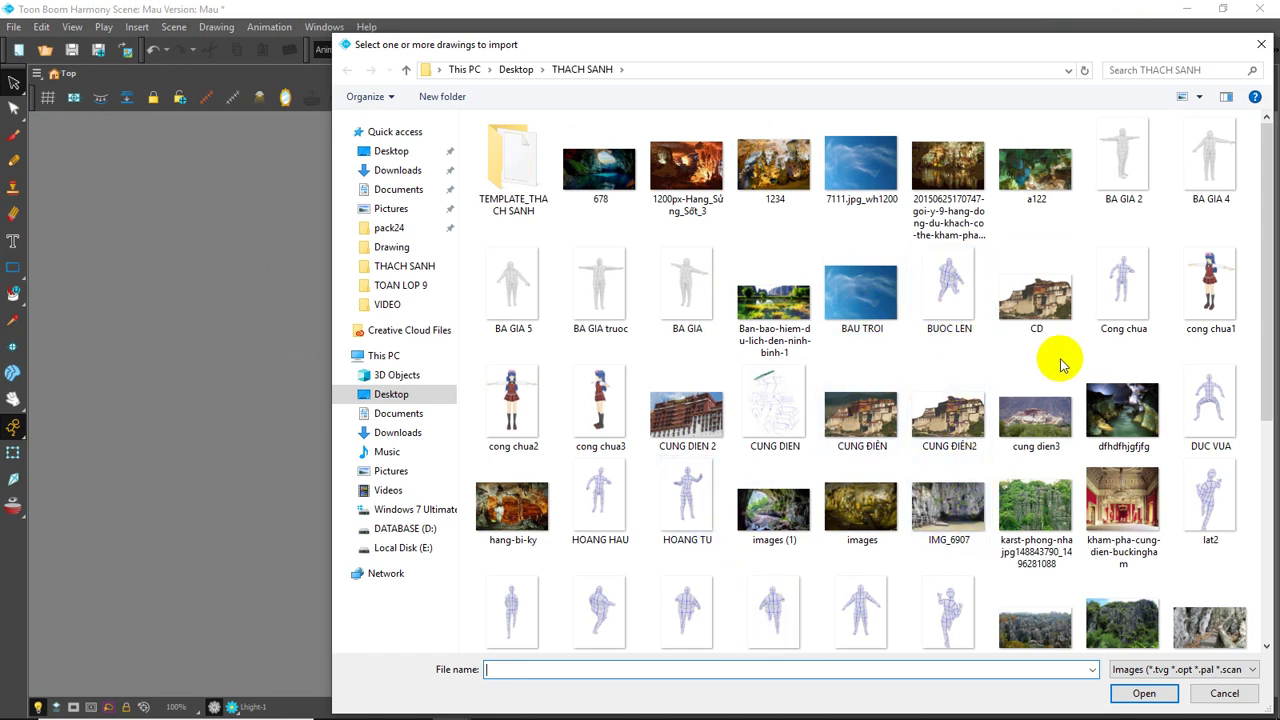
pyautogui.scroll(-3, 1157, 275)
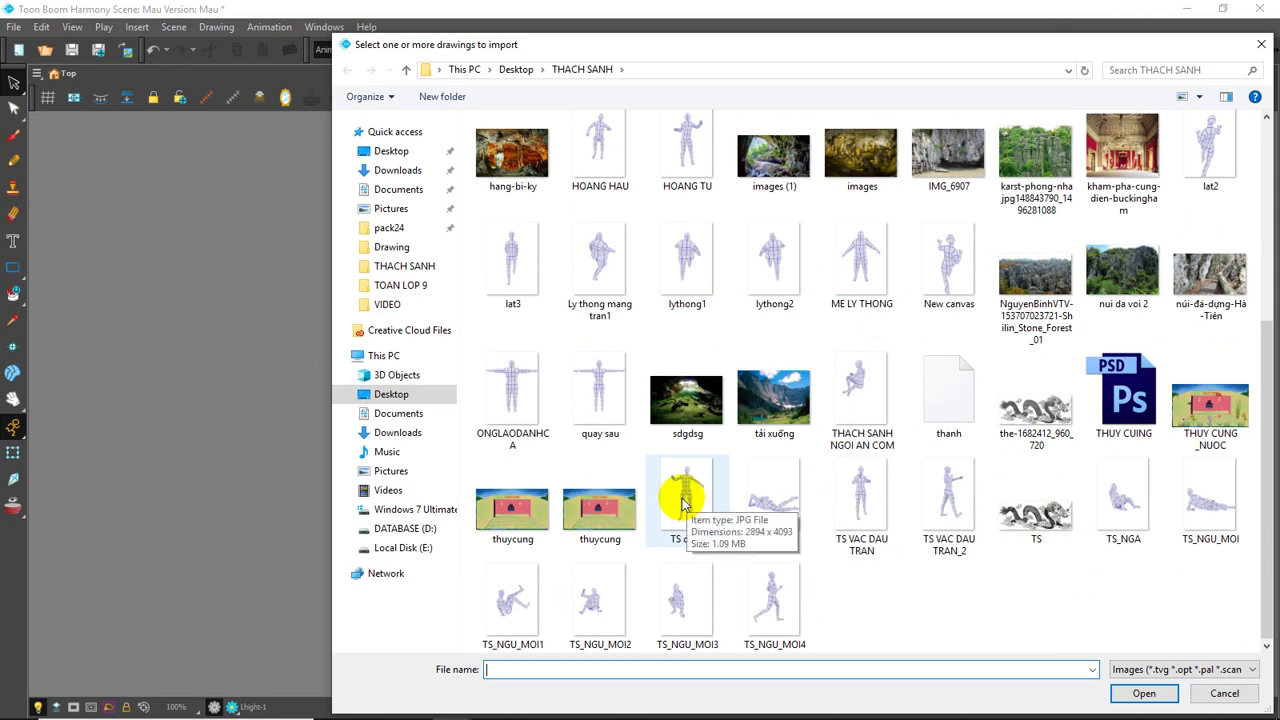
pyautogui.doubleClick(683, 503)
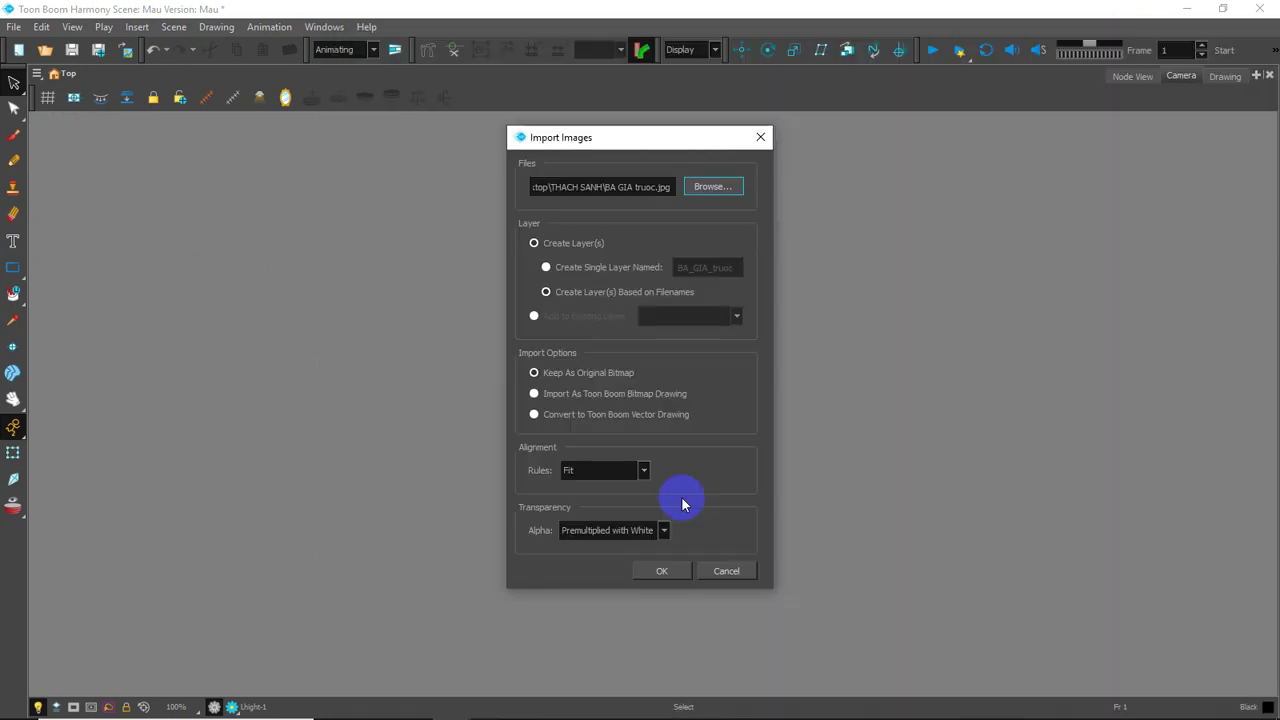
pyautogui.click(662, 572)
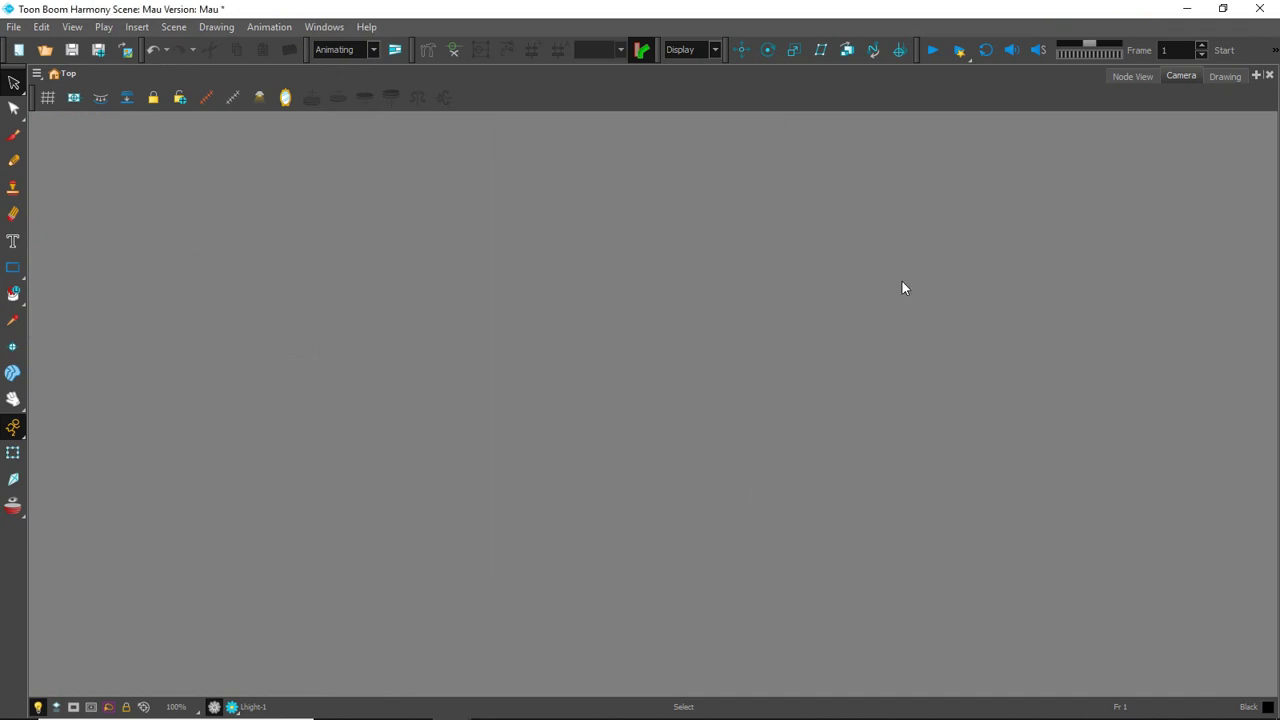
pyautogui.scroll(-1, 780, 420)
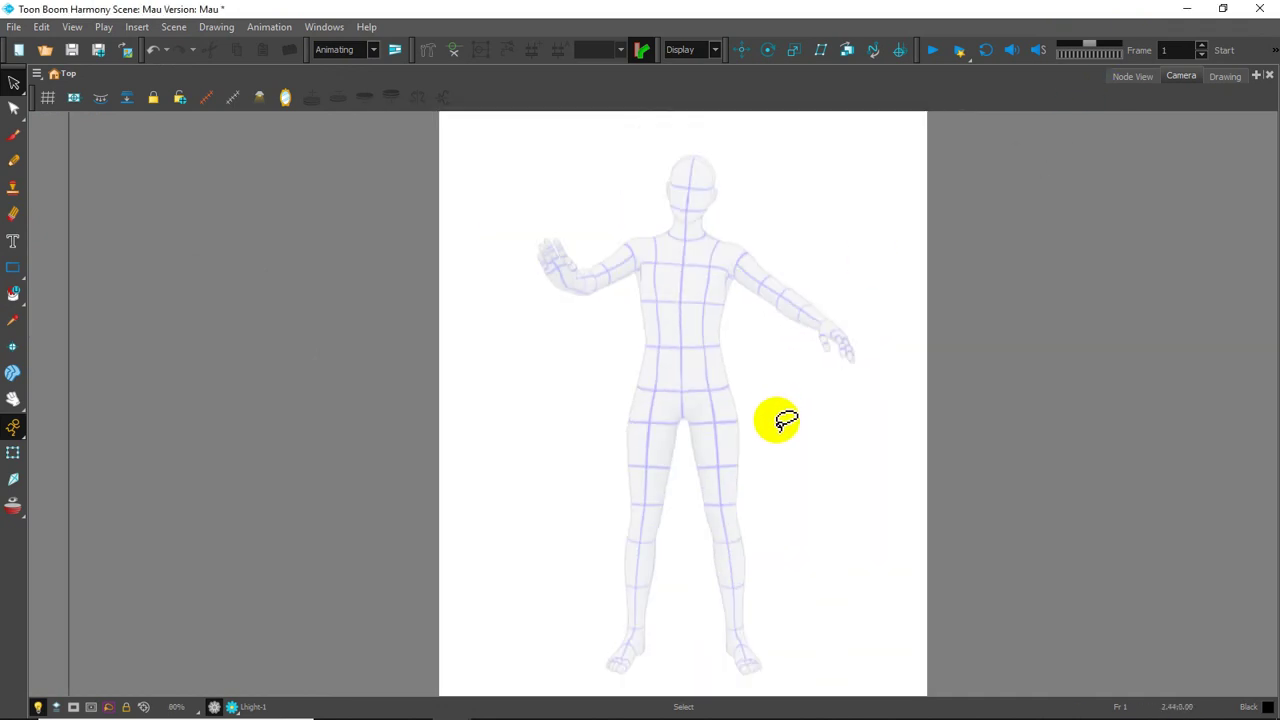
pyautogui.scroll(-1, 777, 434)
pyautogui.scroll(2, 786, 438)
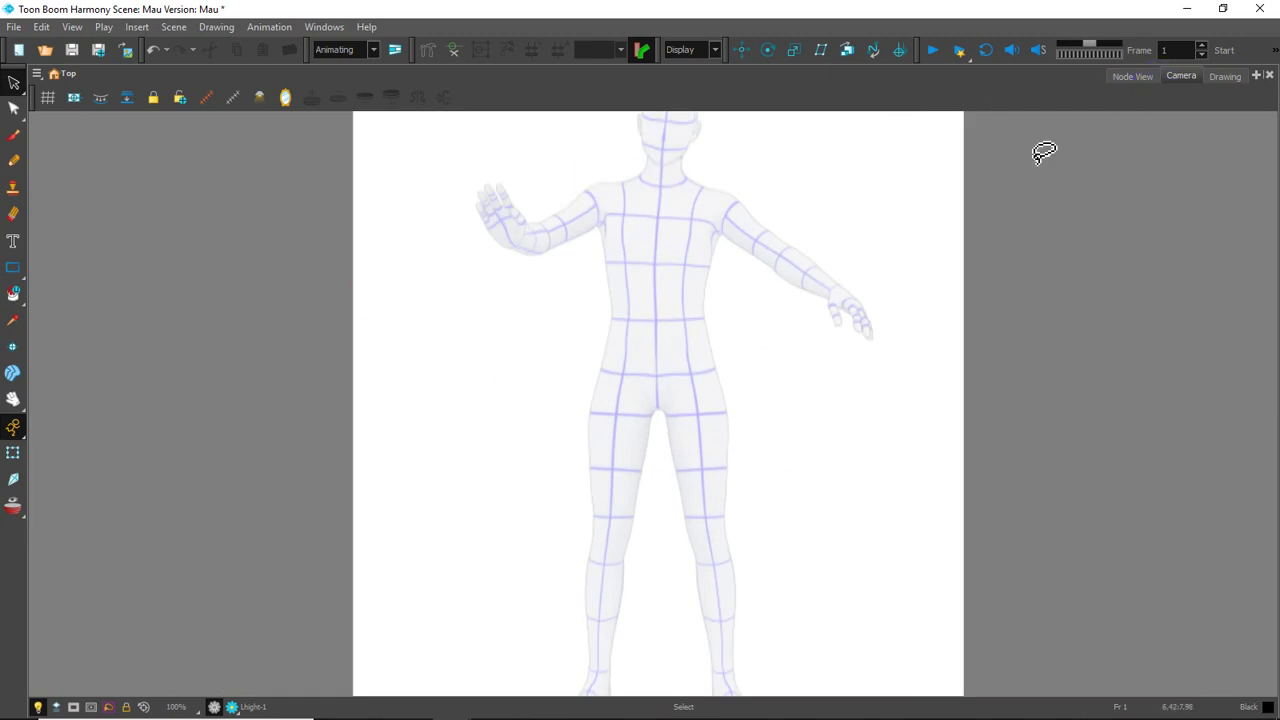
pyautogui.moveTo(702, 388)
pyautogui.mouseDown()
pyautogui.moveTo(848, 345)
pyautogui.moveTo(877, 191)
pyautogui.mouseUp()
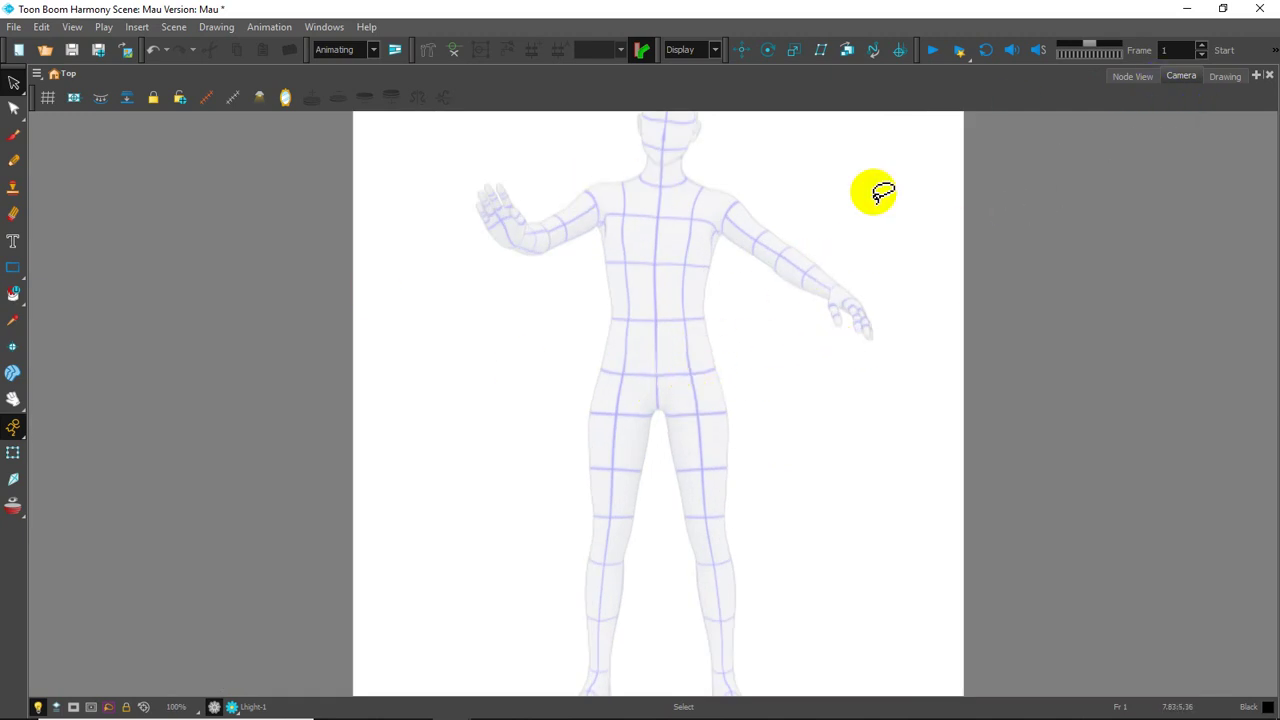
pyautogui.click(1258, 80)
pyautogui.click(1156, 532)
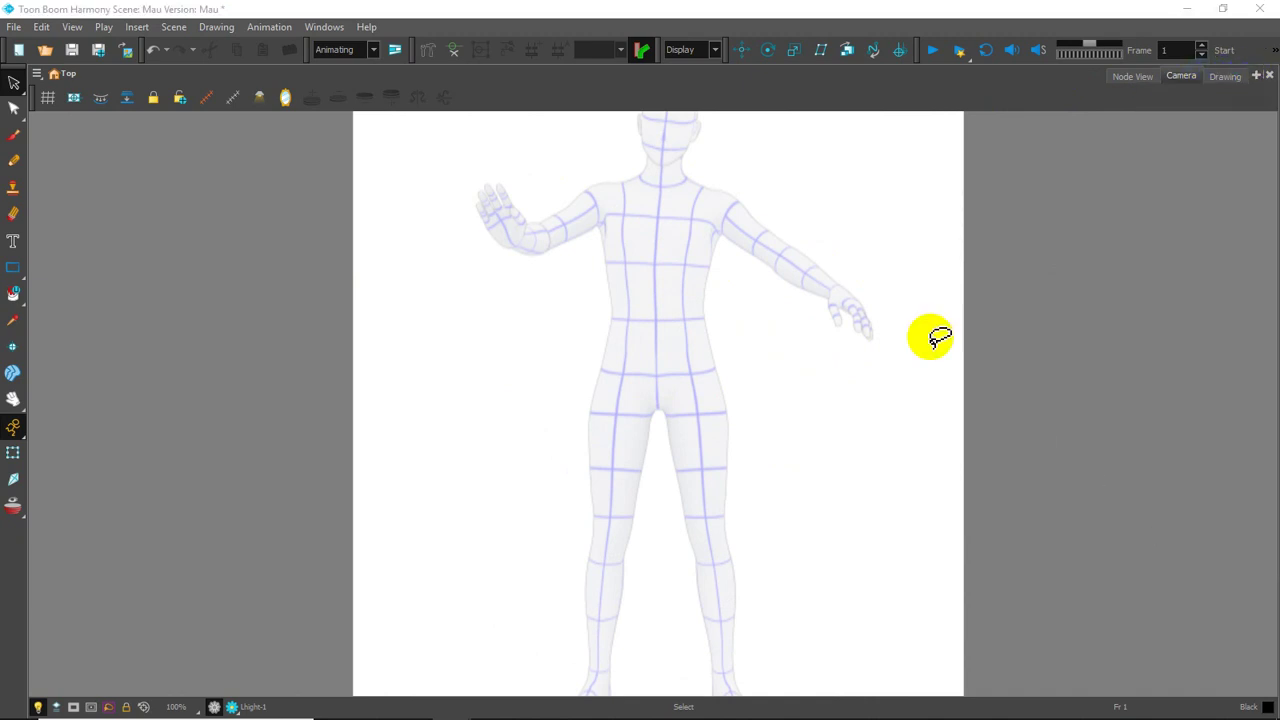
pyautogui.moveTo(800, 143); pyautogui.dragTo(584, 234)
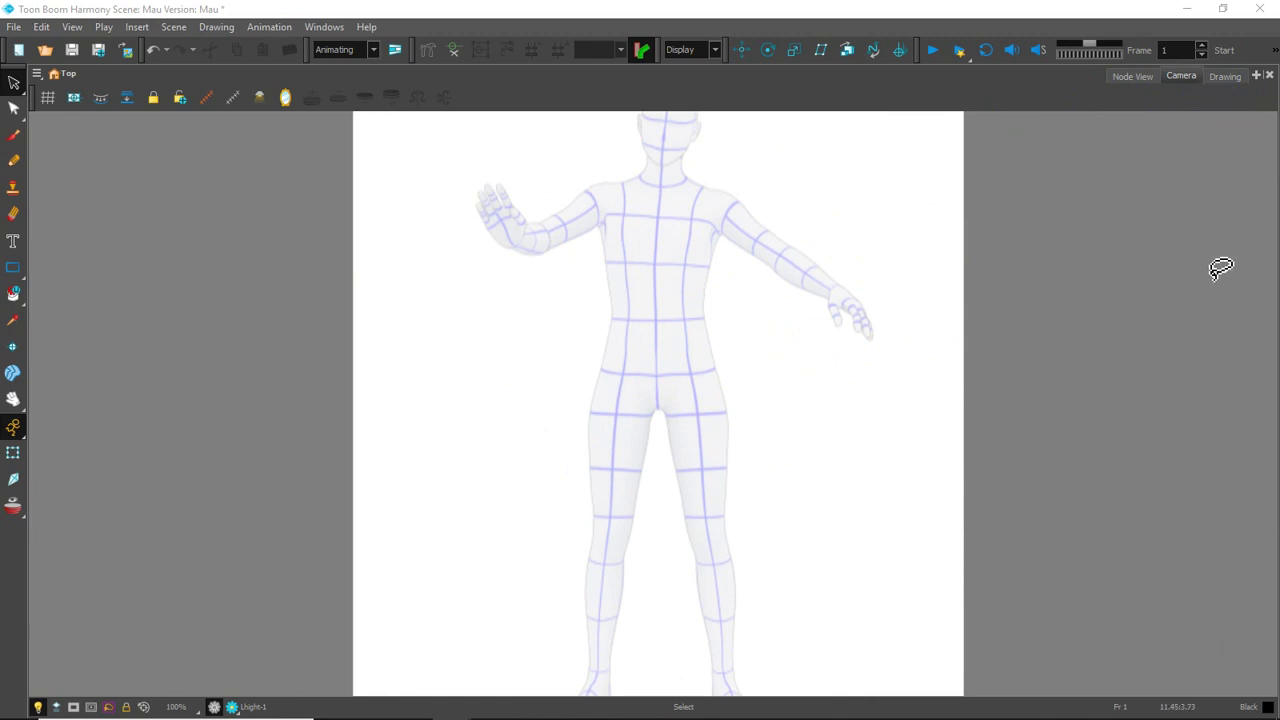
pyautogui.click(1209, 80)
pyautogui.moveTo(731, 362)
pyautogui.mouseDown()
pyautogui.moveTo(547, 433)
pyautogui.moveTo(588, 624)
pyautogui.mouseUp()
pyautogui.click(1105, 88)
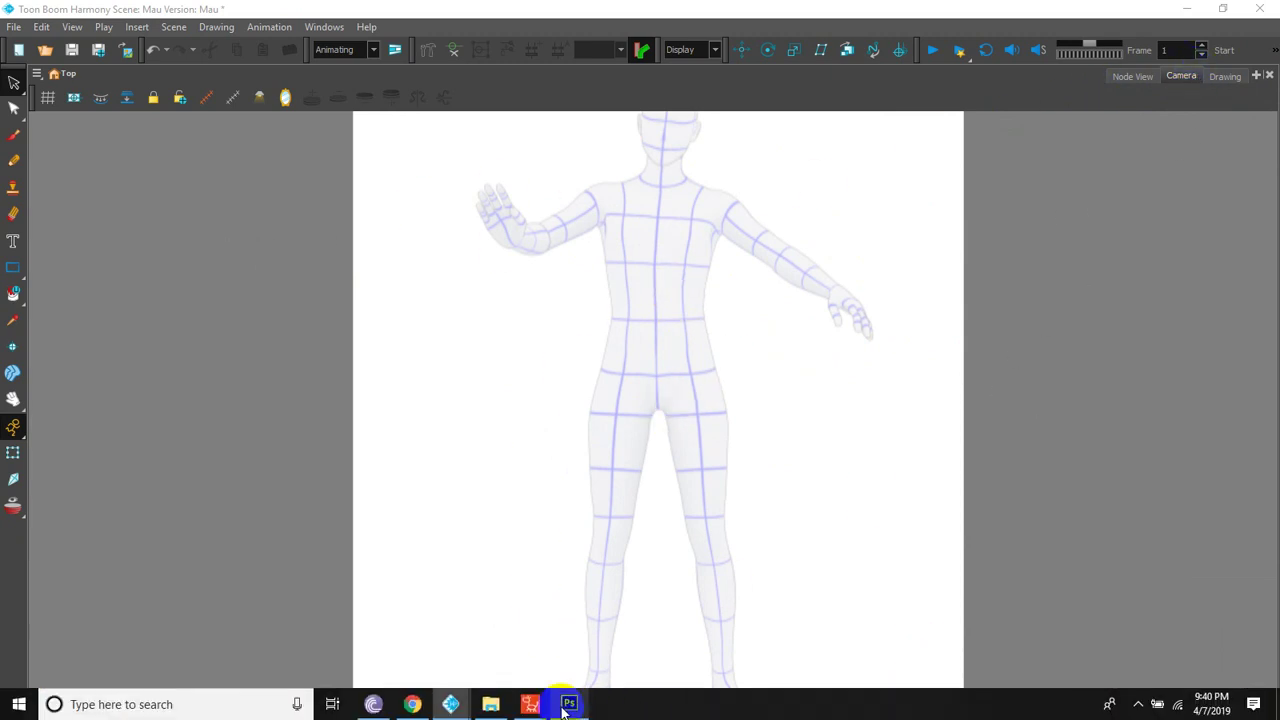
# Minimize the Harmony scene window and bring forward the Timeline listing the TS_dung layer
pyautogui.click(449, 704)
pyautogui.moveTo(451, 704)
pyautogui.click(380, 622)
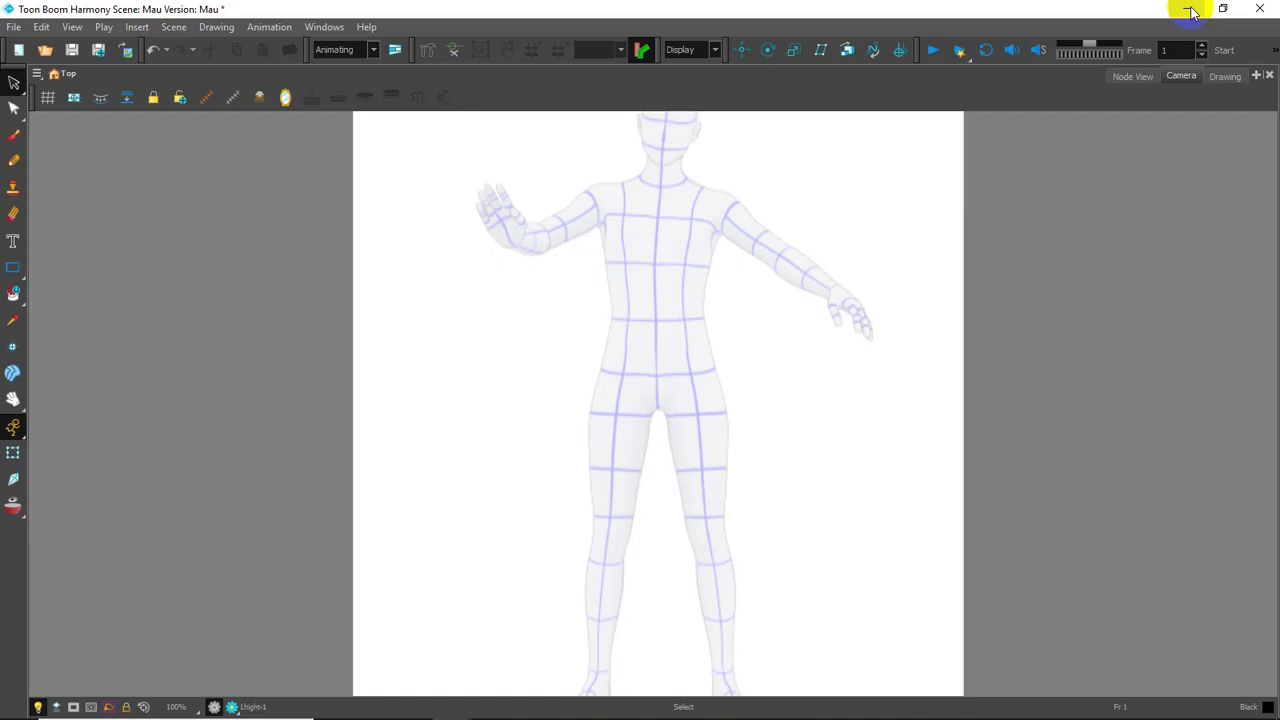
pyautogui.click(1190, 12)
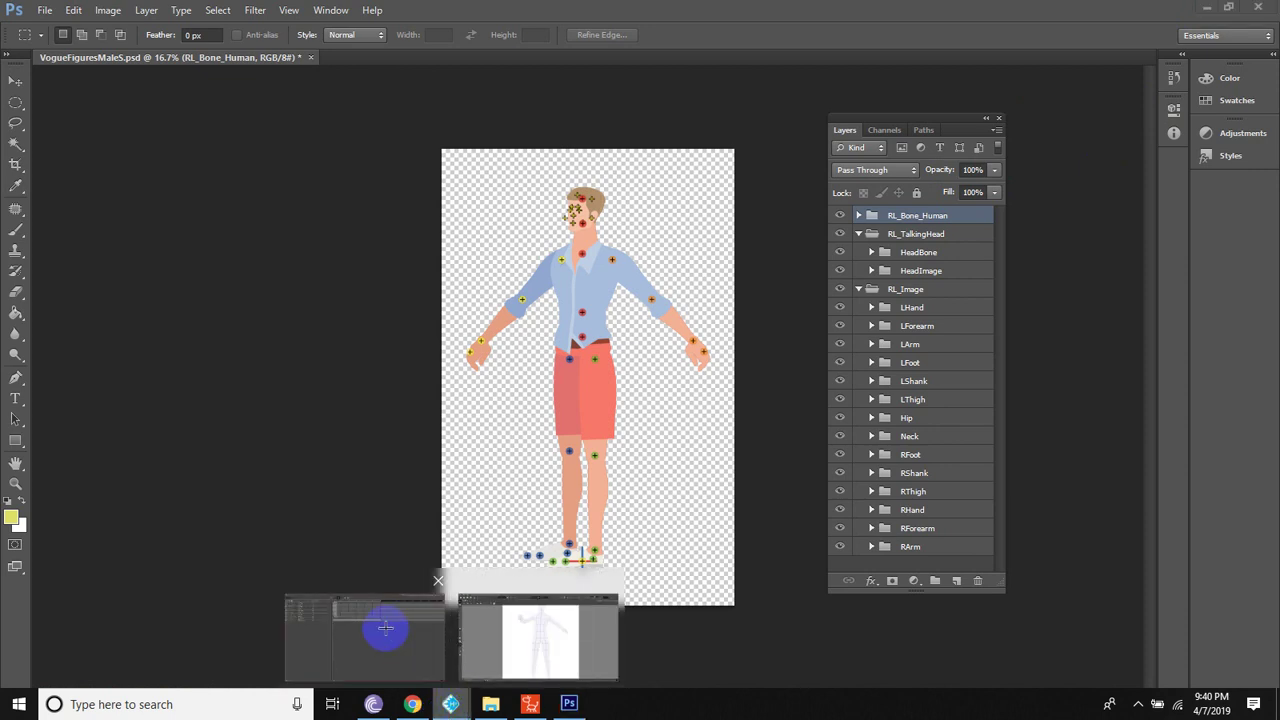
pyautogui.click(1207, 7)
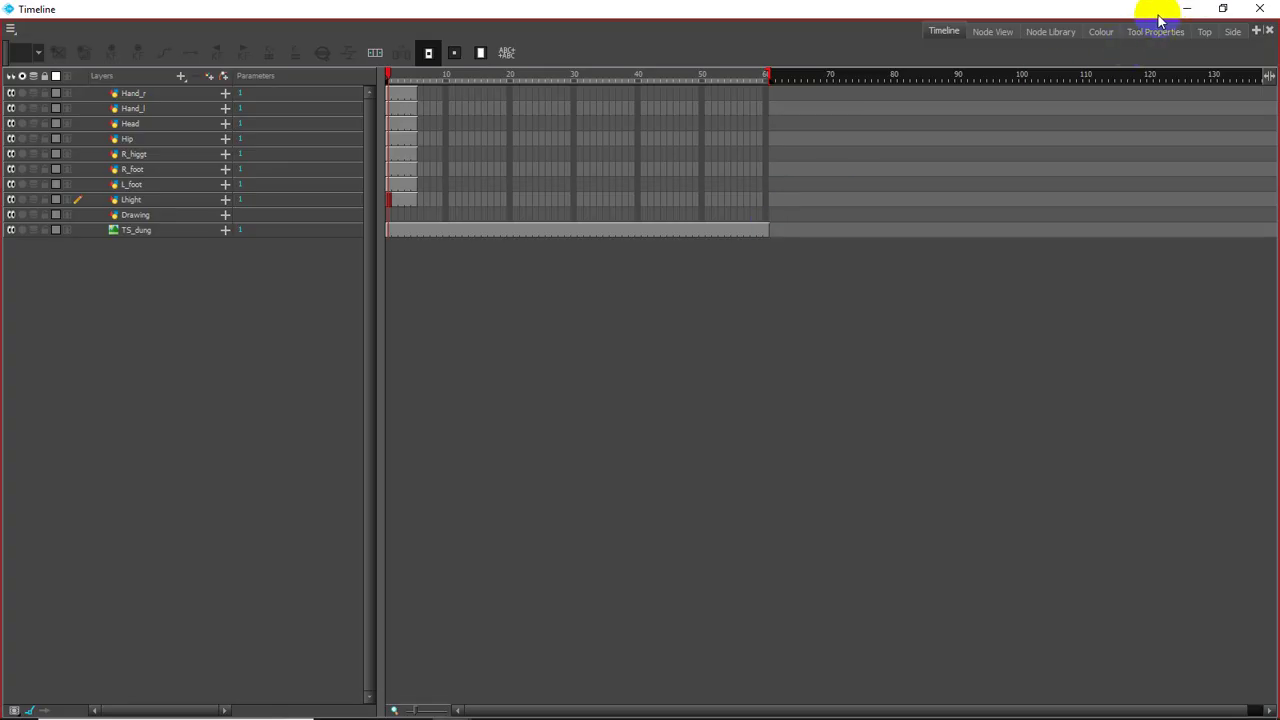
# Restore and lower the Timeline window, select the Hip layer, and return to the Mau scene
pyautogui.click(1223, 8)
pyautogui.moveTo(969, 29)
pyautogui.mouseDown()
pyautogui.moveTo(952, 362)
pyautogui.moveTo(962, 412)
pyautogui.mouseUp()
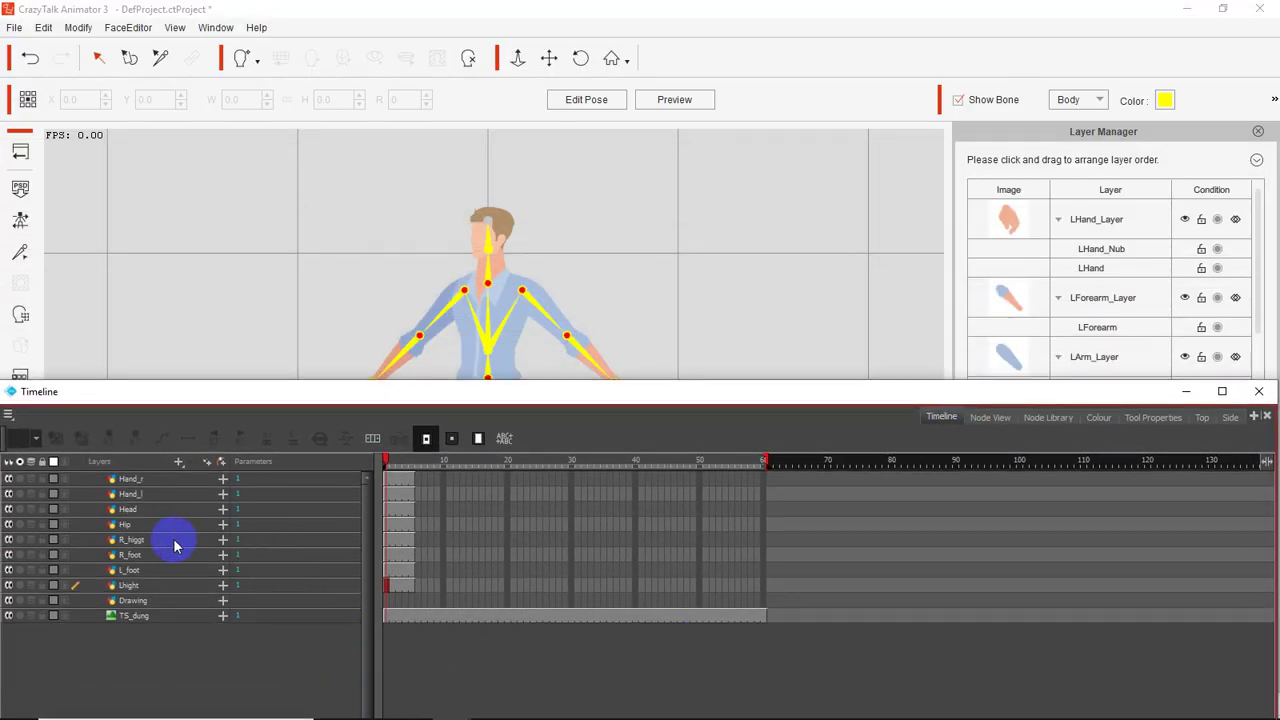
pyautogui.click(389, 526)
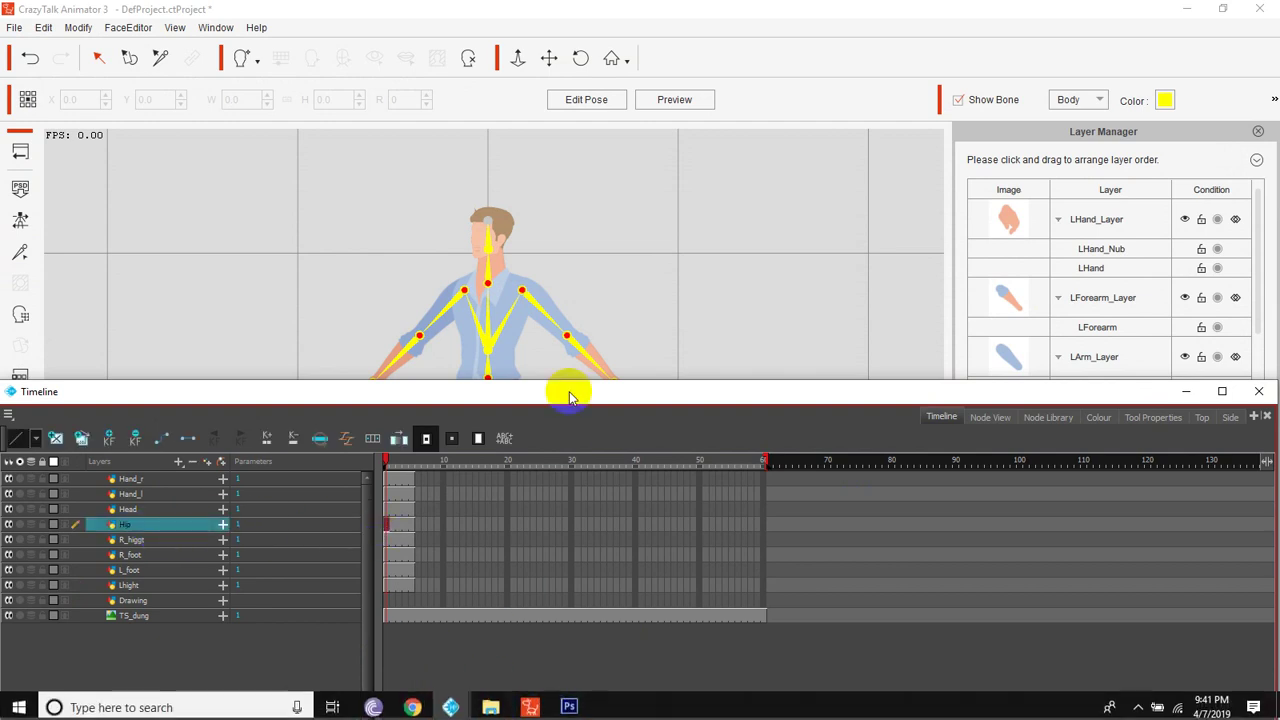
pyautogui.click(1181, 9)
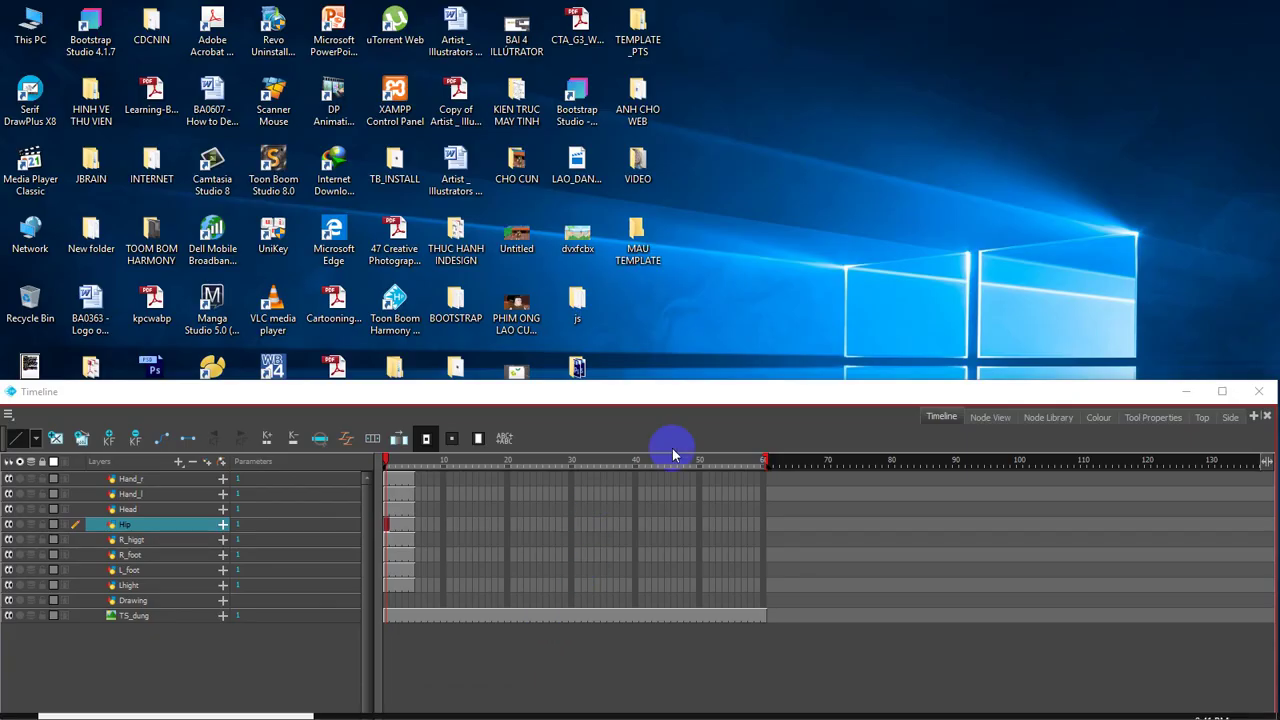
pyautogui.click(877, 383)
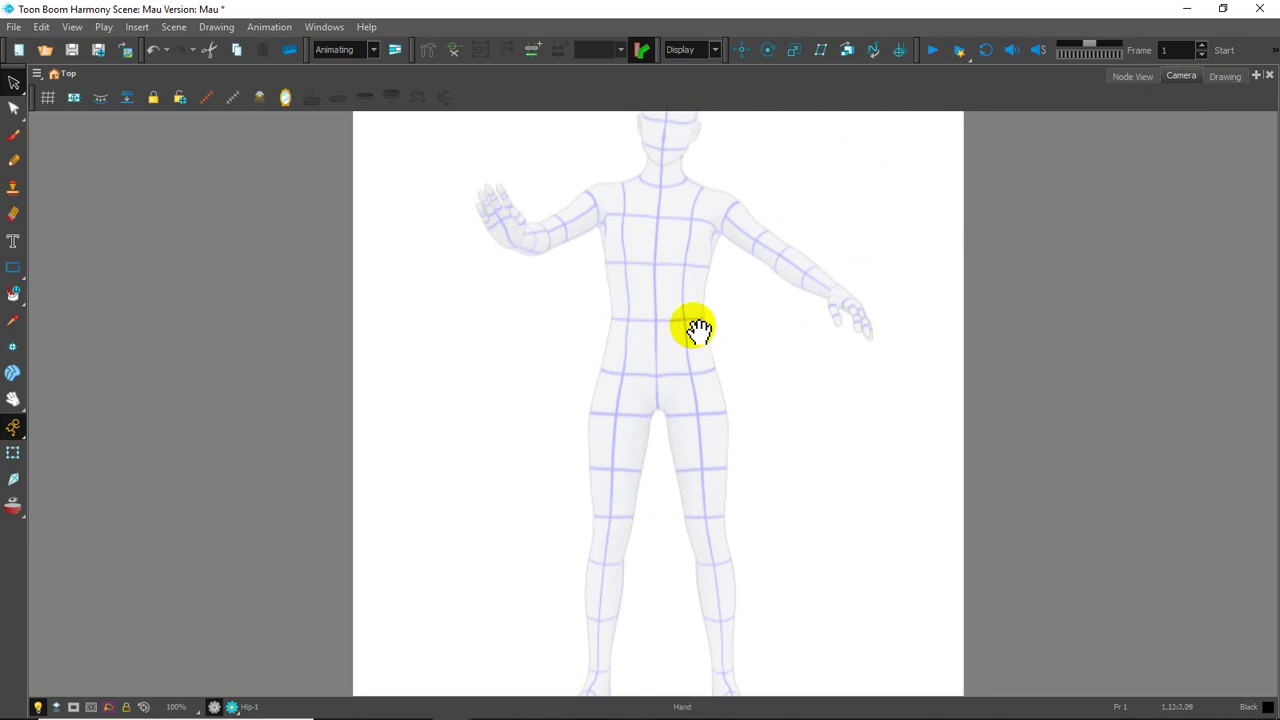
# Zoom the Camera view onto the figure's body and open the Rectangle tool's shape flyout
pyautogui.moveTo(714, 323); pyautogui.dragTo(716, 328)
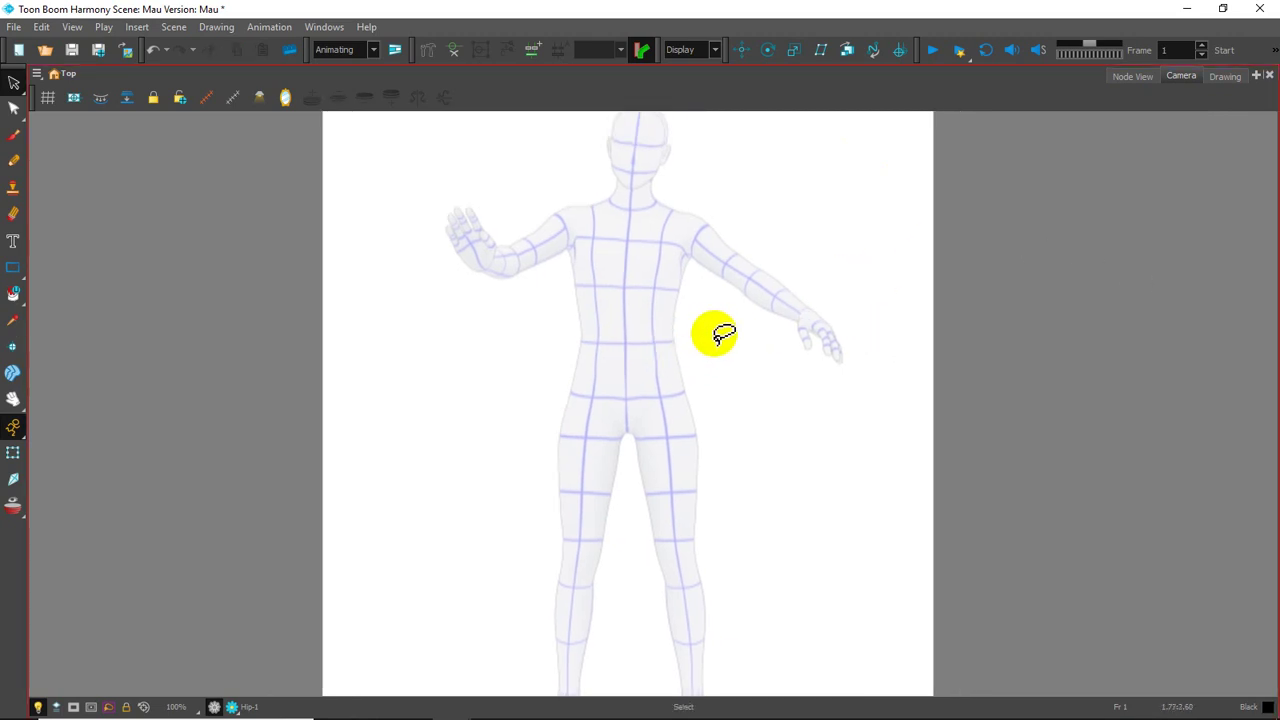
pyautogui.scroll(3, 714, 334)
pyautogui.moveTo(714, 294); pyautogui.dragTo(694, 323)
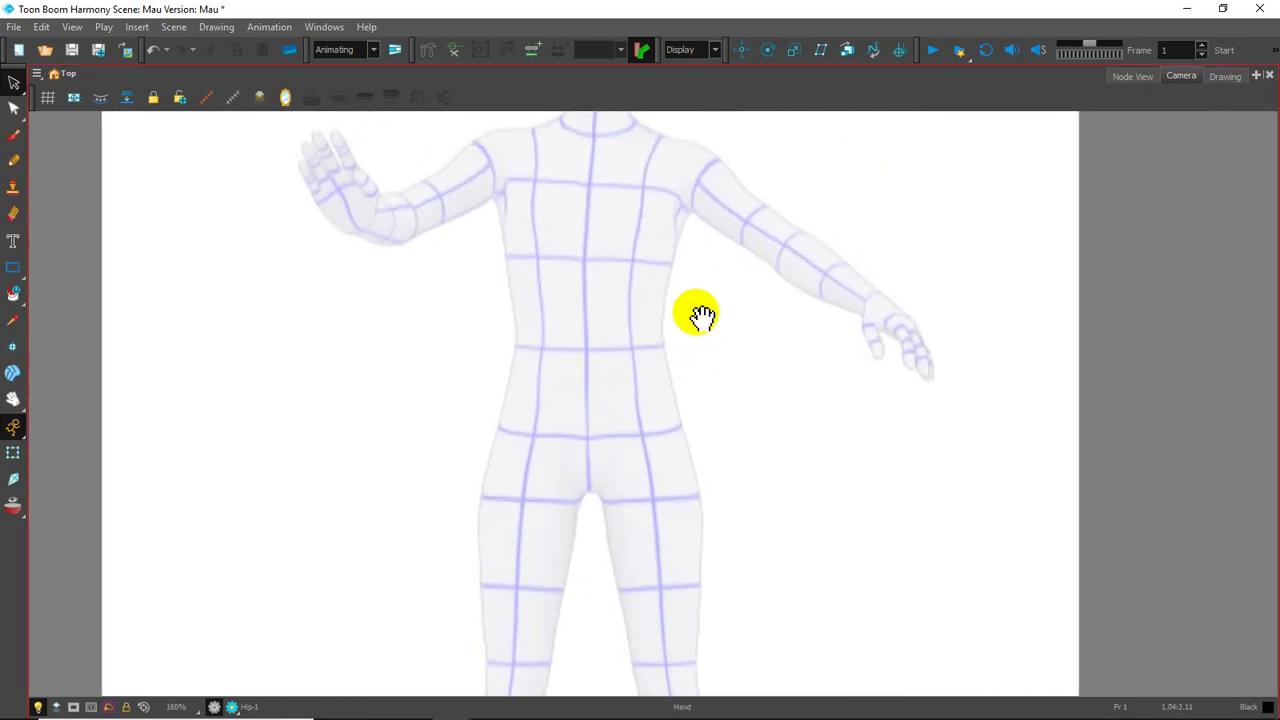
pyautogui.moveTo(567, 272); pyautogui.dragTo(1217, 252)
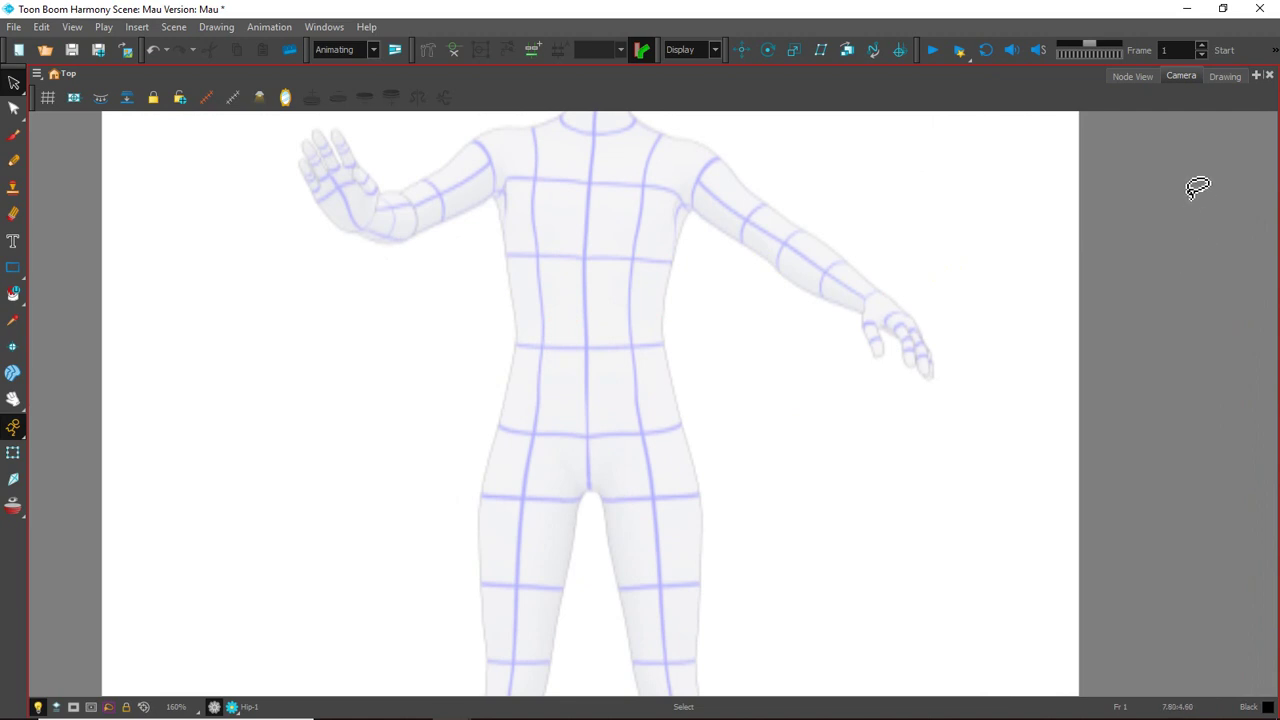
pyautogui.click(1068, 254)
pyautogui.moveTo(422, 172); pyautogui.dragTo(59, 222)
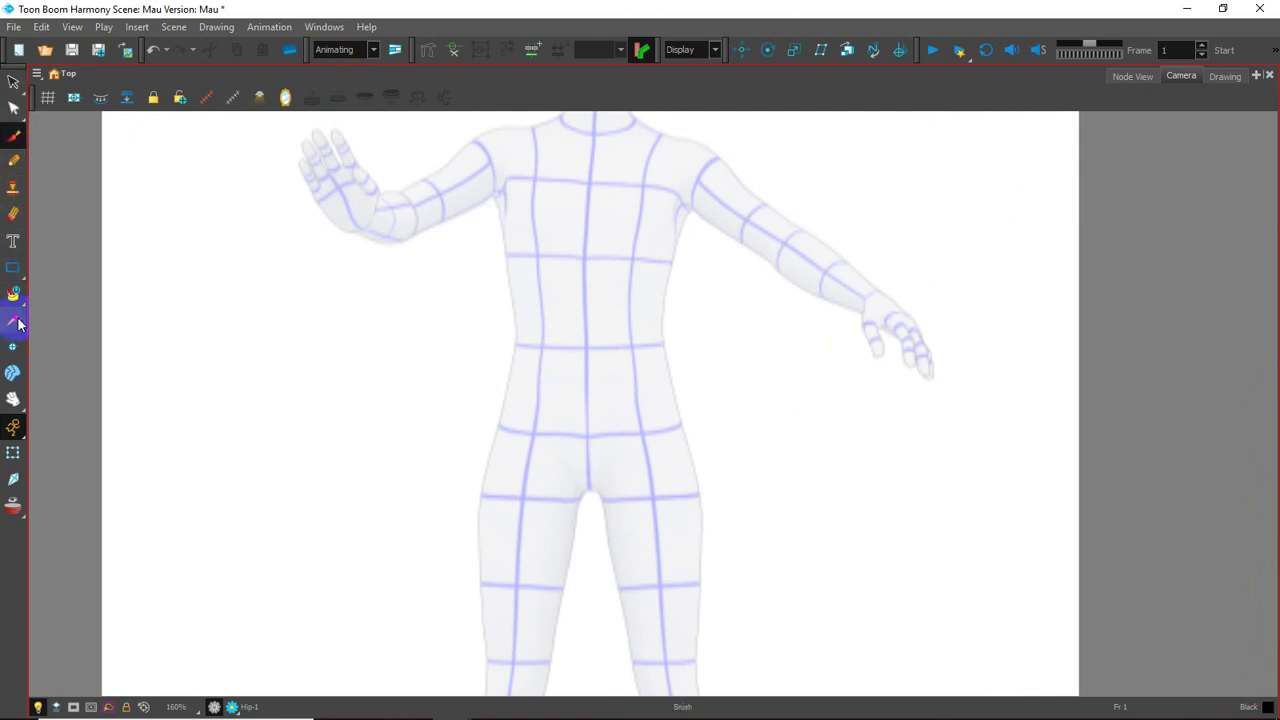
pyautogui.moveTo(17, 279)
pyautogui.mouseDown()
pyautogui.moveTo(52, 325)
pyautogui.moveTo(54, 307)
pyautogui.mouseUp()
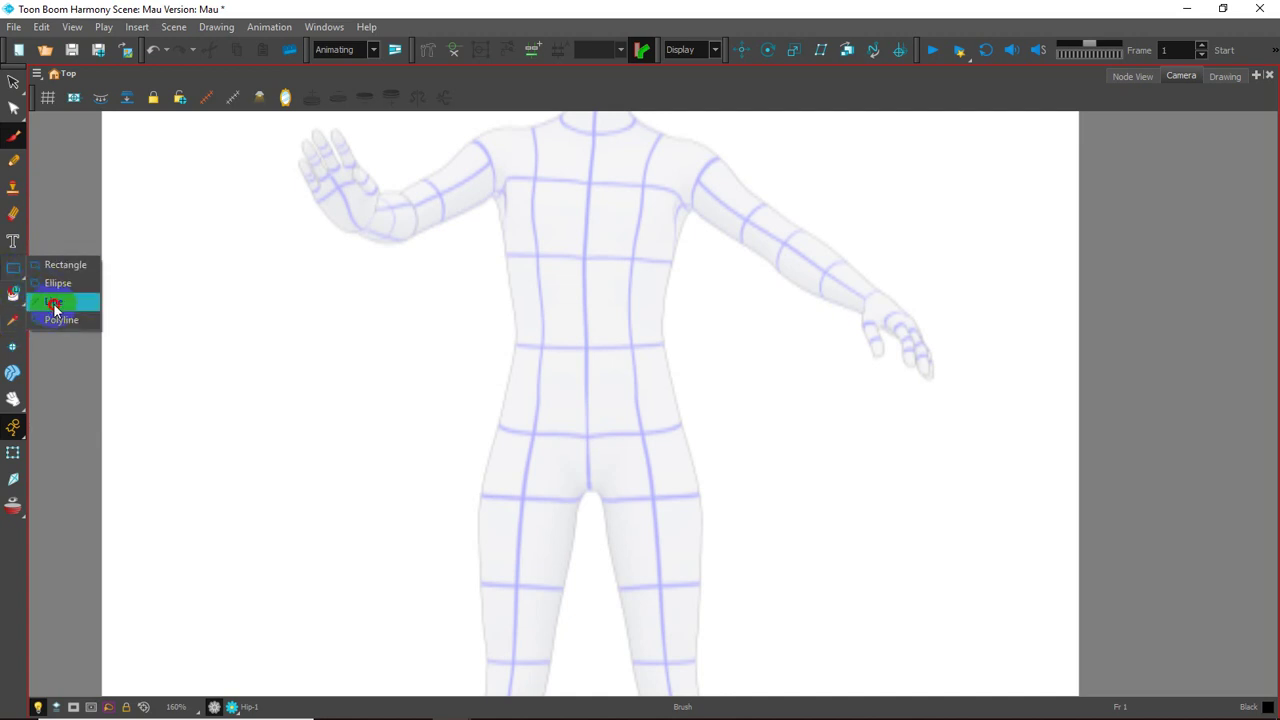
# Switch to the Line tool and choose the size-2 Fixed Thickness preset in Tool Properties
pyautogui.click(54, 303)
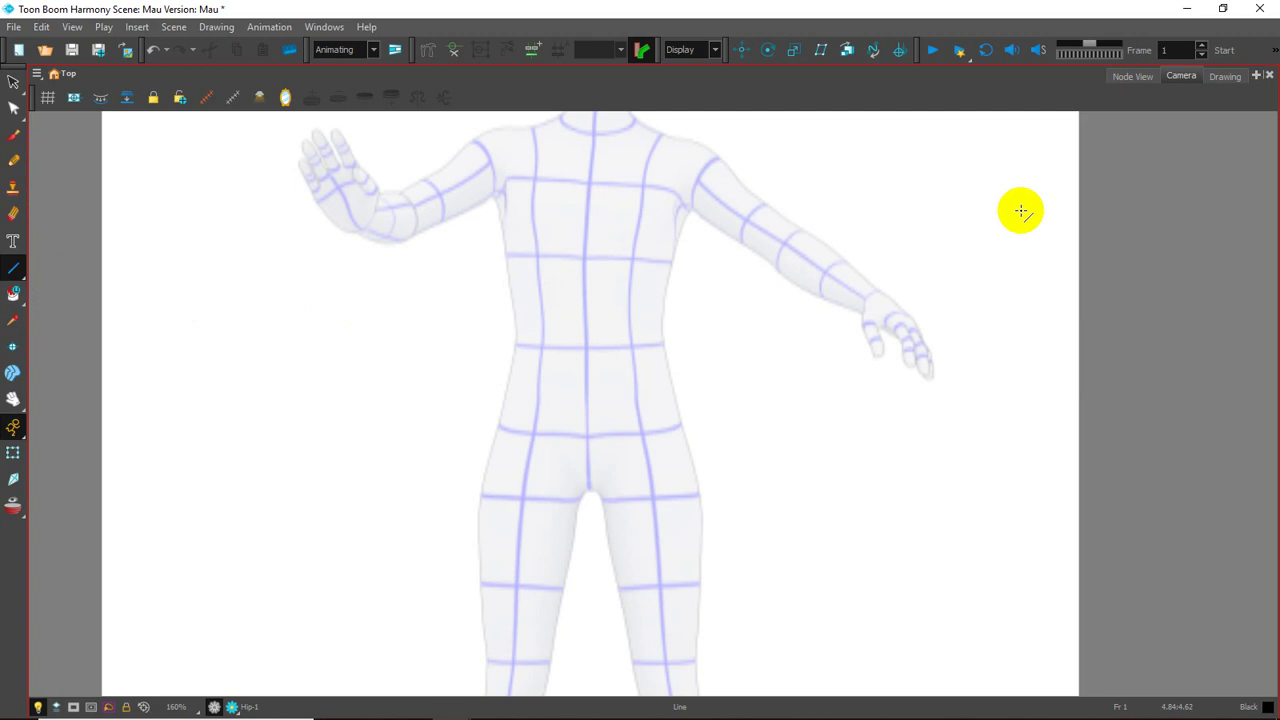
pyautogui.click(1258, 77)
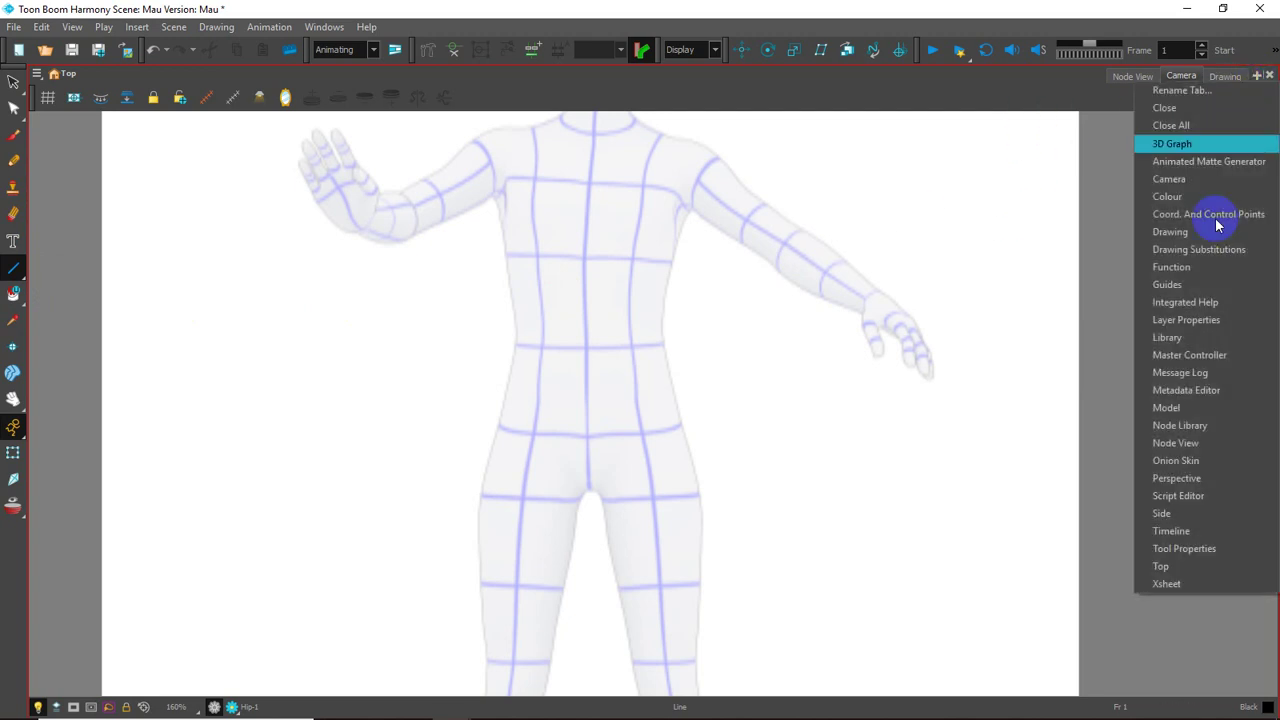
pyautogui.click(1160, 550)
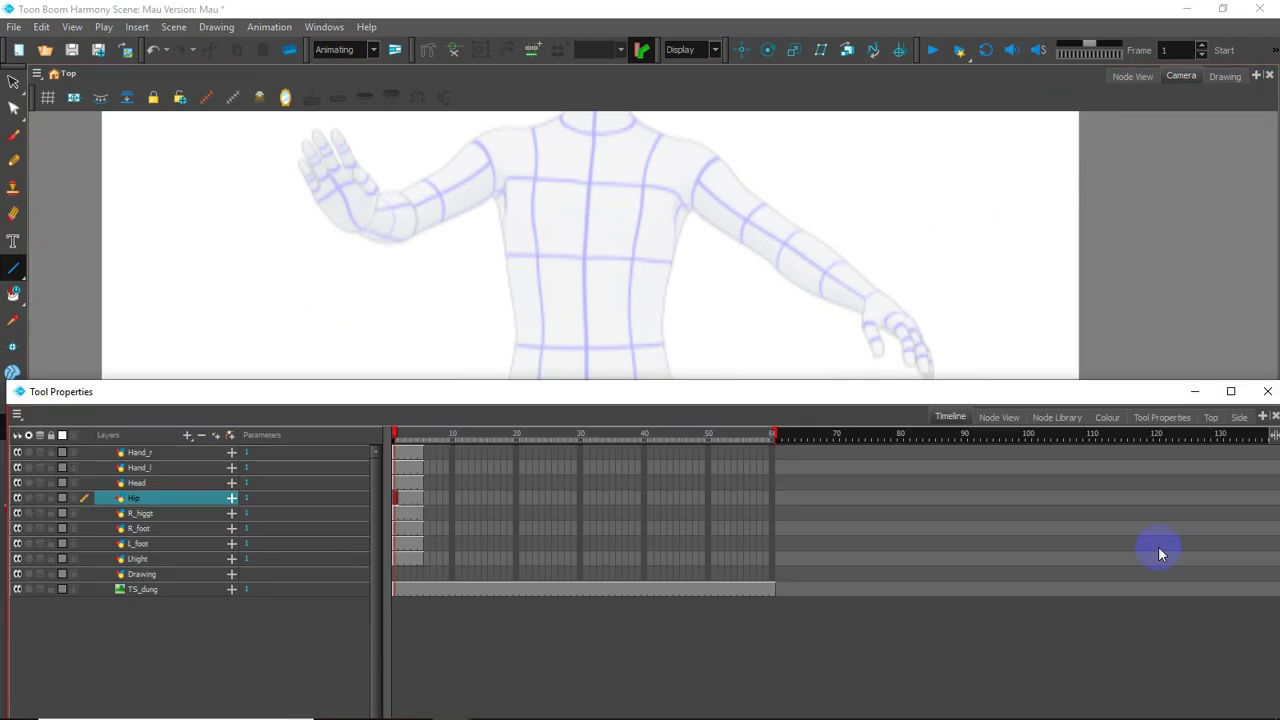
pyautogui.click(1165, 420)
# Reposition the floating Tool Properties window on screen, then minimize it
pyautogui.moveTo(536, 400)
pyautogui.mouseDown()
pyautogui.moveTo(581, 265)
pyautogui.moveTo(722, 218)
pyautogui.mouseUp()
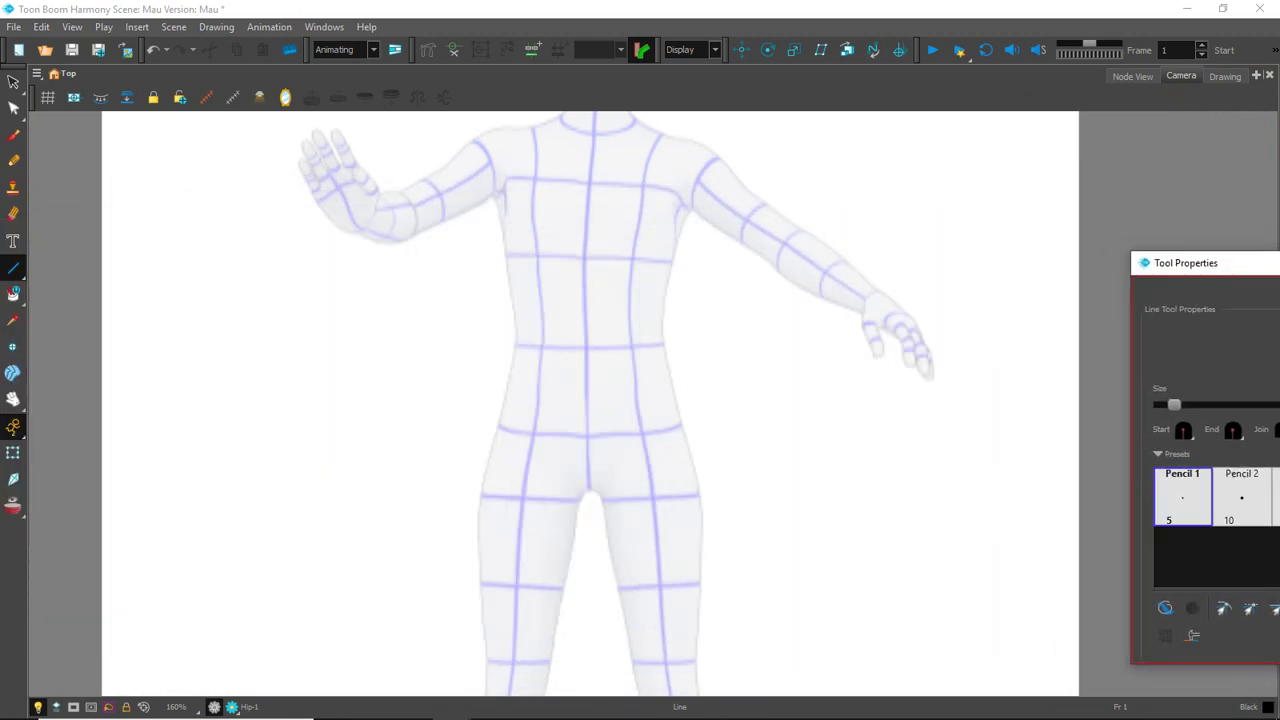
pyautogui.moveTo(722, 218); pyautogui.dragTo(1279, 260)
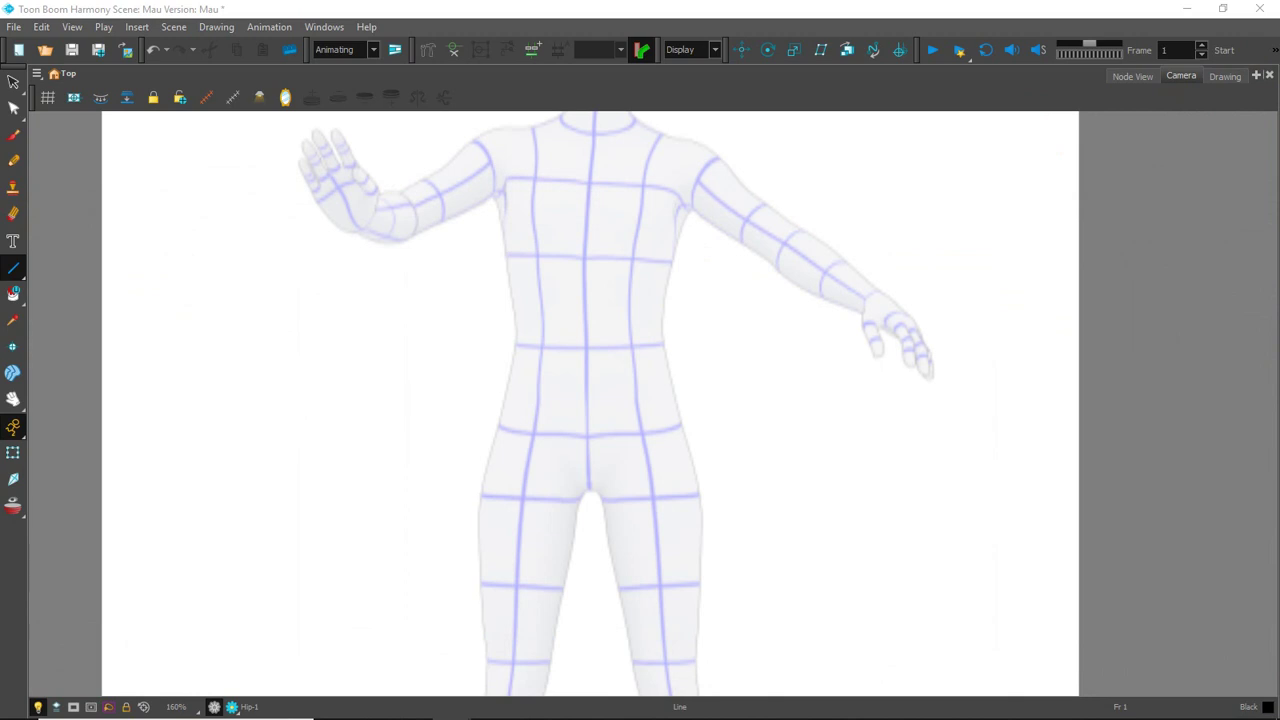
pyautogui.moveTo(1279, 260); pyautogui.dragTo(677, 229)
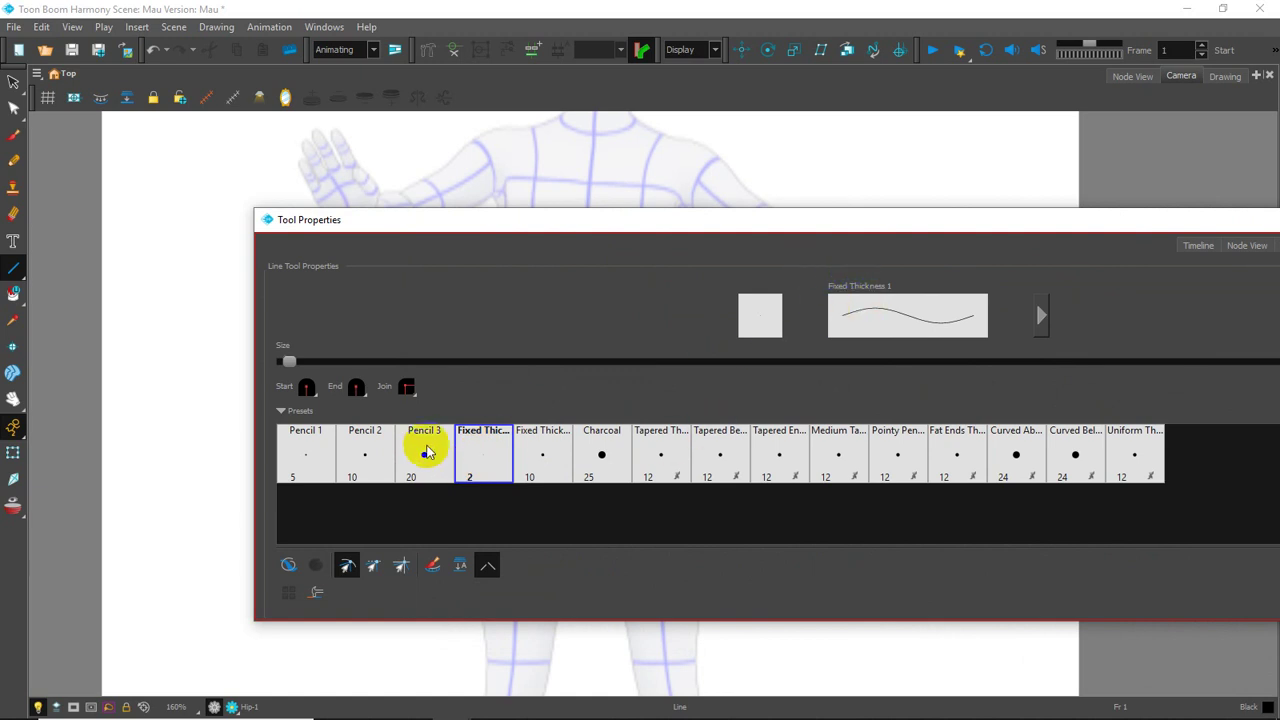
pyautogui.moveTo(1135, 225); pyautogui.dragTo(881, 253)
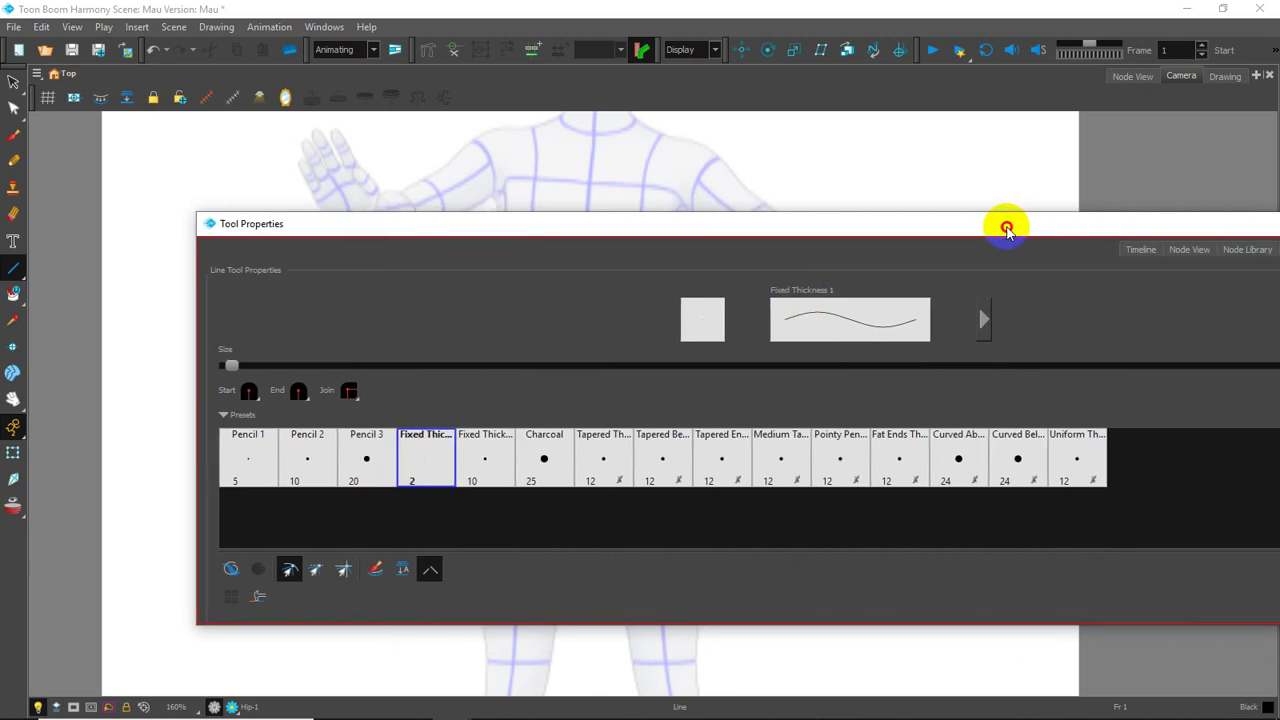
pyautogui.click(1177, 248)
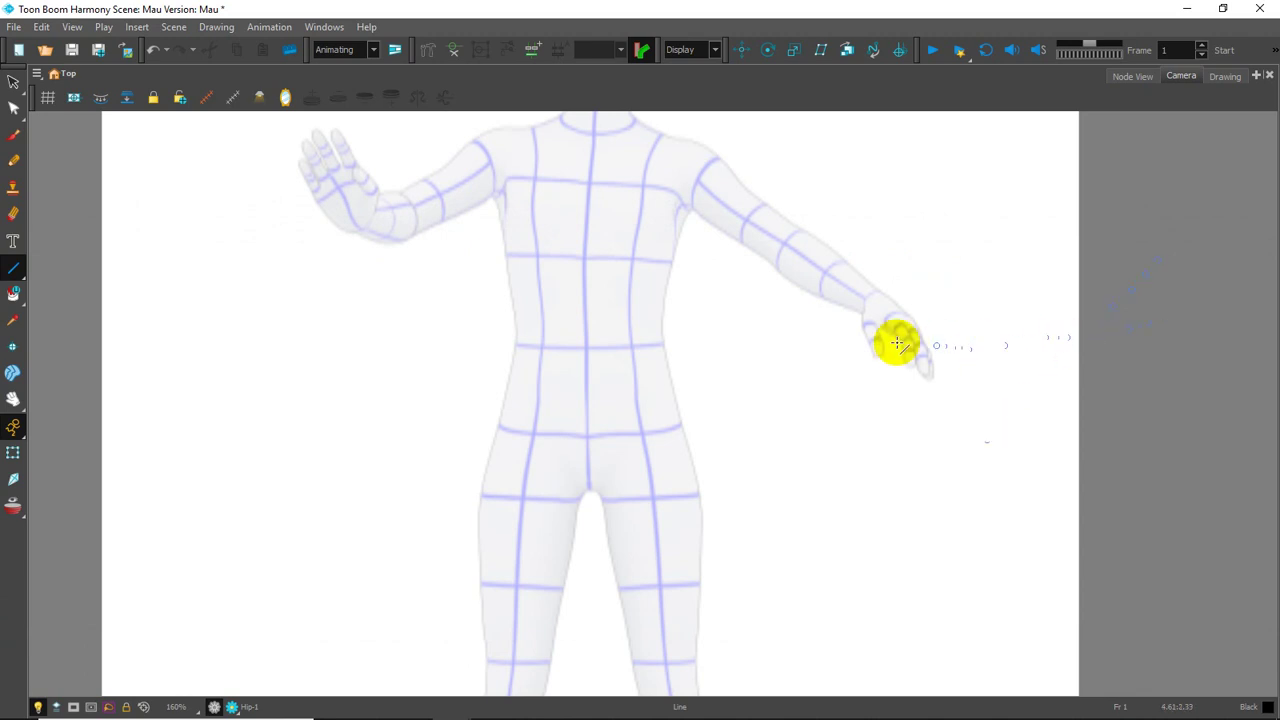
# Draw the vest's curved neckline below the figure's neck
pyautogui.moveTo(633, 316); pyautogui.dragTo(618, 340)
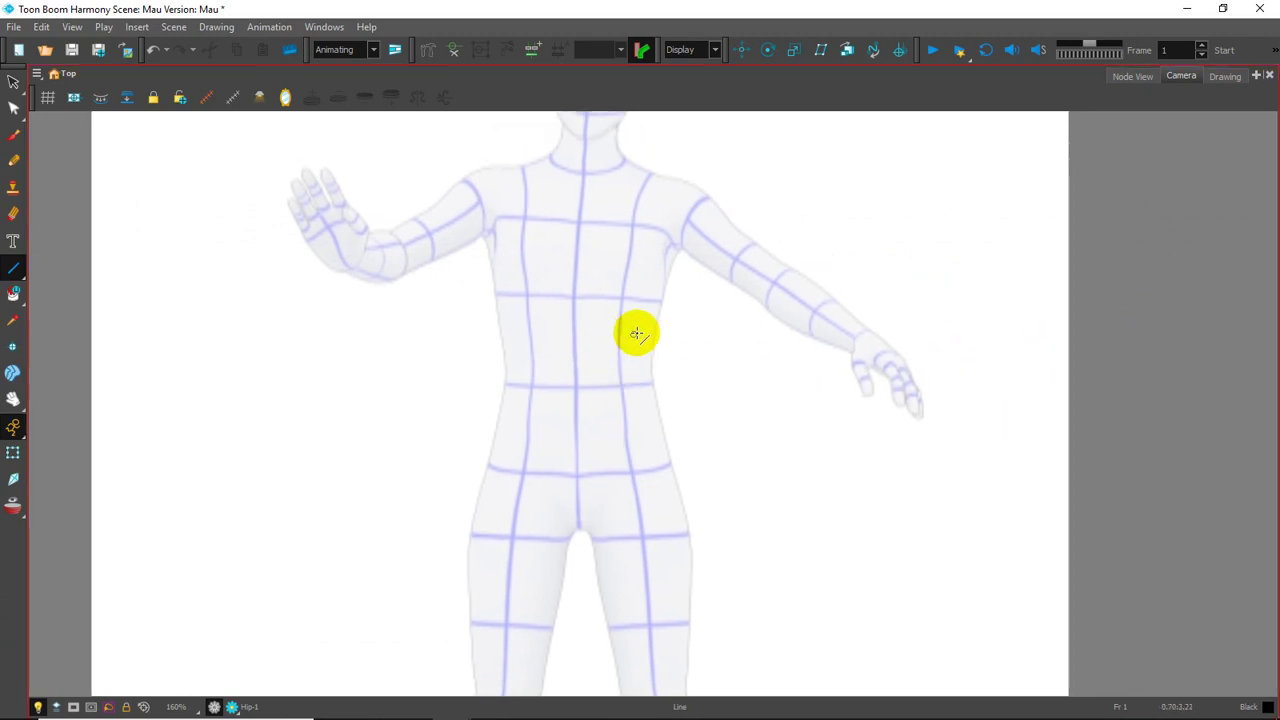
pyautogui.scroll(3, 637, 333)
pyautogui.scroll(-1, 620, 360)
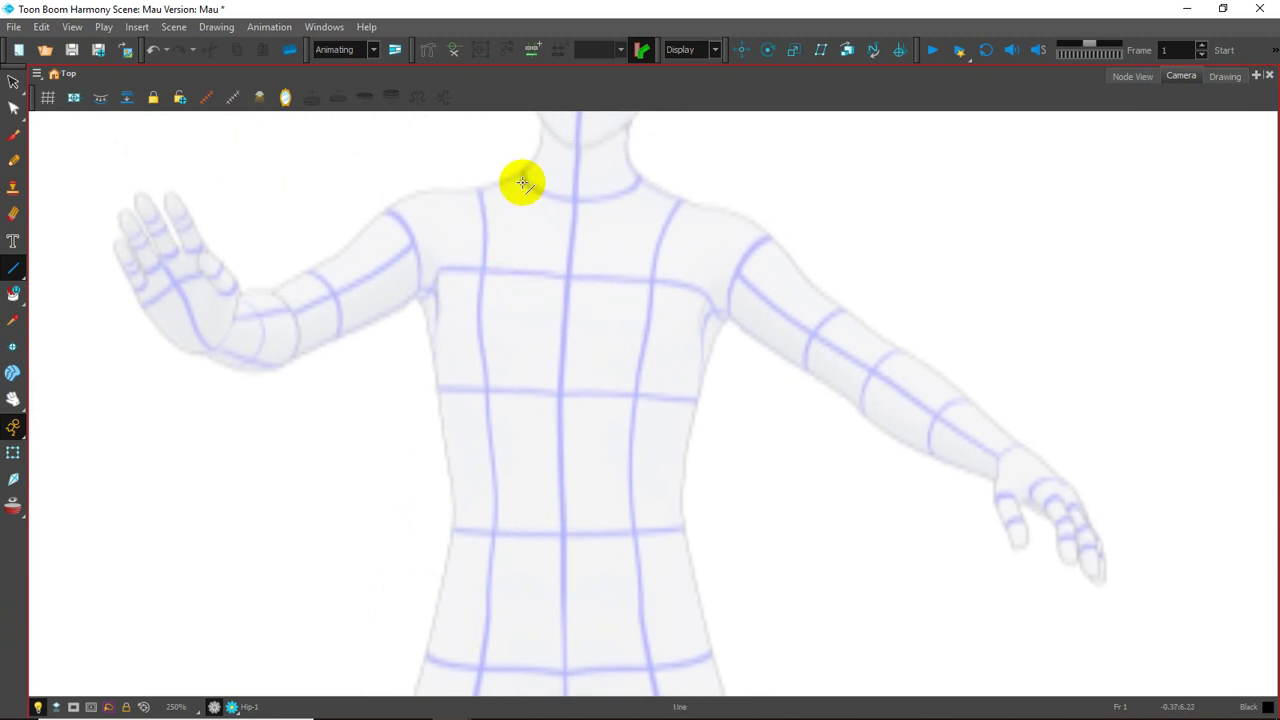
pyautogui.moveTo(548, 190); pyautogui.dragTo(662, 186)
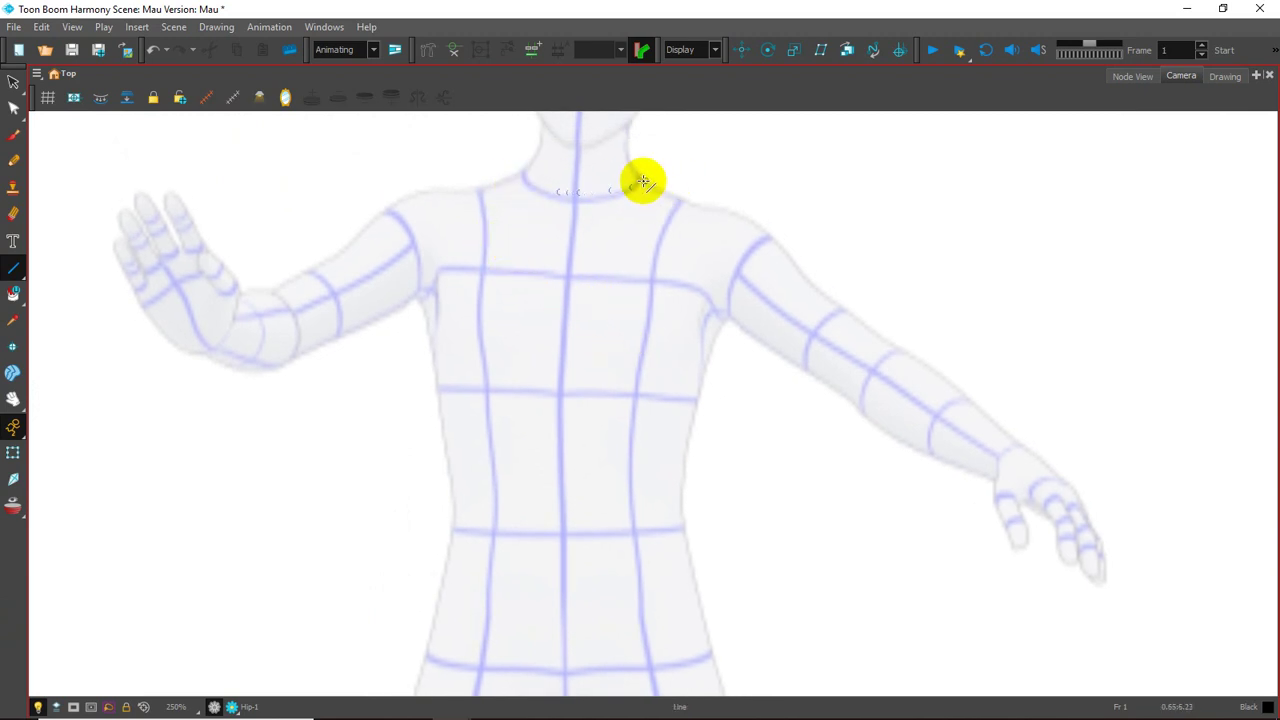
pyautogui.moveTo(522, 178)
pyautogui.mouseDown()
pyautogui.moveTo(608, 174)
pyautogui.moveTo(629, 215)
pyautogui.mouseUp()
pyautogui.moveTo(525, 205)
pyautogui.mouseDown()
pyautogui.moveTo(651, 209)
pyautogui.moveTo(593, 262)
pyautogui.mouseUp()
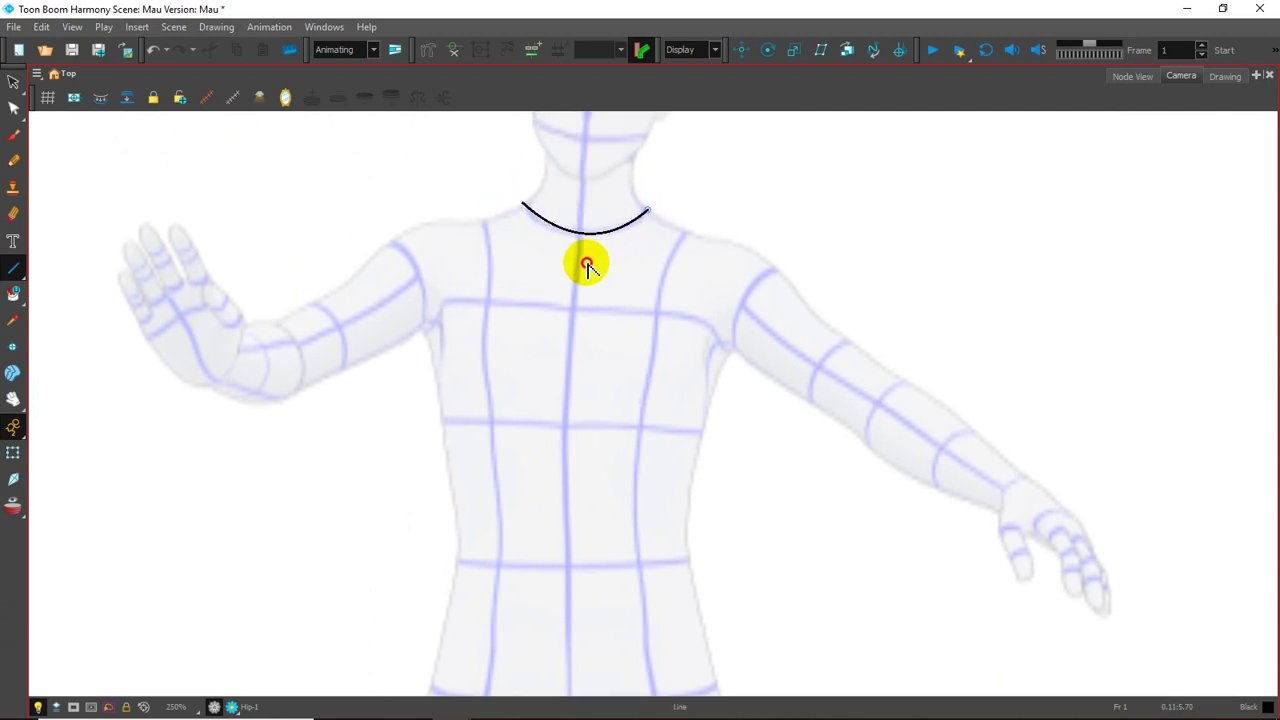
# Draw both shoulder lines and the right armhole down to the armpit
pyautogui.moveTo(677, 263); pyautogui.dragTo(640, 243)
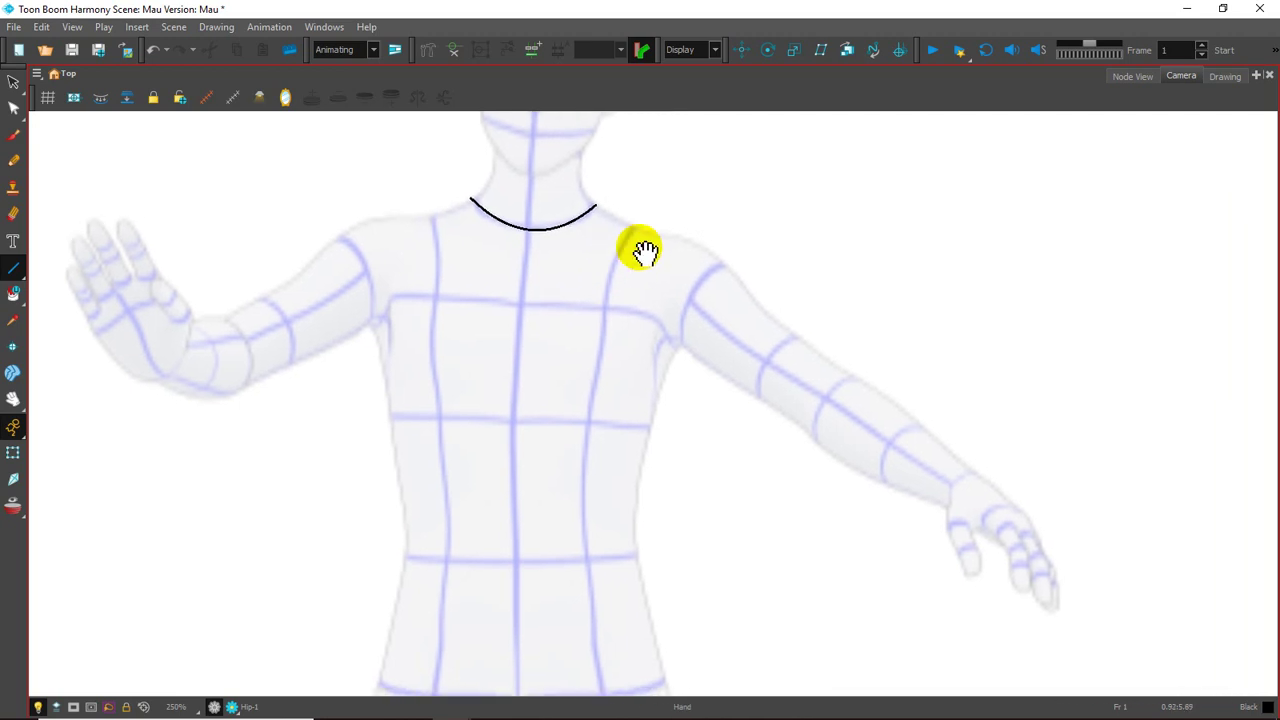
pyautogui.moveTo(594, 207); pyautogui.dragTo(765, 253)
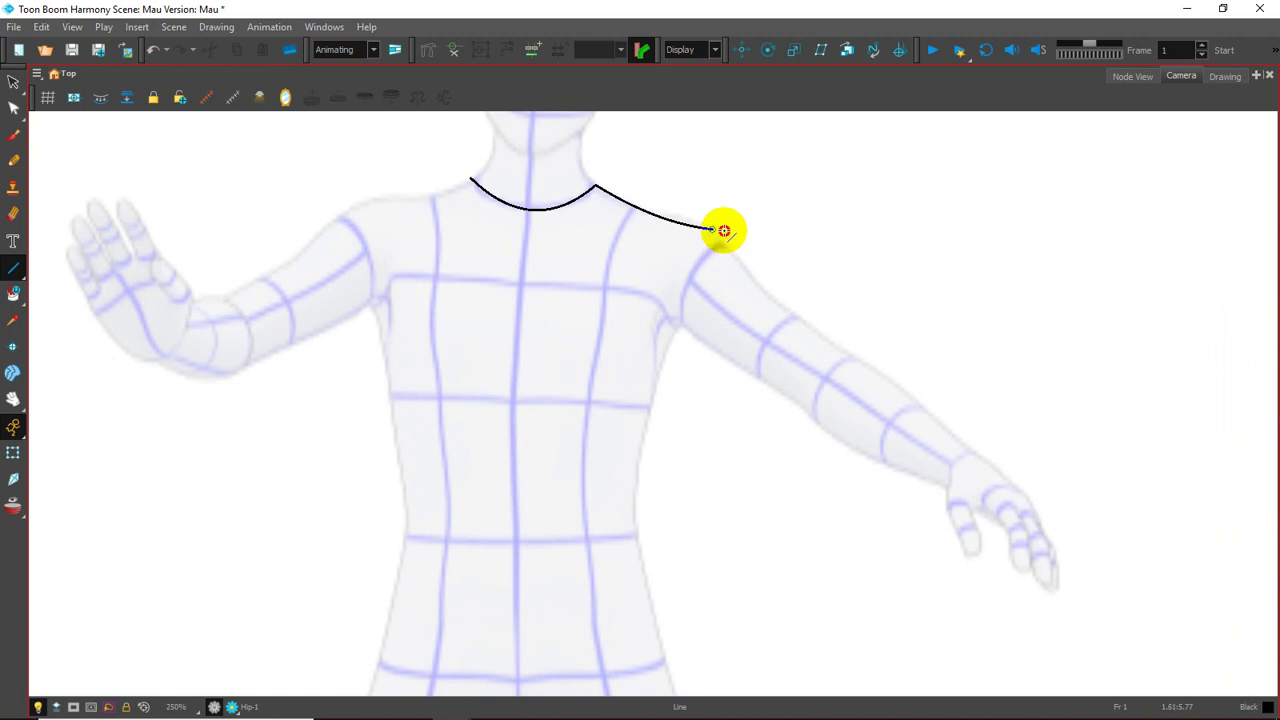
pyautogui.moveTo(755, 238)
pyautogui.mouseDown()
pyautogui.moveTo(718, 233)
pyautogui.moveTo(740, 228)
pyautogui.mouseUp()
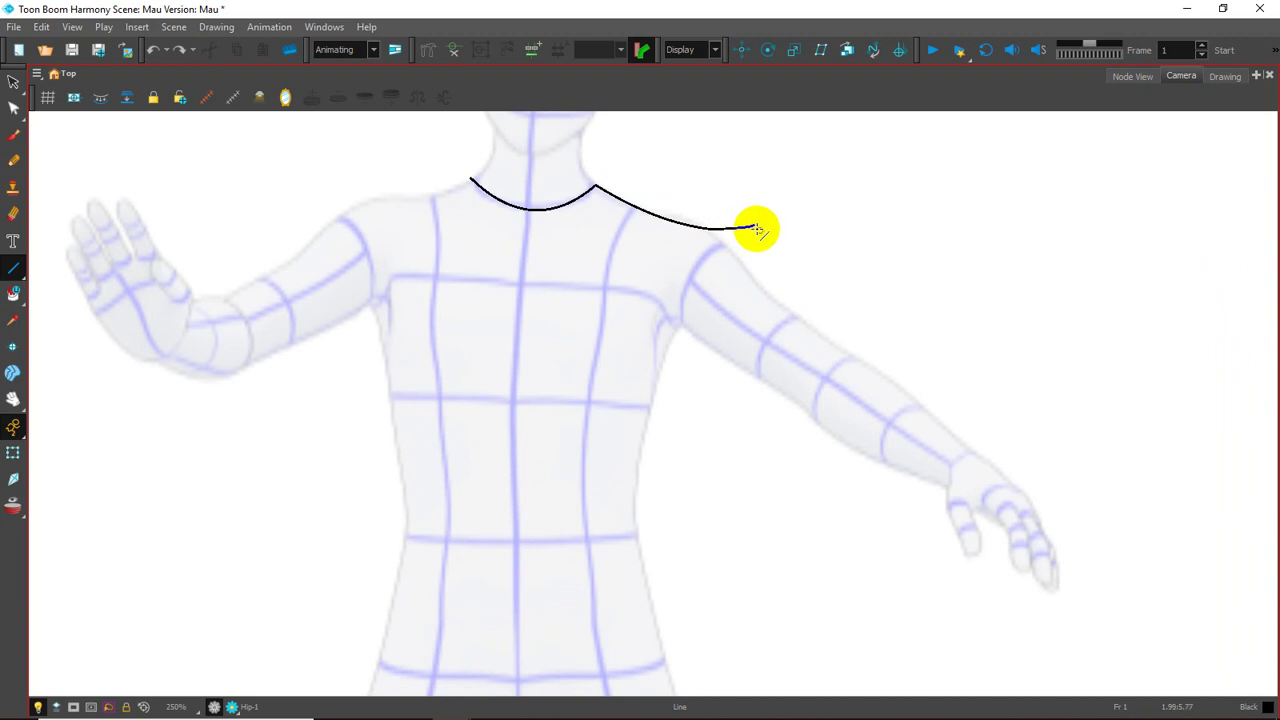
pyautogui.moveTo(753, 226); pyautogui.dragTo(686, 329)
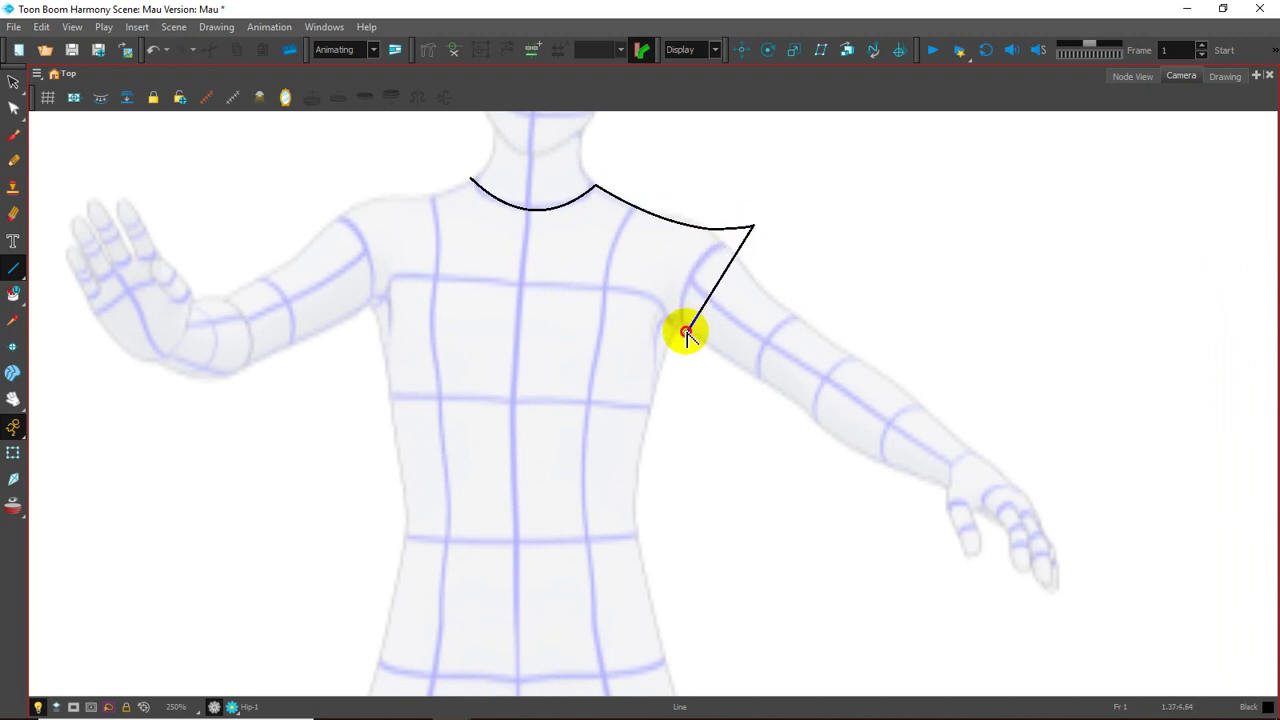
pyautogui.moveTo(578, 303); pyautogui.dragTo(640, 323)
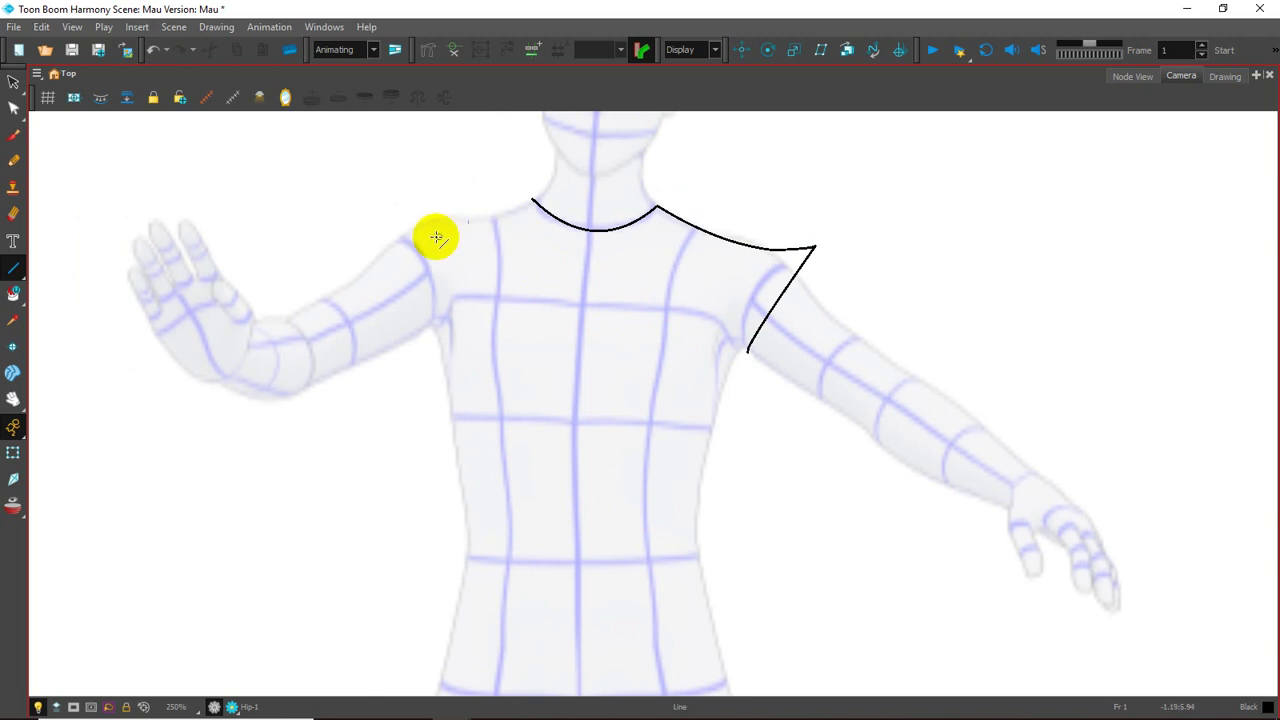
pyautogui.moveTo(529, 203); pyautogui.dragTo(424, 250)
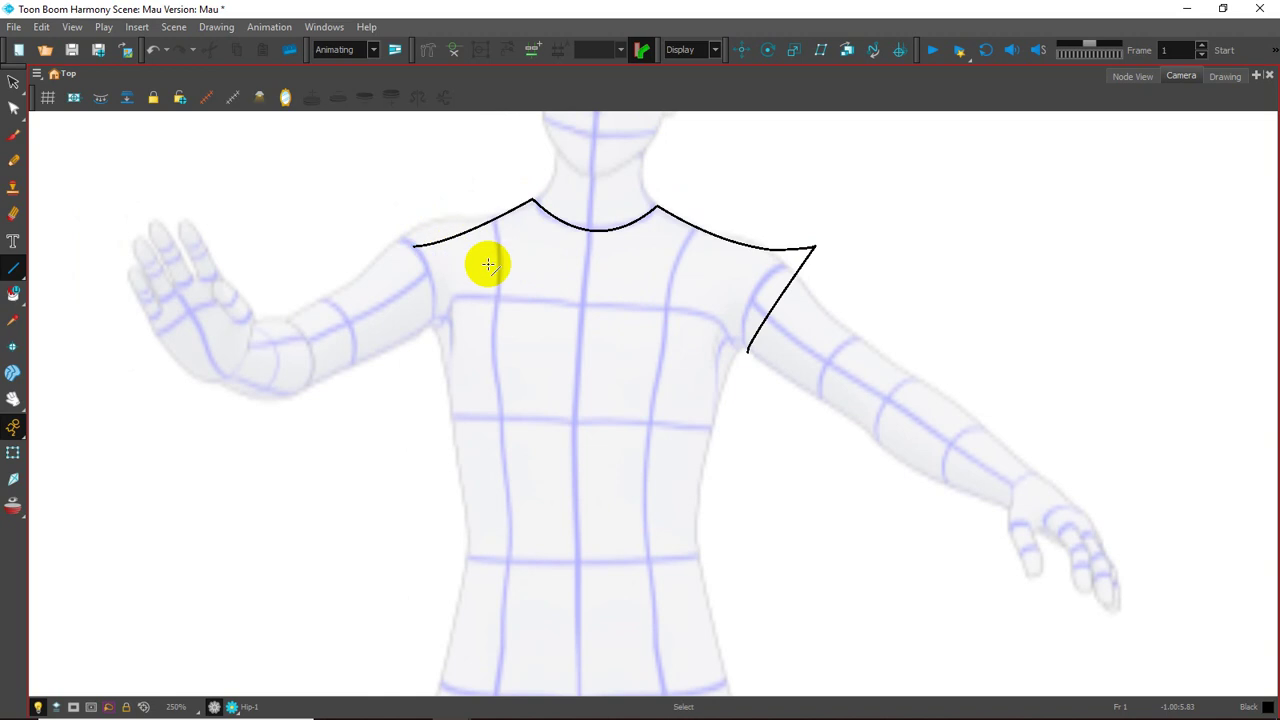
# Draw the left armhole and the left side line down the torso
pyautogui.moveTo(554, 303); pyautogui.dragTo(517, 262)
pyautogui.moveTo(374, 205); pyautogui.dragTo(390, 282)
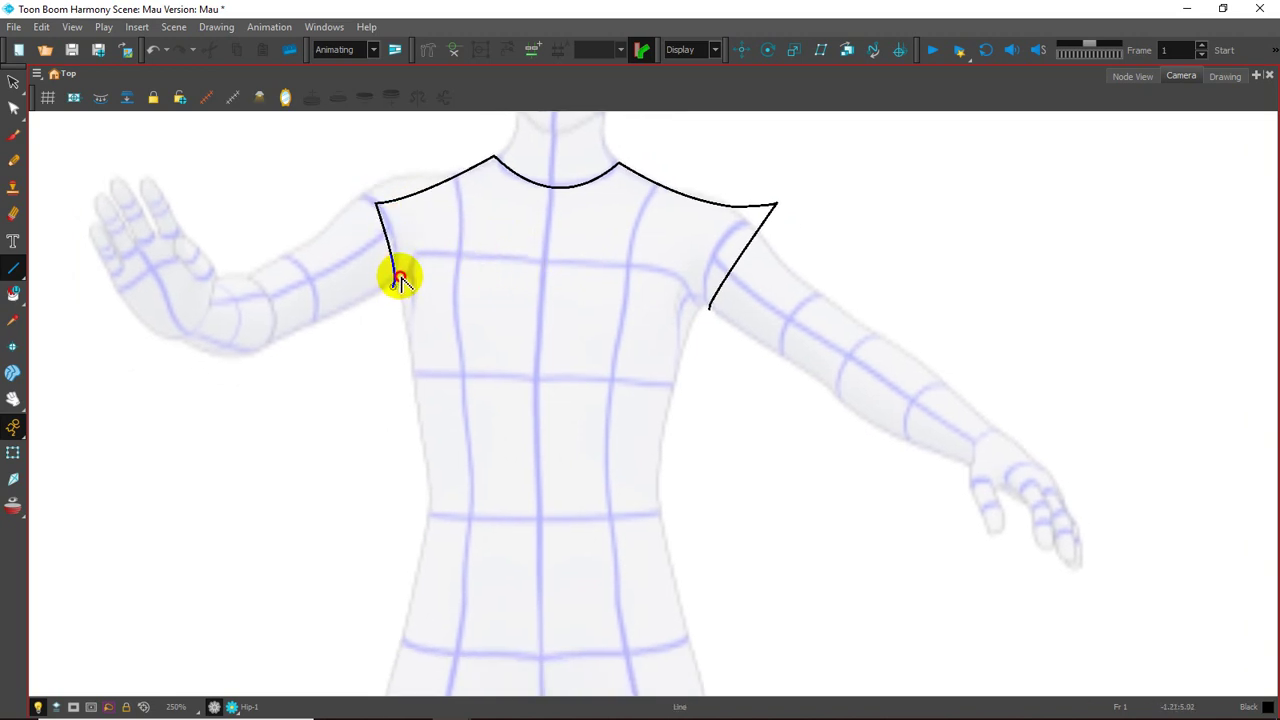
pyautogui.moveTo(534, 297); pyautogui.dragTo(512, 257)
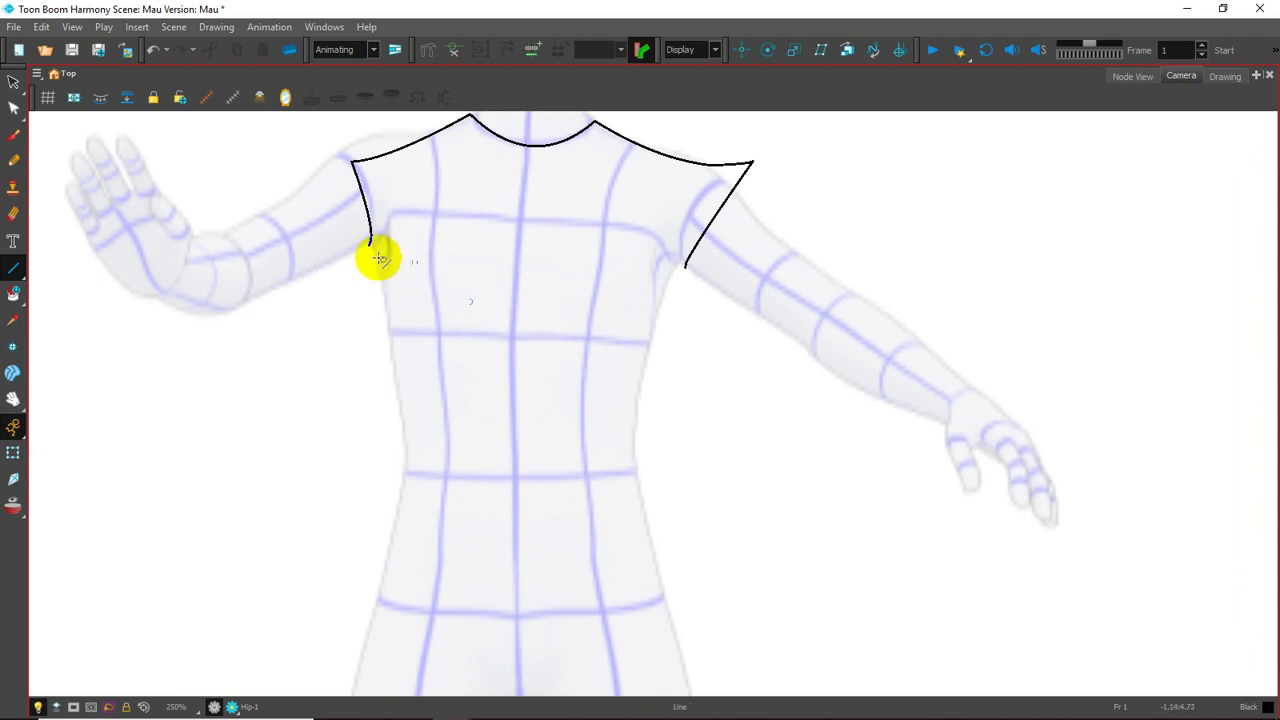
pyautogui.moveTo(369, 245); pyautogui.dragTo(403, 432)
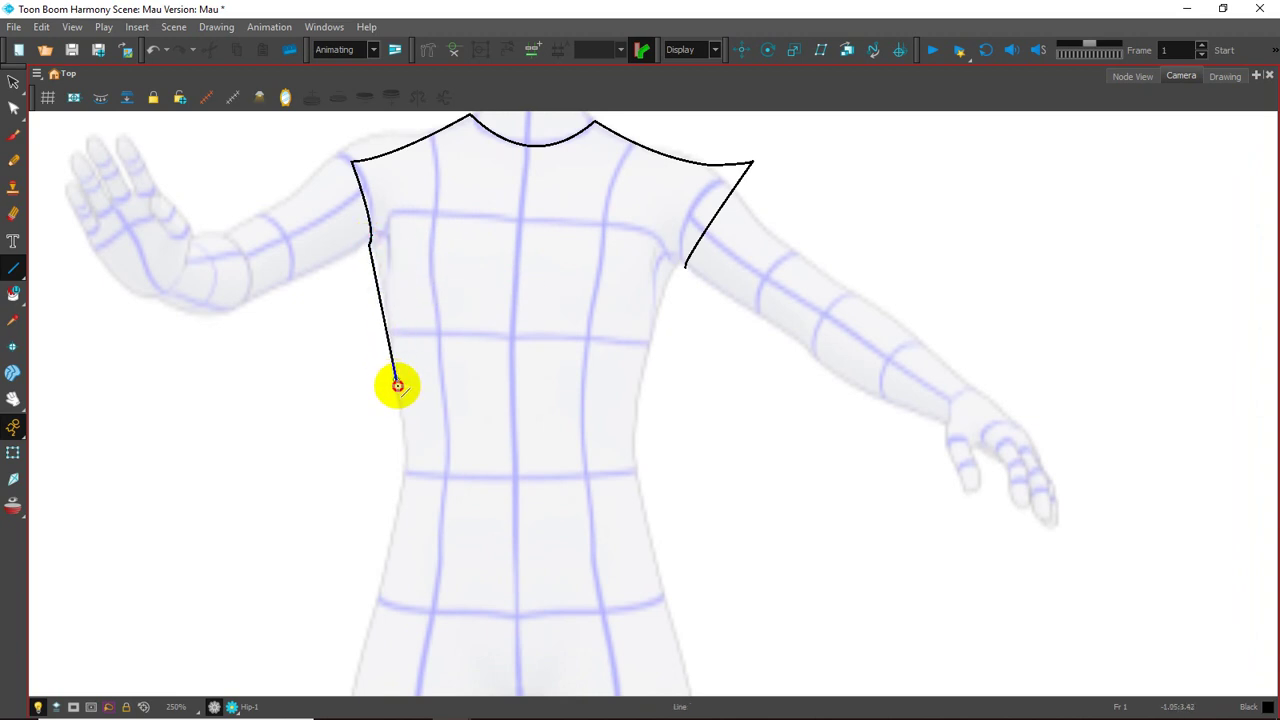
pyautogui.moveTo(474, 443)
pyautogui.mouseDown()
pyautogui.moveTo(461, 352)
pyautogui.moveTo(326, 532)
pyautogui.mouseUp()
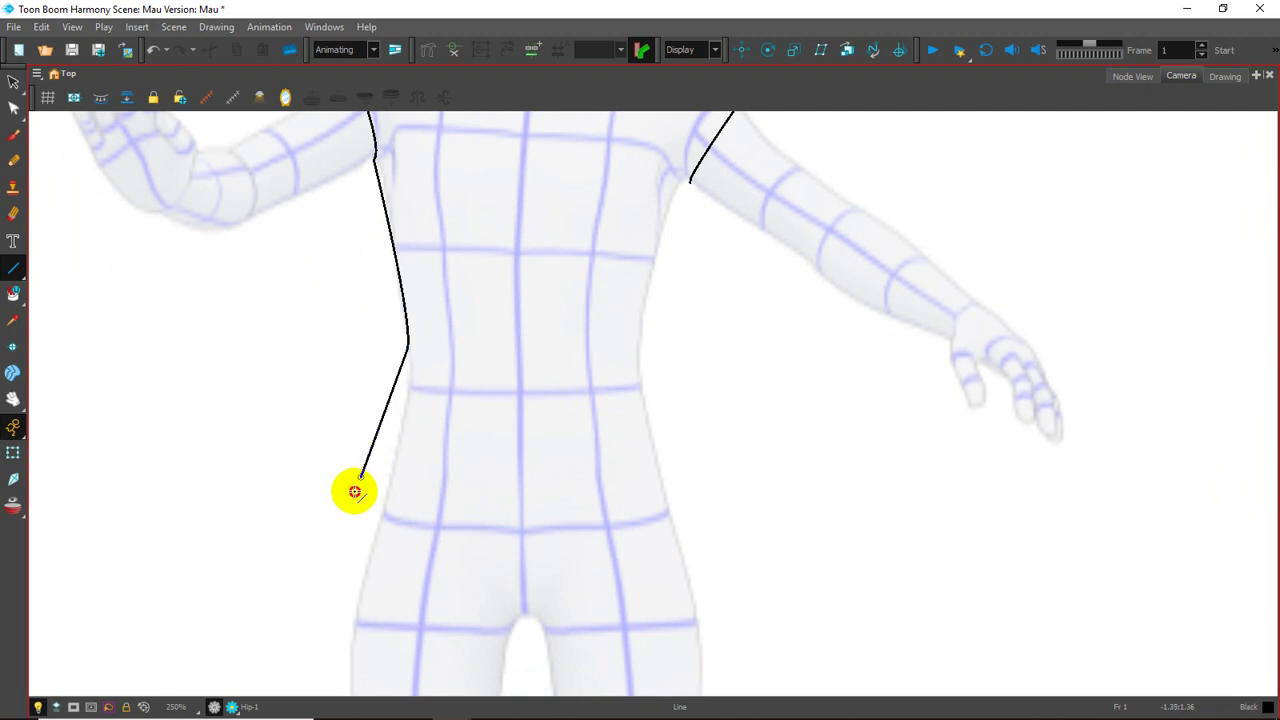
pyautogui.moveTo(651, 343); pyautogui.dragTo(706, 334)
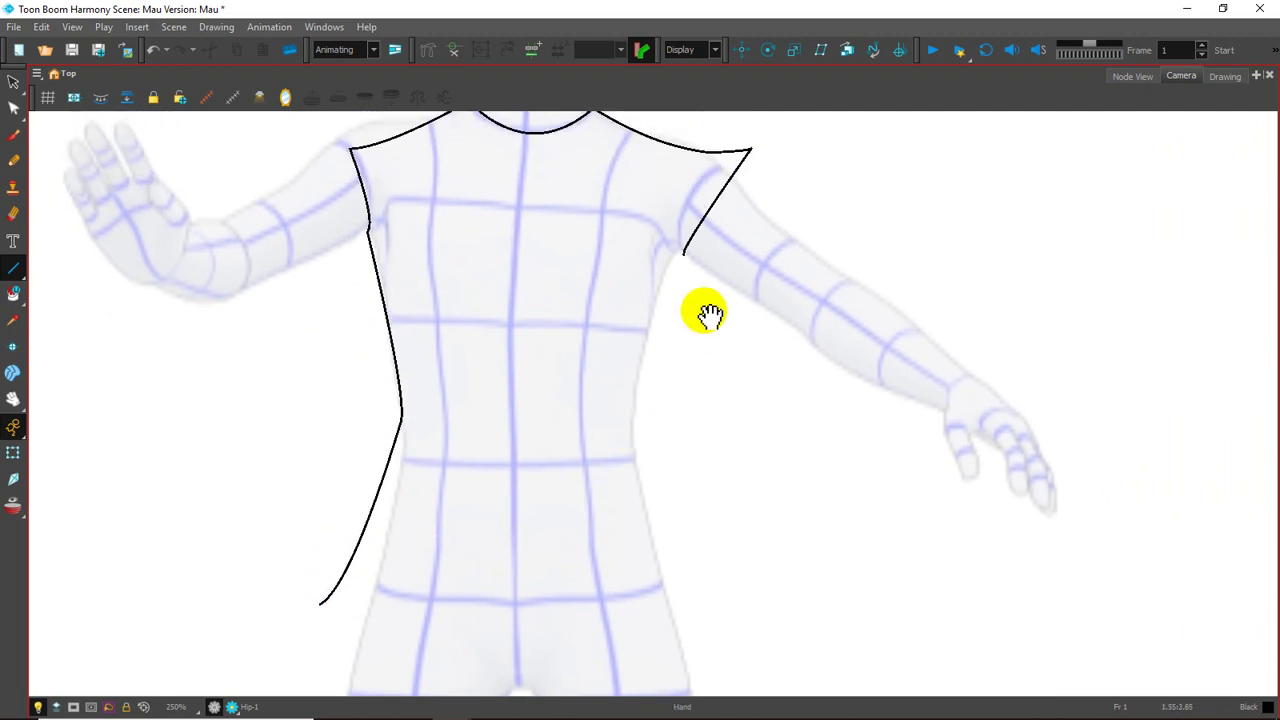
# Draw the vest's right side, bending inward at the waist and down to the hip
pyautogui.moveTo(682, 261)
pyautogui.mouseDown()
pyautogui.moveTo(665, 503)
pyautogui.moveTo(645, 430)
pyautogui.mouseUp()
pyautogui.hotkey('ctrl', 'z')
pyautogui.moveTo(677, 207)
pyautogui.mouseDown()
pyautogui.moveTo(663, 351)
pyautogui.moveTo(671, 481)
pyautogui.mouseUp()
pyautogui.scroll(-1, 620, 420)
pyautogui.scroll(-1, 640, 400)
pyautogui.hotkey('ctrl', 'z')
pyautogui.scroll(1, 651, 251)
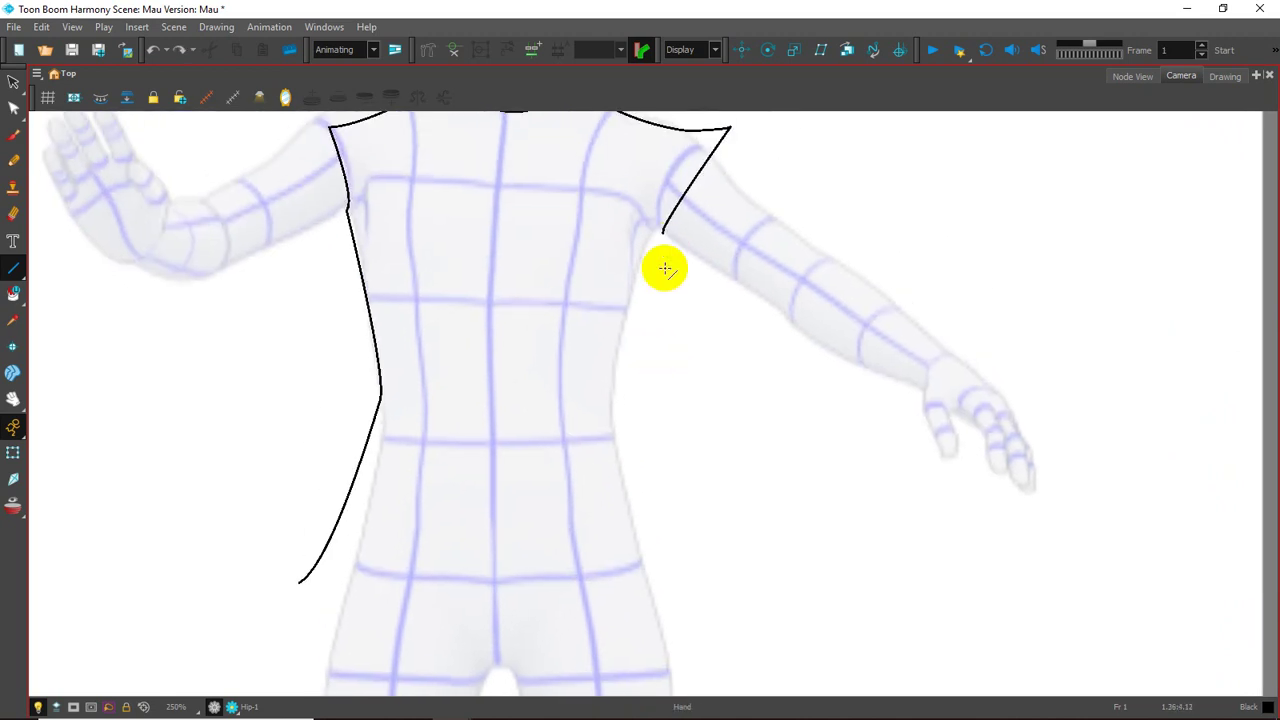
pyautogui.moveTo(663, 230); pyautogui.dragTo(655, 340)
pyautogui.moveTo(644, 503)
pyautogui.mouseDown()
pyautogui.moveTo(614, 387)
pyautogui.moveTo(614, 443)
pyautogui.mouseUp()
pyautogui.scroll(-1, 614, 443)
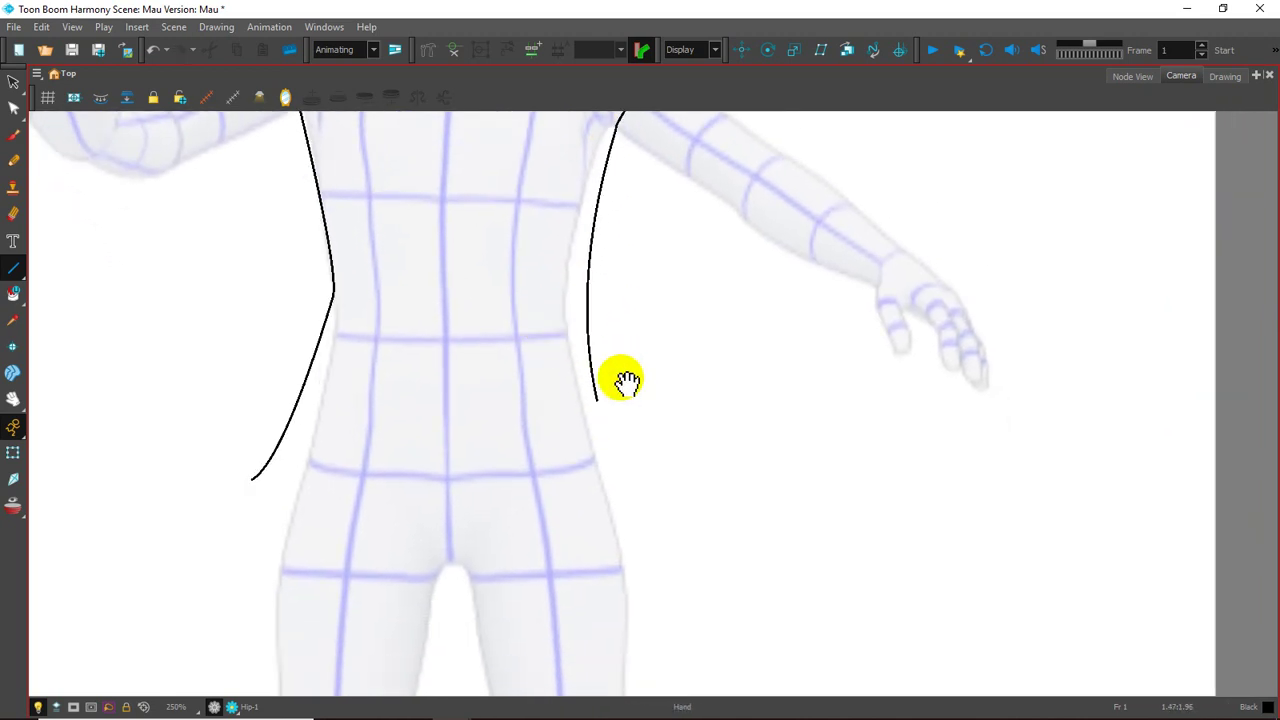
pyautogui.moveTo(600, 416); pyautogui.dragTo(628, 530)
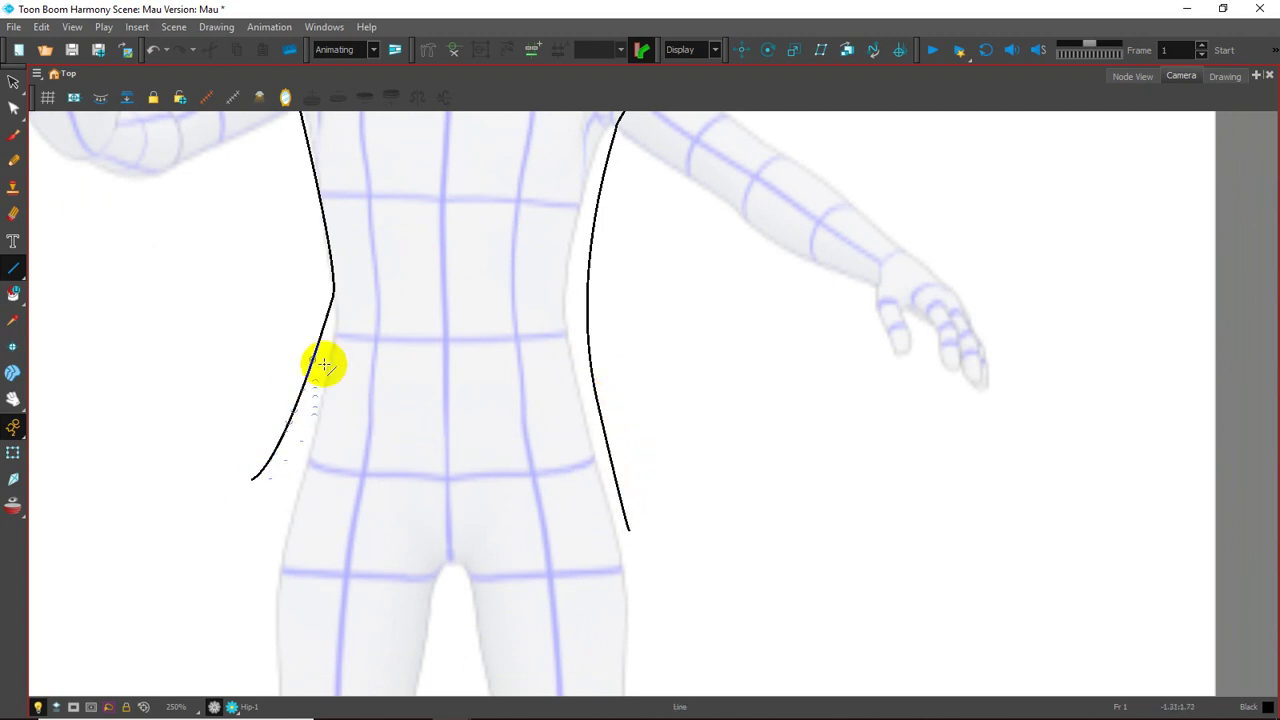
# Curve the lower left side outward and draw the rounded bottom hem
pyautogui.moveTo(305, 378)
pyautogui.mouseDown()
pyautogui.moveTo(249, 479)
pyautogui.moveTo(628, 528)
pyautogui.moveTo(467, 593)
pyautogui.mouseUp()
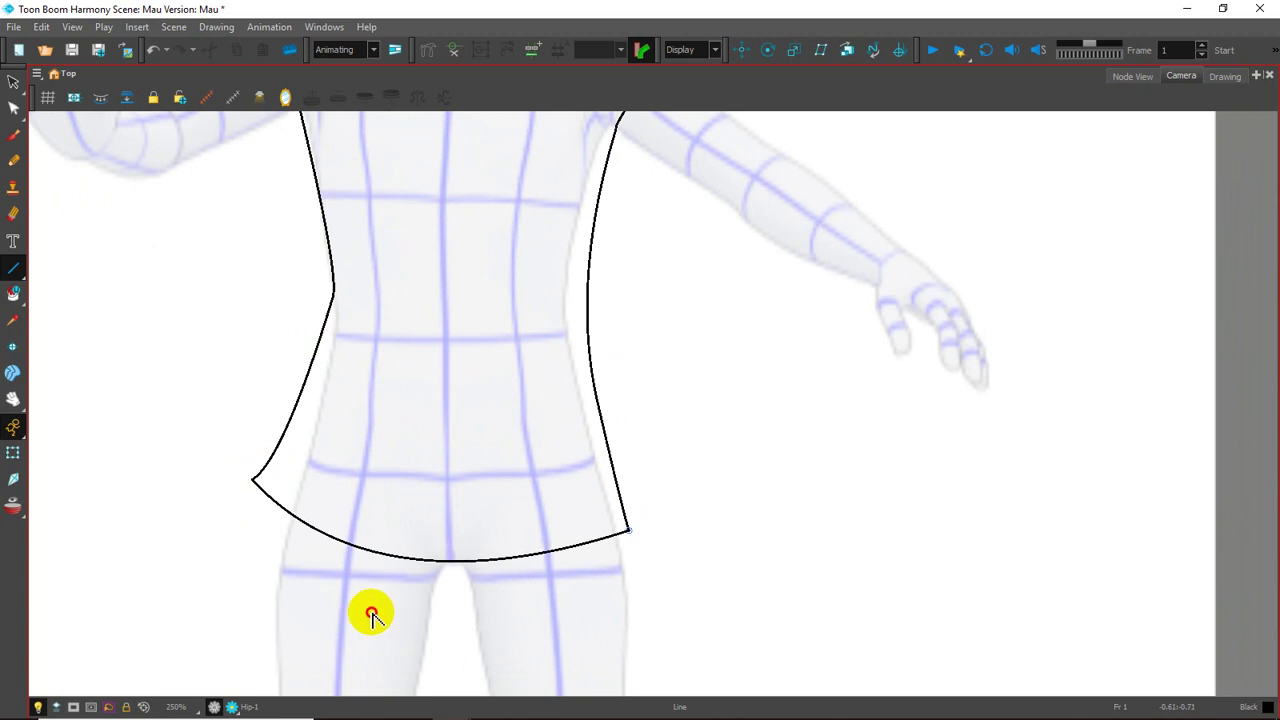
pyautogui.moveTo(467, 593); pyautogui.dragTo(337, 617)
pyautogui.moveTo(325, 381); pyautogui.dragTo(380, 438)
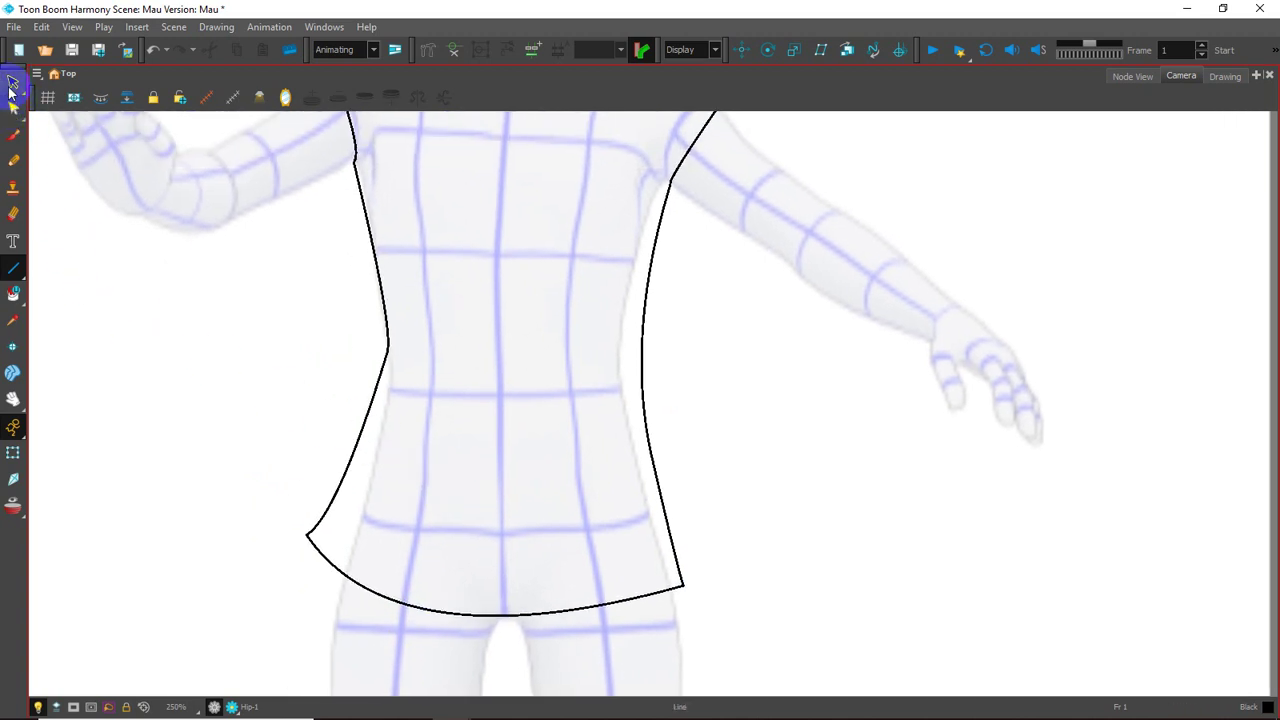
# Smooth the outline's left side and bottom-left corner with the Contour Editor
pyautogui.moveTo(13, 107); pyautogui.dragTo(50, 106)
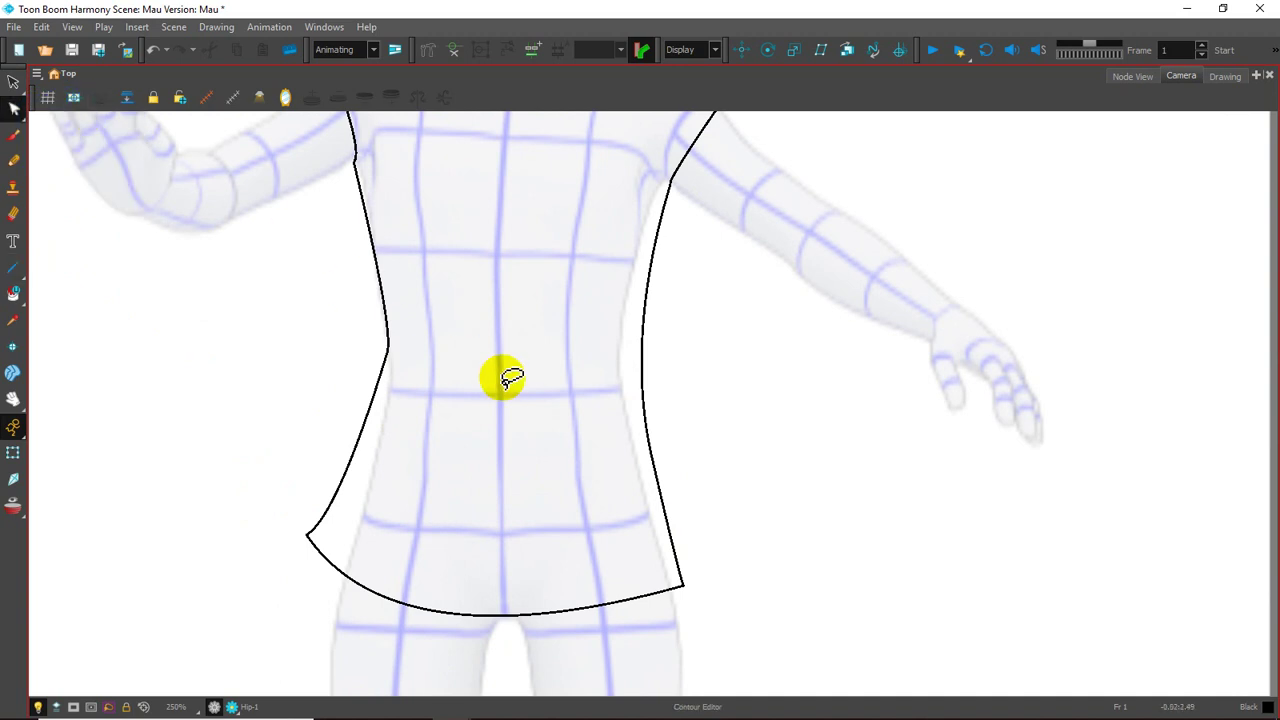
pyautogui.click(383, 352)
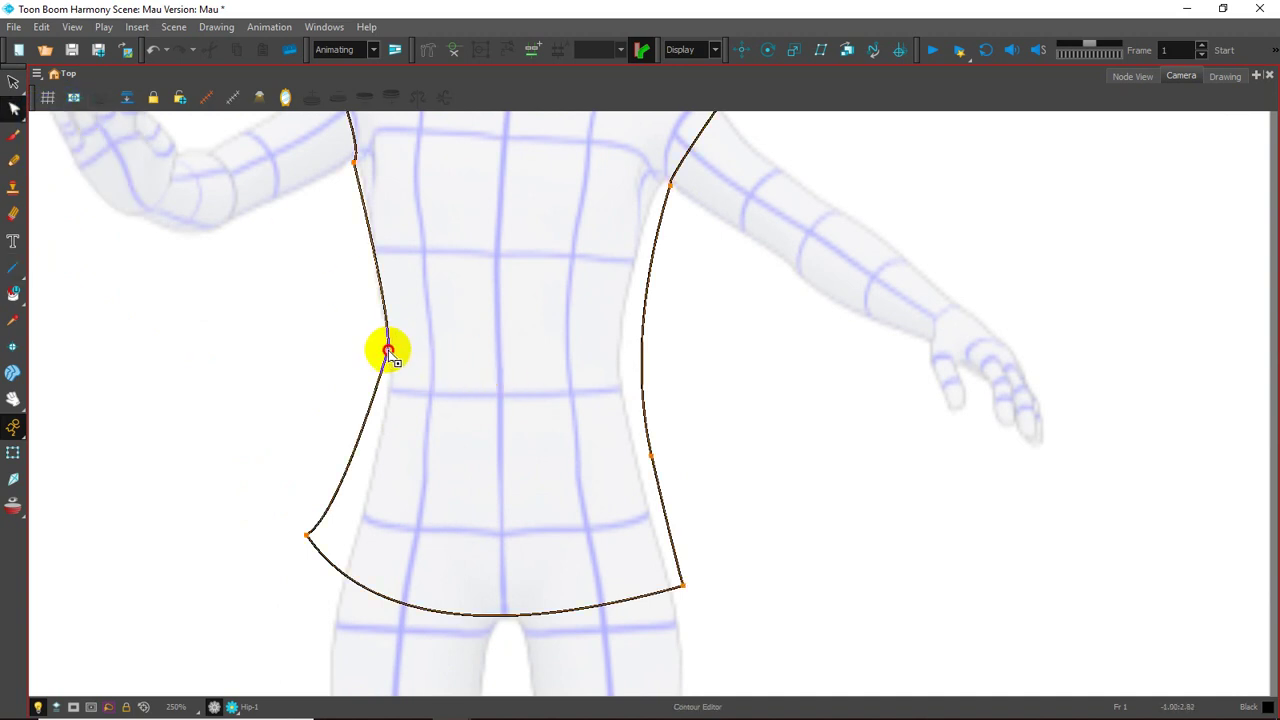
pyautogui.moveTo(377, 346); pyautogui.dragTo(376, 347)
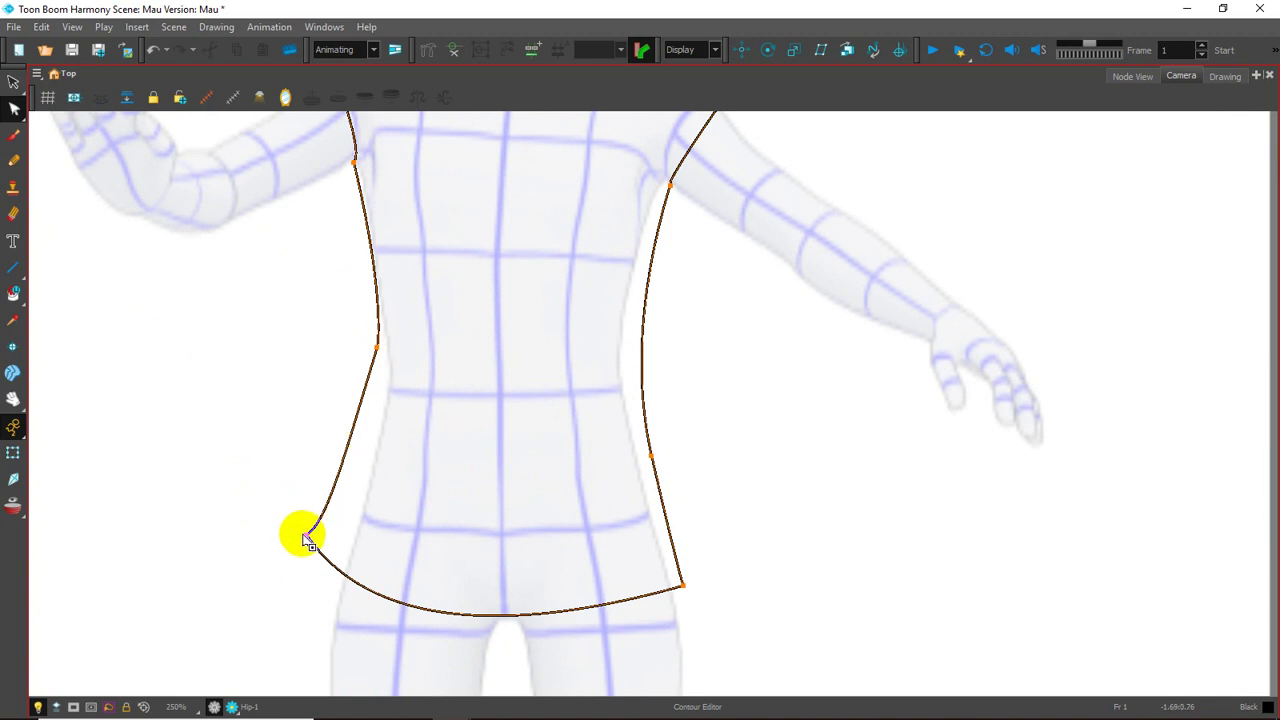
pyautogui.moveTo(305, 540); pyautogui.dragTo(300, 543)
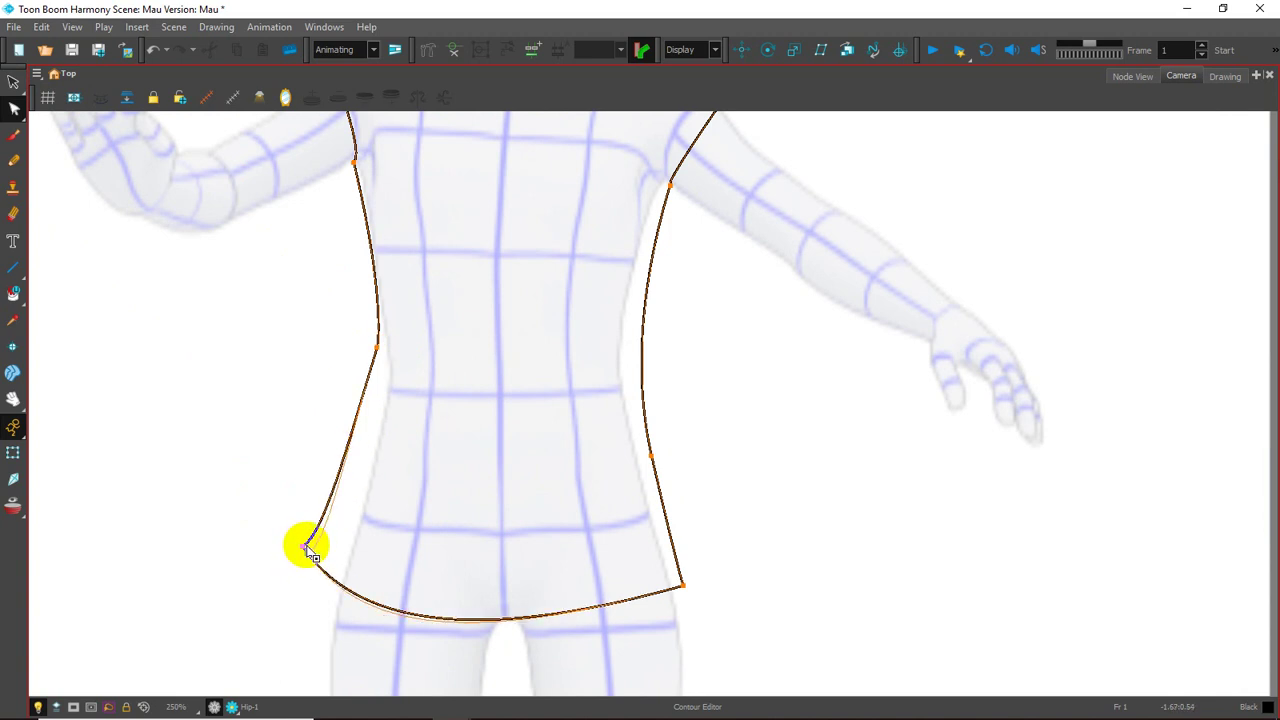
pyautogui.moveTo(534, 380)
pyautogui.mouseDown()
pyautogui.moveTo(578, 430)
pyautogui.moveTo(551, 429)
pyautogui.mouseUp()
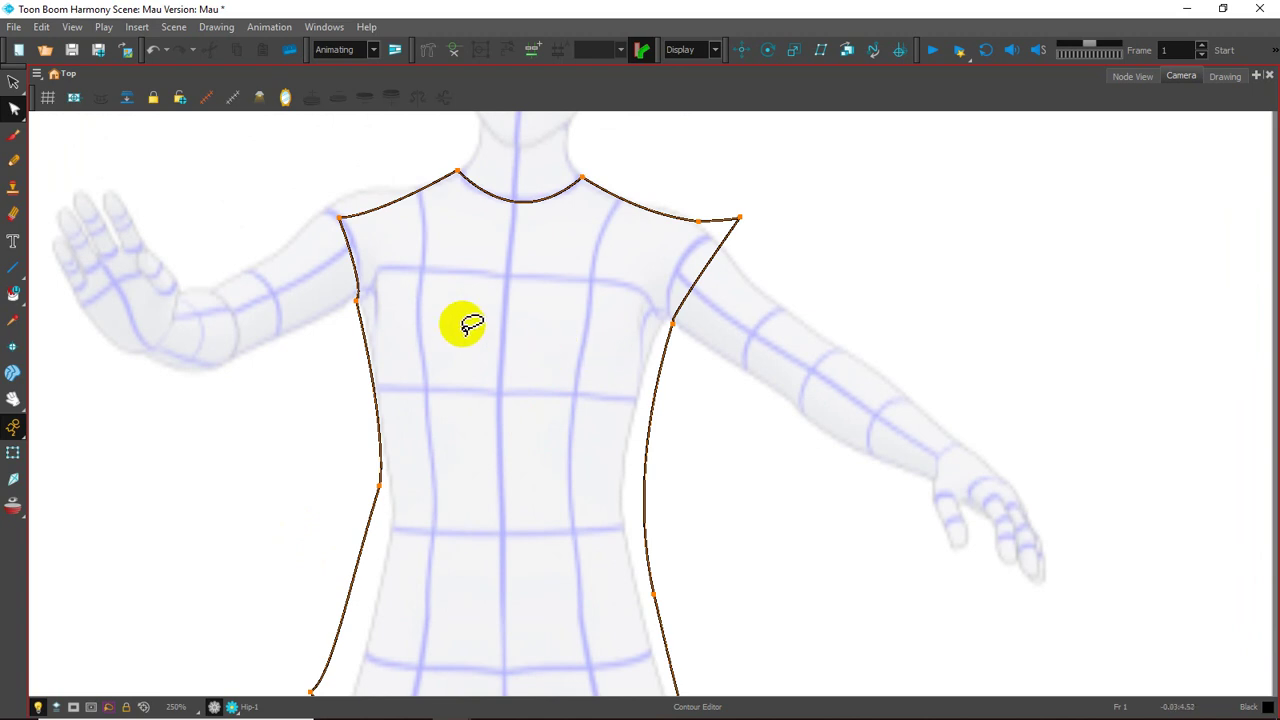
pyautogui.click(13, 270)
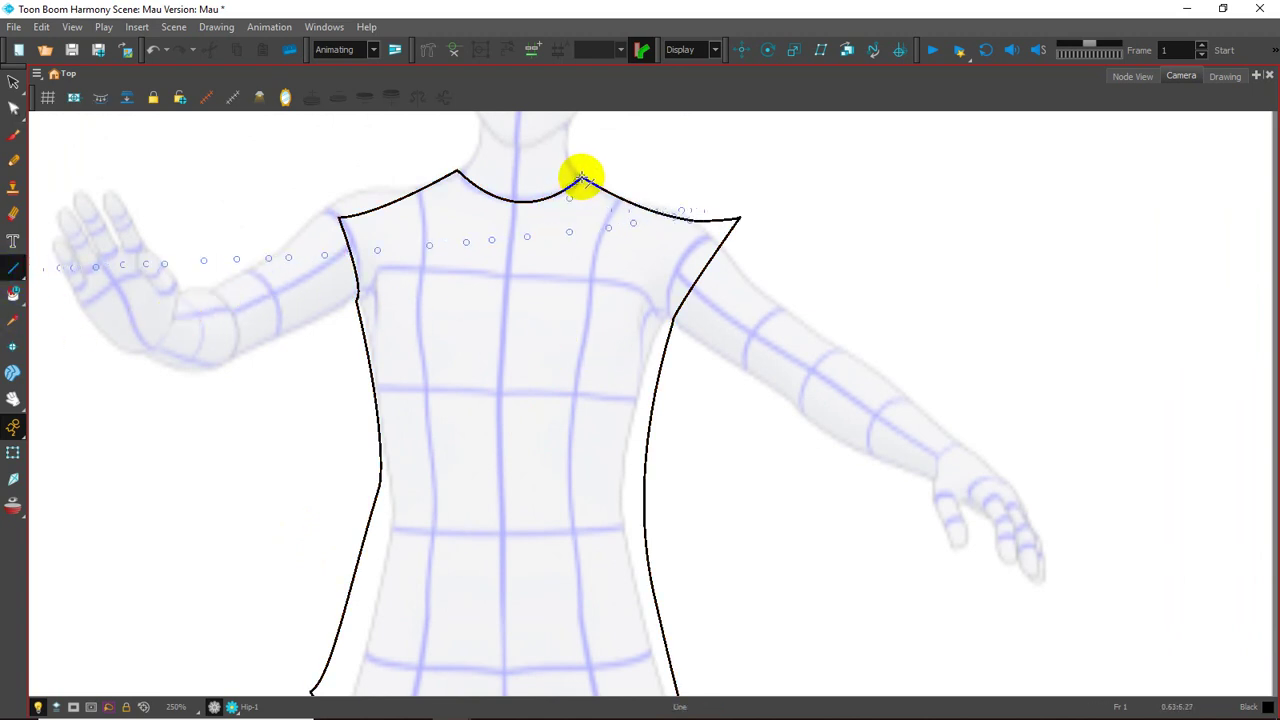
# Draw curved armhole lines from both neckline peaks down to the sides
pyautogui.moveTo(582, 180); pyautogui.dragTo(666, 328)
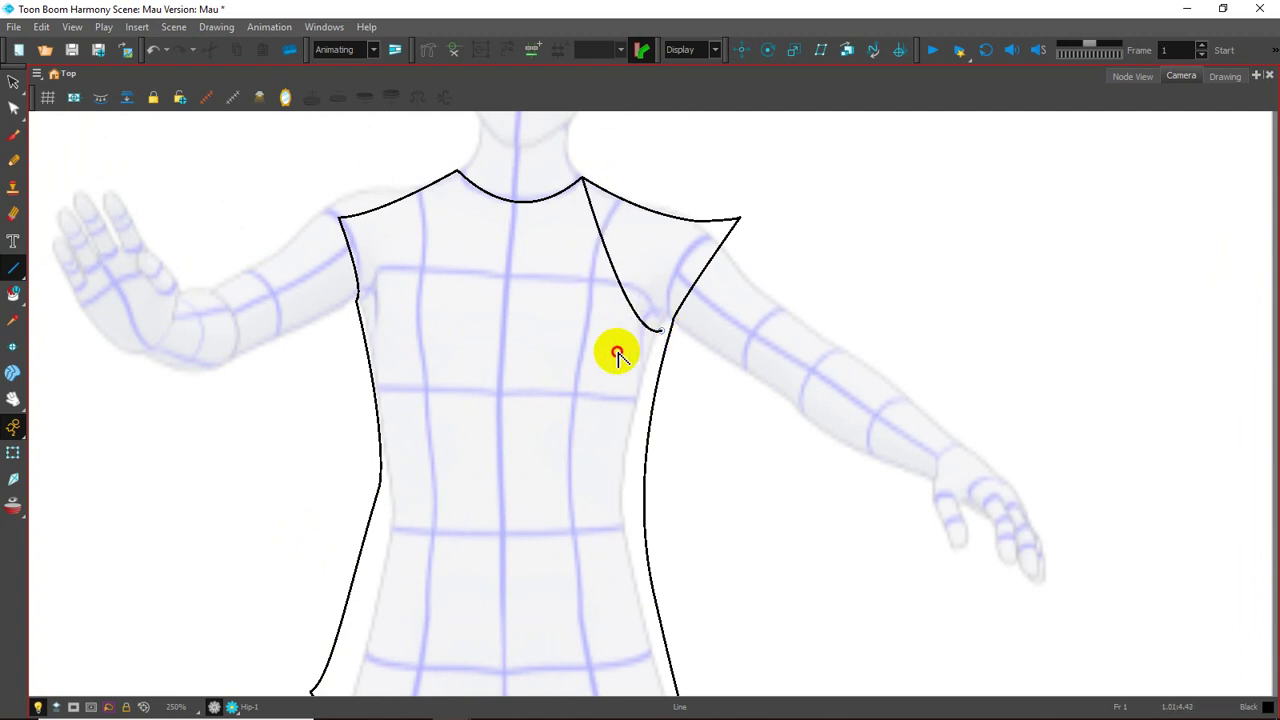
pyautogui.moveTo(666, 328)
pyautogui.mouseDown()
pyautogui.moveTo(583, 183)
pyautogui.moveTo(603, 358)
pyautogui.mouseUp()
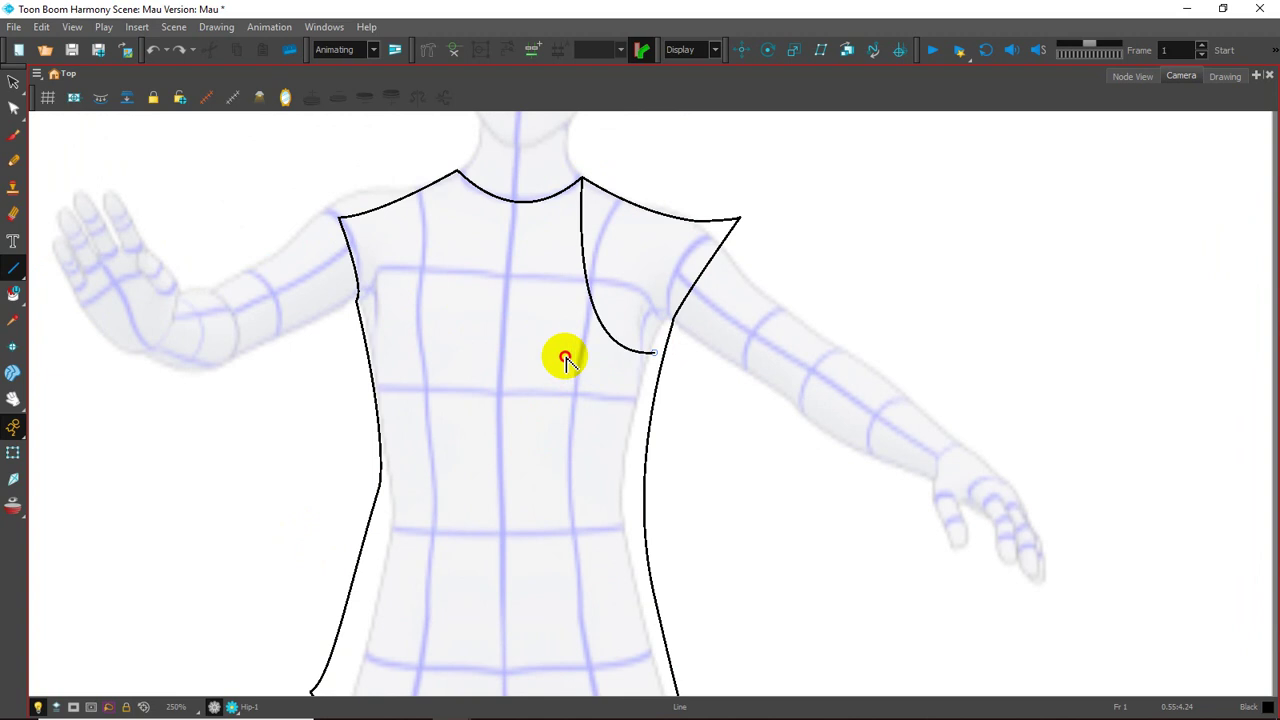
pyautogui.hotkey('ctrl', 'z')
pyautogui.hotkey('alt', 's')
pyautogui.moveTo(583, 183)
pyautogui.mouseDown()
pyautogui.moveTo(661, 363)
pyautogui.moveTo(580, 363)
pyautogui.mouseUp()
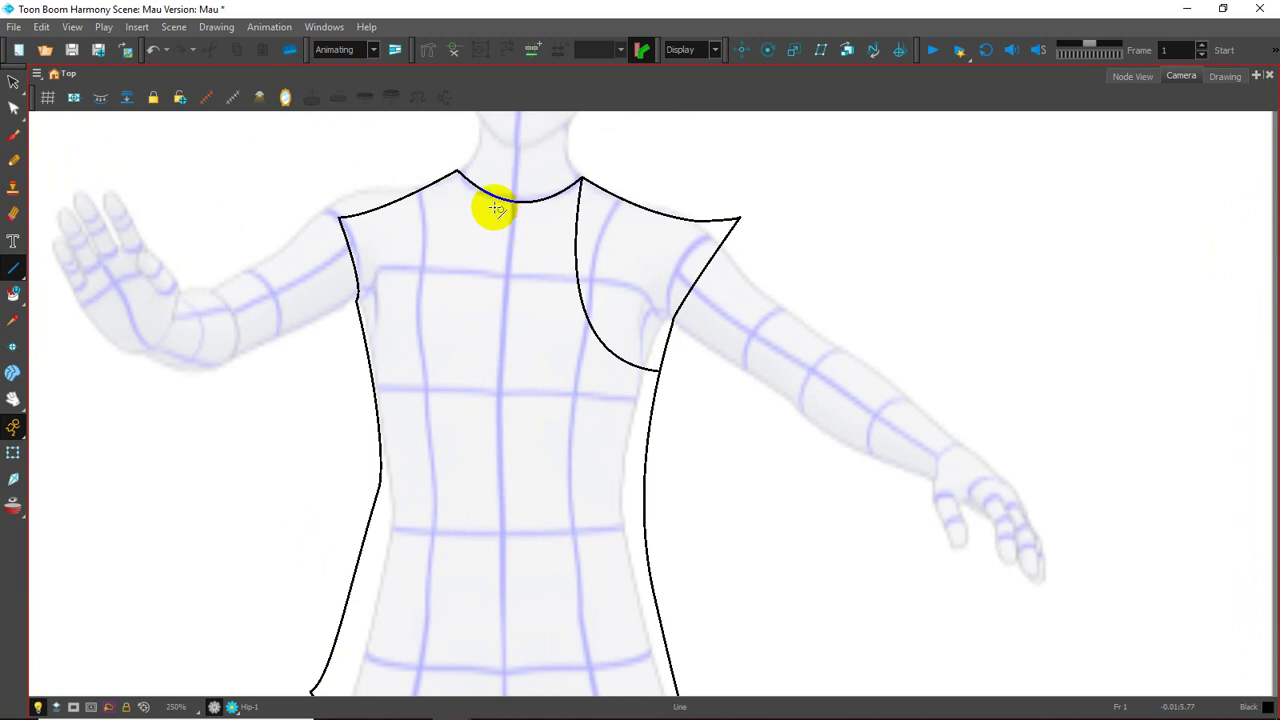
pyautogui.moveTo(457, 174)
pyautogui.mouseDown()
pyautogui.moveTo(370, 391)
pyautogui.moveTo(473, 375)
pyautogui.mouseUp()
# Draw the upper and lower waistband lines across the torso
pyautogui.moveTo(540, 486)
pyautogui.mouseDown()
pyautogui.moveTo(543, 414)
pyautogui.moveTo(563, 443)
pyautogui.moveTo(578, 400)
pyautogui.moveTo(563, 420)
pyautogui.moveTo(540, 386)
pyautogui.moveTo(497, 371)
pyautogui.moveTo(488, 342)
pyautogui.mouseUp()
pyautogui.moveTo(371, 416)
pyautogui.mouseDown()
pyautogui.moveTo(520, 423)
pyautogui.moveTo(628, 408)
pyautogui.mouseUp()
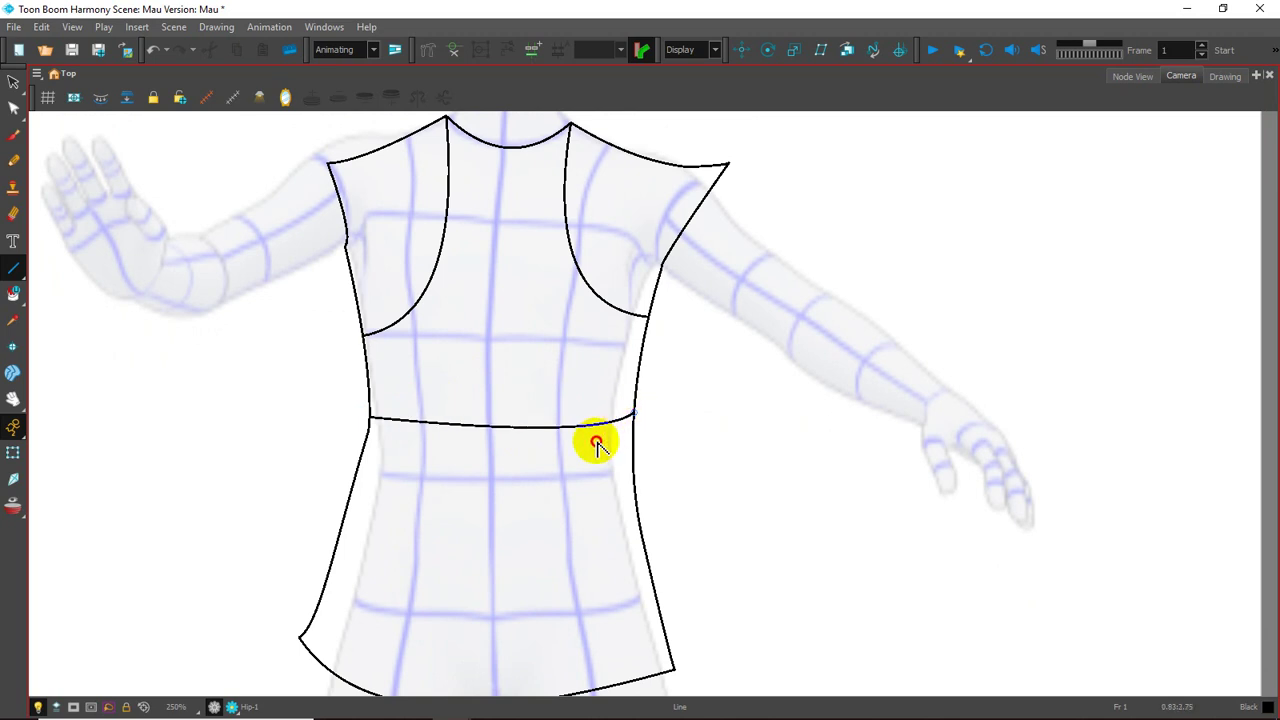
pyautogui.moveTo(365, 448)
pyautogui.mouseDown()
pyautogui.moveTo(430, 459)
pyautogui.moveTo(629, 446)
pyautogui.moveTo(624, 456)
pyautogui.mouseUp()
pyautogui.hotkey('ctrl', 'z')
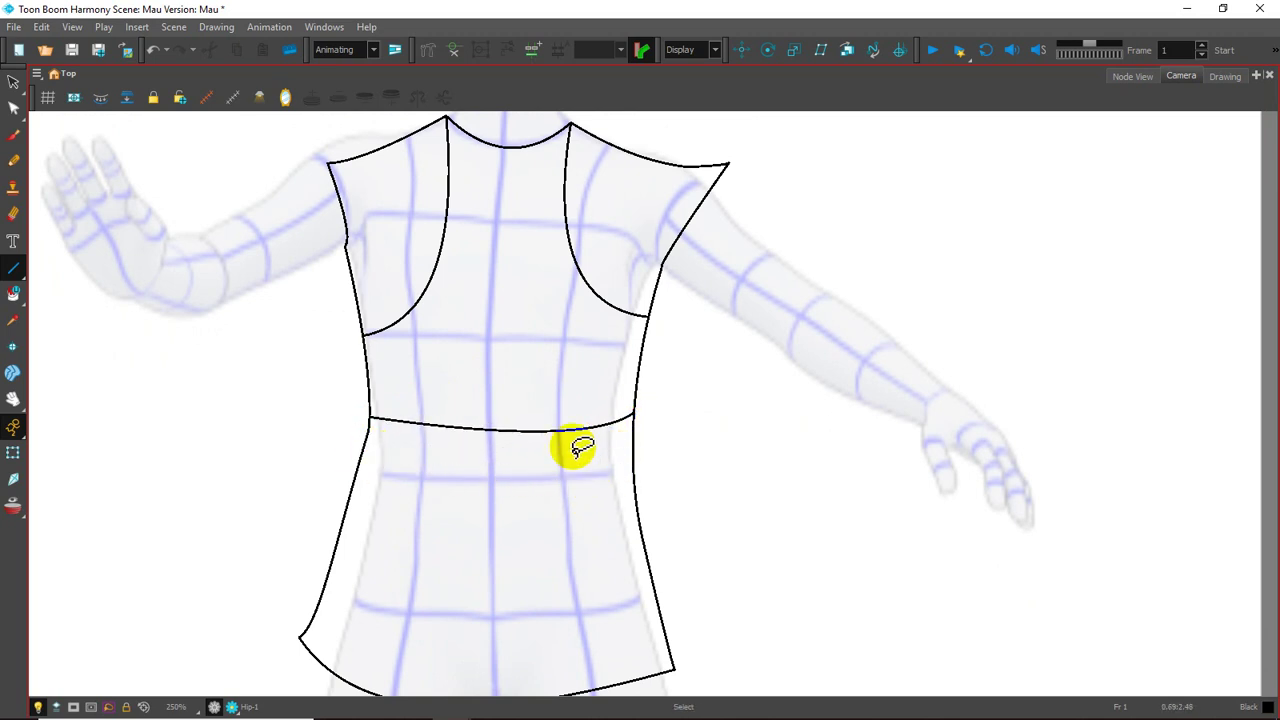
pyautogui.moveTo(363, 455)
pyautogui.mouseDown()
pyautogui.moveTo(632, 462)
pyautogui.moveTo(586, 490)
pyautogui.mouseUp()
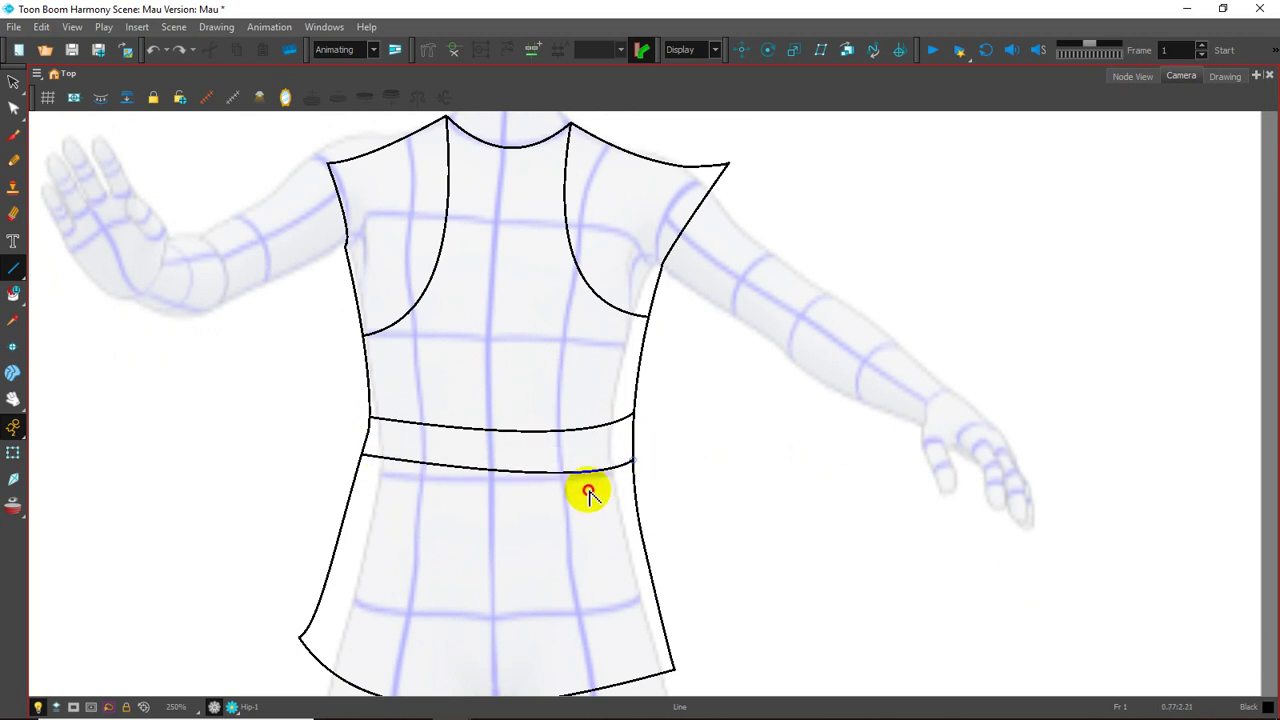
pyautogui.click(47, 97)
# Draw a small ellipse ring at the waistband centre and a skirt split line to the hem
pyautogui.moveTo(580, 372)
pyautogui.mouseDown()
pyautogui.moveTo(567, 350)
pyautogui.moveTo(509, 386)
pyautogui.mouseUp()
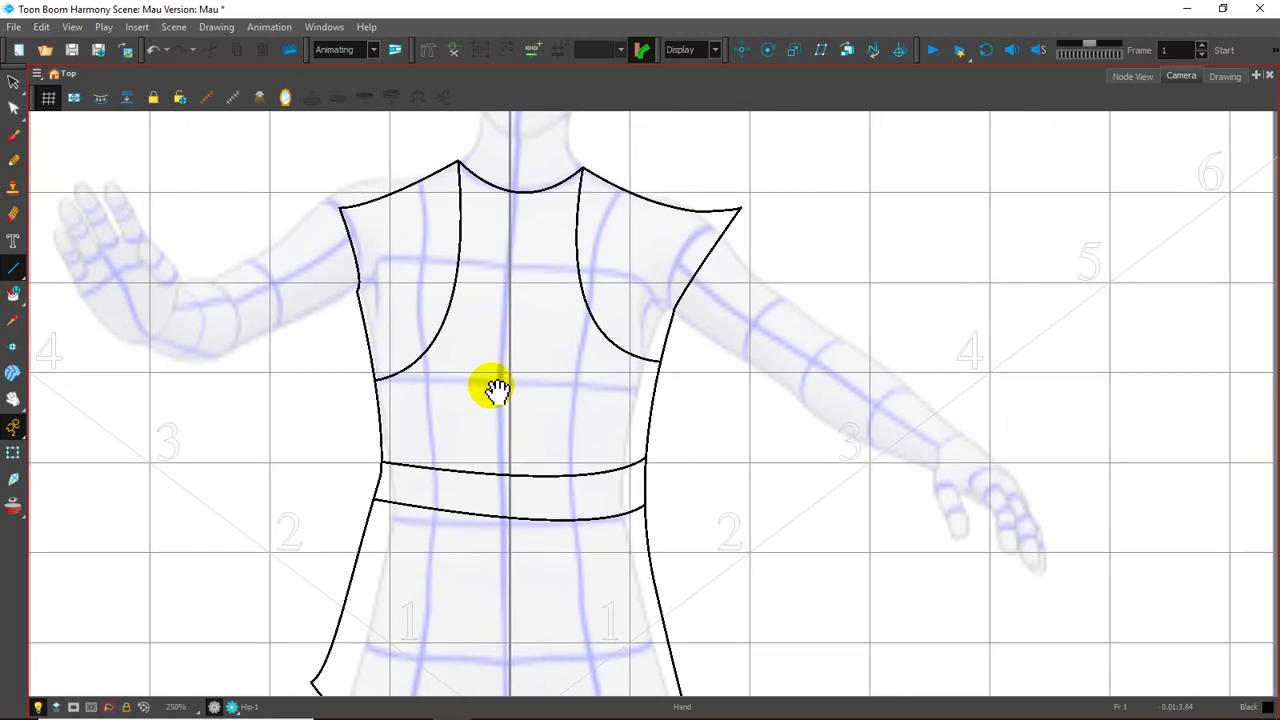
pyautogui.moveTo(13, 268); pyautogui.dragTo(50, 282)
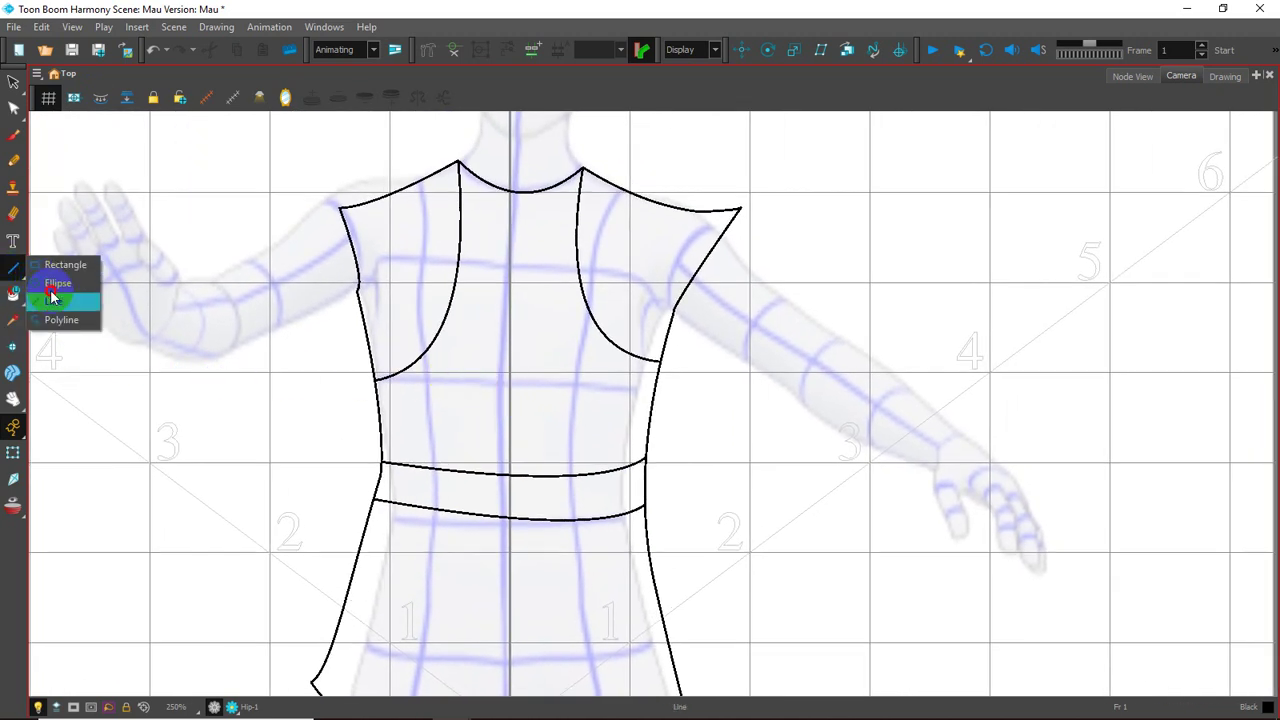
pyautogui.moveTo(480, 472); pyautogui.dragTo(531, 522)
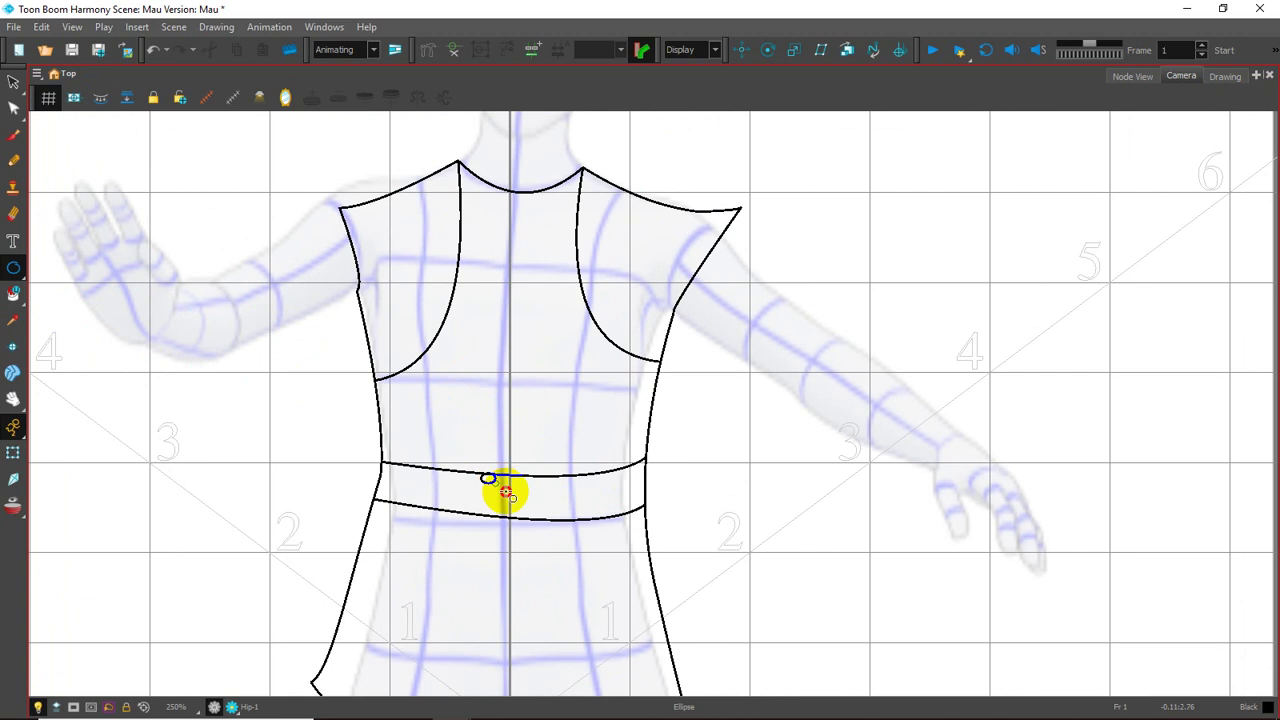
pyautogui.moveTo(514, 434); pyautogui.dragTo(490, 345)
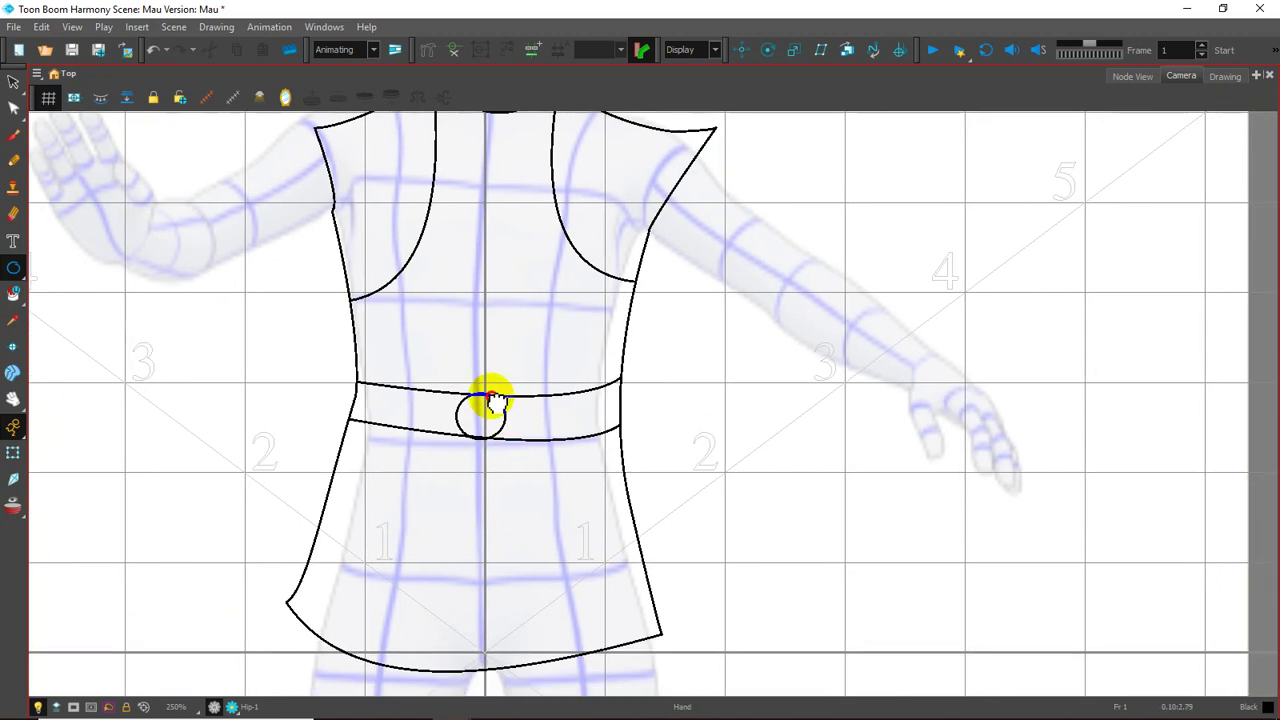
pyautogui.moveTo(20, 265); pyautogui.dragTo(50, 300)
pyautogui.moveTo(431, 438)
pyautogui.mouseDown()
pyautogui.moveTo(421, 388)
pyautogui.moveTo(548, 592)
pyautogui.mouseUp()
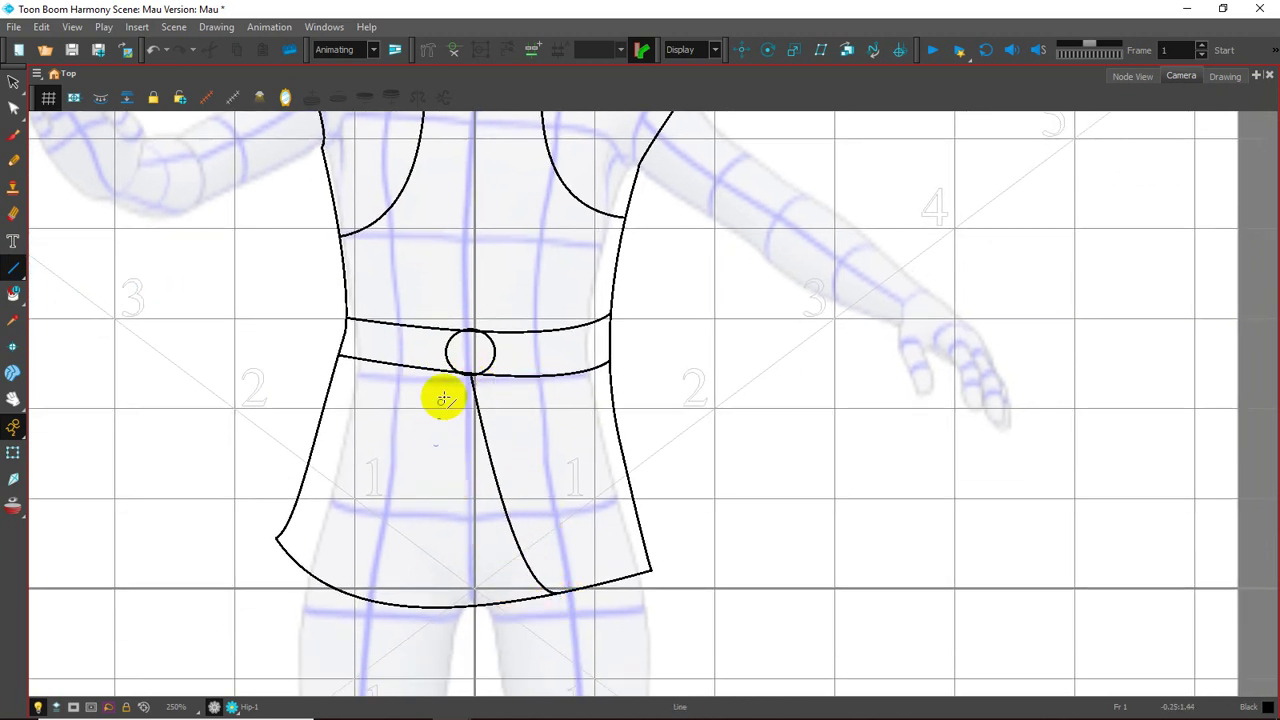
pyautogui.moveTo(470, 376); pyautogui.dragTo(374, 600)
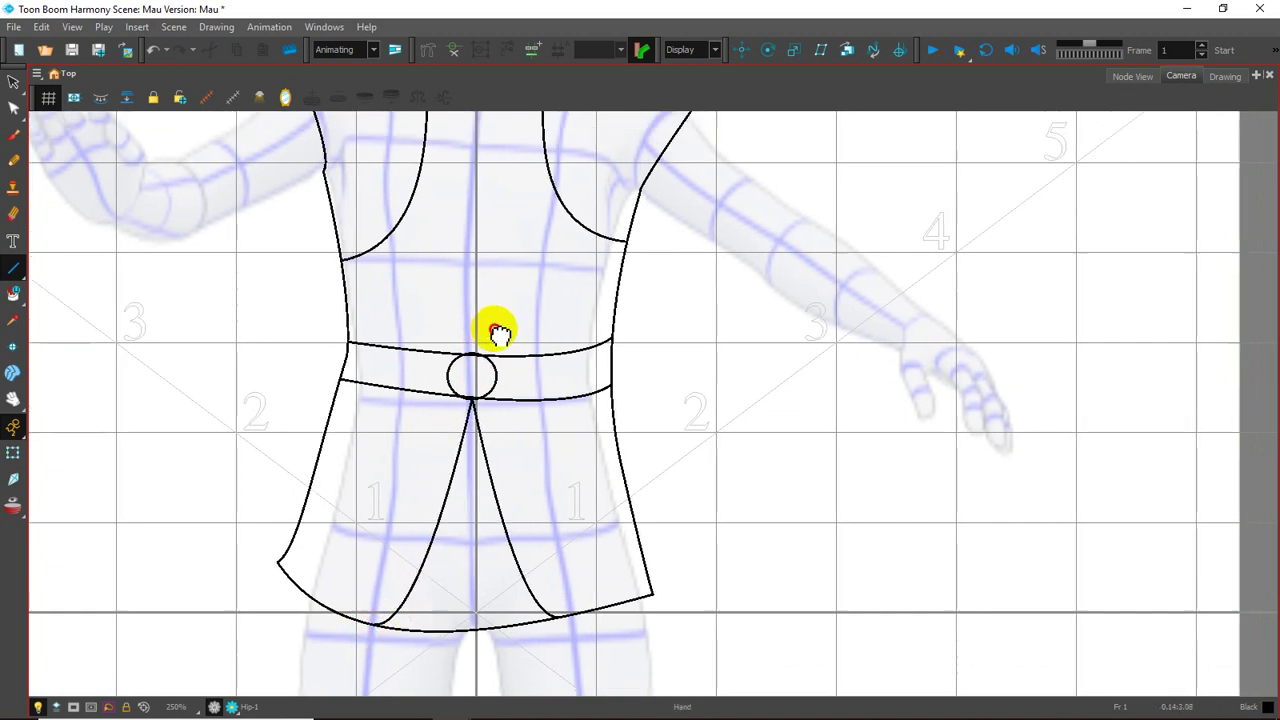
# Draw two lines from the armholes down to the belt, forming a V
pyautogui.moveTo(494, 290); pyautogui.dragTo(489, 389)
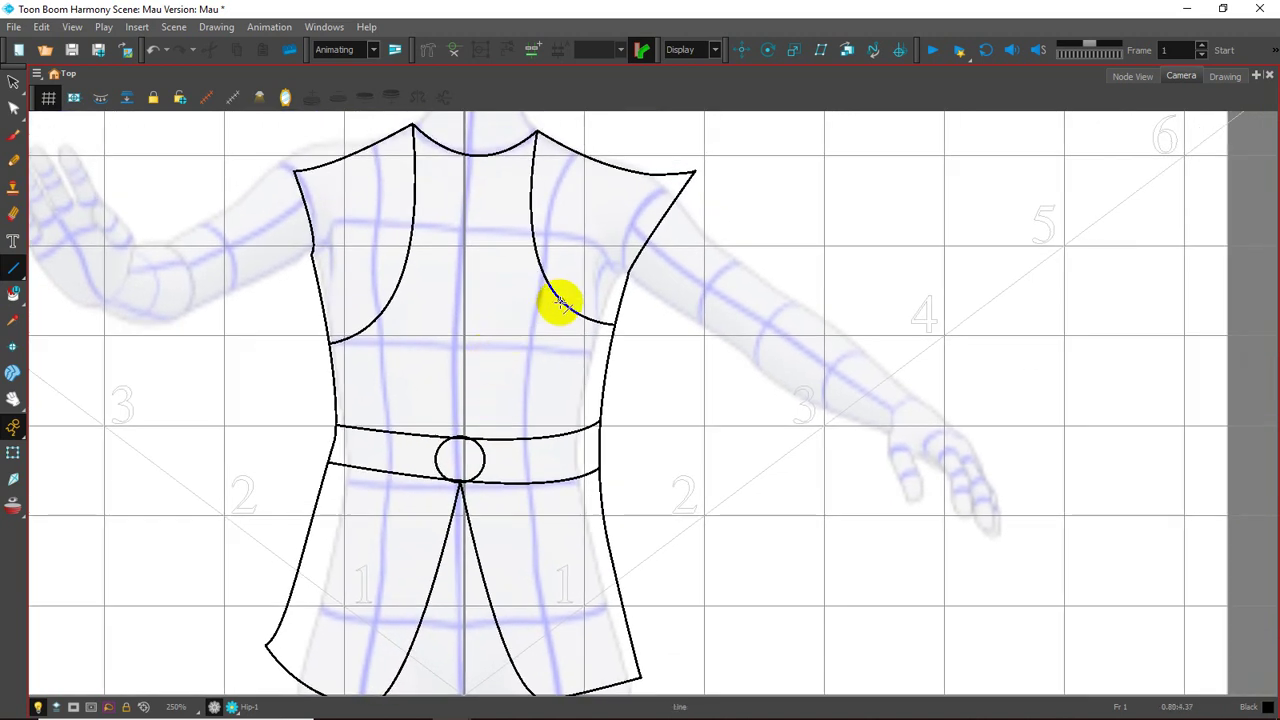
pyautogui.moveTo(561, 302); pyautogui.dragTo(472, 437)
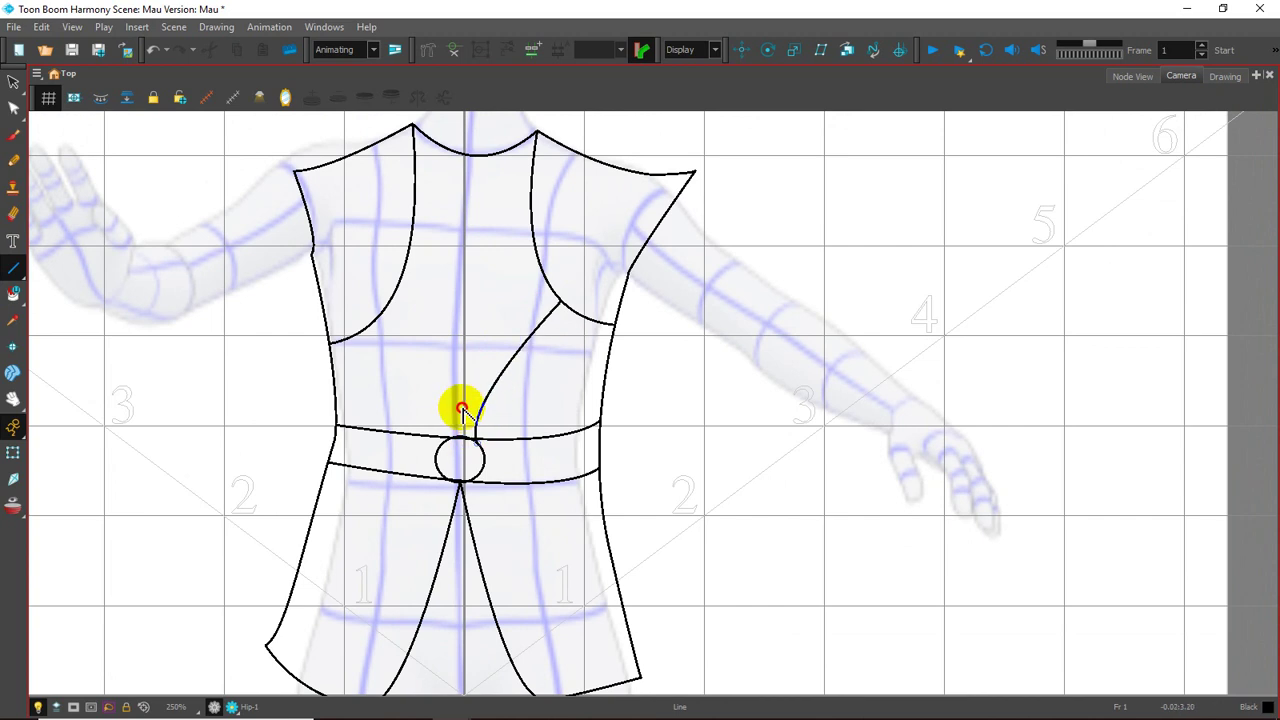
pyautogui.moveTo(397, 293); pyautogui.dragTo(451, 429)
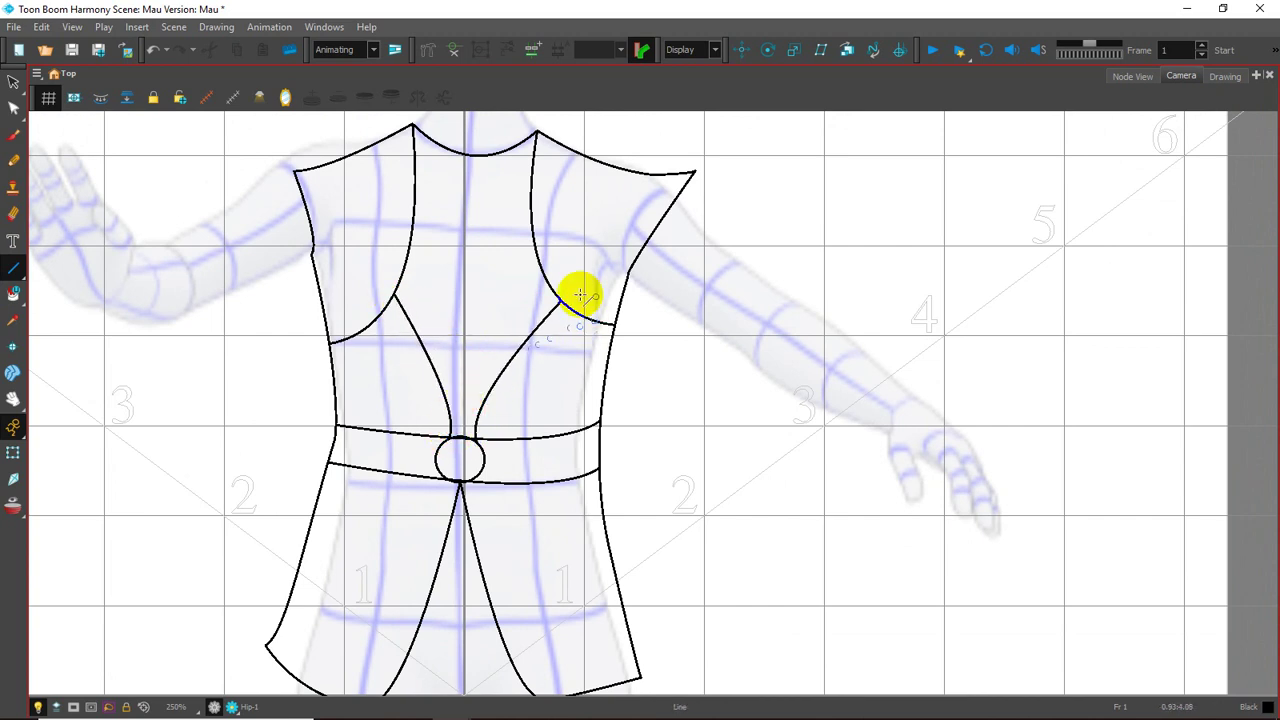
pyautogui.moveTo(580, 289); pyautogui.dragTo(614, 323)
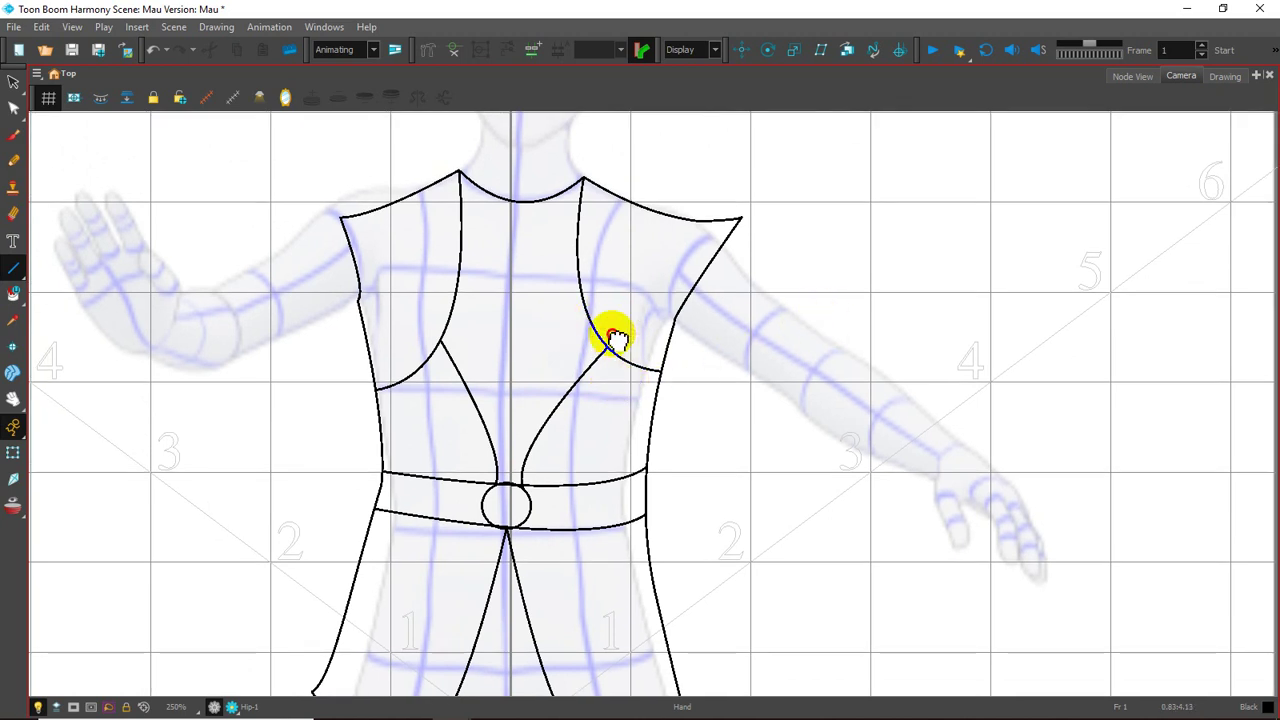
pyautogui.scroll(-3, 608, 350)
pyautogui.scroll(2, 620, 360)
pyautogui.moveTo(663, 330); pyautogui.dragTo(687, 310)
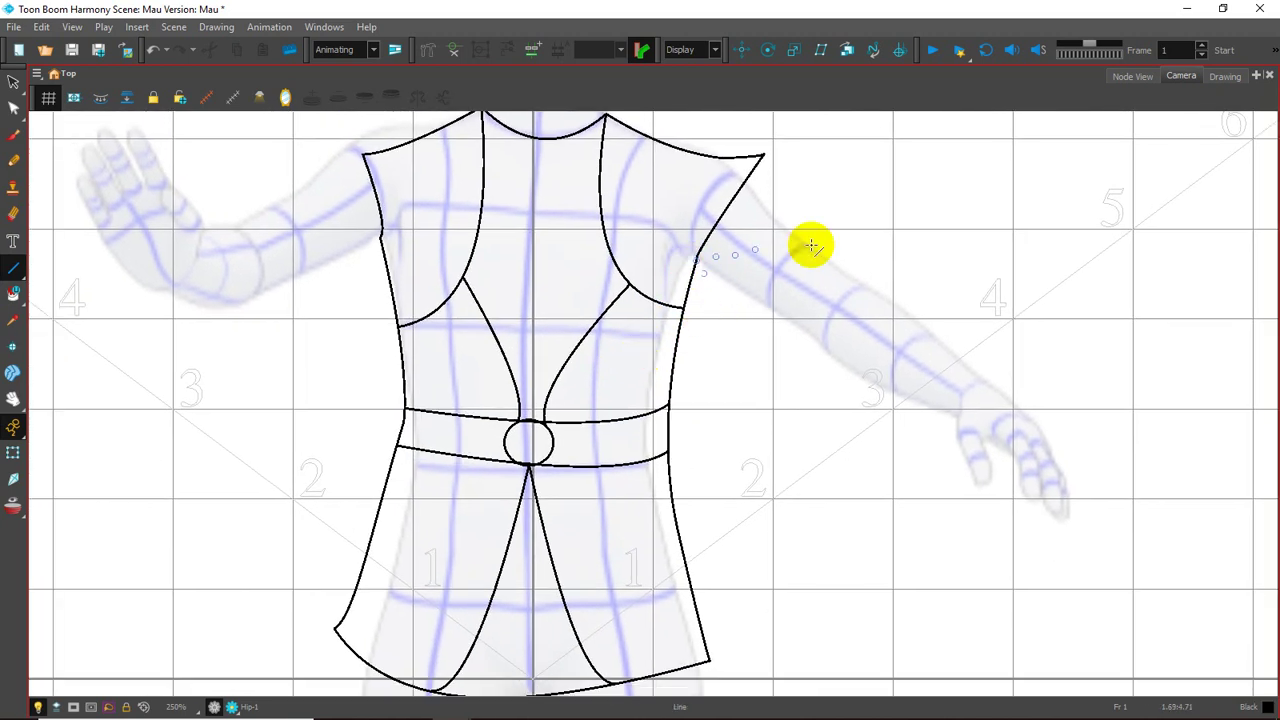
# Open the Colour view and shrink it to a floating window over the drawing
pyautogui.click(1258, 78)
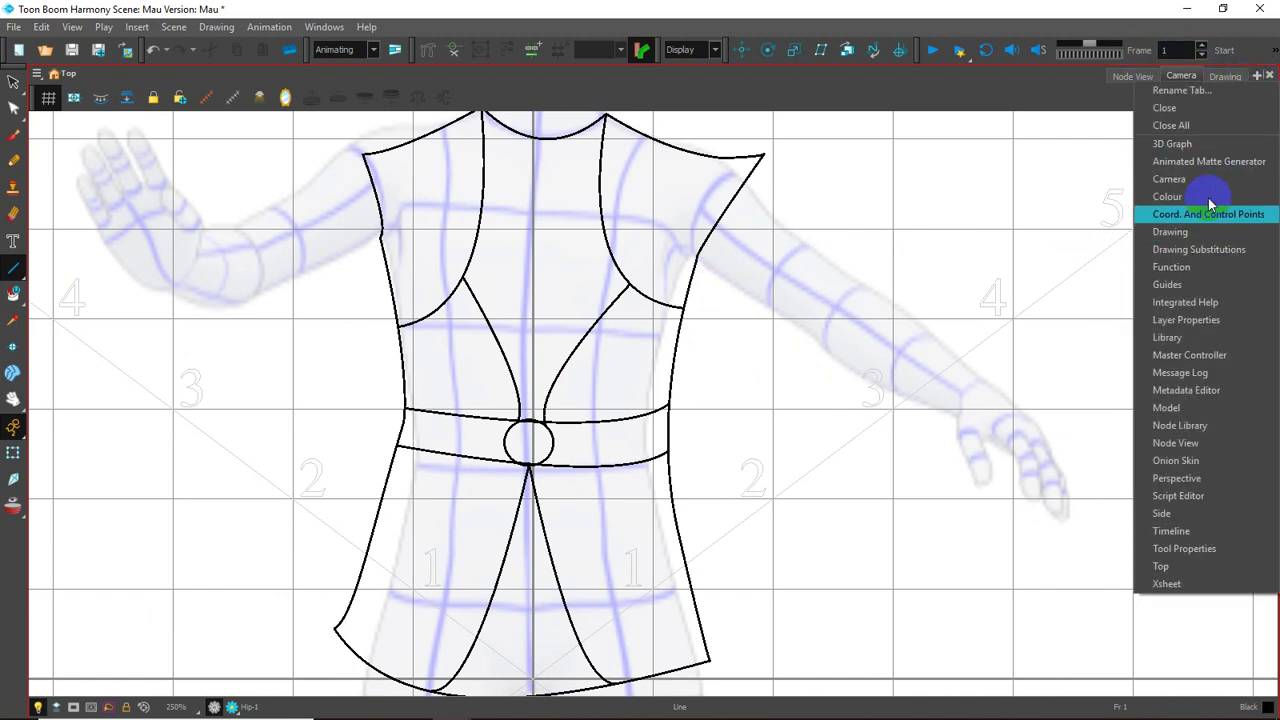
pyautogui.click(1115, 250)
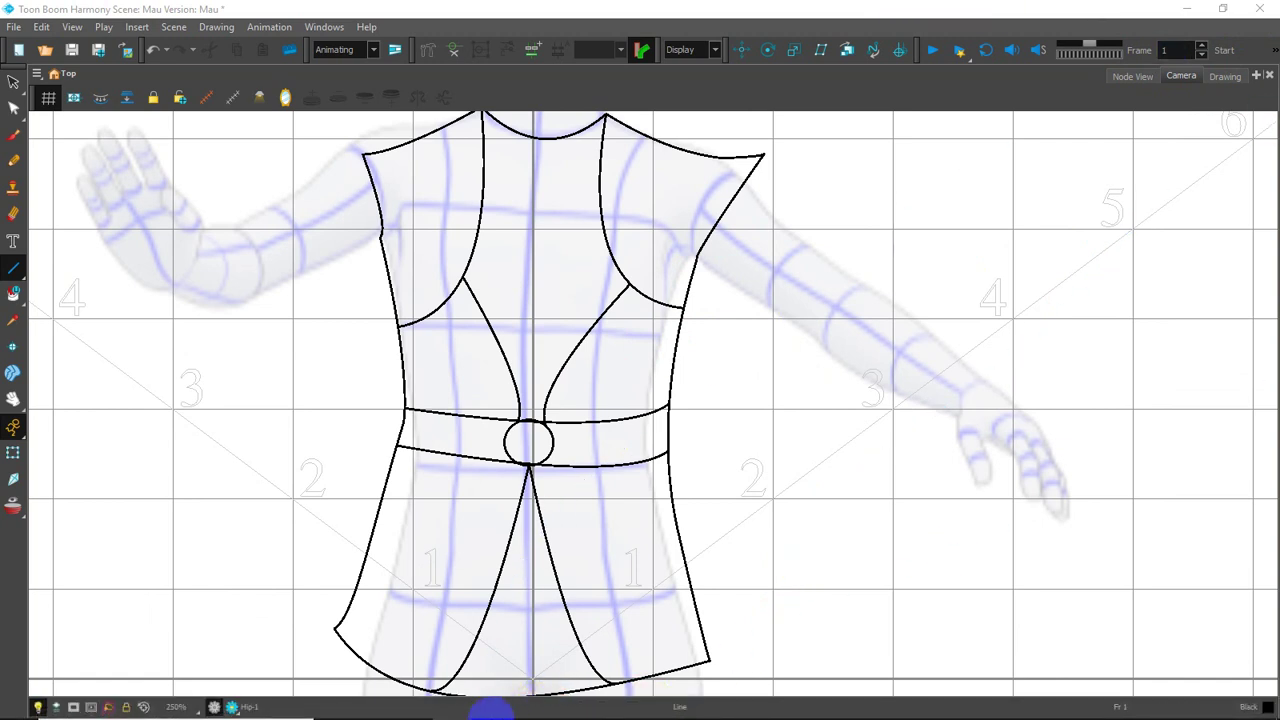
pyautogui.moveTo(452, 704)
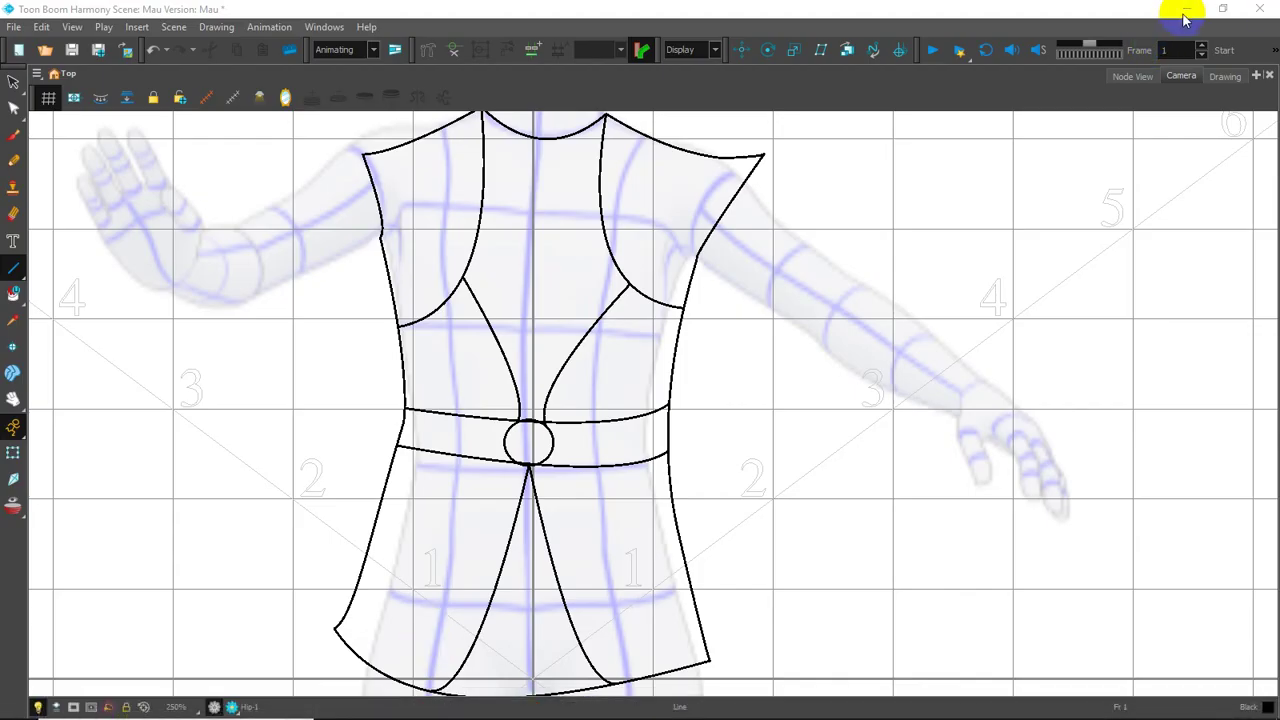
pyautogui.click(1185, 12)
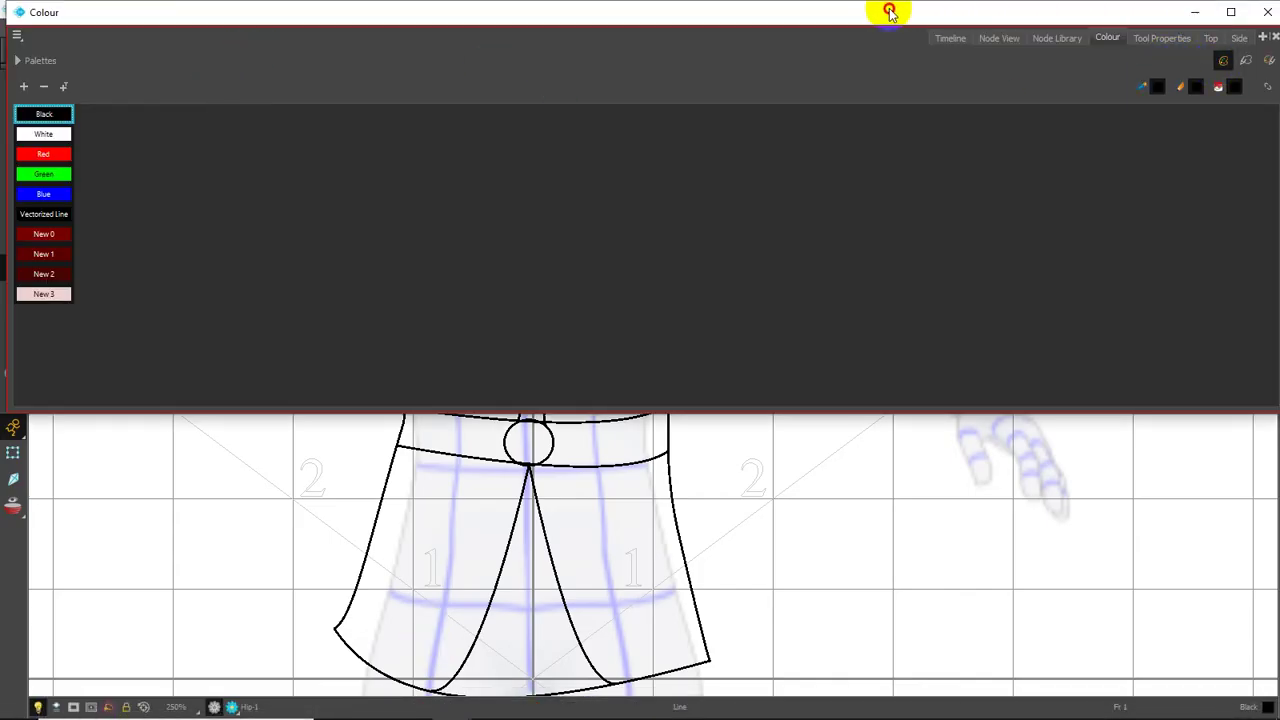
pyautogui.moveTo(887, 12); pyautogui.dragTo(1070, 43)
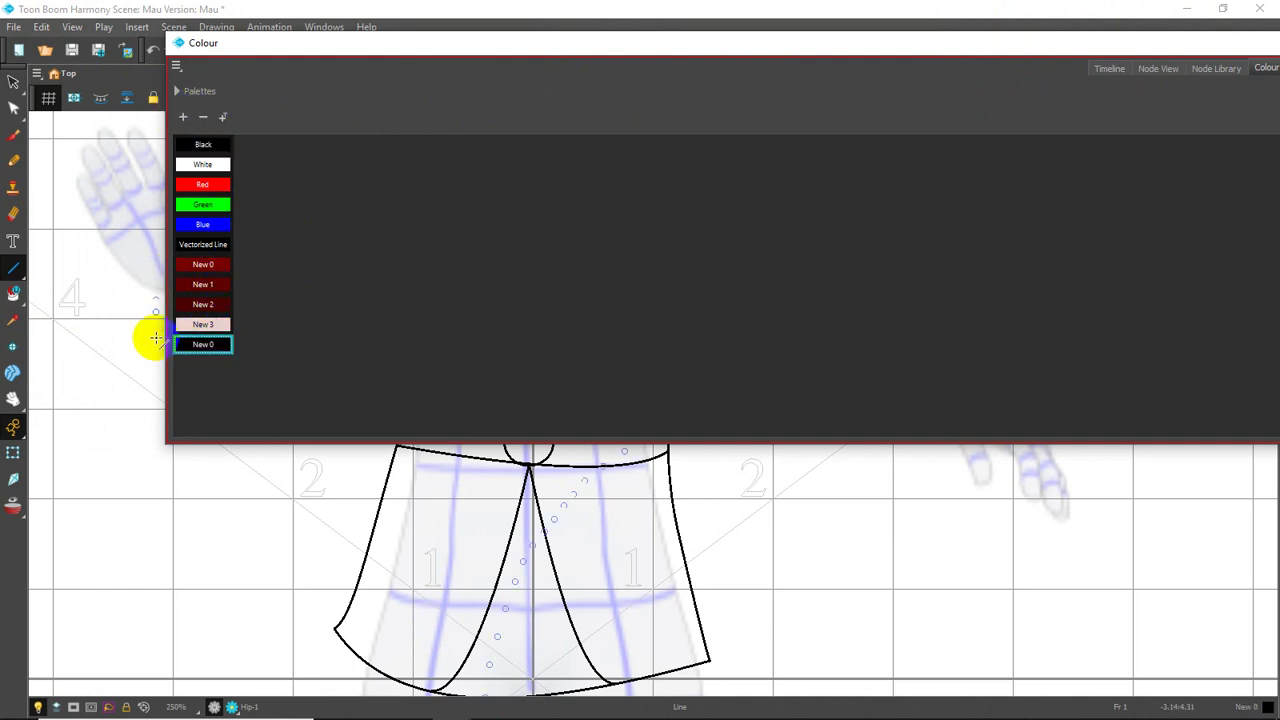
# Turn the New 0 swatch into a gradient in the multiwheel colour editor
pyautogui.click(190, 355)
pyautogui.doubleClick(192, 350)
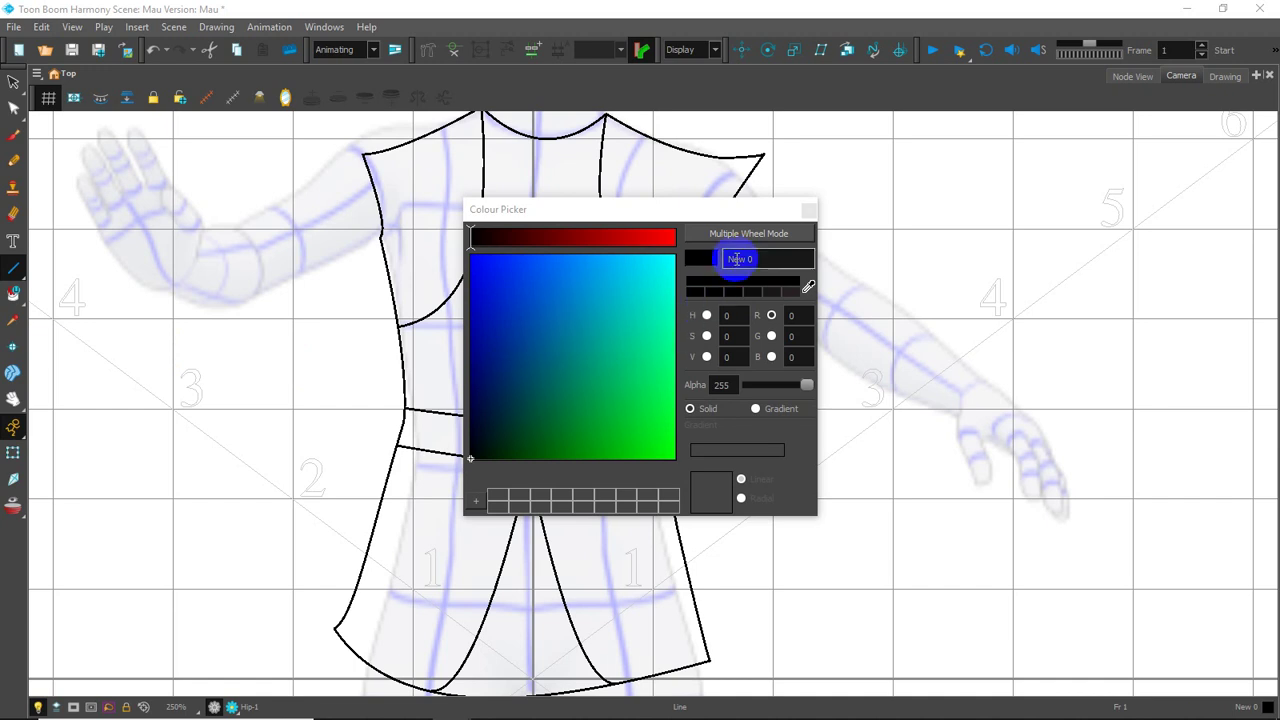
pyautogui.click(744, 238)
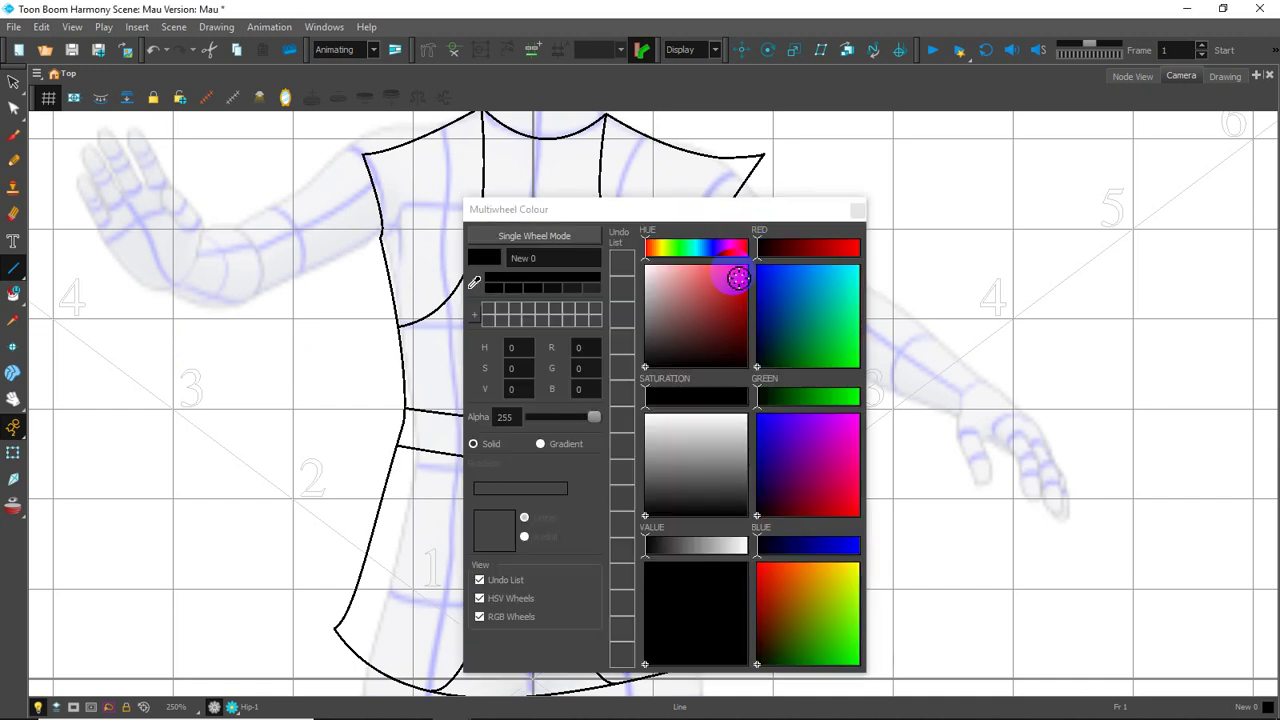
pyautogui.click(541, 444)
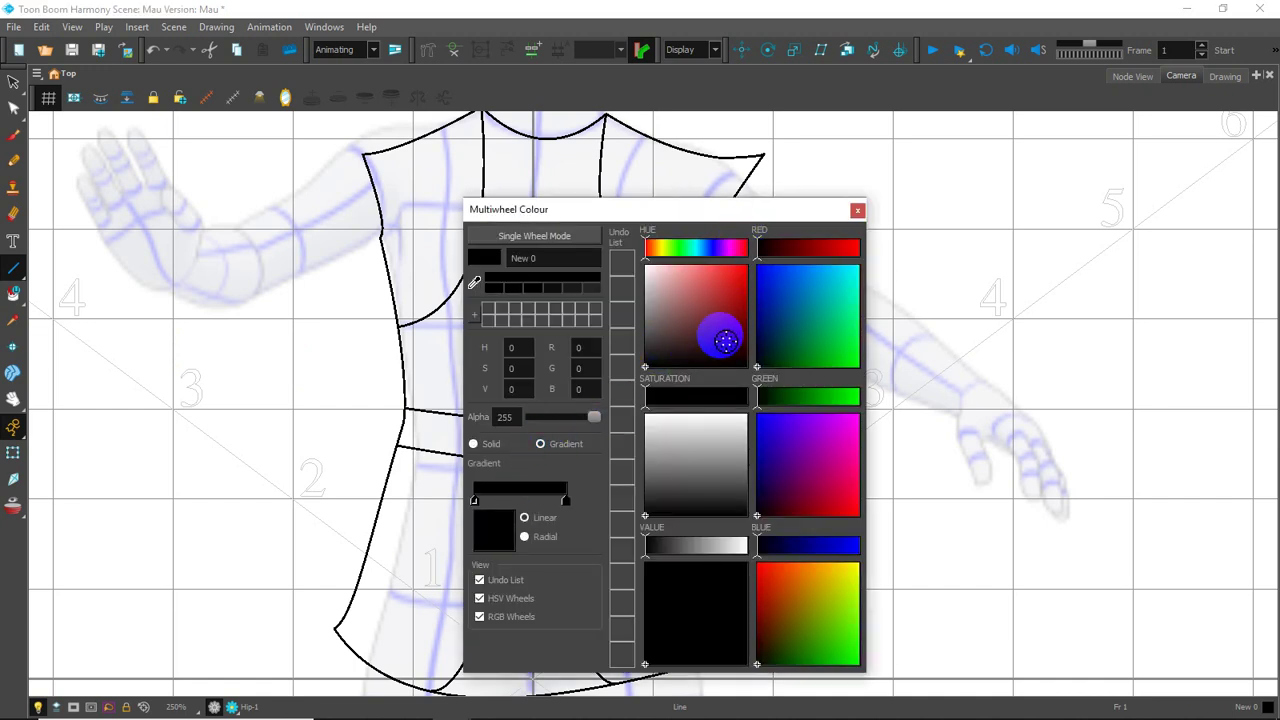
pyautogui.click(725, 340)
# Set the gradient's right stop to orange and its left stop to dark red
pyautogui.click(558, 490)
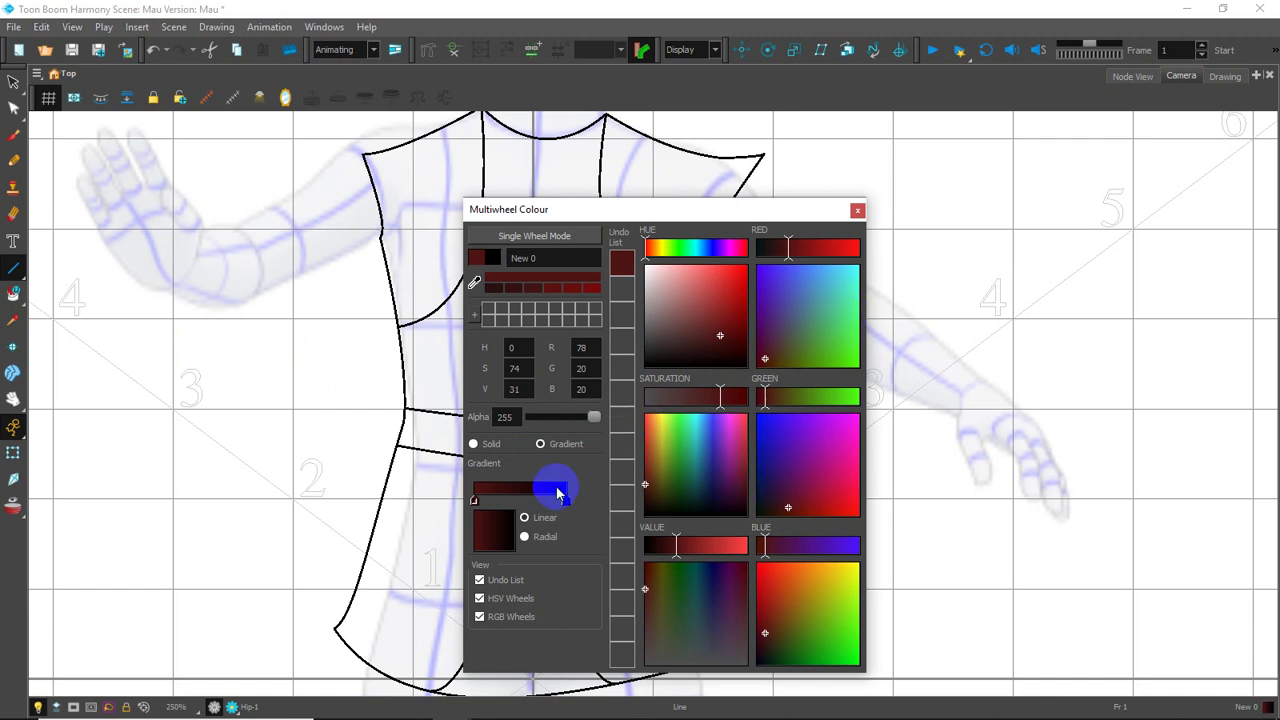
pyautogui.click(565, 502)
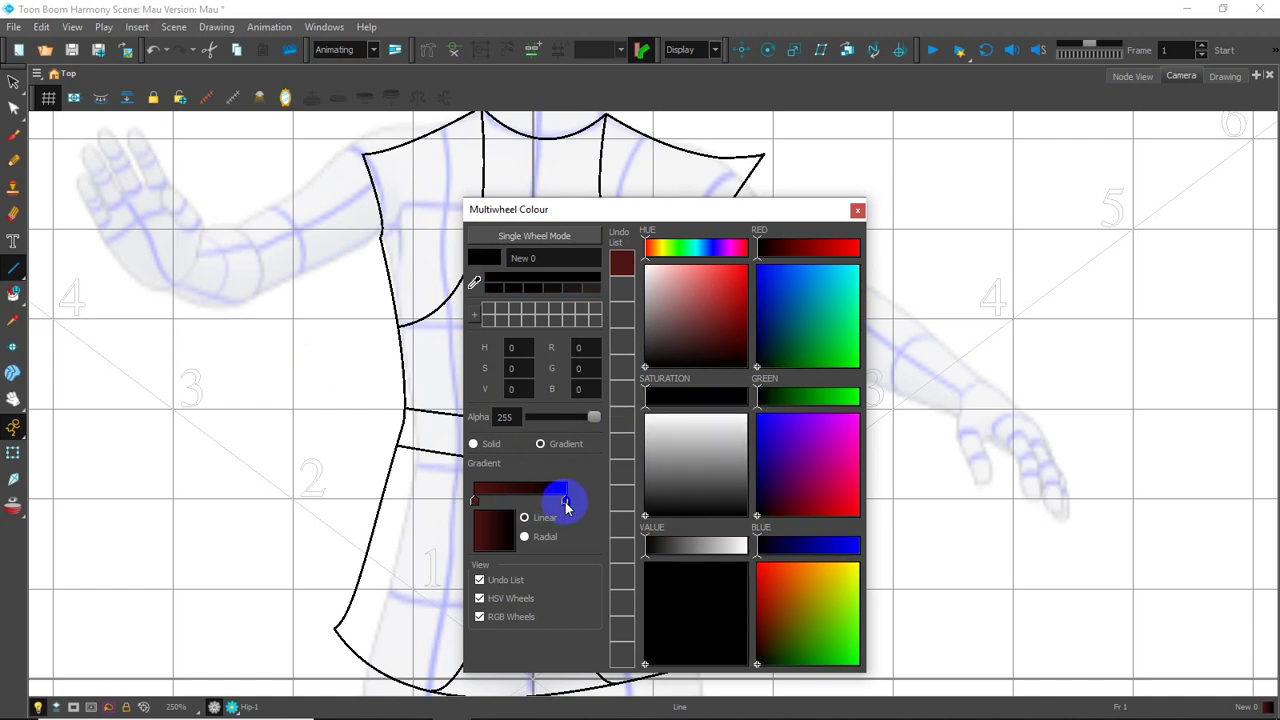
pyautogui.click(845, 515)
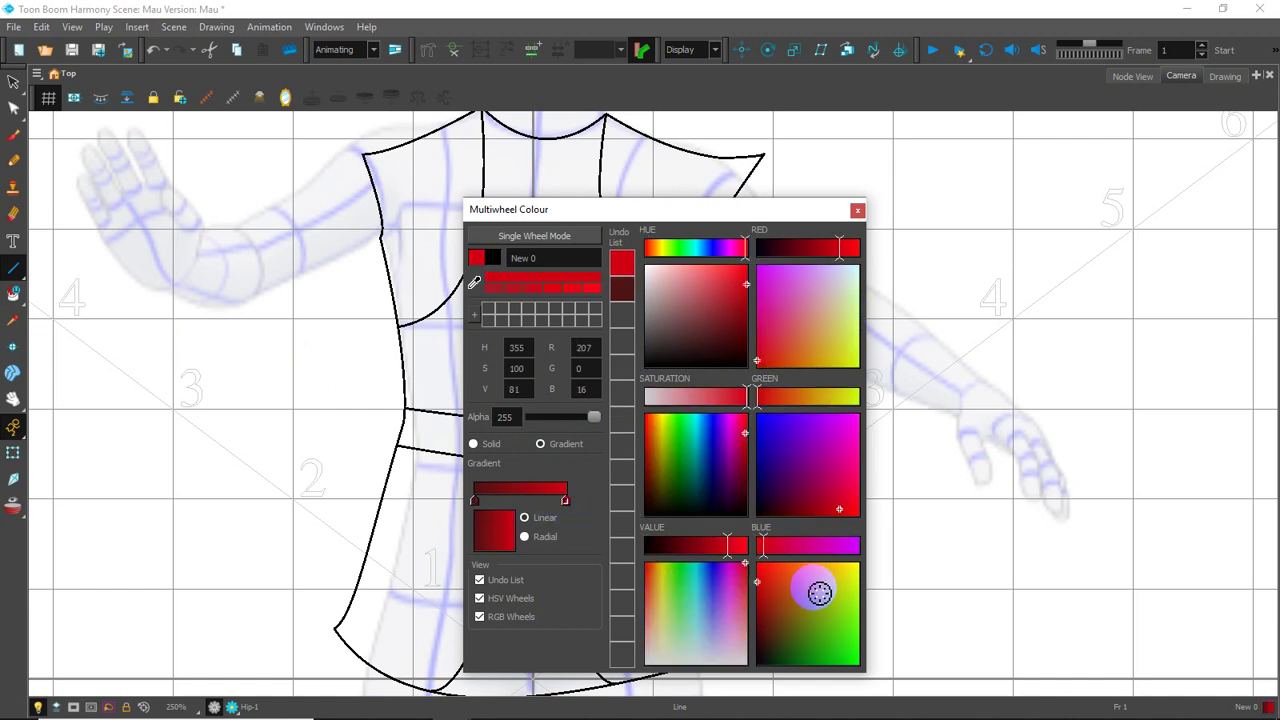
pyautogui.click(818, 590)
pyautogui.click(473, 501)
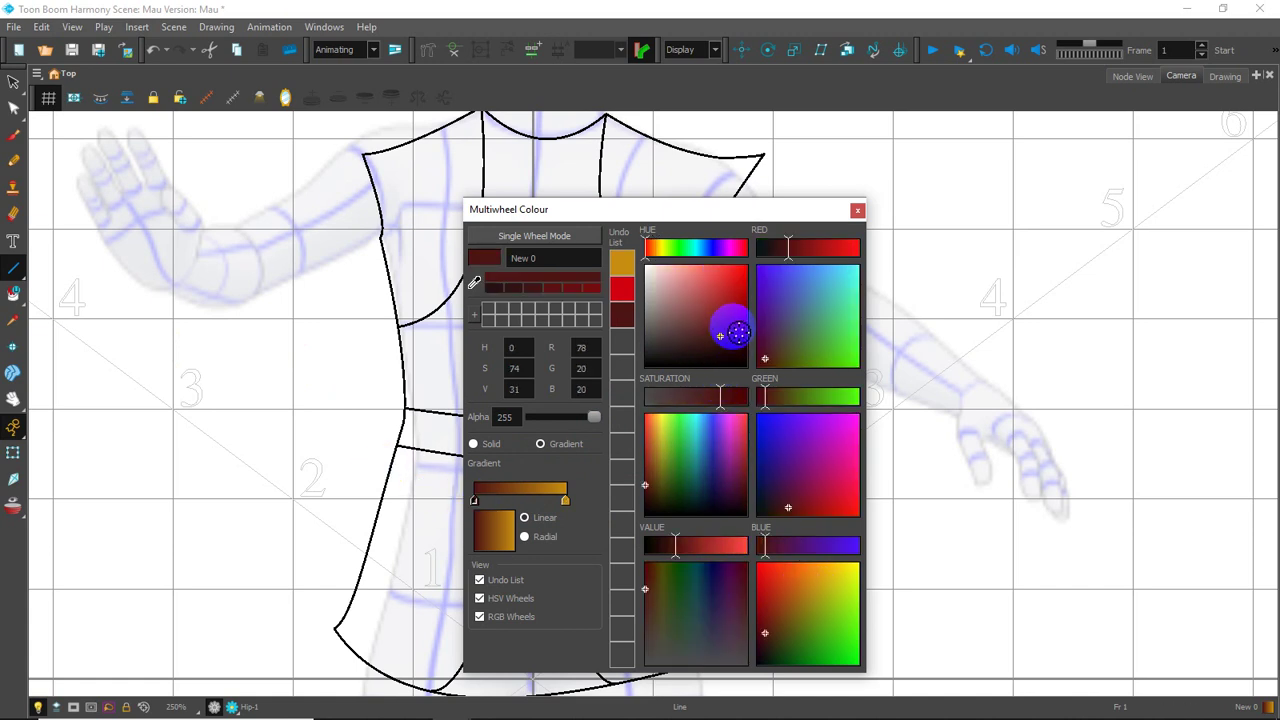
pyautogui.click(734, 328)
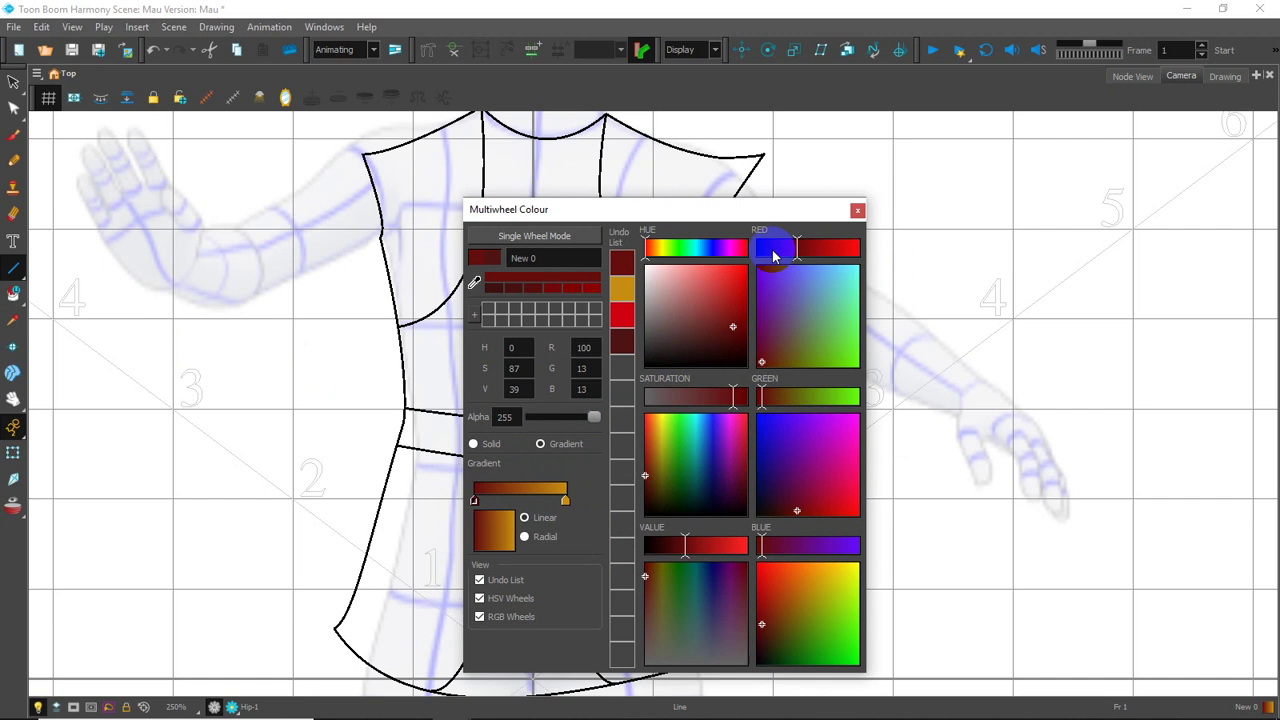
pyautogui.click(857, 212)
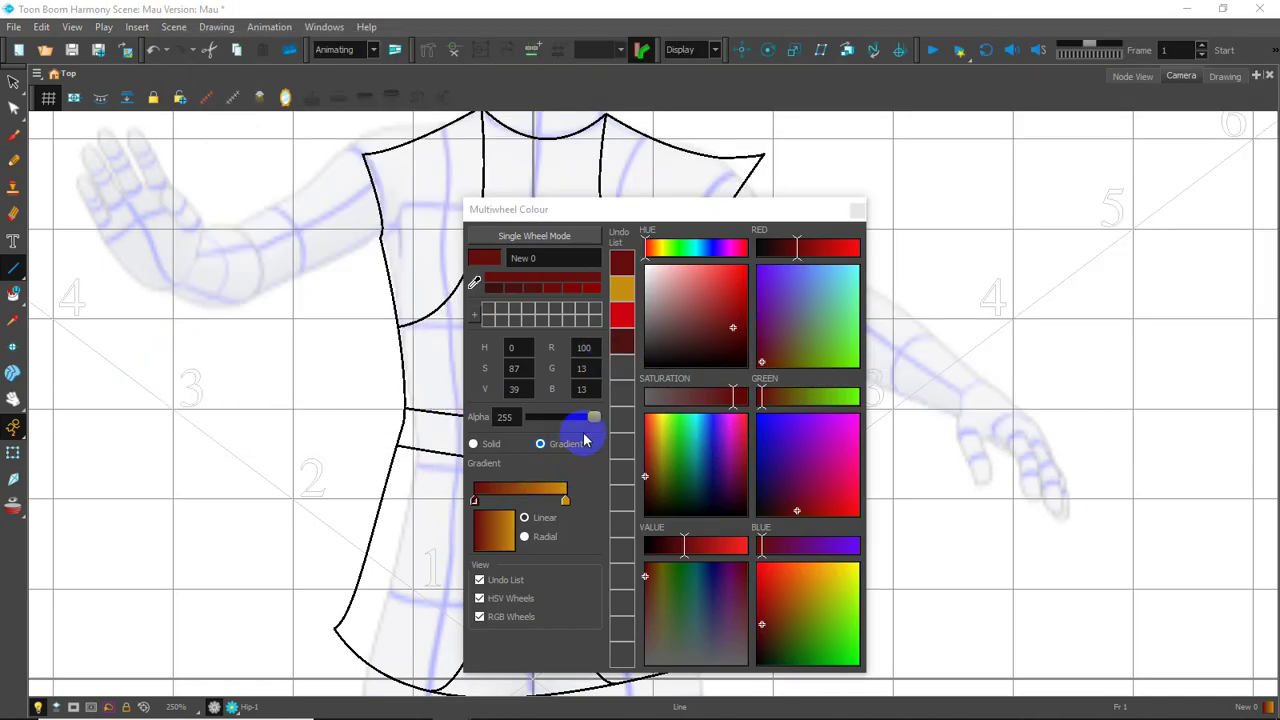
pyautogui.click(857, 210)
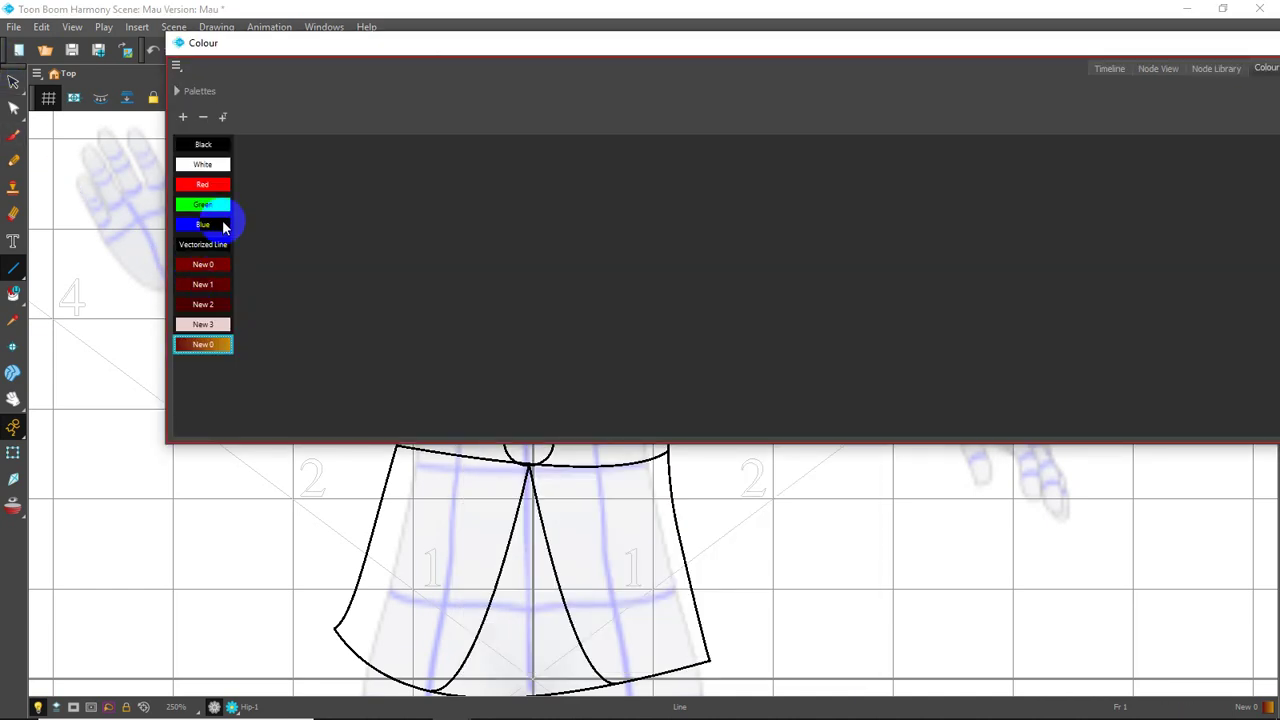
pyautogui.click(182, 118)
# Try colours on New 1's gradient stops, settling on yellow-green at the left
pyautogui.doubleClick(176, 365)
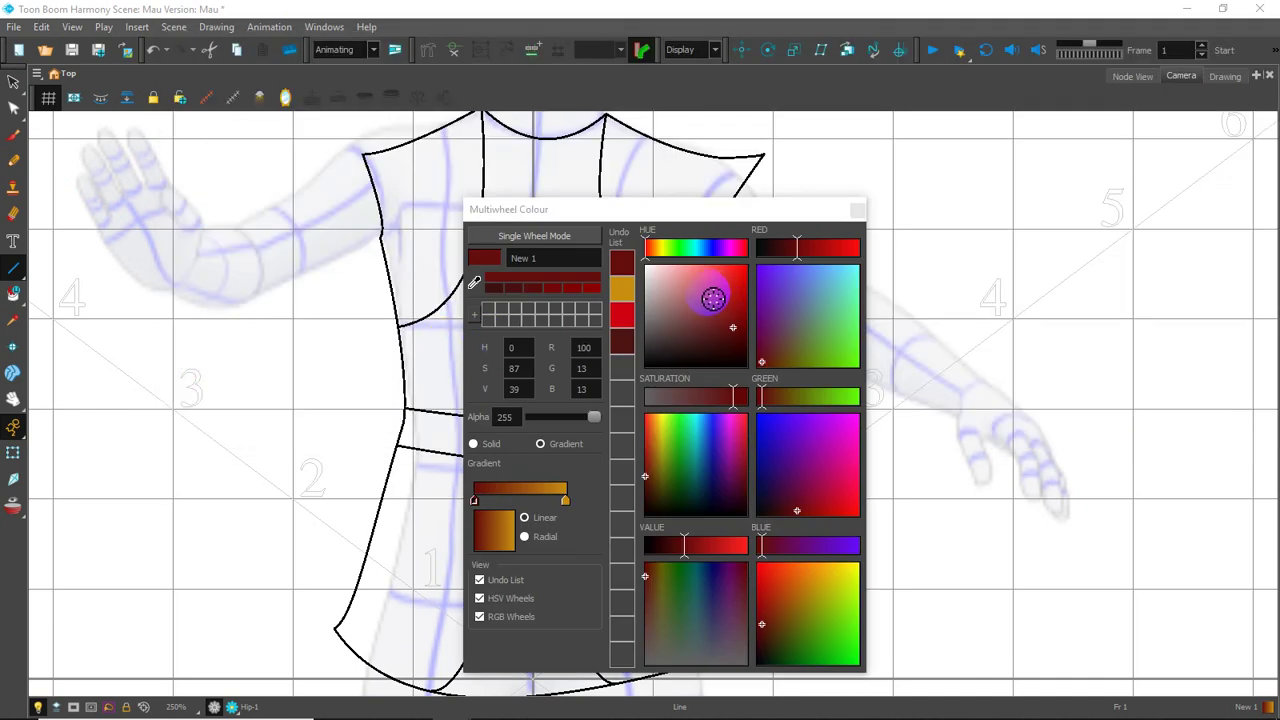
pyautogui.click(476, 500)
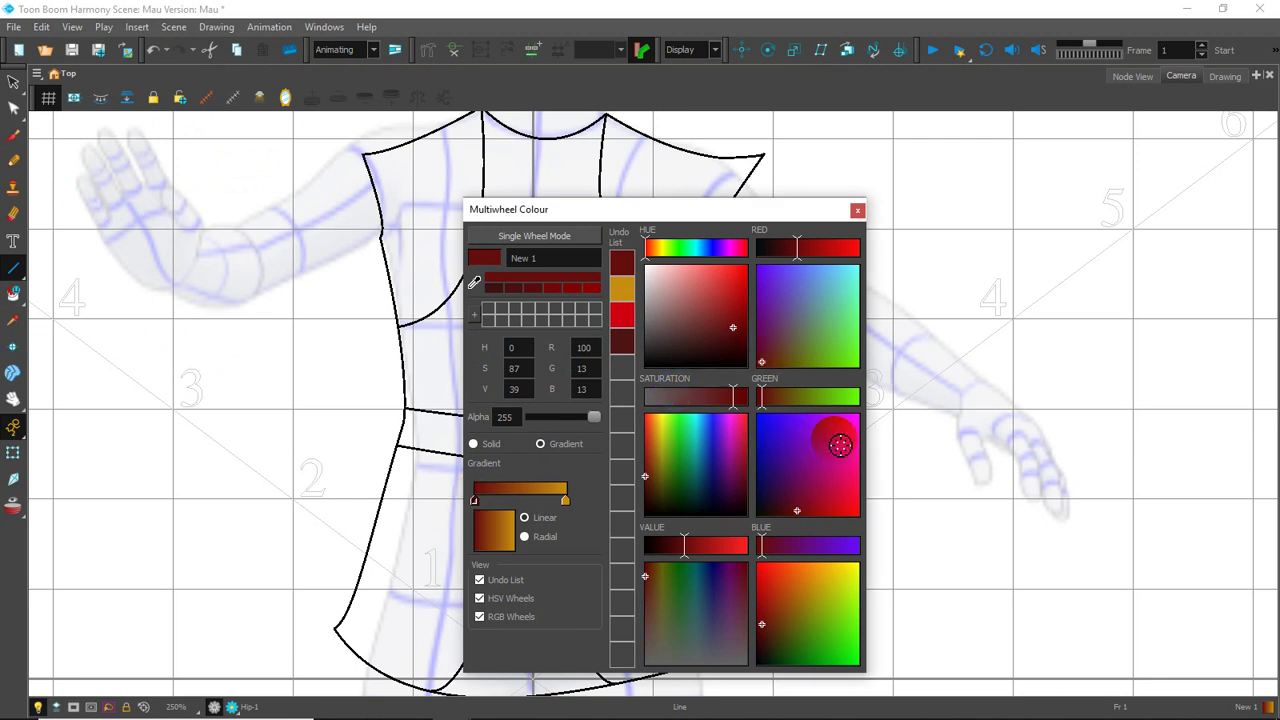
pyautogui.click(779, 440)
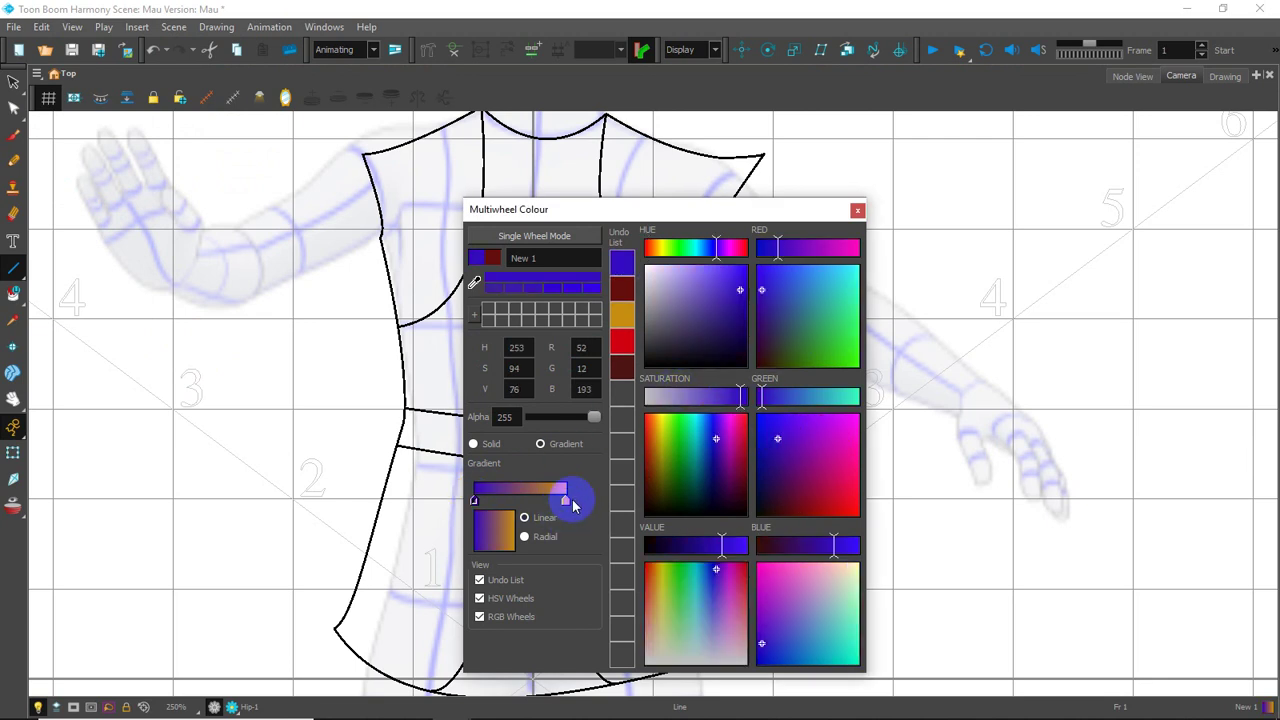
pyautogui.click(566, 500)
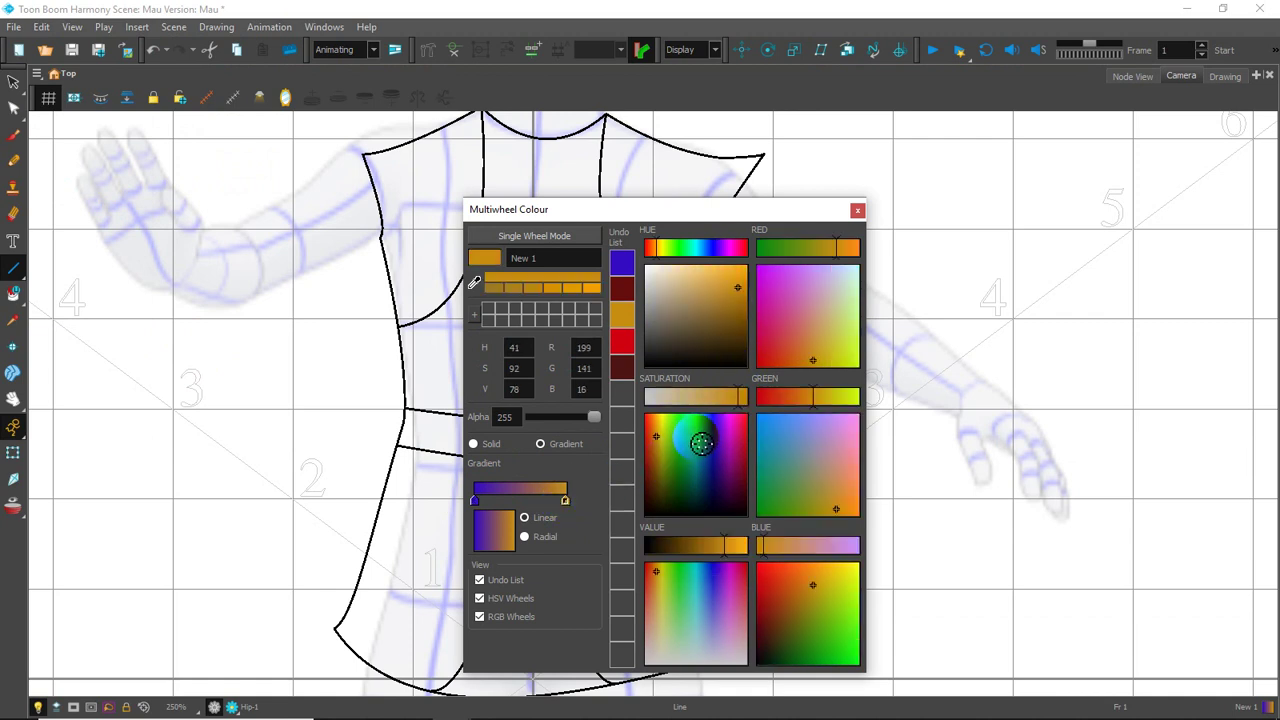
pyautogui.click(797, 302)
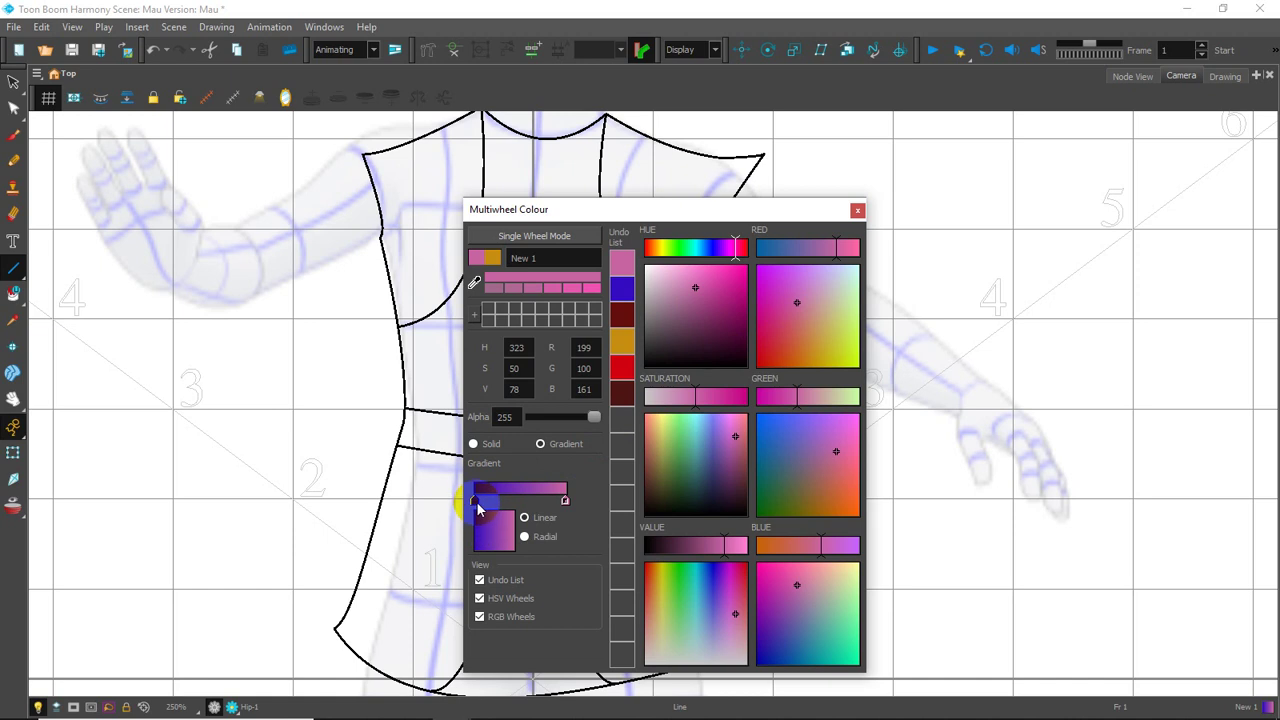
pyautogui.click(476, 500)
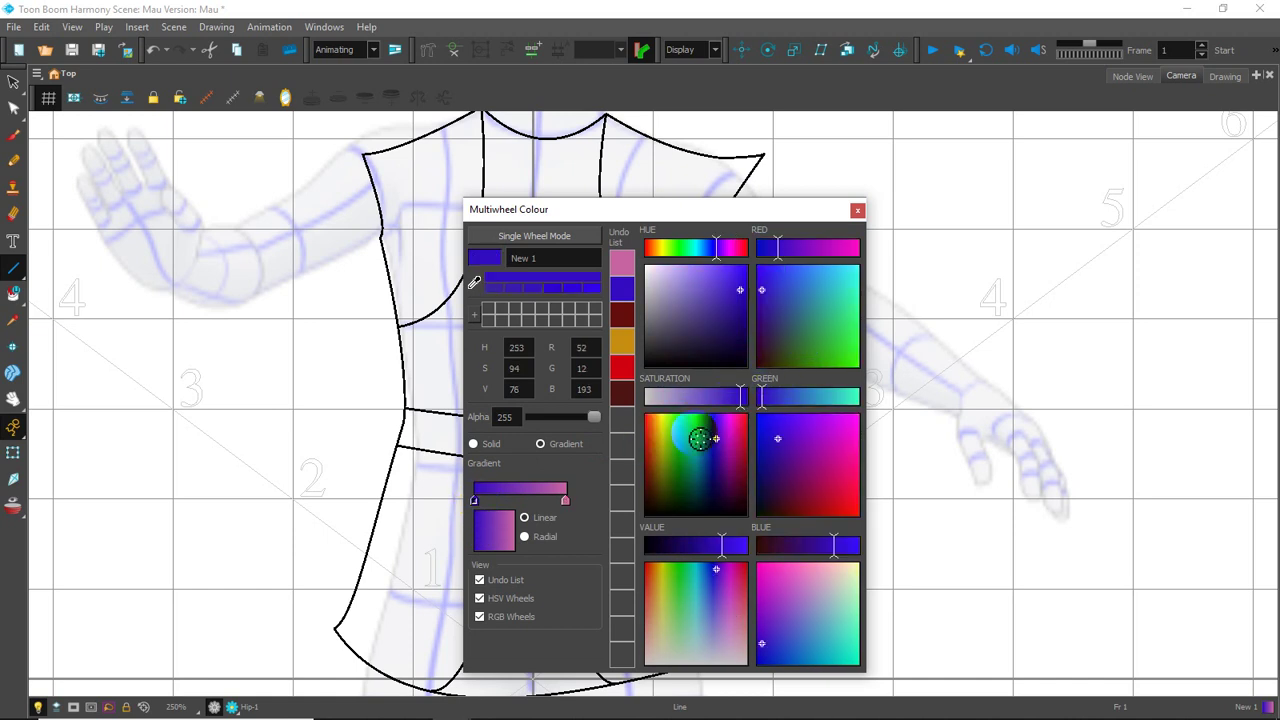
pyautogui.click(667, 429)
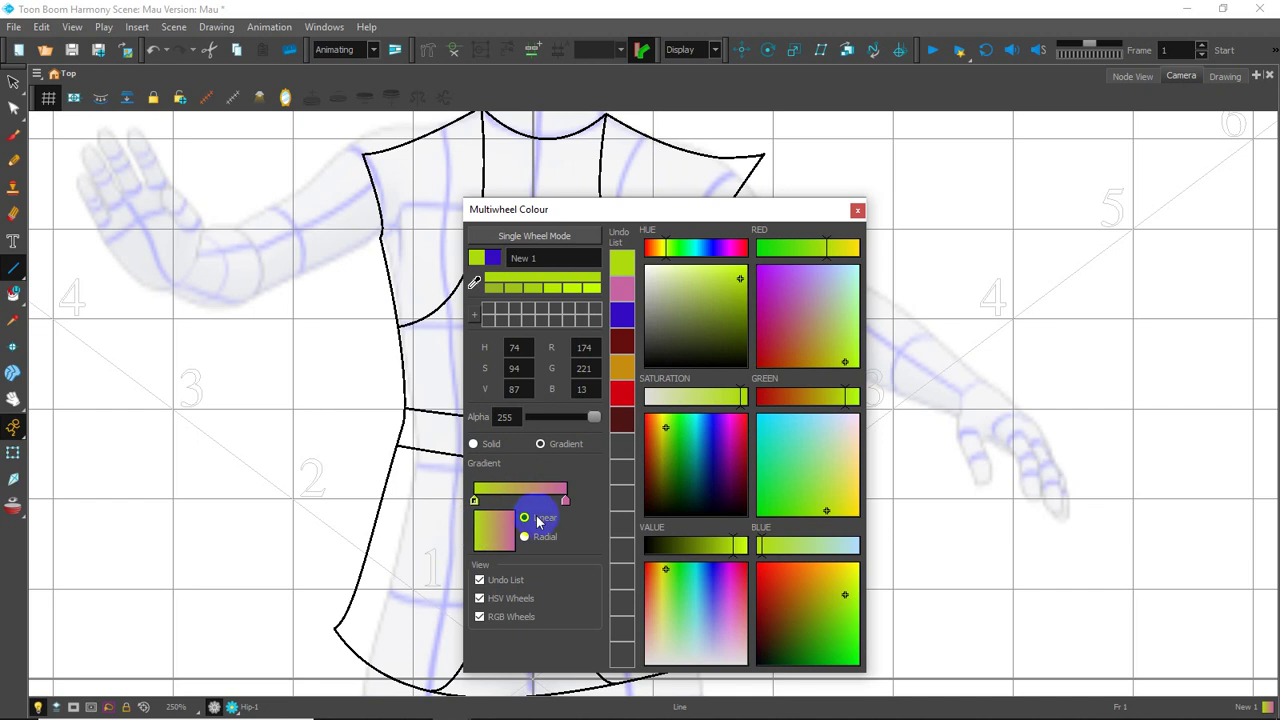
pyautogui.click(565, 502)
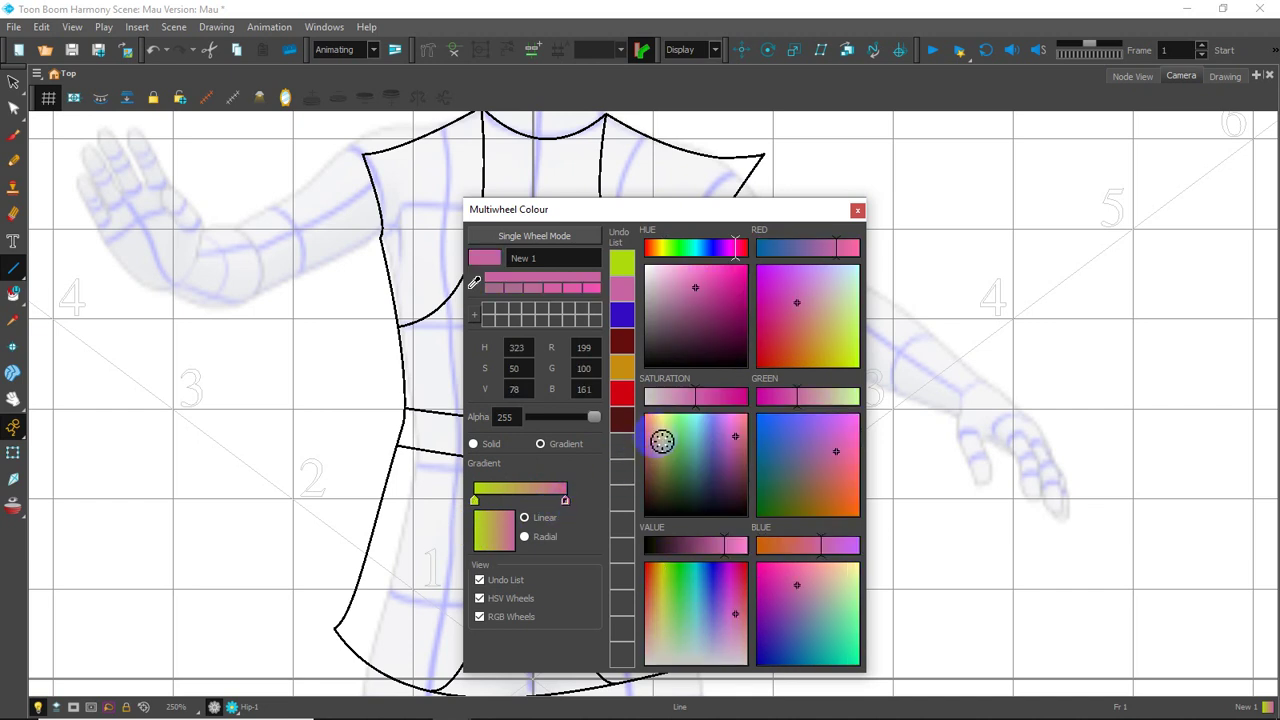
pyautogui.click(657, 428)
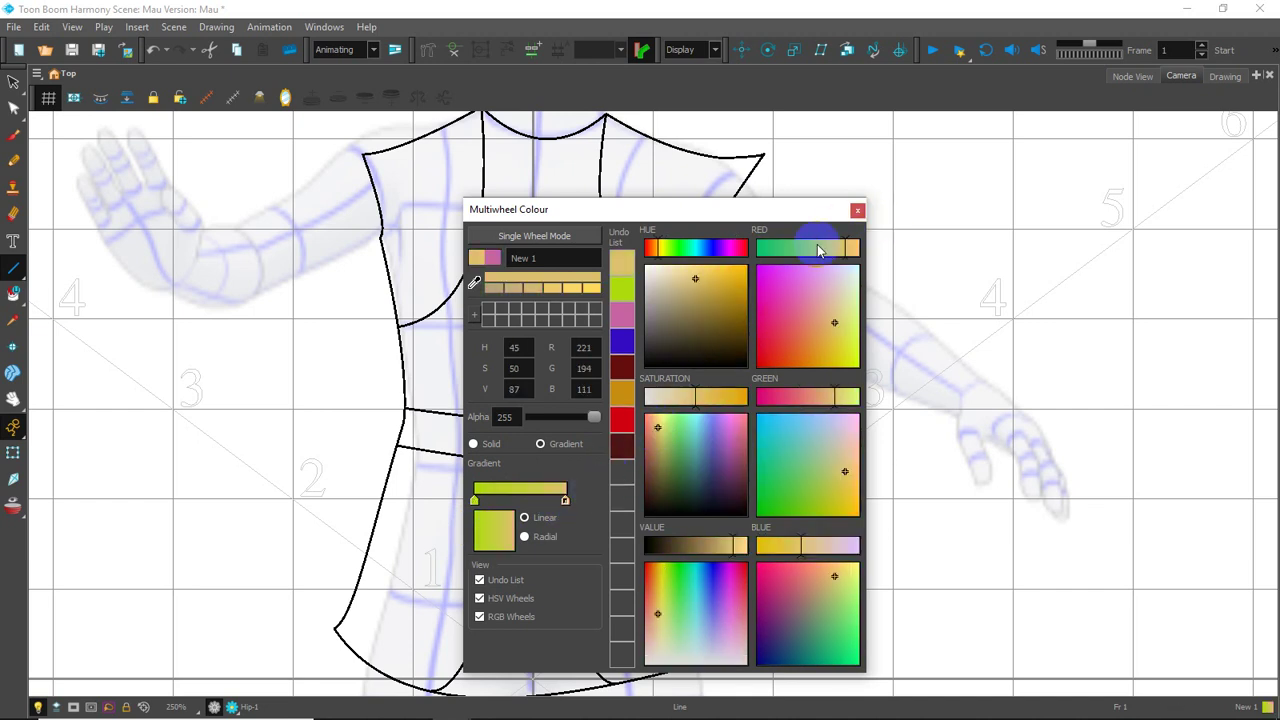
# Make New 1's right stop dark red and add a bright red middle stop
pyautogui.click(458, 500)
pyautogui.click(665, 446)
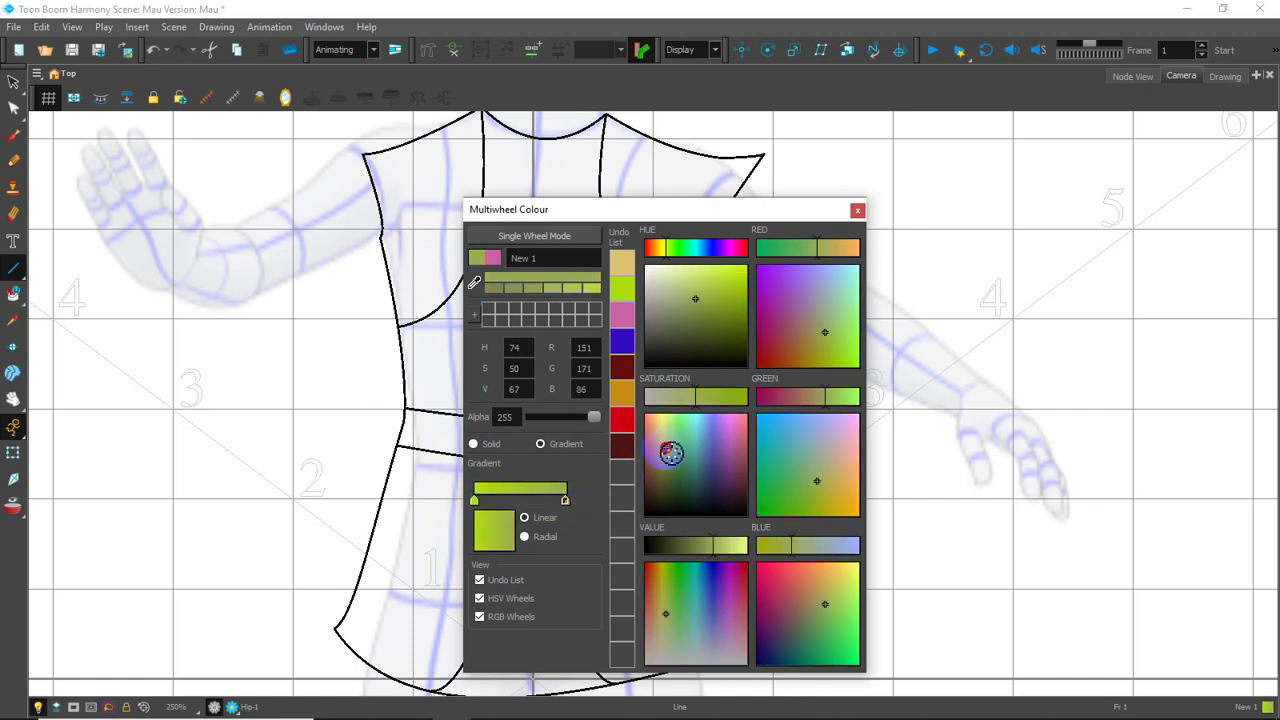
pyautogui.click(657, 461)
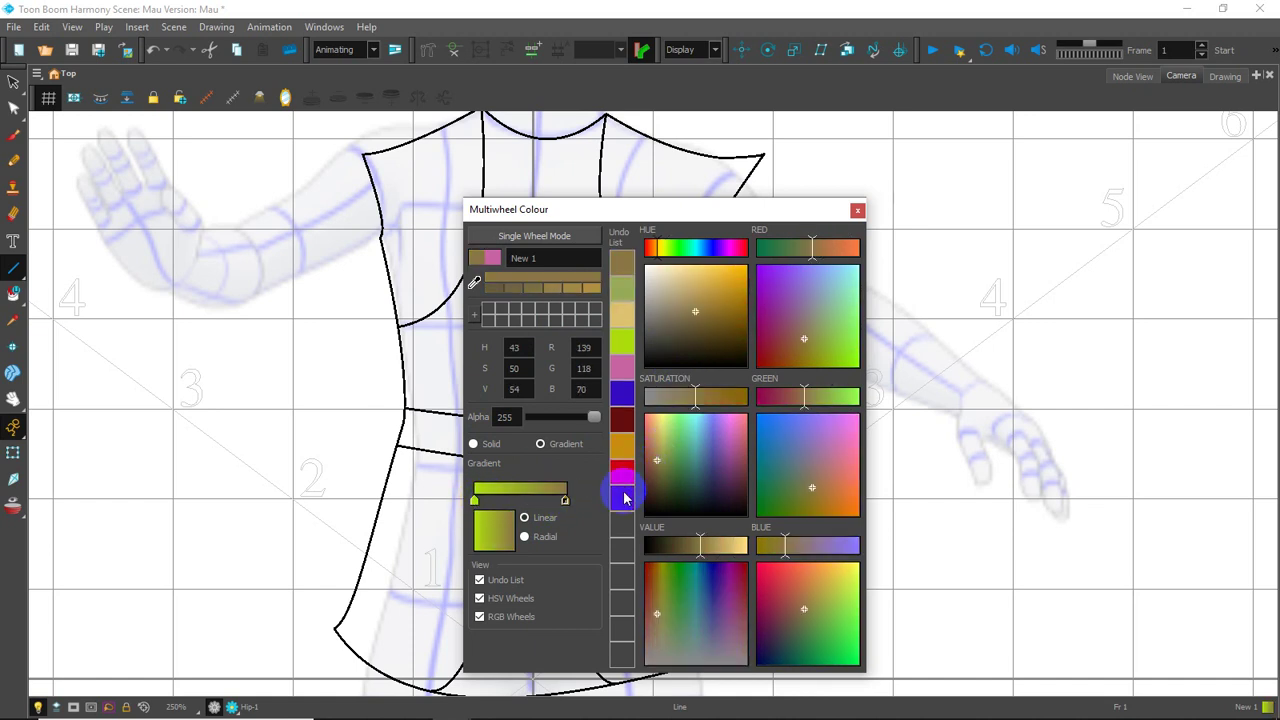
pyautogui.click(624, 497)
pyautogui.moveTo(478, 502); pyautogui.dragTo(525, 495)
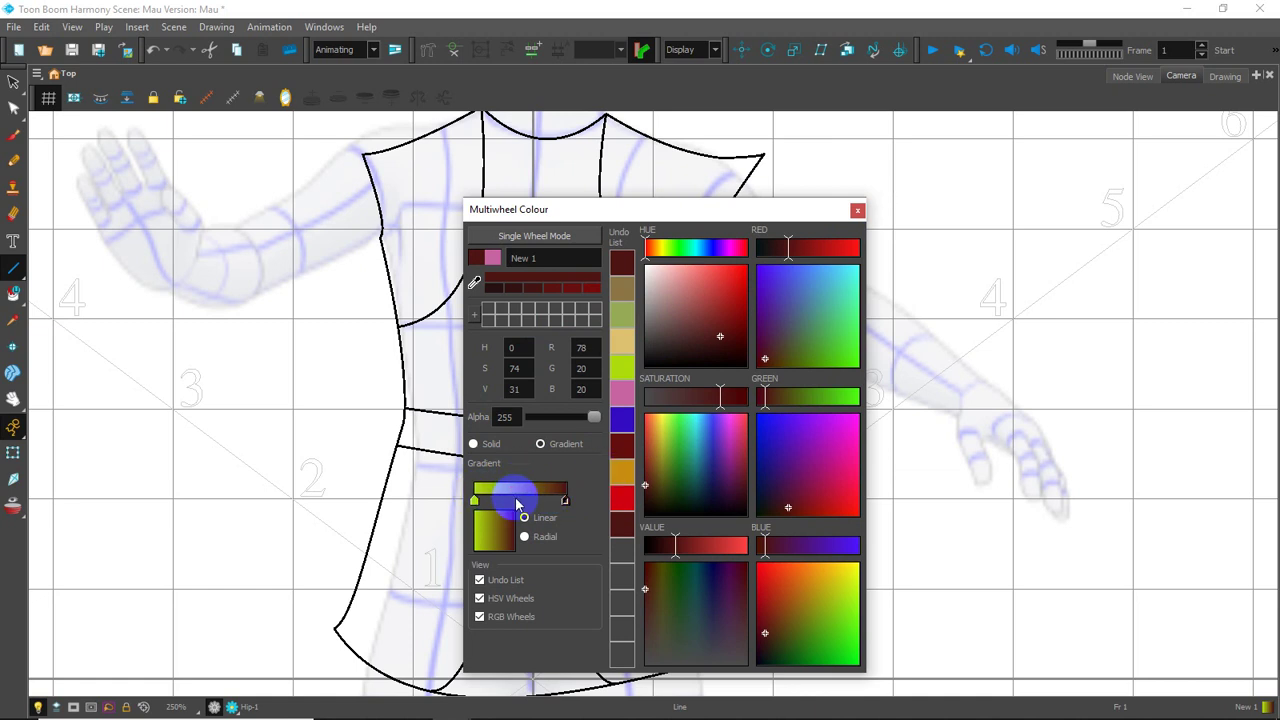
pyautogui.click(515, 500)
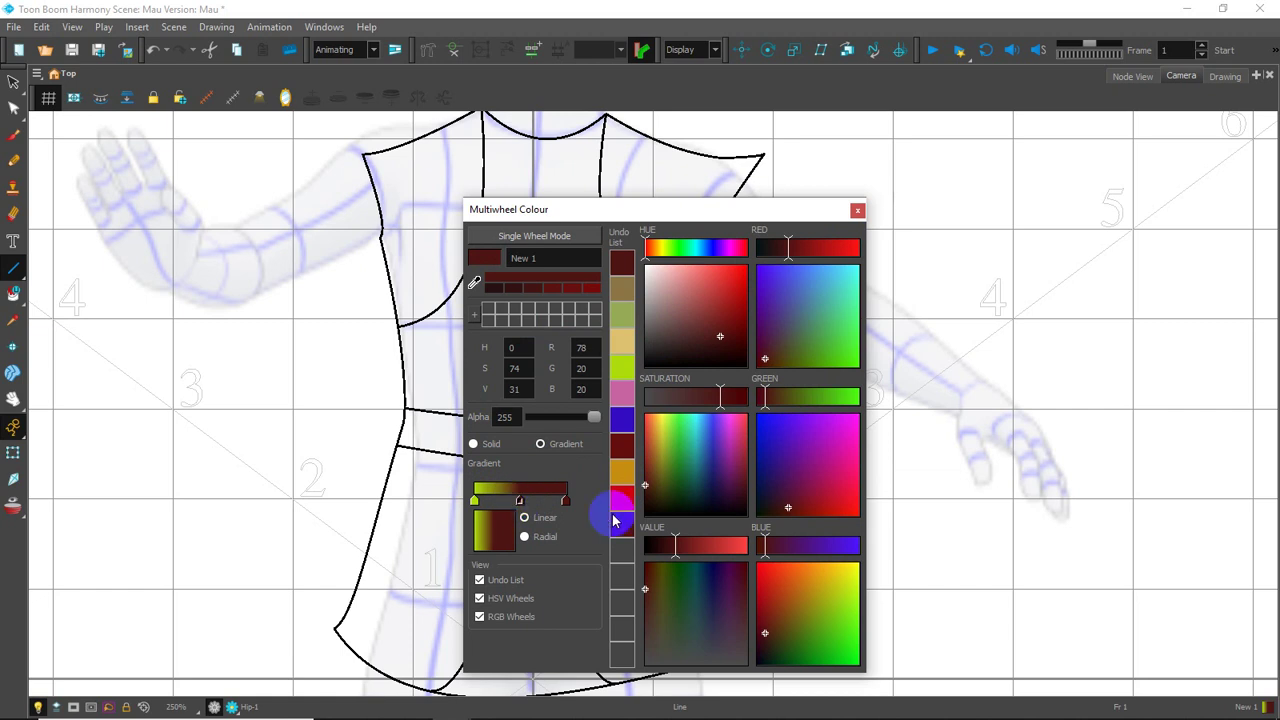
pyautogui.moveTo(675, 545); pyautogui.dragTo(725, 549)
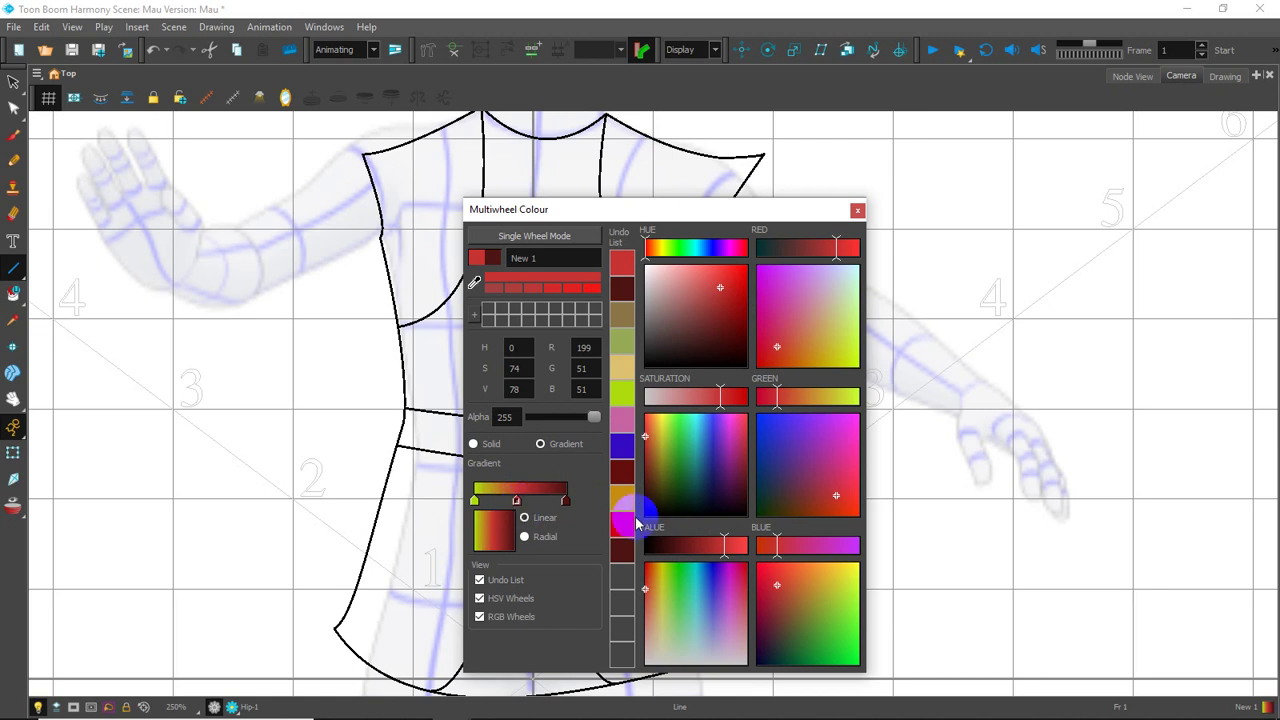
pyautogui.click(857, 213)
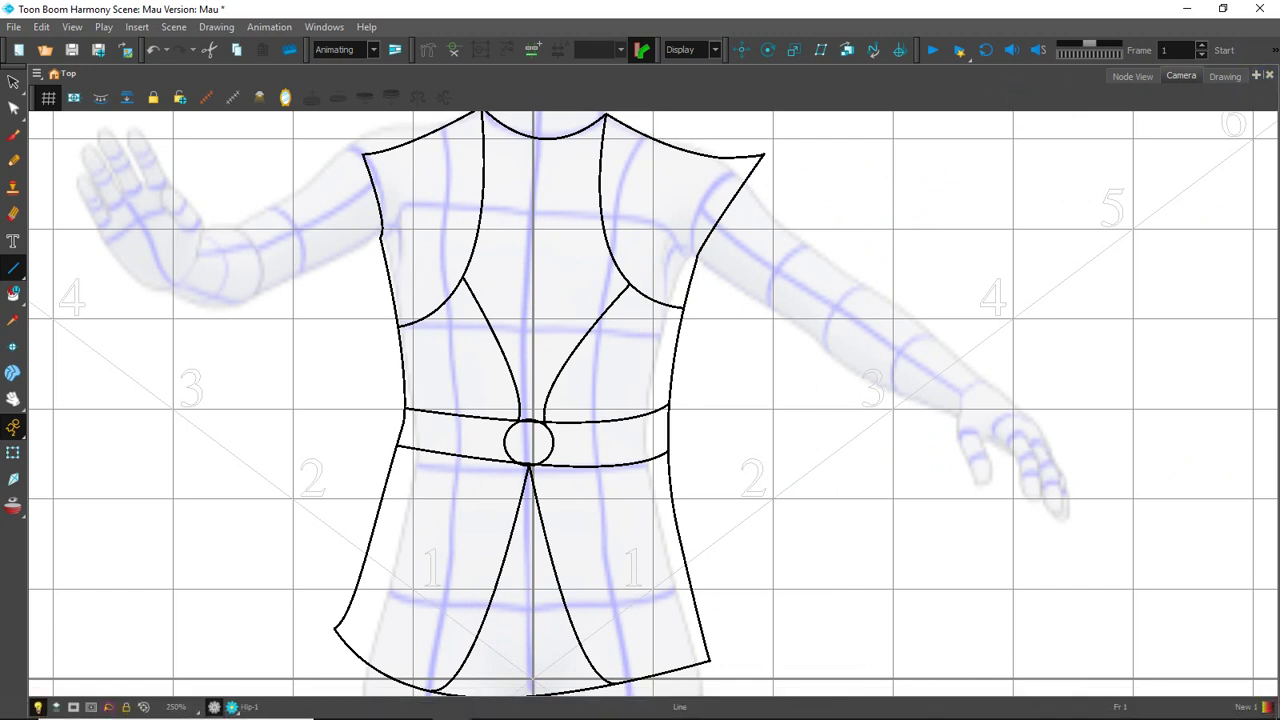
# Reposition the floating Colour window and make it narrower on the right side
pyautogui.moveTo(260, 40); pyautogui.dragTo(920, 100)
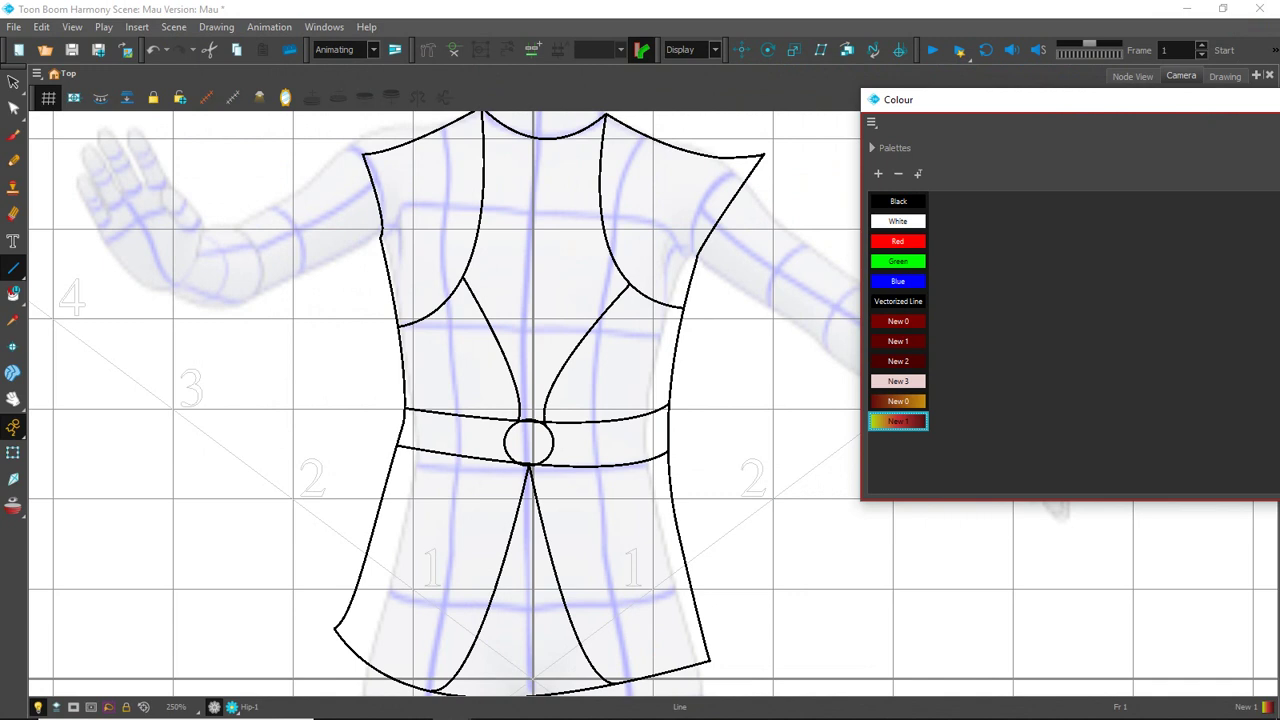
pyautogui.moveTo(898, 99); pyautogui.dragTo(1279, 99)
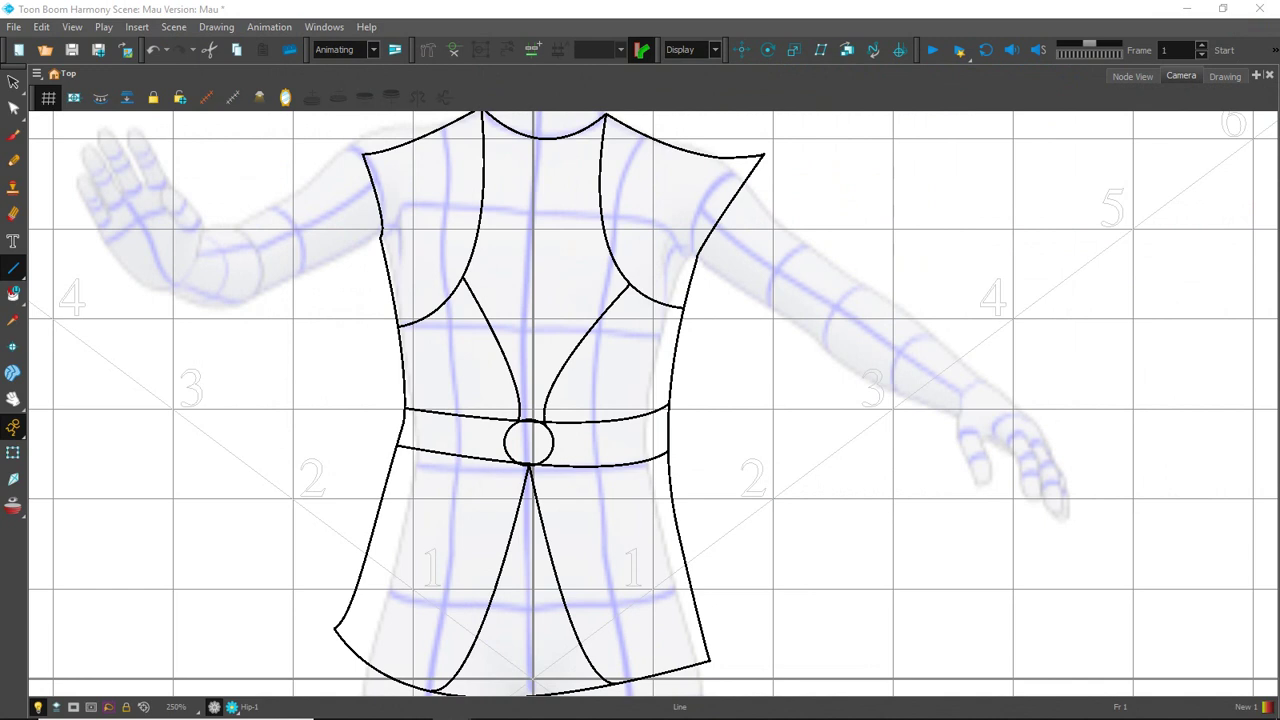
pyautogui.moveTo(1270, 83); pyautogui.dragTo(605, 127)
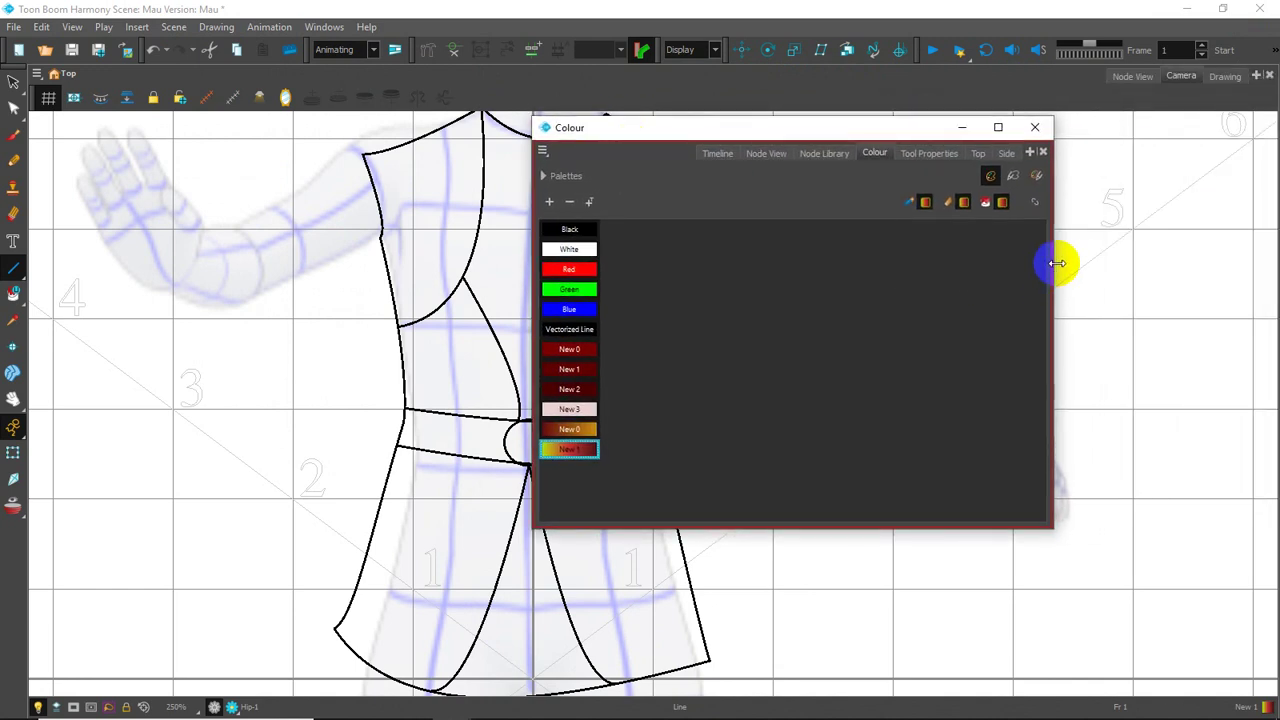
pyautogui.moveTo(1057, 263); pyautogui.dragTo(884, 263)
pyautogui.moveTo(649, 127); pyautogui.dragTo(1023, 171)
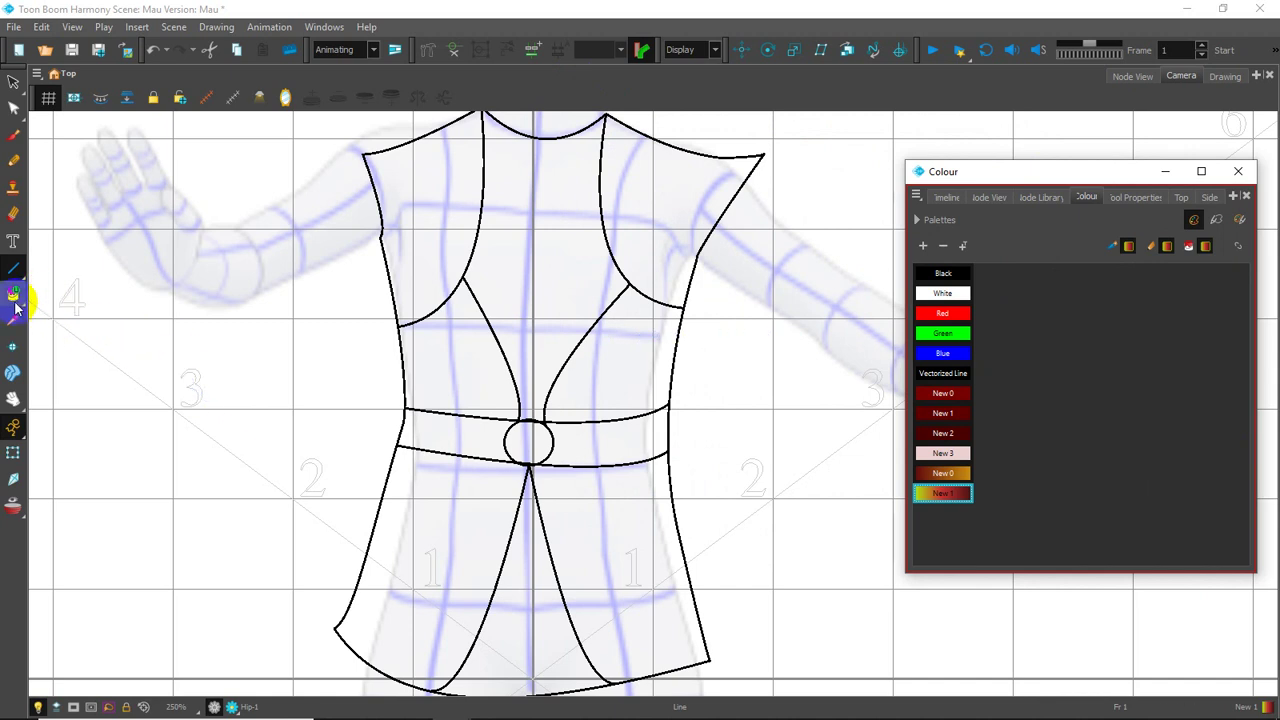
# Select the Paint tool and move the Colour window off the drawing
pyautogui.click(14, 296)
pyautogui.click(45, 289)
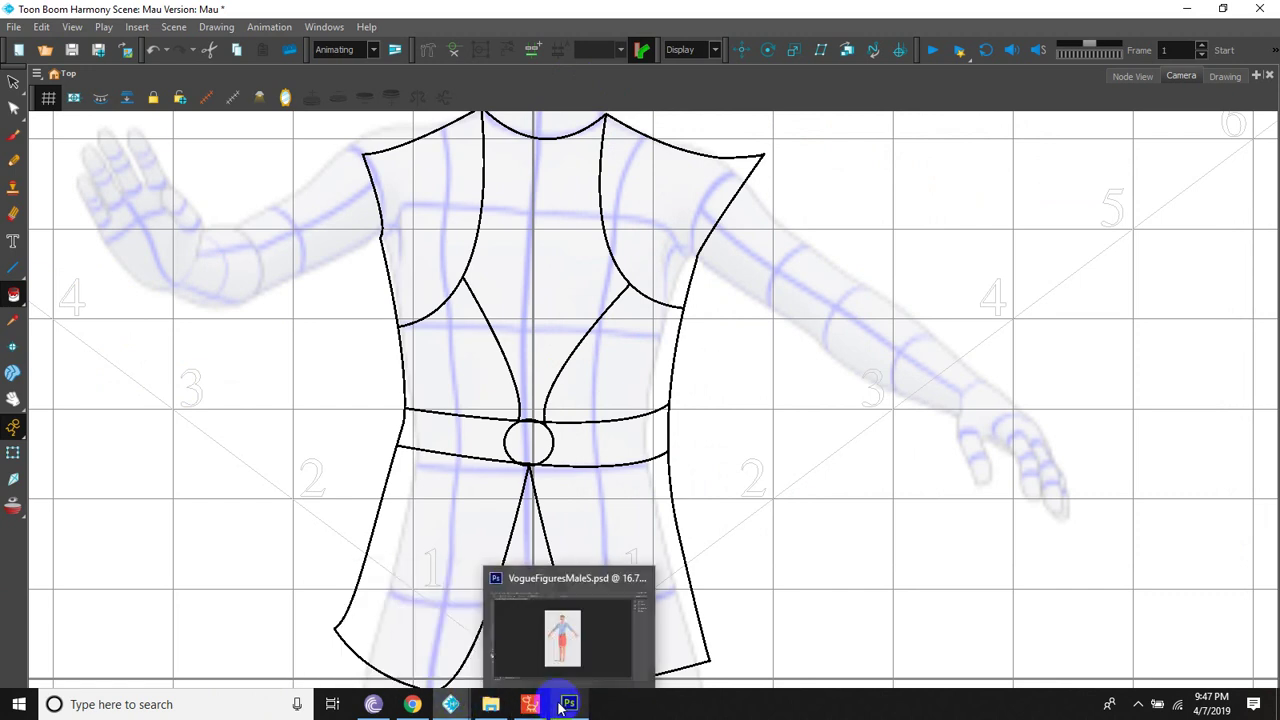
pyautogui.moveTo(451, 704)
pyautogui.click(345, 655)
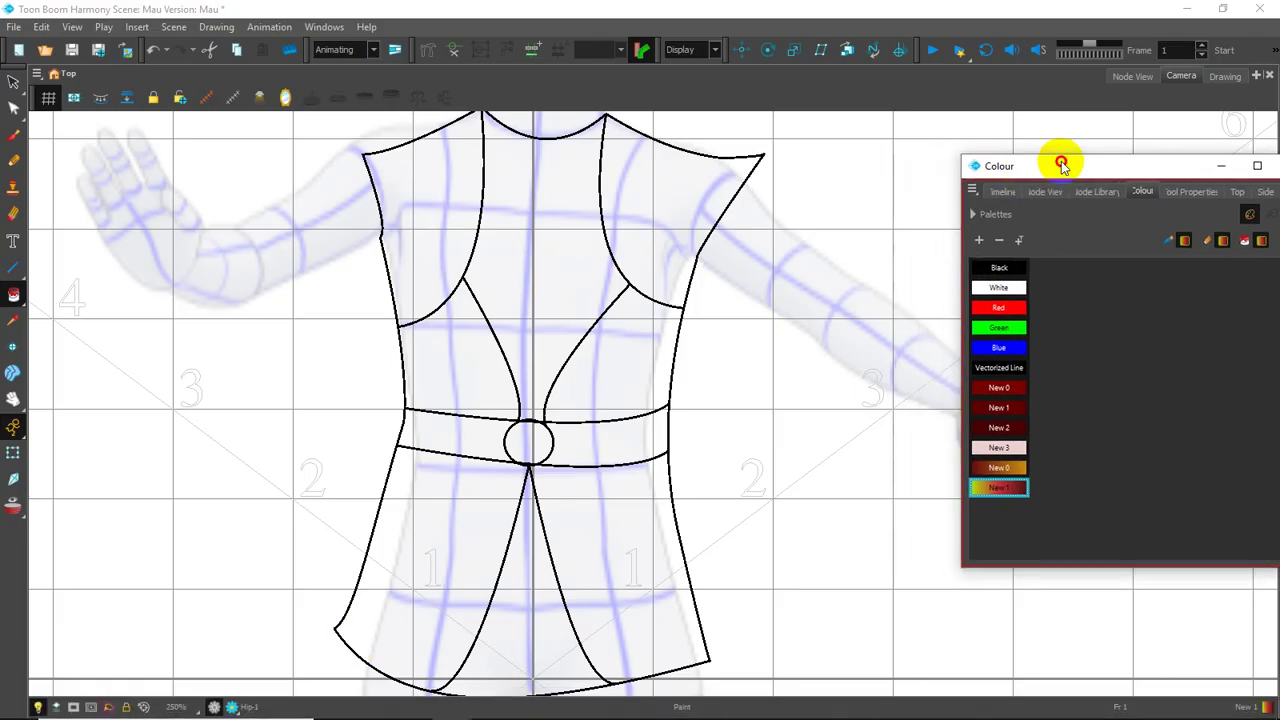
pyautogui.moveTo(976, 172); pyautogui.dragTo(1279, 165)
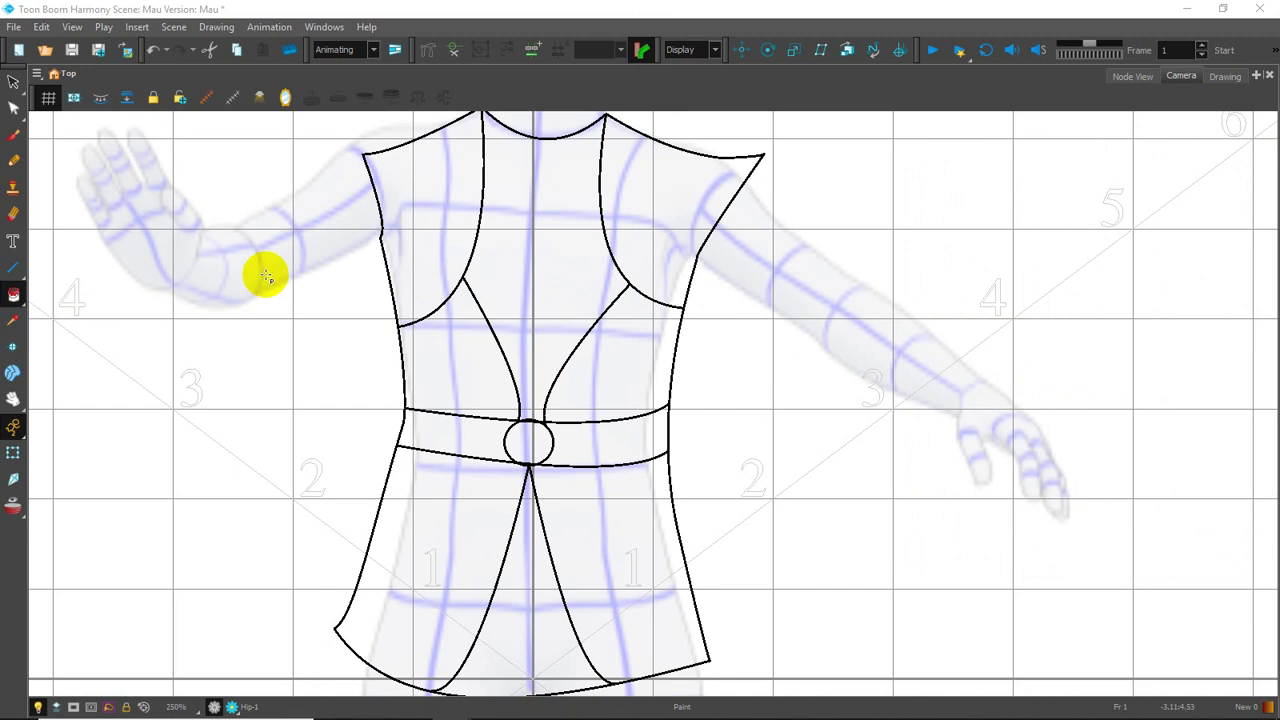
# Fill the shoulder, centre, lower vest and both skirt panels with the gradient
pyautogui.click(445, 239)
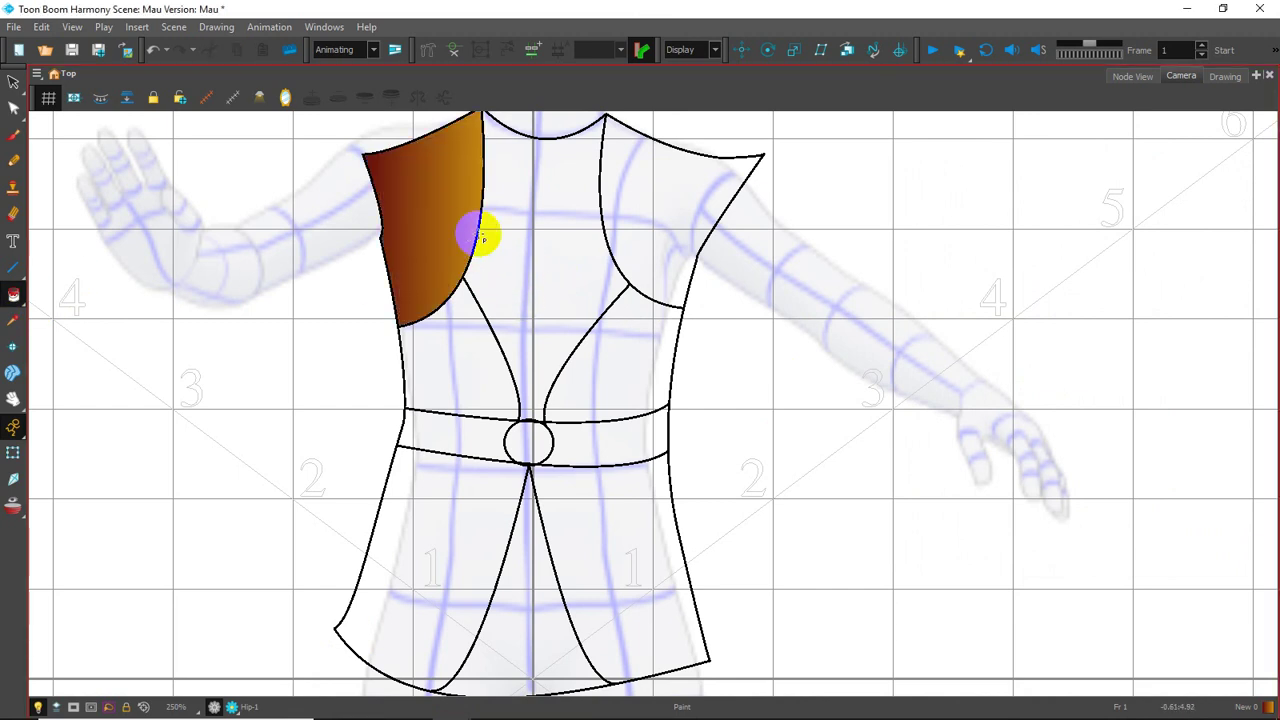
pyautogui.click(654, 213)
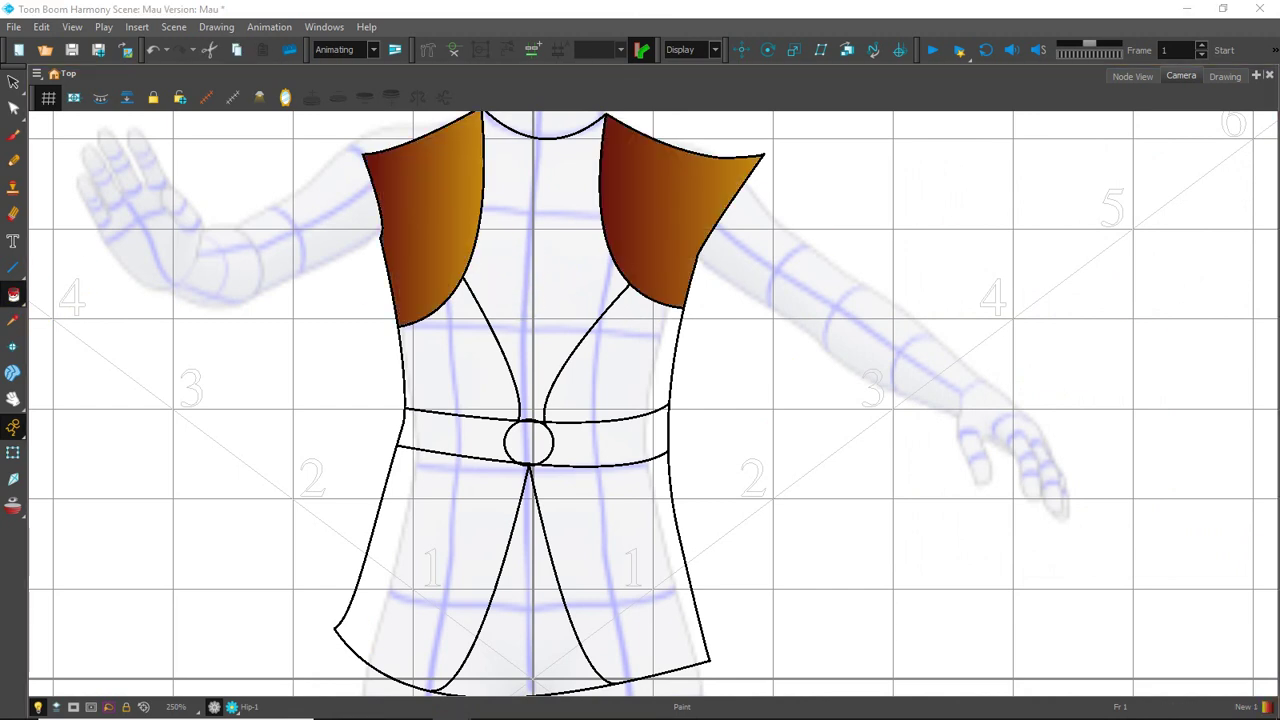
pyautogui.click(562, 285)
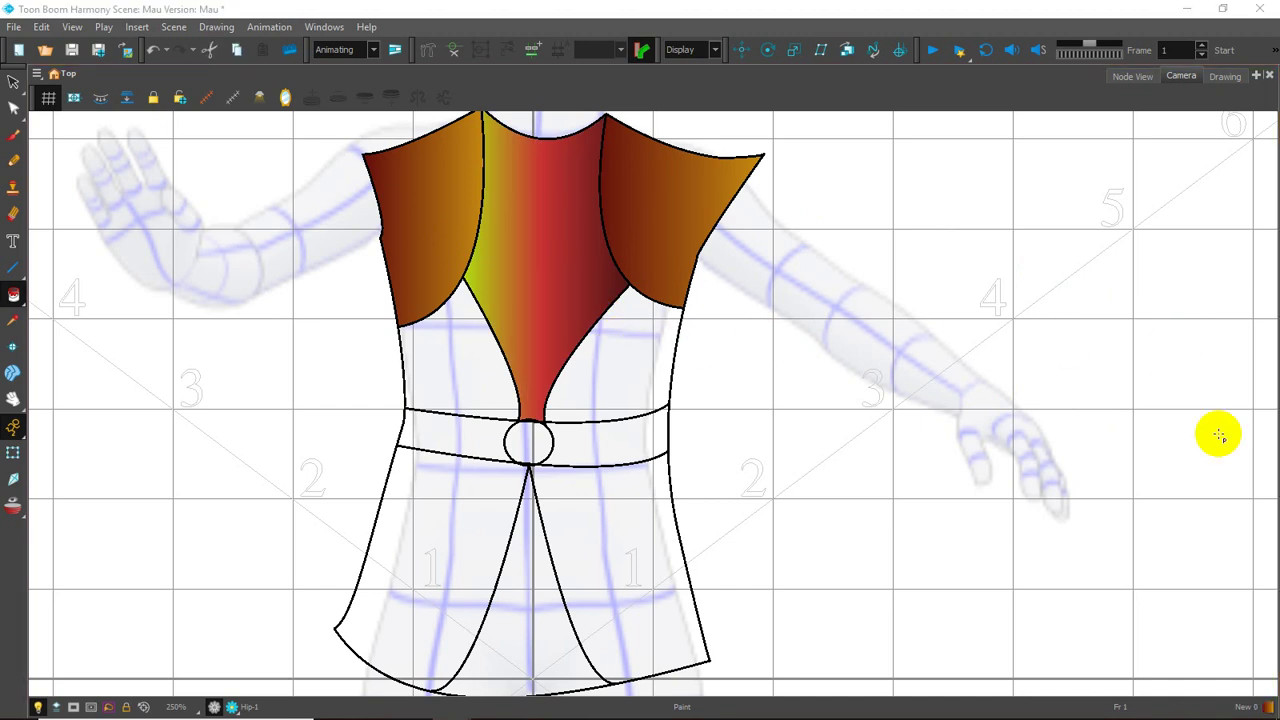
pyautogui.click(629, 366)
pyautogui.click(485, 380)
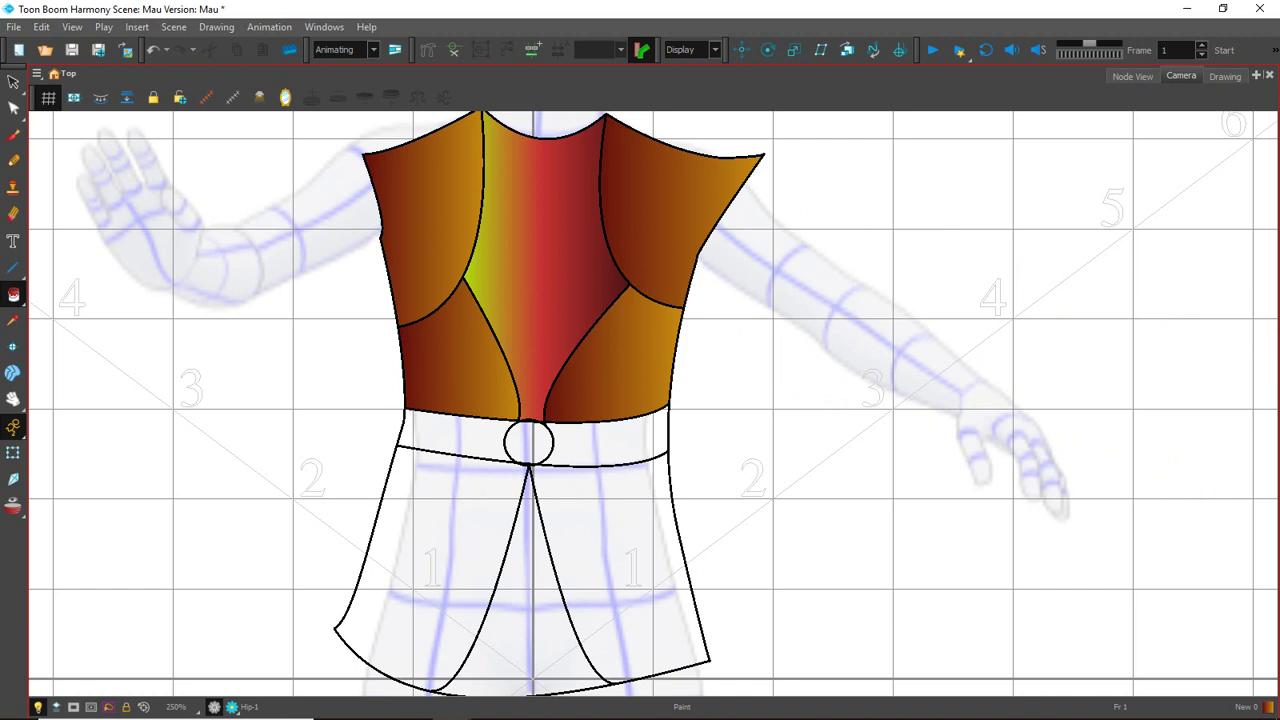
pyautogui.click(456, 502)
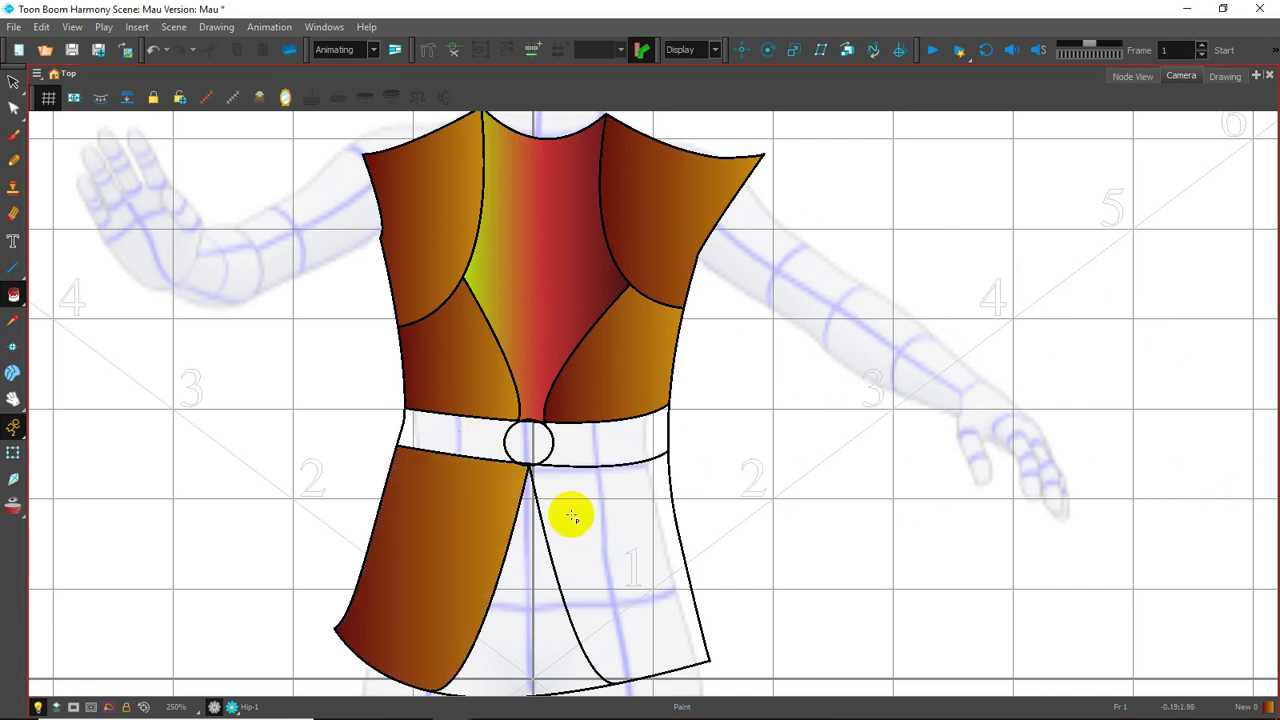
pyautogui.click(645, 532)
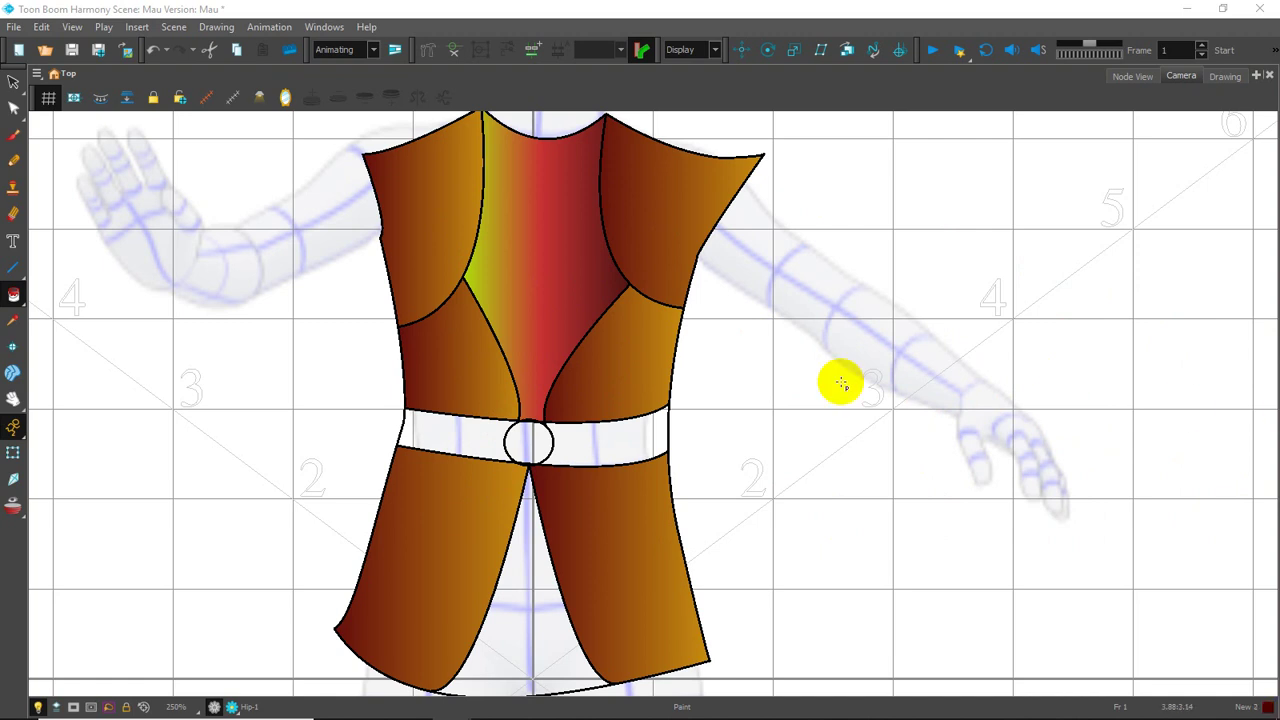
# Paint both belt sections dark red, the buckle red, and the gap between skirt panels
pyautogui.click(457, 434)
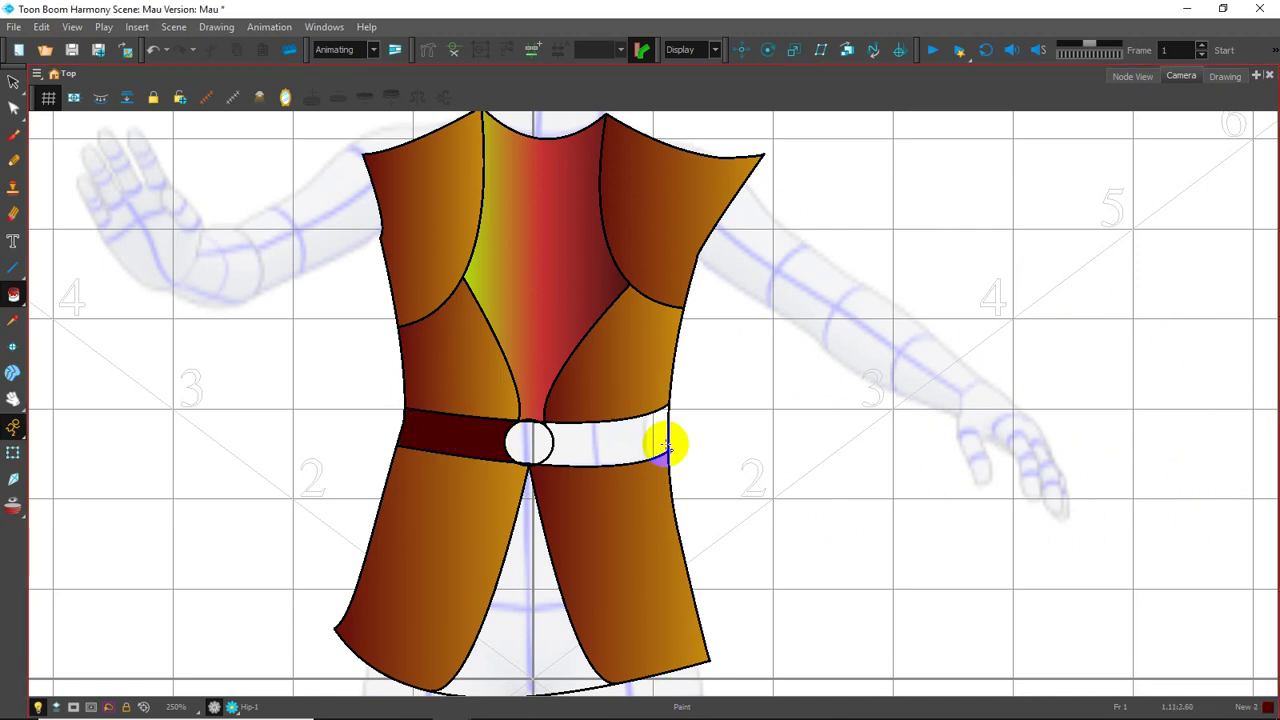
pyautogui.click(612, 443)
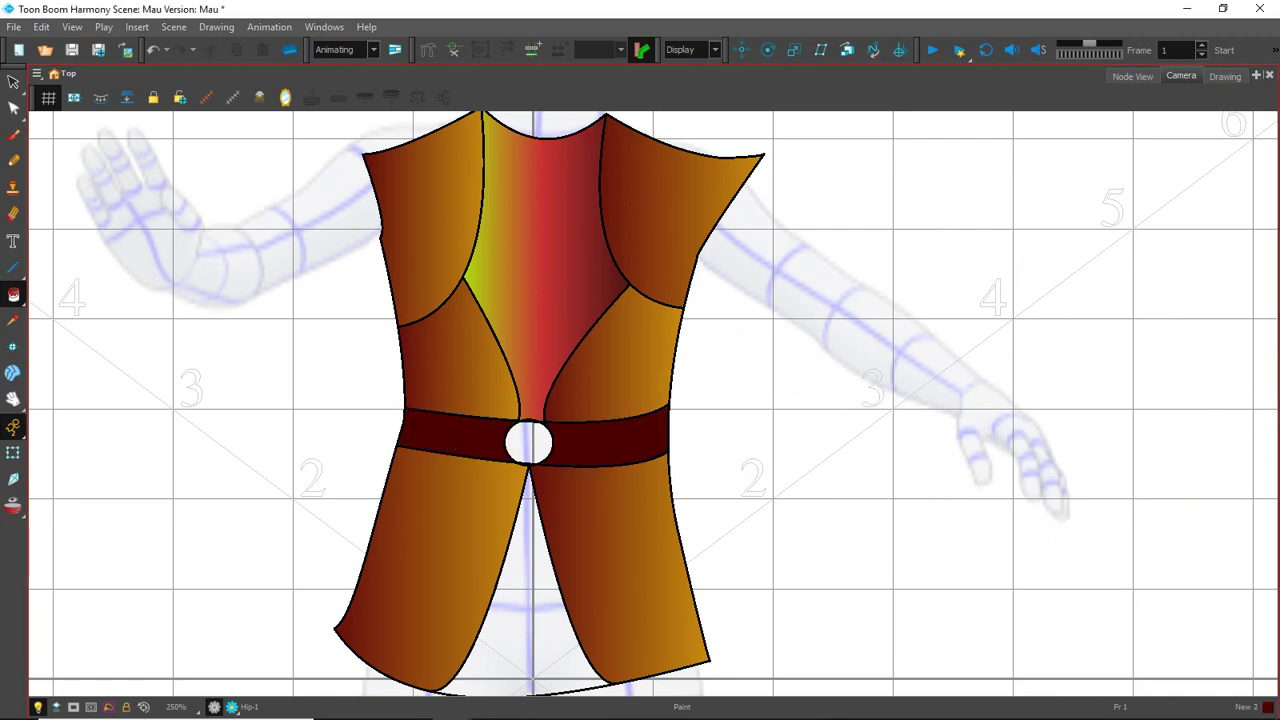
pyautogui.click(544, 450)
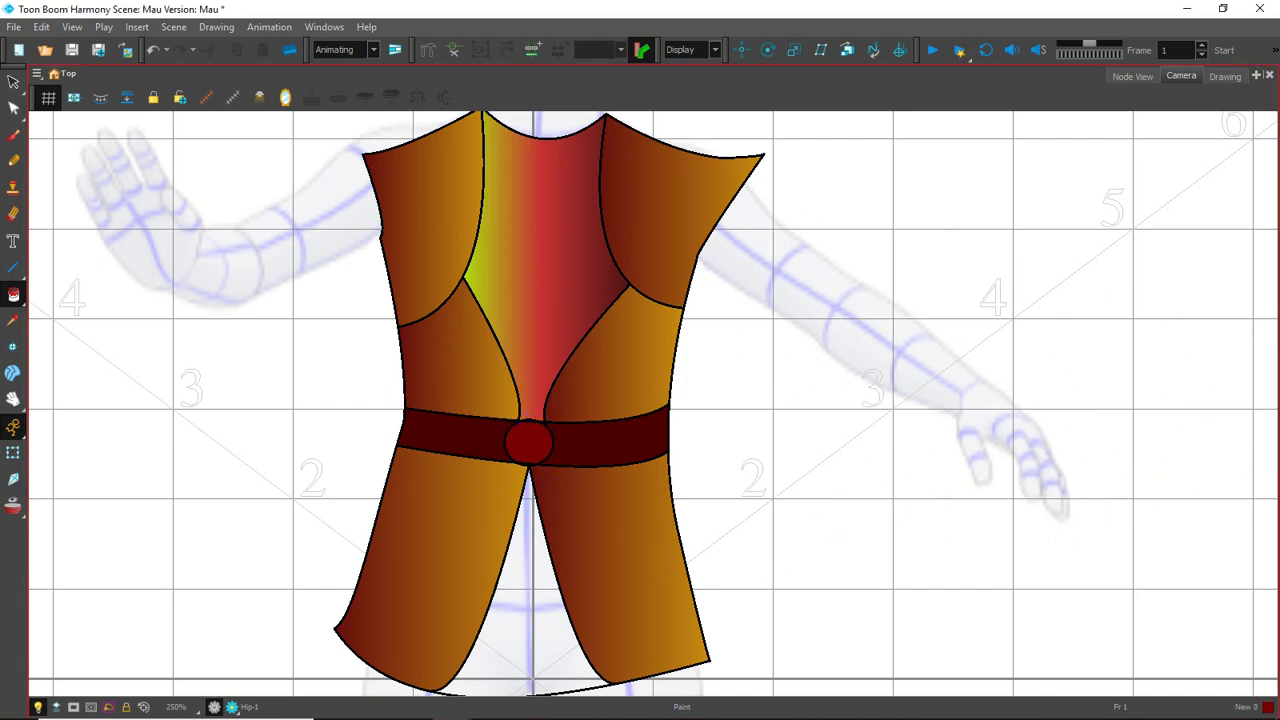
pyautogui.click(525, 570)
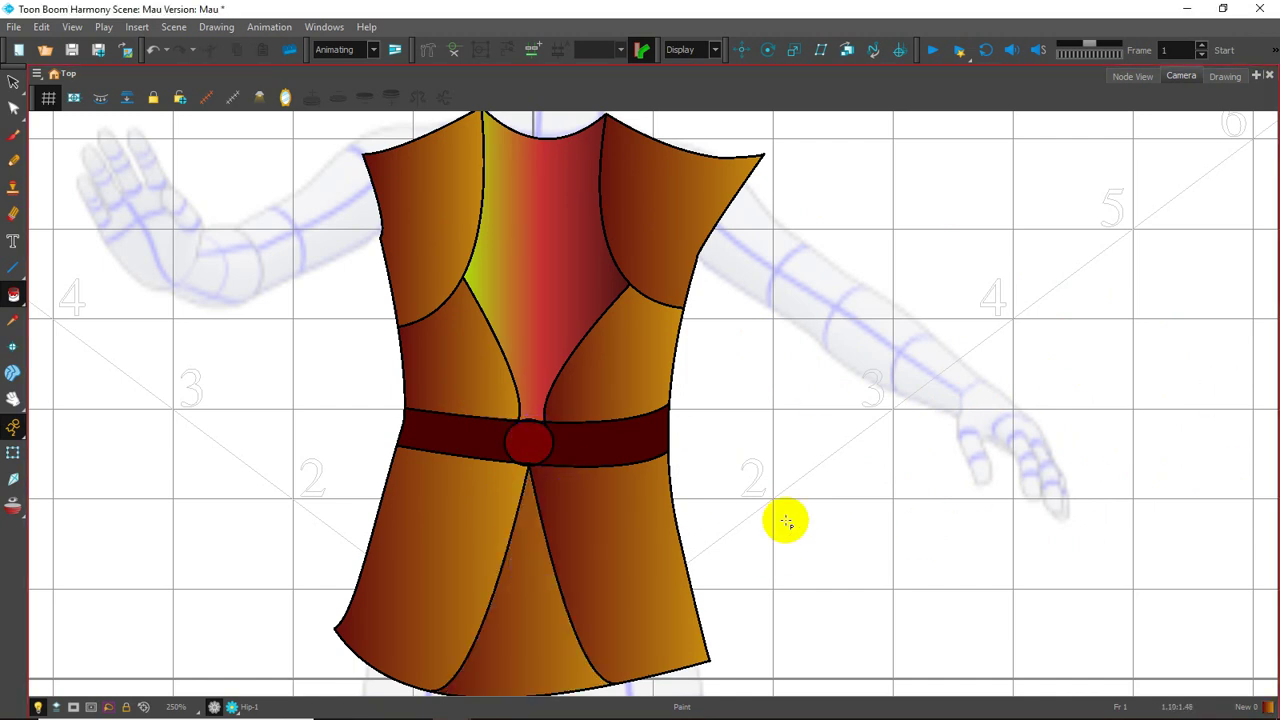
pyautogui.moveTo(584, 320)
pyautogui.mouseDown()
pyautogui.moveTo(566, 362)
pyautogui.moveTo(589, 351)
pyautogui.moveTo(494, 357)
pyautogui.mouseUp()
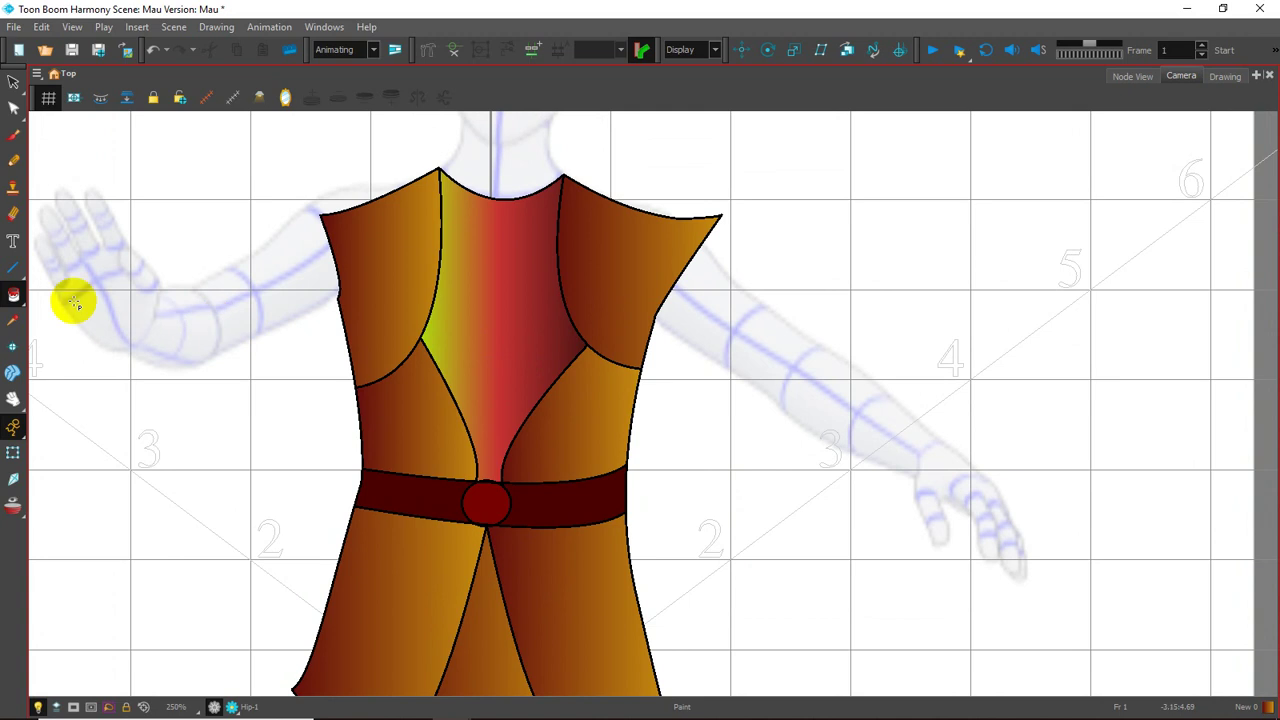
# Zoom in on the right shoulder panel and draw the first rows of orange scale arcs
pyautogui.click(13, 270)
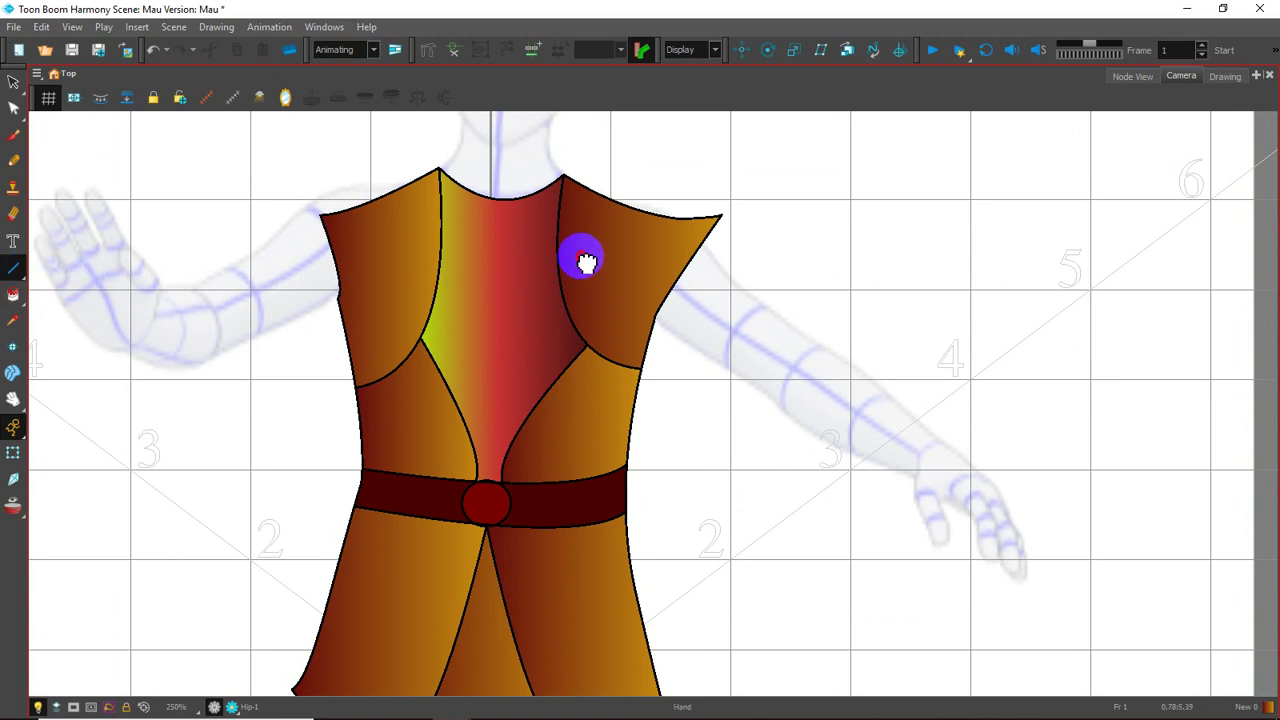
pyautogui.scroll(1, 571, 251)
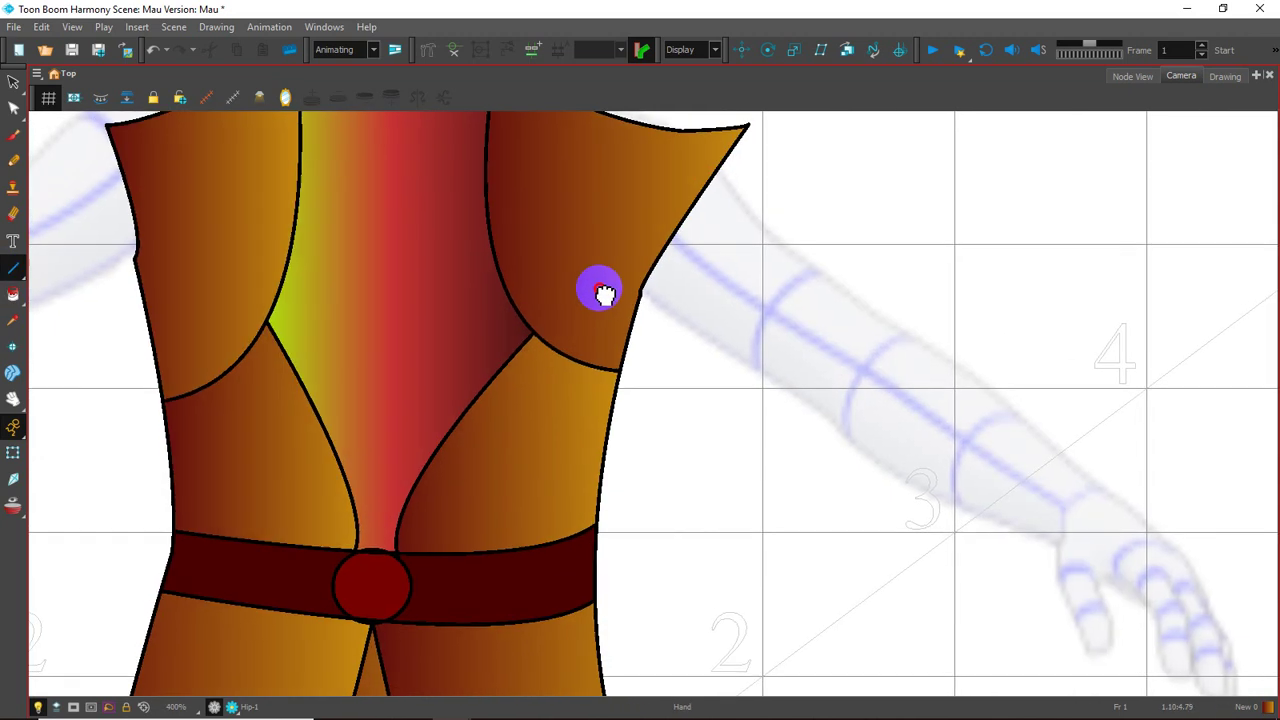
pyautogui.moveTo(600, 286); pyautogui.dragTo(614, 323)
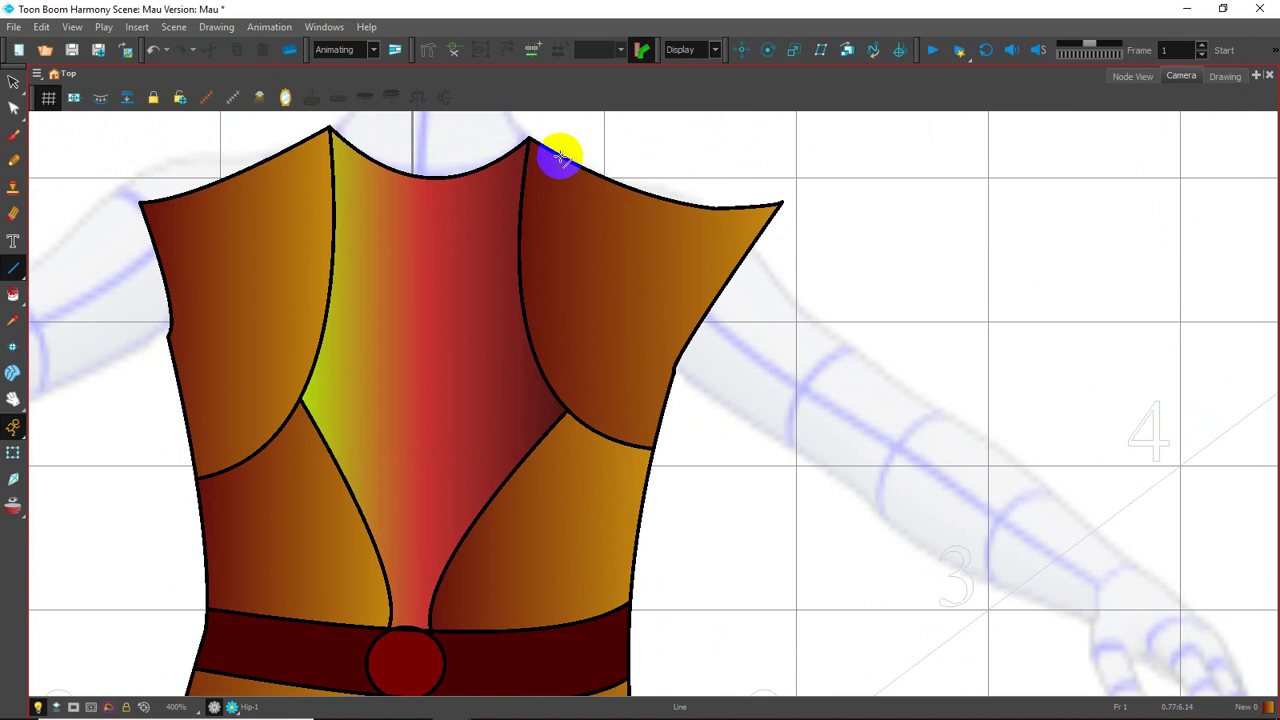
pyautogui.moveTo(561, 153); pyautogui.dragTo(555, 200)
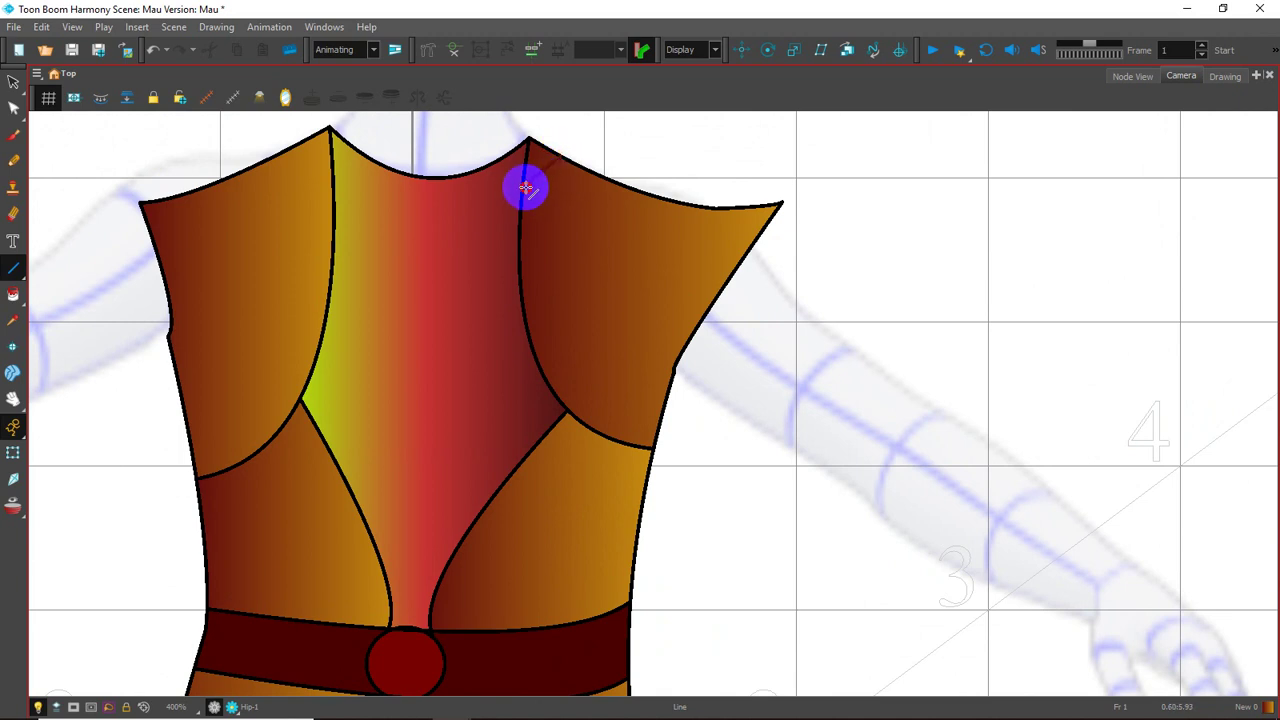
pyautogui.moveTo(565, 193); pyautogui.dragTo(562, 191)
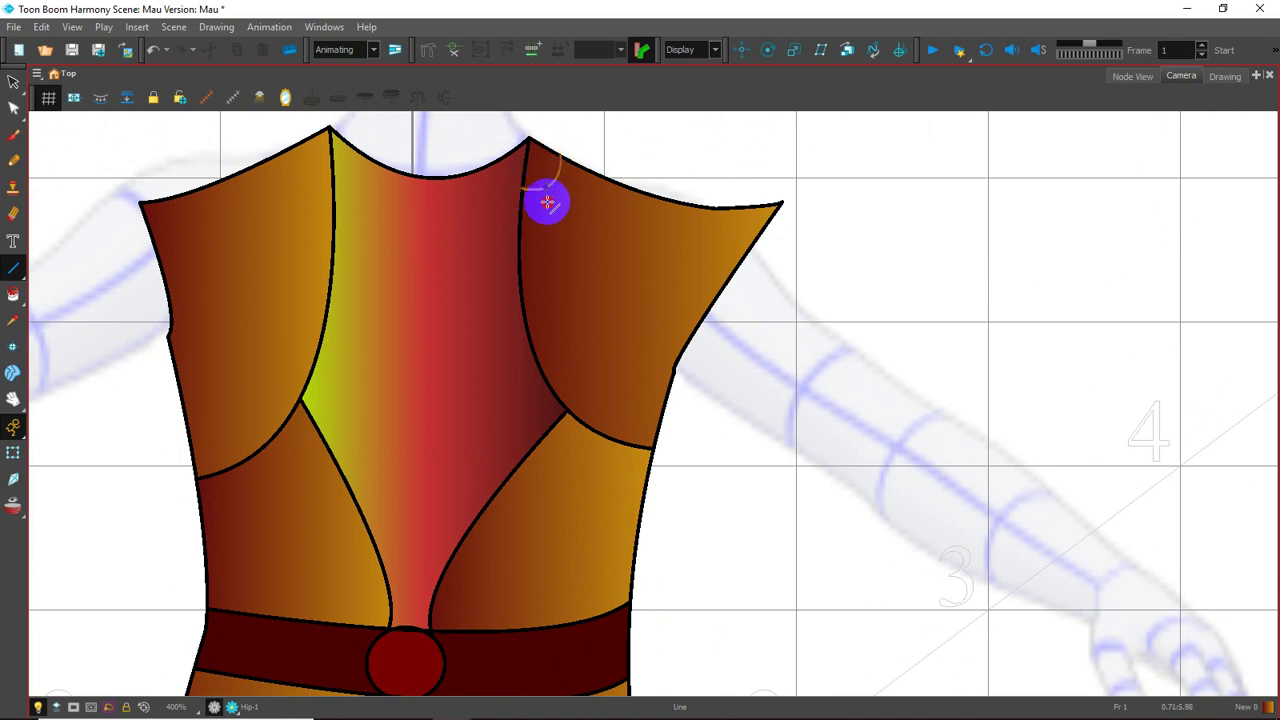
pyautogui.moveTo(520, 234); pyautogui.dragTo(562, 205)
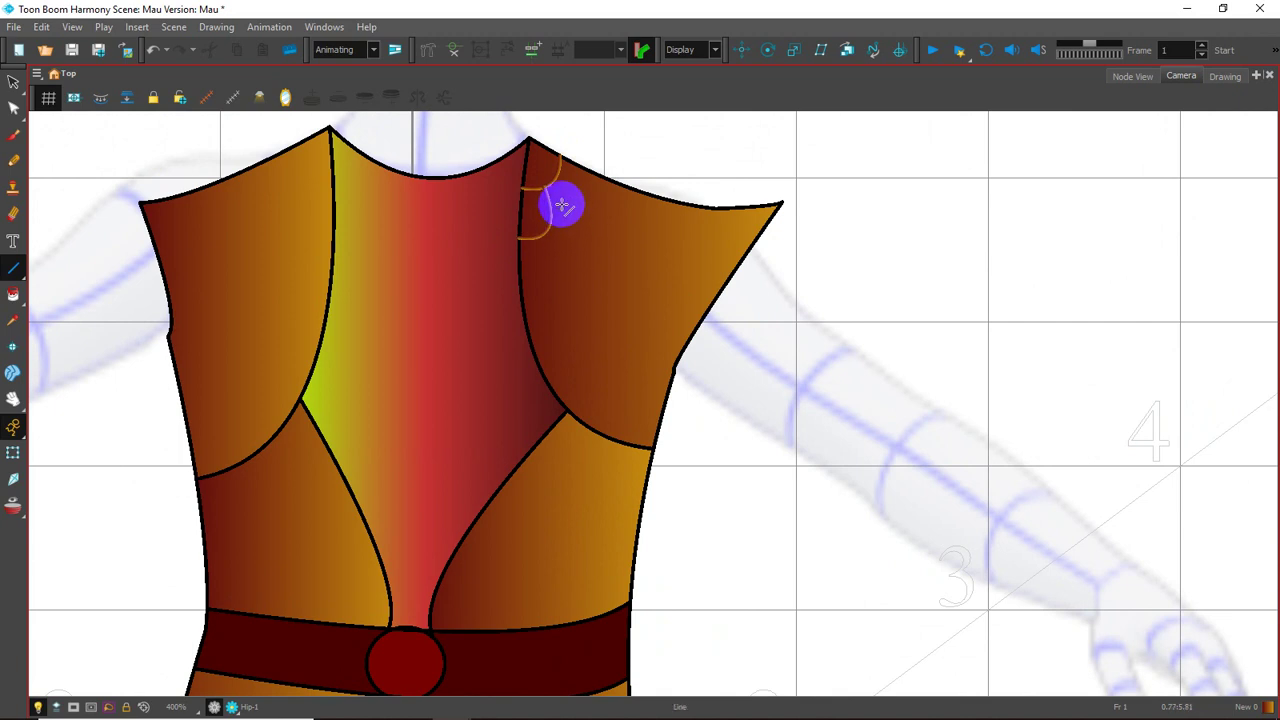
pyautogui.moveTo(552, 206); pyautogui.dragTo(601, 184)
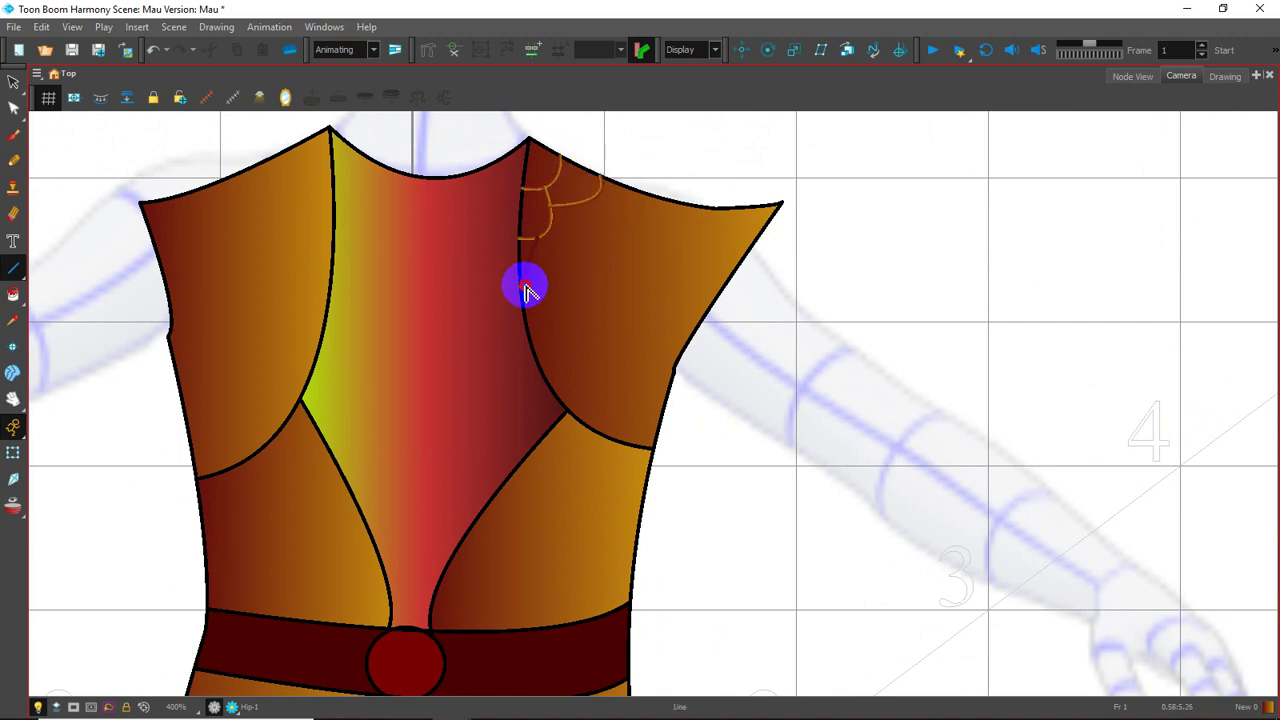
pyautogui.moveTo(528, 290)
pyautogui.mouseDown()
pyautogui.moveTo(574, 214)
pyautogui.moveTo(548, 258)
pyautogui.moveTo(578, 267)
pyautogui.moveTo(583, 256)
pyautogui.mouseUp()
pyautogui.moveTo(630, 189)
pyautogui.mouseDown()
pyautogui.moveTo(608, 238)
pyautogui.moveTo(585, 232)
pyautogui.moveTo(538, 318)
pyautogui.moveTo(571, 329)
pyautogui.mouseUp()
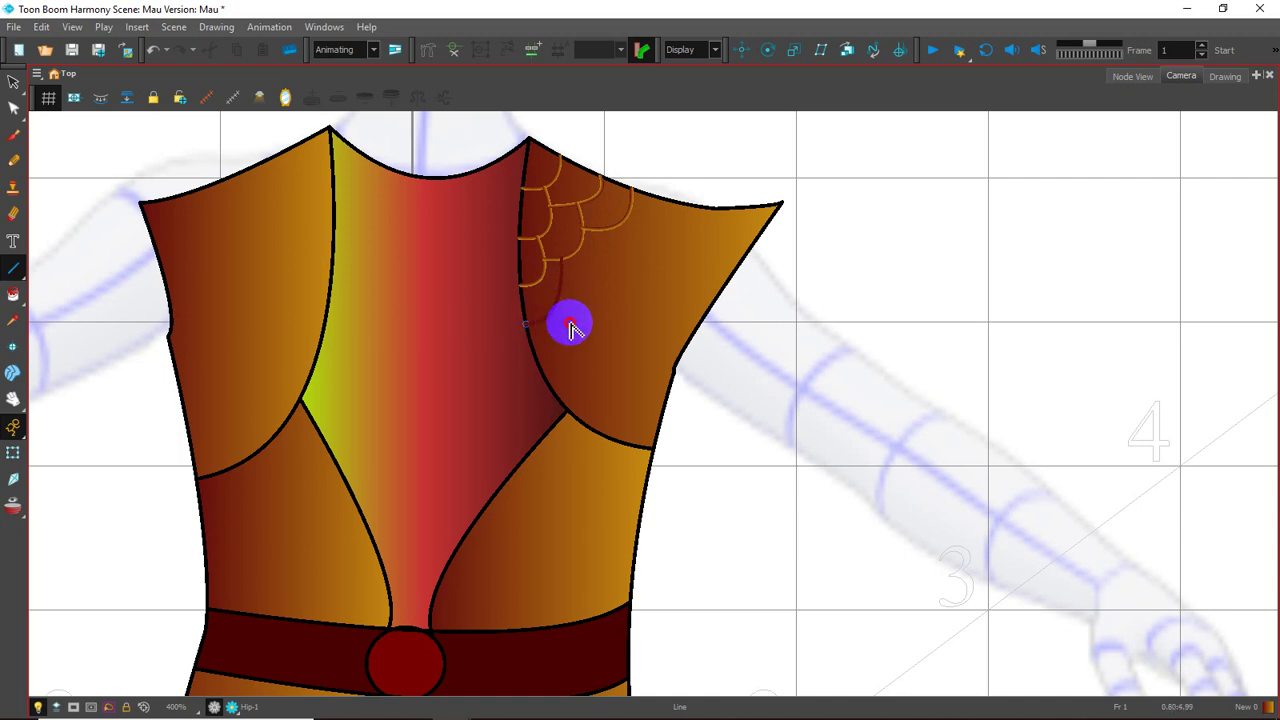
pyautogui.moveTo(608, 228); pyautogui.dragTo(573, 290)
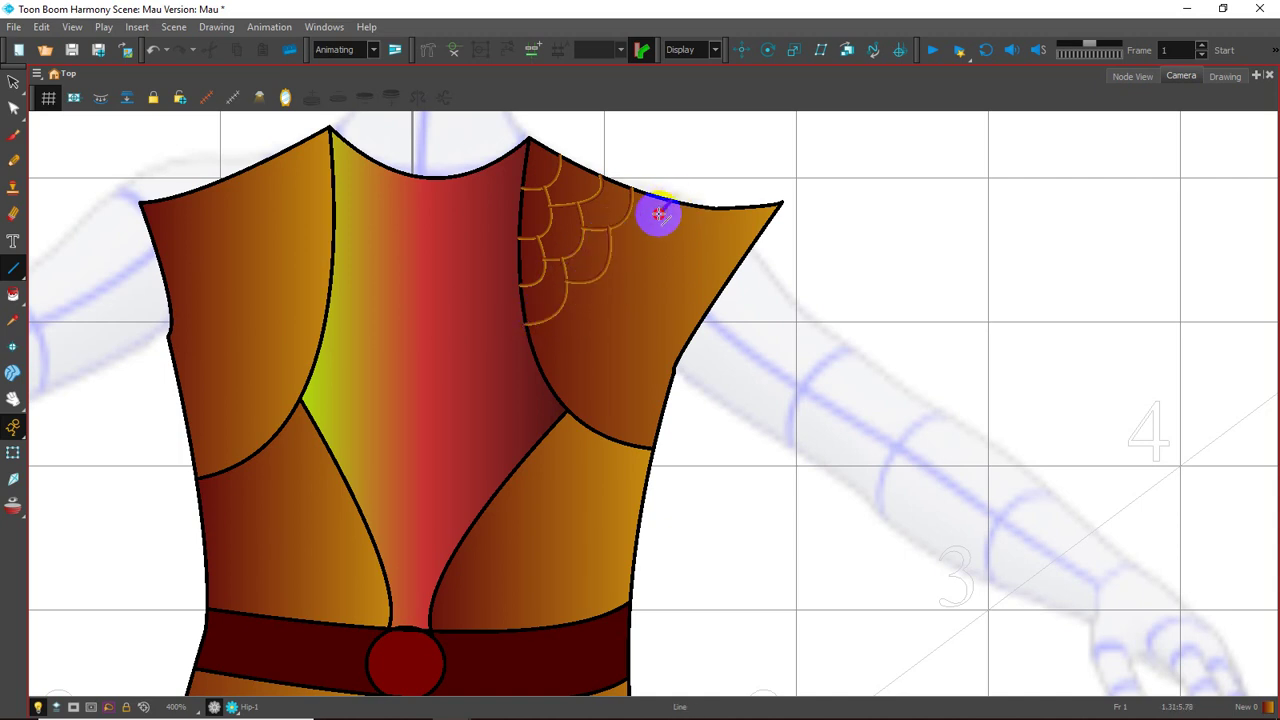
pyautogui.moveTo(623, 223); pyautogui.dragTo(666, 234)
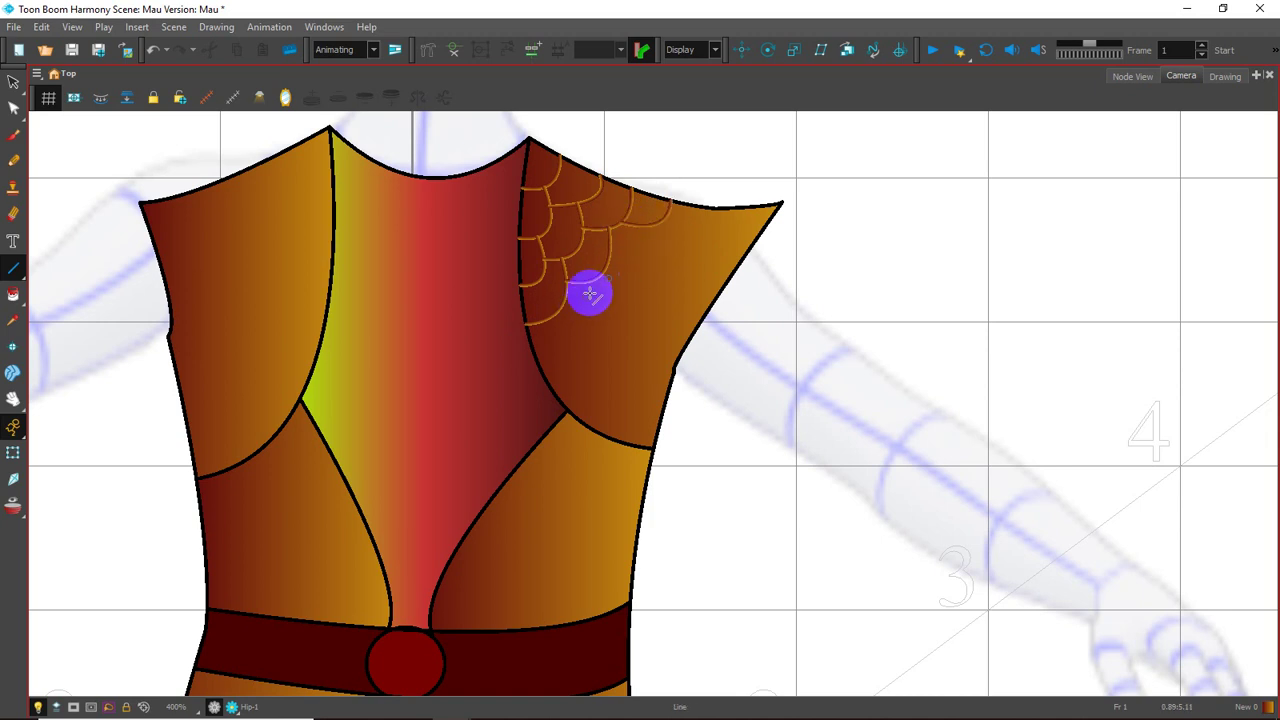
# Add scale arcs across the middle and lower rows of the right shoulder
pyautogui.moveTo(549, 322)
pyautogui.mouseDown()
pyautogui.moveTo(567, 362)
pyautogui.moveTo(534, 357)
pyautogui.mouseUp()
pyautogui.moveTo(591, 292)
pyautogui.mouseDown()
pyautogui.moveTo(557, 334)
pyautogui.moveTo(555, 392)
pyautogui.mouseUp()
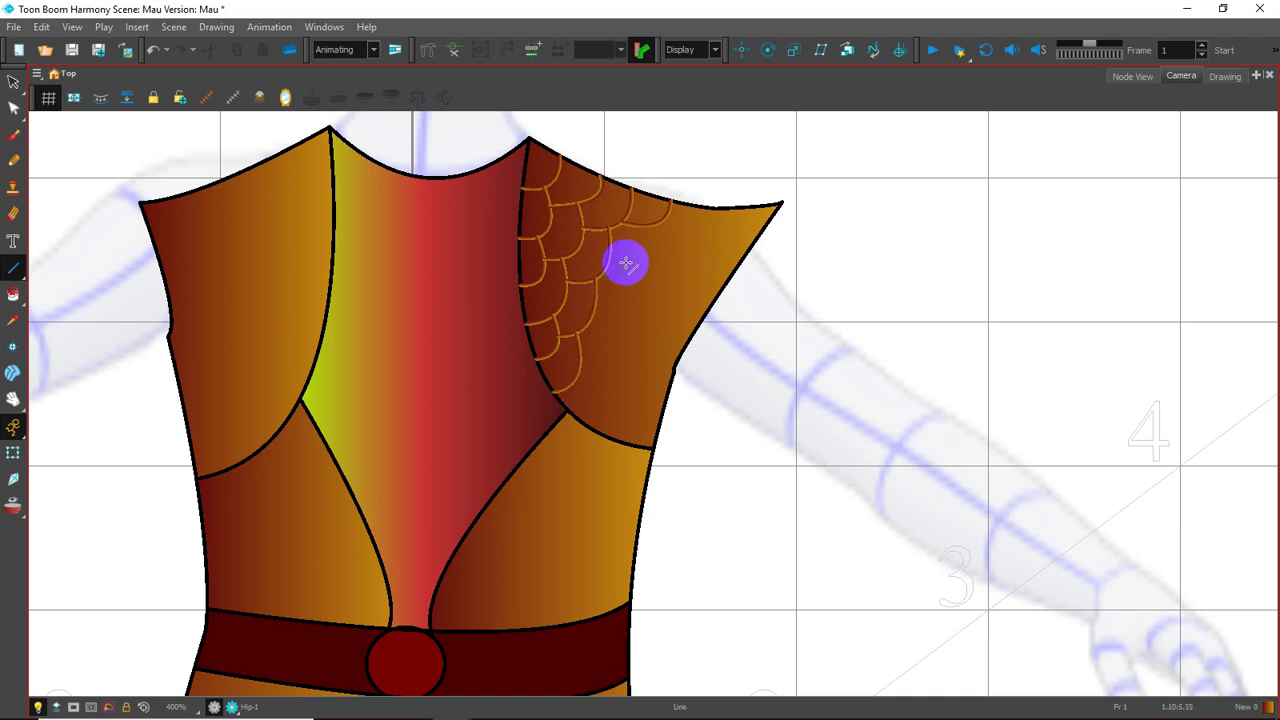
pyautogui.moveTo(652, 228)
pyautogui.mouseDown()
pyautogui.moveTo(626, 266)
pyautogui.moveTo(648, 286)
pyautogui.mouseUp()
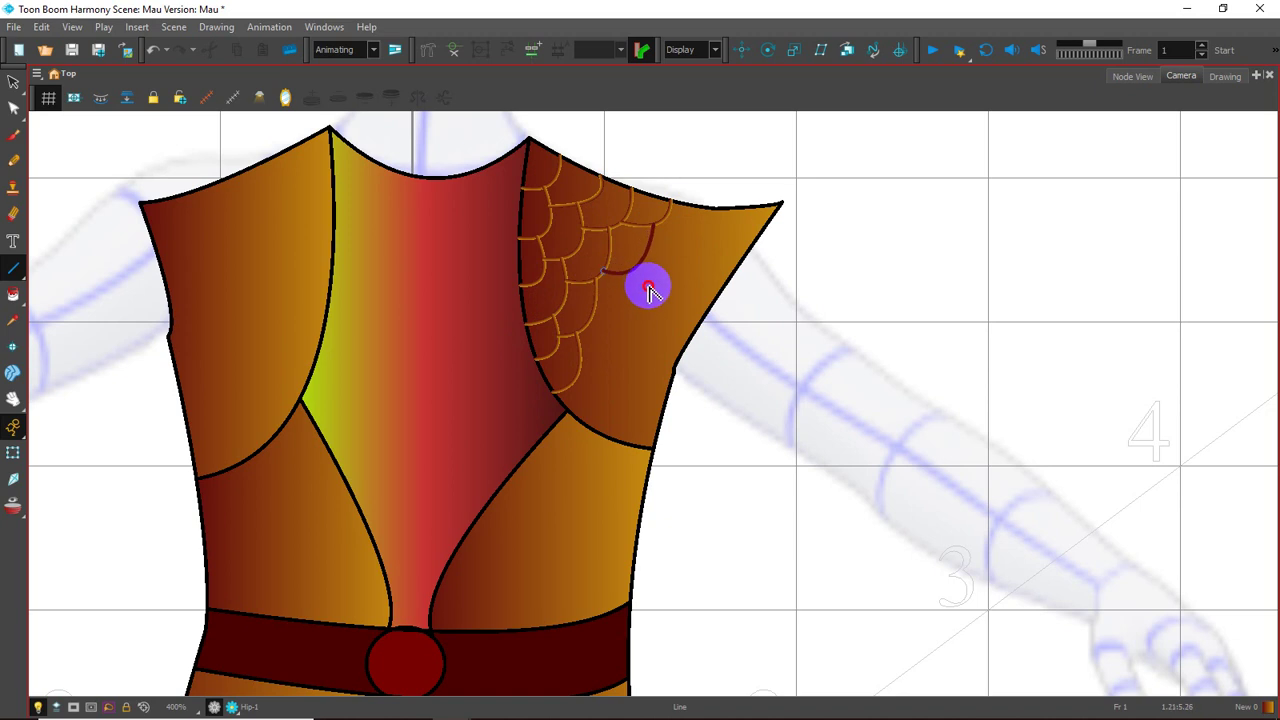
pyautogui.moveTo(694, 218); pyautogui.dragTo(599, 313)
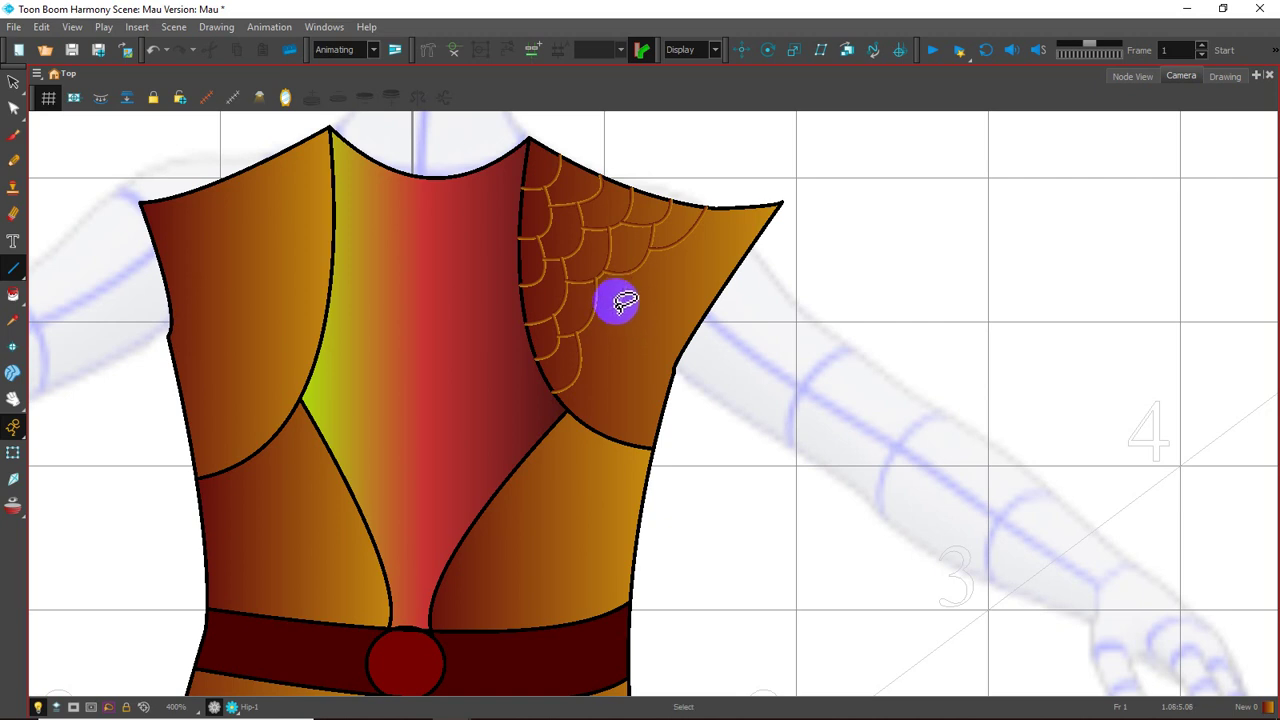
pyautogui.moveTo(632, 273); pyautogui.dragTo(611, 300)
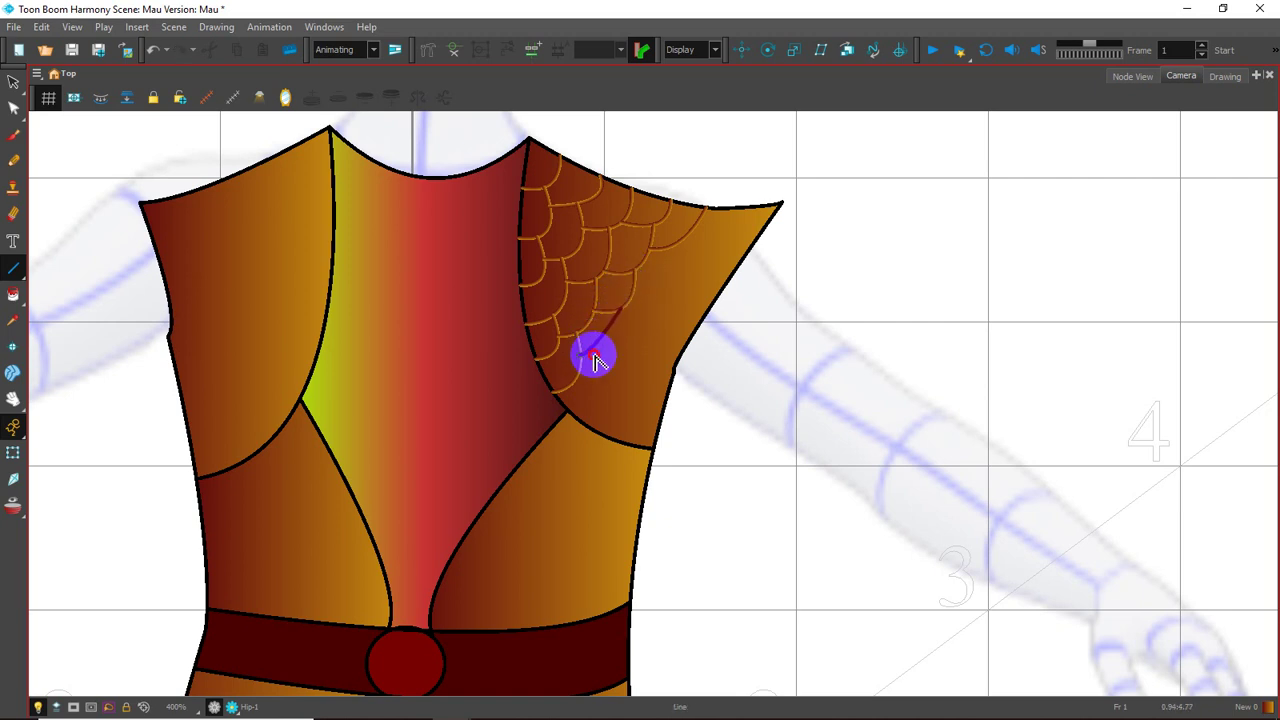
pyautogui.moveTo(597, 353); pyautogui.dragTo(579, 414)
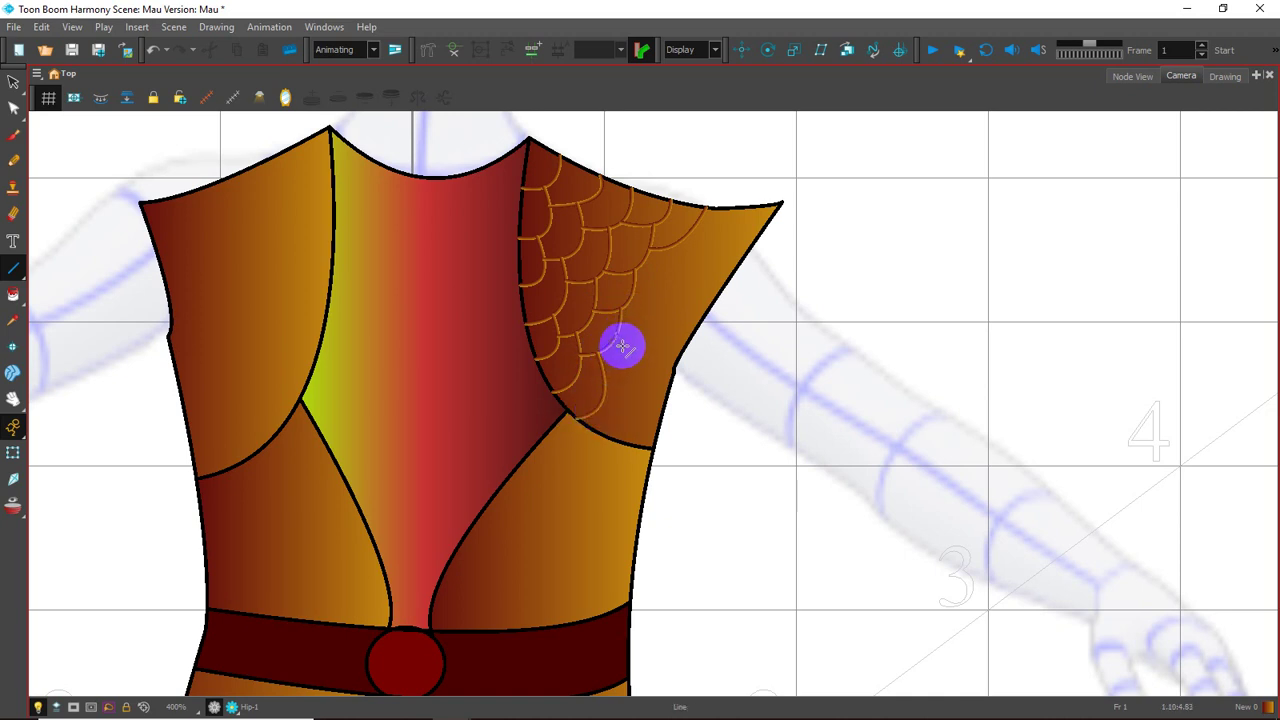
pyautogui.moveTo(617, 335); pyautogui.dragTo(609, 375)
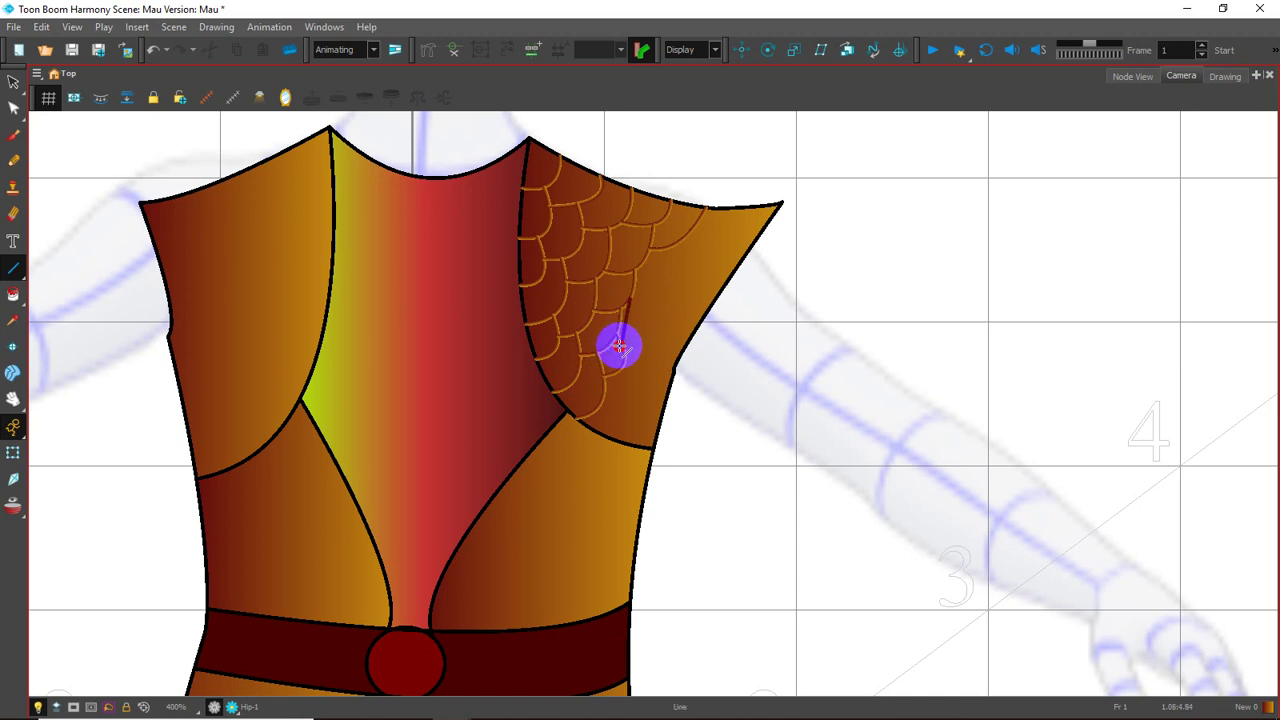
pyautogui.moveTo(667, 248); pyautogui.dragTo(634, 332)
pyautogui.moveTo(692, 229)
pyautogui.mouseDown()
pyautogui.moveTo(675, 277)
pyautogui.moveTo(700, 277)
pyautogui.mouseUp()
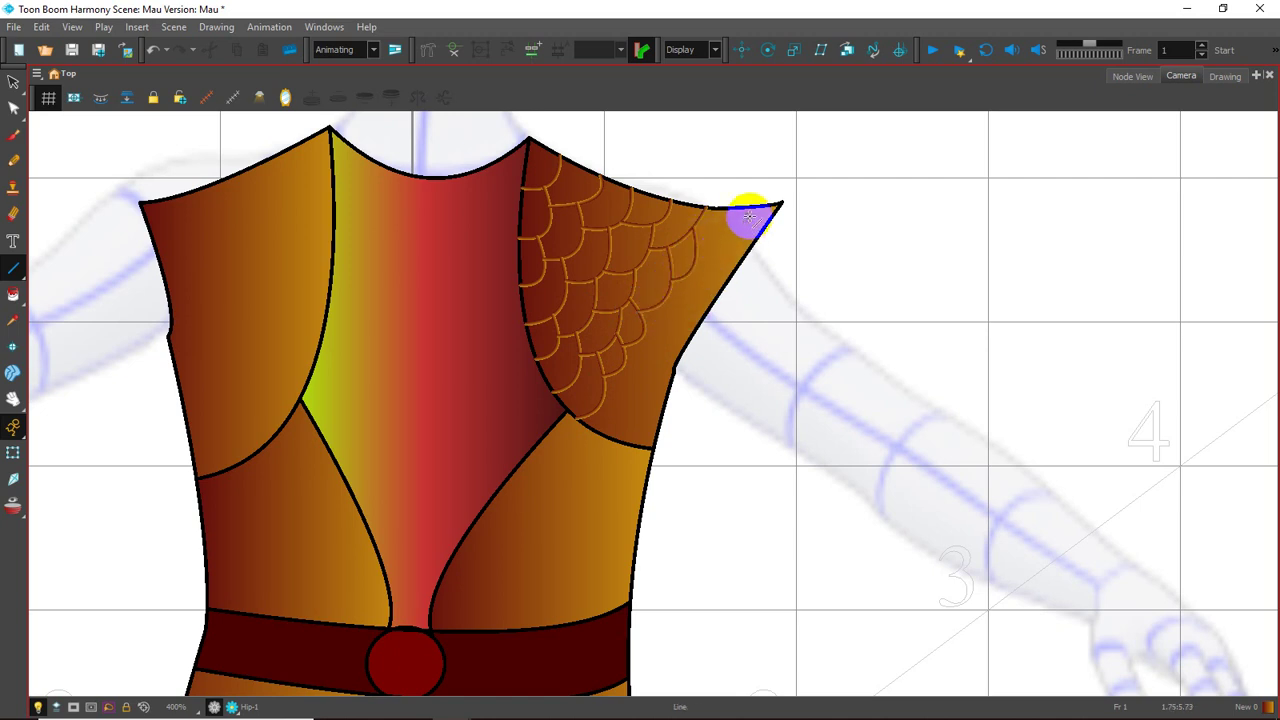
pyautogui.moveTo(748, 212); pyautogui.dragTo(700, 250)
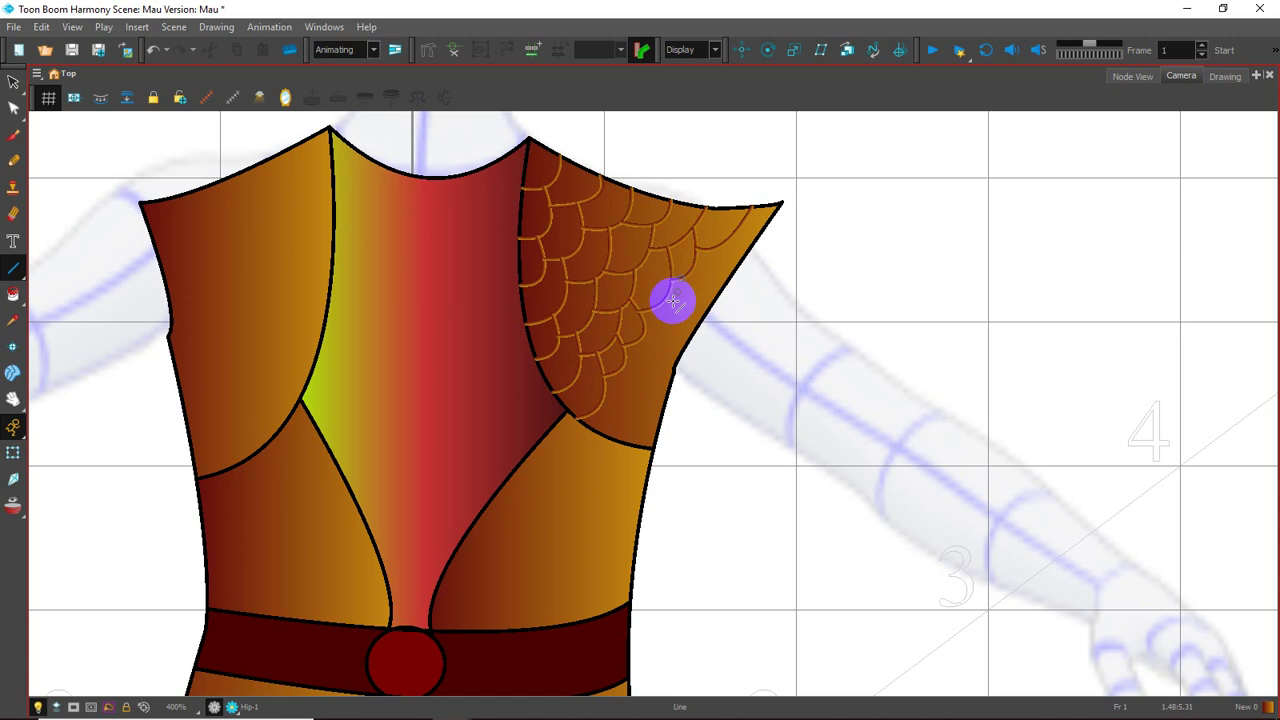
pyautogui.moveTo(625, 370); pyautogui.dragTo(627, 367)
# Finish the right shoulder scales near the shoulder tip and lower edge
pyautogui.hotkey('alt', 's')
pyautogui.hotkey('alt', 's')
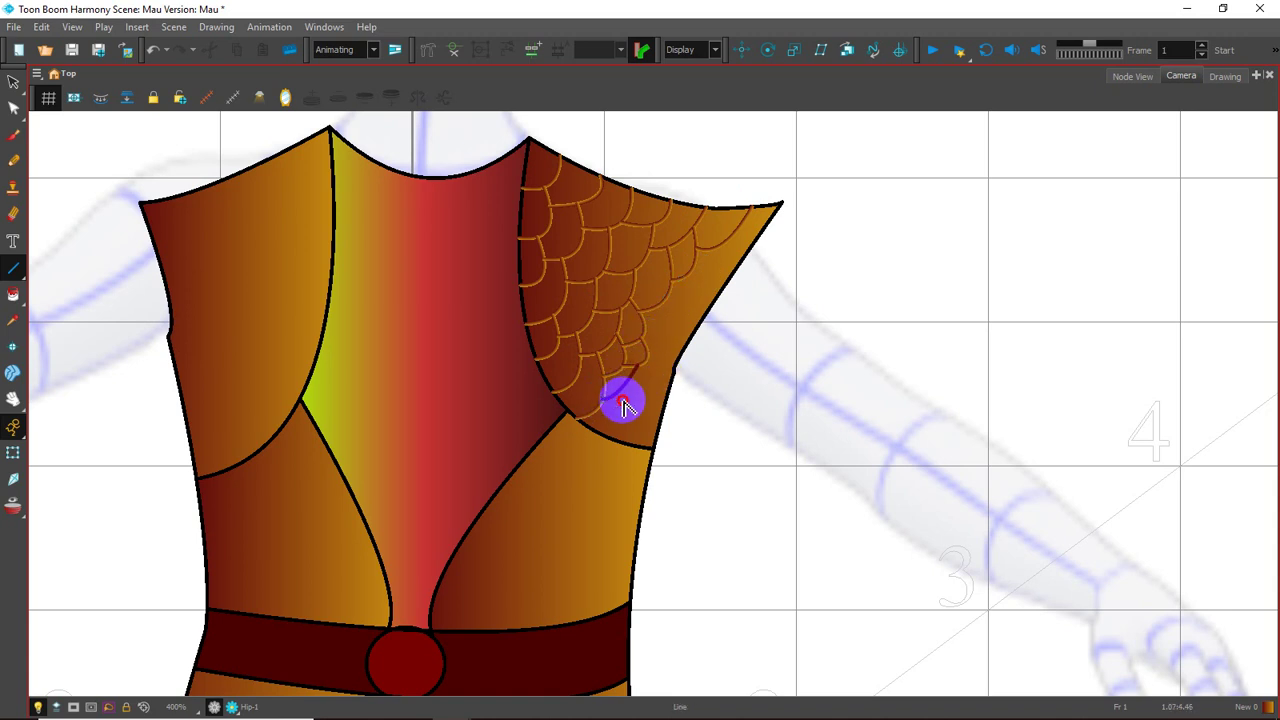
pyautogui.moveTo(621, 409)
pyautogui.mouseDown()
pyautogui.moveTo(600, 429)
pyautogui.moveTo(643, 414)
pyautogui.mouseUp()
pyautogui.moveTo(675, 313)
pyautogui.mouseDown()
pyautogui.moveTo(649, 346)
pyautogui.moveTo(674, 343)
pyautogui.moveTo(701, 281)
pyautogui.mouseUp()
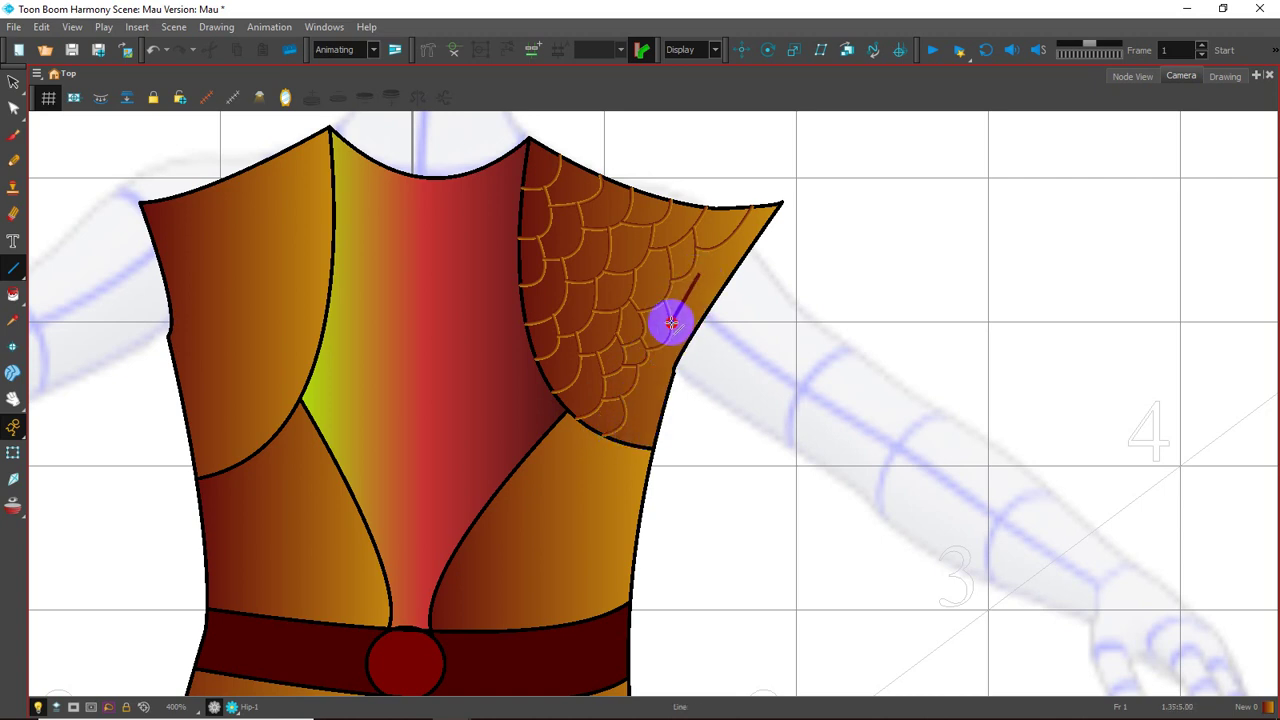
pyautogui.hotkey('alt', '6')
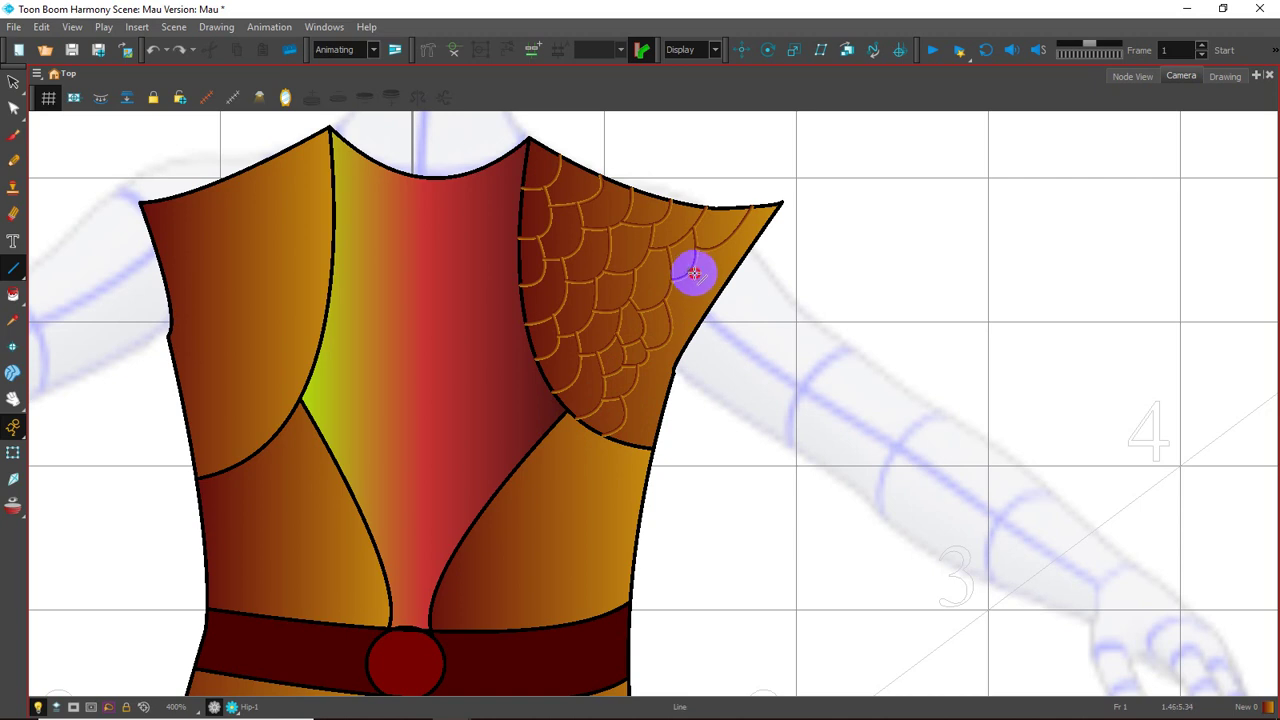
pyautogui.click(733, 258)
pyautogui.moveTo(722, 246)
pyautogui.mouseDown()
pyautogui.moveTo(686, 286)
pyautogui.moveTo(706, 289)
pyautogui.moveTo(700, 300)
pyautogui.mouseUp()
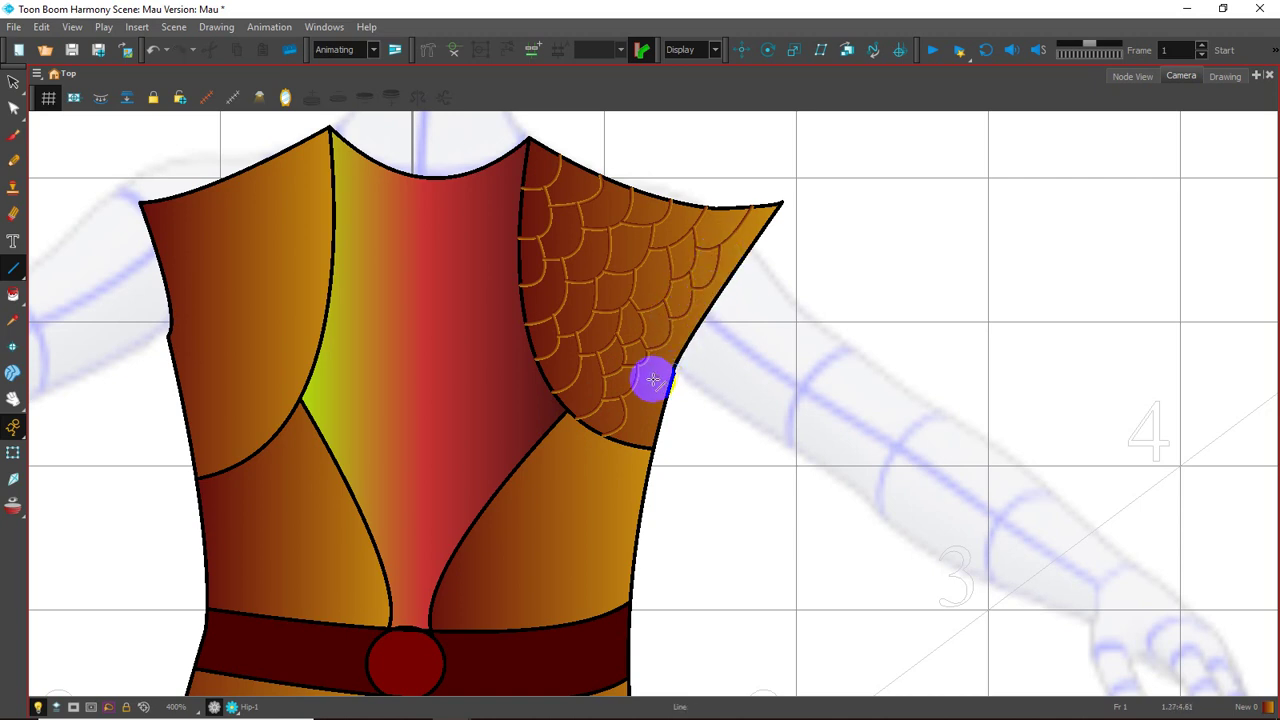
pyautogui.moveTo(639, 381); pyautogui.dragTo(642, 438)
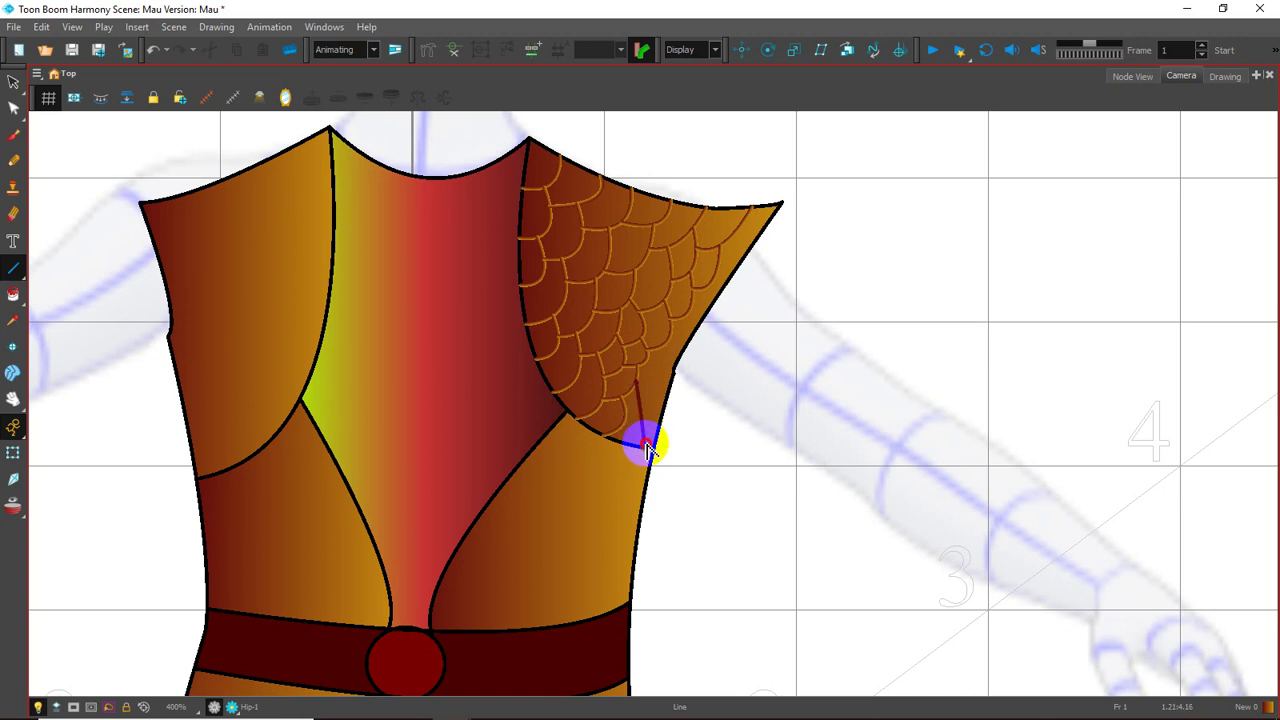
pyautogui.moveTo(663, 343)
pyautogui.mouseDown()
pyautogui.moveTo(660, 400)
pyautogui.moveTo(666, 377)
pyautogui.mouseUp()
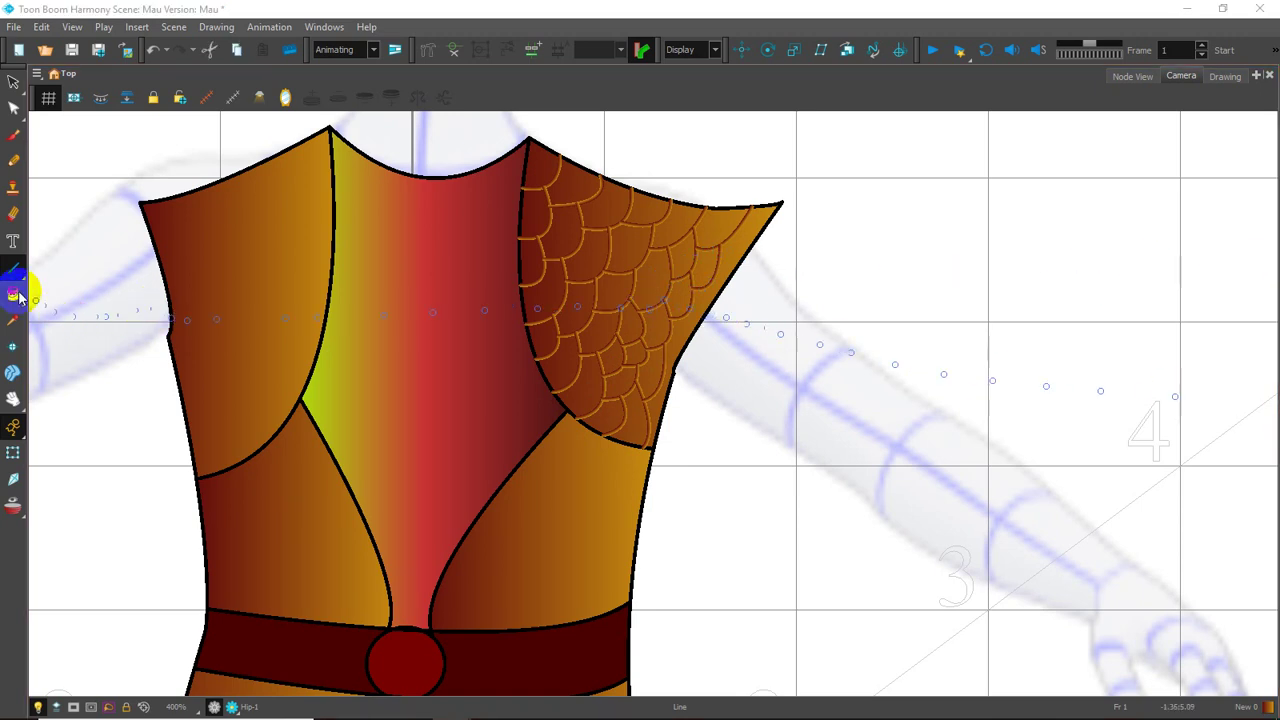
# Paint the right-shoulder scales with the dark-brown-to-orange gradient and recentre the torso in view
pyautogui.click(13, 295)
pyautogui.moveTo(601, 306)
pyautogui.mouseDown()
pyautogui.moveTo(543, 297)
pyautogui.moveTo(560, 243)
pyautogui.moveTo(541, 224)
pyautogui.moveTo(571, 186)
pyautogui.moveTo(543, 171)
pyautogui.moveTo(534, 251)
pyautogui.moveTo(589, 251)
pyautogui.moveTo(600, 209)
pyautogui.moveTo(623, 249)
pyautogui.moveTo(546, 337)
pyautogui.moveTo(563, 363)
pyautogui.moveTo(599, 334)
pyautogui.moveTo(611, 289)
pyautogui.moveTo(657, 266)
pyautogui.moveTo(666, 223)
pyautogui.moveTo(650, 213)
pyautogui.moveTo(709, 229)
pyautogui.moveTo(703, 266)
pyautogui.moveTo(731, 249)
pyautogui.moveTo(657, 326)
pyautogui.moveTo(631, 403)
pyautogui.moveTo(631, 363)
pyautogui.moveTo(590, 380)
pyautogui.mouseUp()
pyautogui.press('space')
pyautogui.moveTo(449, 337)
pyautogui.mouseDown()
pyautogui.moveTo(546, 357)
pyautogui.moveTo(560, 320)
pyautogui.moveTo(556, 342)
pyautogui.moveTo(543, 320)
pyautogui.mouseUp()
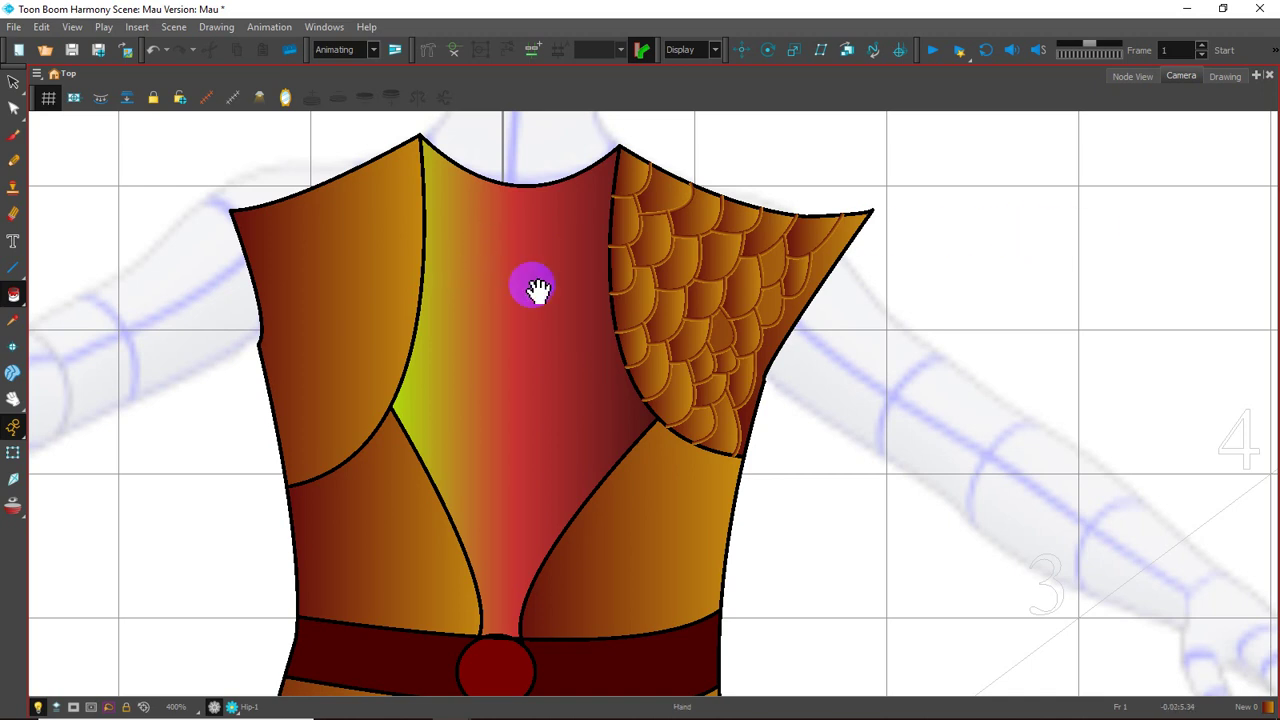
pyautogui.moveTo(517, 300); pyautogui.dragTo(527, 324)
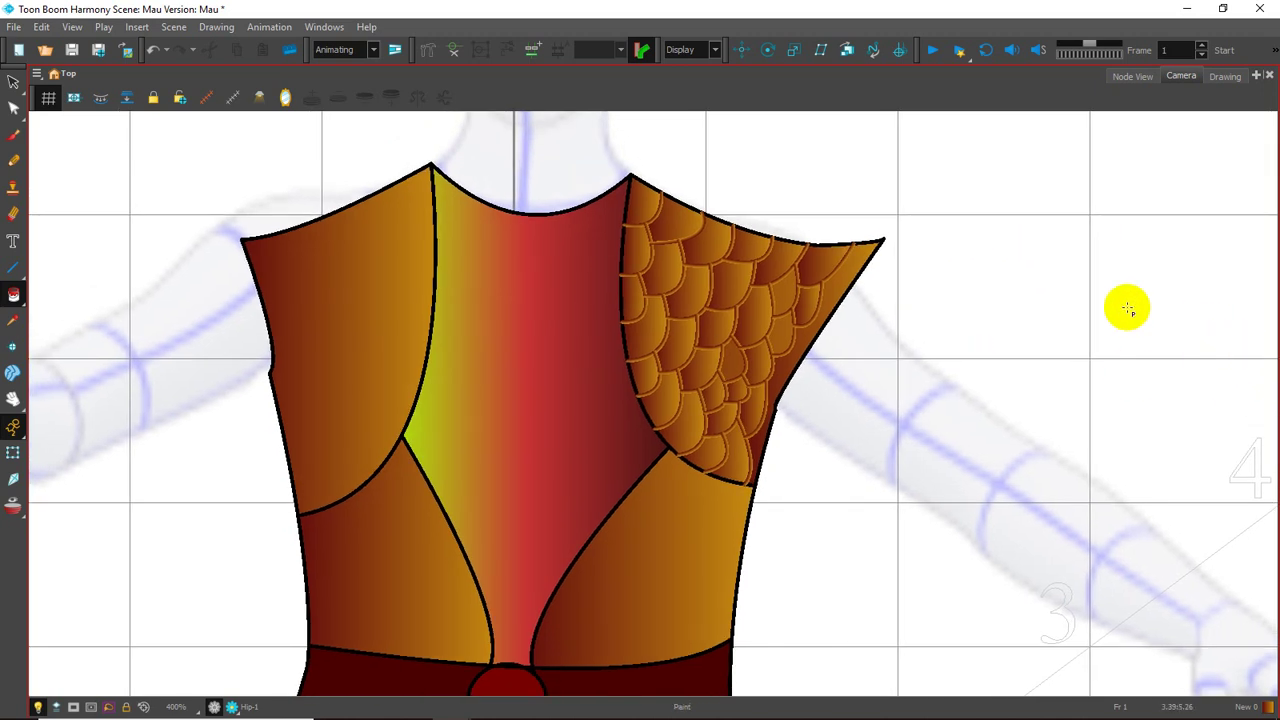
# Draw the first scale curves across the upper and middle left shoulder panel
pyautogui.click(8, 270)
pyautogui.moveTo(397, 183)
pyautogui.mouseDown()
pyautogui.moveTo(435, 212)
pyautogui.moveTo(432, 259)
pyautogui.mouseUp()
pyautogui.moveTo(363, 204)
pyautogui.mouseDown()
pyautogui.moveTo(432, 264)
pyautogui.moveTo(420, 348)
pyautogui.moveTo(400, 350)
pyautogui.mouseUp()
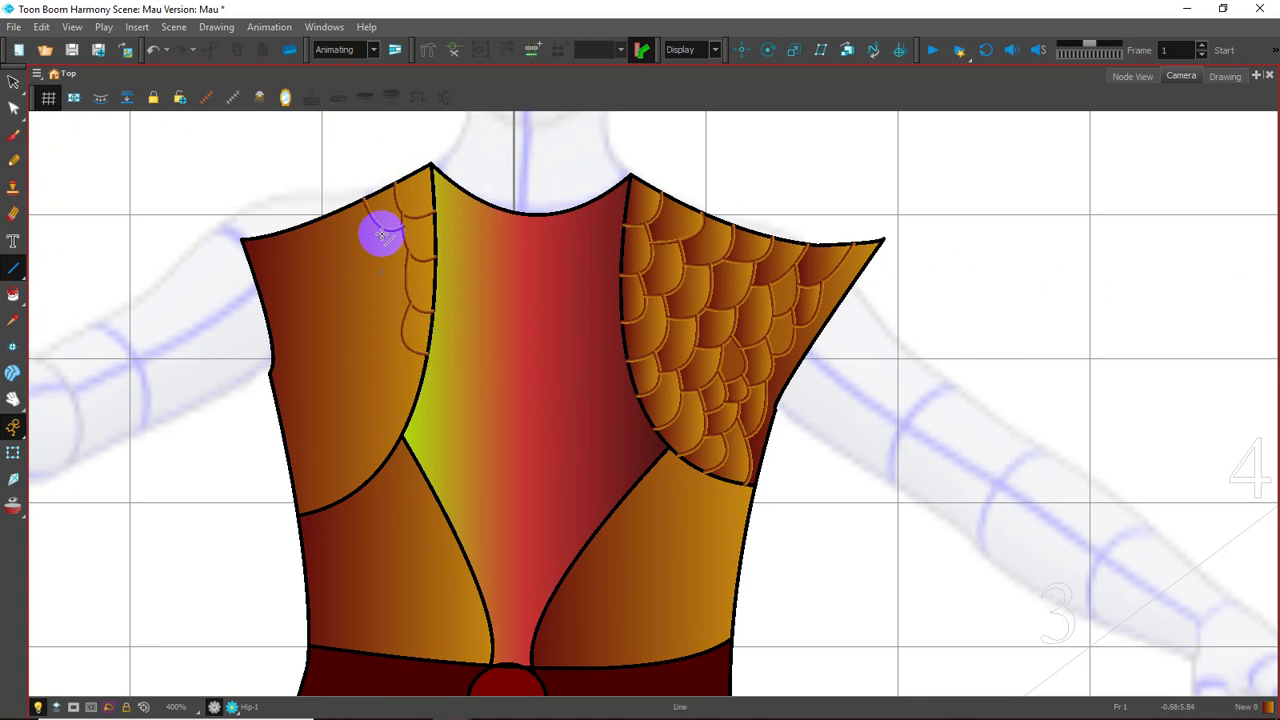
pyautogui.moveTo(393, 247)
pyautogui.mouseDown()
pyautogui.moveTo(400, 266)
pyautogui.moveTo(377, 266)
pyautogui.mouseUp()
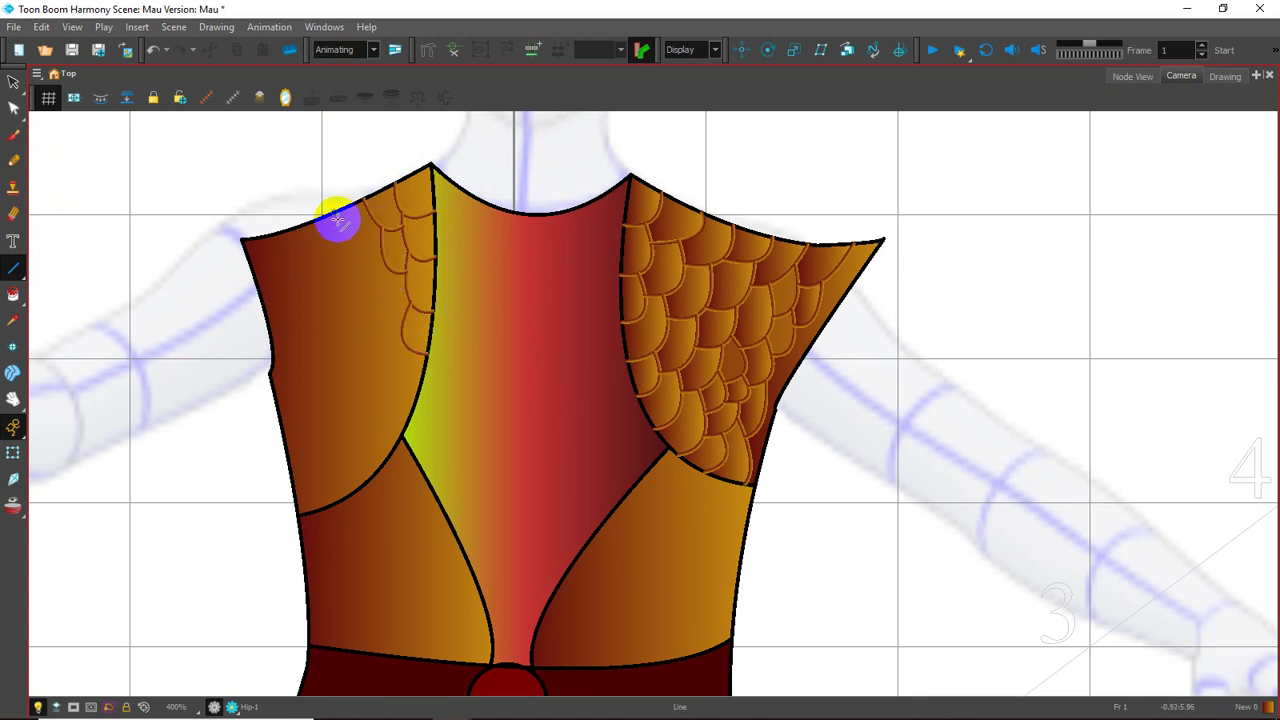
pyautogui.moveTo(351, 224)
pyautogui.mouseDown()
pyautogui.moveTo(377, 246)
pyautogui.moveTo(403, 311)
pyautogui.moveTo(363, 320)
pyautogui.moveTo(405, 388)
pyautogui.moveTo(336, 494)
pyautogui.moveTo(320, 474)
pyautogui.moveTo(370, 404)
pyautogui.moveTo(352, 434)
pyautogui.moveTo(314, 423)
pyautogui.moveTo(380, 334)
pyautogui.moveTo(390, 362)
pyautogui.moveTo(371, 366)
pyautogui.mouseUp()
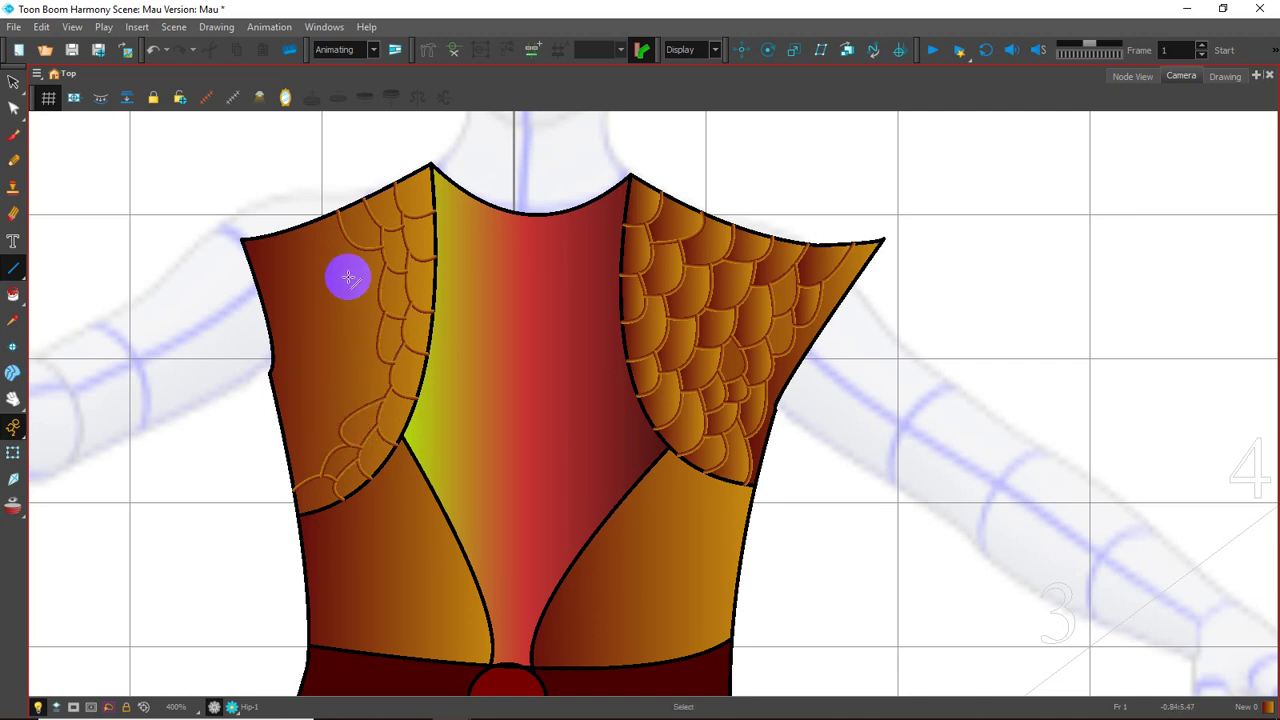
pyautogui.moveTo(354, 249)
pyautogui.mouseDown()
pyautogui.moveTo(381, 288)
pyautogui.moveTo(357, 294)
pyautogui.mouseUp()
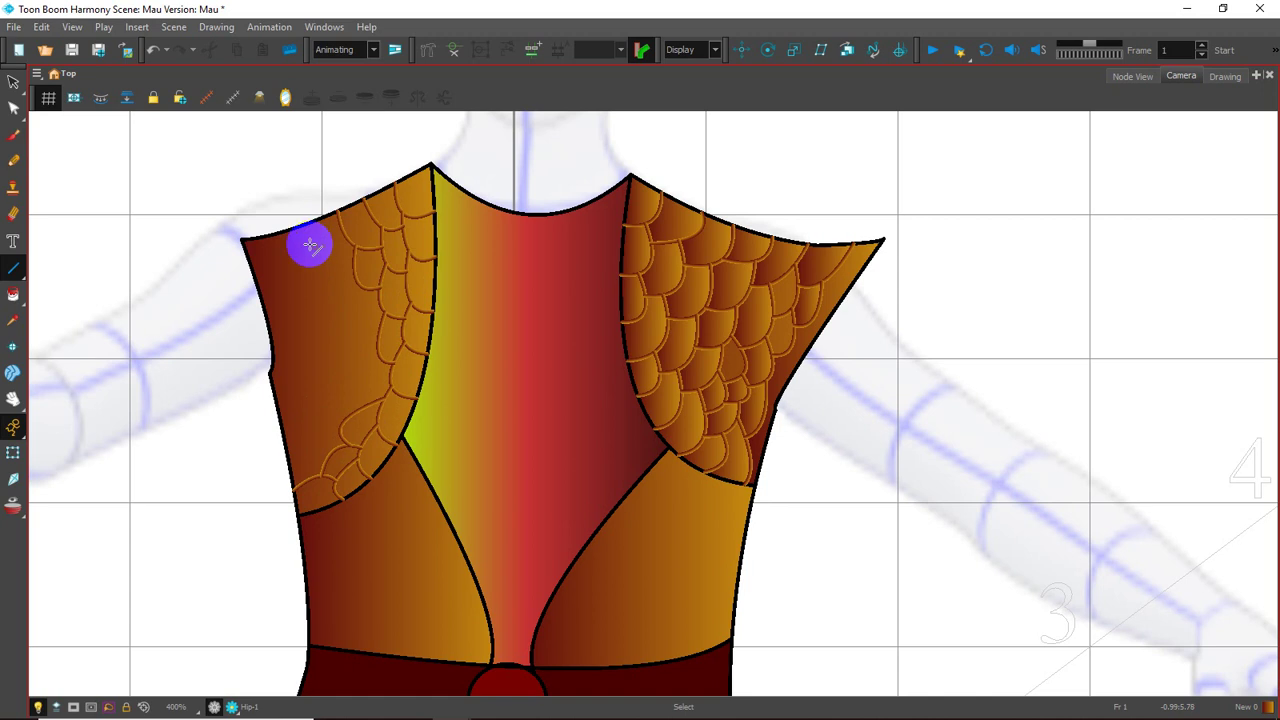
pyautogui.moveTo(311, 226)
pyautogui.mouseDown()
pyautogui.moveTo(337, 249)
pyautogui.moveTo(380, 352)
pyautogui.moveTo(352, 401)
pyautogui.moveTo(366, 377)
pyautogui.mouseUp()
pyautogui.moveTo(380, 353); pyautogui.dragTo(374, 389)
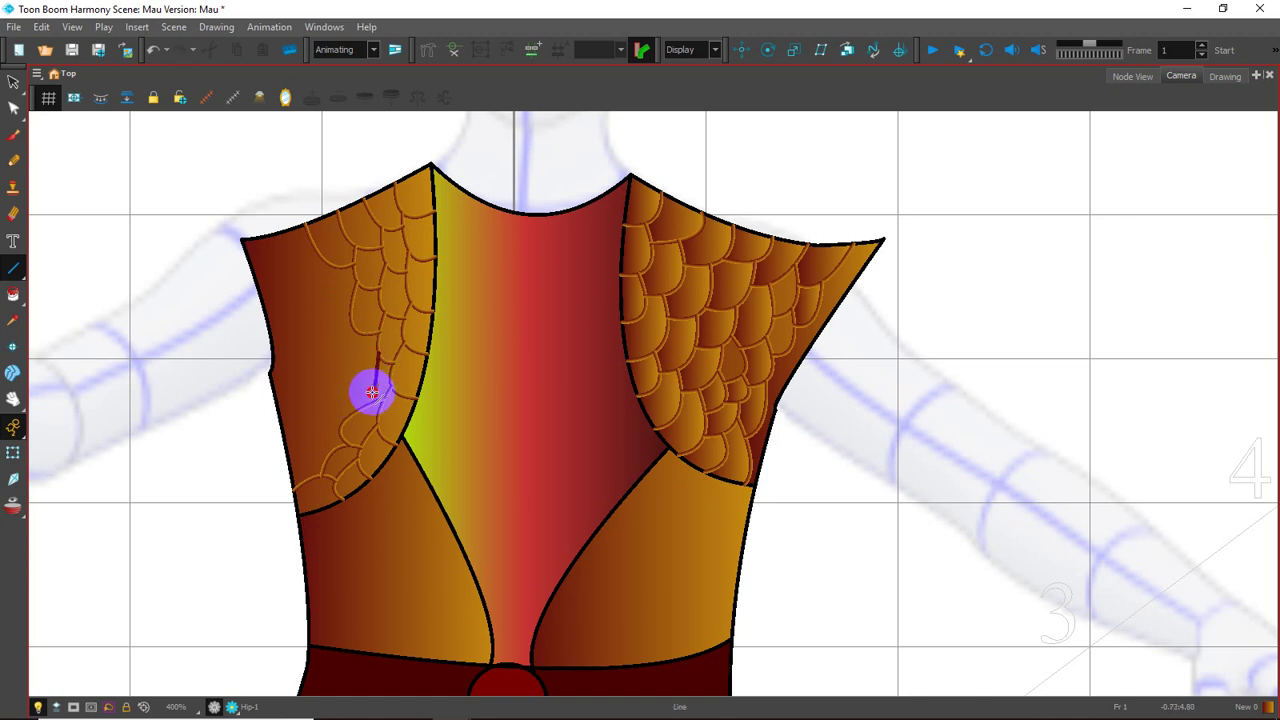
pyautogui.moveTo(354, 330); pyautogui.dragTo(345, 372)
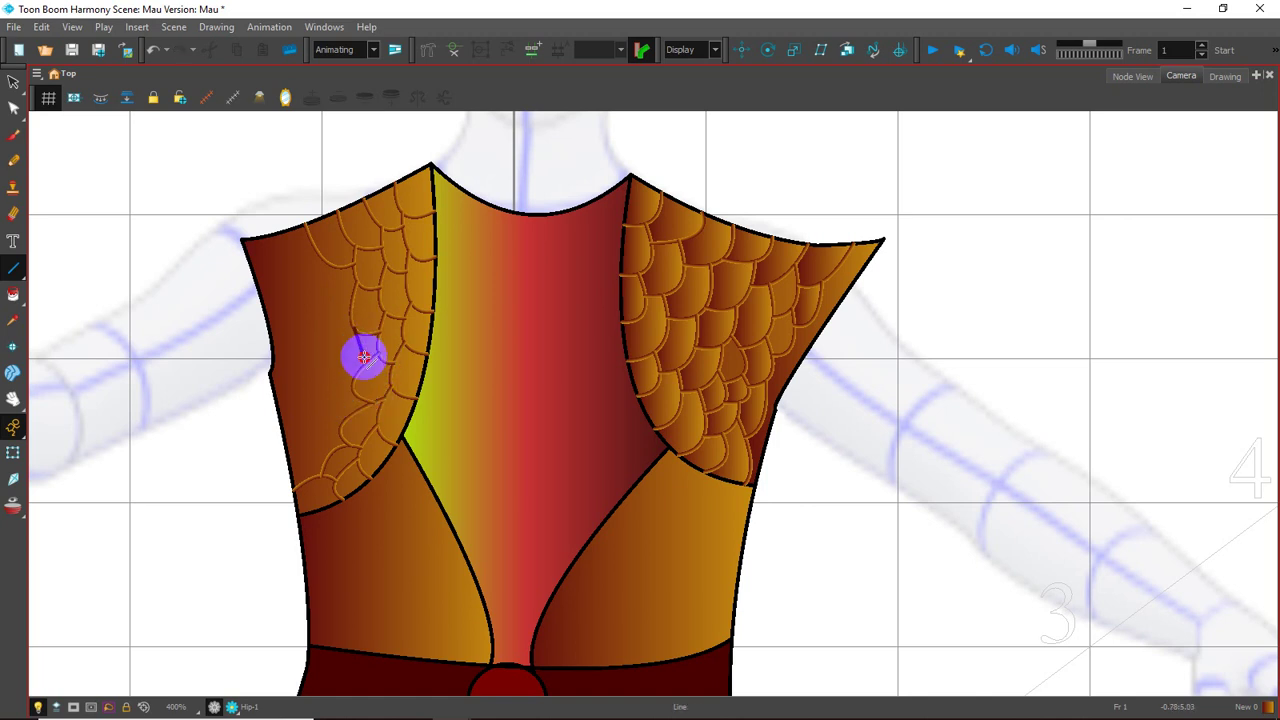
# Add scale curves on the upper-left shoulder, discarding a stray short curve
pyautogui.hotkey('alt', 's')
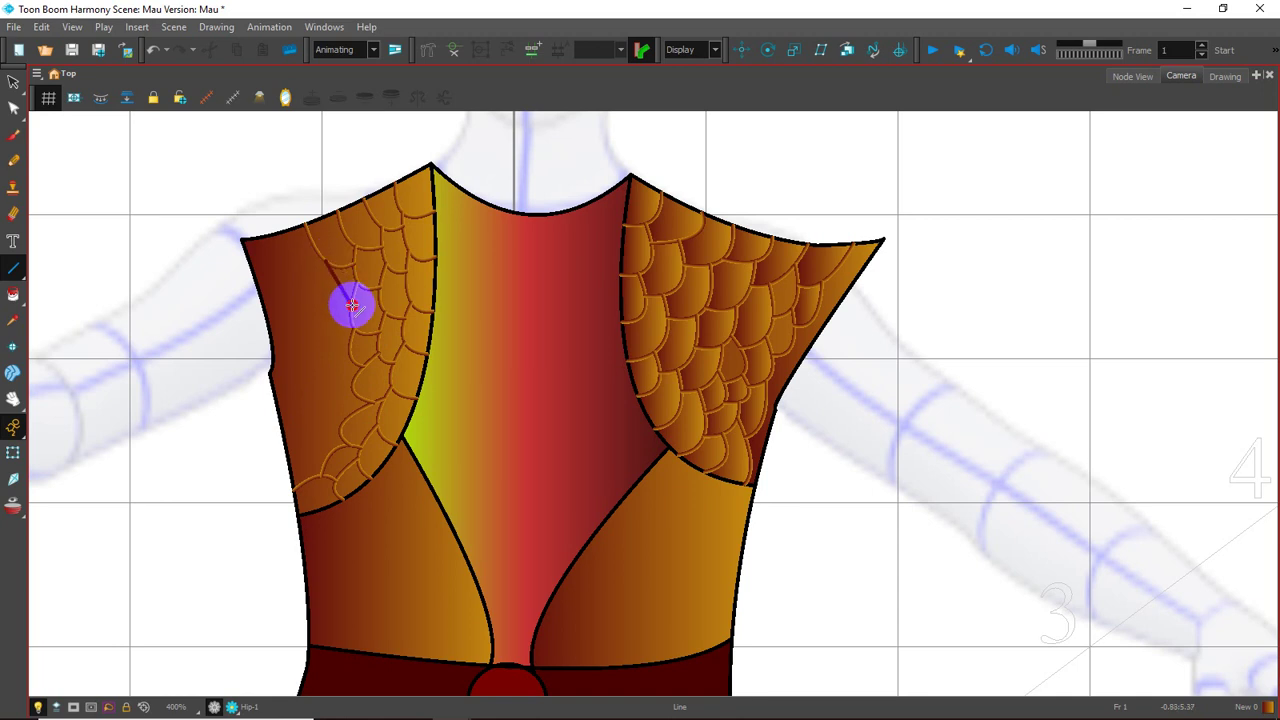
pyautogui.hotkey('alt', 's')
pyautogui.moveTo(276, 237); pyautogui.dragTo(313, 292)
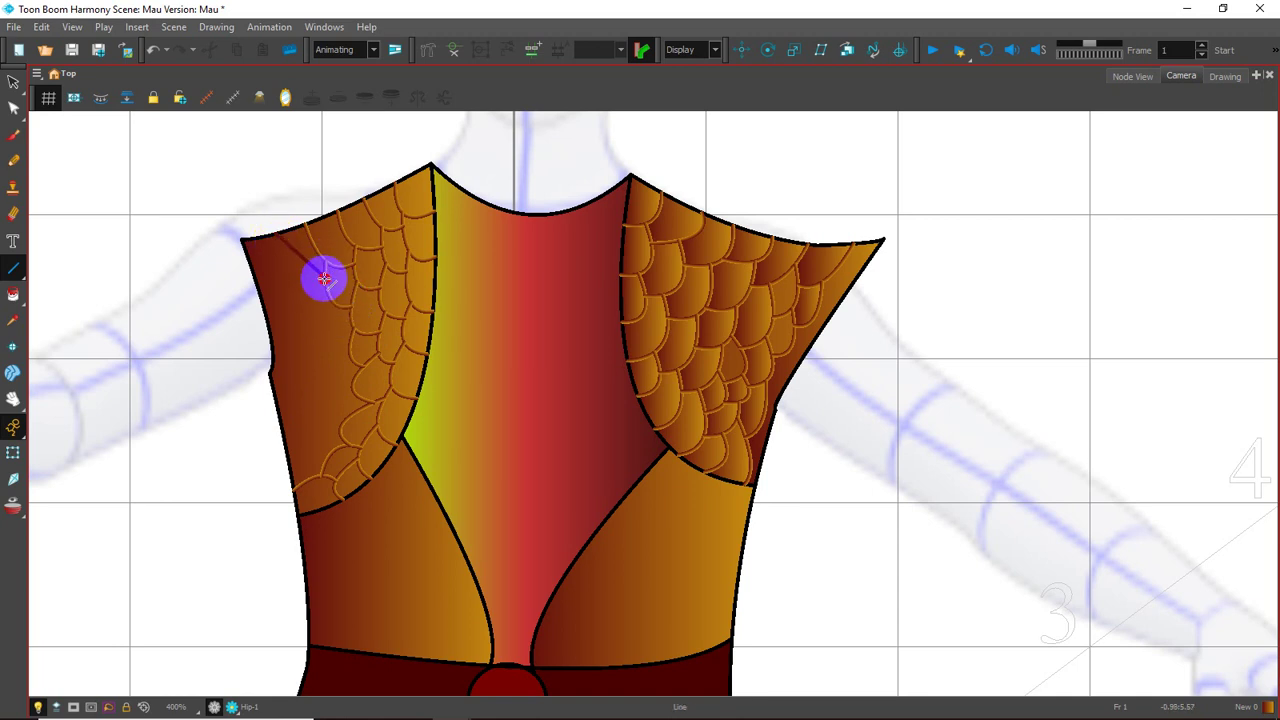
pyautogui.hotkey('alt', 's')
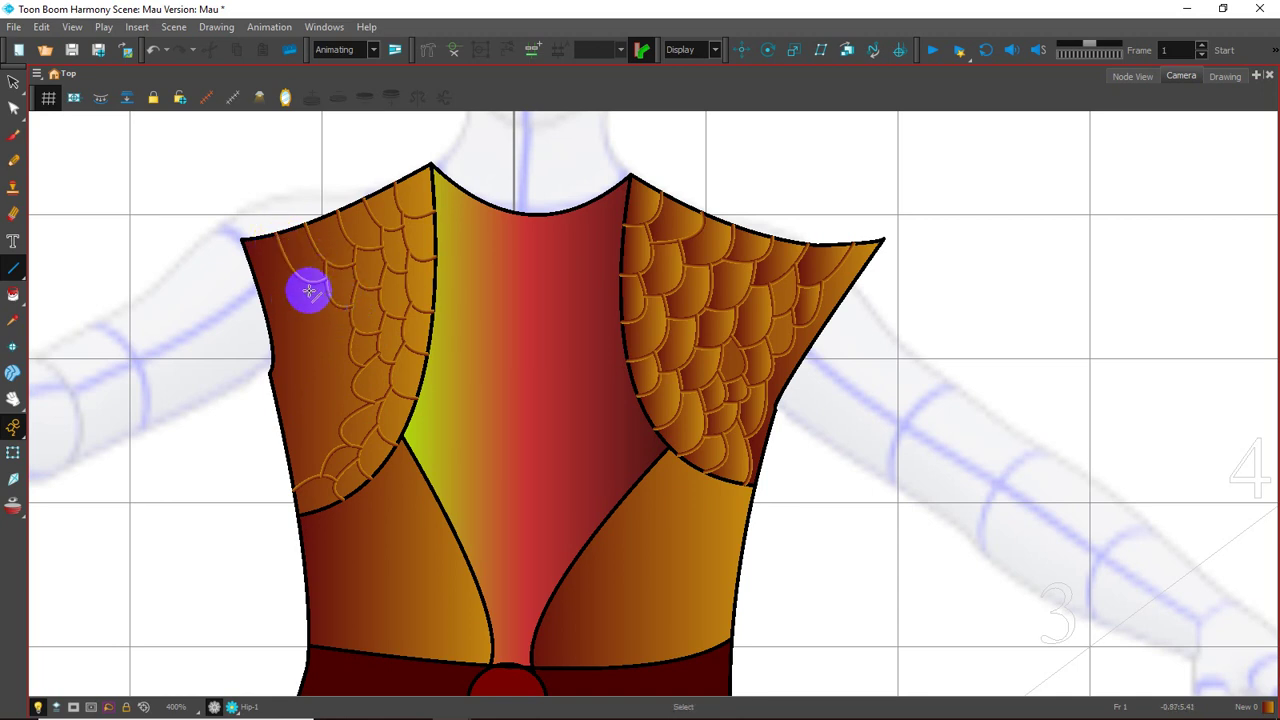
pyautogui.moveTo(308, 283); pyautogui.dragTo(341, 324)
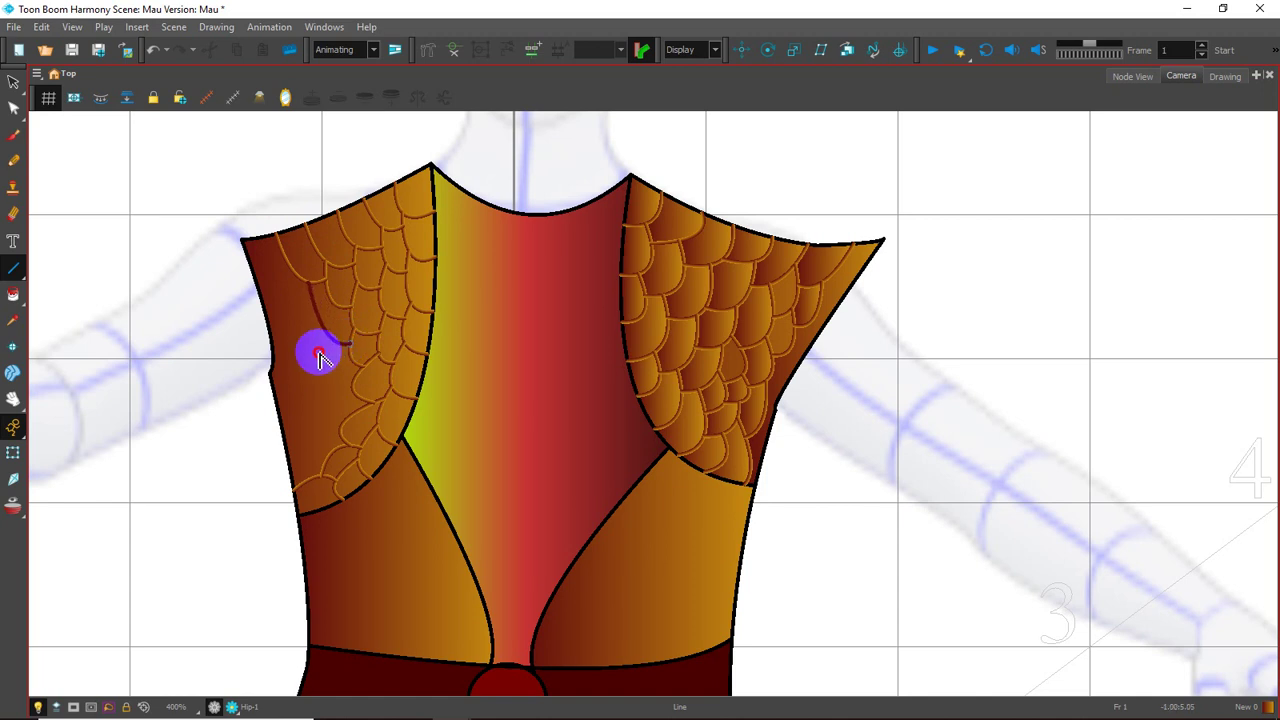
pyautogui.moveTo(329, 343)
pyautogui.mouseDown()
pyautogui.moveTo(348, 375)
pyautogui.moveTo(339, 411)
pyautogui.moveTo(322, 452)
pyautogui.moveTo(288, 453)
pyautogui.mouseUp()
pyautogui.hotkey('alt', 's')
pyautogui.hotkey('alt', 's')
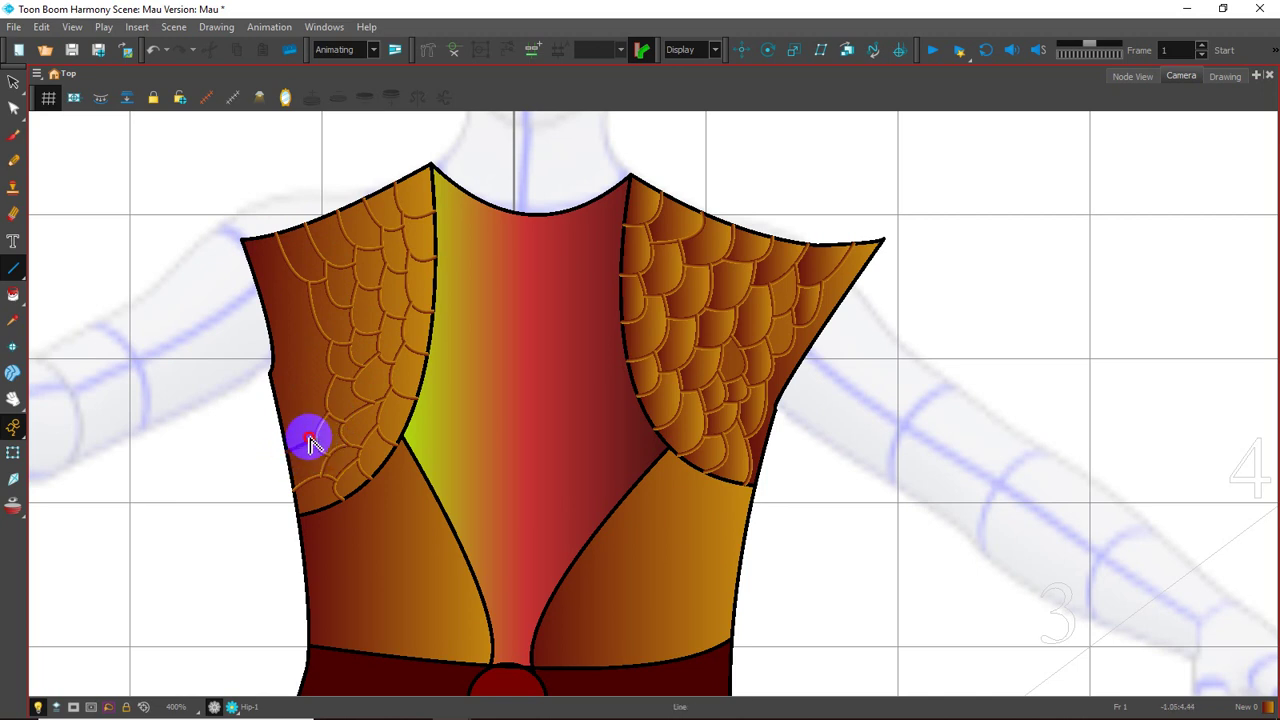
pyautogui.hotkey('alt', 'l')
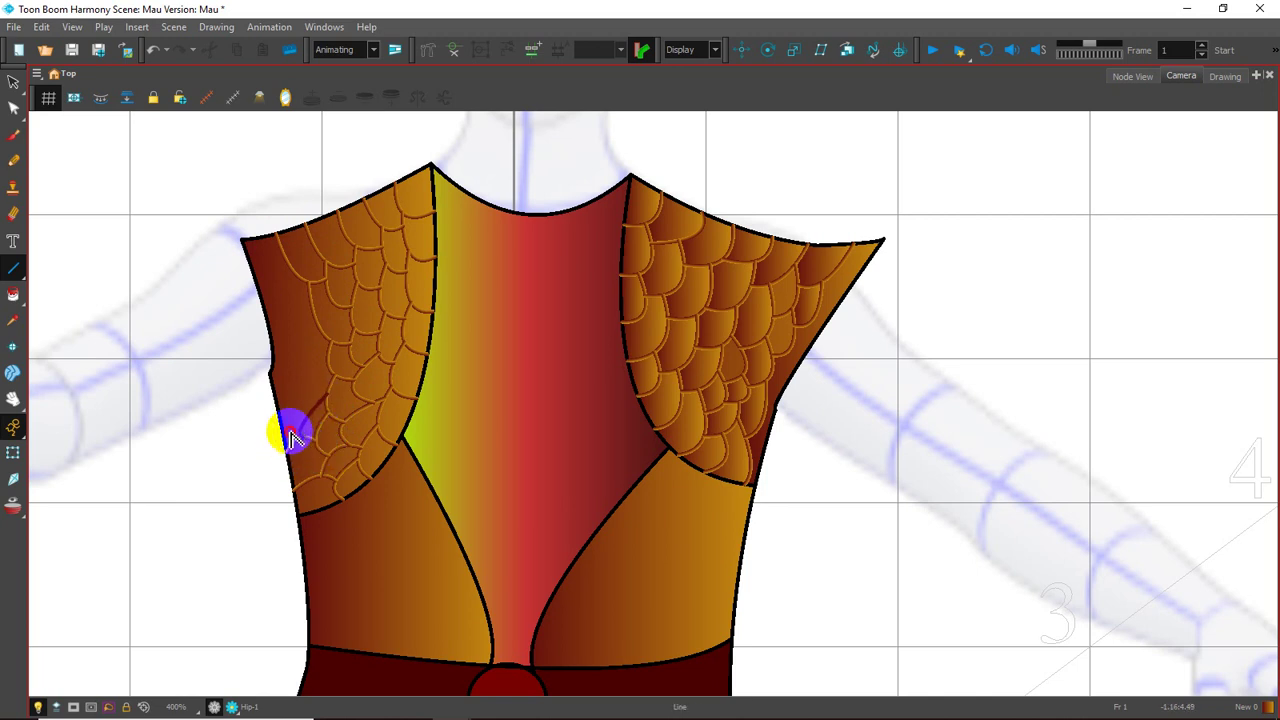
# Complete the left shoulder scales down along the outer torso edge
pyautogui.moveTo(290, 437); pyautogui.dragTo(290, 437)
pyautogui.hotkey('alt', 's')
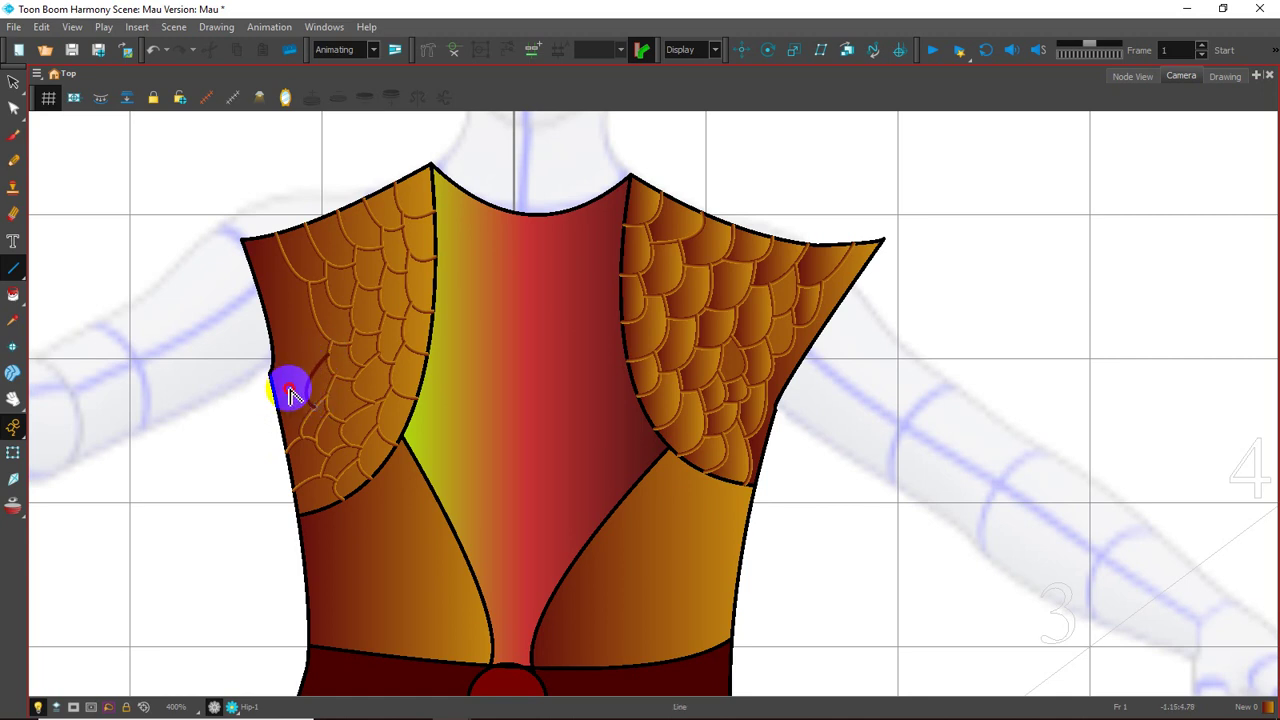
pyautogui.moveTo(321, 354); pyautogui.dragTo(268, 408)
pyautogui.hotkey('alt', 's')
pyautogui.moveTo(313, 333); pyautogui.dragTo(313, 362)
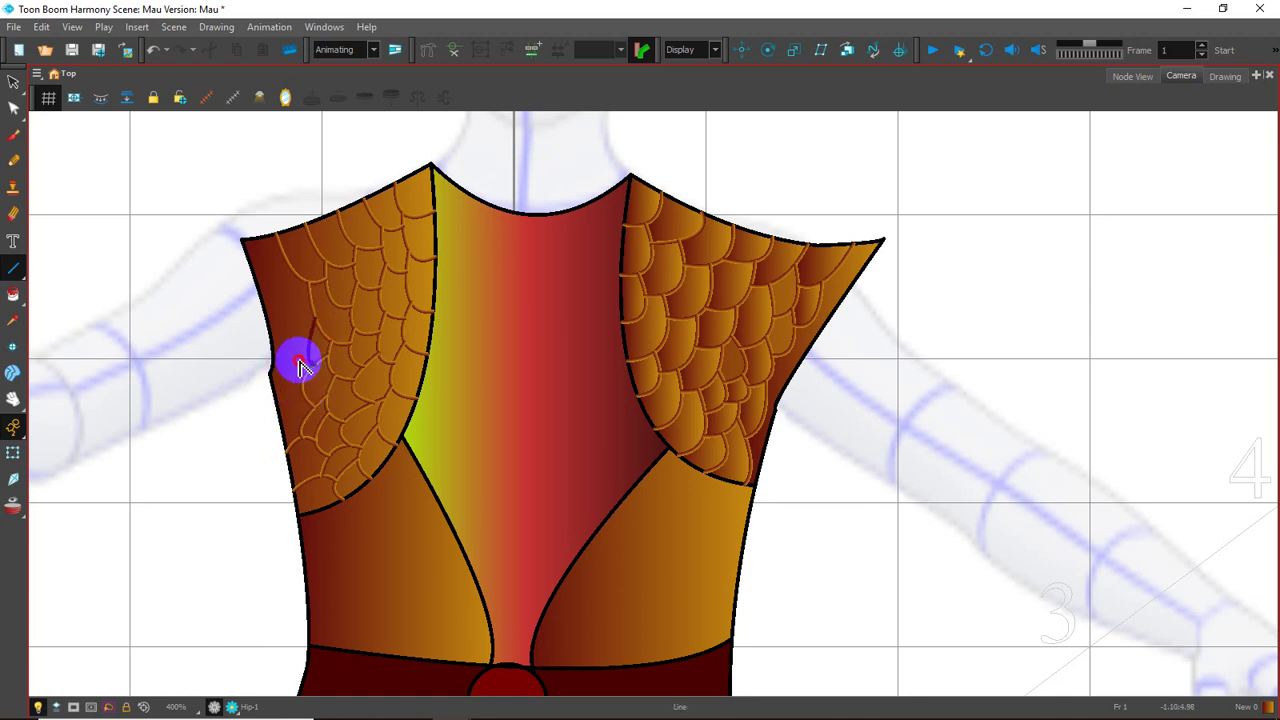
pyautogui.moveTo(289, 271)
pyautogui.mouseDown()
pyautogui.moveTo(310, 333)
pyautogui.moveTo(278, 258)
pyautogui.moveTo(289, 314)
pyautogui.mouseUp()
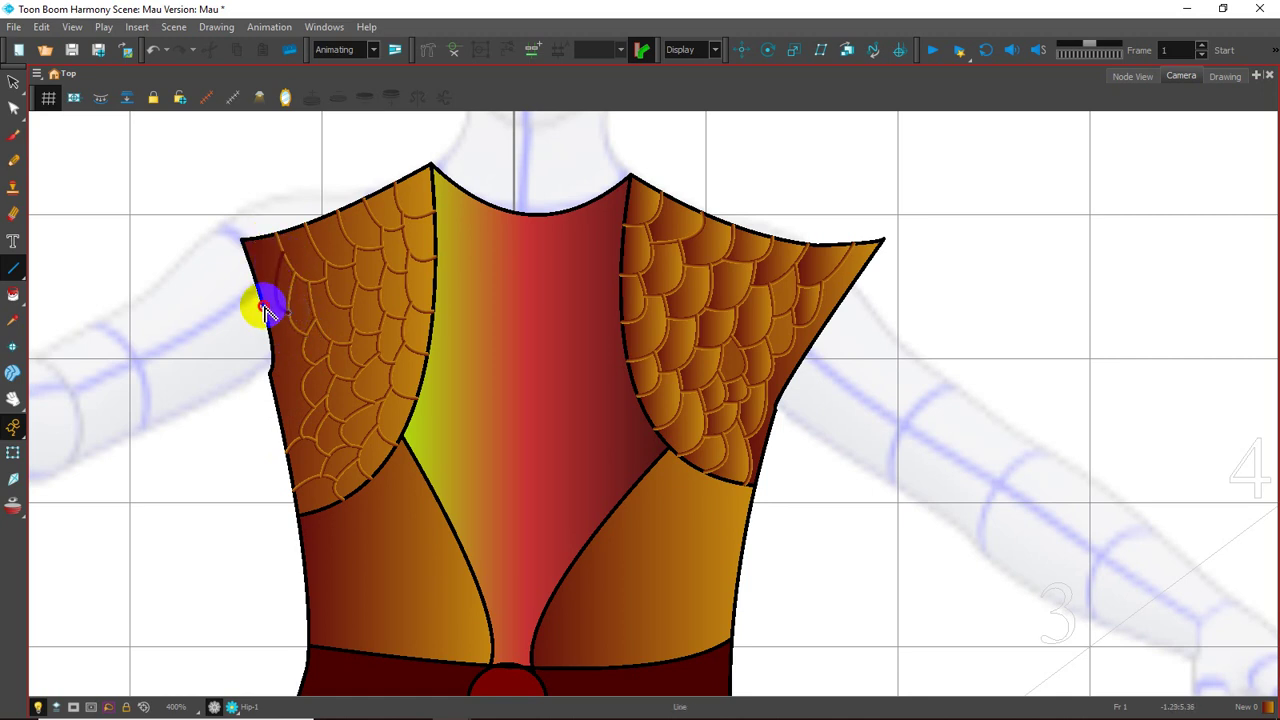
pyautogui.moveTo(264, 258)
pyautogui.mouseDown()
pyautogui.moveTo(290, 333)
pyautogui.moveTo(288, 387)
pyautogui.mouseUp()
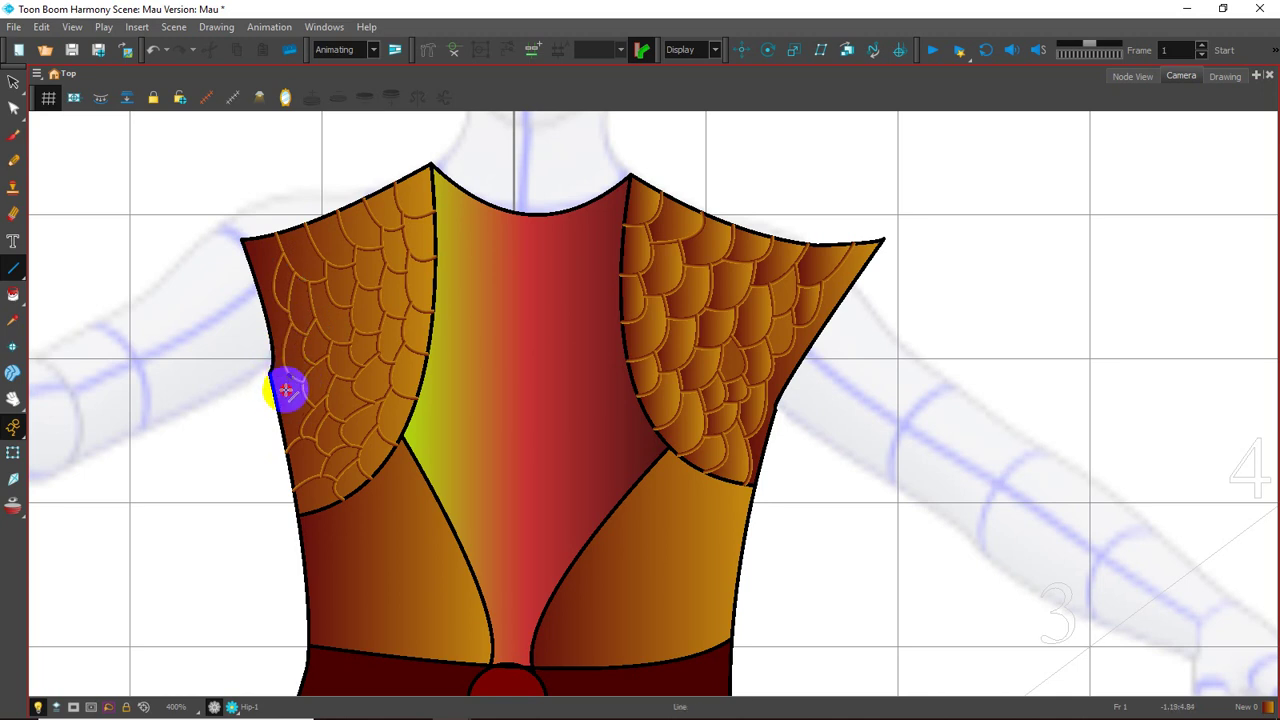
pyautogui.moveTo(287, 390)
pyautogui.mouseDown()
pyautogui.moveTo(265, 421)
pyautogui.moveTo(274, 282)
pyautogui.moveTo(270, 328)
pyautogui.mouseUp()
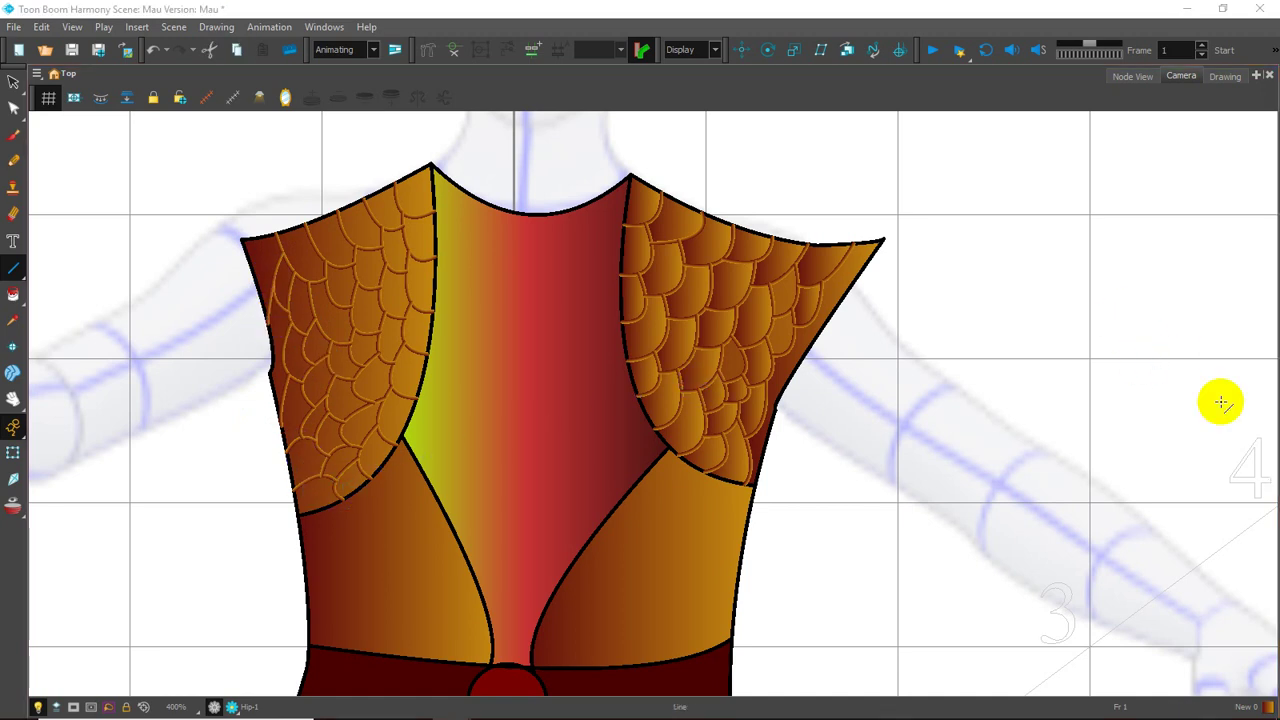
# Paint the left-shoulder scales with the orange gradient and pan down toward the belt
pyautogui.click(8, 295)
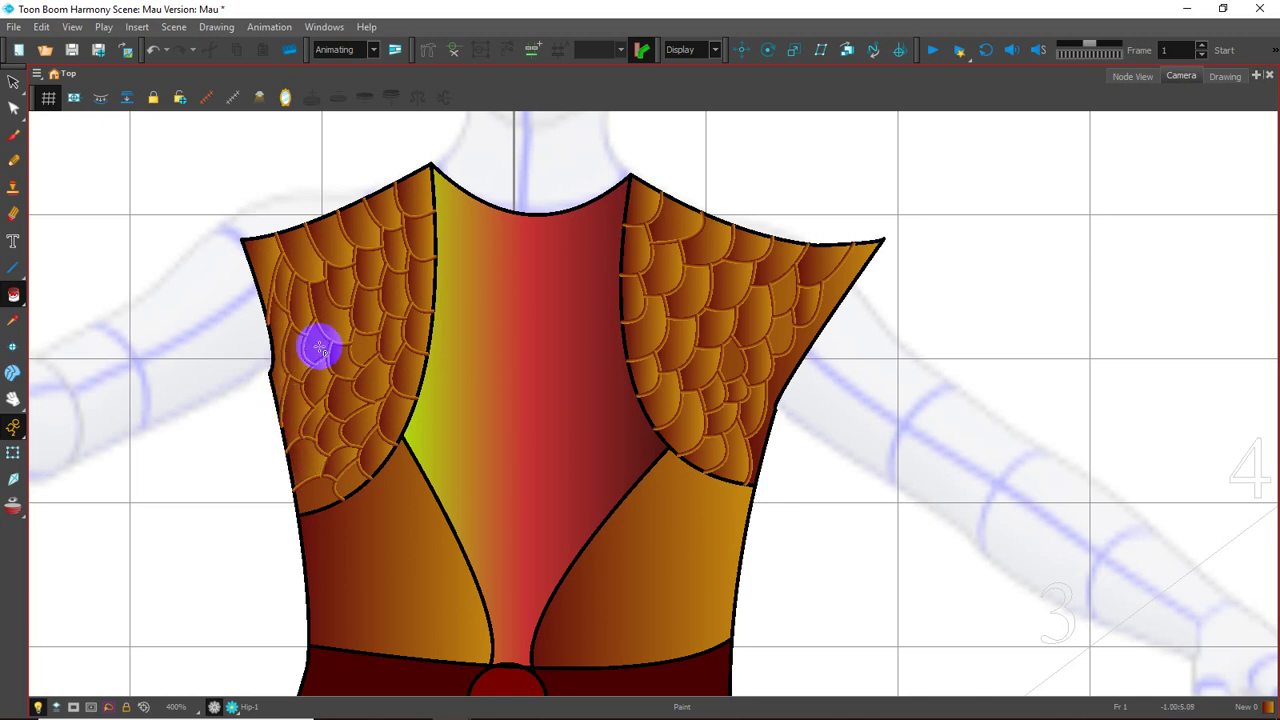
pyautogui.moveTo(615, 515)
pyautogui.mouseDown()
pyautogui.moveTo(523, 449)
pyautogui.moveTo(506, 406)
pyautogui.moveTo(560, 500)
pyautogui.moveTo(533, 392)
pyautogui.mouseUp()
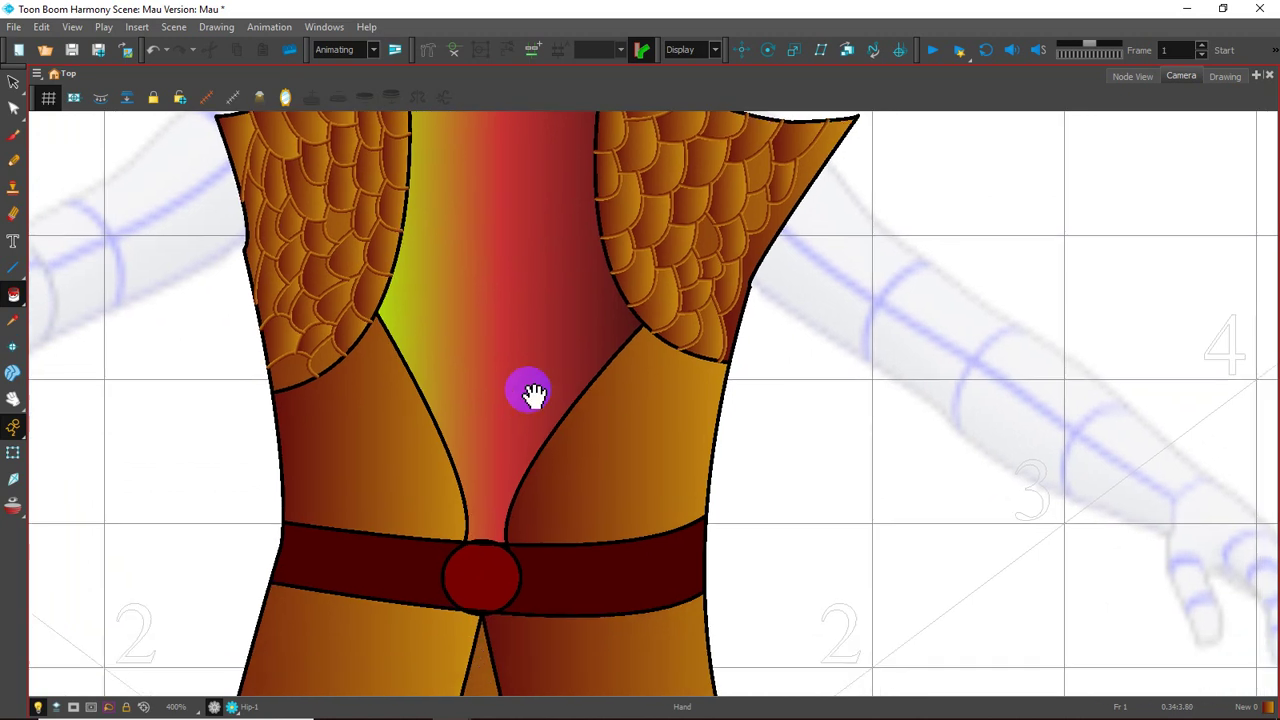
pyautogui.moveTo(579, 535); pyautogui.dragTo(549, 437)
pyautogui.moveTo(554, 560); pyautogui.dragTo(537, 460)
pyautogui.moveTo(551, 522)
pyautogui.mouseDown()
pyautogui.moveTo(537, 434)
pyautogui.moveTo(580, 526)
pyautogui.mouseUp()
pyautogui.moveTo(583, 461)
pyautogui.mouseDown()
pyautogui.moveTo(609, 509)
pyautogui.moveTo(567, 456)
pyautogui.mouseUp()
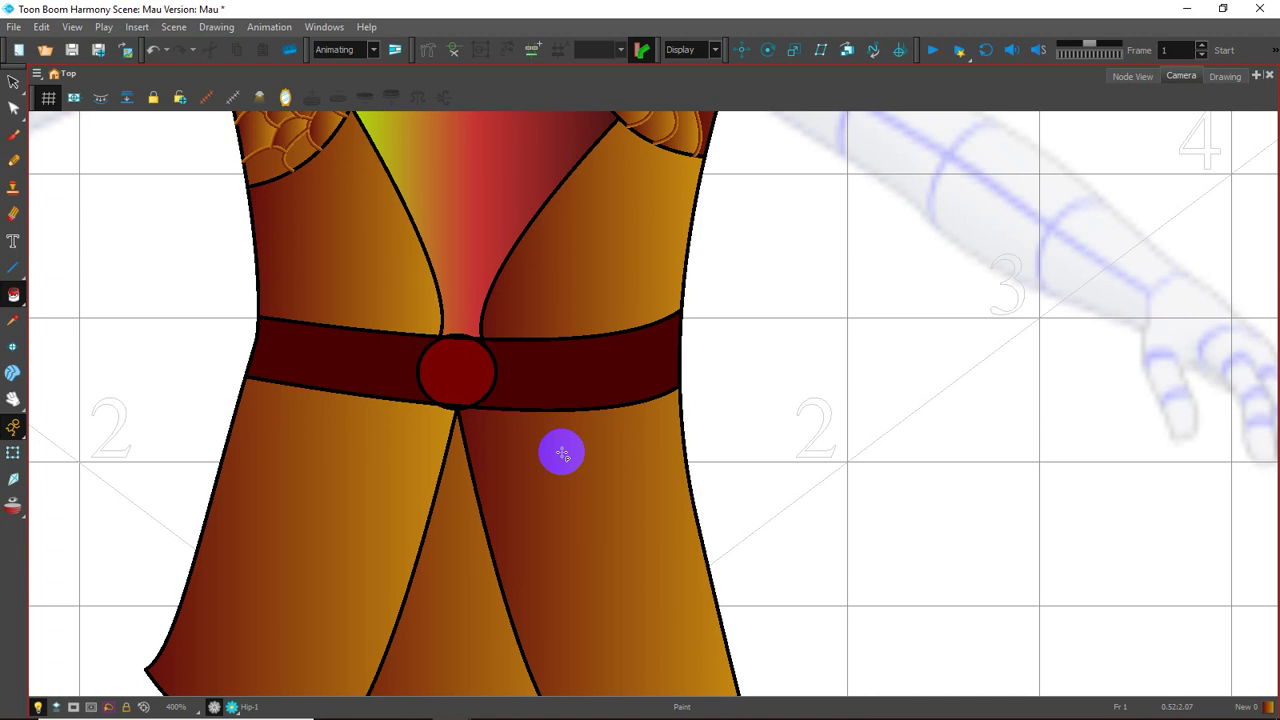
pyautogui.moveTo(591, 511); pyautogui.dragTo(666, 603)
pyautogui.moveTo(635, 372)
pyautogui.mouseDown()
pyautogui.moveTo(680, 531)
pyautogui.moveTo(634, 480)
pyautogui.moveTo(640, 440)
pyautogui.mouseUp()
pyautogui.moveTo(640, 550)
pyautogui.mouseDown()
pyautogui.moveTo(638, 497)
pyautogui.moveTo(643, 575)
pyautogui.mouseUp()
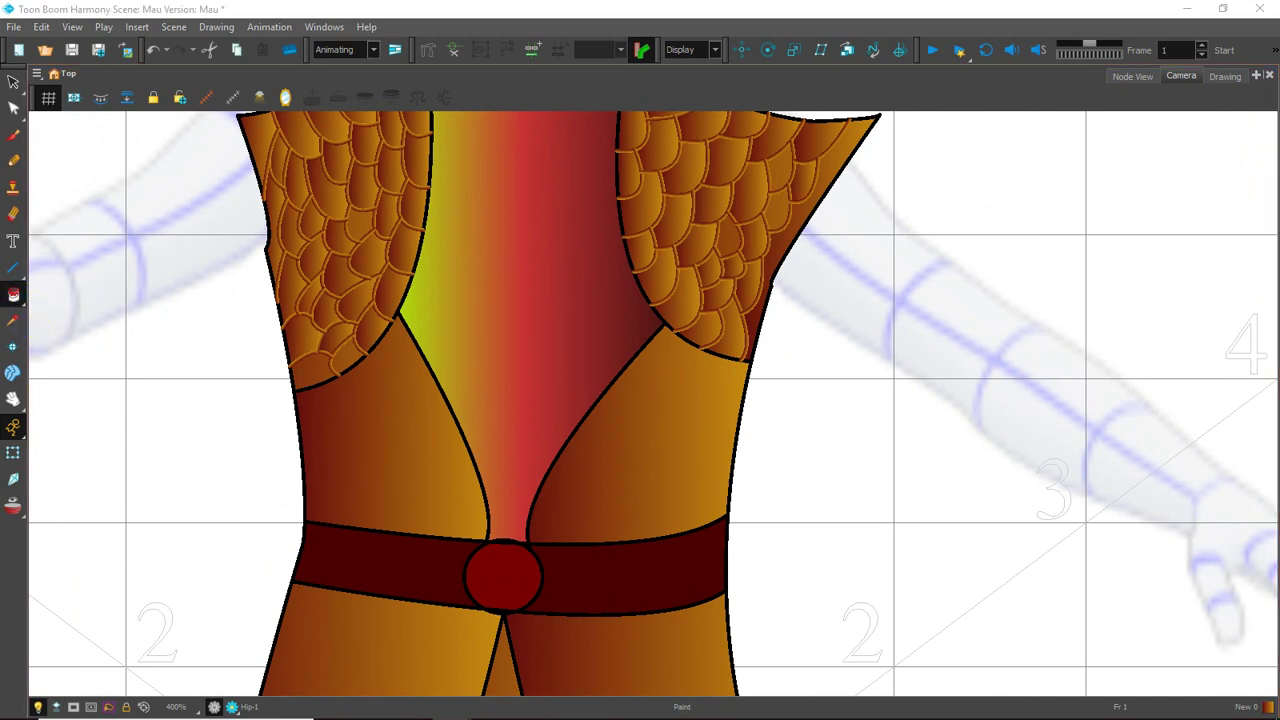
# Fill the red-yellow central chest panel with solid dark red
pyautogui.click(523, 297)
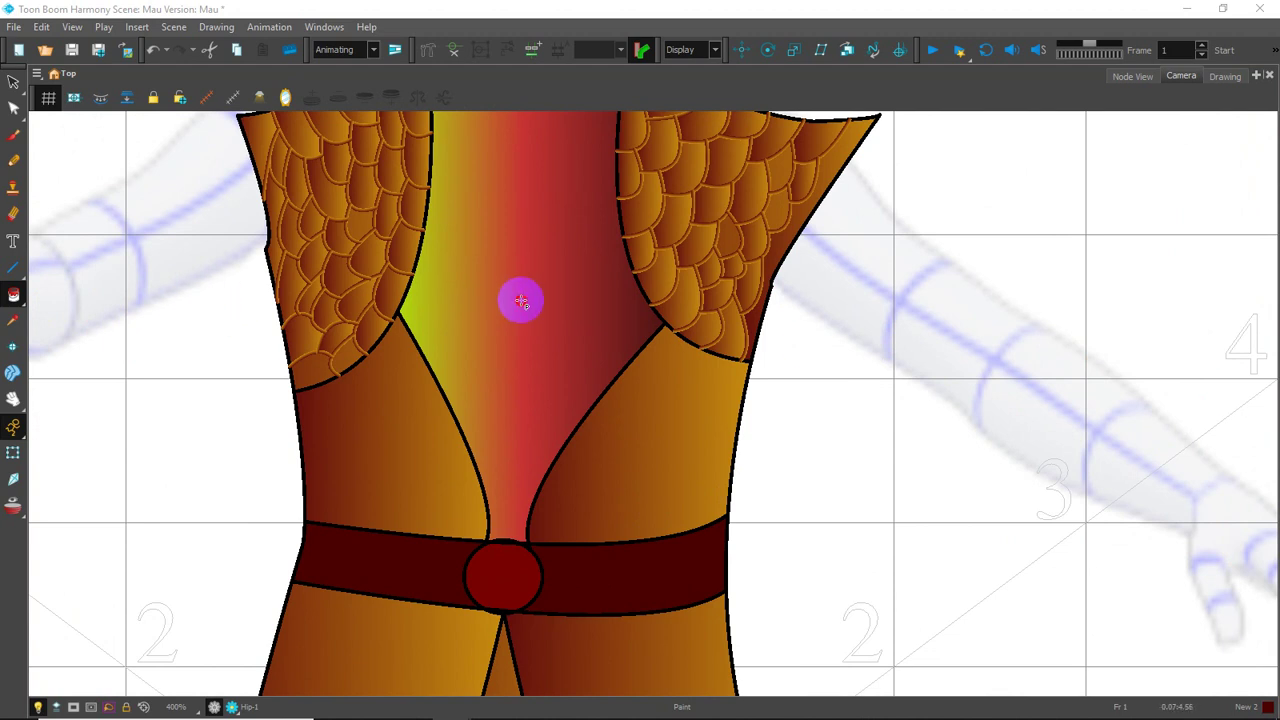
pyautogui.scroll(-3, 575, 346)
pyautogui.scroll(1, 594, 428)
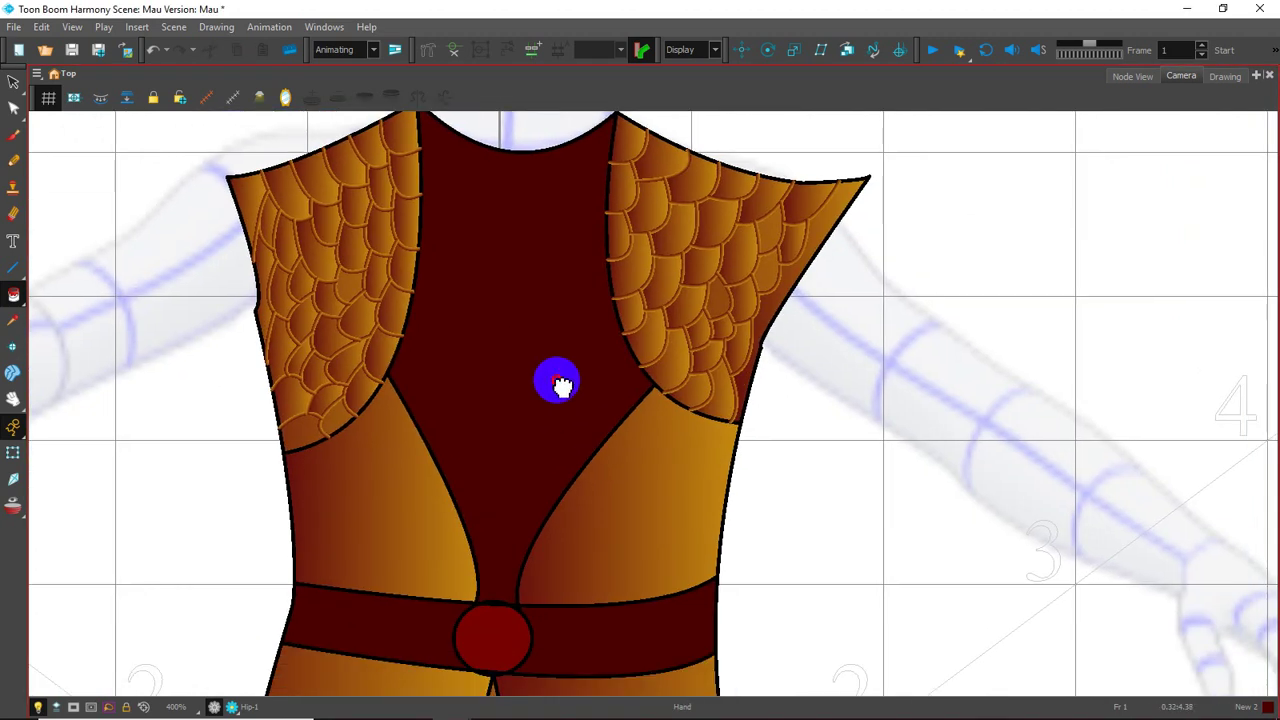
pyautogui.scroll(1, 557, 380)
pyautogui.scroll(1, 549, 334)
pyautogui.moveTo(549, 408)
pyautogui.mouseDown()
pyautogui.moveTo(537, 271)
pyautogui.moveTo(563, 377)
pyautogui.moveTo(594, 374)
pyautogui.mouseUp()
pyautogui.scroll(-2, 571, 423)
pyautogui.scroll(-1, 565, 401)
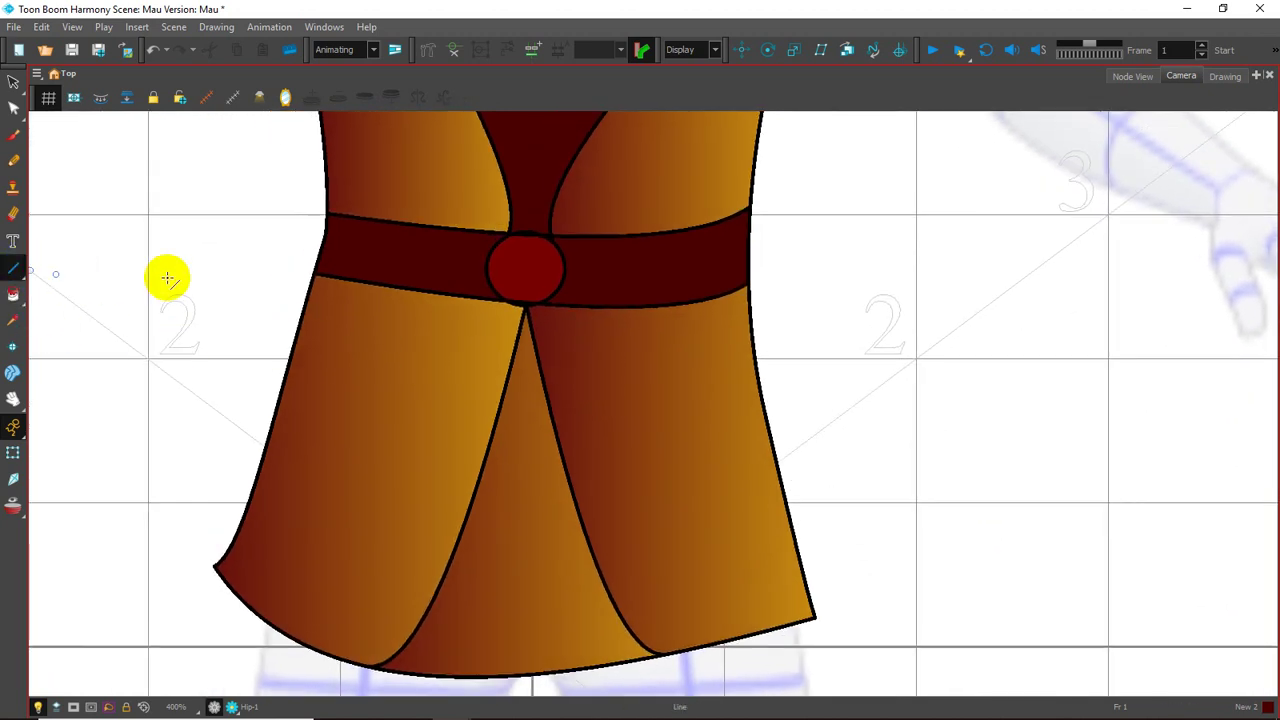
pyautogui.moveTo(643, 263); pyautogui.dragTo(643, 357)
# Bring the belt and skirt panels into view and start dark-red scale curves below the belt
pyautogui.moveTo(594, 323); pyautogui.dragTo(609, 386)
pyautogui.moveTo(655, 514); pyautogui.dragTo(606, 471)
pyautogui.moveTo(608, 343)
pyautogui.mouseDown()
pyautogui.moveTo(626, 449)
pyautogui.moveTo(640, 455)
pyautogui.moveTo(583, 403)
pyautogui.moveTo(580, 377)
pyautogui.mouseUp()
pyautogui.moveTo(569, 469)
pyautogui.mouseDown()
pyautogui.moveTo(569, 423)
pyautogui.moveTo(545, 414)
pyautogui.mouseUp()
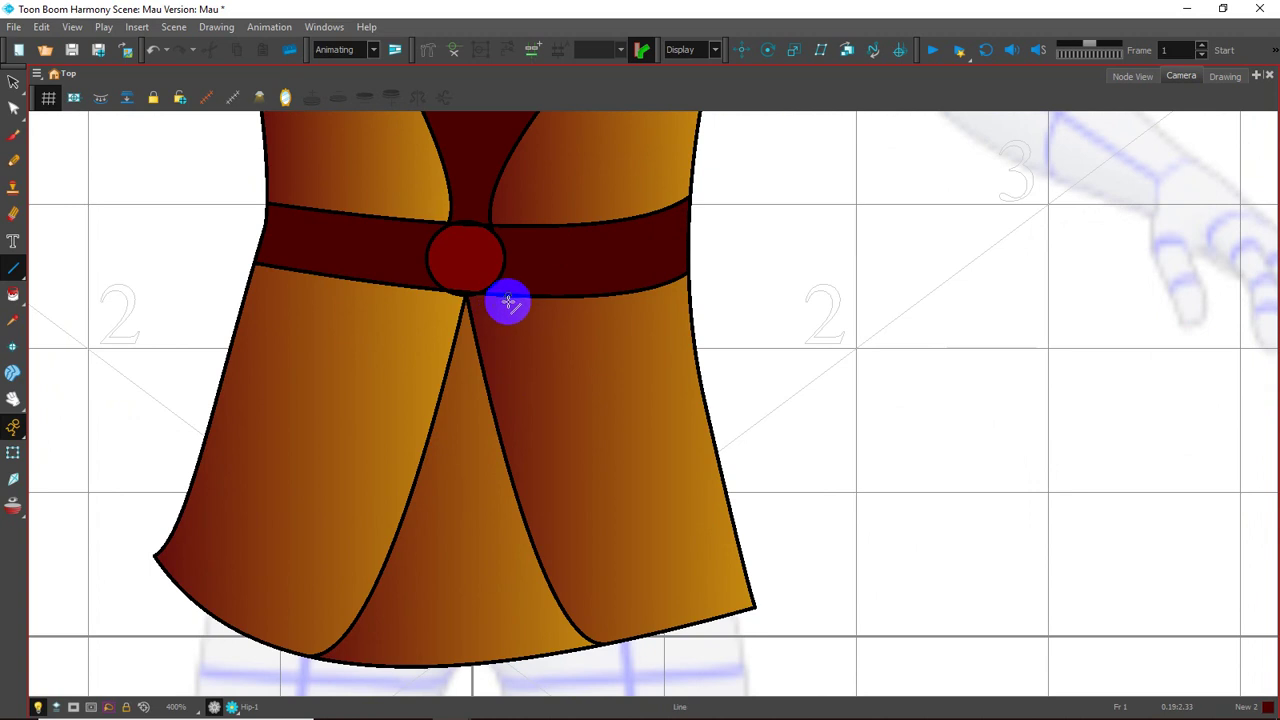
pyautogui.moveTo(505, 297)
pyautogui.mouseDown()
pyautogui.moveTo(475, 322)
pyautogui.moveTo(512, 330)
pyautogui.moveTo(486, 360)
pyautogui.mouseUp()
pyautogui.hotkey('alt', 's')
pyautogui.moveTo(556, 302)
pyautogui.mouseDown()
pyautogui.moveTo(510, 344)
pyautogui.moveTo(491, 389)
pyautogui.mouseUp()
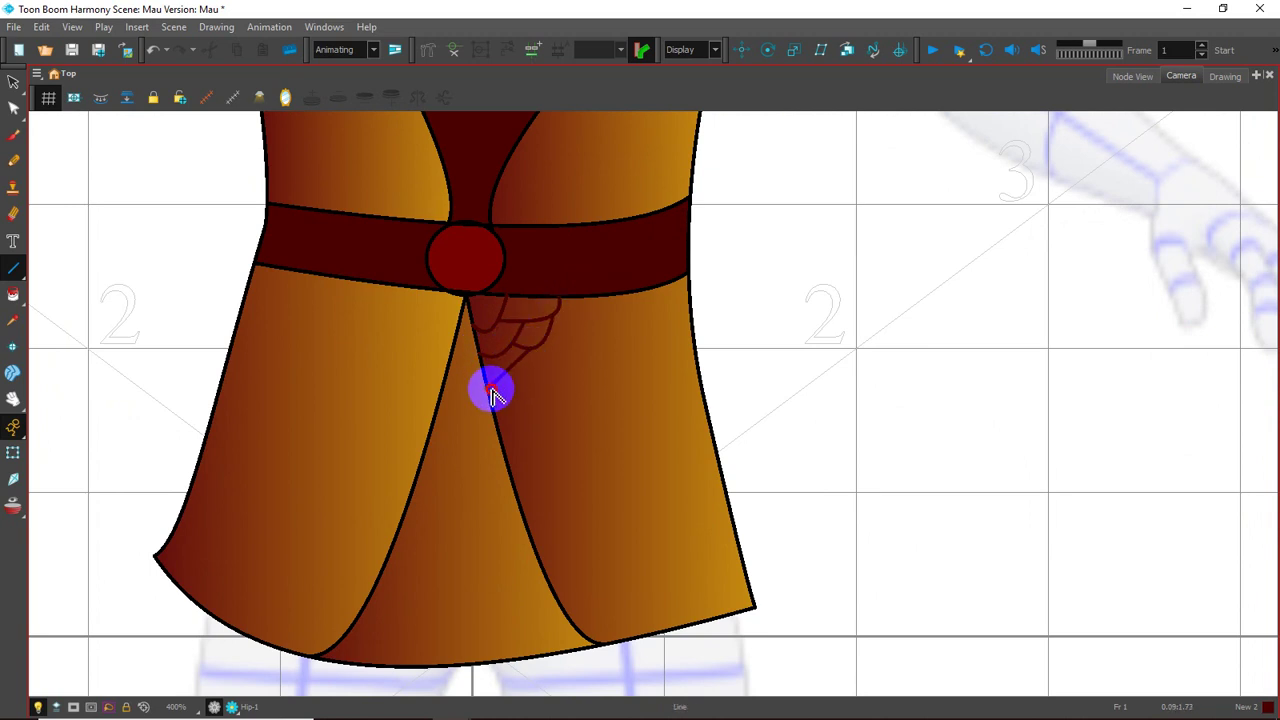
# Extend the dark-red scale arcs across the right skirt panel and begin a lower row
pyautogui.moveTo(602, 306)
pyautogui.mouseDown()
pyautogui.moveTo(549, 334)
pyautogui.moveTo(651, 289)
pyautogui.moveTo(645, 314)
pyautogui.moveTo(689, 318)
pyautogui.mouseUp()
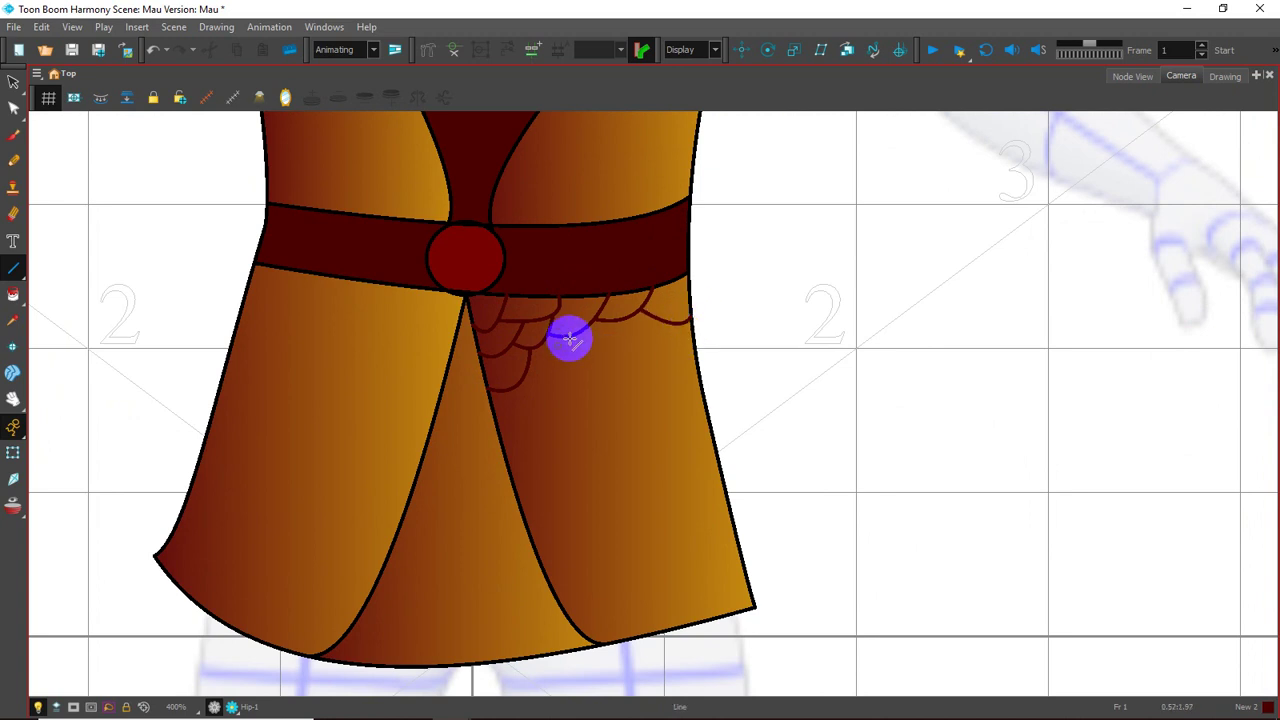
pyautogui.hotkey('alt', 's')
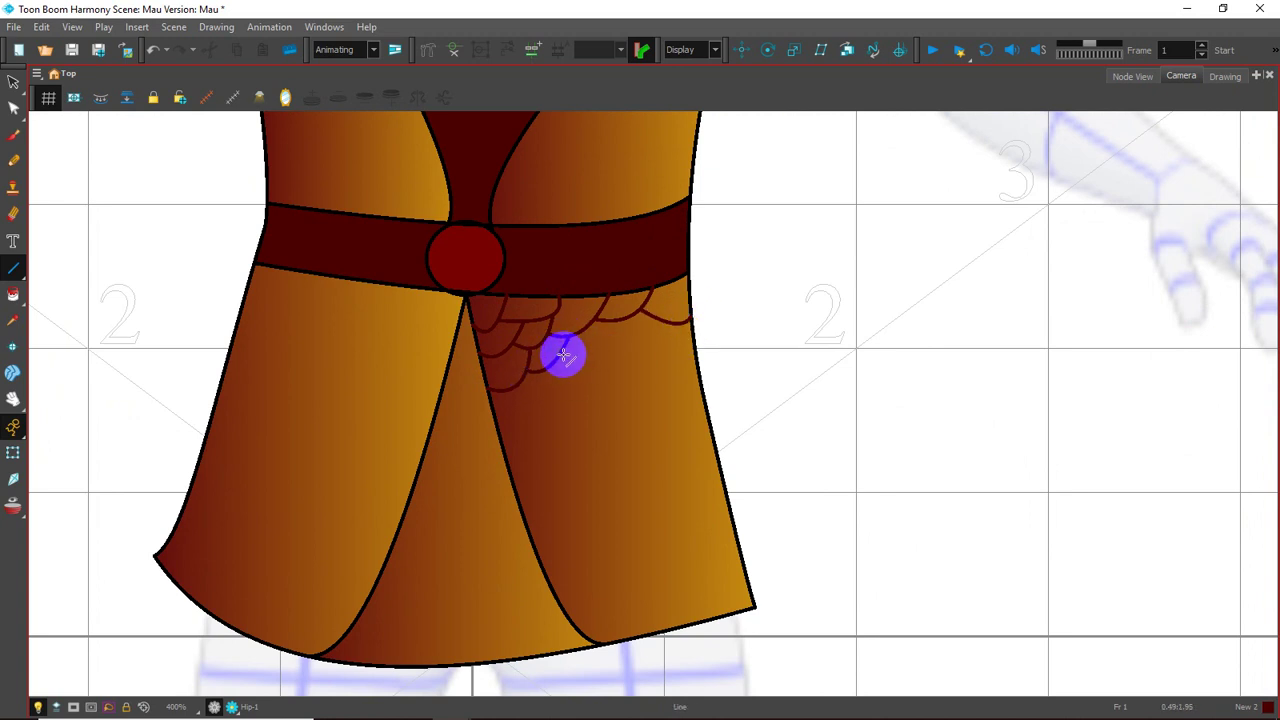
pyautogui.moveTo(620, 343)
pyautogui.mouseDown()
pyautogui.moveTo(545, 375)
pyautogui.moveTo(511, 410)
pyautogui.moveTo(555, 390)
pyautogui.moveTo(586, 394)
pyautogui.mouseUp()
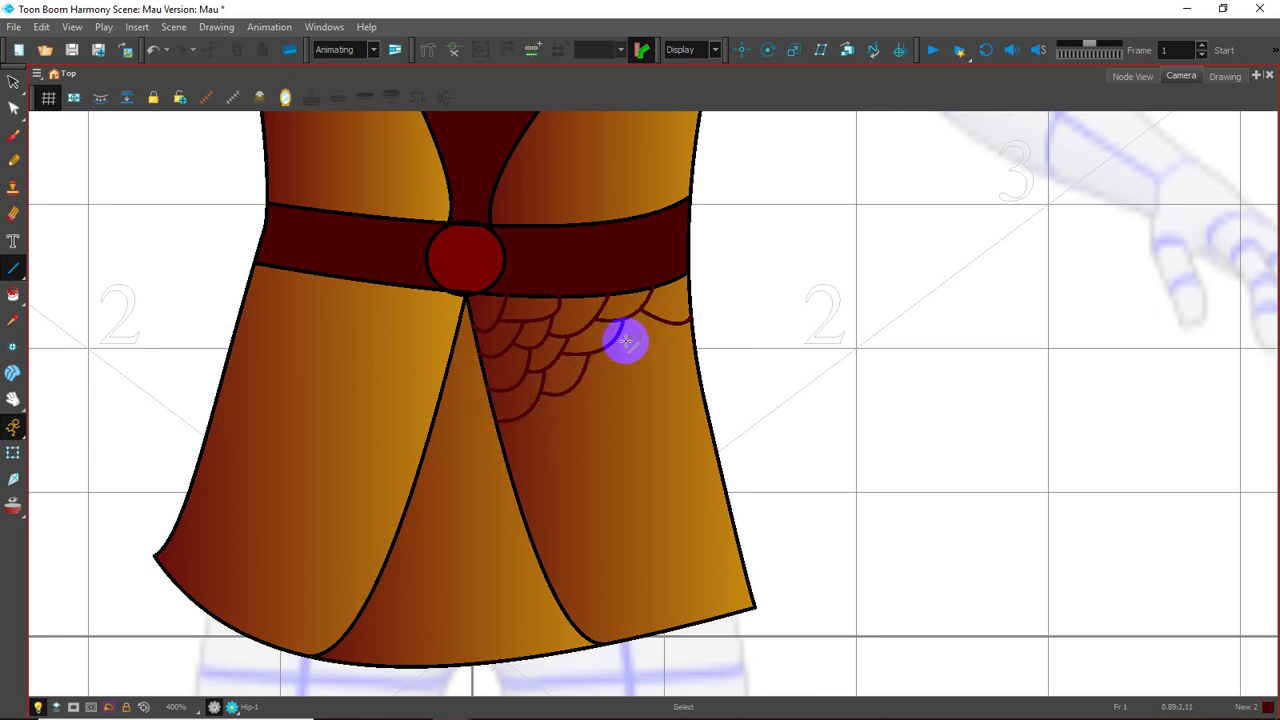
pyautogui.moveTo(640, 334); pyautogui.dragTo(668, 322)
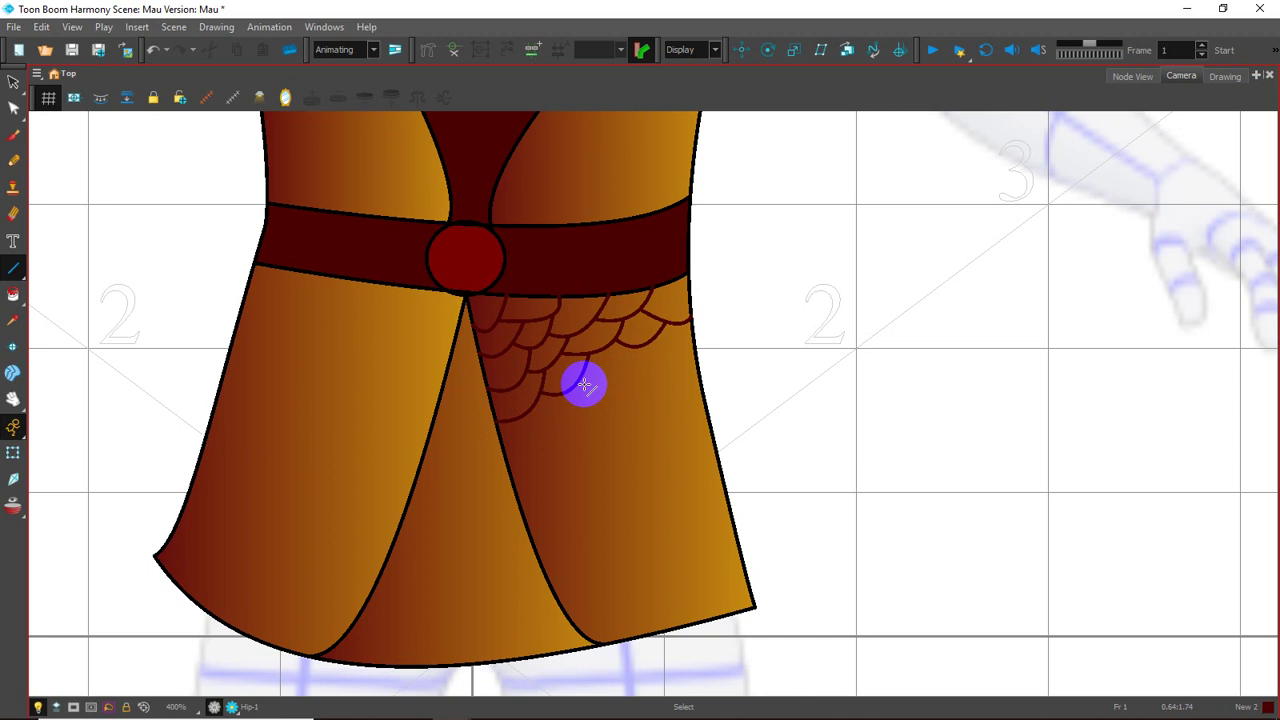
pyautogui.moveTo(586, 376)
pyautogui.mouseDown()
pyautogui.moveTo(612, 352)
pyautogui.moveTo(606, 380)
pyautogui.mouseUp()
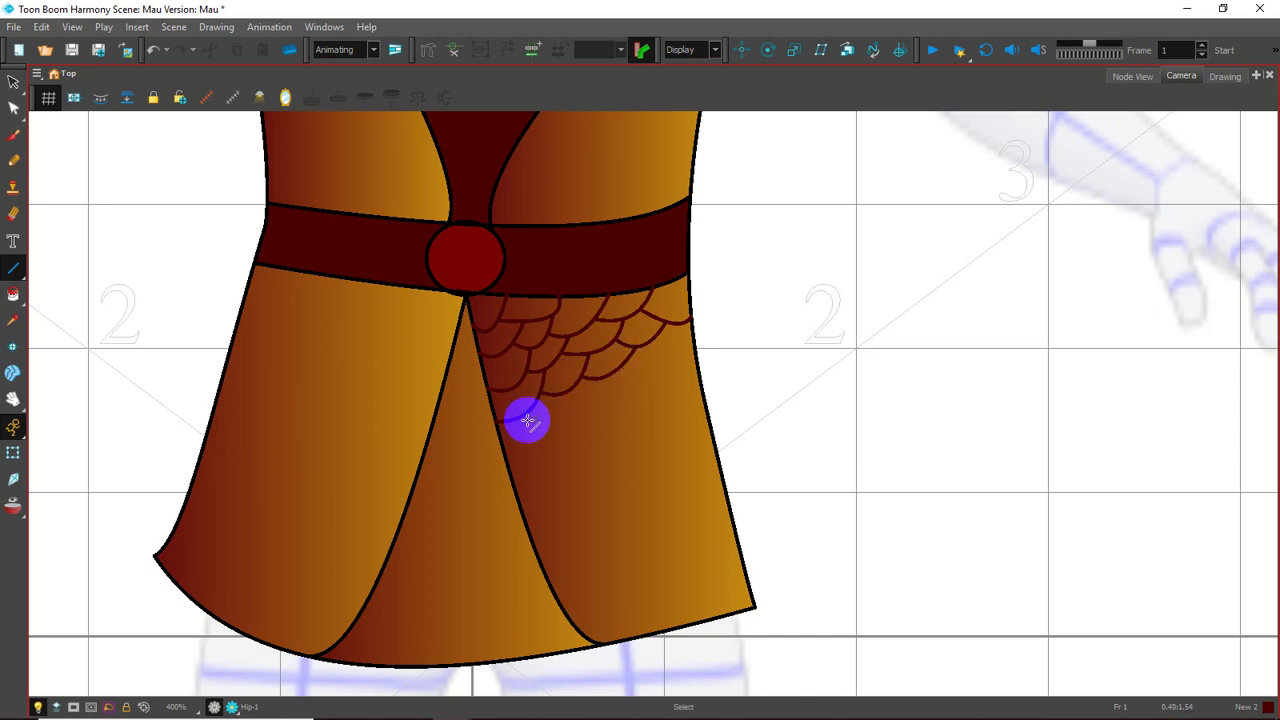
pyautogui.moveTo(534, 418); pyautogui.dragTo(571, 391)
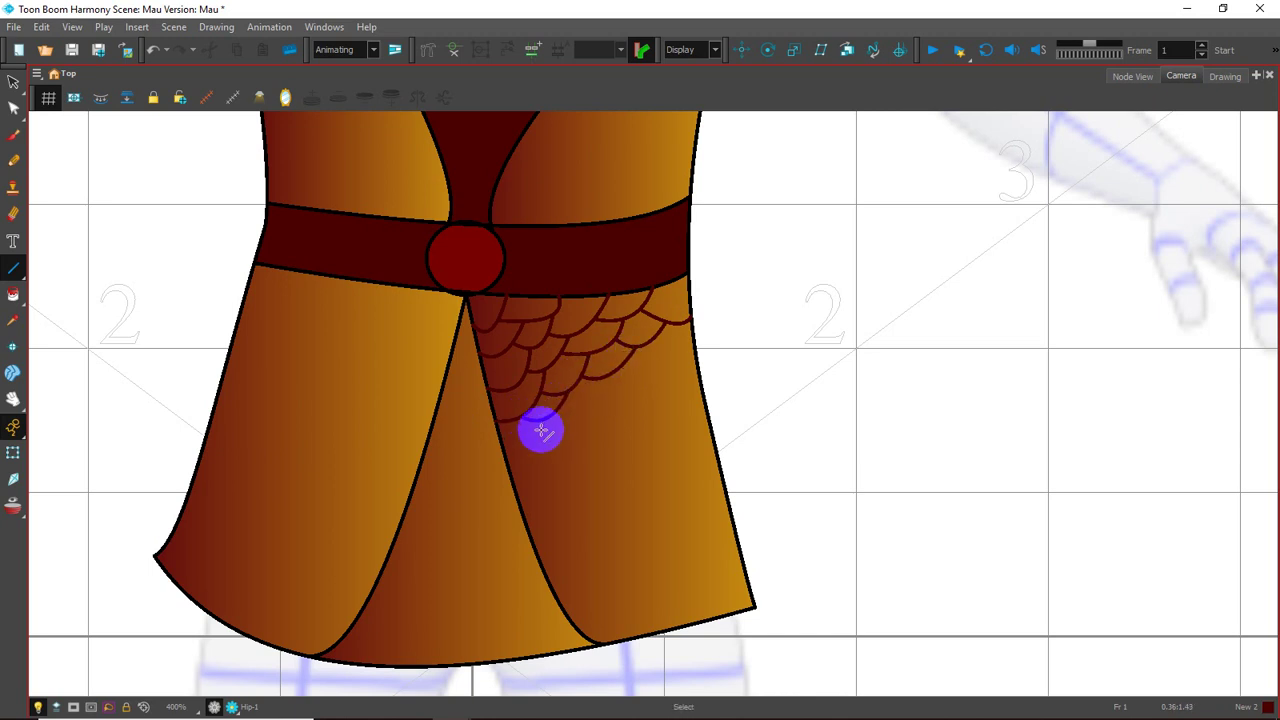
pyautogui.moveTo(529, 463)
pyautogui.mouseDown()
pyautogui.moveTo(580, 414)
pyautogui.moveTo(571, 451)
pyautogui.mouseUp()
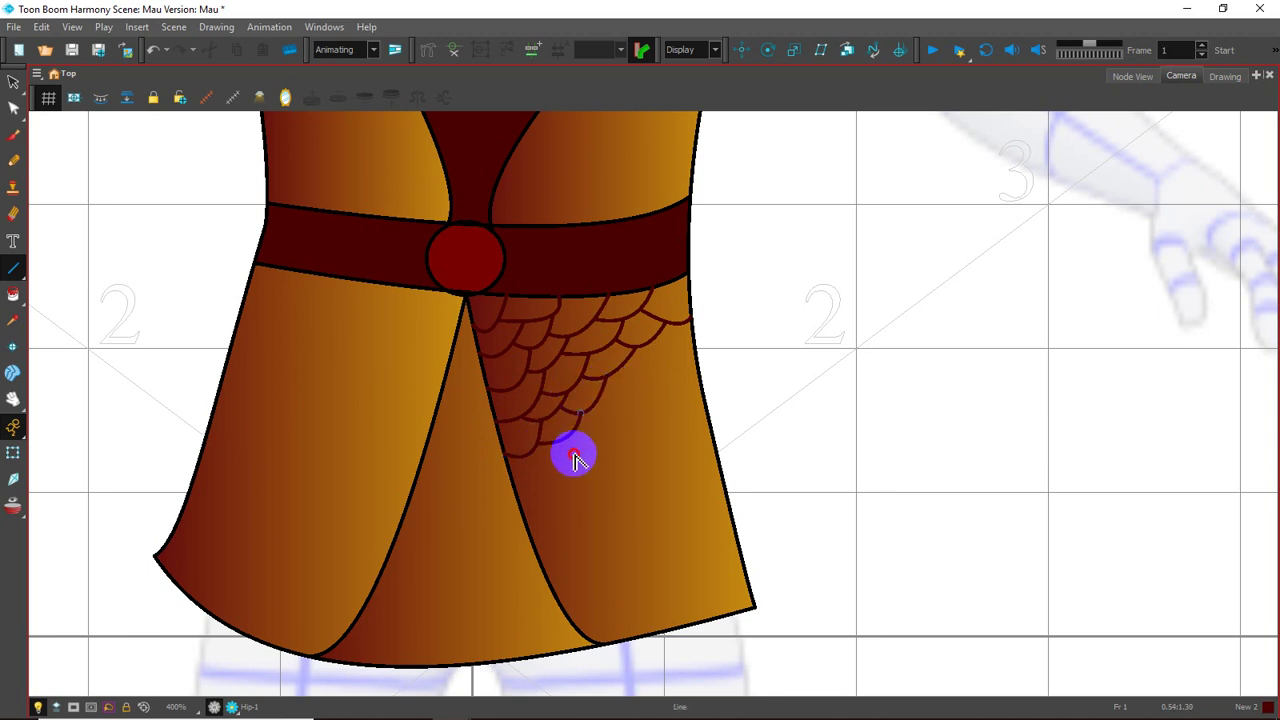
# Add the next row of dark-red scale arcs across the right skirt panel
pyautogui.moveTo(648, 345)
pyautogui.mouseDown()
pyautogui.moveTo(690, 354)
pyautogui.moveTo(628, 382)
pyautogui.moveTo(580, 431)
pyautogui.moveTo(606, 443)
pyautogui.moveTo(560, 451)
pyautogui.moveTo(514, 486)
pyautogui.mouseUp()
pyautogui.hotkey('alt', 's')
pyautogui.moveTo(596, 432); pyautogui.dragTo(569, 457)
pyautogui.moveTo(640, 397)
pyautogui.mouseDown()
pyautogui.moveTo(620, 426)
pyautogui.moveTo(645, 398)
pyautogui.moveTo(694, 423)
pyautogui.mouseUp()
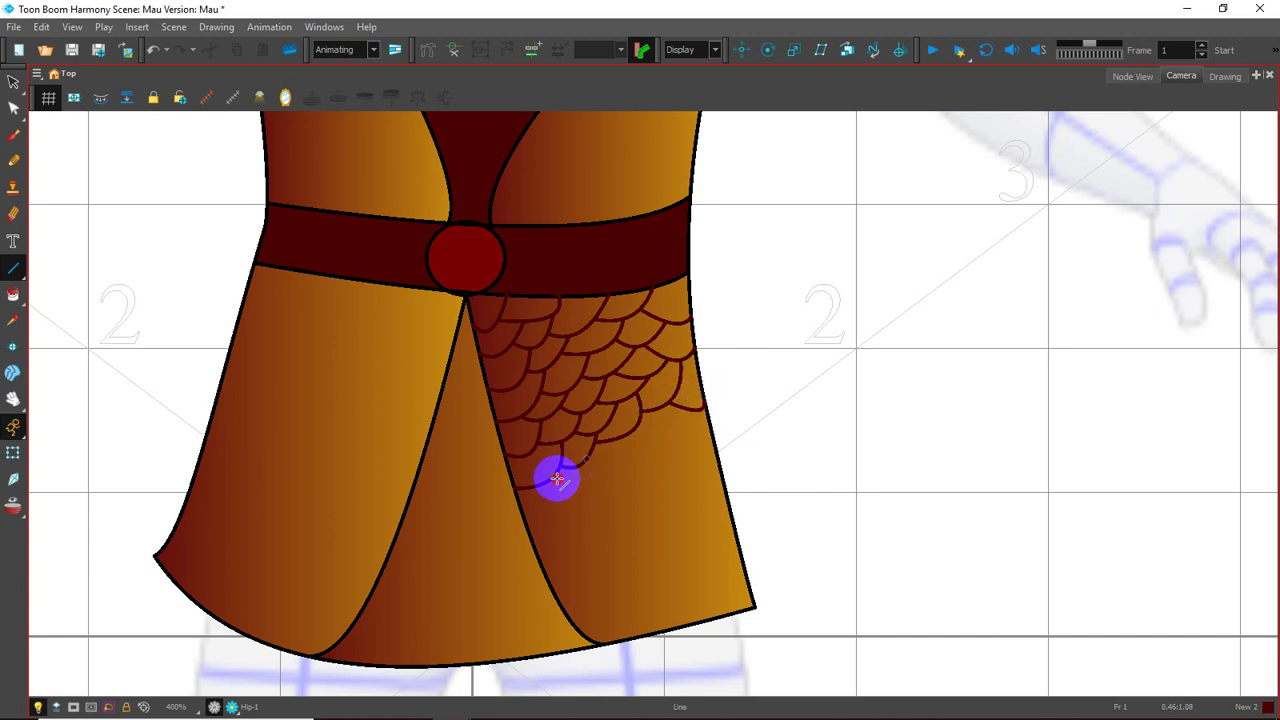
pyautogui.moveTo(556, 479); pyautogui.dragTo(518, 487)
pyautogui.moveTo(589, 451); pyautogui.dragTo(530, 512)
pyautogui.moveTo(623, 434)
pyautogui.mouseDown()
pyautogui.moveTo(586, 471)
pyautogui.moveTo(620, 483)
pyautogui.mouseUp()
pyautogui.moveTo(650, 408)
pyautogui.mouseDown()
pyautogui.moveTo(679, 424)
pyautogui.moveTo(641, 412)
pyautogui.mouseUp()
pyautogui.moveTo(624, 441); pyautogui.dragTo(668, 451)
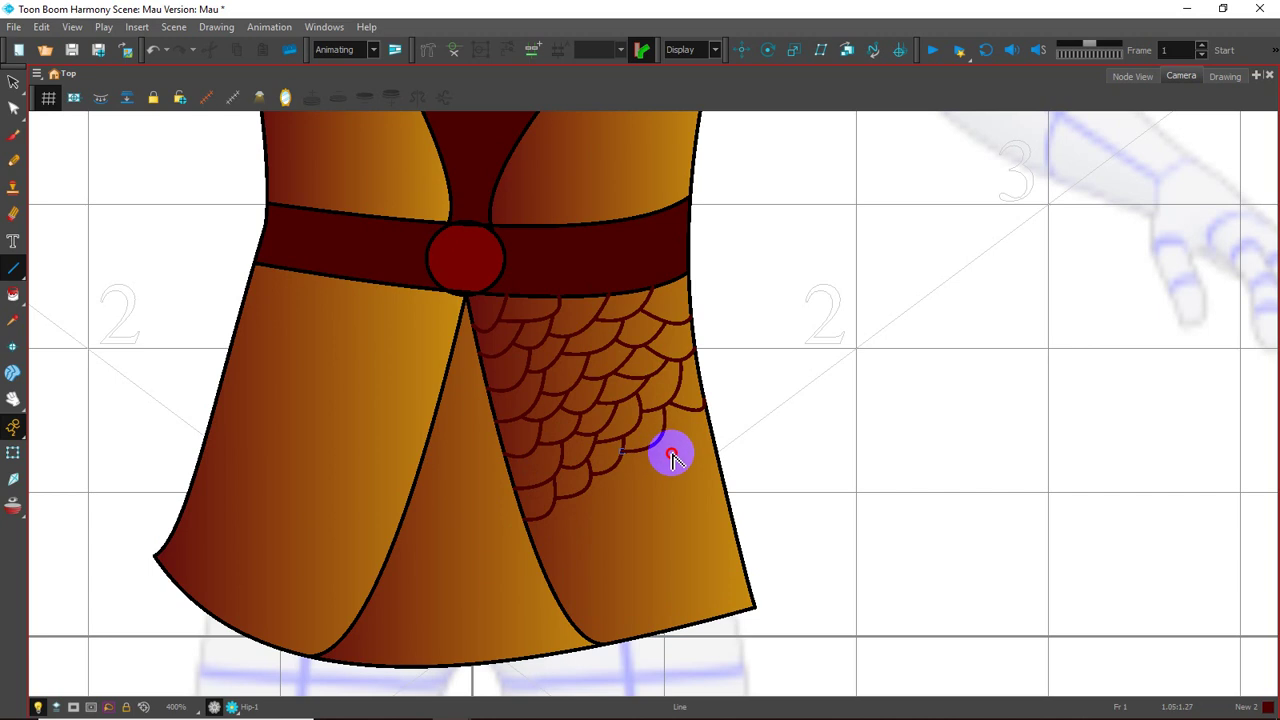
pyautogui.moveTo(704, 411); pyautogui.dragTo(691, 449)
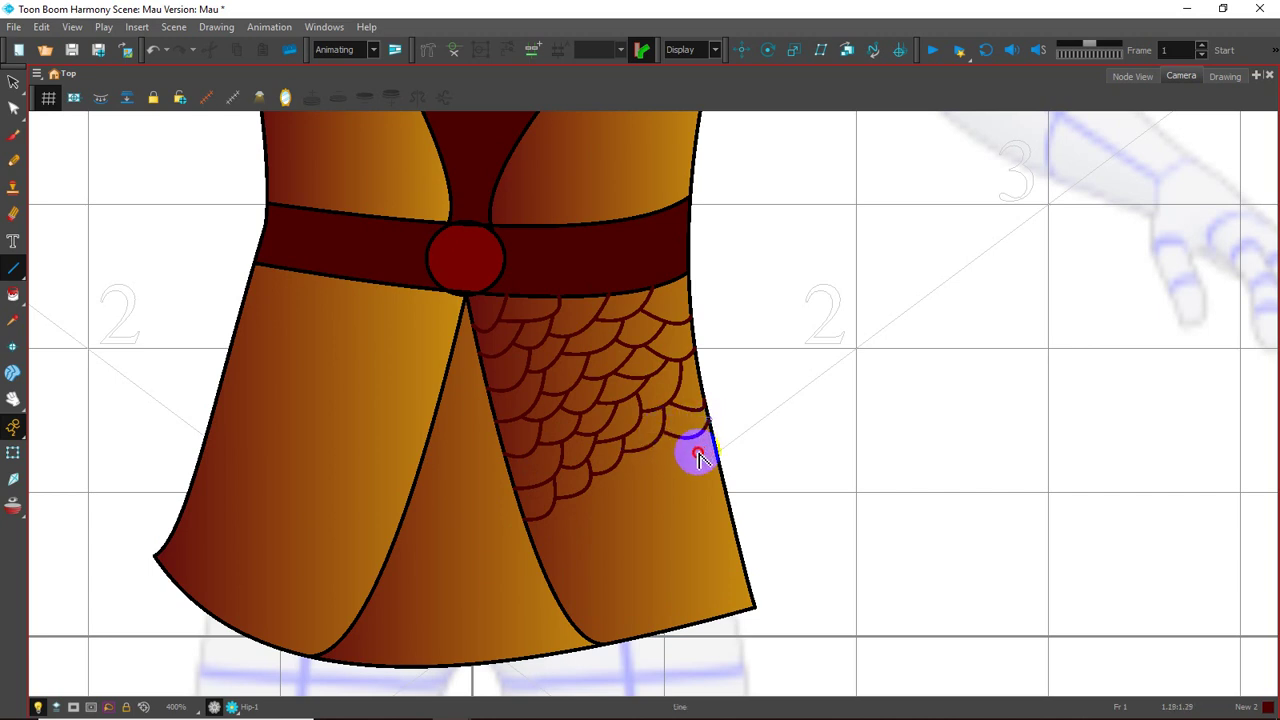
# Draw a lower row of scale arcs out to the panel's right edge
pyautogui.moveTo(570, 510)
pyautogui.mouseDown()
pyautogui.moveTo(531, 537)
pyautogui.moveTo(571, 537)
pyautogui.mouseUp()
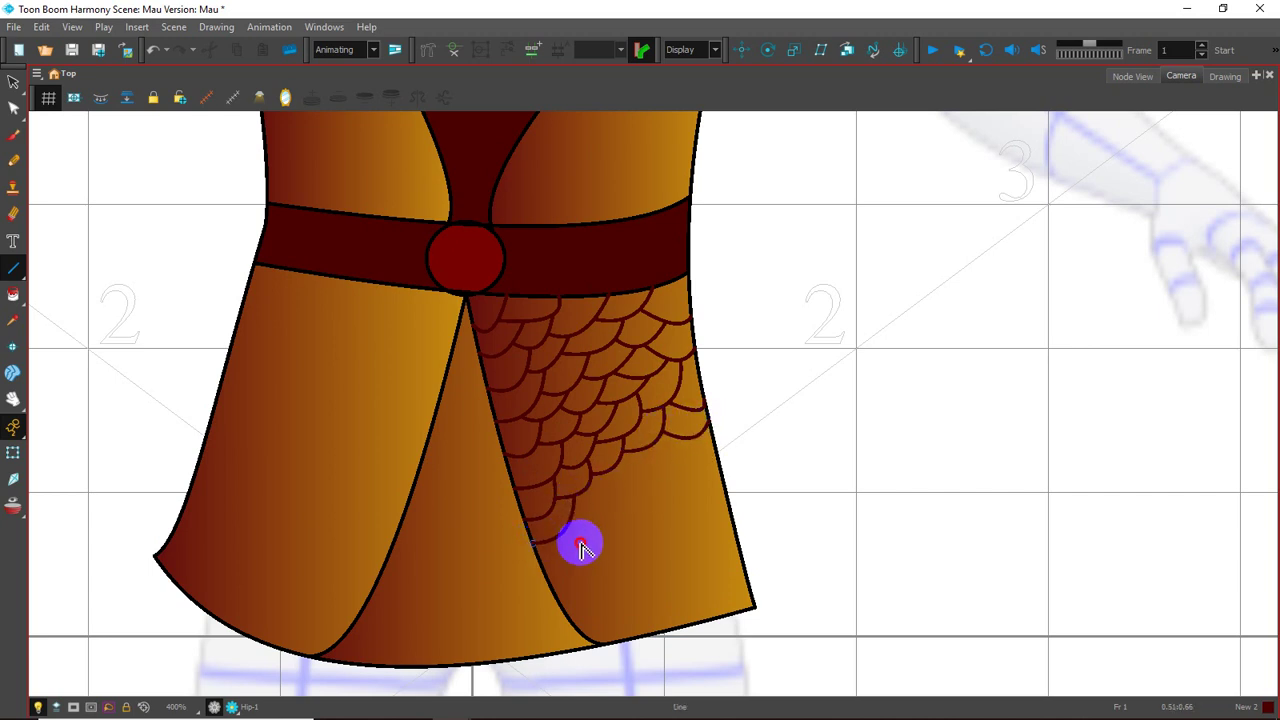
pyautogui.moveTo(612, 473)
pyautogui.mouseDown()
pyautogui.moveTo(592, 476)
pyautogui.moveTo(574, 514)
pyautogui.mouseUp()
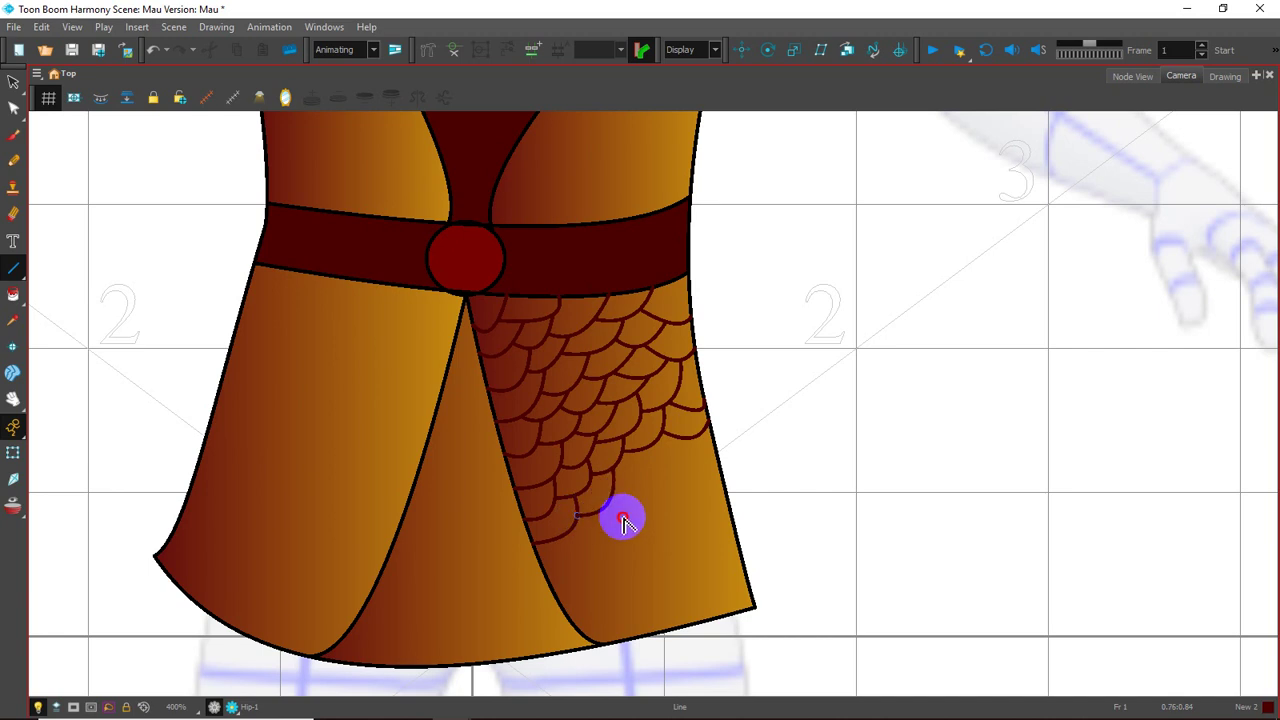
pyautogui.moveTo(662, 440)
pyautogui.mouseDown()
pyautogui.moveTo(640, 466)
pyautogui.moveTo(655, 466)
pyautogui.moveTo(643, 506)
pyautogui.moveTo(555, 567)
pyautogui.mouseUp()
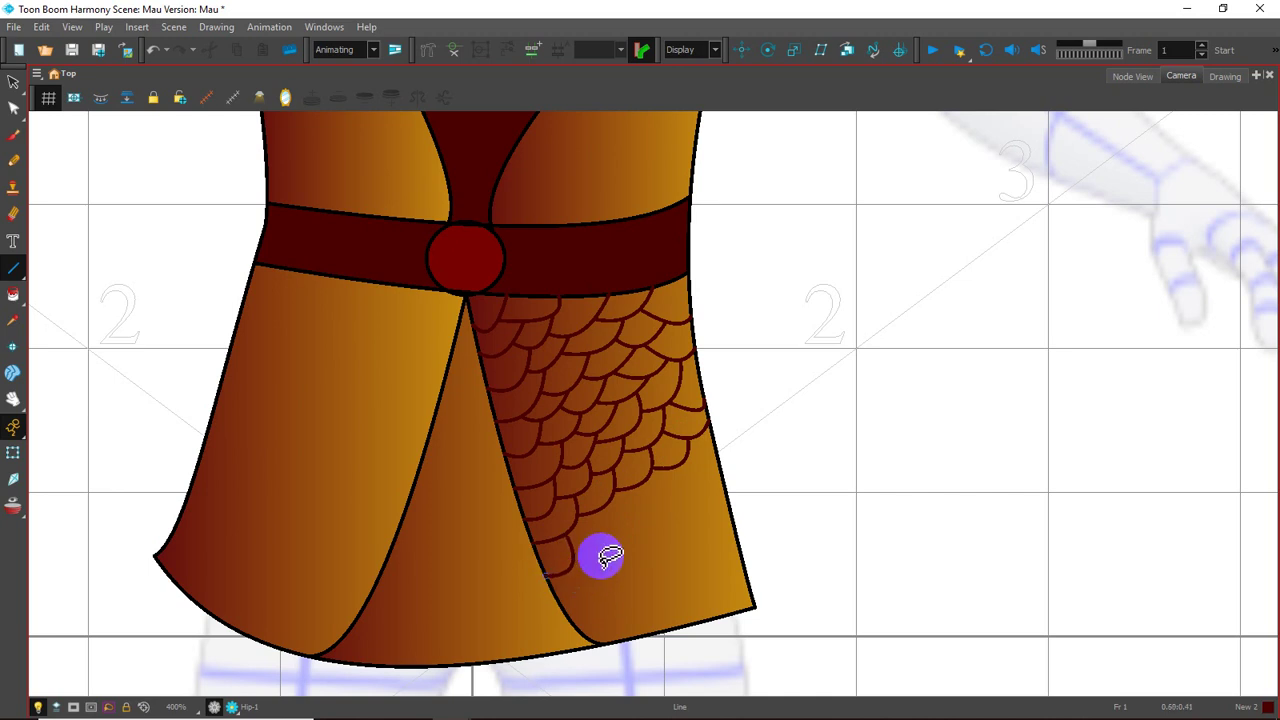
pyautogui.moveTo(600, 506); pyautogui.dragTo(569, 549)
pyautogui.moveTo(634, 486); pyautogui.dragTo(608, 529)
pyautogui.moveTo(686, 466); pyautogui.dragTo(640, 509)
pyautogui.moveTo(690, 463); pyautogui.dragTo(695, 474)
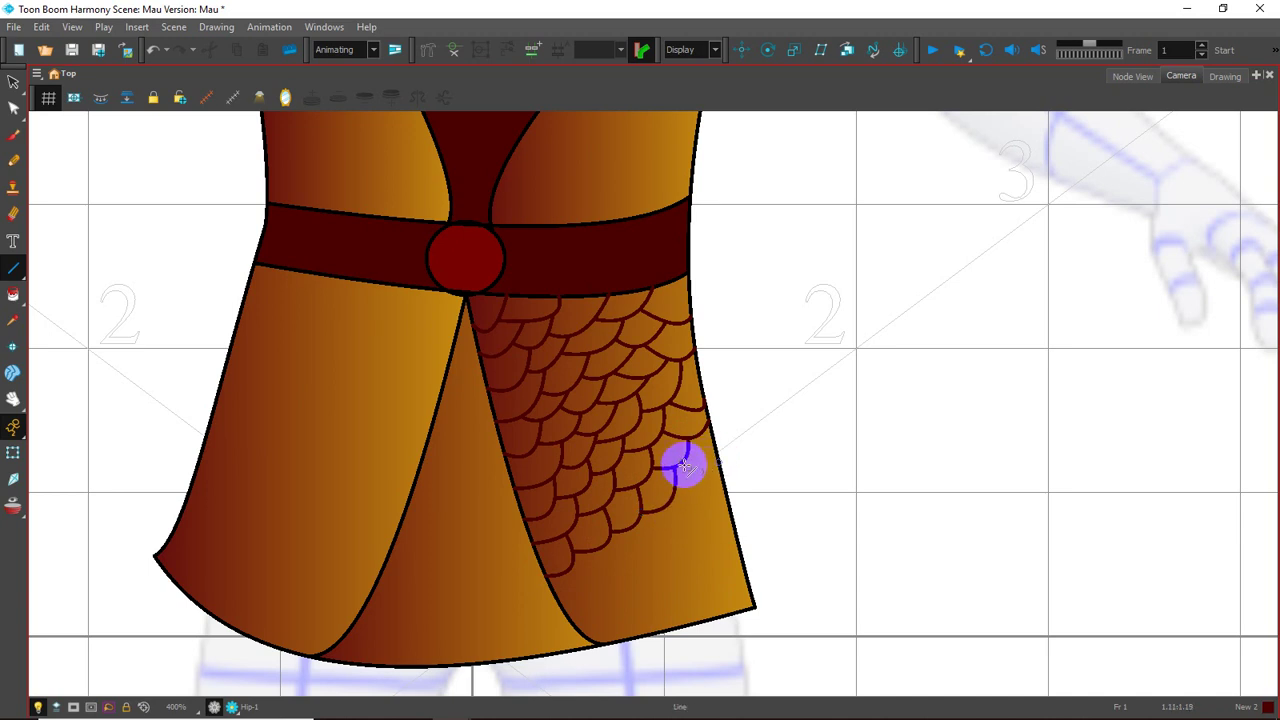
pyautogui.moveTo(711, 486)
pyautogui.mouseDown()
pyautogui.moveTo(666, 497)
pyautogui.moveTo(701, 483)
pyautogui.moveTo(700, 521)
pyautogui.mouseUp()
# Finish the bottom scale arcs down to the right skirt panel's corner
pyautogui.moveTo(625, 528)
pyautogui.mouseDown()
pyautogui.moveTo(557, 591)
pyautogui.moveTo(575, 597)
pyautogui.mouseUp()
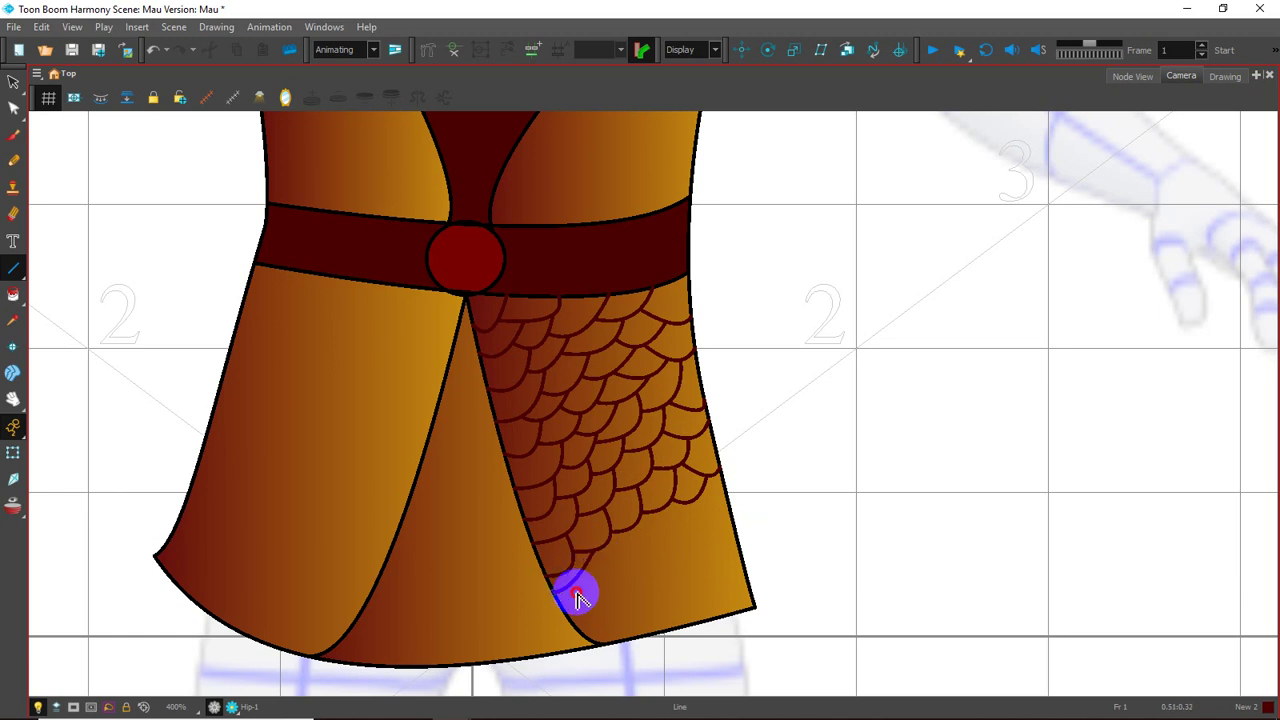
pyautogui.moveTo(634, 523)
pyautogui.mouseDown()
pyautogui.moveTo(591, 563)
pyautogui.moveTo(627, 578)
pyautogui.moveTo(651, 566)
pyautogui.mouseUp()
pyautogui.moveTo(666, 509)
pyautogui.mouseDown()
pyautogui.moveTo(634, 540)
pyautogui.moveTo(668, 540)
pyautogui.mouseUp()
pyautogui.moveTo(702, 496)
pyautogui.mouseDown()
pyautogui.moveTo(668, 505)
pyautogui.moveTo(705, 540)
pyautogui.mouseUp()
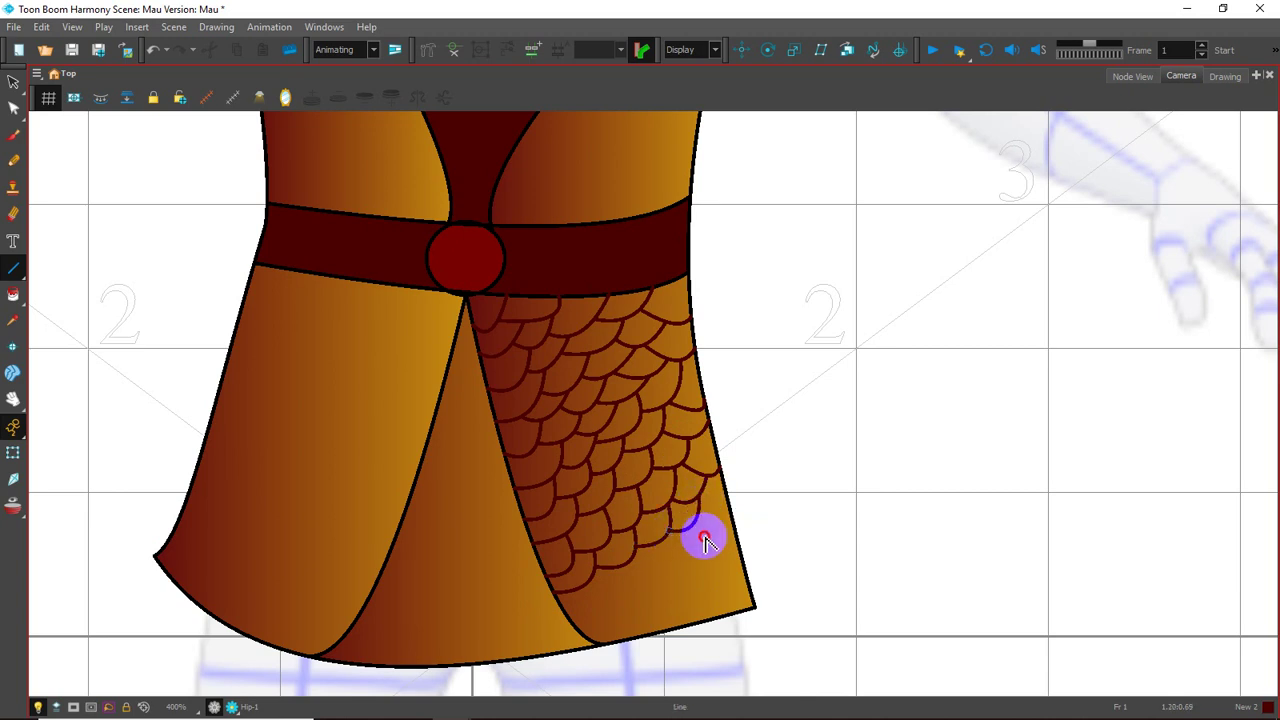
pyautogui.moveTo(727, 512); pyautogui.dragTo(724, 520)
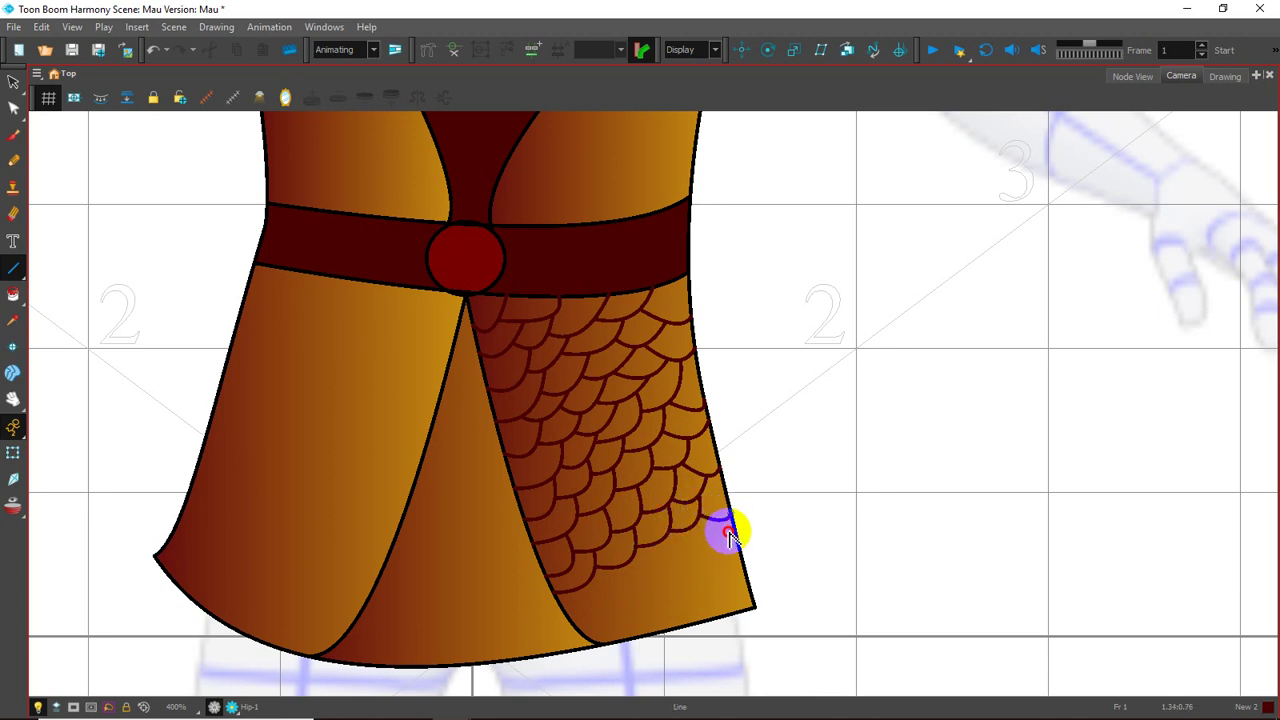
pyautogui.moveTo(598, 582)
pyautogui.mouseDown()
pyautogui.moveTo(620, 572)
pyautogui.moveTo(571, 614)
pyautogui.mouseUp()
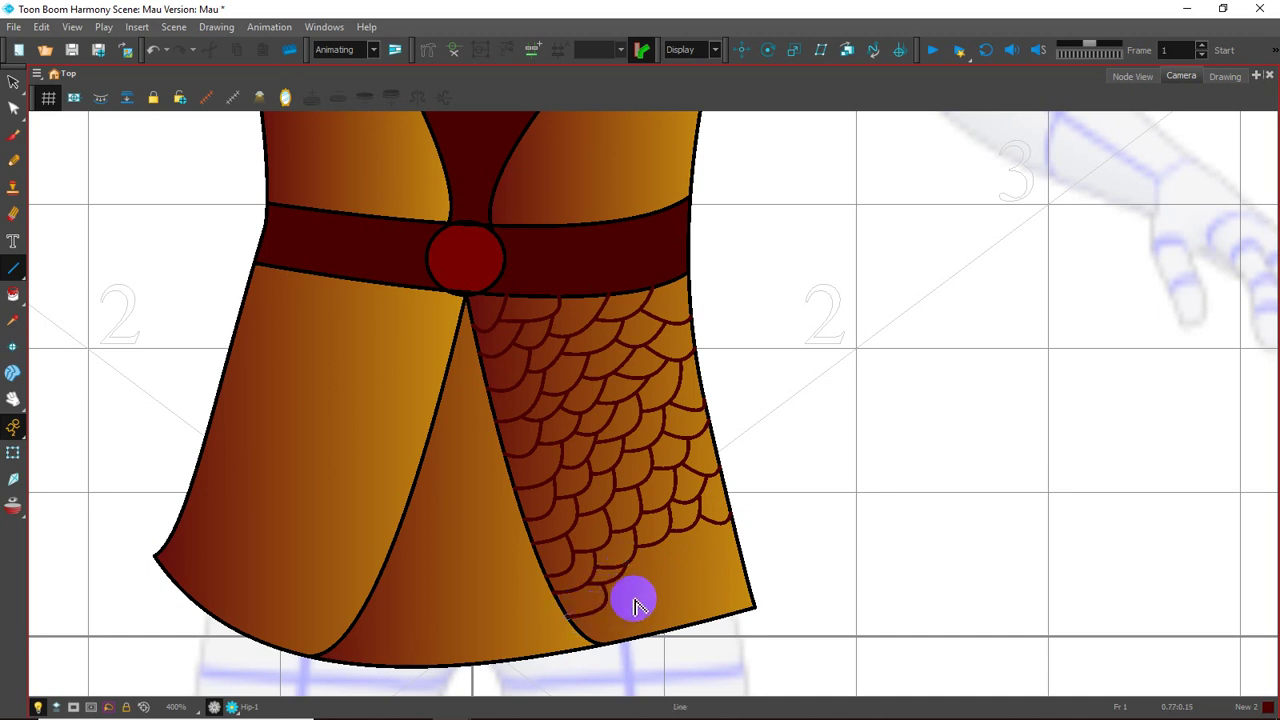
pyautogui.moveTo(637, 545); pyautogui.dragTo(655, 548)
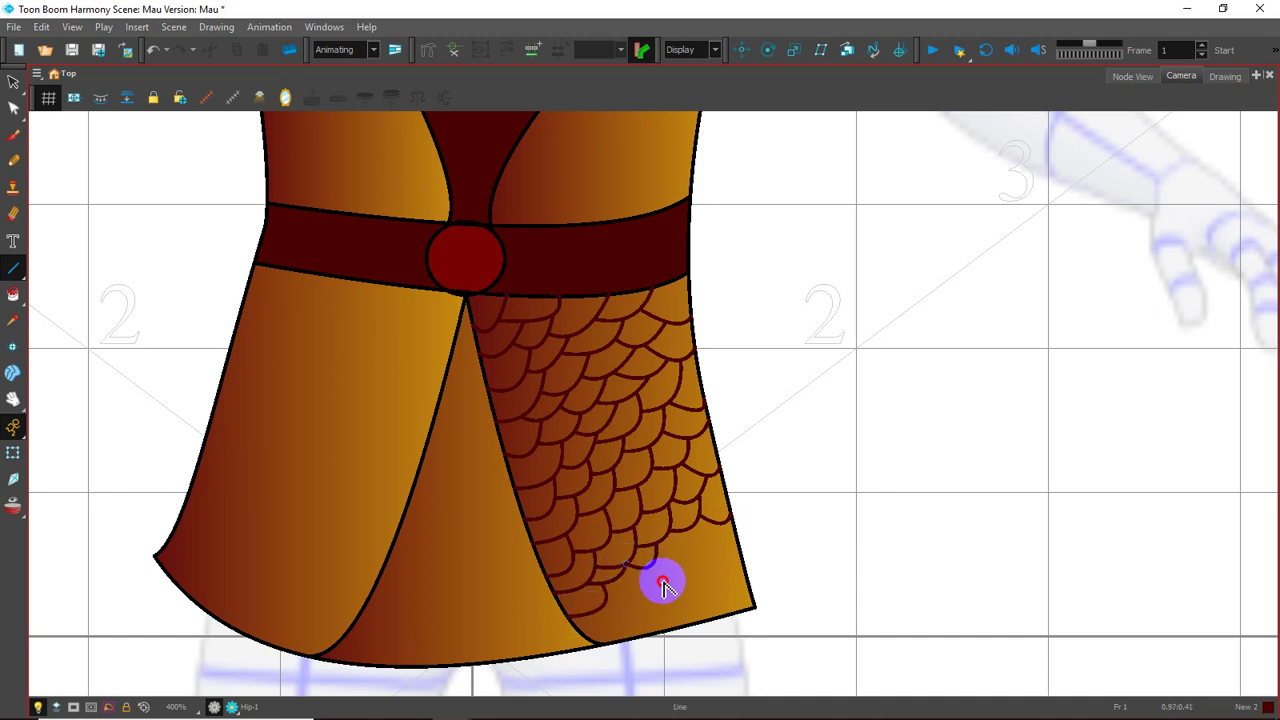
pyautogui.moveTo(688, 537)
pyautogui.mouseDown()
pyautogui.moveTo(675, 550)
pyautogui.moveTo(702, 528)
pyautogui.mouseUp()
pyautogui.moveTo(722, 521)
pyautogui.mouseDown()
pyautogui.moveTo(730, 535)
pyautogui.moveTo(680, 586)
pyautogui.moveTo(646, 566)
pyautogui.moveTo(617, 594)
pyautogui.moveTo(628, 602)
pyautogui.moveTo(586, 623)
pyautogui.moveTo(660, 614)
pyautogui.moveTo(684, 569)
pyautogui.moveTo(651, 594)
pyautogui.moveTo(714, 543)
pyautogui.moveTo(684, 577)
pyautogui.moveTo(700, 600)
pyautogui.moveTo(666, 594)
pyautogui.moveTo(646, 634)
pyautogui.moveTo(694, 577)
pyautogui.moveTo(688, 613)
pyautogui.moveTo(730, 570)
pyautogui.moveTo(745, 596)
pyautogui.moveTo(703, 600)
pyautogui.moveTo(731, 601)
pyautogui.mouseUp()
pyautogui.press('space')
# Pan to the left skirt panel and draw the first row of dark-red scallops under the belt
pyautogui.moveTo(487, 452); pyautogui.dragTo(578, 503)
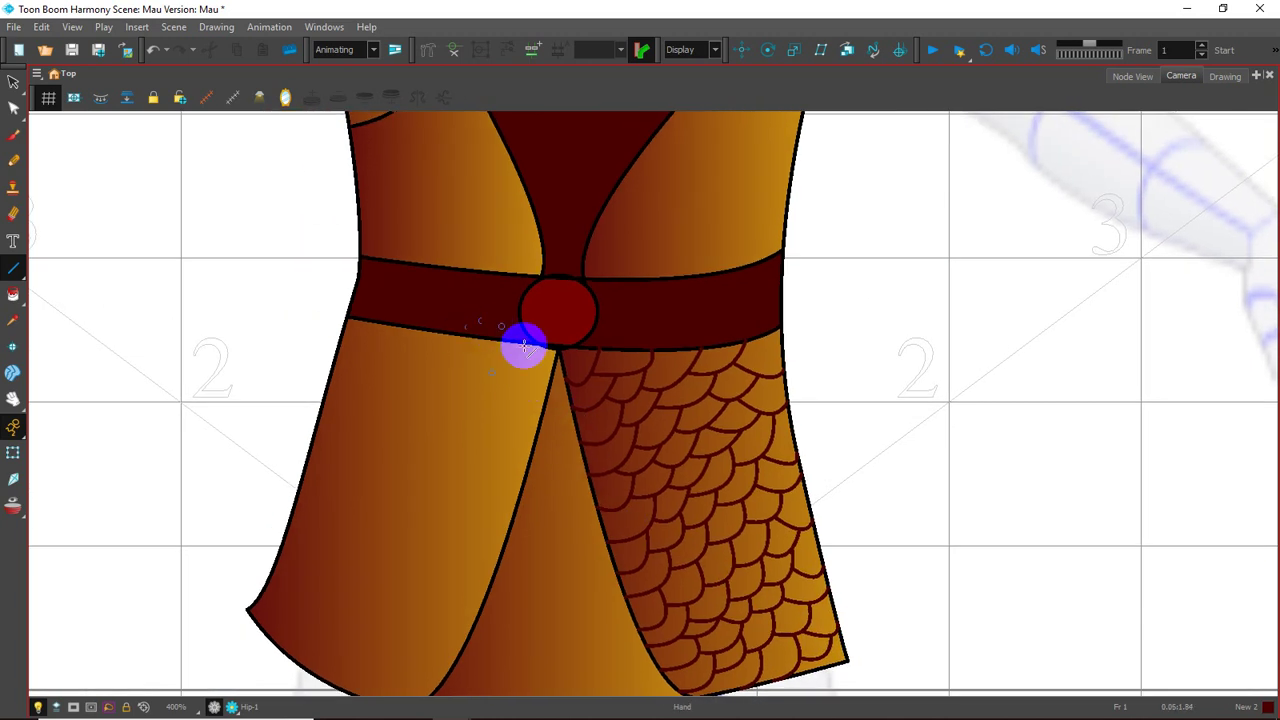
pyautogui.moveTo(519, 347)
pyautogui.mouseDown()
pyautogui.moveTo(541, 391)
pyautogui.moveTo(535, 347)
pyautogui.moveTo(537, 391)
pyautogui.mouseUp()
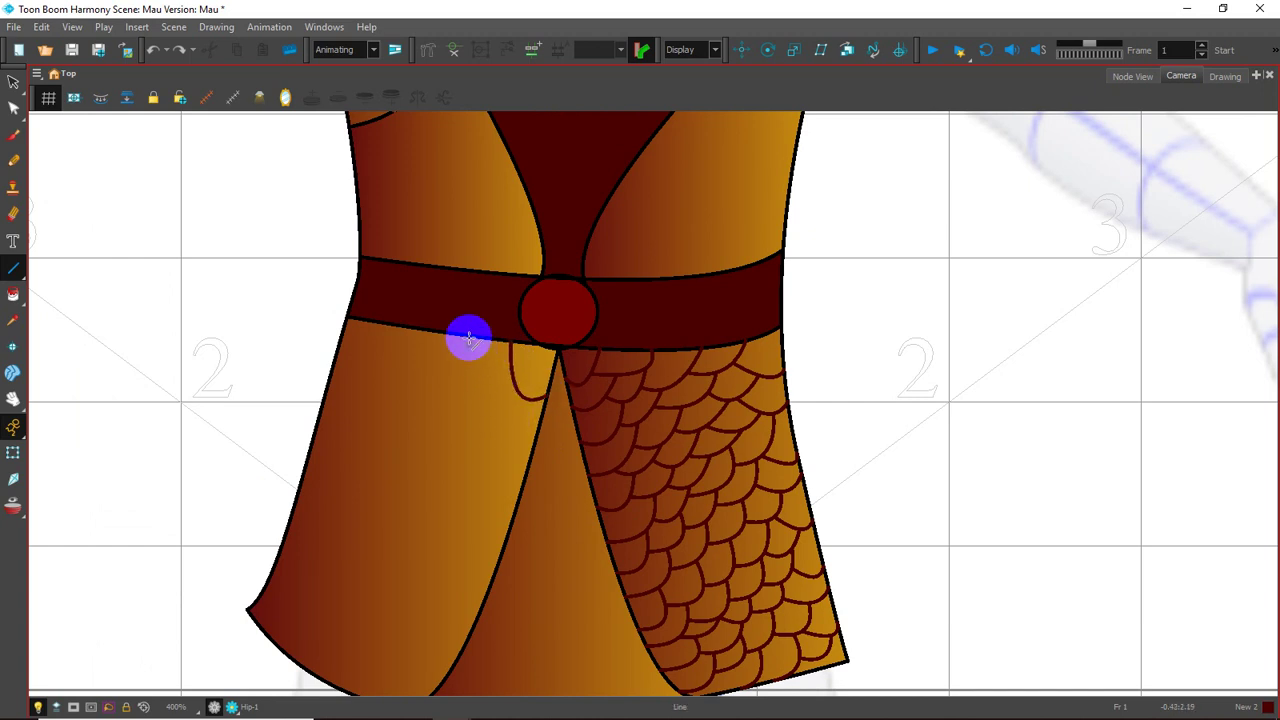
pyautogui.moveTo(469, 339); pyautogui.dragTo(512, 352)
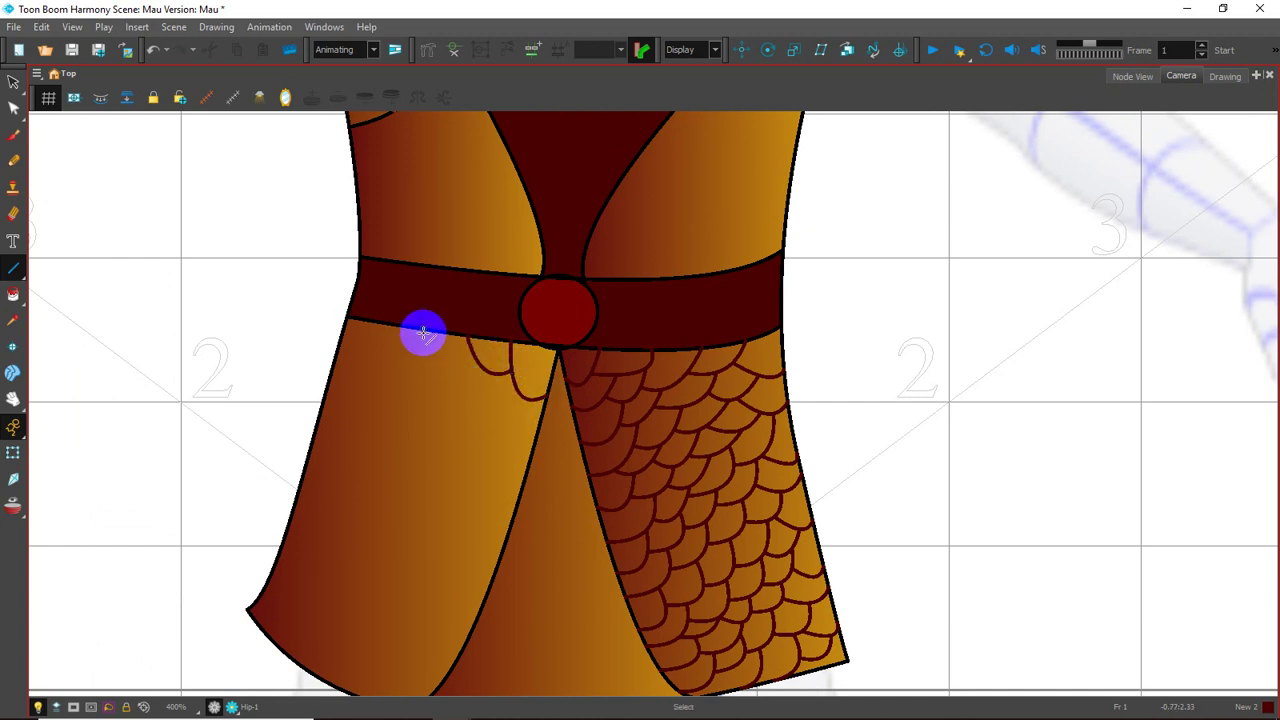
pyautogui.moveTo(423, 333); pyautogui.dragTo(470, 345)
pyautogui.moveTo(340, 351)
pyautogui.mouseDown()
pyautogui.moveTo(400, 330)
pyautogui.moveTo(435, 356)
pyautogui.mouseUp()
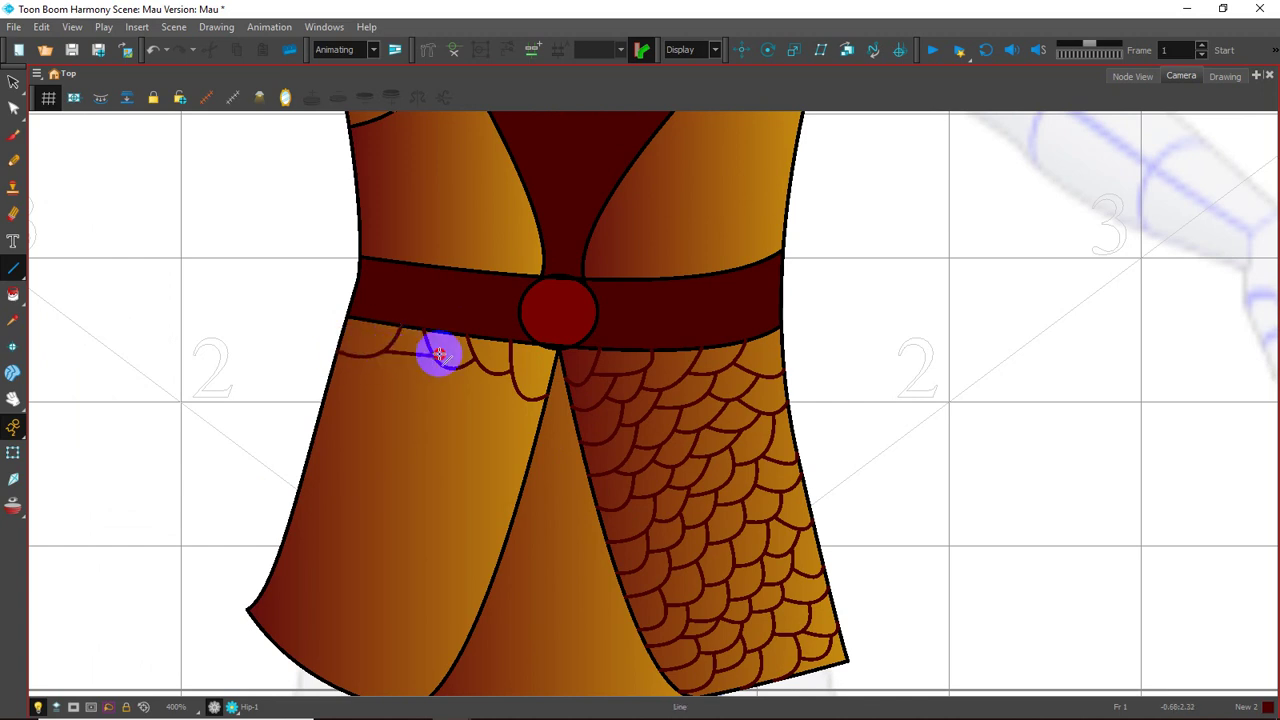
pyautogui.moveTo(330, 384)
pyautogui.mouseDown()
pyautogui.moveTo(383, 362)
pyautogui.moveTo(405, 388)
pyautogui.moveTo(457, 366)
pyautogui.mouseUp()
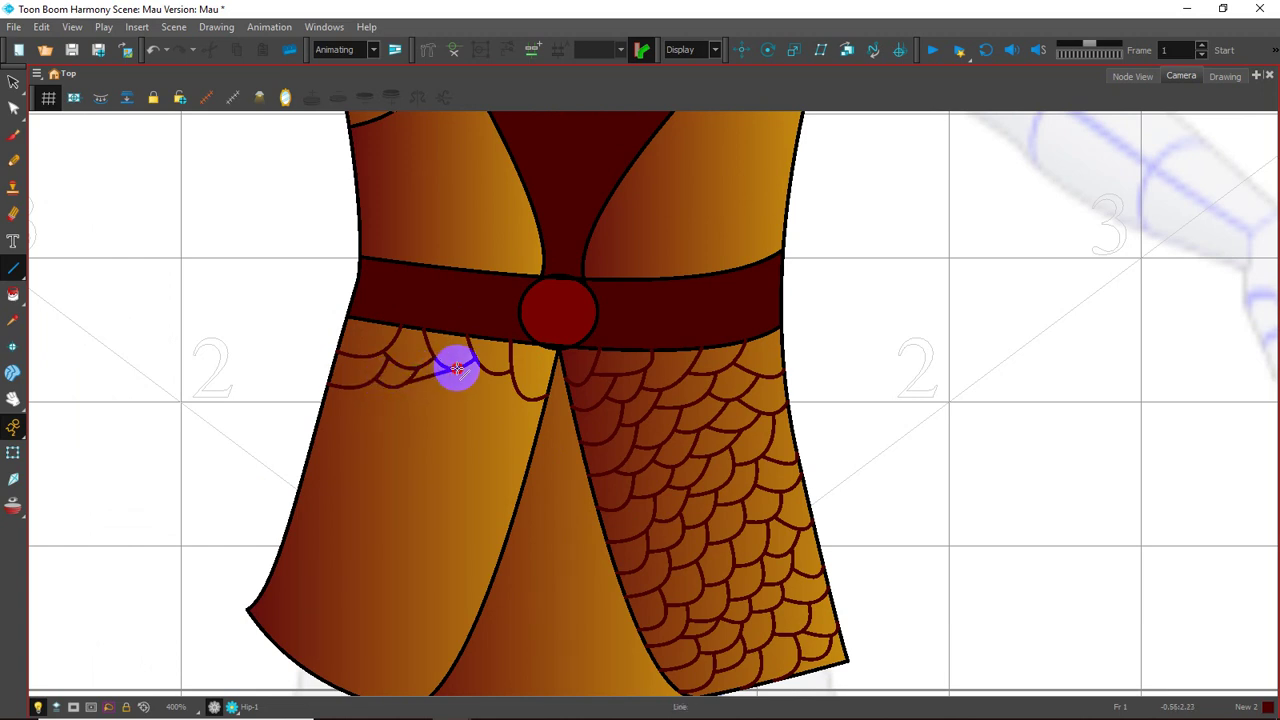
pyautogui.moveTo(430, 412)
pyautogui.mouseDown()
pyautogui.moveTo(506, 371)
pyautogui.moveTo(482, 402)
pyautogui.moveTo(508, 394)
pyautogui.moveTo(498, 410)
pyautogui.moveTo(541, 424)
pyautogui.moveTo(528, 423)
pyautogui.mouseUp()
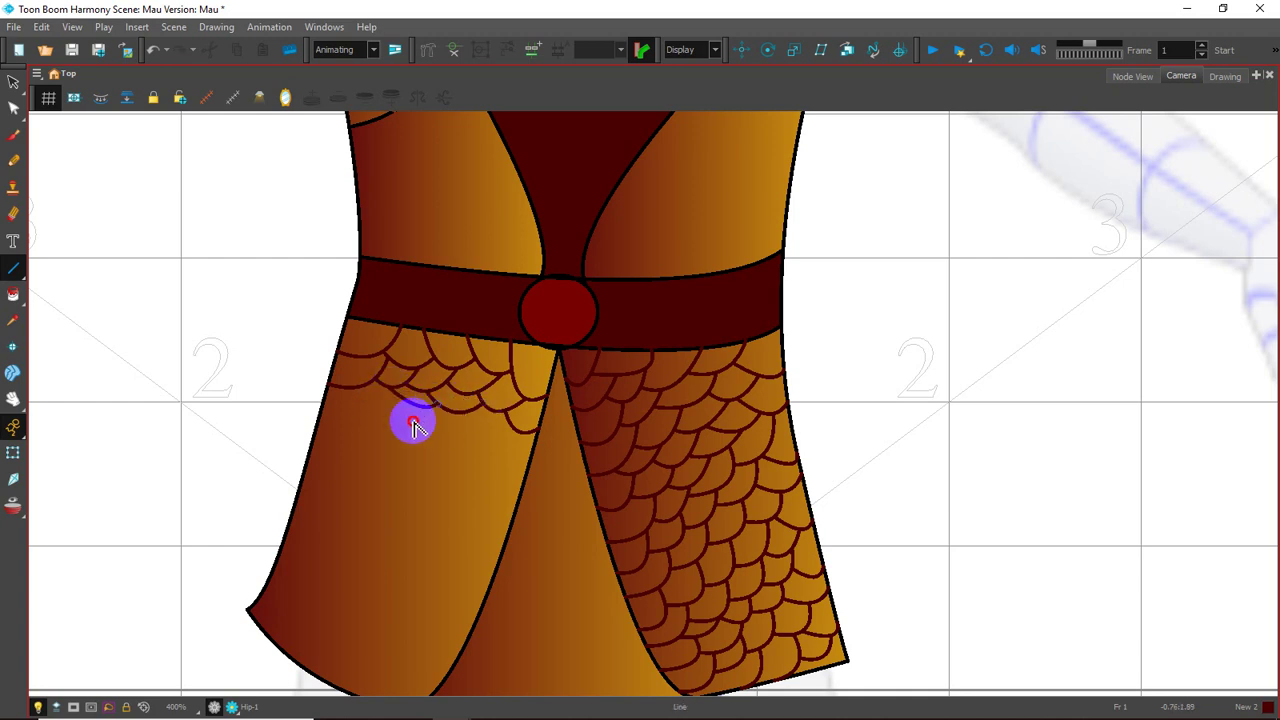
# Add the second and third scallop rows on the left panel, undoing stray strokes
pyautogui.moveTo(326, 402); pyautogui.dragTo(375, 413)
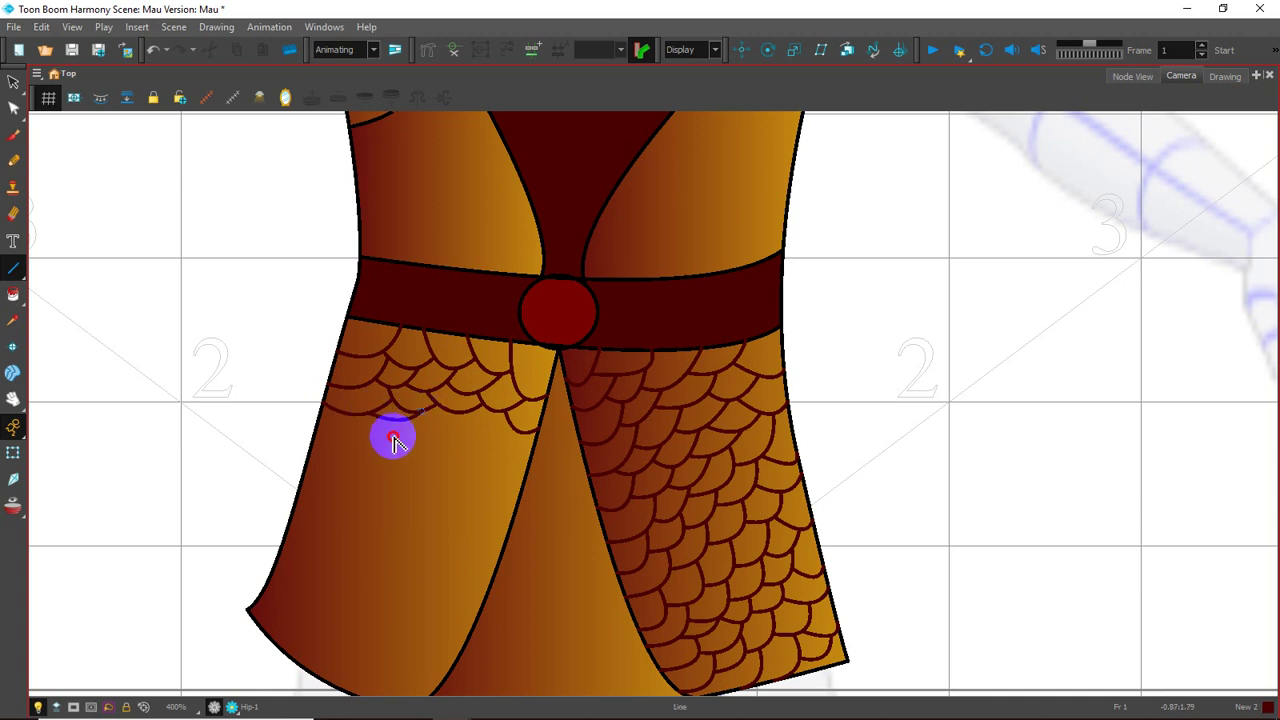
pyautogui.moveTo(375, 413); pyautogui.dragTo(453, 419)
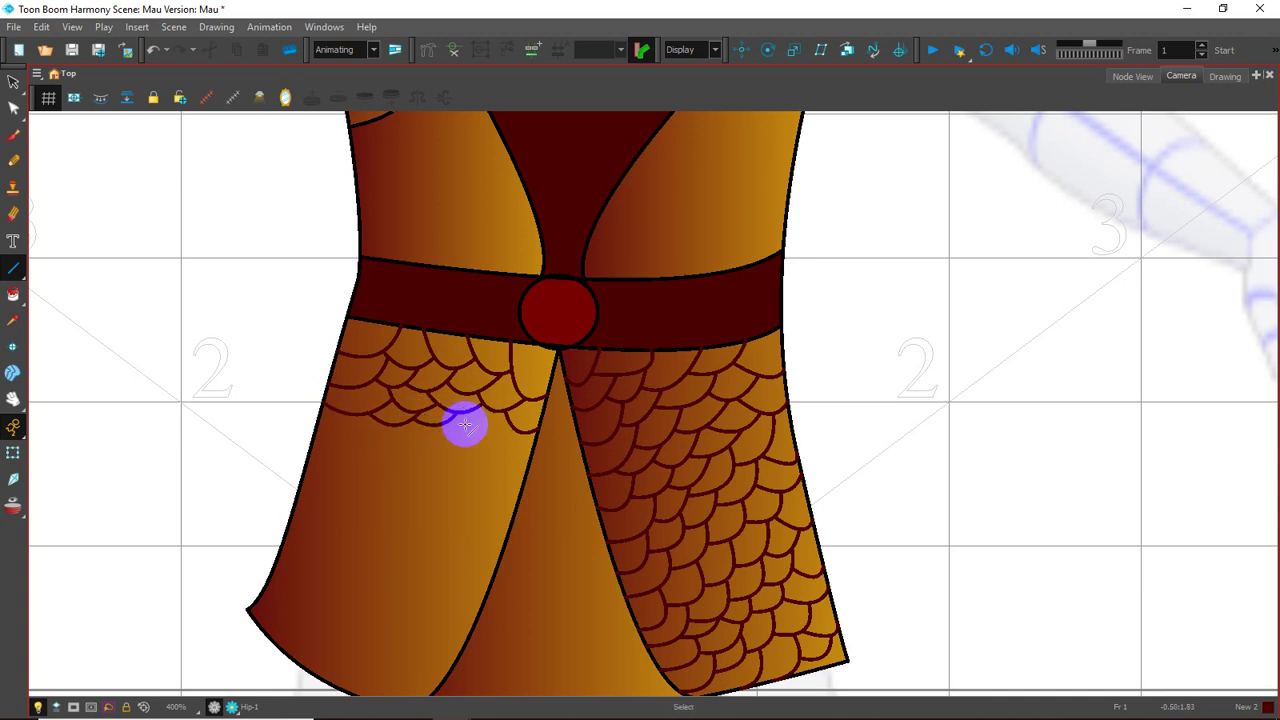
pyautogui.moveTo(489, 431); pyautogui.dragTo(528, 449)
pyautogui.click(436, 430)
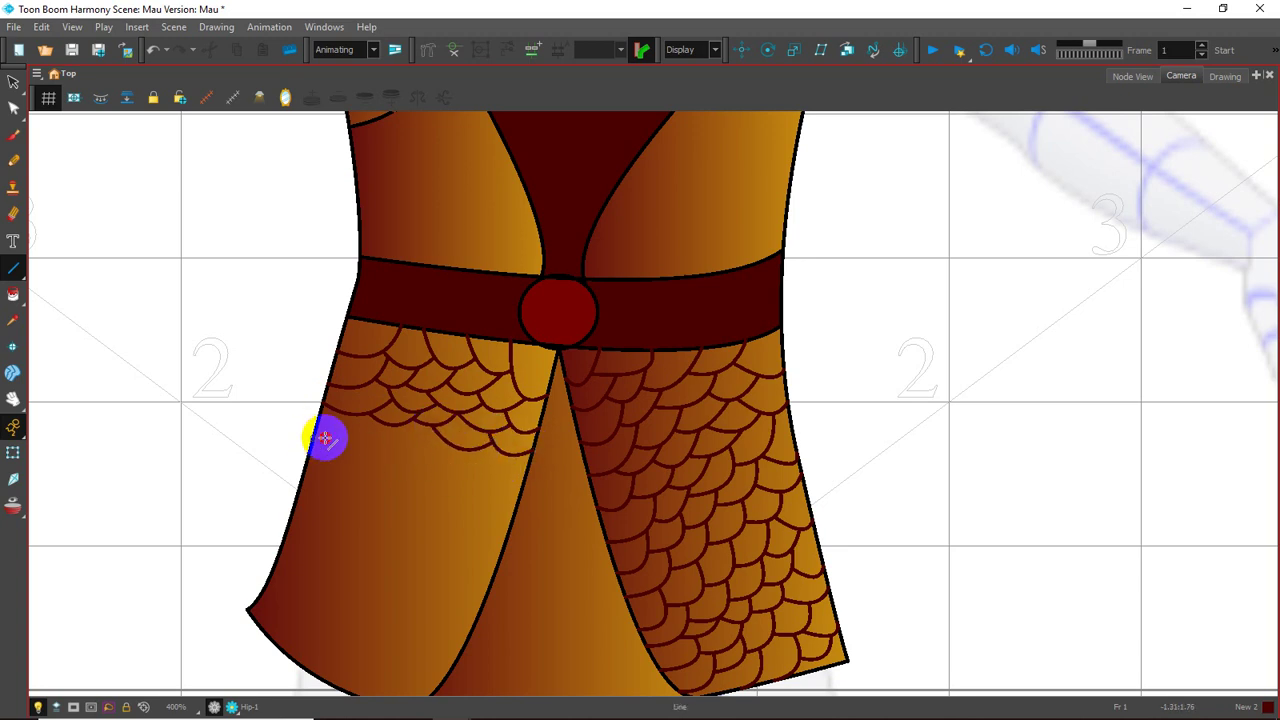
pyautogui.moveTo(325, 438)
pyautogui.mouseDown()
pyautogui.moveTo(428, 437)
pyautogui.moveTo(525, 481)
pyautogui.moveTo(441, 470)
pyautogui.mouseUp()
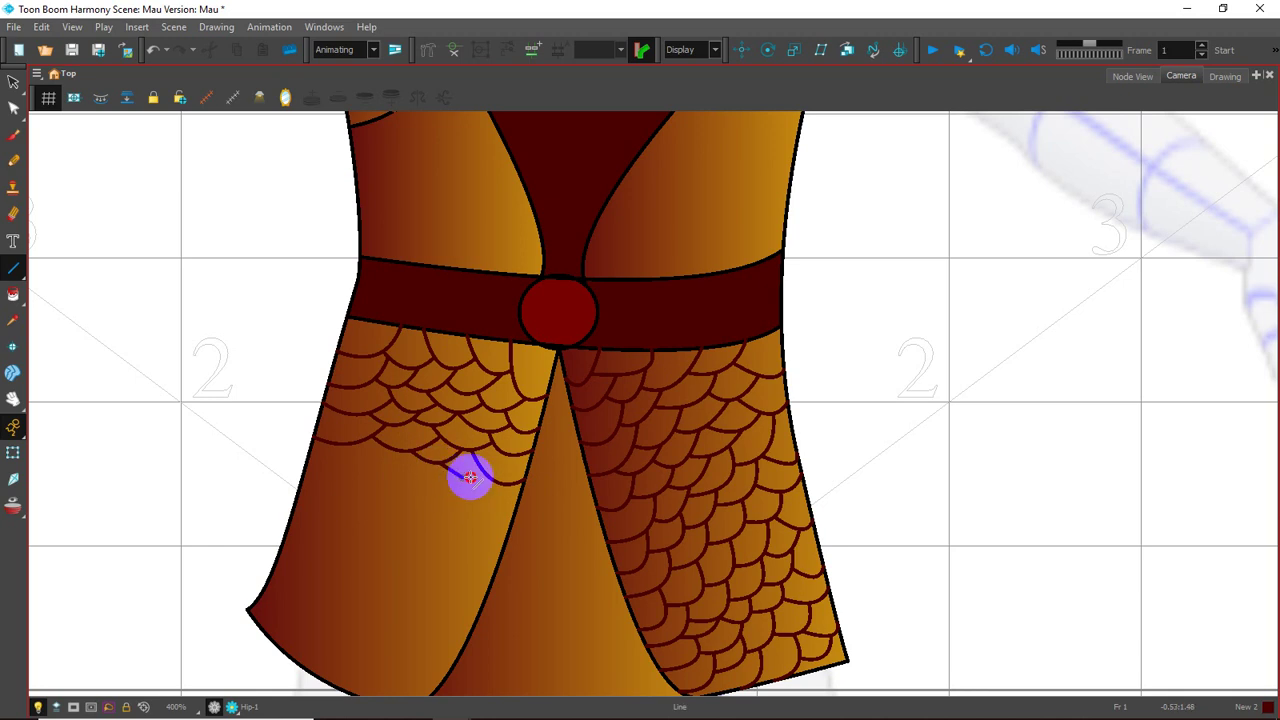
pyautogui.hotkey('alt', 's')
pyautogui.moveTo(428, 461); pyautogui.dragTo(486, 478)
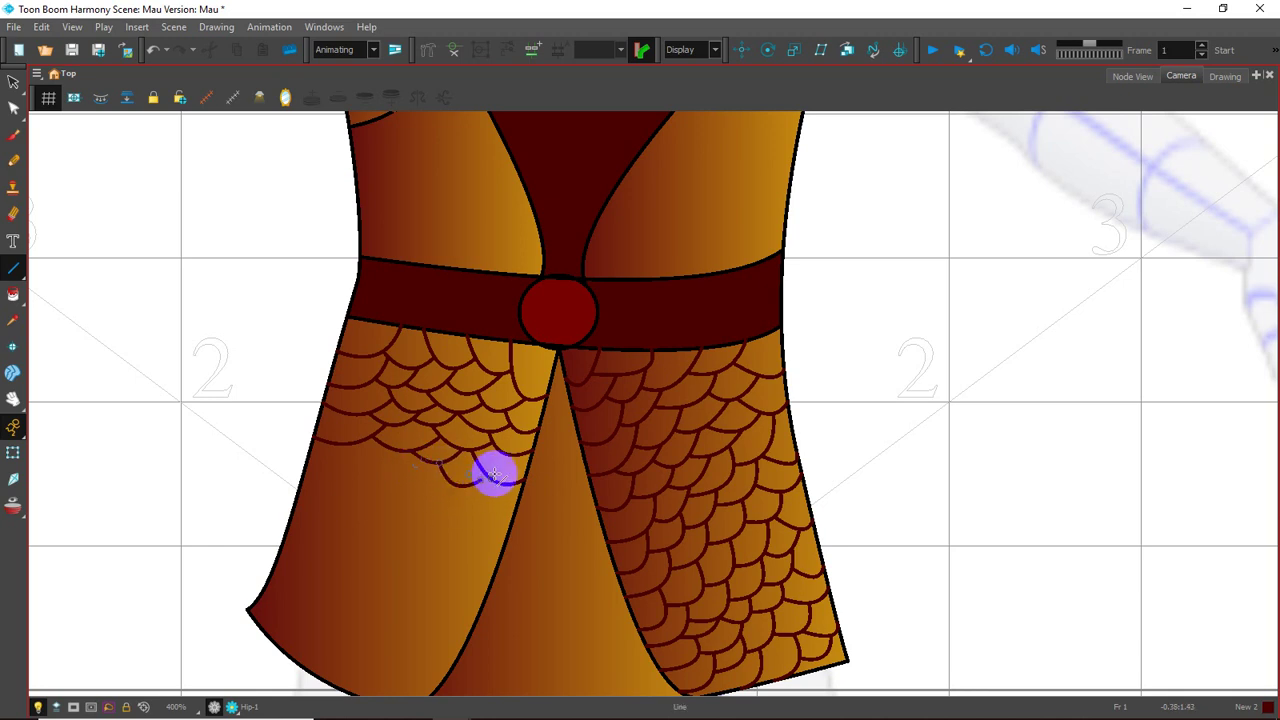
pyautogui.moveTo(482, 480)
pyautogui.mouseDown()
pyautogui.moveTo(484, 503)
pyautogui.moveTo(514, 500)
pyautogui.moveTo(486, 523)
pyautogui.mouseUp()
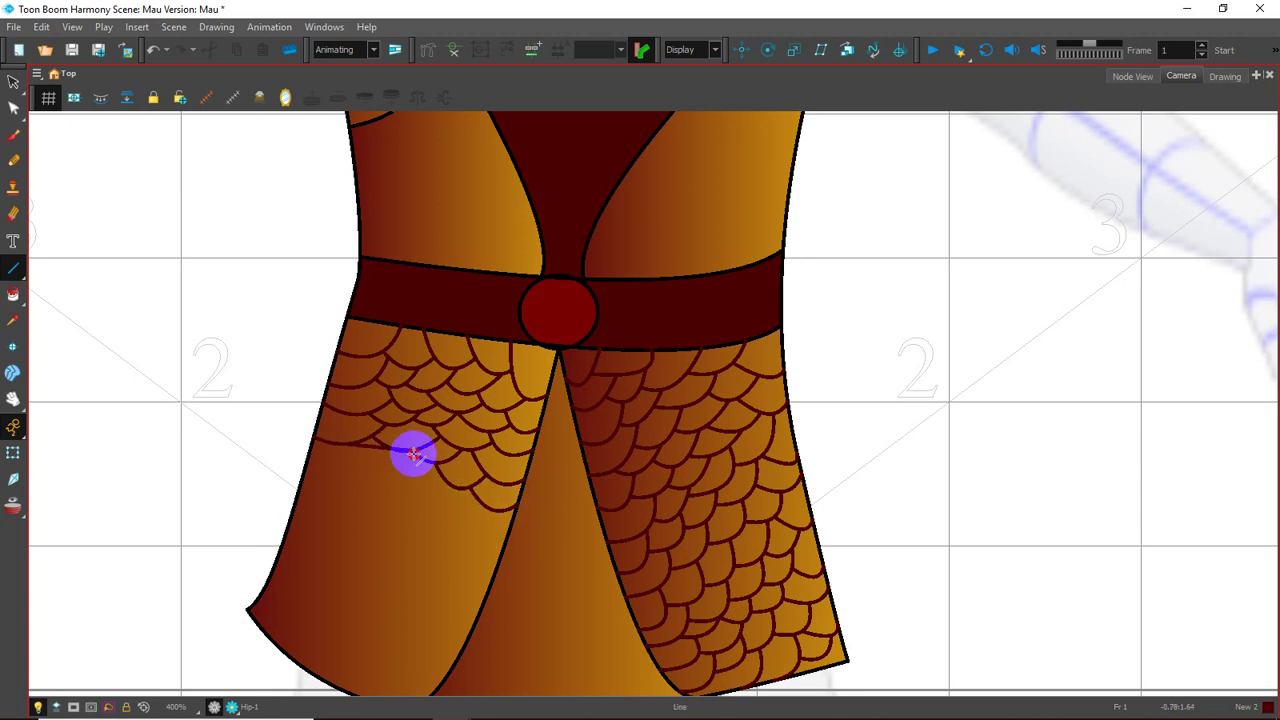
pyautogui.moveTo(348, 447)
pyautogui.mouseDown()
pyautogui.moveTo(502, 505)
pyautogui.moveTo(457, 549)
pyautogui.moveTo(489, 551)
pyautogui.mouseUp()
pyautogui.hotkey('ctrl', 'z')
pyautogui.hotkey('ctrl', 'z')
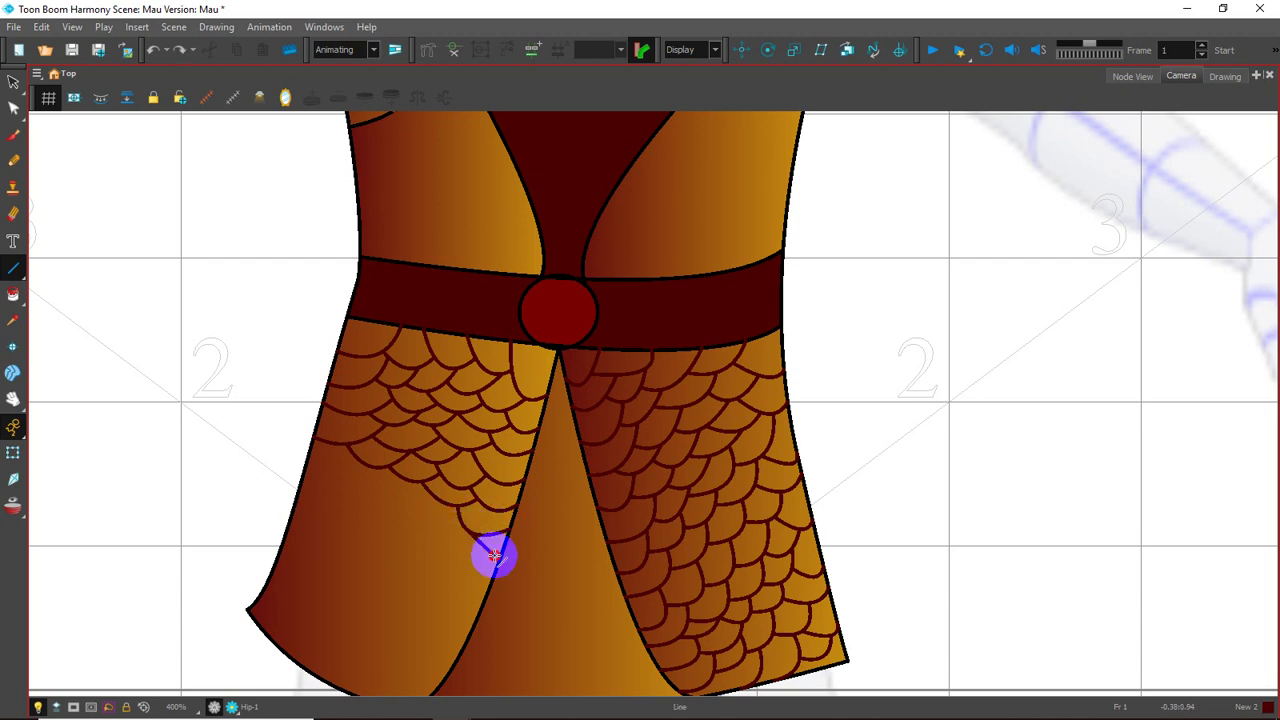
# Draw scallop arcs forming the next rows below the existing scales on the left skirt panel
pyautogui.moveTo(489, 567); pyautogui.dragTo(477, 557)
pyautogui.moveTo(426, 494); pyautogui.dragTo(455, 530)
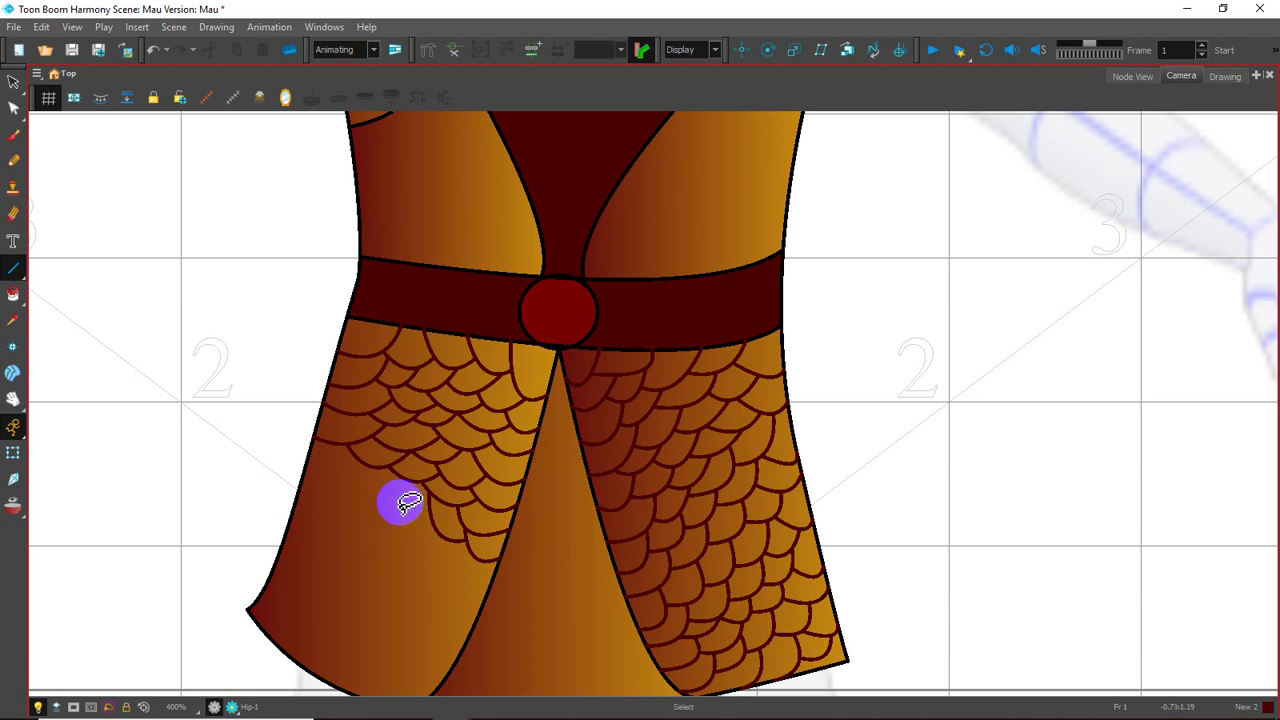
pyautogui.moveTo(400, 466)
pyautogui.mouseDown()
pyautogui.moveTo(423, 510)
pyautogui.moveTo(414, 520)
pyautogui.mouseUp()
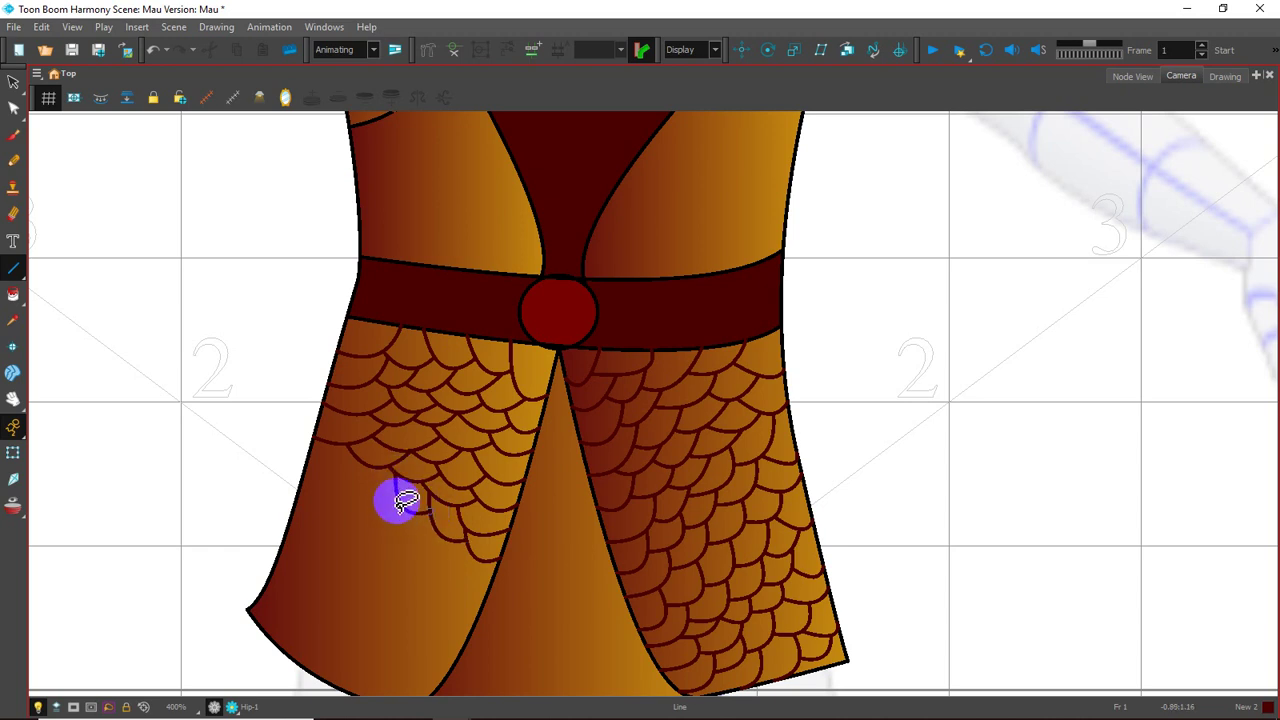
pyautogui.moveTo(357, 463); pyautogui.dragTo(392, 500)
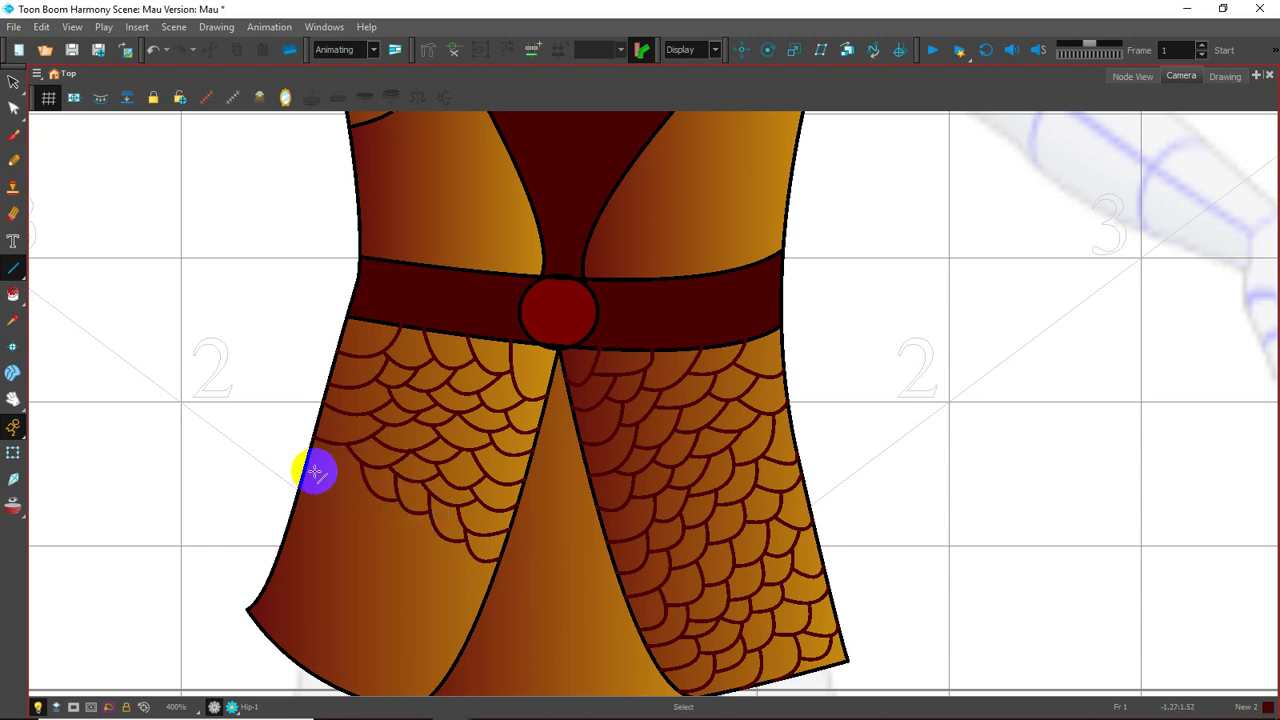
pyautogui.moveTo(306, 464)
pyautogui.mouseDown()
pyautogui.moveTo(400, 508)
pyautogui.moveTo(470, 563)
pyautogui.moveTo(455, 596)
pyautogui.moveTo(478, 580)
pyautogui.mouseUp()
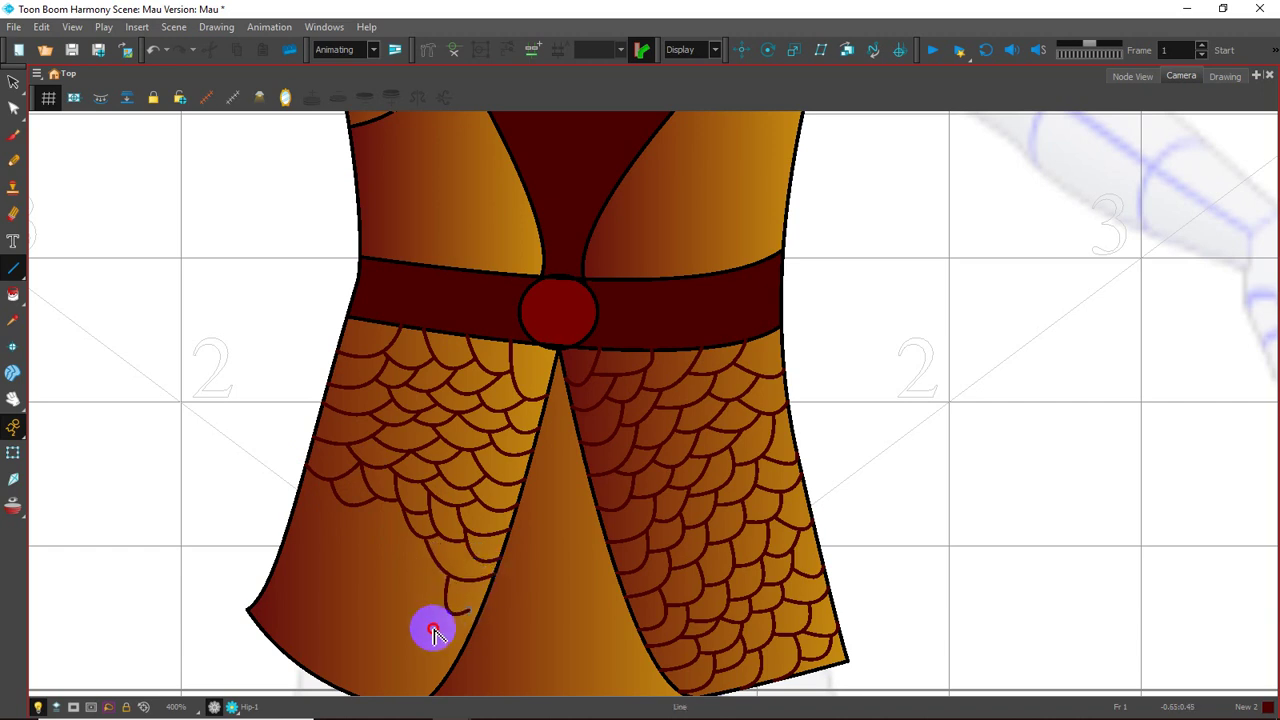
pyautogui.moveTo(458, 581)
pyautogui.mouseDown()
pyautogui.moveTo(486, 594)
pyautogui.moveTo(463, 621)
pyautogui.mouseUp()
# Add scallop arcs in the lower-left area, reaching toward the panel's left edge and bottom
pyautogui.moveTo(411, 535)
pyautogui.mouseDown()
pyautogui.moveTo(436, 550)
pyautogui.moveTo(470, 627)
pyautogui.moveTo(378, 508)
pyautogui.mouseUp()
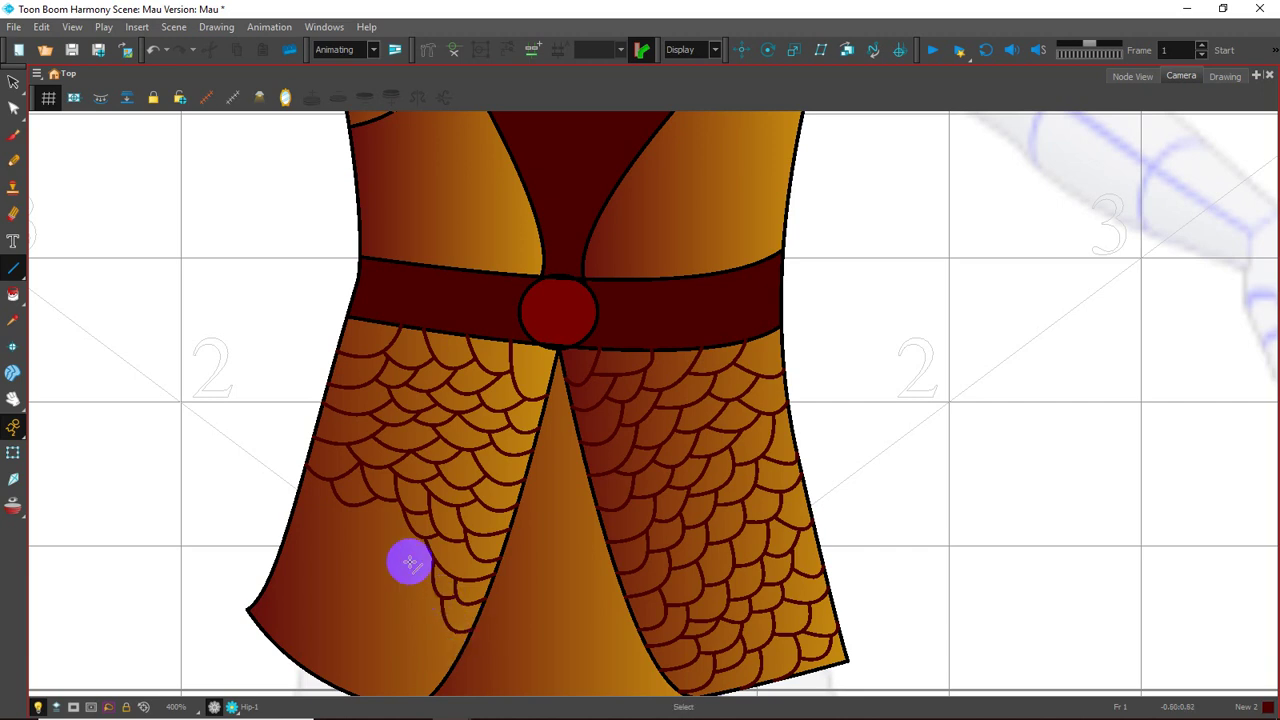
pyautogui.moveTo(370, 515)
pyautogui.mouseDown()
pyautogui.moveTo(428, 571)
pyautogui.moveTo(380, 586)
pyautogui.mouseUp()
pyautogui.moveTo(298, 506)
pyautogui.mouseDown()
pyautogui.moveTo(354, 514)
pyautogui.moveTo(370, 543)
pyautogui.mouseUp()
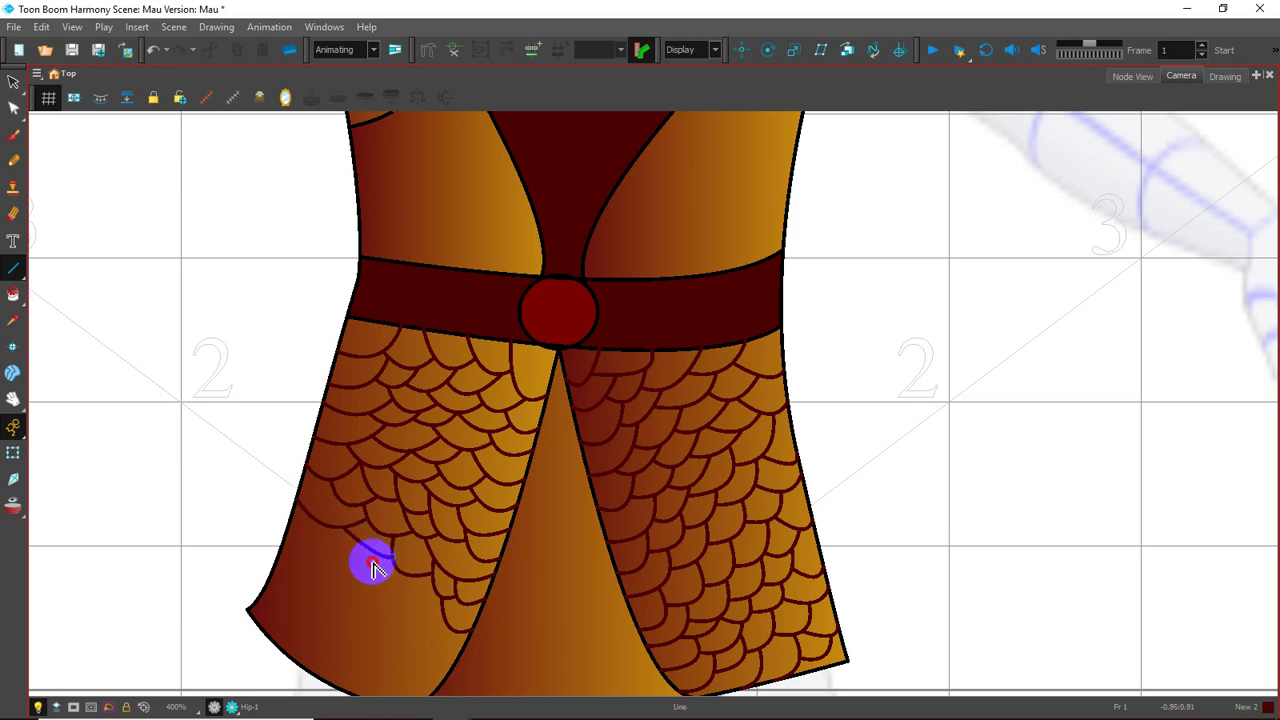
pyautogui.moveTo(279, 539); pyautogui.dragTo(371, 557)
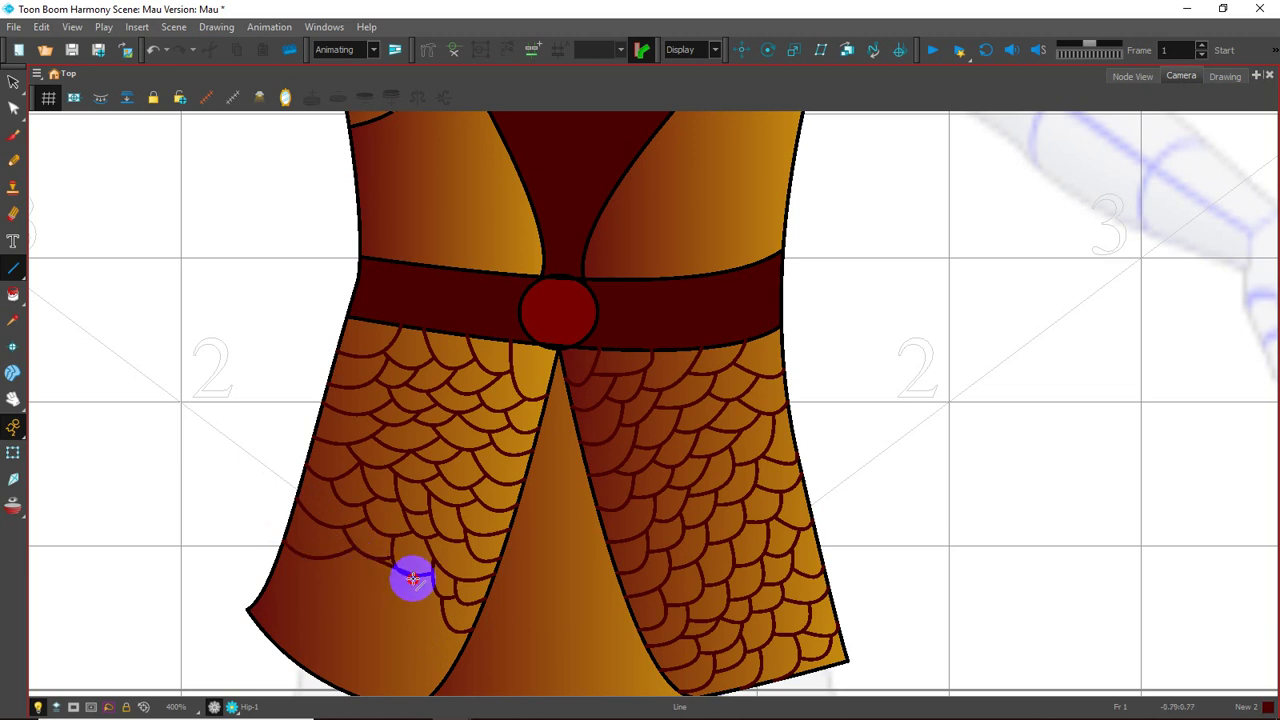
pyautogui.moveTo(400, 580)
pyautogui.mouseDown()
pyautogui.moveTo(433, 600)
pyautogui.moveTo(440, 668)
pyautogui.mouseUp()
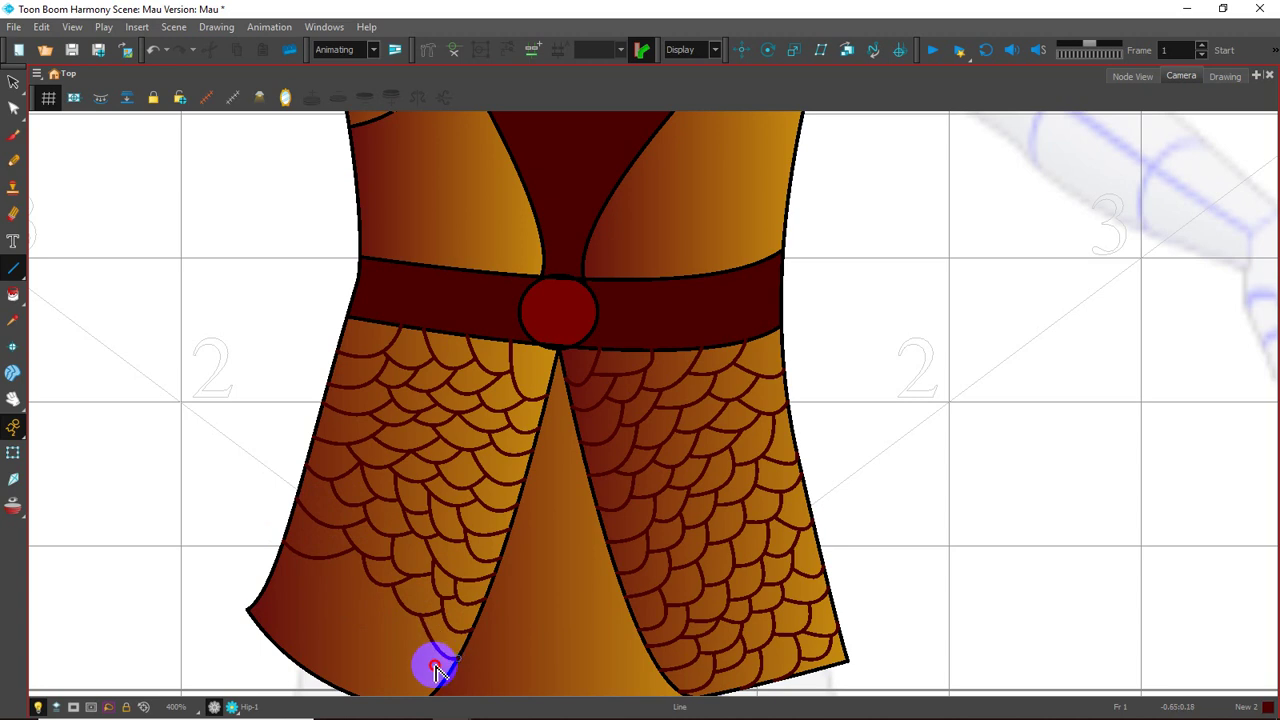
pyautogui.moveTo(323, 563)
pyautogui.mouseDown()
pyautogui.moveTo(403, 606)
pyautogui.moveTo(466, 608)
pyautogui.moveTo(468, 544)
pyautogui.mouseUp()
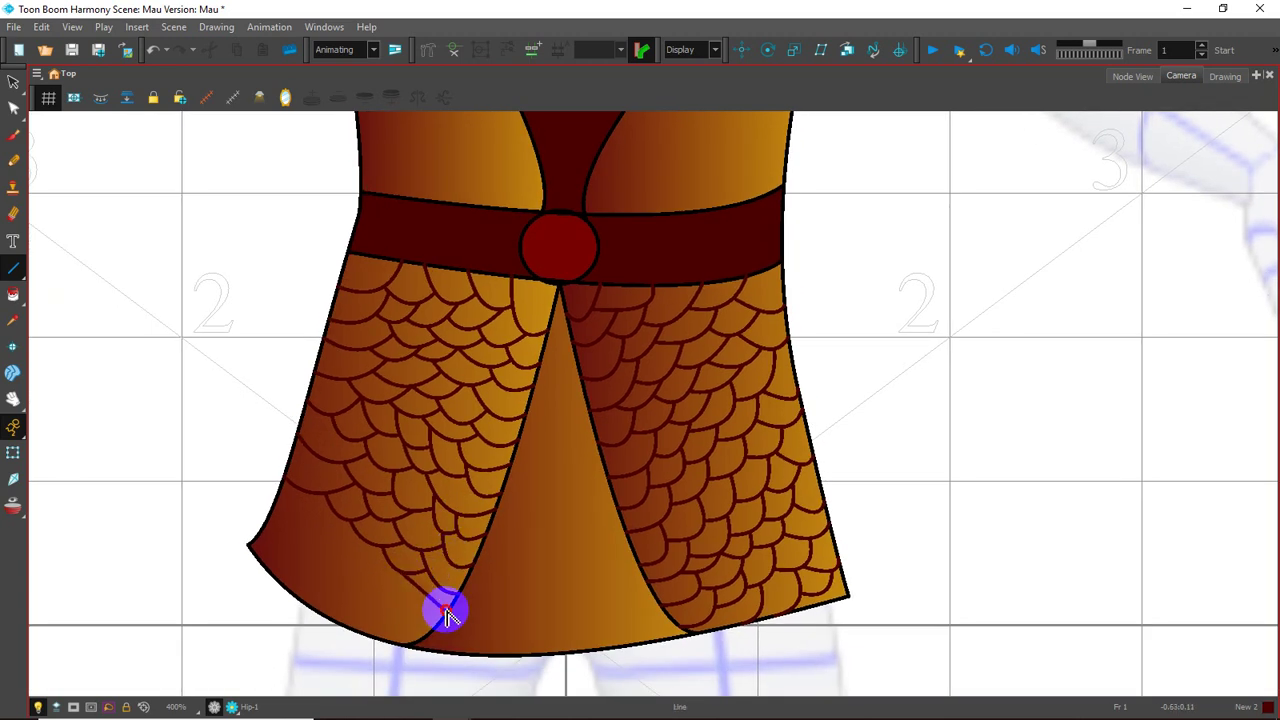
pyautogui.hotkey('alt', 's')
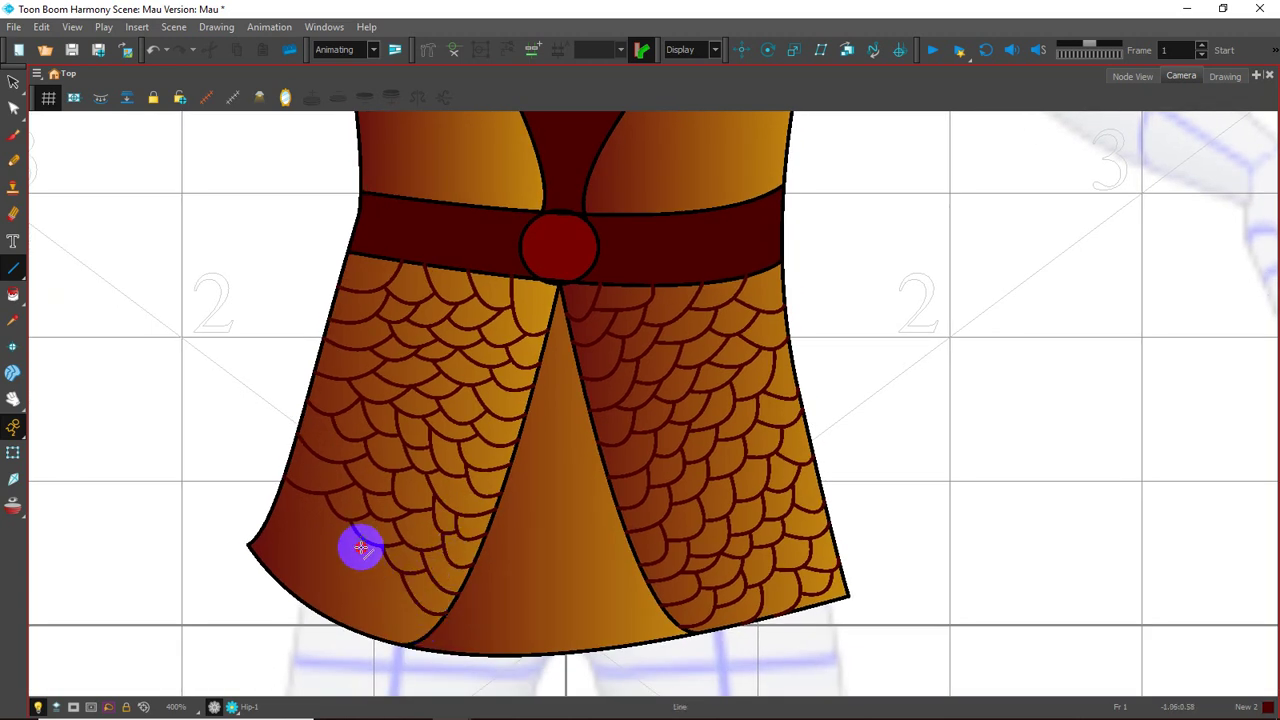
# Draw short strokes closing the lowest scales near the left panel's bottom
pyautogui.moveTo(368, 598); pyautogui.dragTo(366, 596)
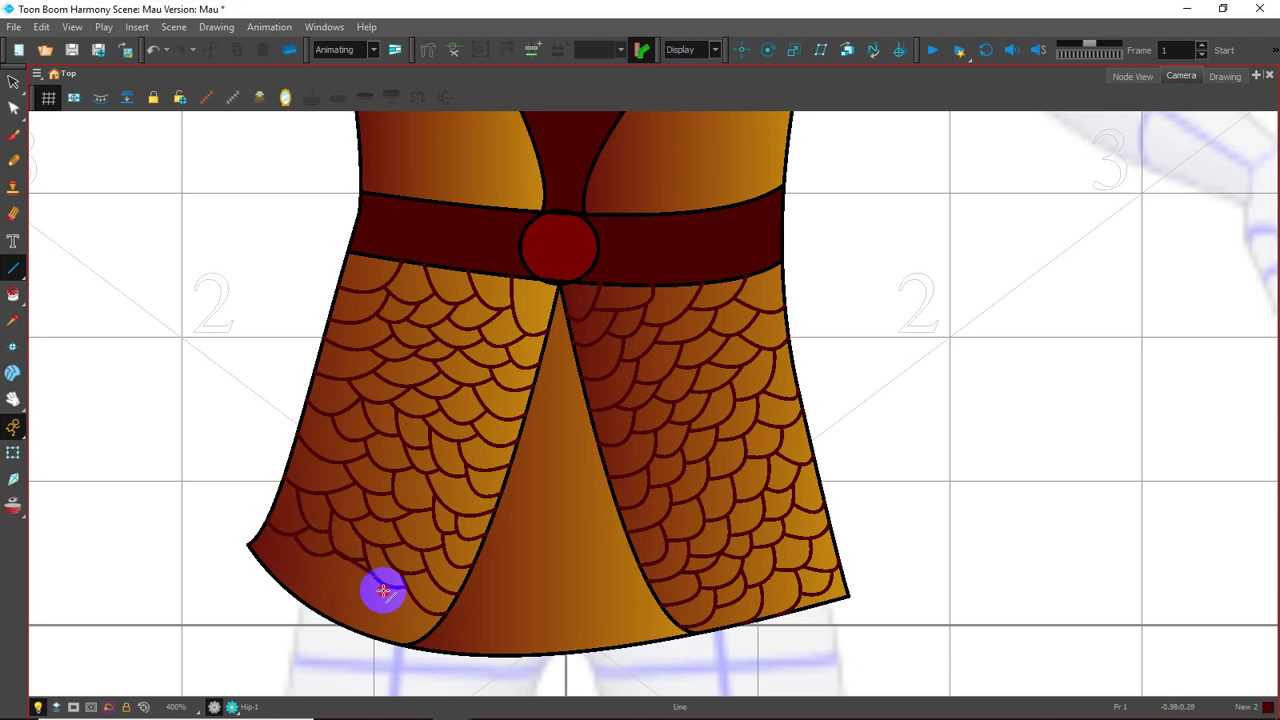
pyautogui.hotkey('alt', 's')
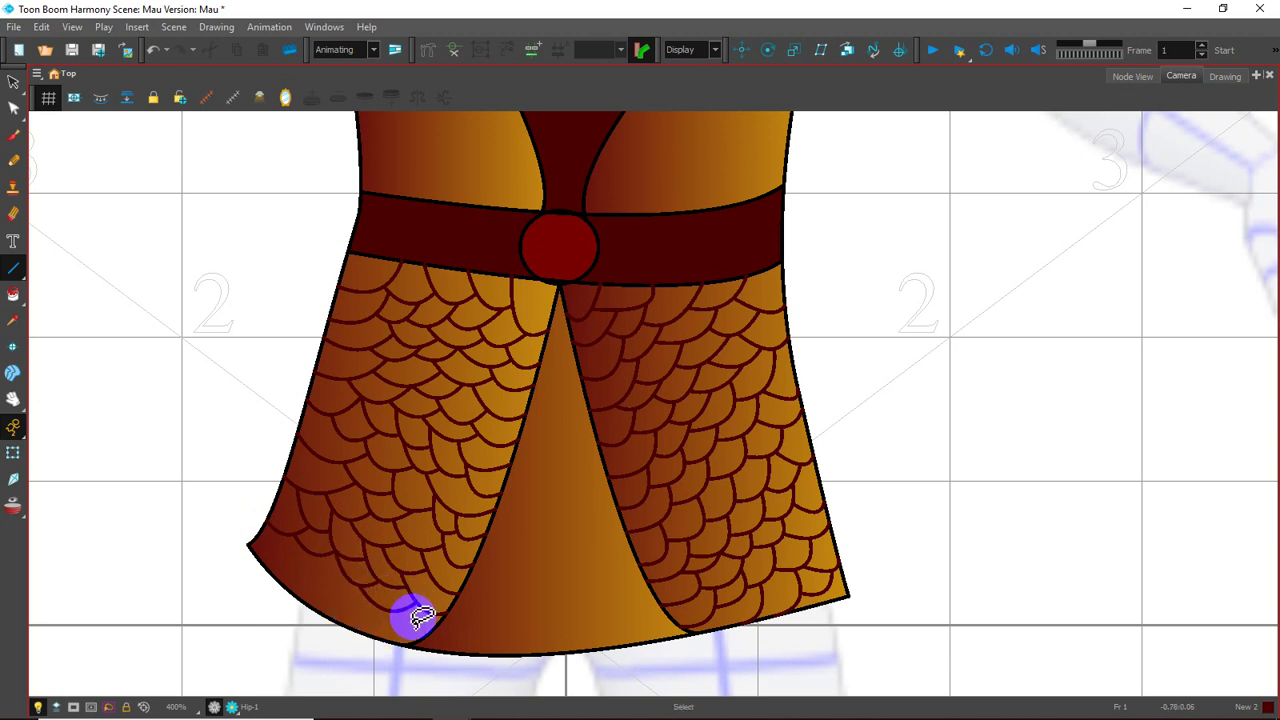
pyautogui.click(376, 628)
pyautogui.moveTo(374, 640); pyautogui.dragTo(343, 588)
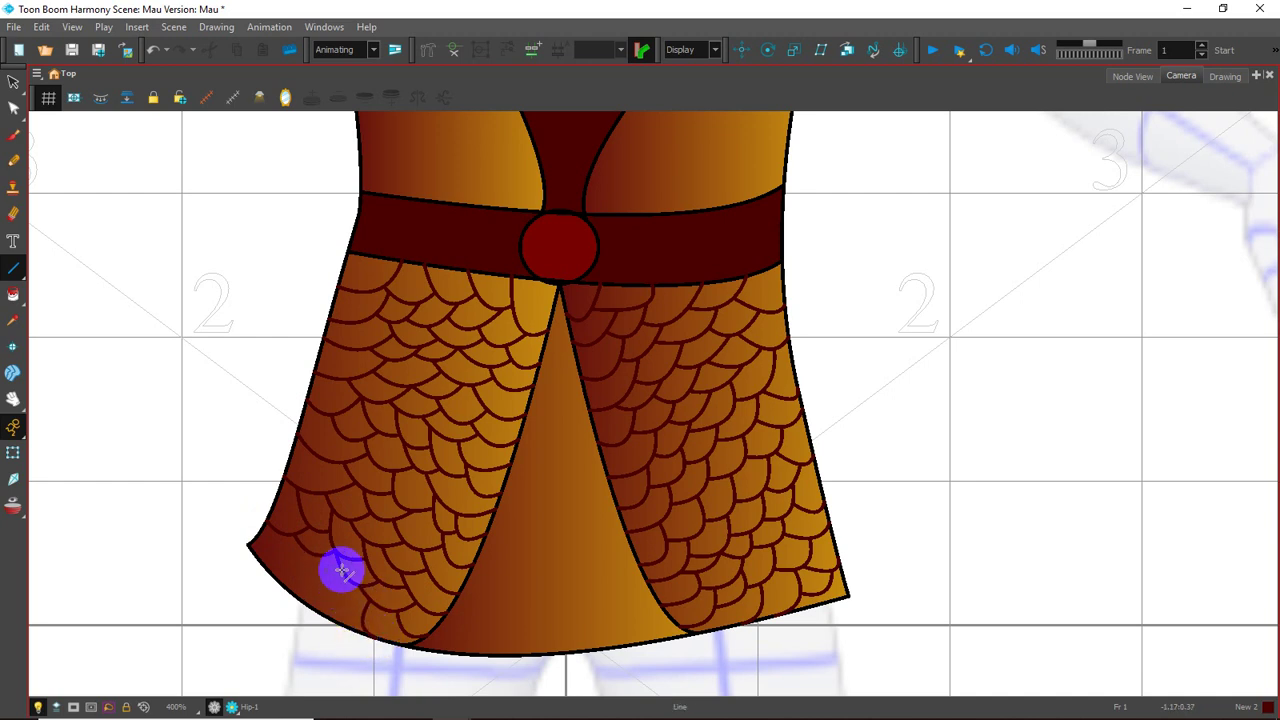
pyautogui.moveTo(366, 622); pyautogui.dragTo(310, 560)
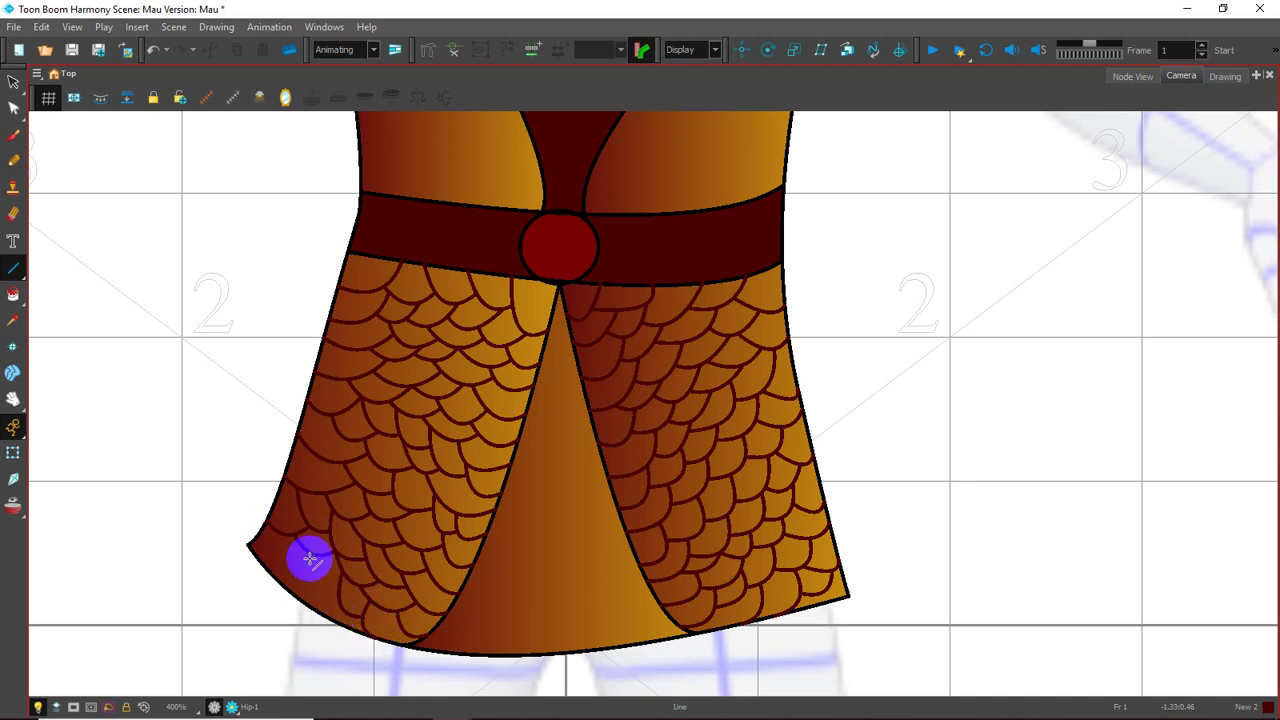
# Close the final scales at the left skirt panel's bottom-left corner
pyautogui.hotkey('alt', 's')
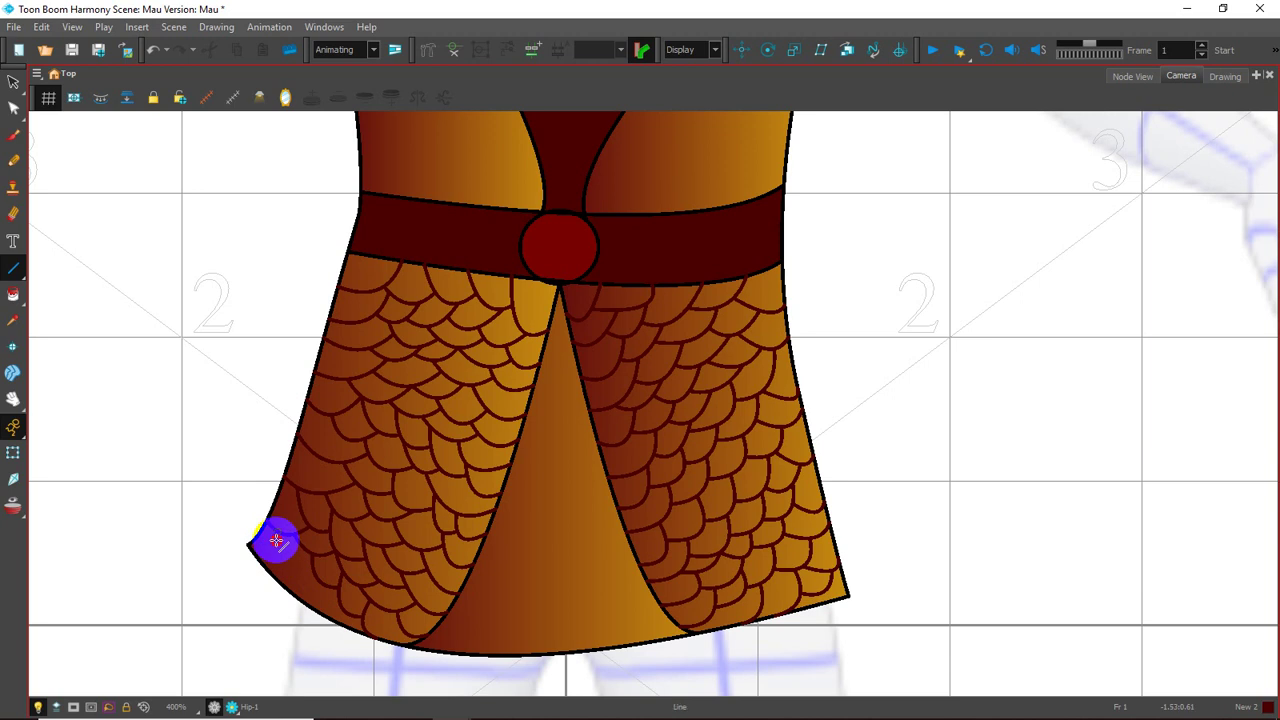
pyautogui.hotkey('alt', 's')
pyautogui.moveTo(279, 538); pyautogui.dragTo(315, 568)
pyautogui.hotkey('alt', 's')
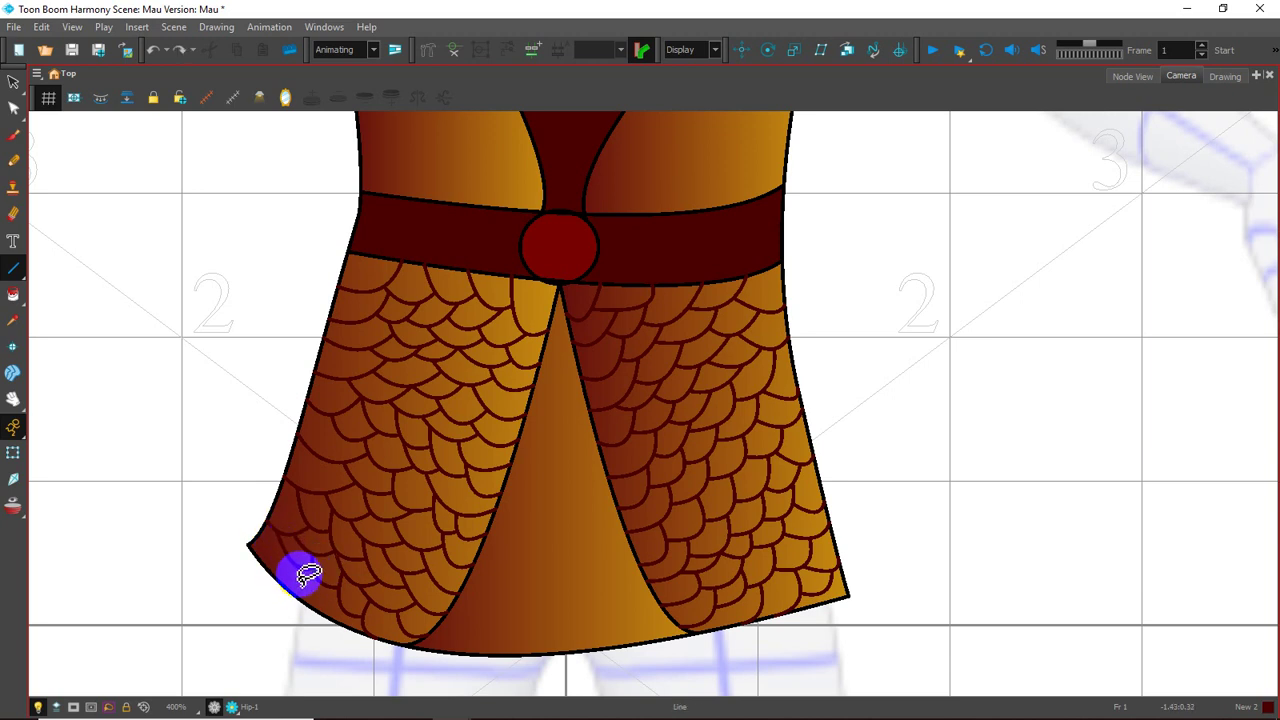
pyautogui.moveTo(320, 606); pyautogui.dragTo(249, 545)
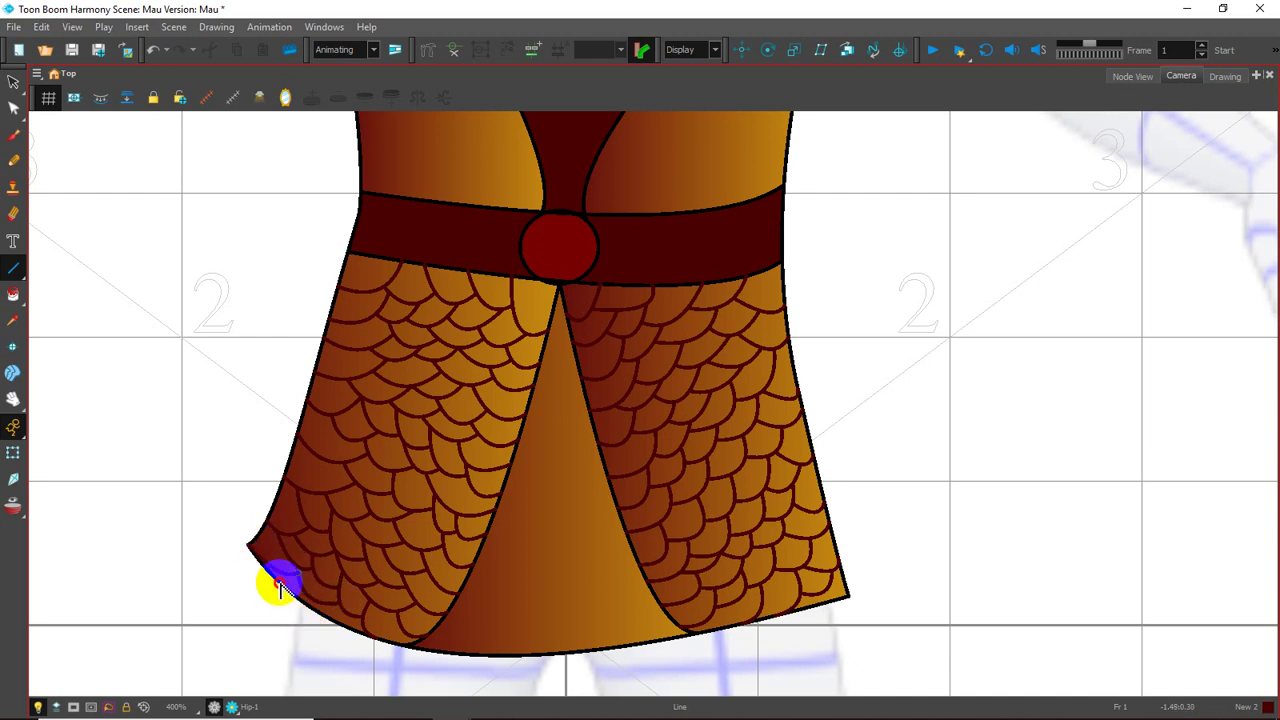
pyautogui.press('space')
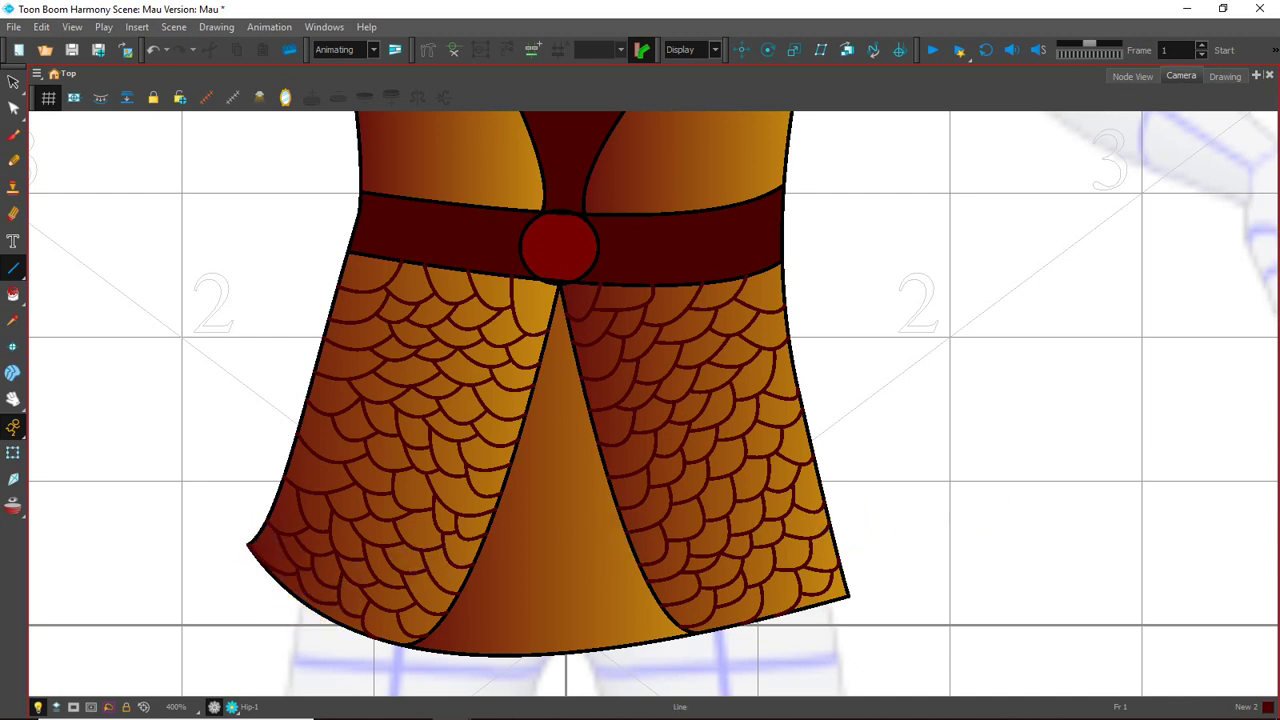
pyautogui.moveTo(580, 277)
pyautogui.mouseDown()
pyautogui.moveTo(610, 390)
pyautogui.moveTo(617, 371)
pyautogui.mouseUp()
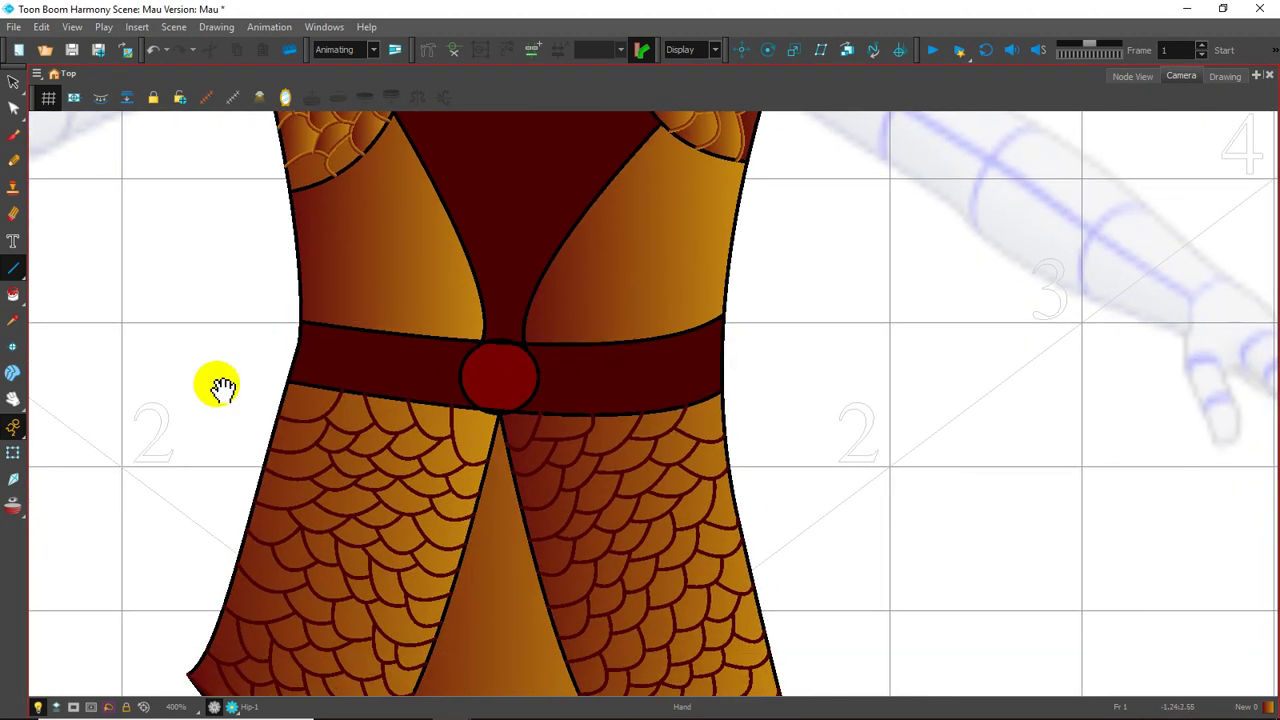
# Fill four right skirt panel scales, starting beside the belt buckle, with the brown-to-orange gradient
pyautogui.click(13, 295)
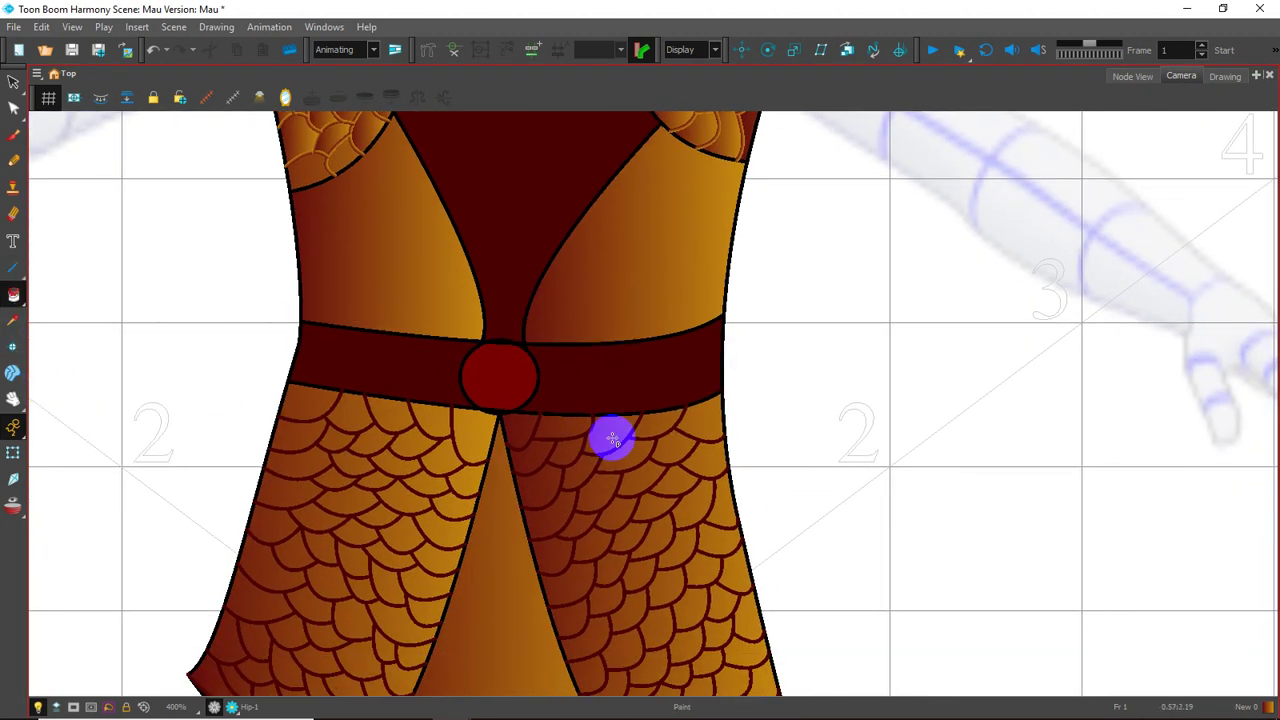
pyautogui.click(575, 429)
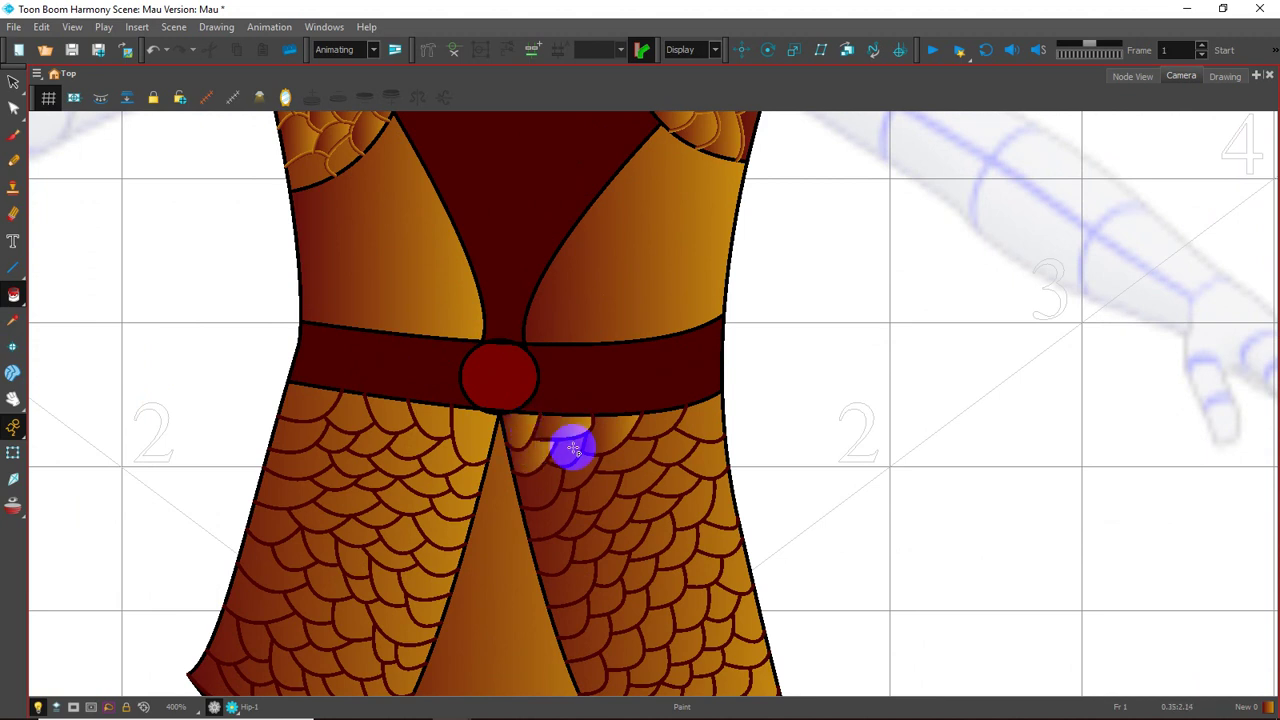
pyautogui.click(673, 448)
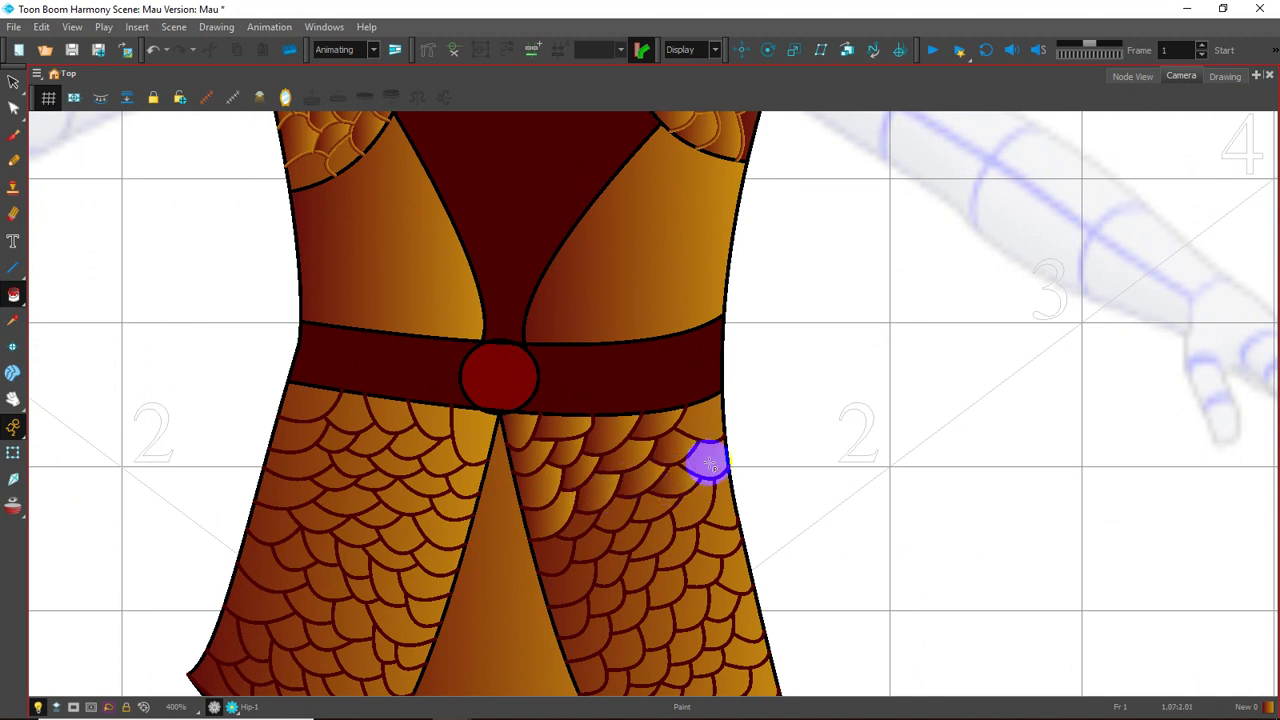
pyautogui.scroll(-1, 668, 453)
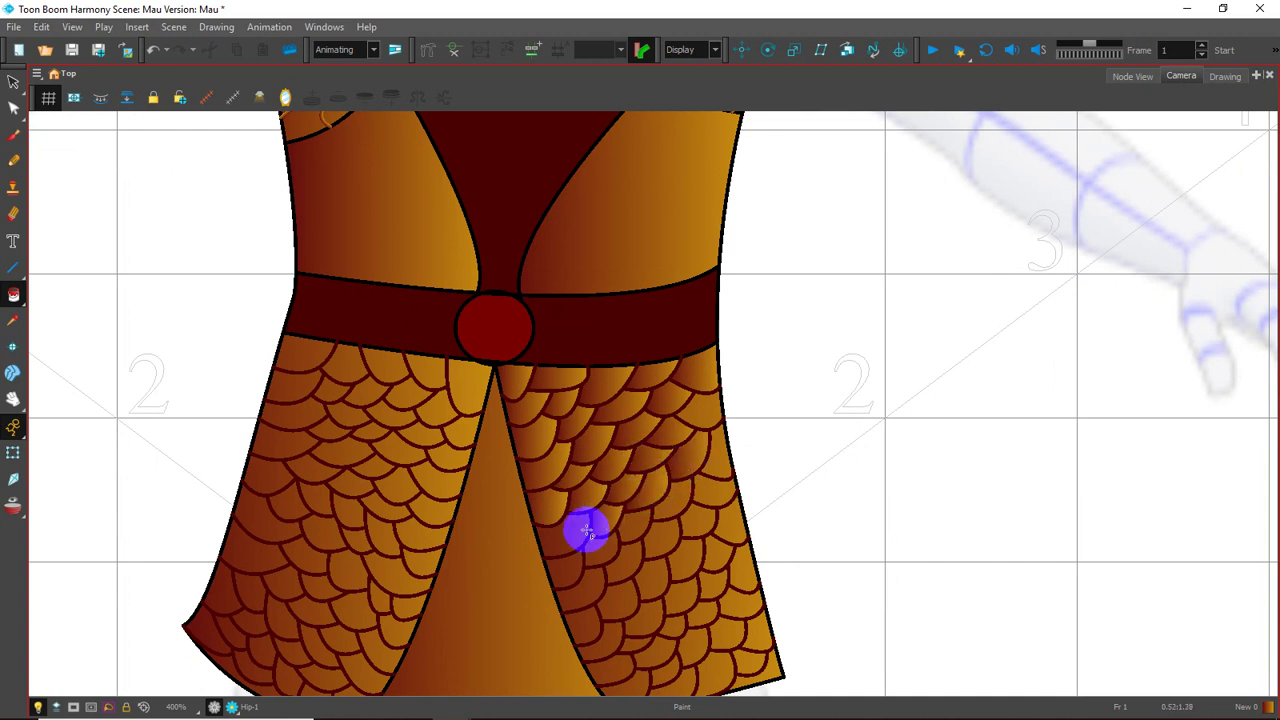
pyautogui.scroll(-1, 604, 528)
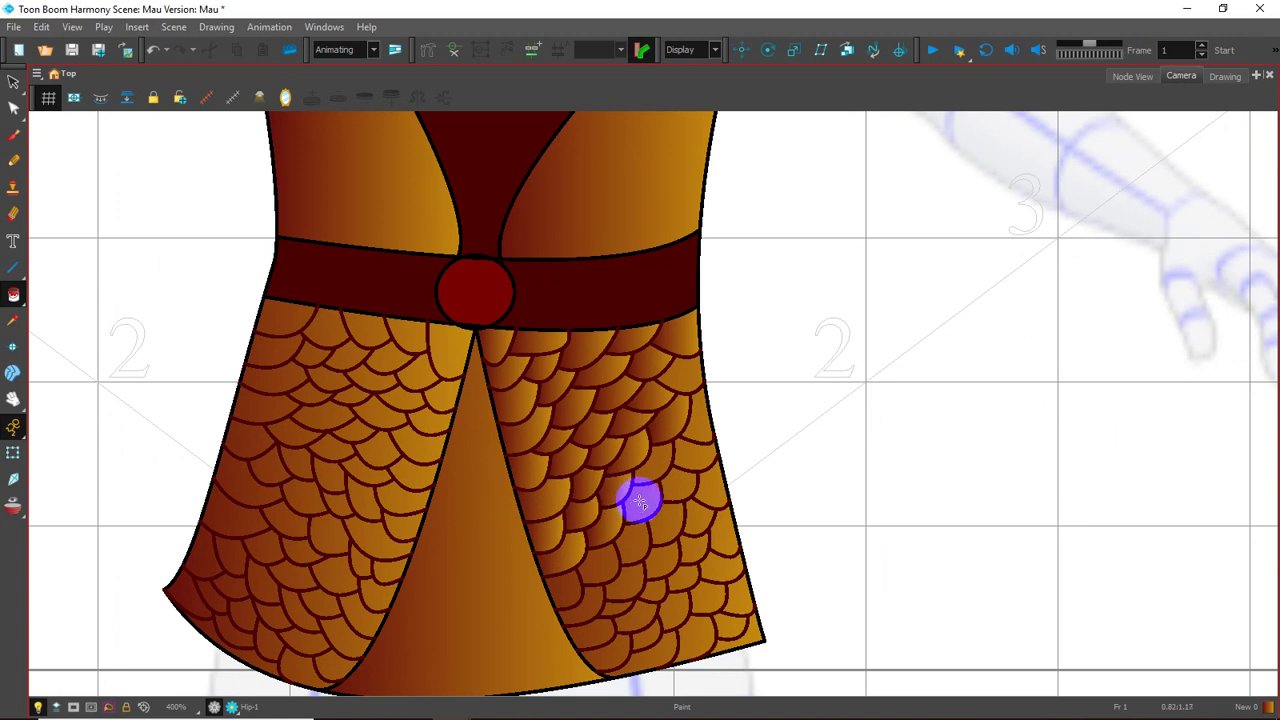
pyautogui.click(689, 392)
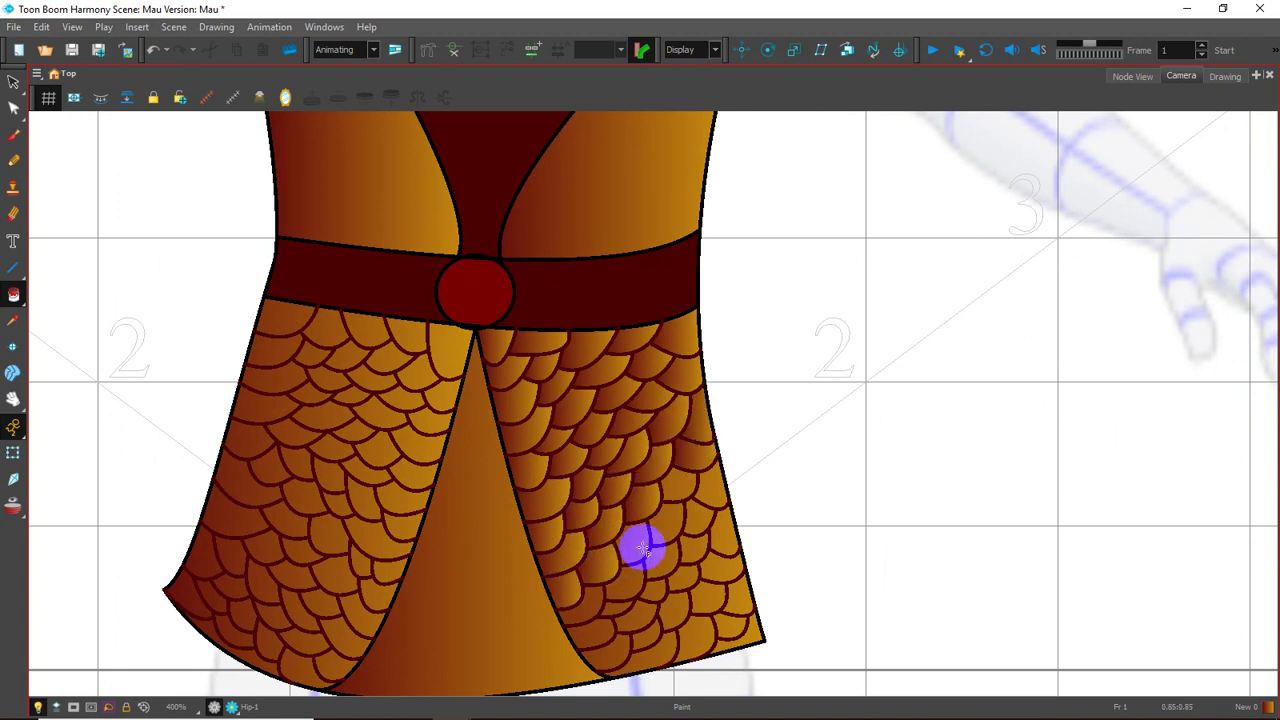
pyautogui.click(737, 500)
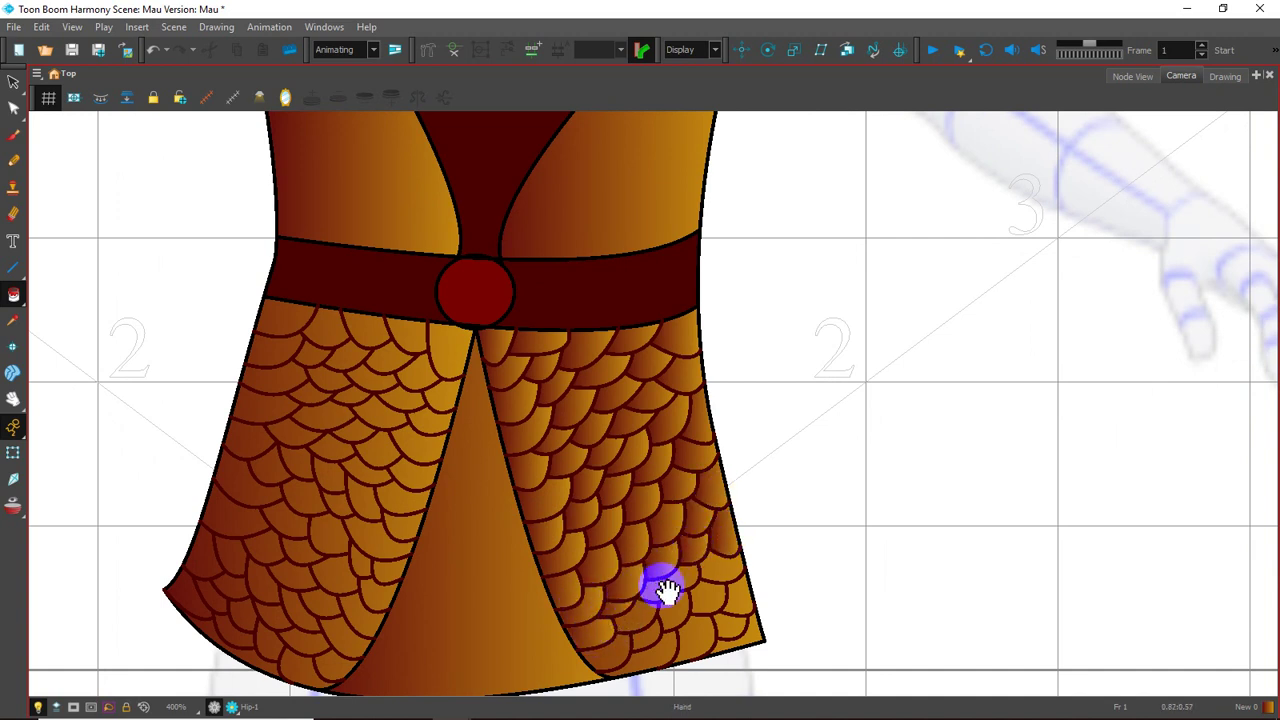
pyautogui.scroll(-1, 645, 580)
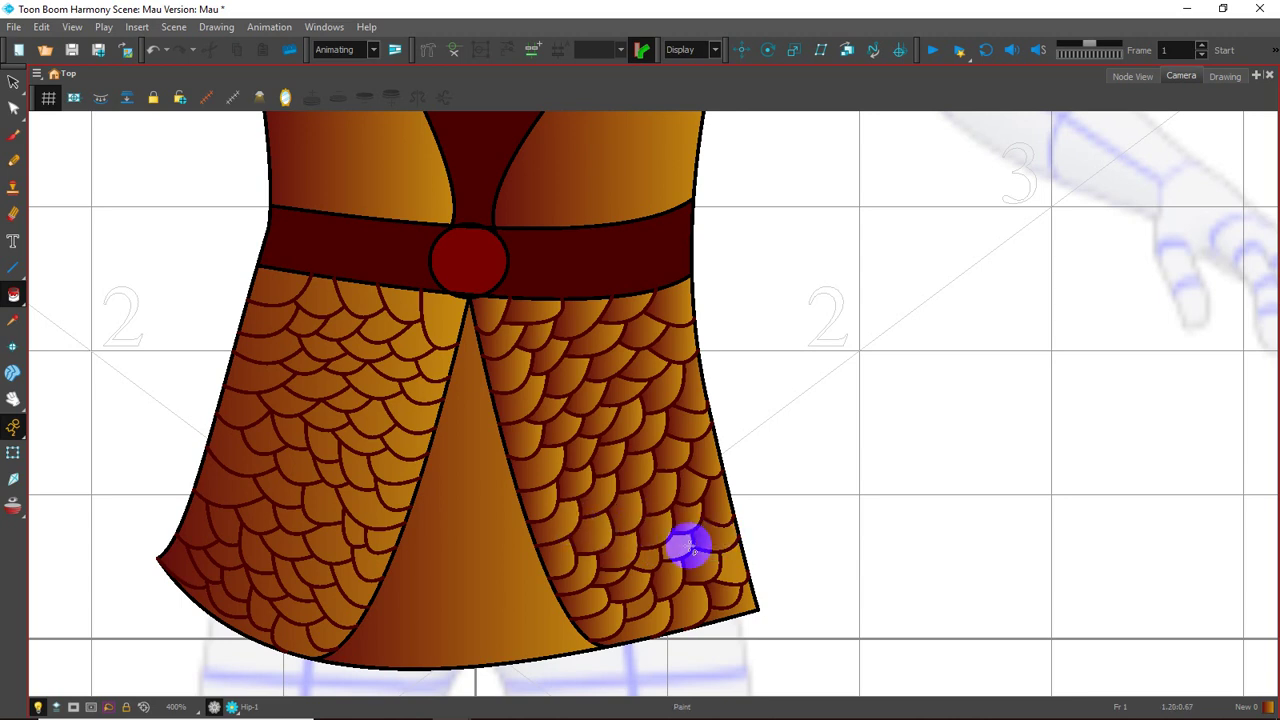
pyautogui.moveTo(510, 492); pyautogui.dragTo(623, 510)
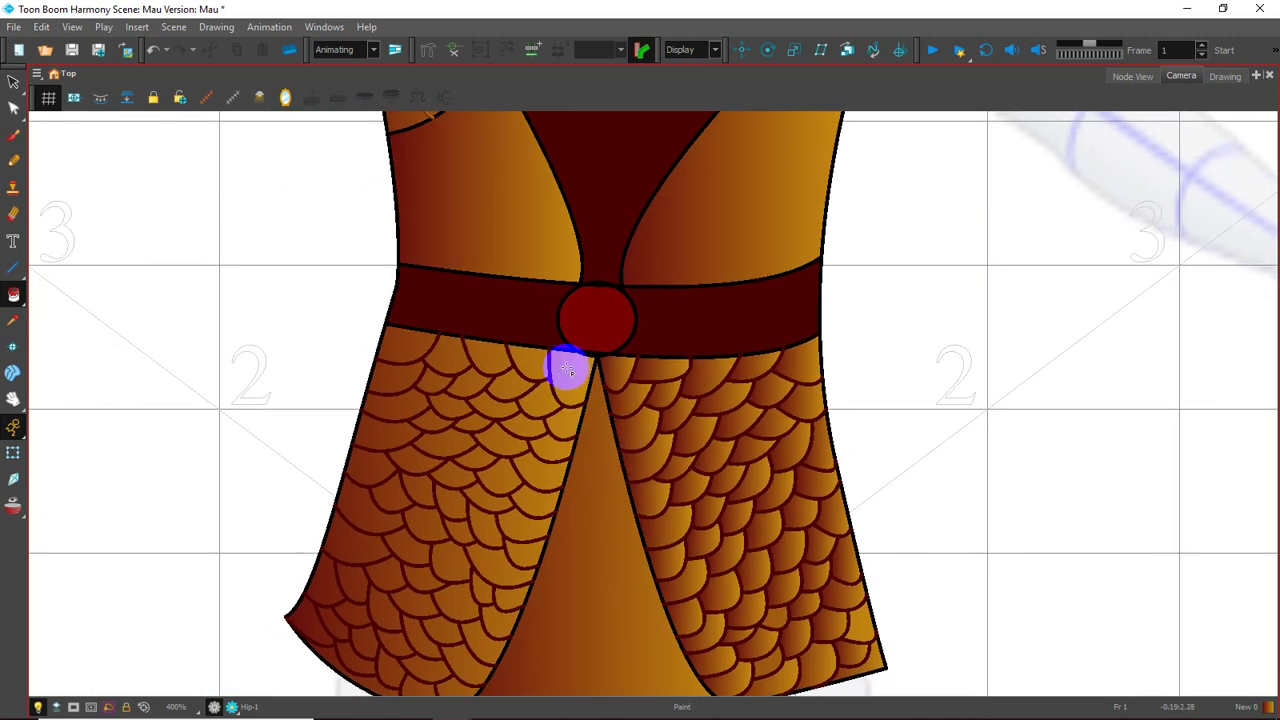
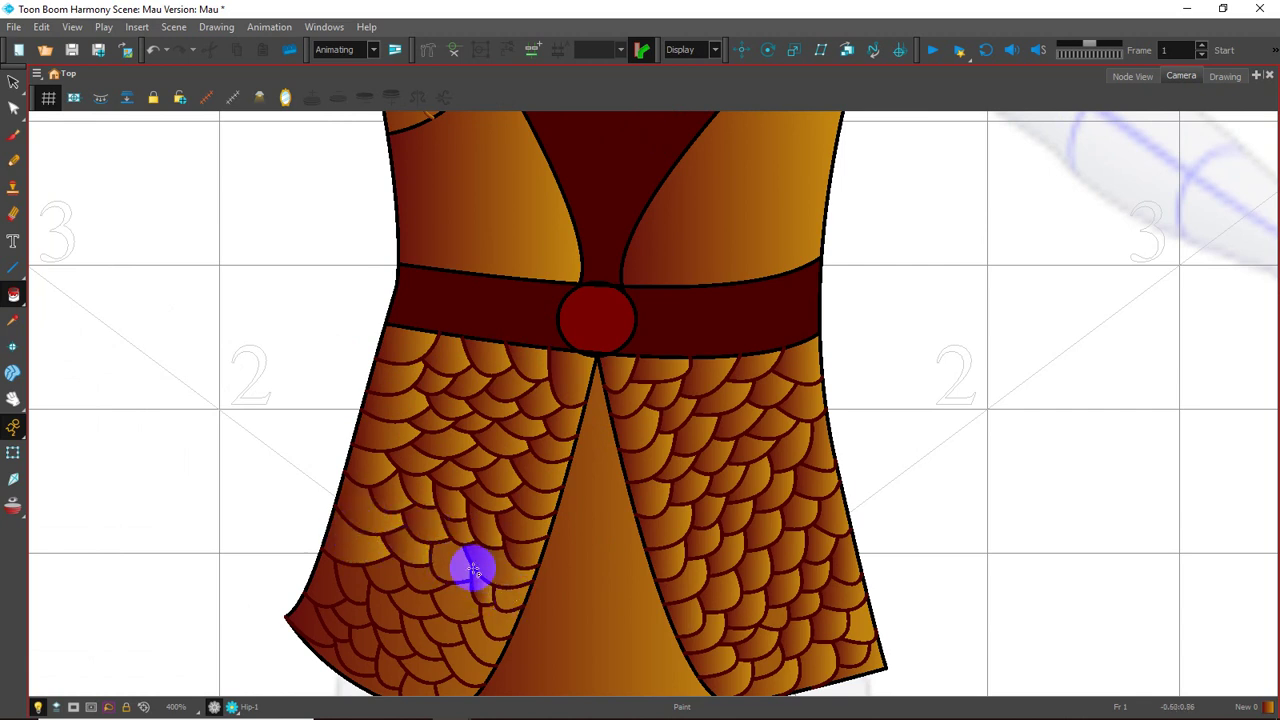
# Fill two more scales on the left skirt panel and bring the vest's chest into view
pyautogui.click(512, 598)
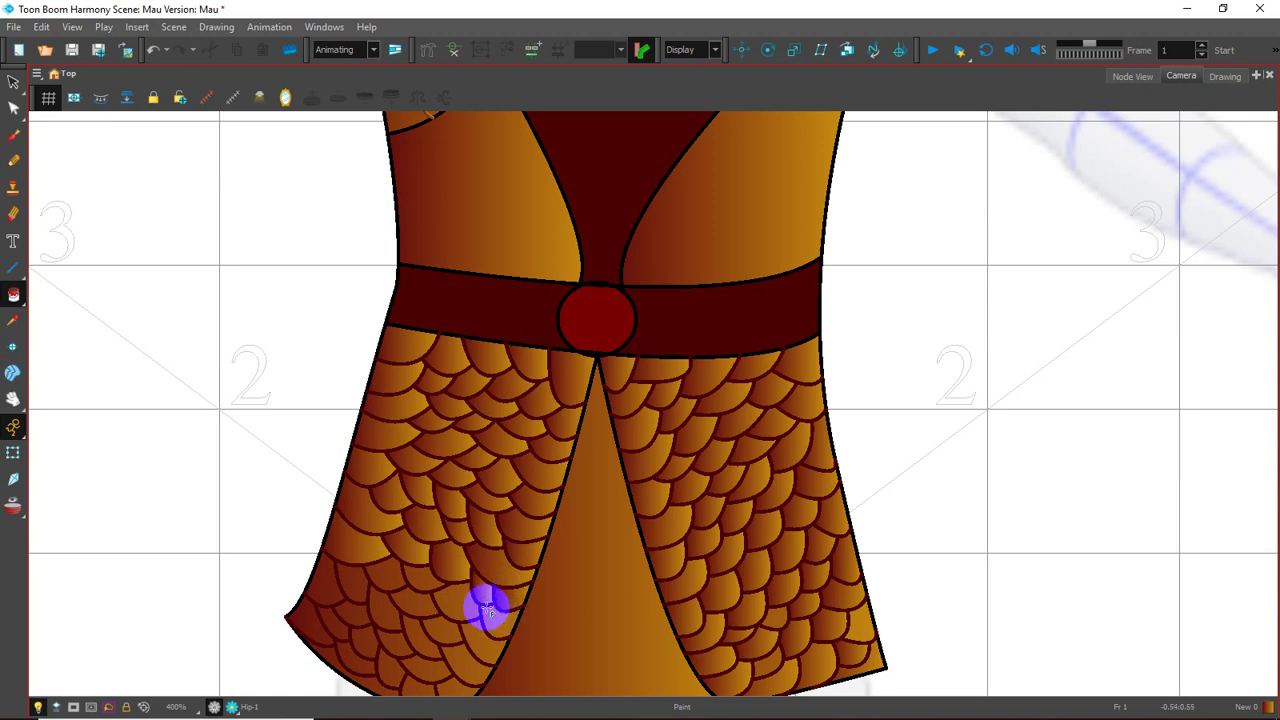
pyautogui.click(386, 580)
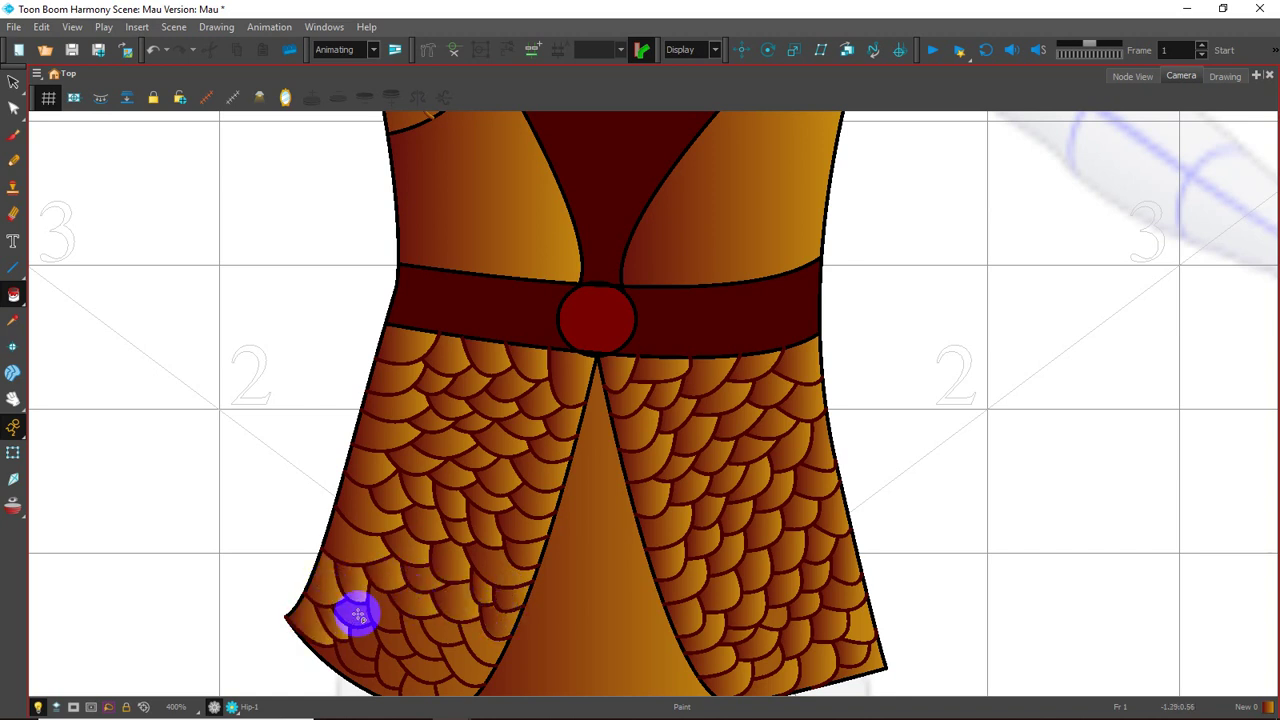
pyautogui.moveTo(457, 603); pyautogui.dragTo(373, 592)
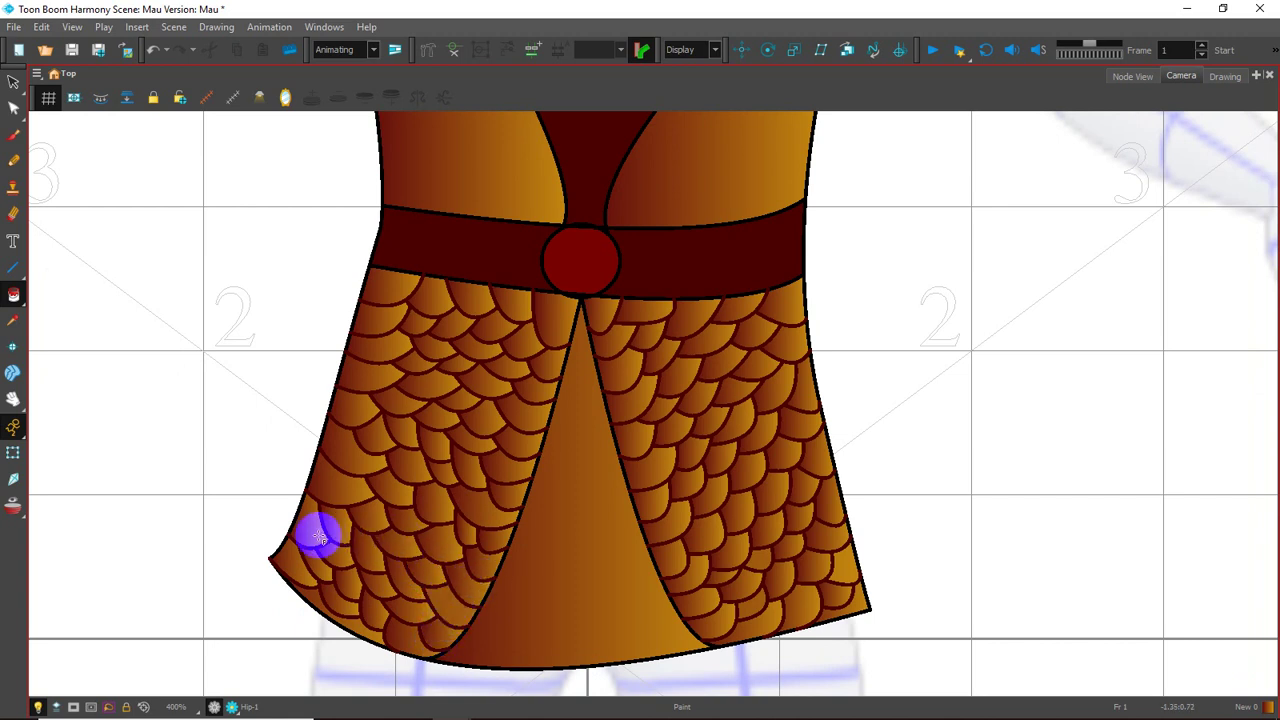
pyautogui.moveTo(598, 398); pyautogui.dragTo(586, 529)
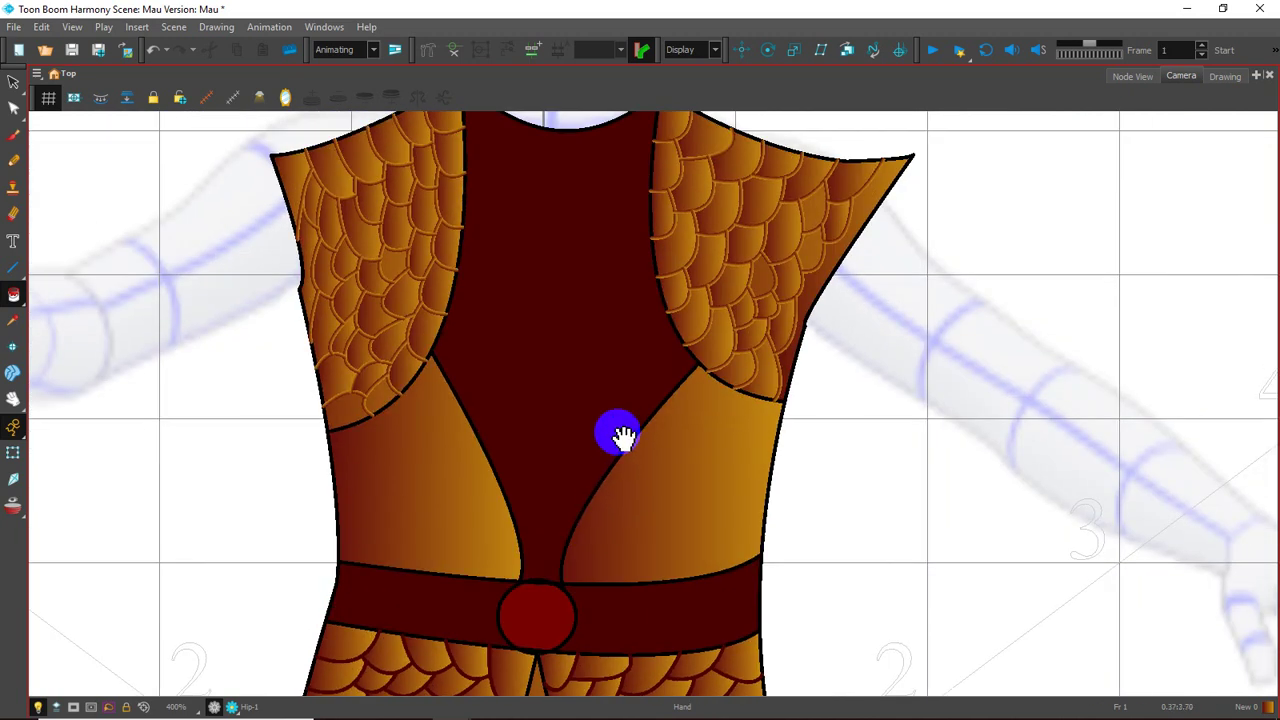
pyautogui.moveTo(614, 434)
pyautogui.mouseDown()
pyautogui.moveTo(590, 492)
pyautogui.moveTo(509, 443)
pyautogui.mouseUp()
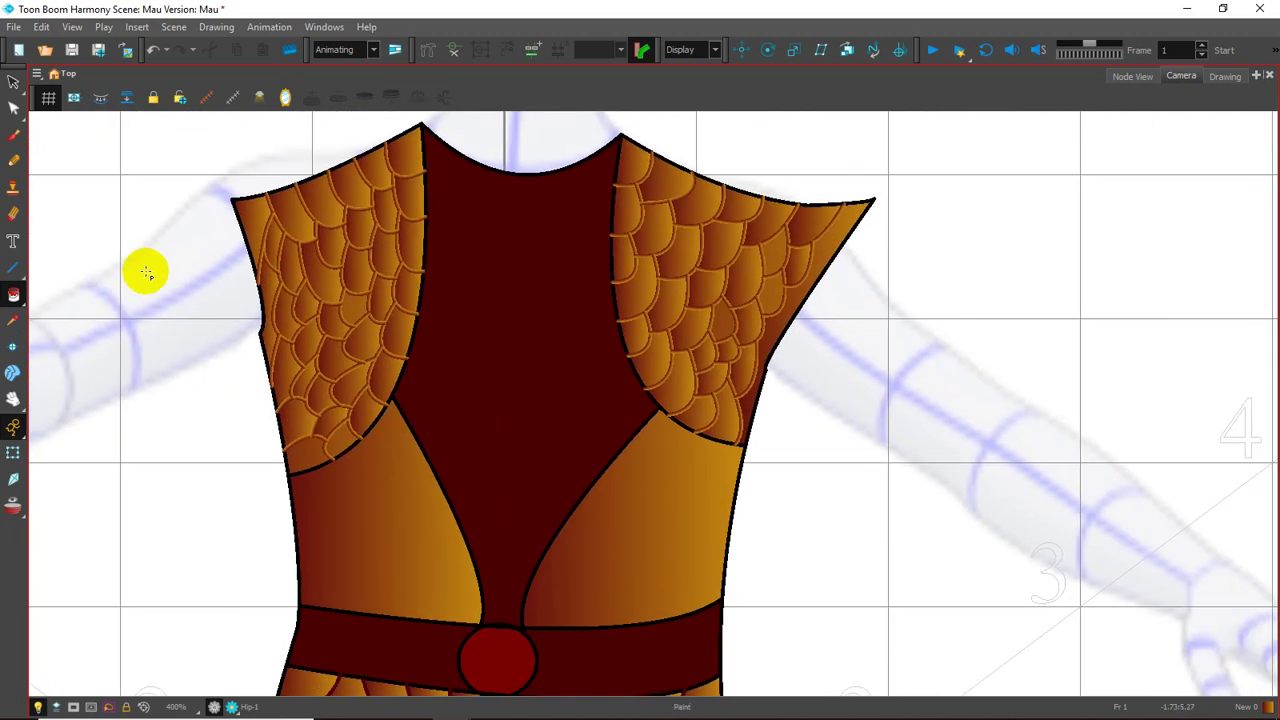
# With the Select tool, delete the black outlines of both chest scale panels
pyautogui.click(18, 93)
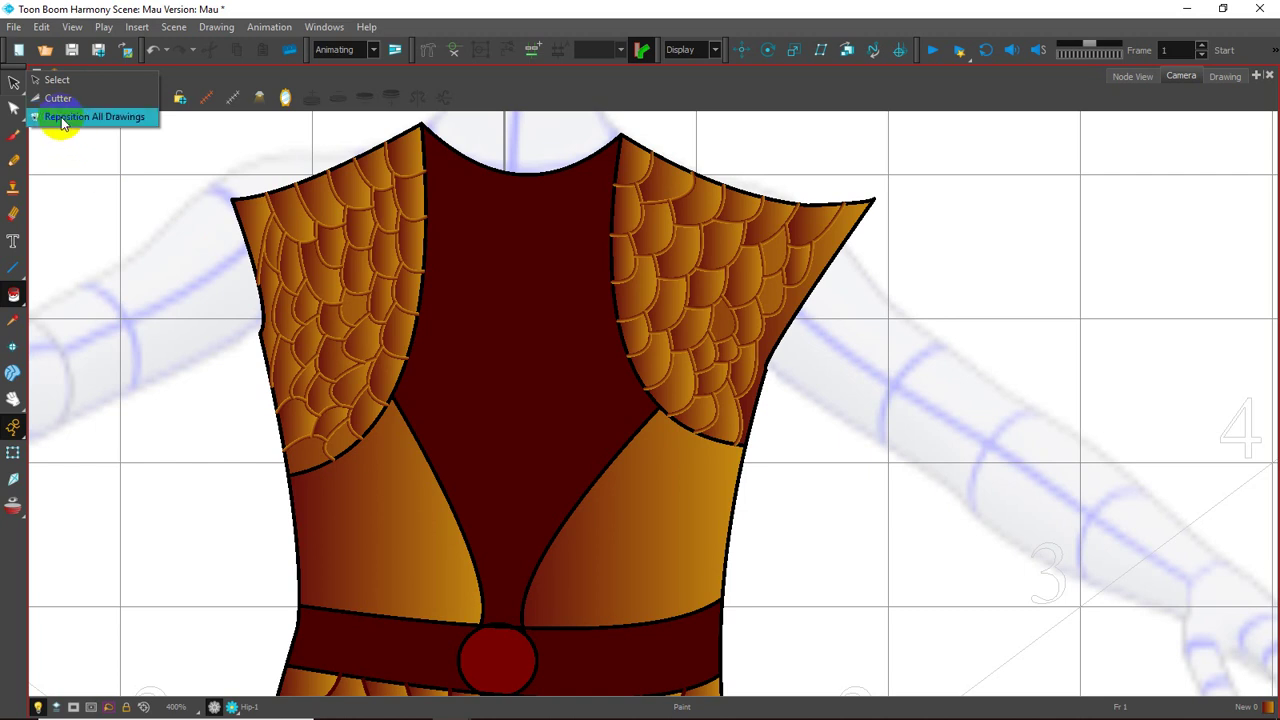
pyautogui.click(60, 82)
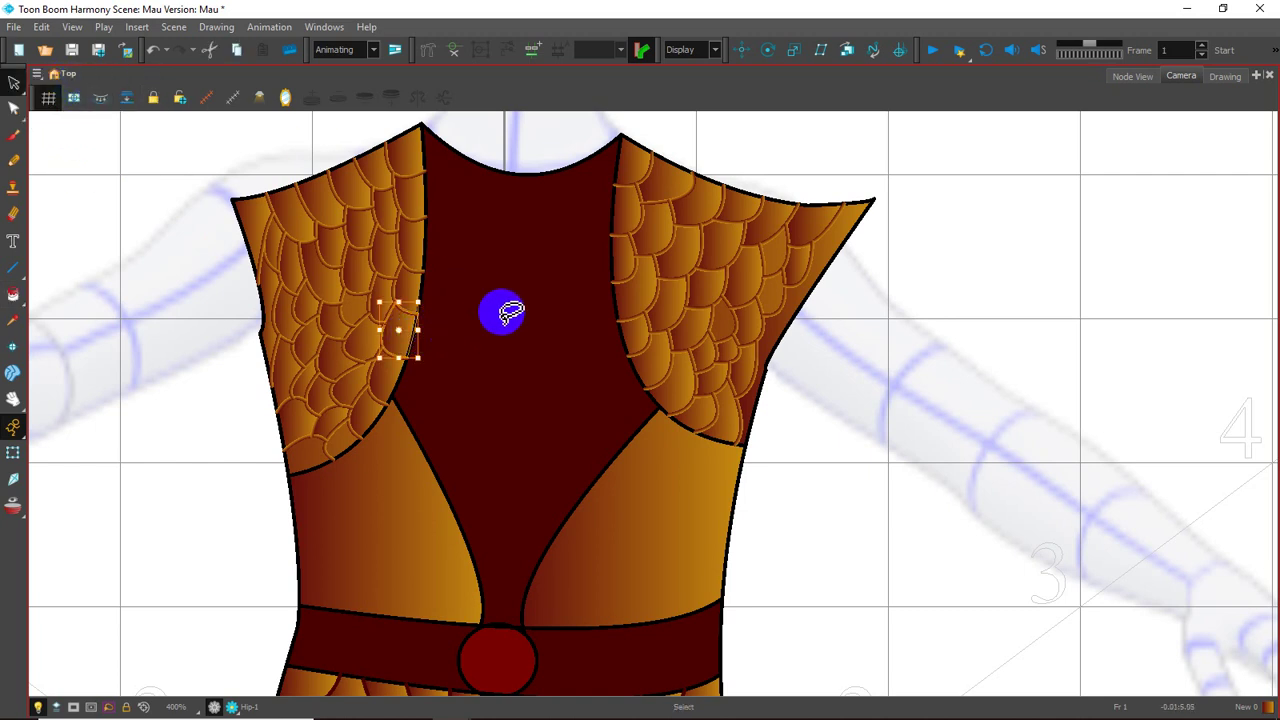
pyautogui.scroll(2, 503, 315)
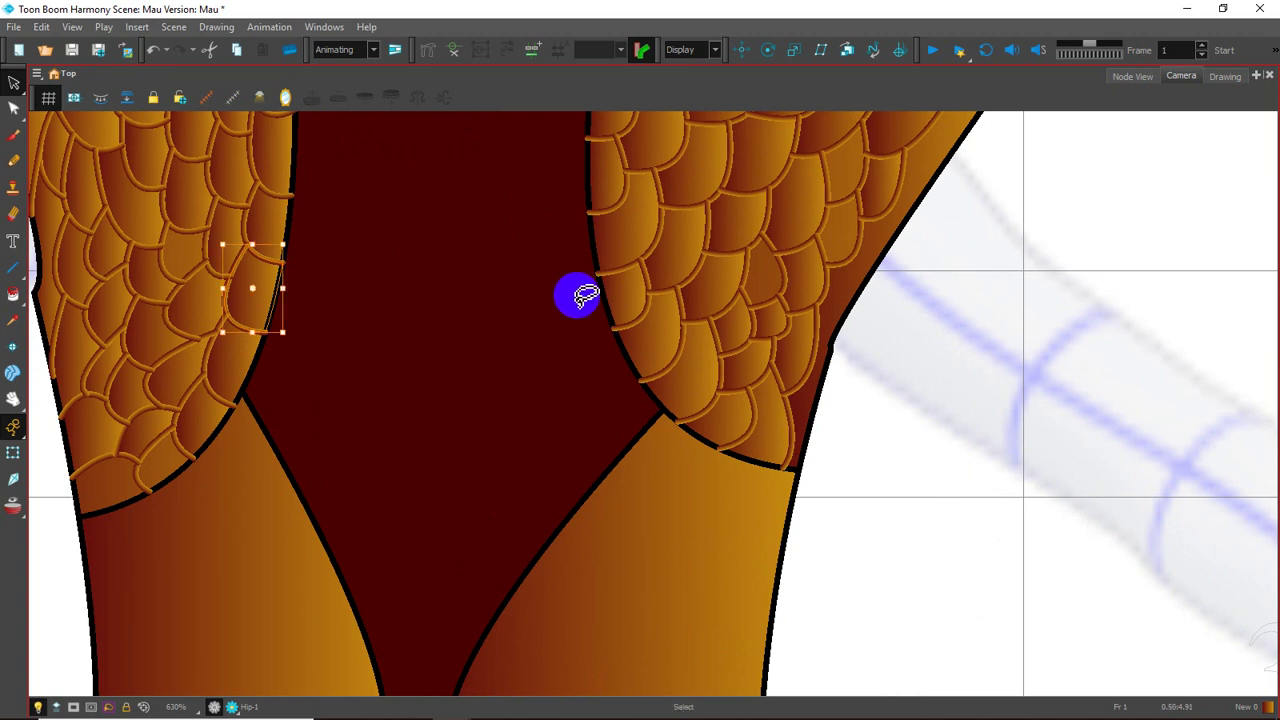
pyautogui.moveTo(580, 289); pyautogui.dragTo(560, 345)
pyautogui.click(336, 300)
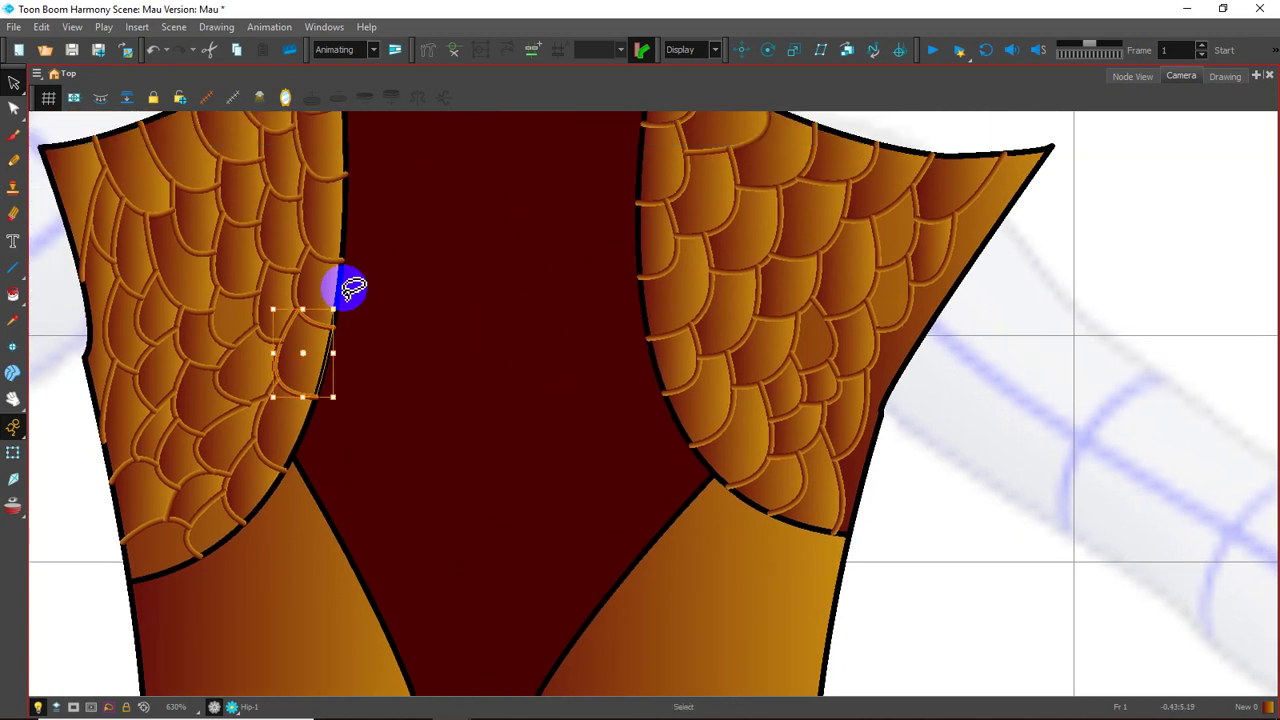
pyautogui.click(342, 284)
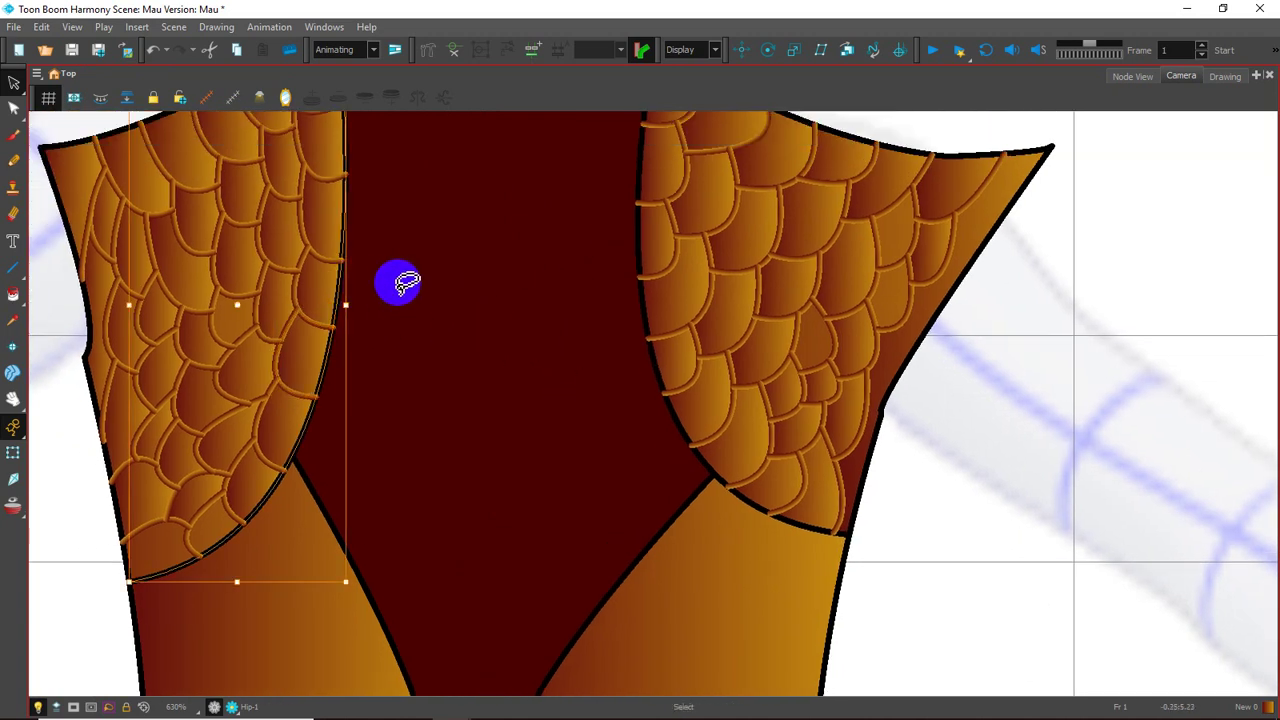
pyautogui.press('Delete')
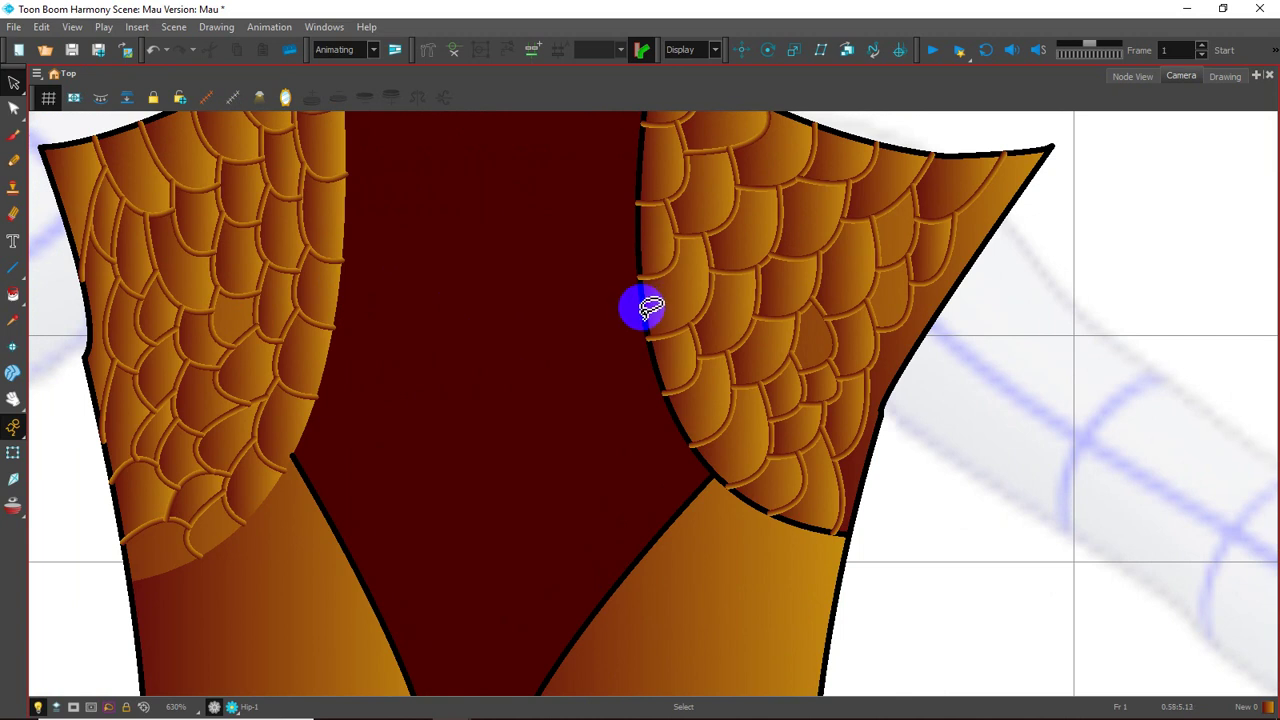
pyautogui.click(651, 310)
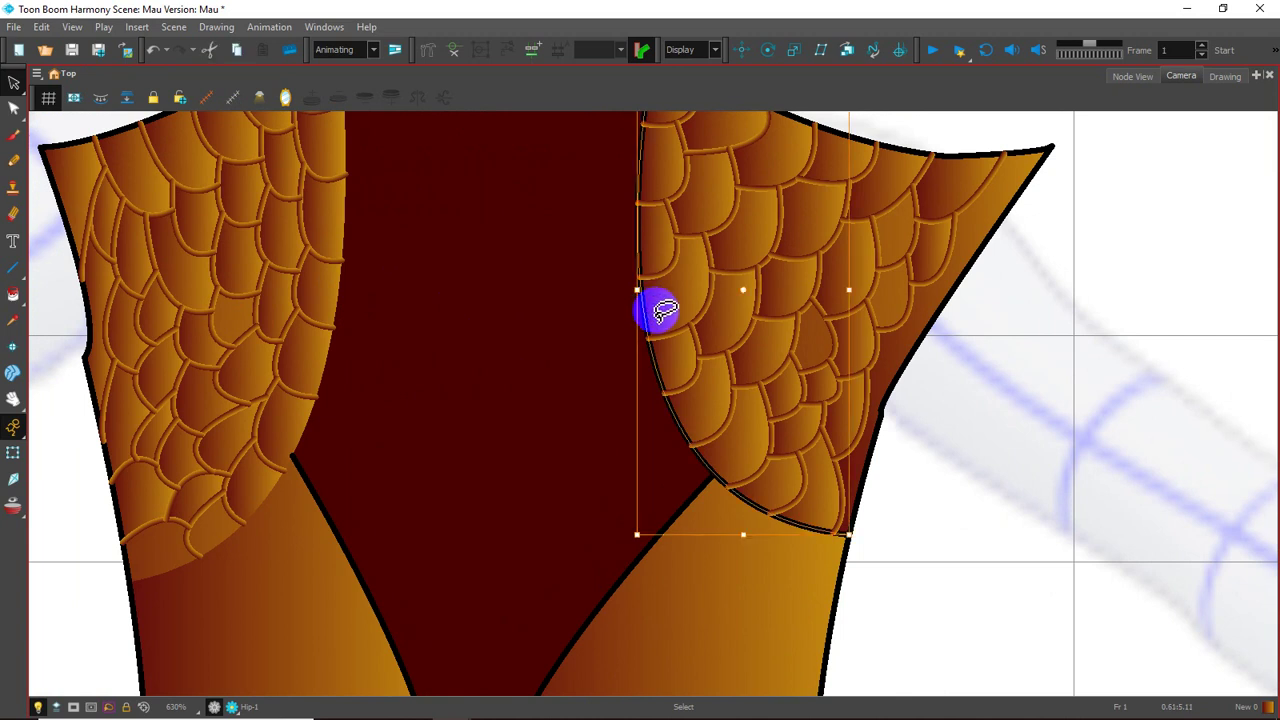
pyautogui.press('Delete')
# Delete the chest panels' black inner edge line, restoring the accidentally deleted dark-red fill
pyautogui.moveTo(571, 331)
pyautogui.mouseDown()
pyautogui.moveTo(543, 280)
pyautogui.moveTo(540, 225)
pyautogui.mouseUp()
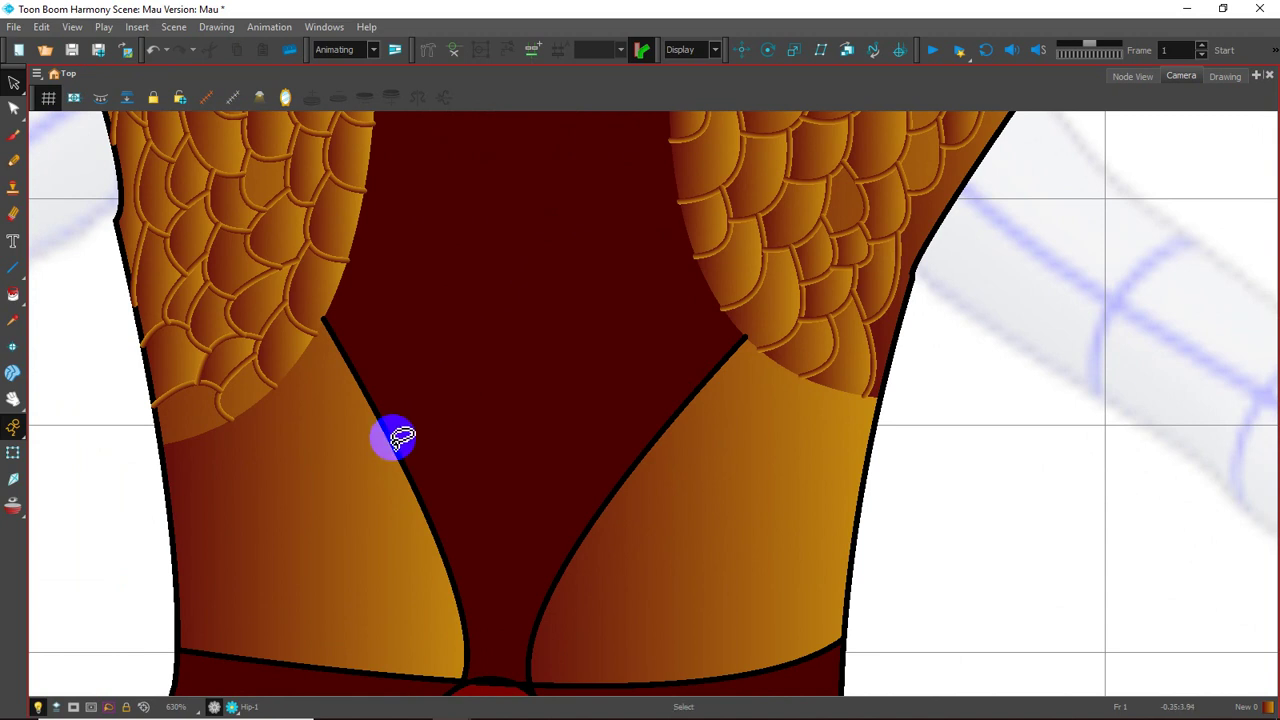
pyautogui.click(400, 438)
pyautogui.press('Delete')
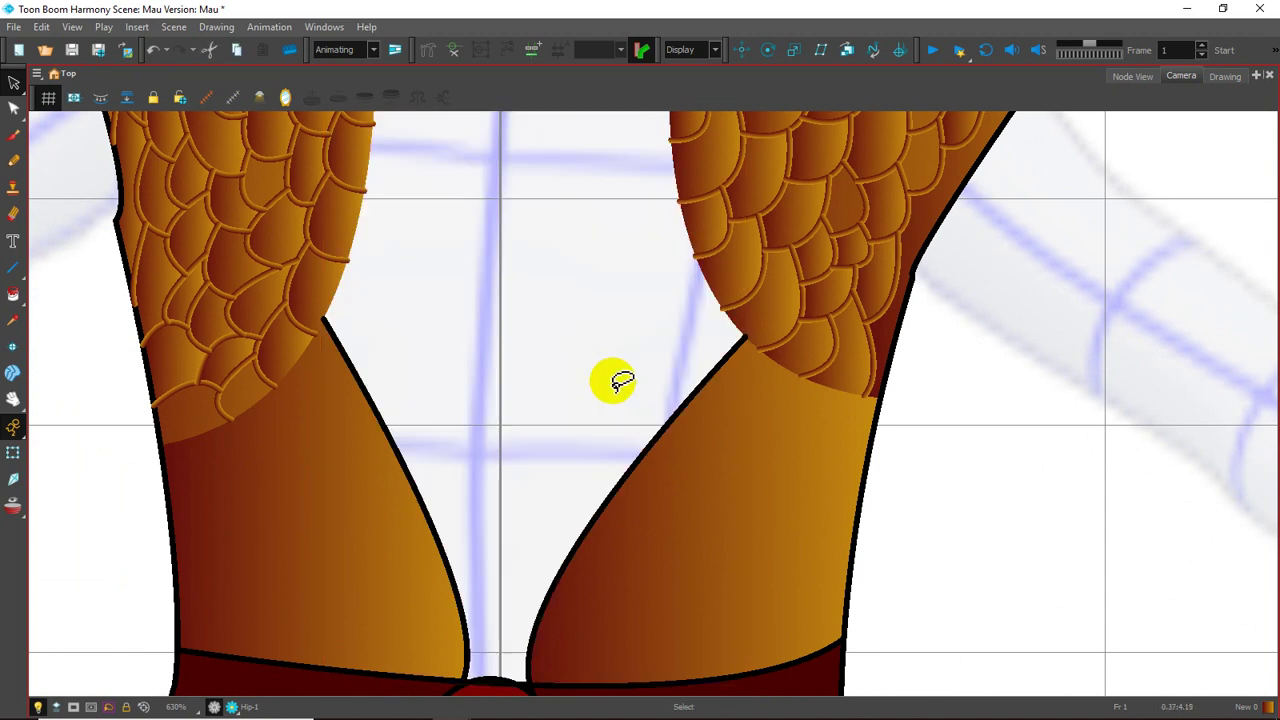
pyautogui.hotkey('ctrl', 'z')
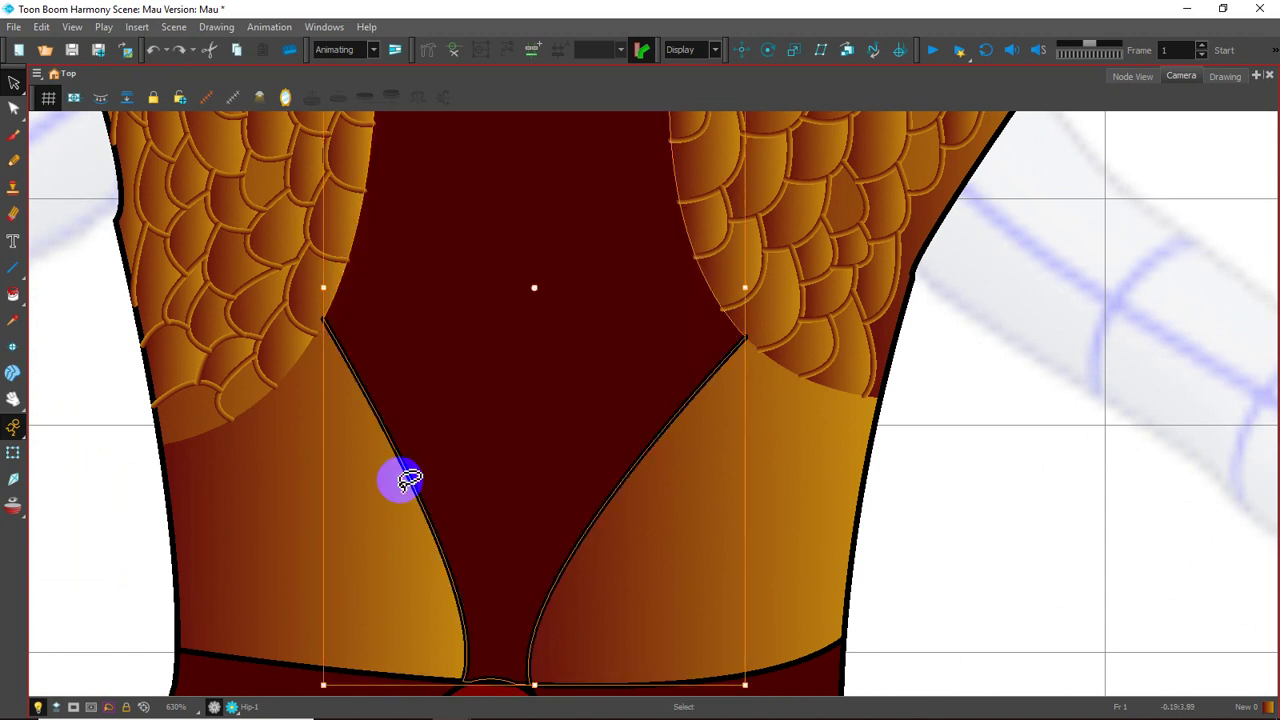
pyautogui.click(409, 484)
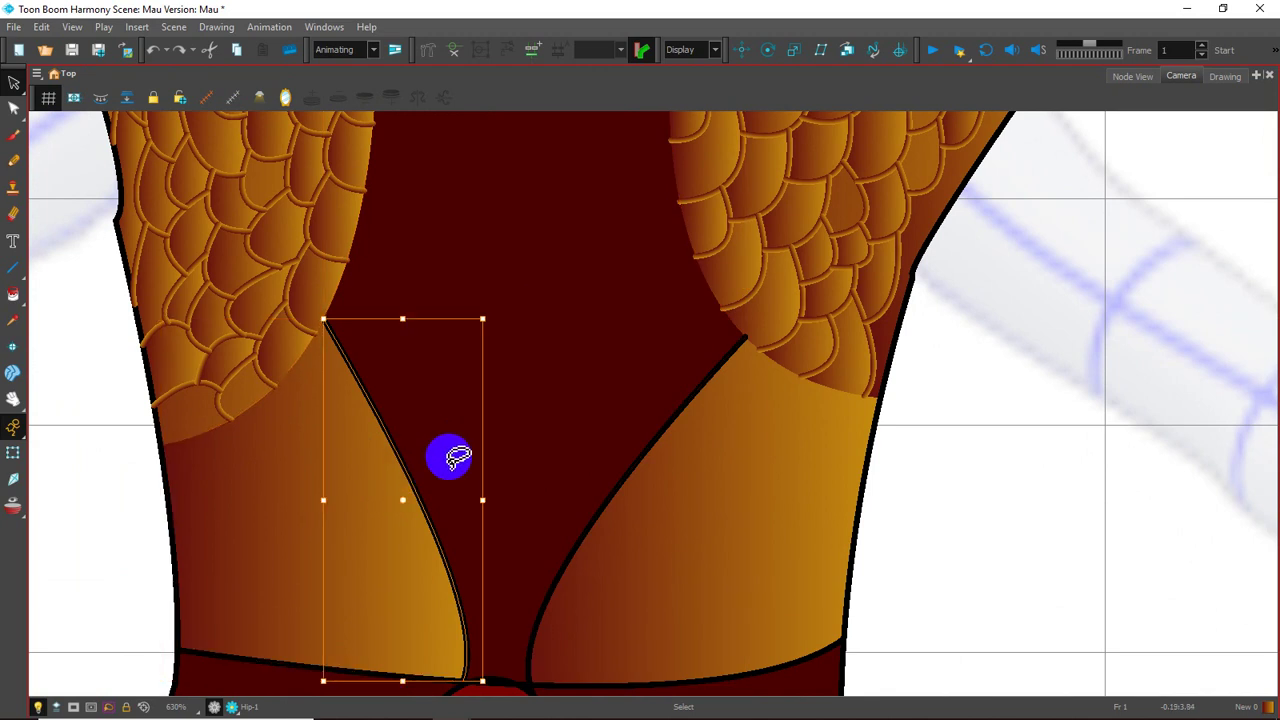
pyautogui.press('Escape')
pyautogui.click(655, 442)
pyautogui.press('Delete')
# Remove the black outline around the round red belt buckle
pyautogui.moveTo(555, 343); pyautogui.dragTo(595, 425)
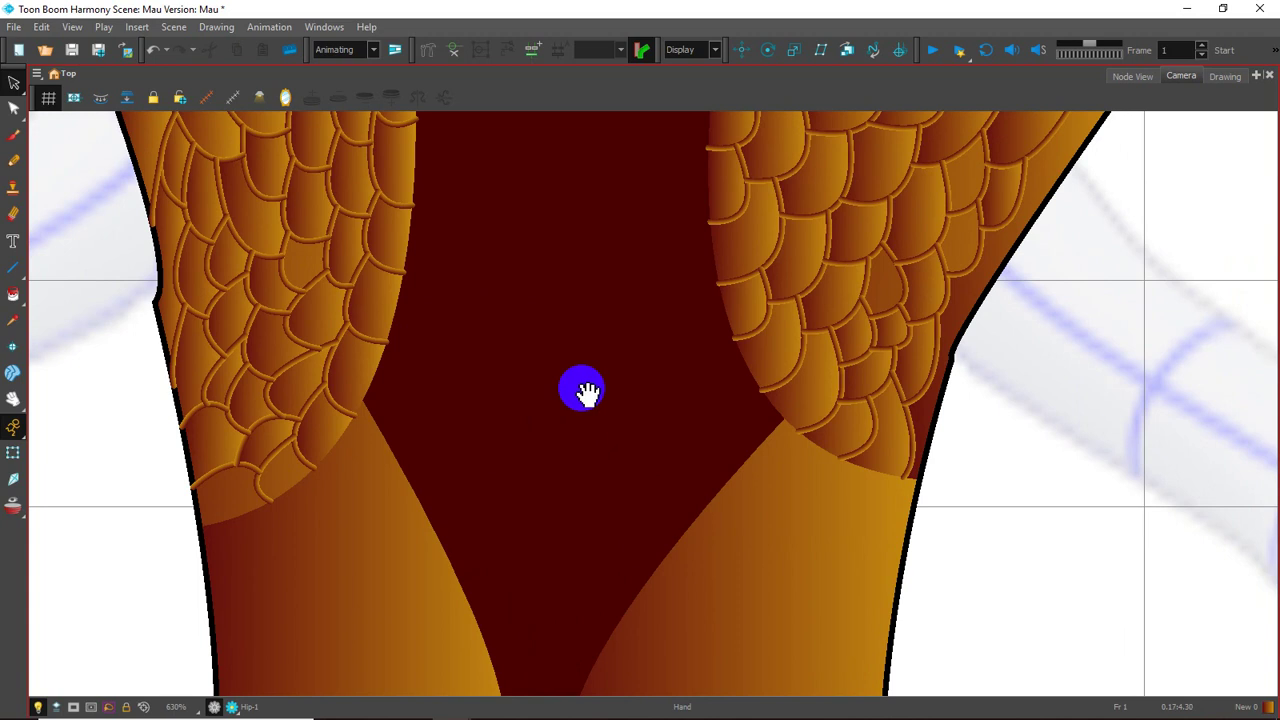
pyautogui.scroll(-2, 595, 425)
pyautogui.scroll(2, 531, 391)
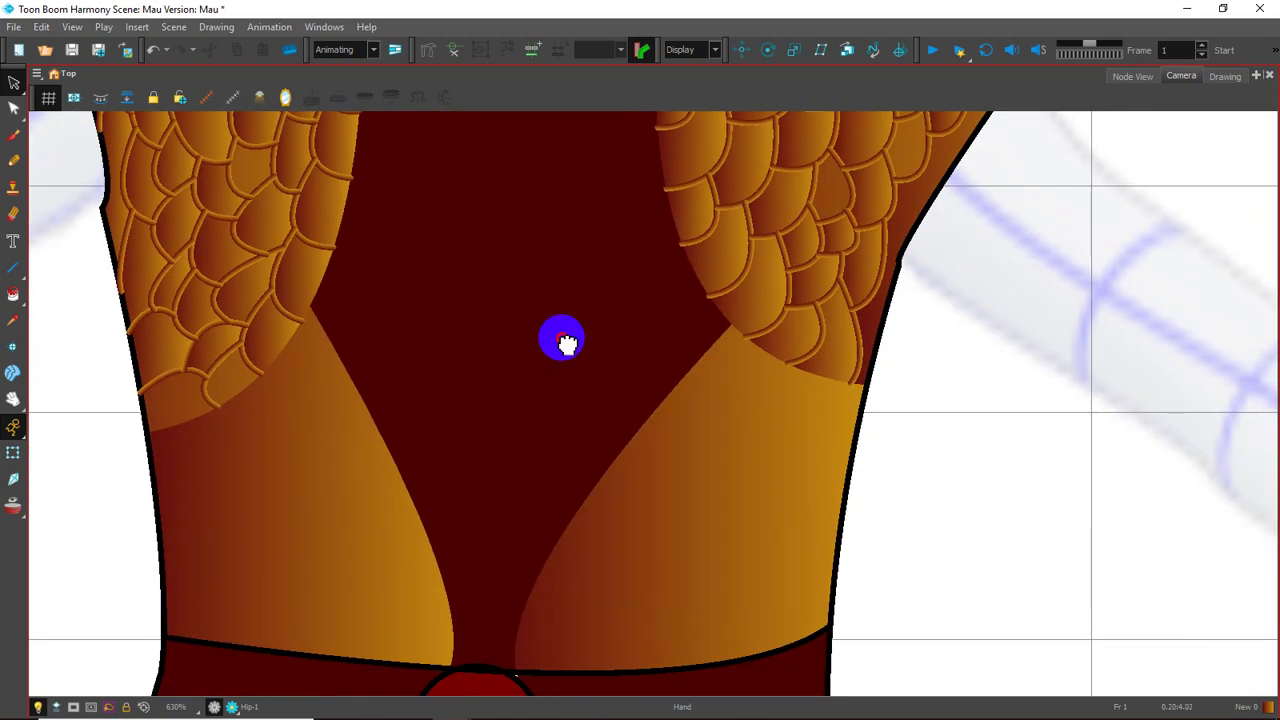
pyautogui.scroll(-3, 550, 355)
pyautogui.scroll(-1, 535, 366)
pyautogui.scroll(-1, 600, 376)
pyautogui.scroll(-1, 636, 358)
pyautogui.scroll(-1, 600, 385)
pyautogui.click(600, 388)
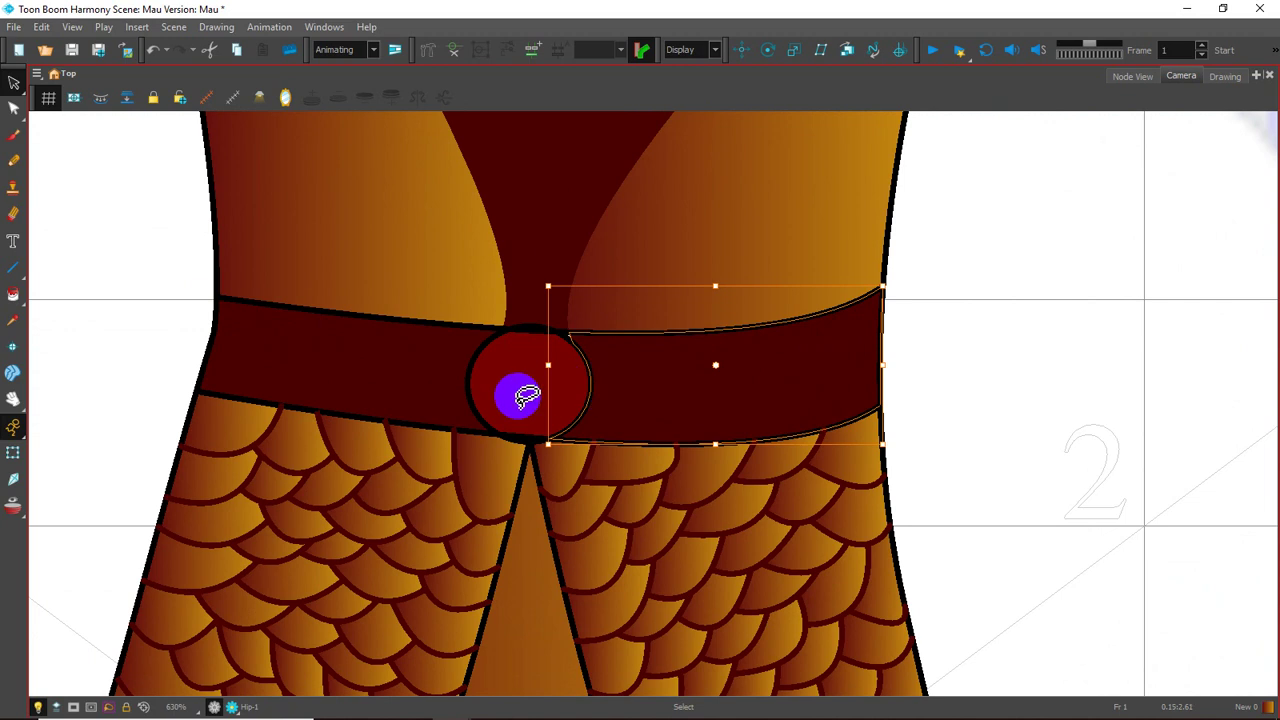
pyautogui.click(478, 393)
pyautogui.press('Delete')
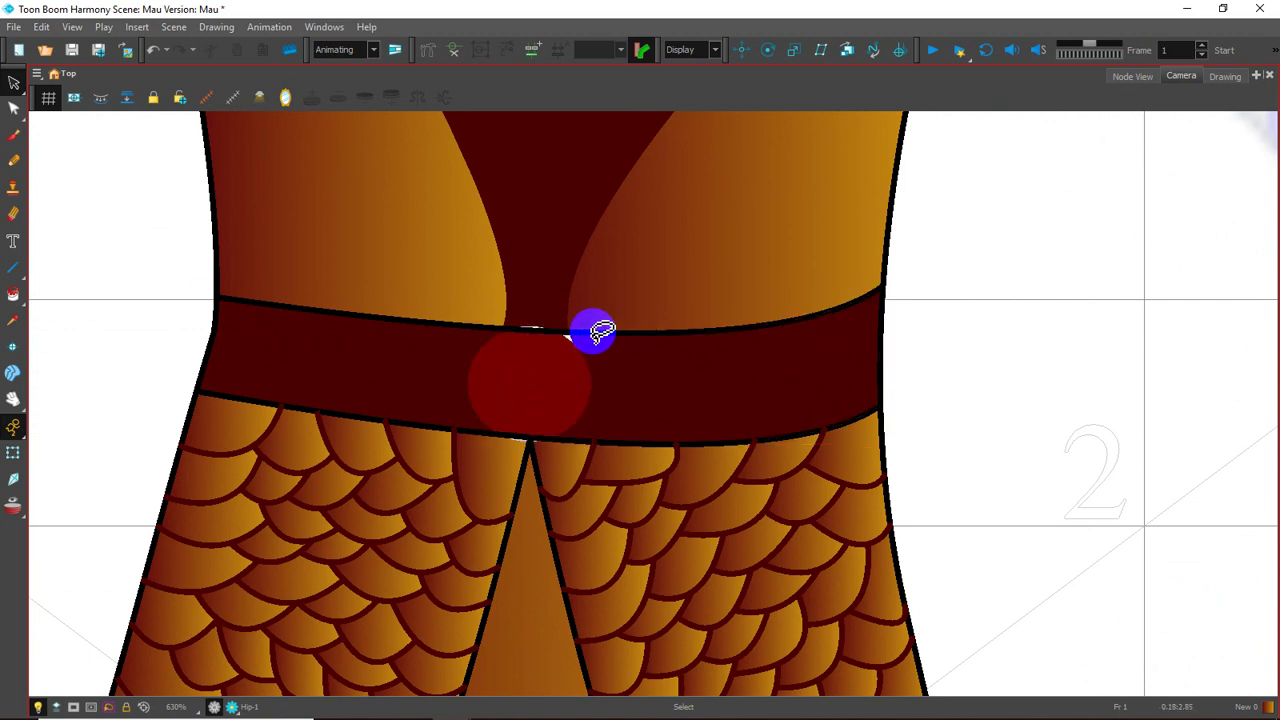
# Inspect the right chest panel and the belt's top edge, leaving them unchanged
pyautogui.click(595, 330)
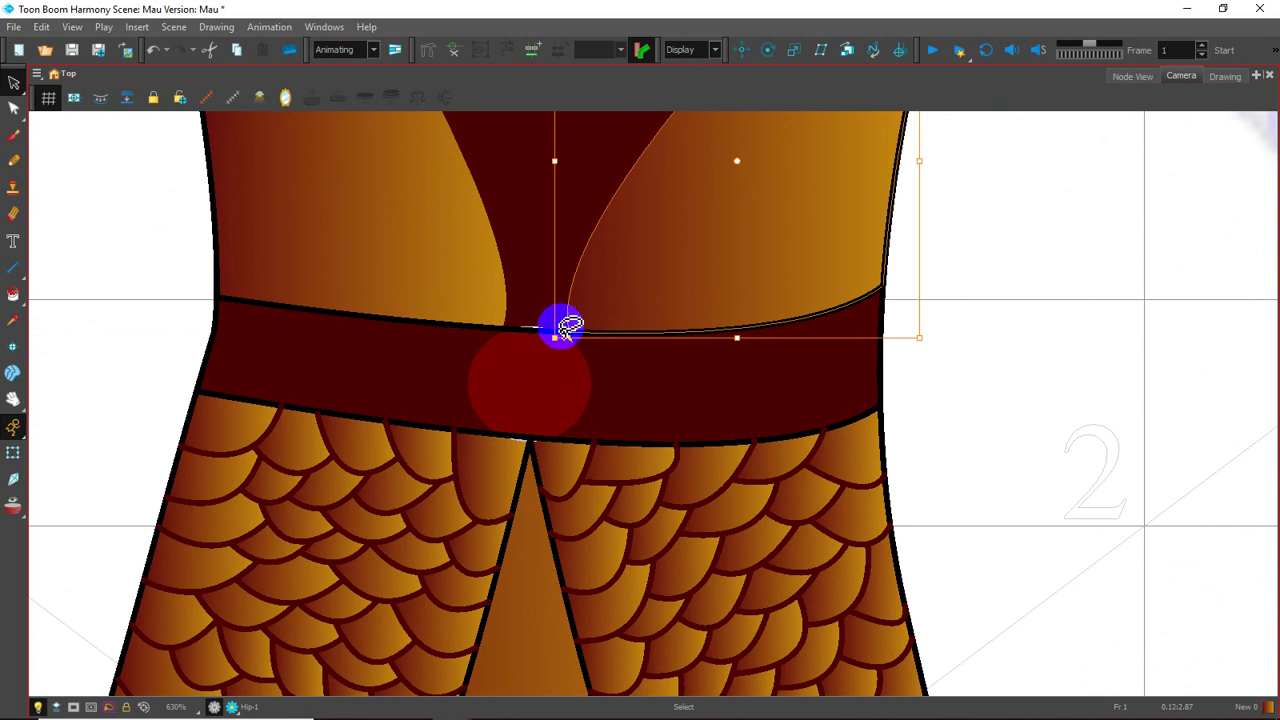
pyautogui.click(526, 325)
pyautogui.click(149, 386)
pyautogui.moveTo(177, 357)
pyautogui.mouseDown()
pyautogui.moveTo(243, 333)
pyautogui.moveTo(314, 491)
pyautogui.moveTo(378, 355)
pyautogui.moveTo(509, 337)
pyautogui.moveTo(586, 357)
pyautogui.moveTo(603, 371)
pyautogui.moveTo(570, 413)
pyautogui.moveTo(677, 371)
pyautogui.mouseUp()
pyautogui.scroll(-2, 677, 371)
pyautogui.scroll(-2, 697, 373)
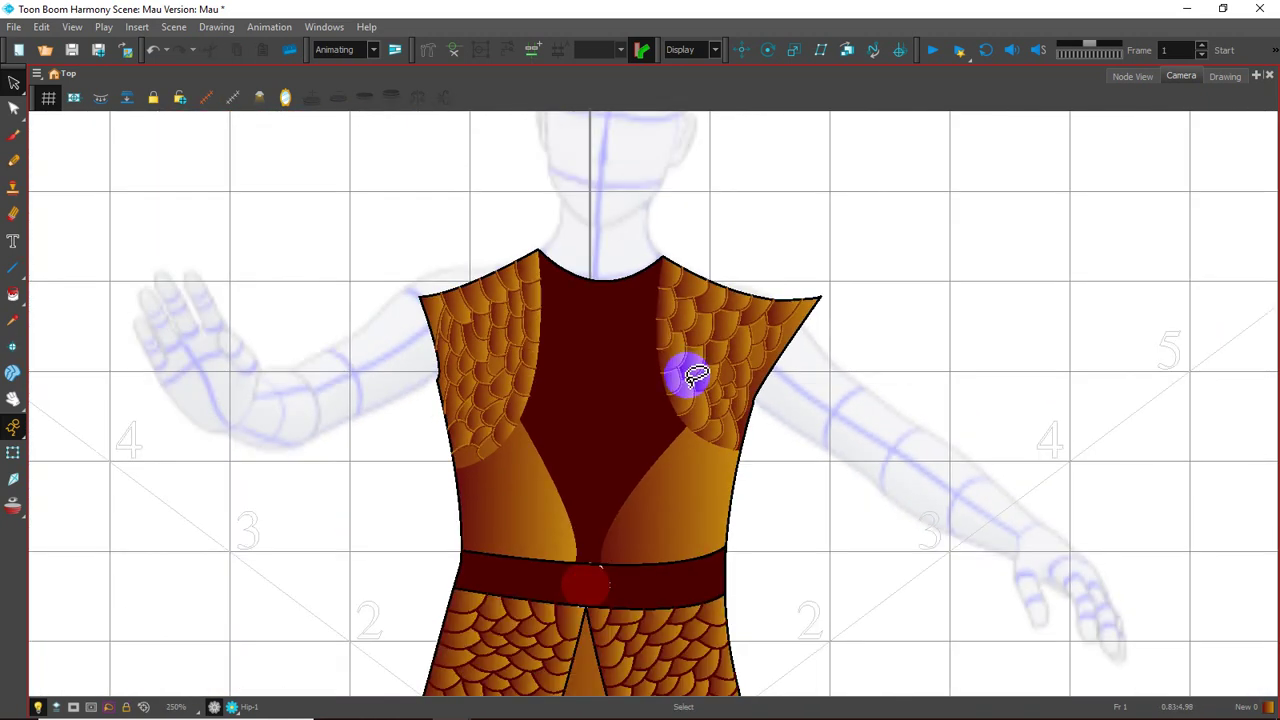
# Show the vest drawing alone, zoomed in twice with the 2 key and centred
pyautogui.scroll(-1, 606, 400)
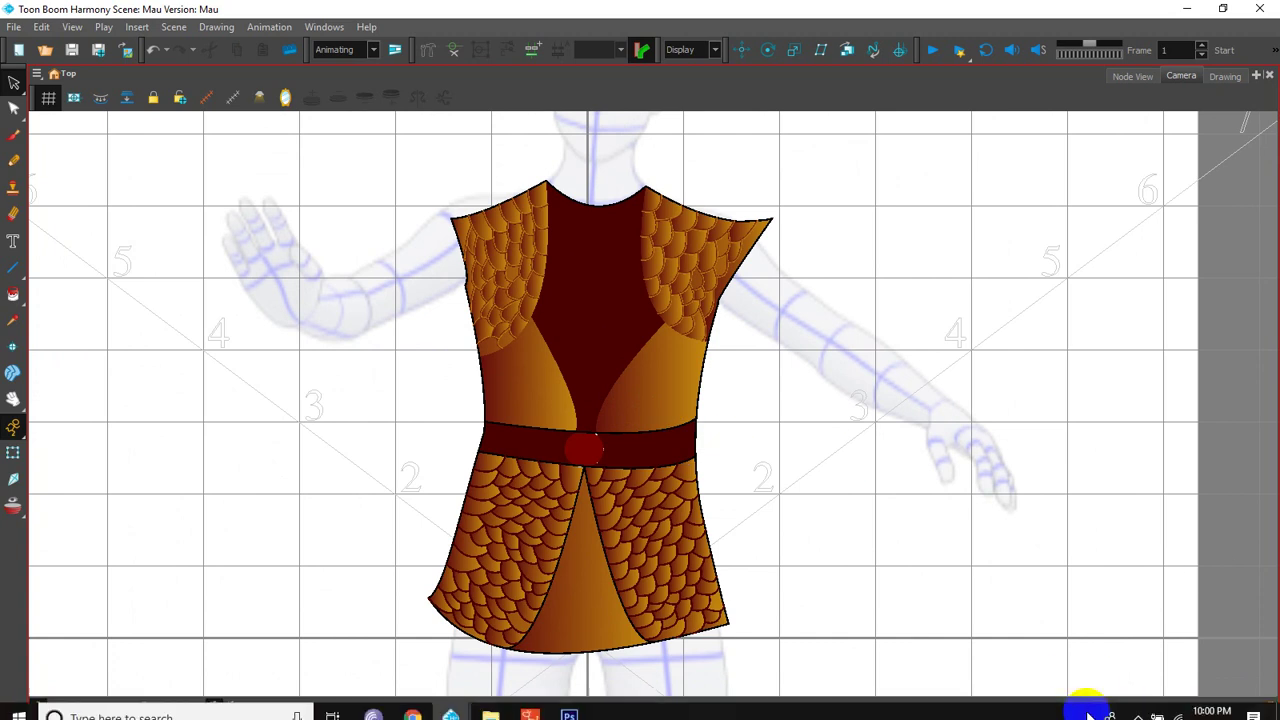
pyautogui.click(1137, 705)
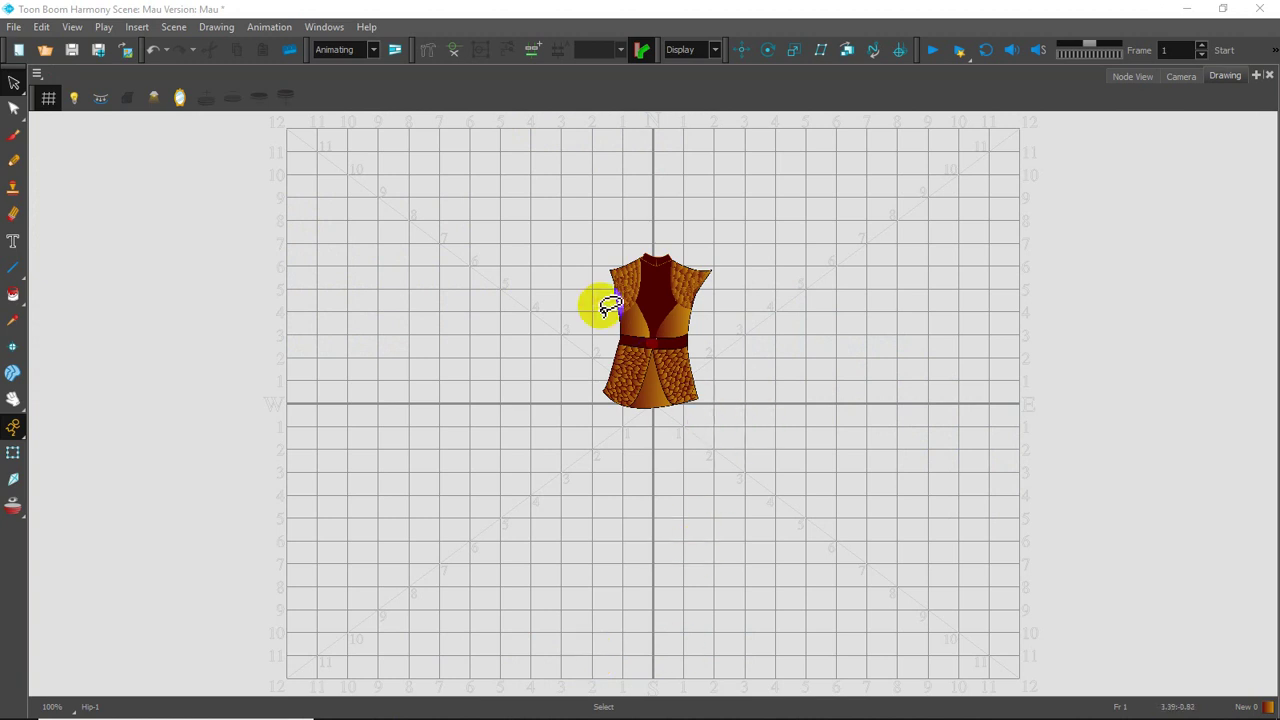
pyautogui.press('2')
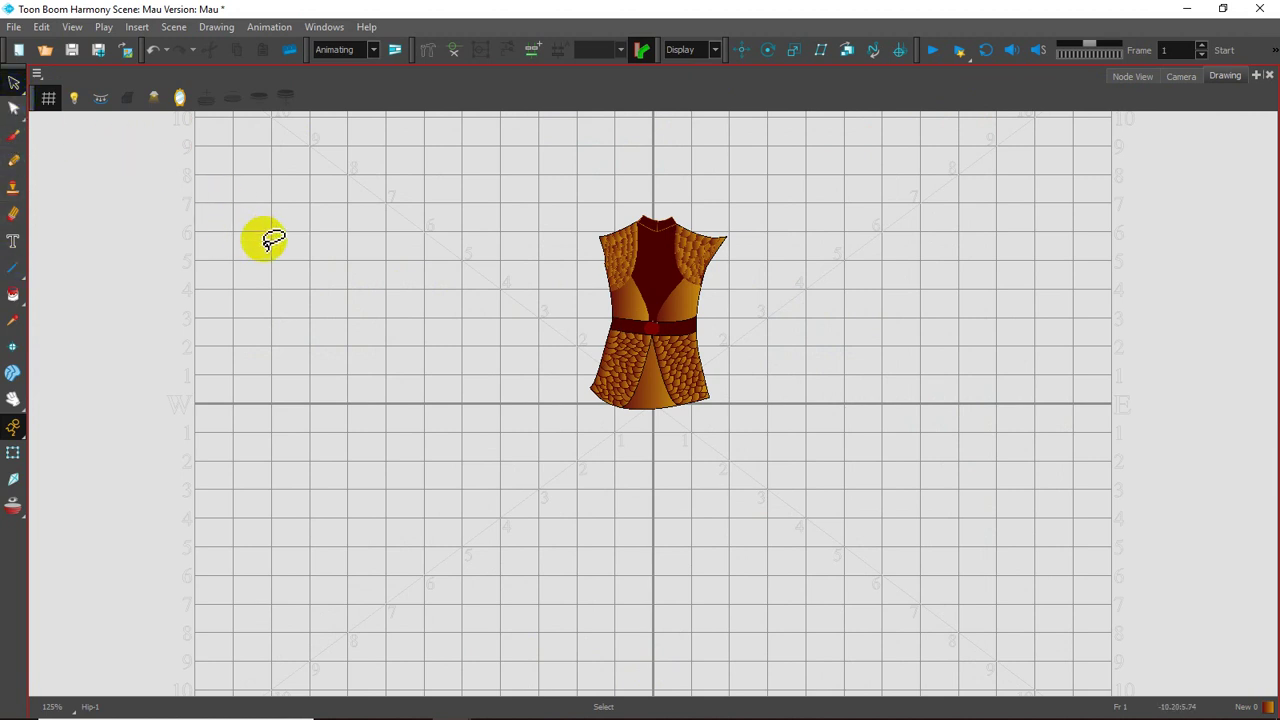
pyautogui.press('2')
pyautogui.press('2')
pyautogui.moveTo(794, 214)
pyautogui.mouseDown()
pyautogui.moveTo(805, 408)
pyautogui.moveTo(753, 395)
pyautogui.mouseUp()
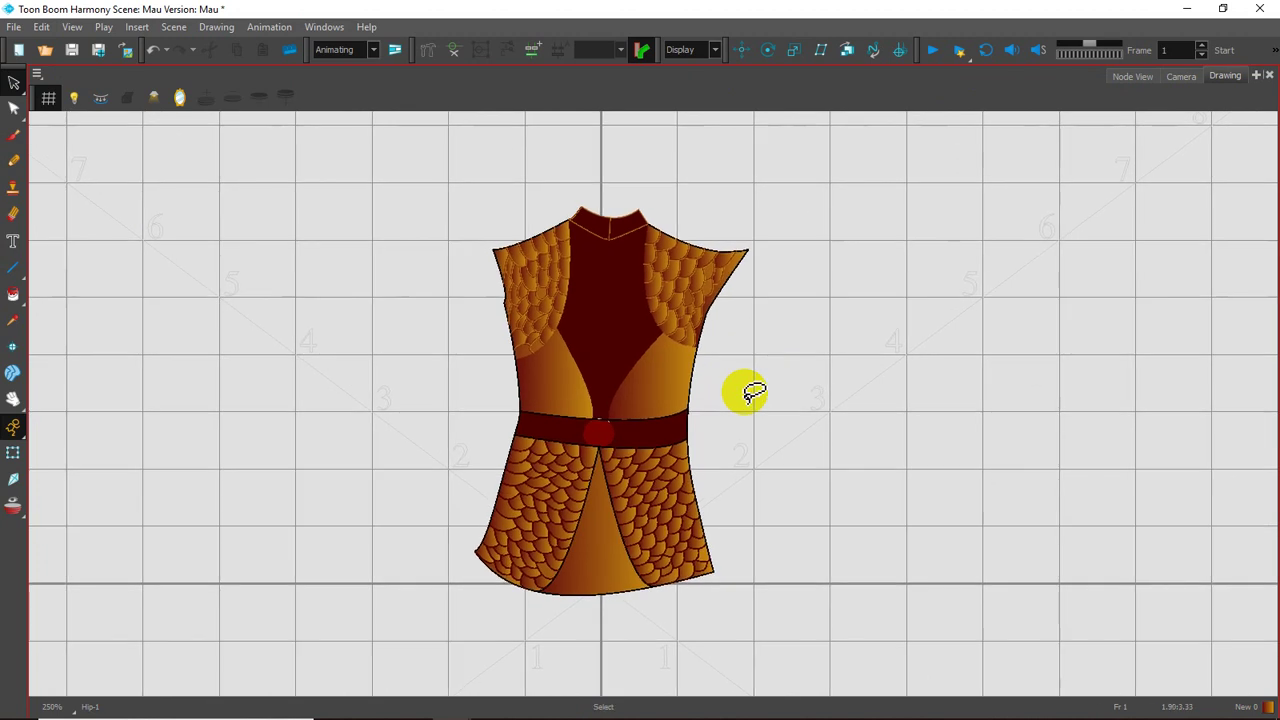
pyautogui.moveTo(698, 344); pyautogui.dragTo(660, 386)
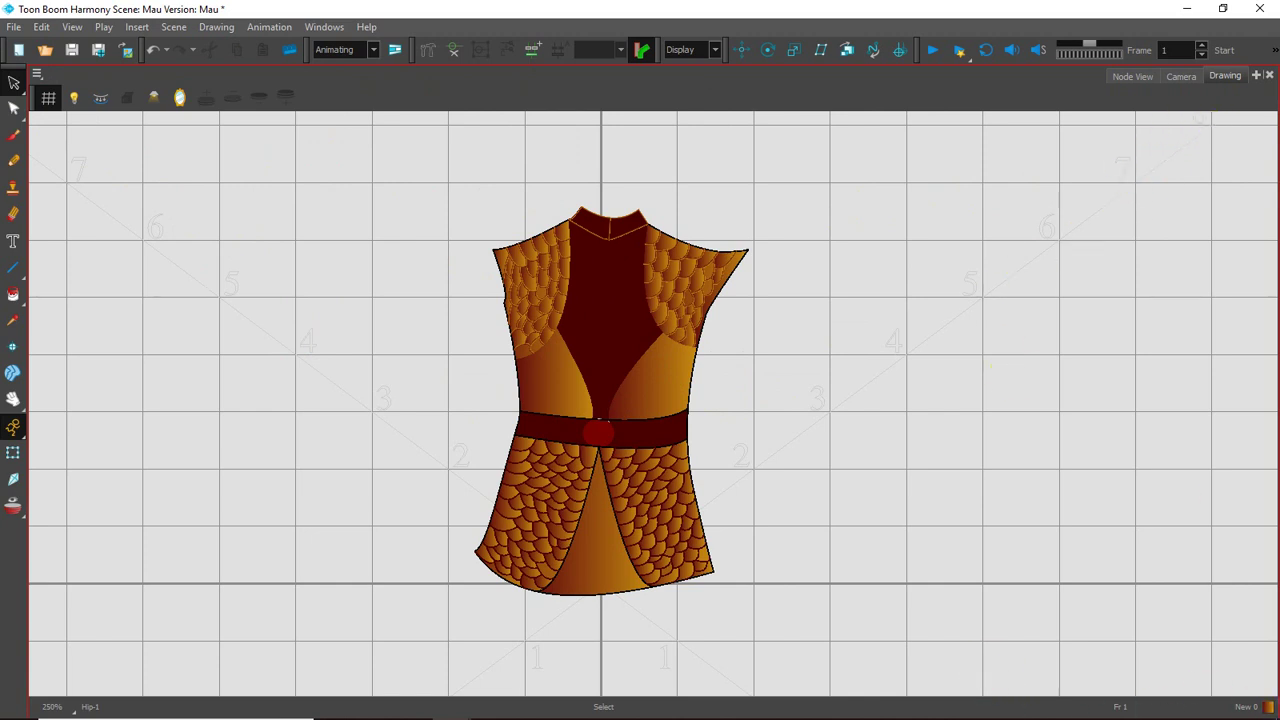
# Add a Timeline view, confirm the Hip layer is selected, and open the File menu
pyautogui.click(1257, 77)
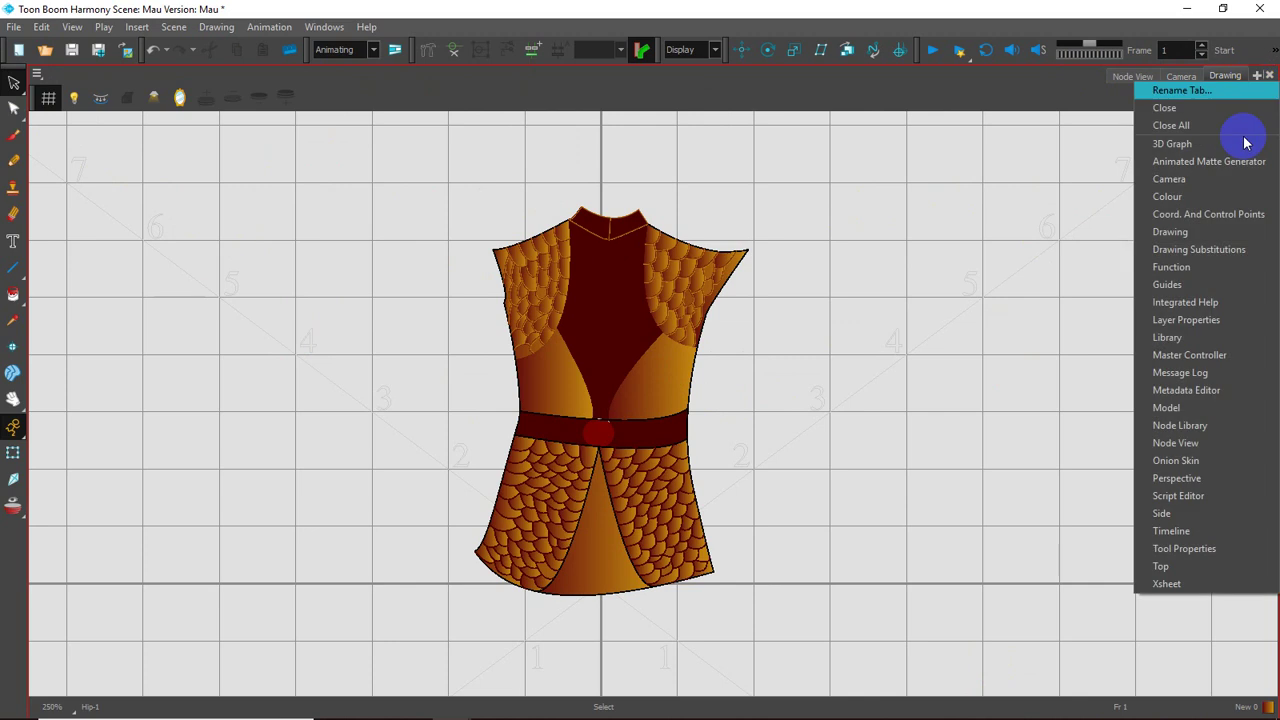
pyautogui.click(1166, 531)
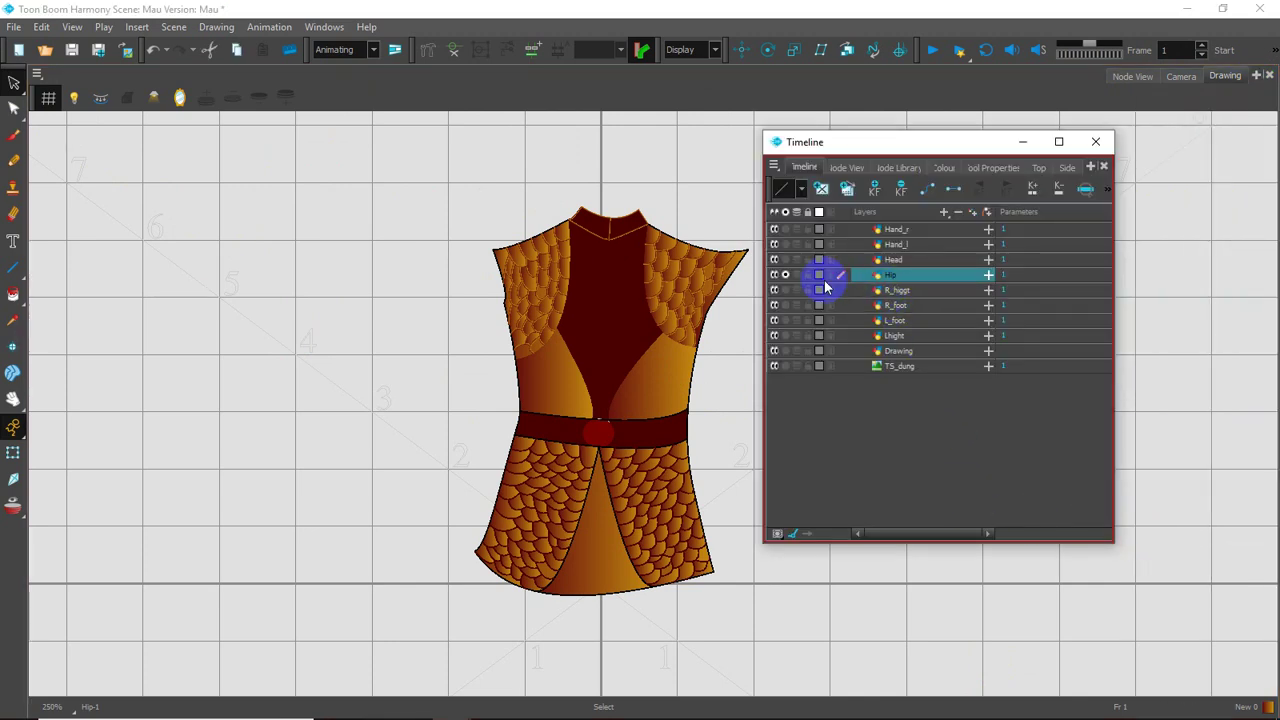
pyautogui.click(887, 274)
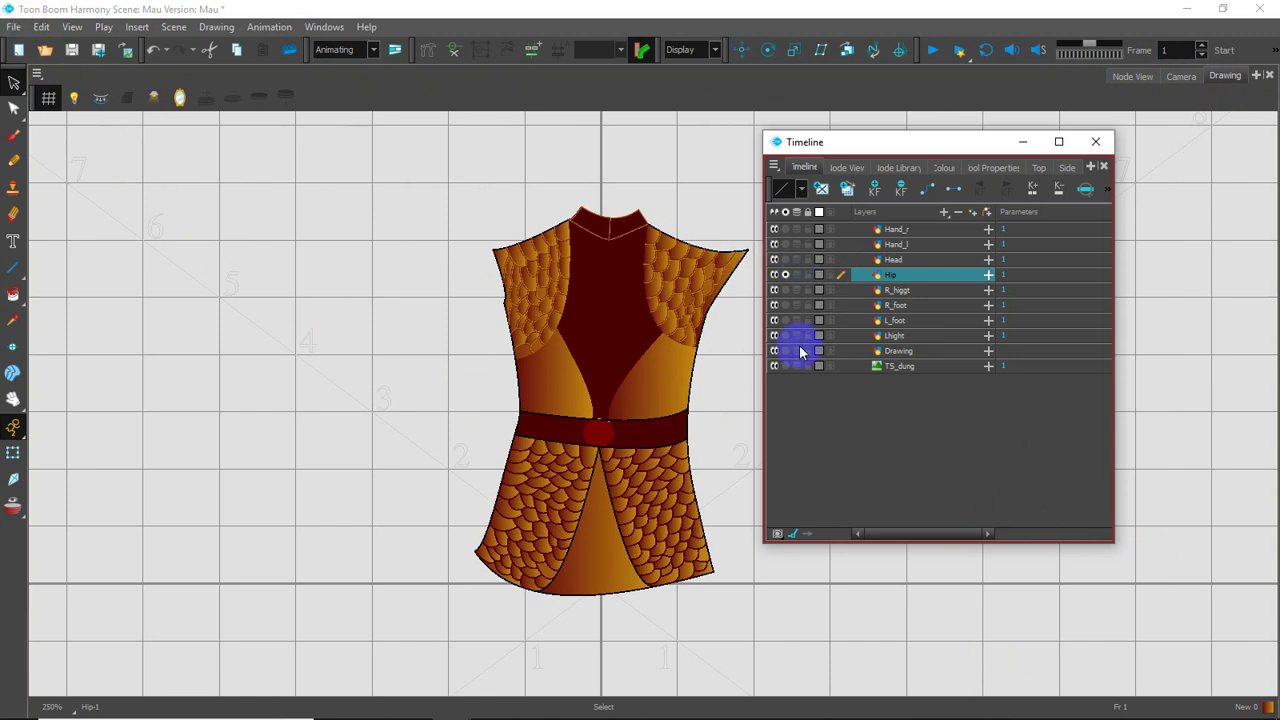
pyautogui.click(14, 29)
pyautogui.moveTo(33, 259)
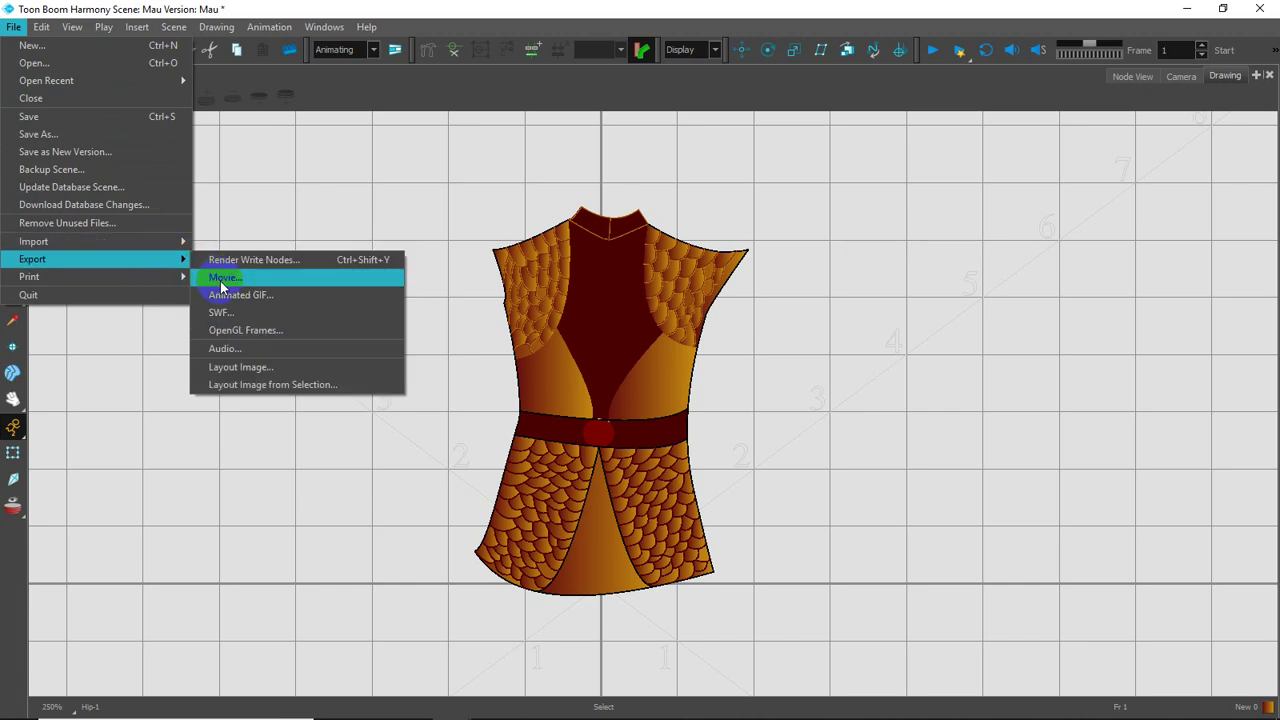
# Open Layout Image export settings and unsuccessfully try a HIP destination folder under MAU TEMPLATE
pyautogui.click(238, 368)
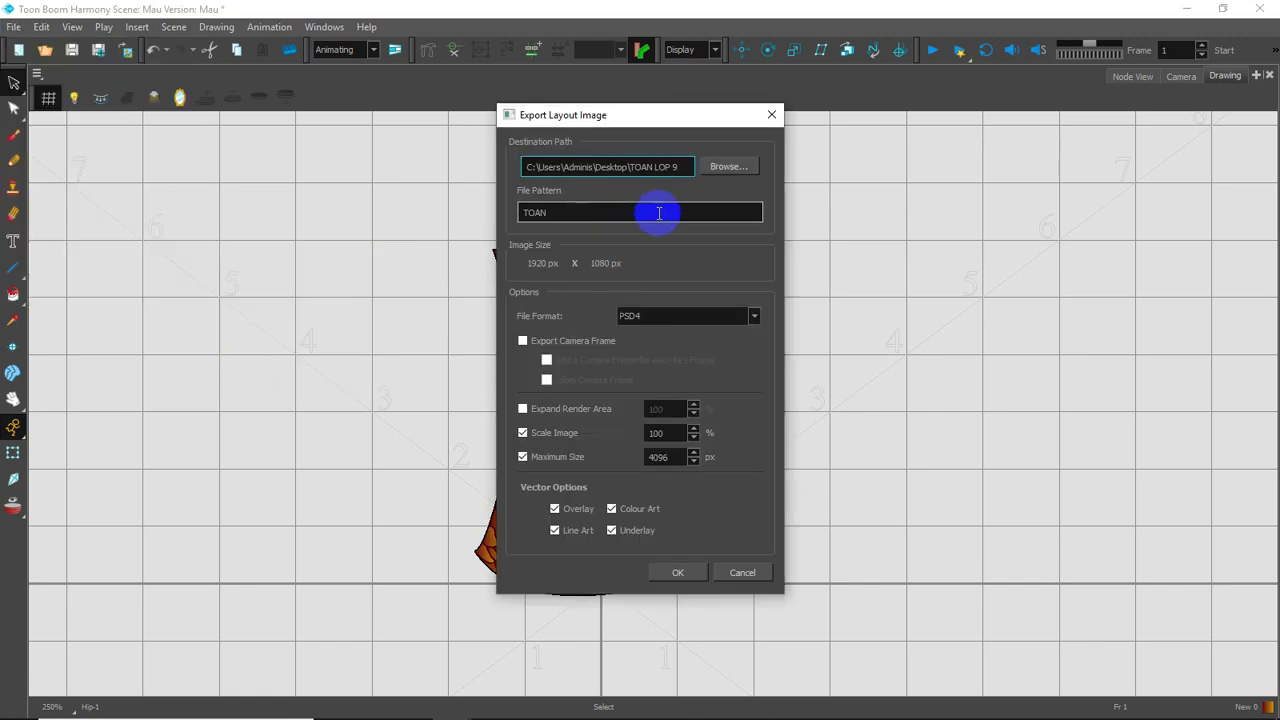
pyautogui.click(736, 168)
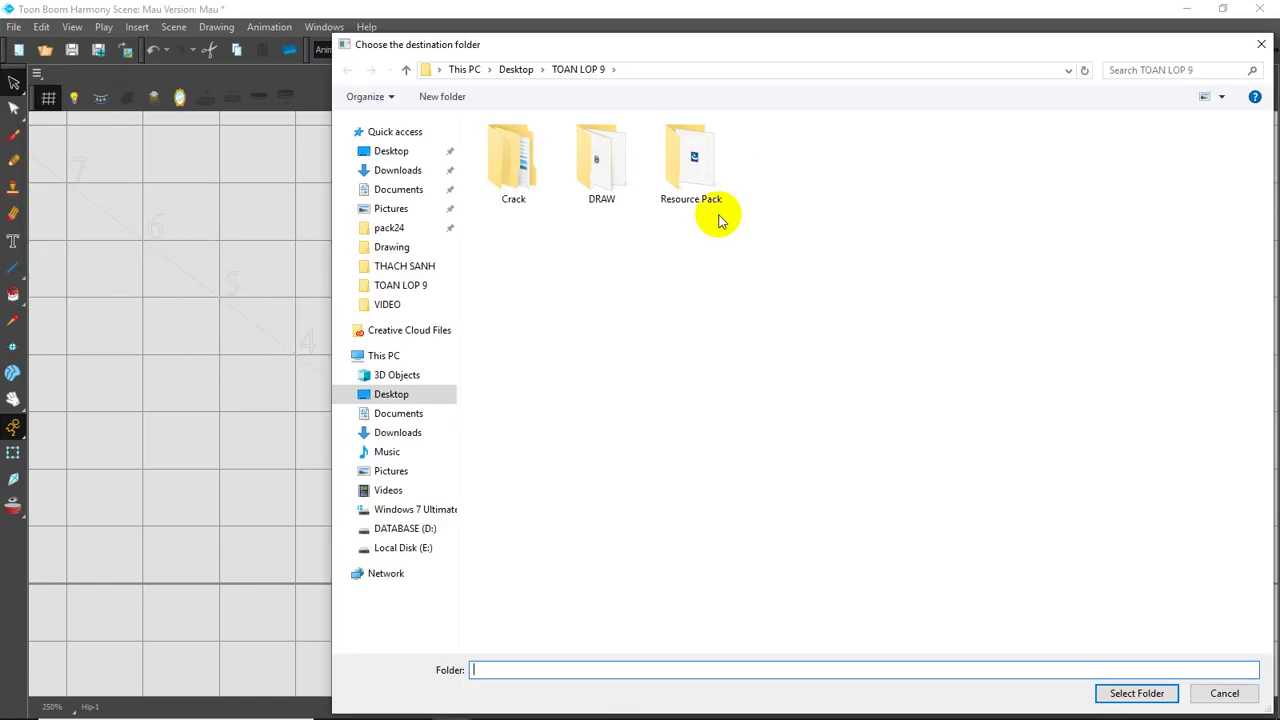
pyautogui.click(382, 151)
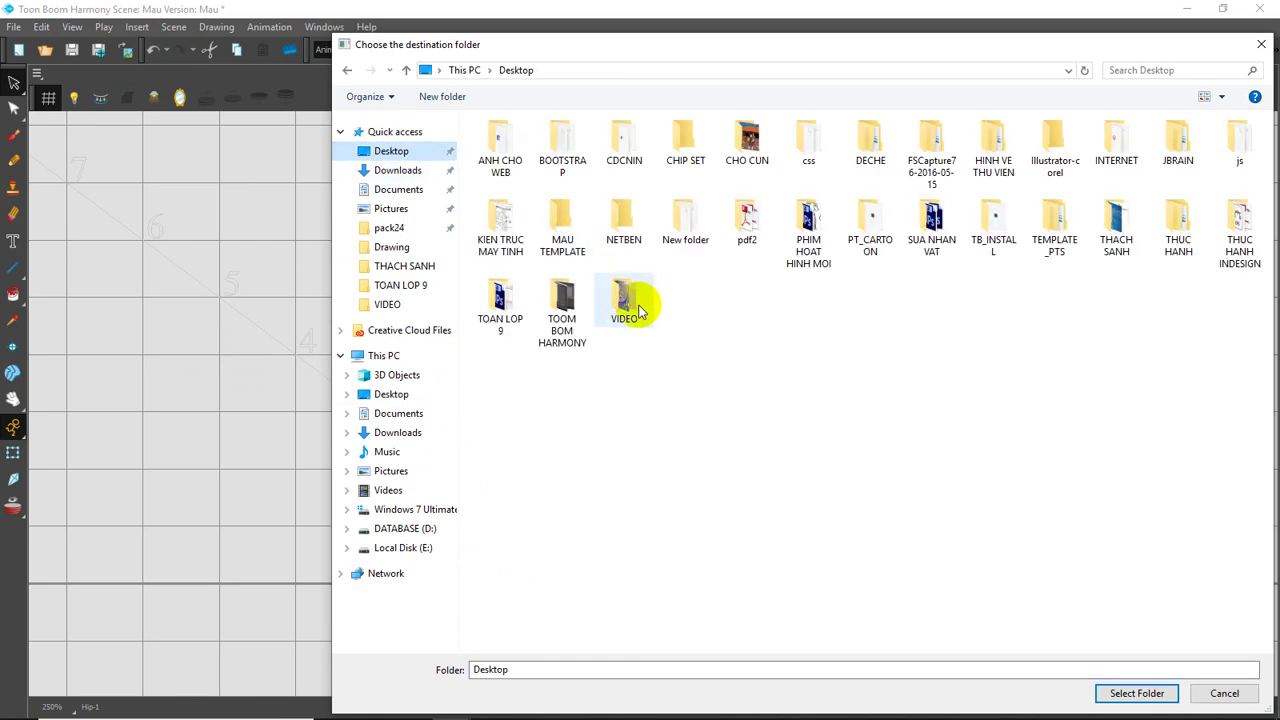
pyautogui.doubleClick(565, 226)
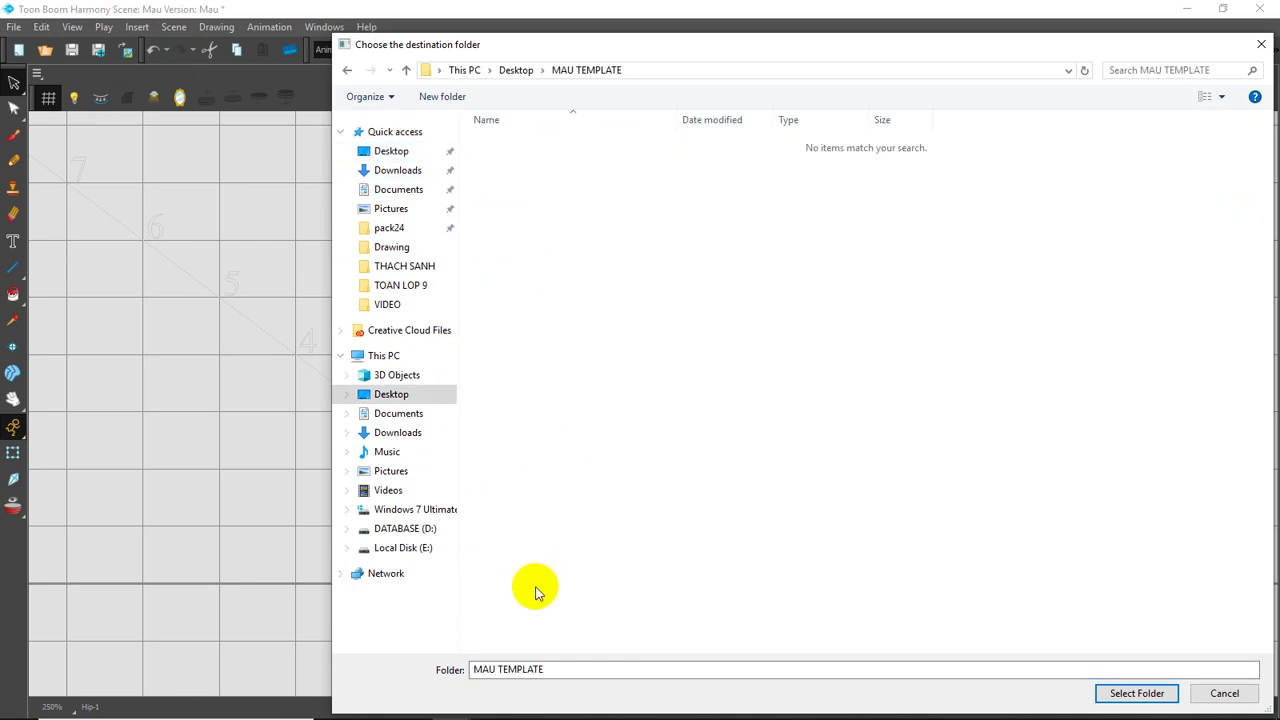
pyautogui.click(594, 672)
pyautogui.write('HIP')
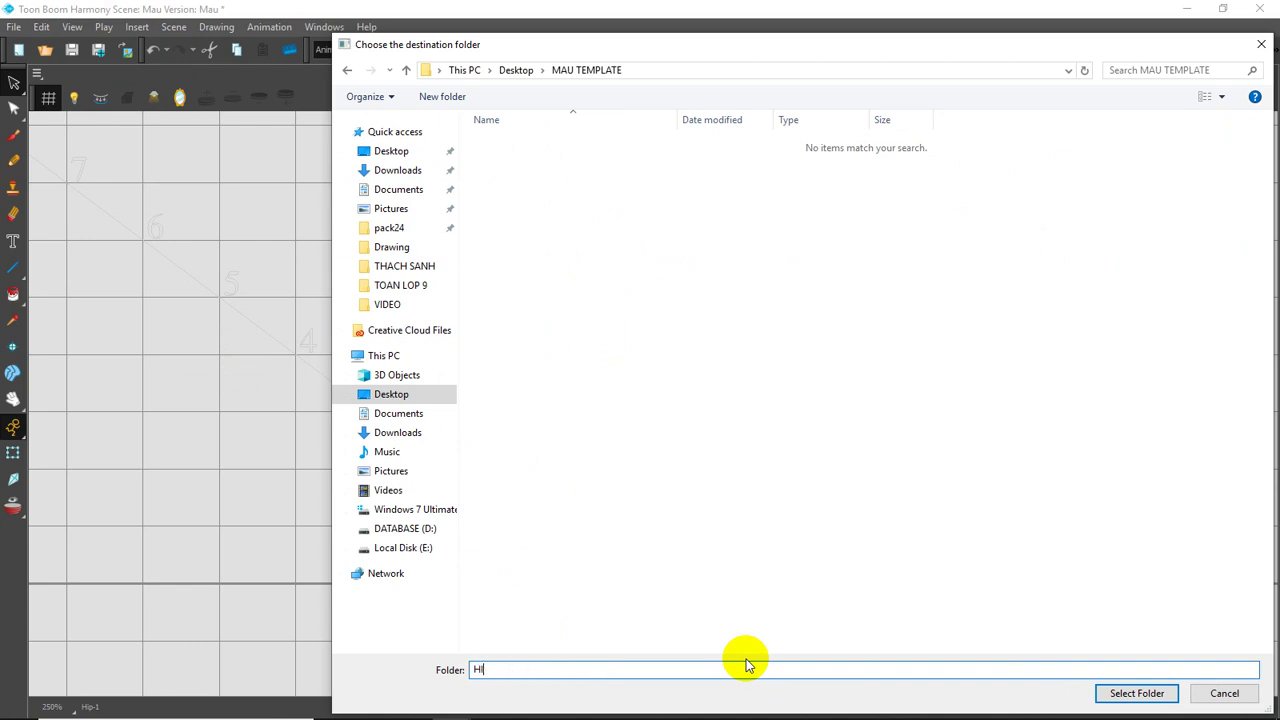
pyautogui.click(1115, 695)
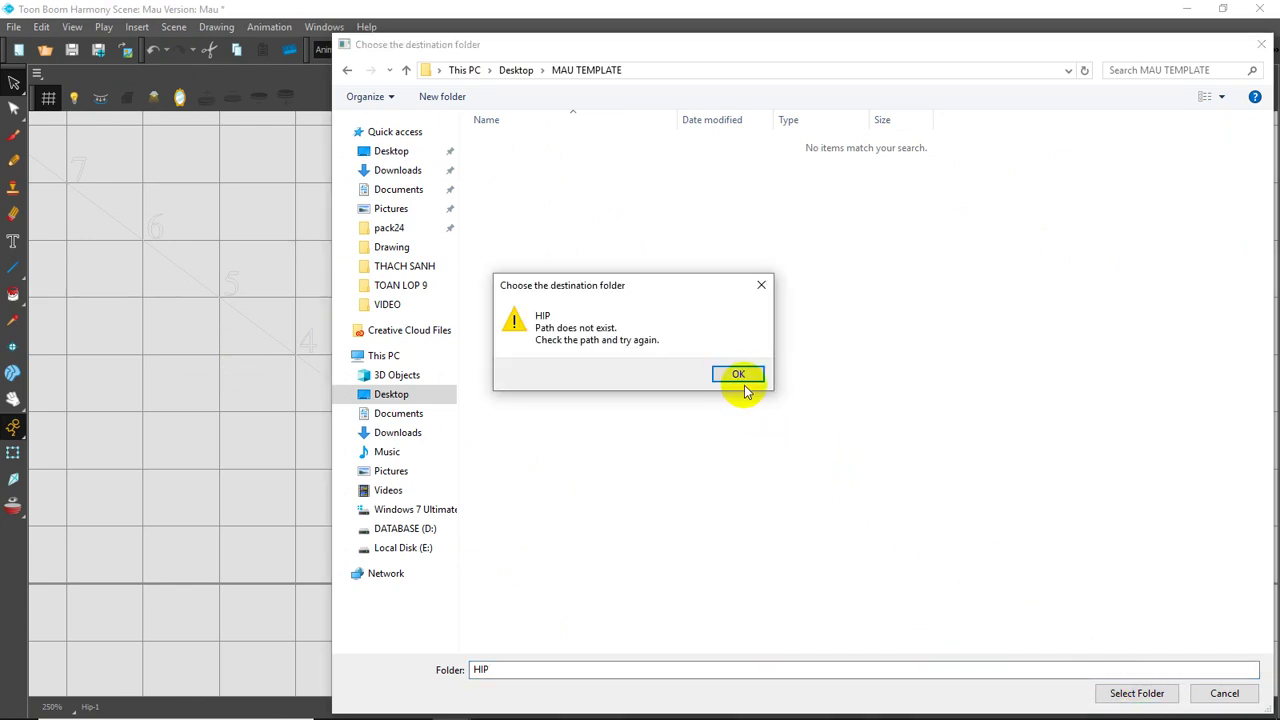
pyautogui.click(745, 376)
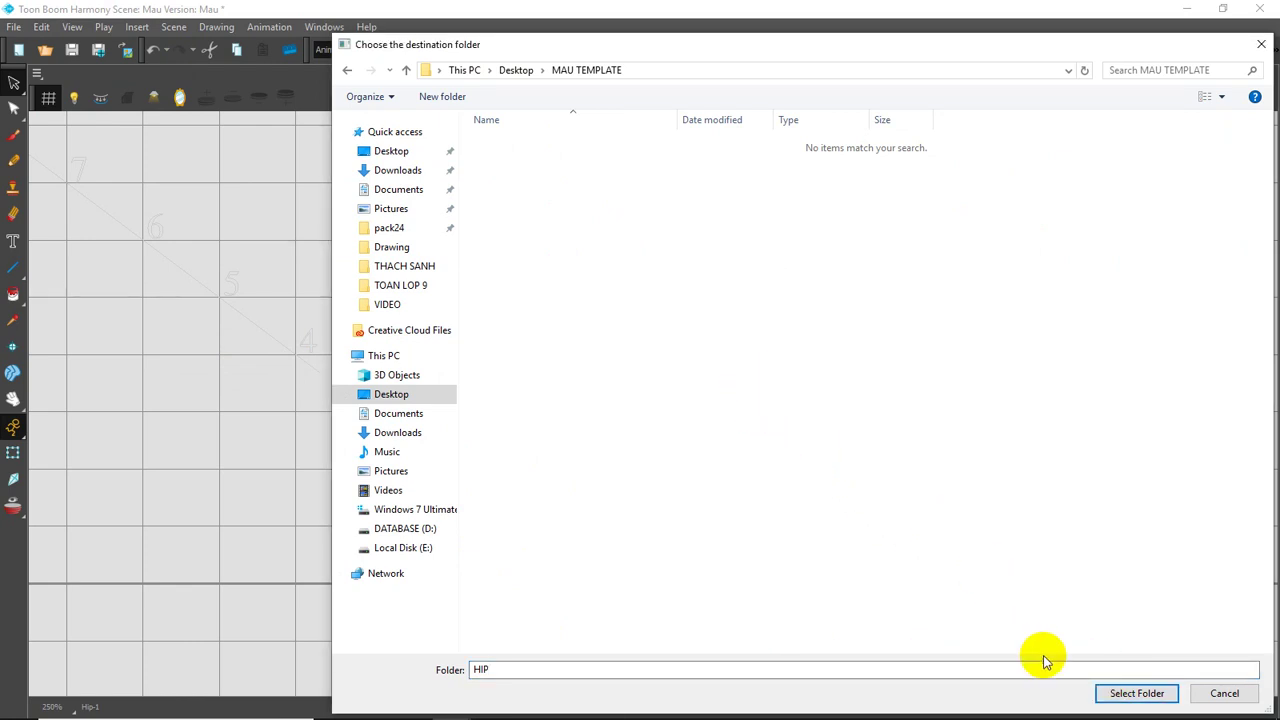
pyautogui.click(1128, 700)
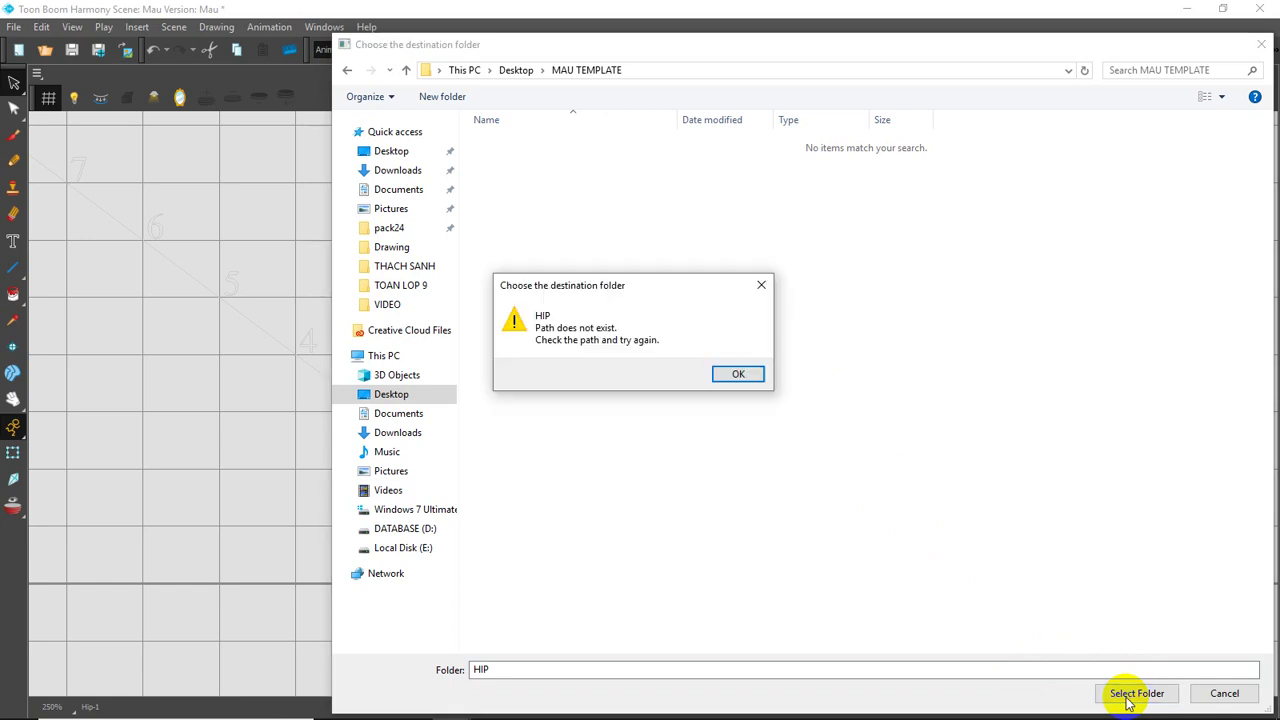
pyautogui.click(740, 376)
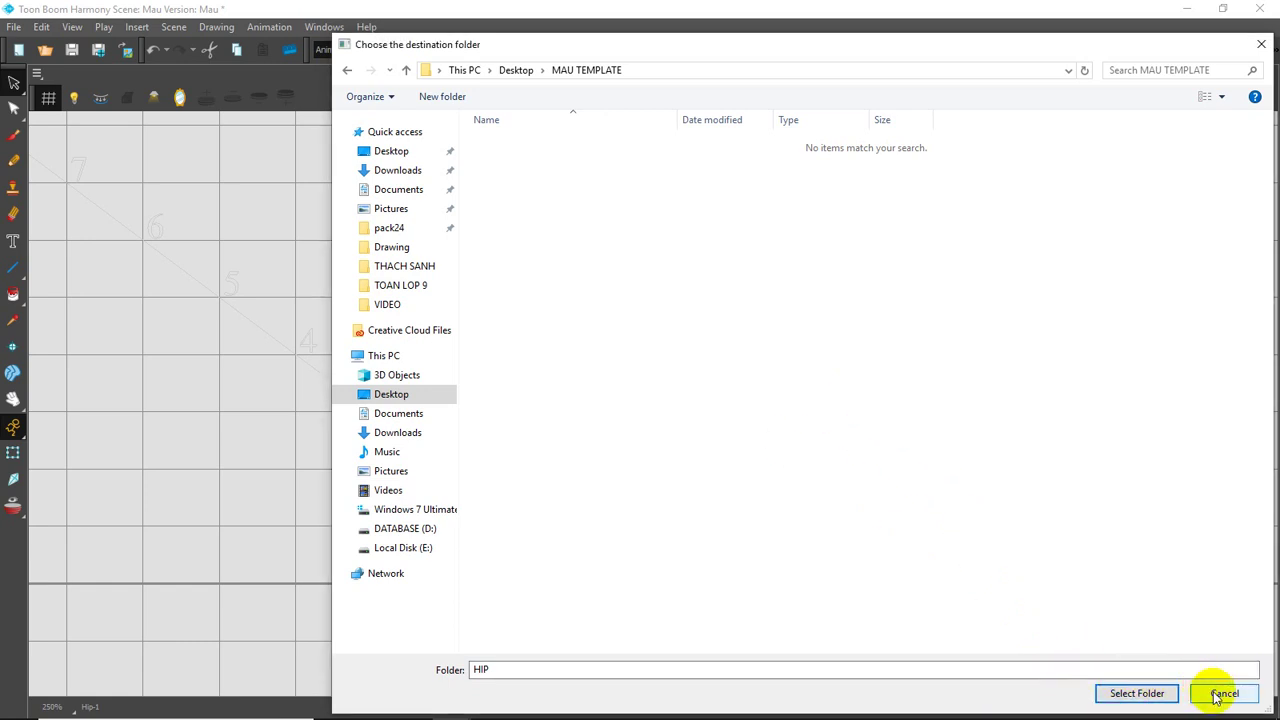
pyautogui.click(1222, 693)
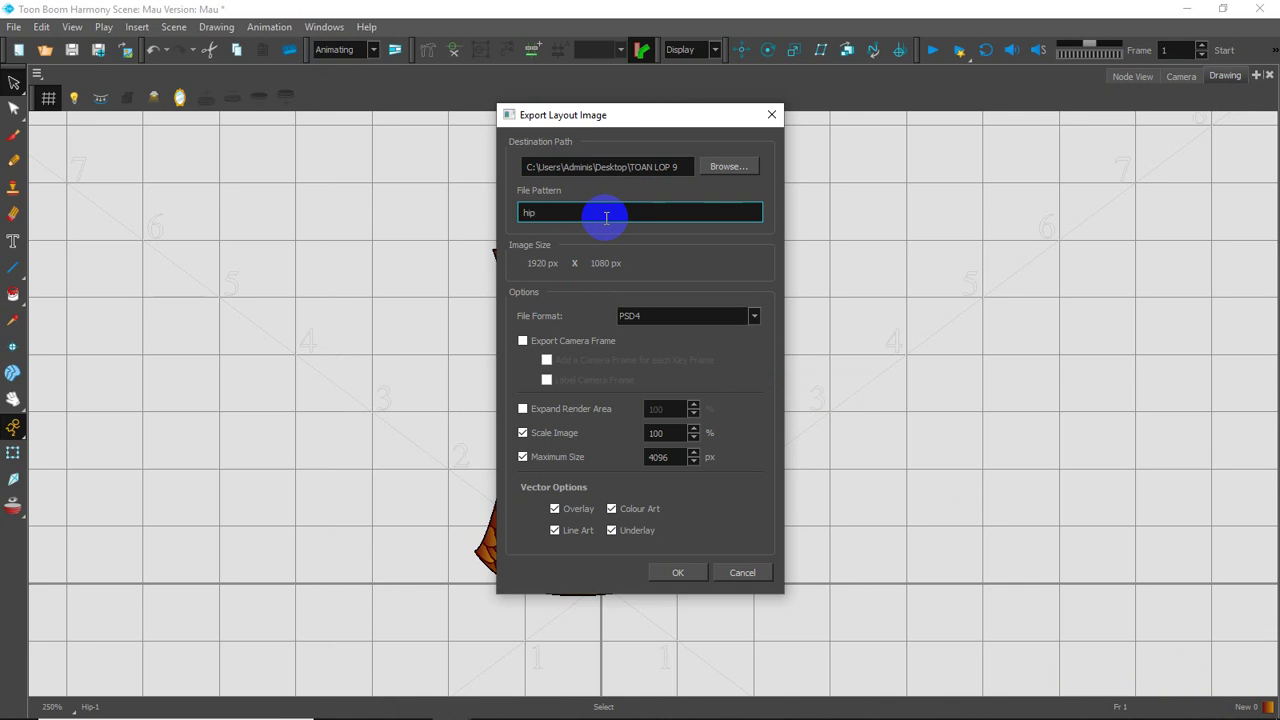
# Set the export destination to the Desktop's MAU TEMPLATE folder
pyautogui.click(735, 168)
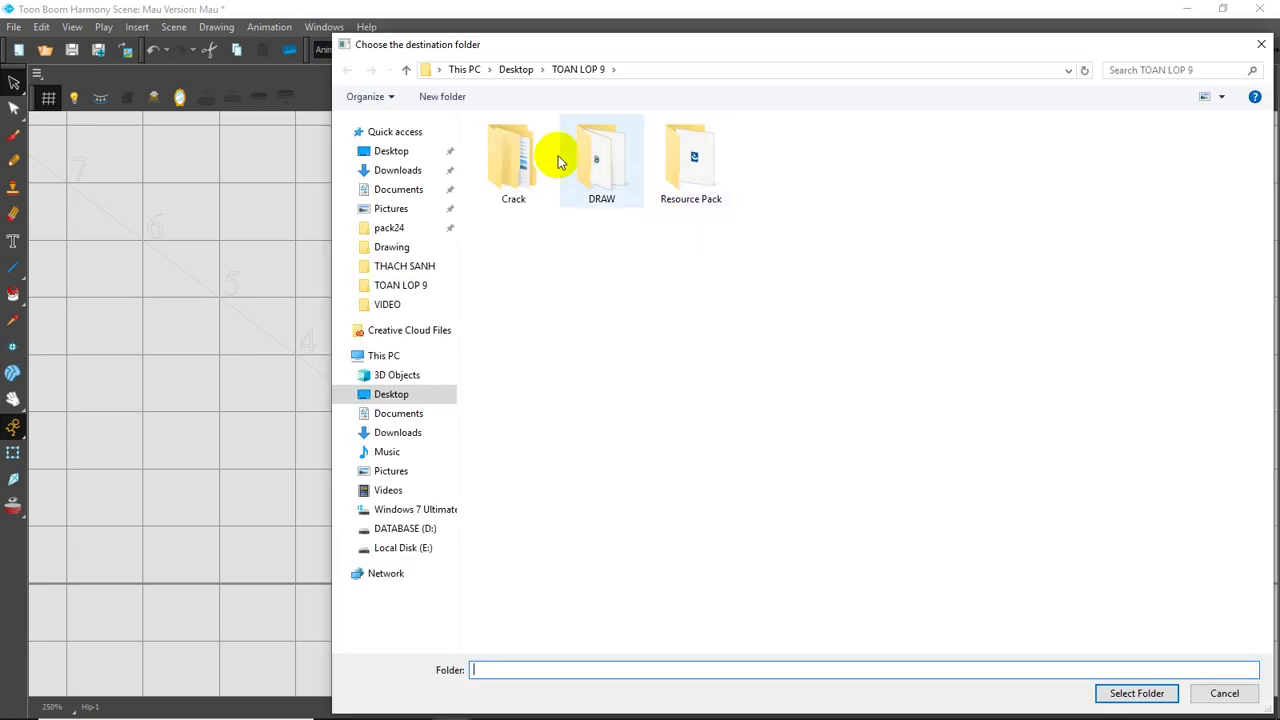
pyautogui.click(518, 70)
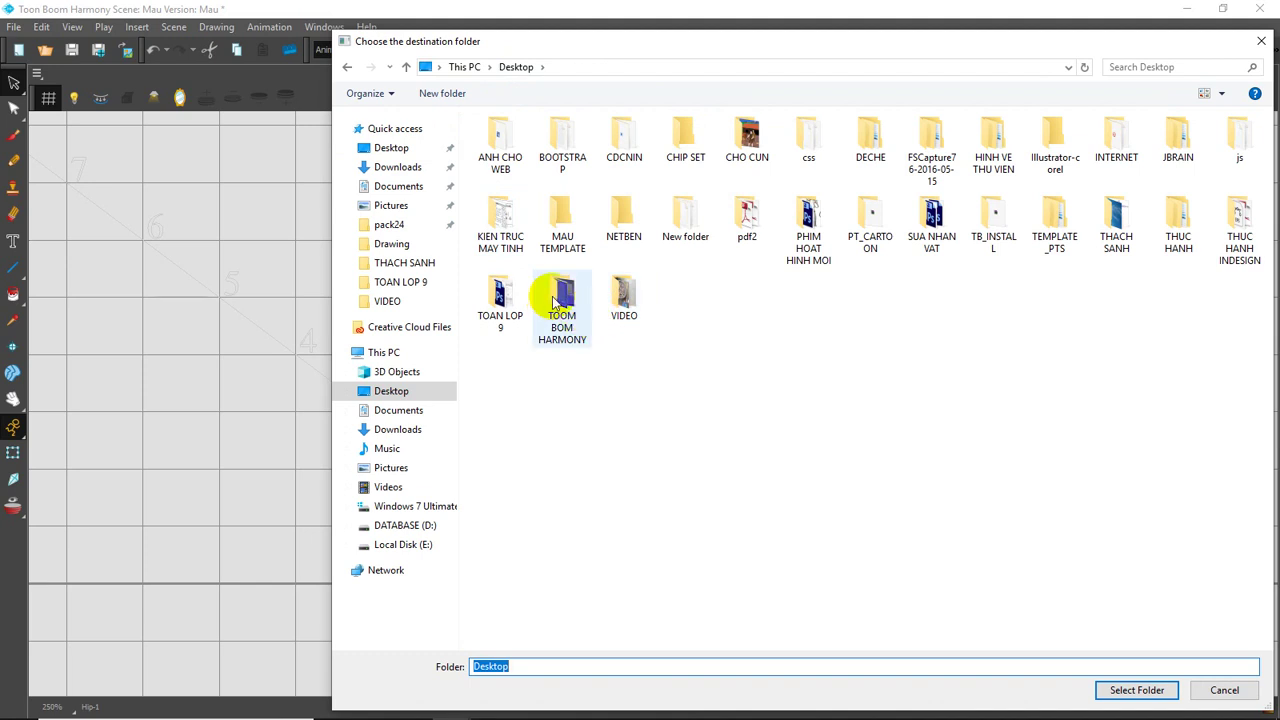
pyautogui.doubleClick(562, 225)
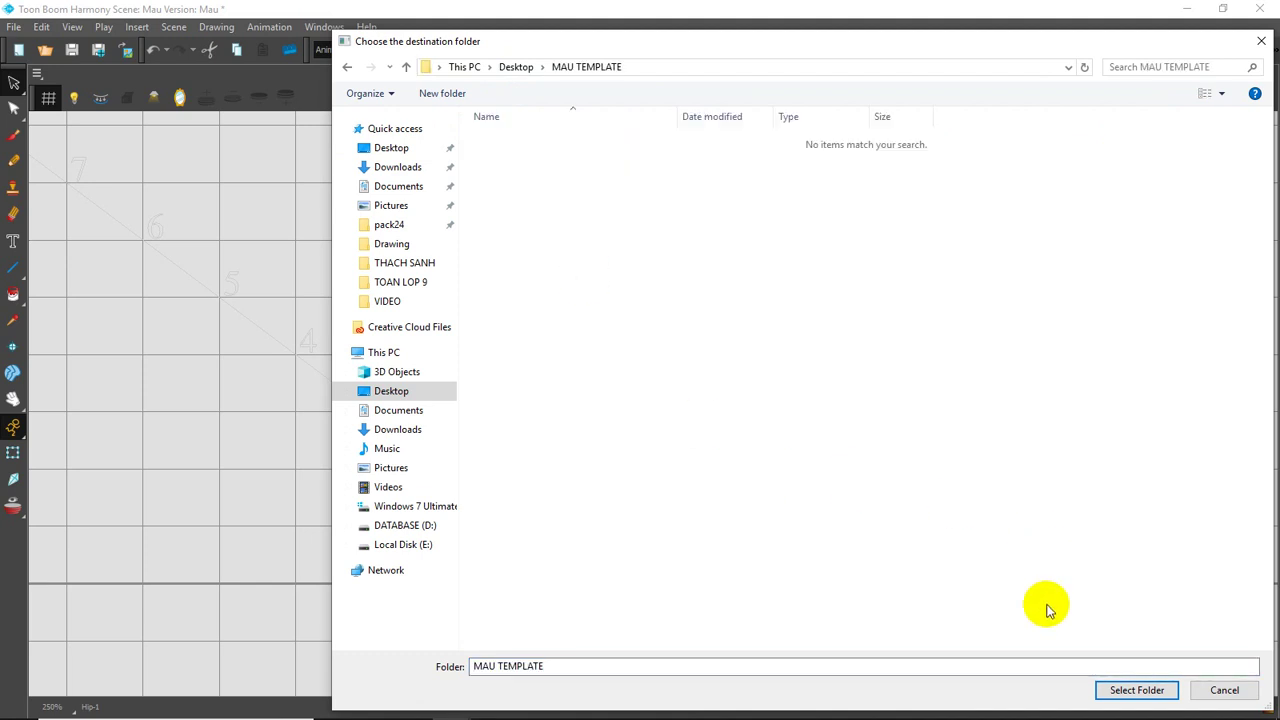
pyautogui.click(1116, 688)
pyautogui.click(652, 438)
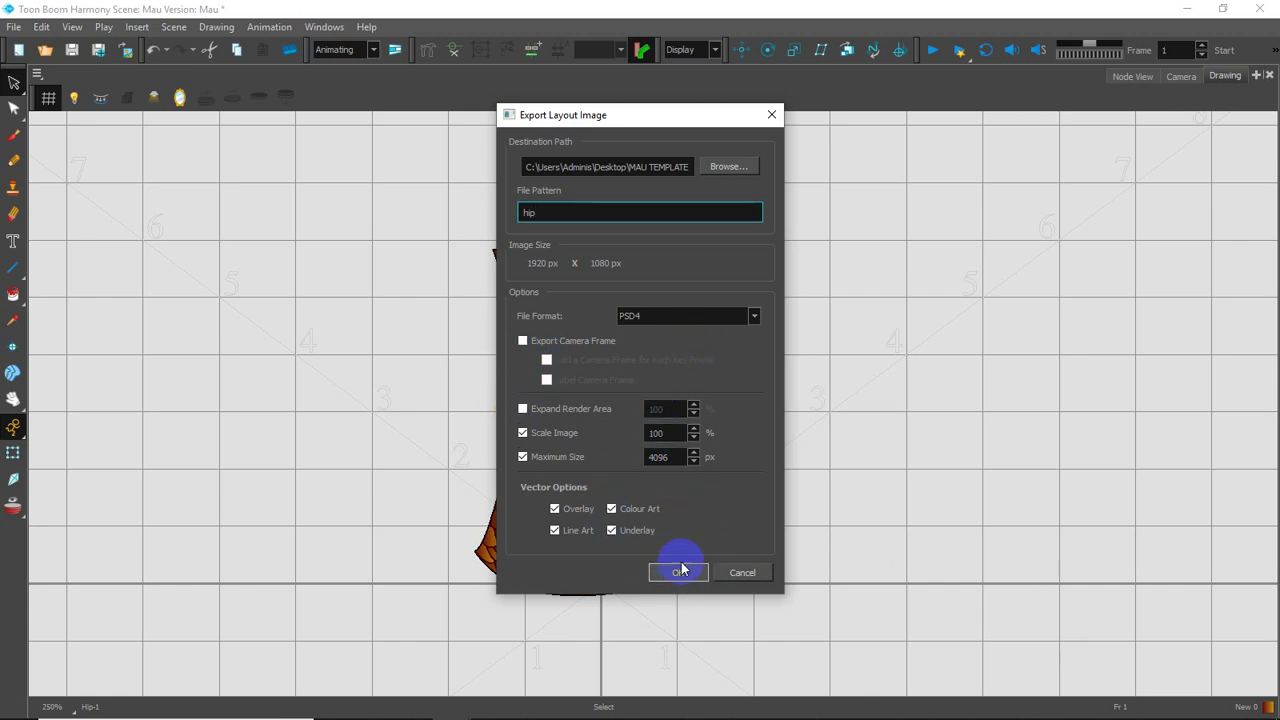
# Keep PSD4 format with file pattern hip and run the layout image export
pyautogui.click(754, 317)
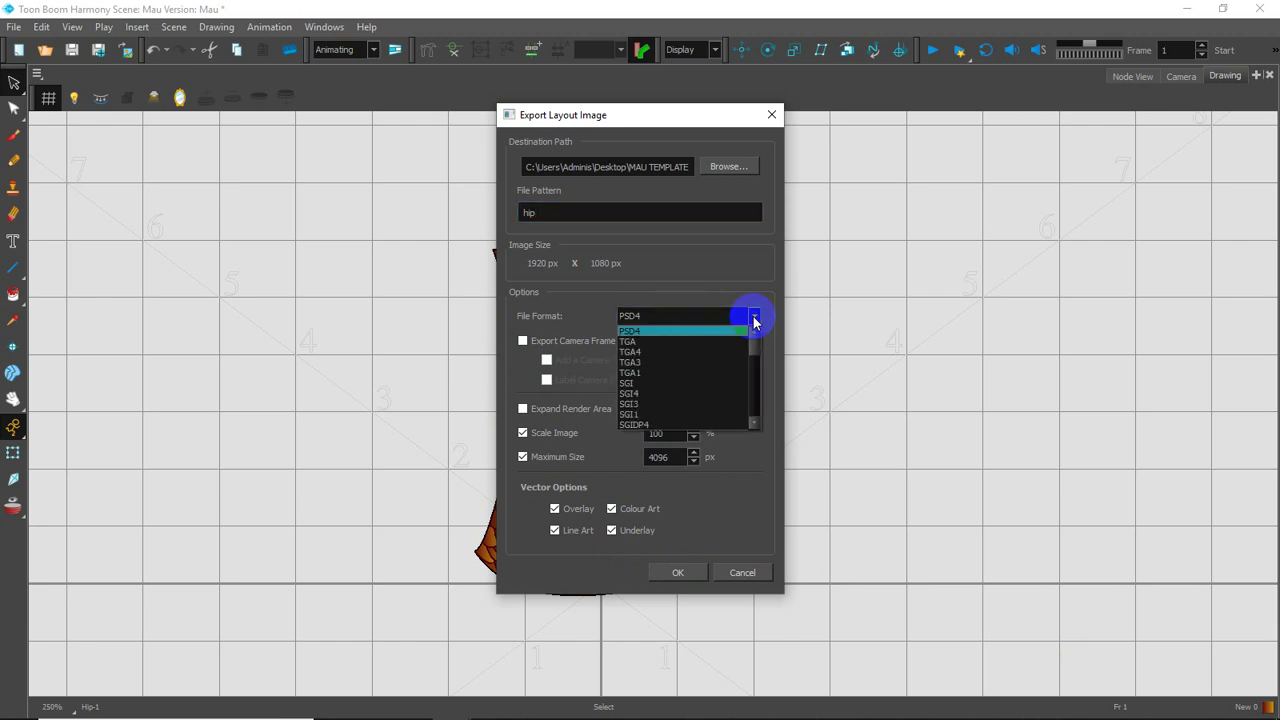
pyautogui.click(754, 318)
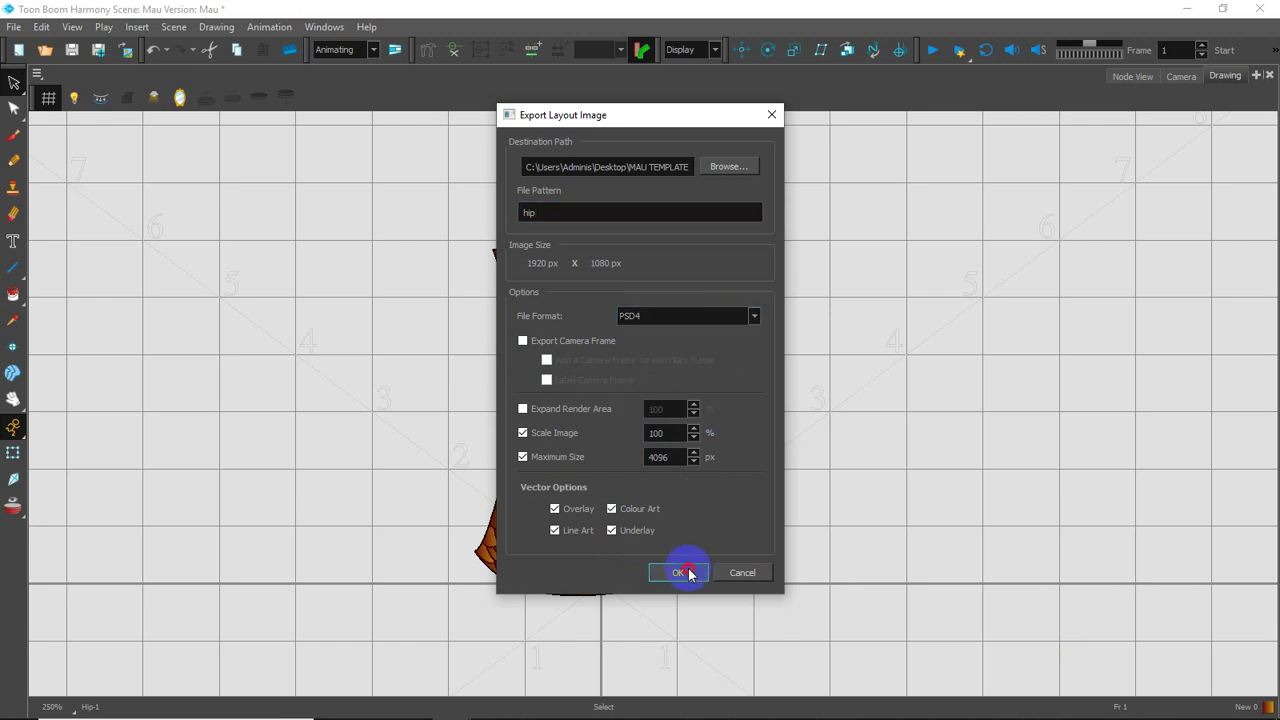
pyautogui.click(680, 572)
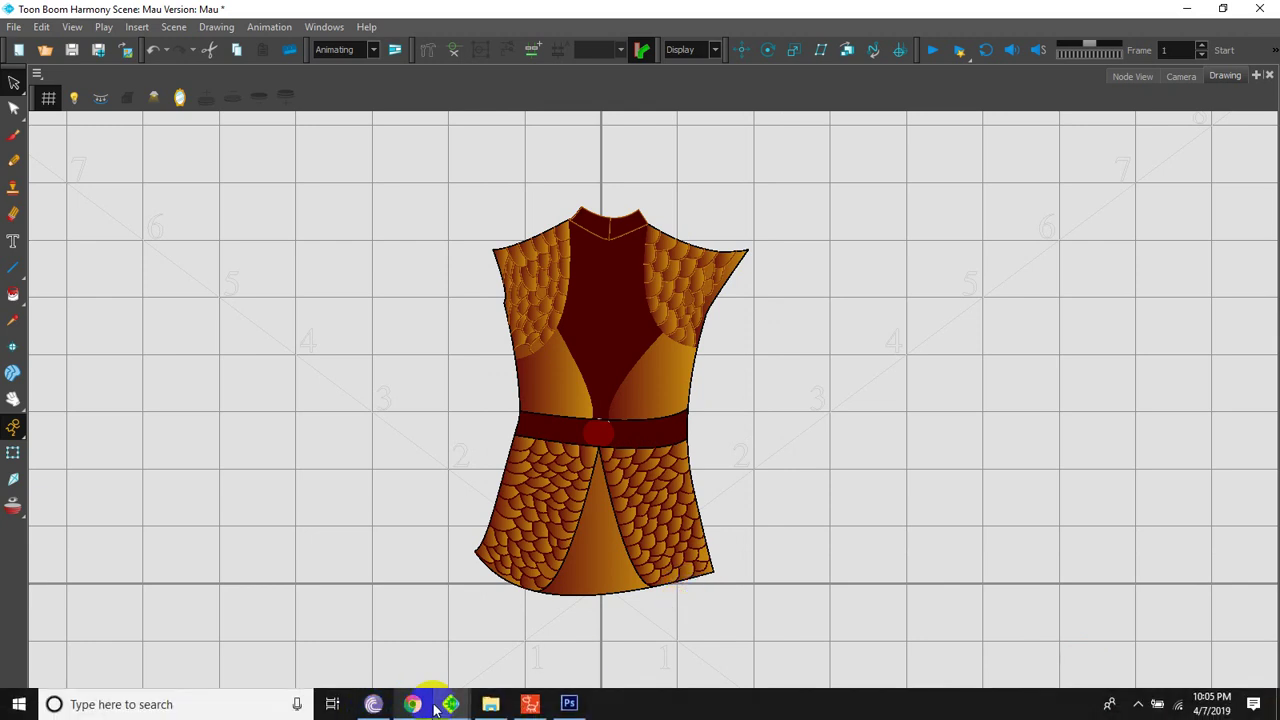
pyautogui.click(569, 705)
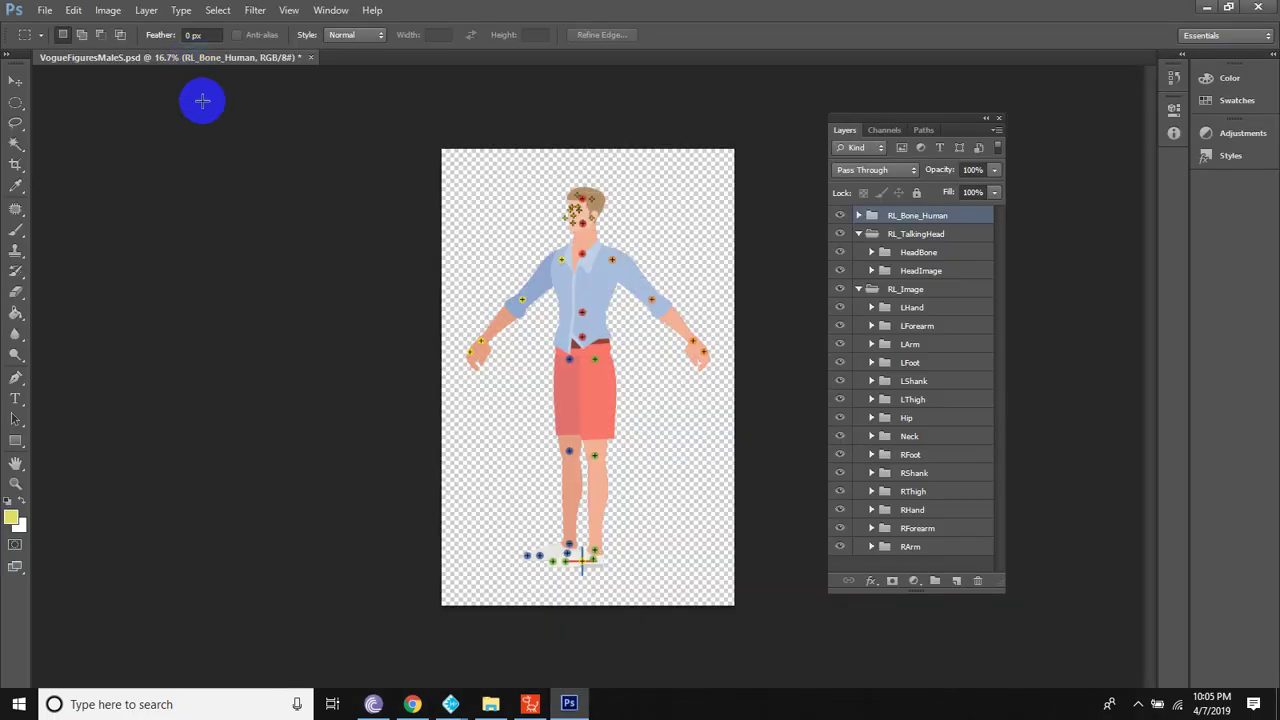
# Open hip.psd from the Desktop's MAU TEMPLATE folder in Photoshop, then return to Harmony
pyautogui.click(46, 12)
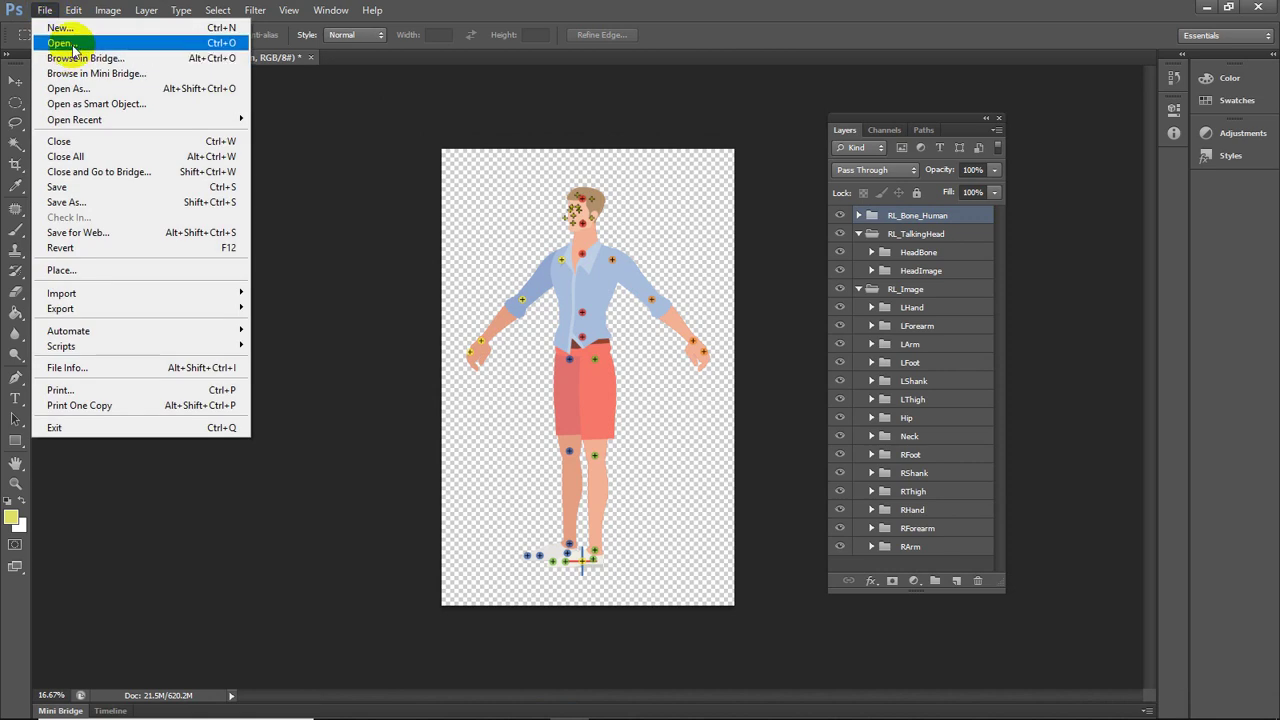
pyautogui.click(62, 43)
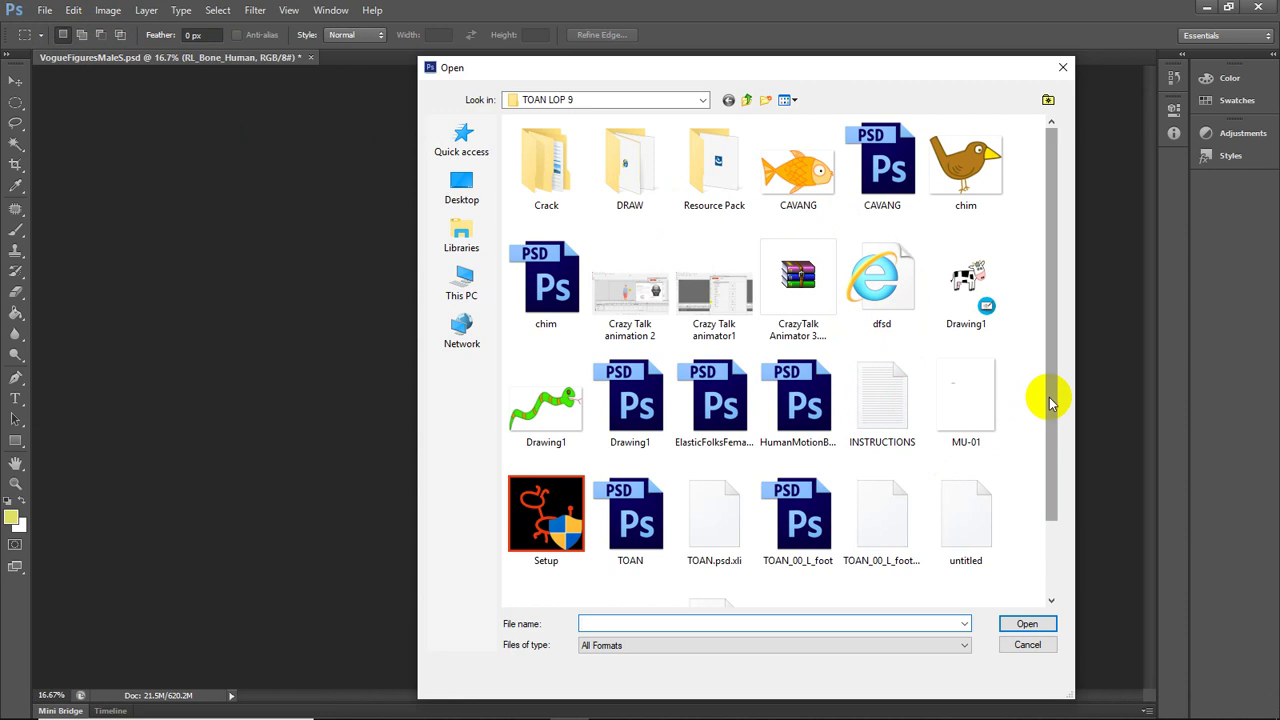
pyautogui.click(470, 192)
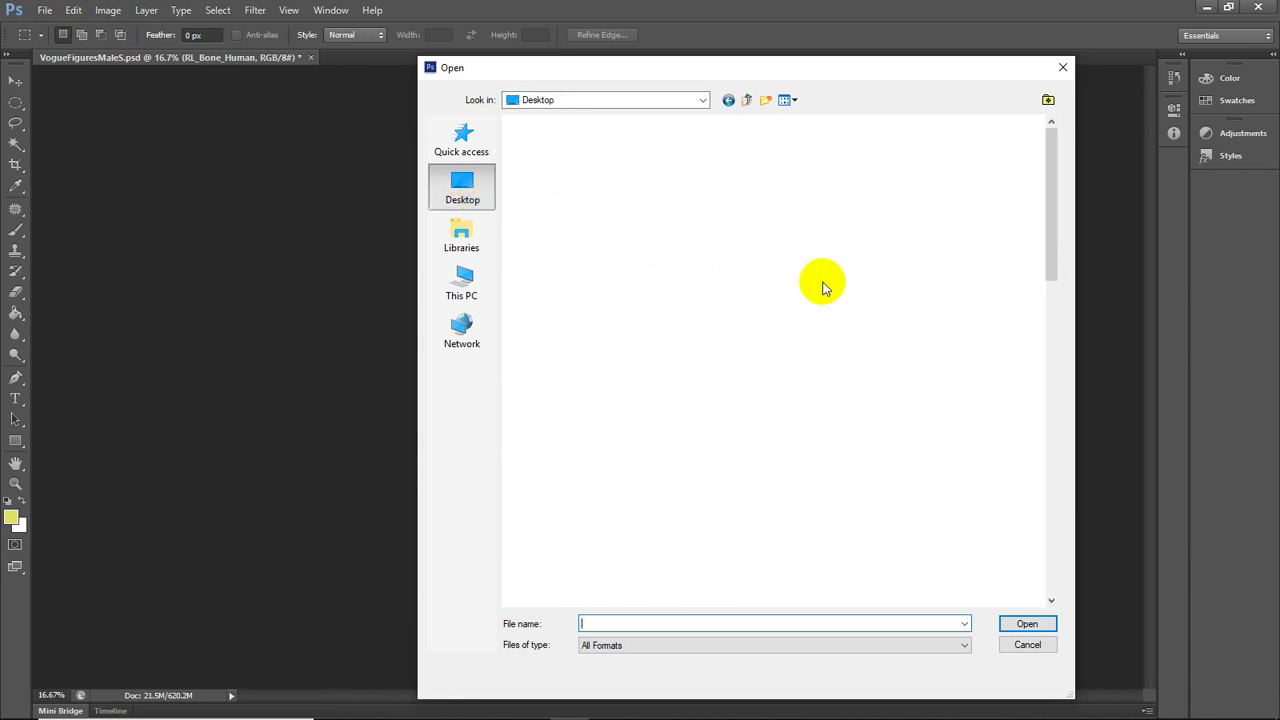
pyautogui.scroll(-2, 900, 470)
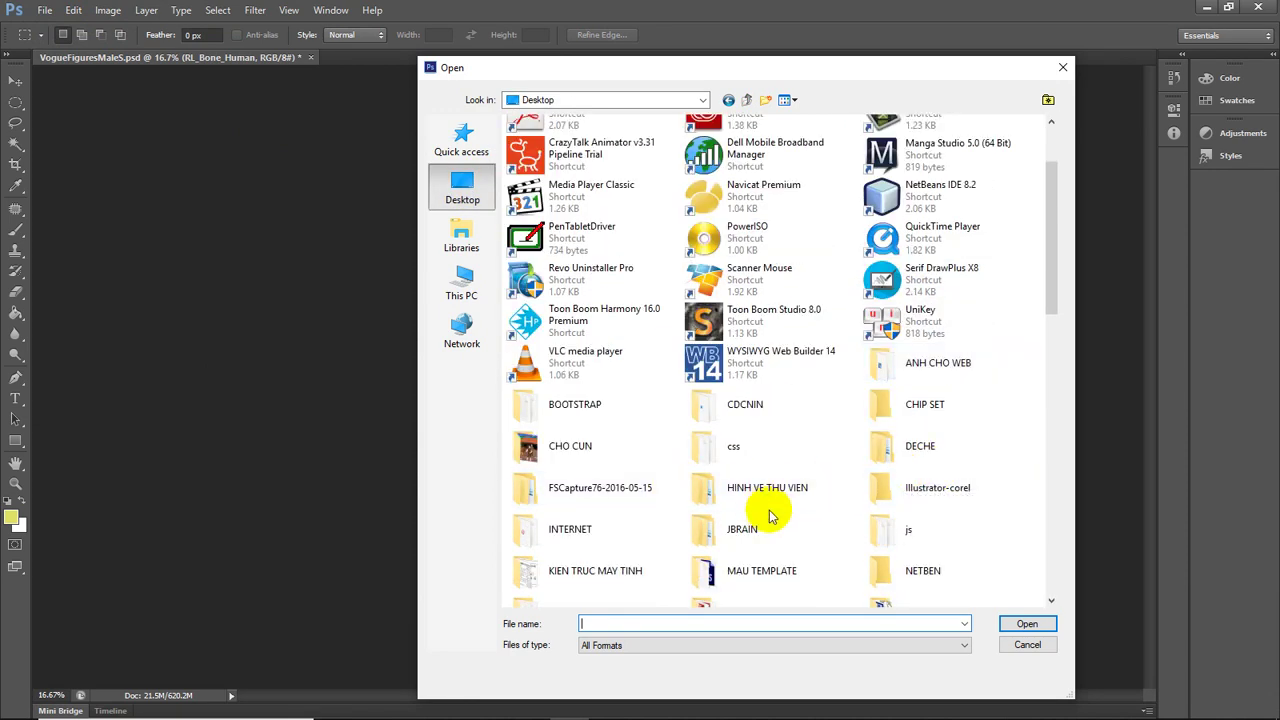
pyautogui.scroll(-2, 835, 520)
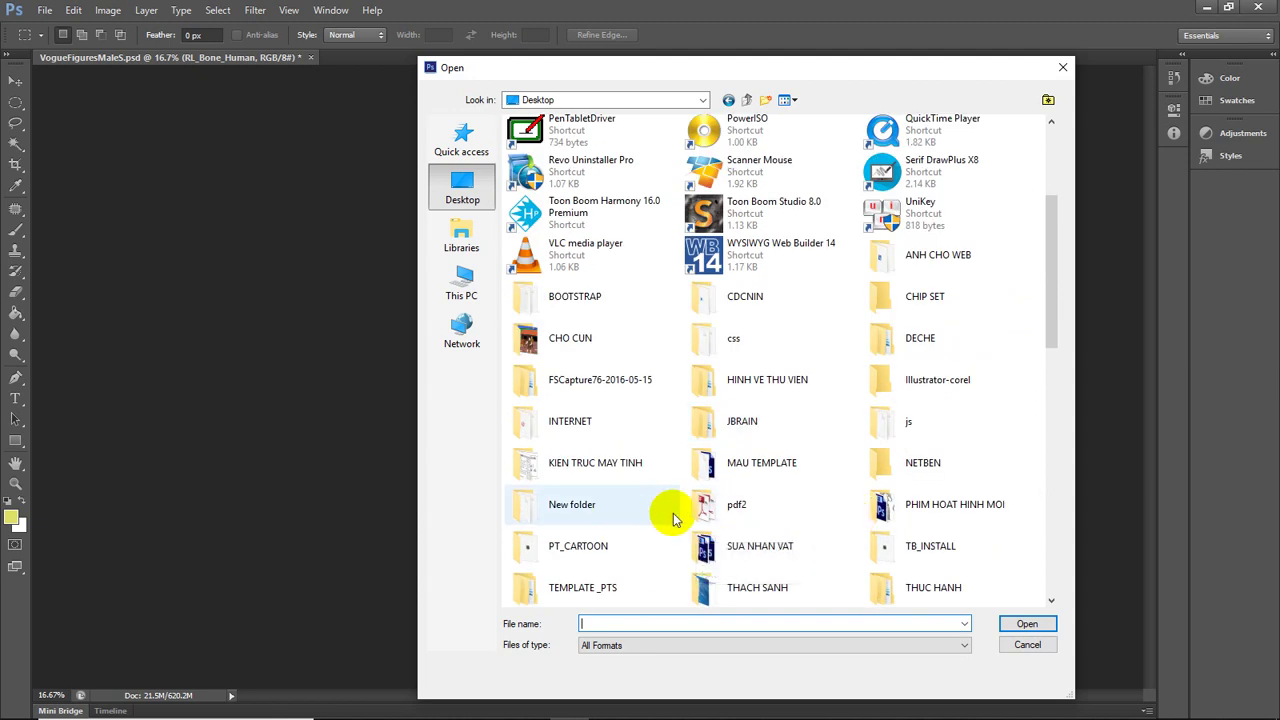
pyautogui.doubleClick(731, 478)
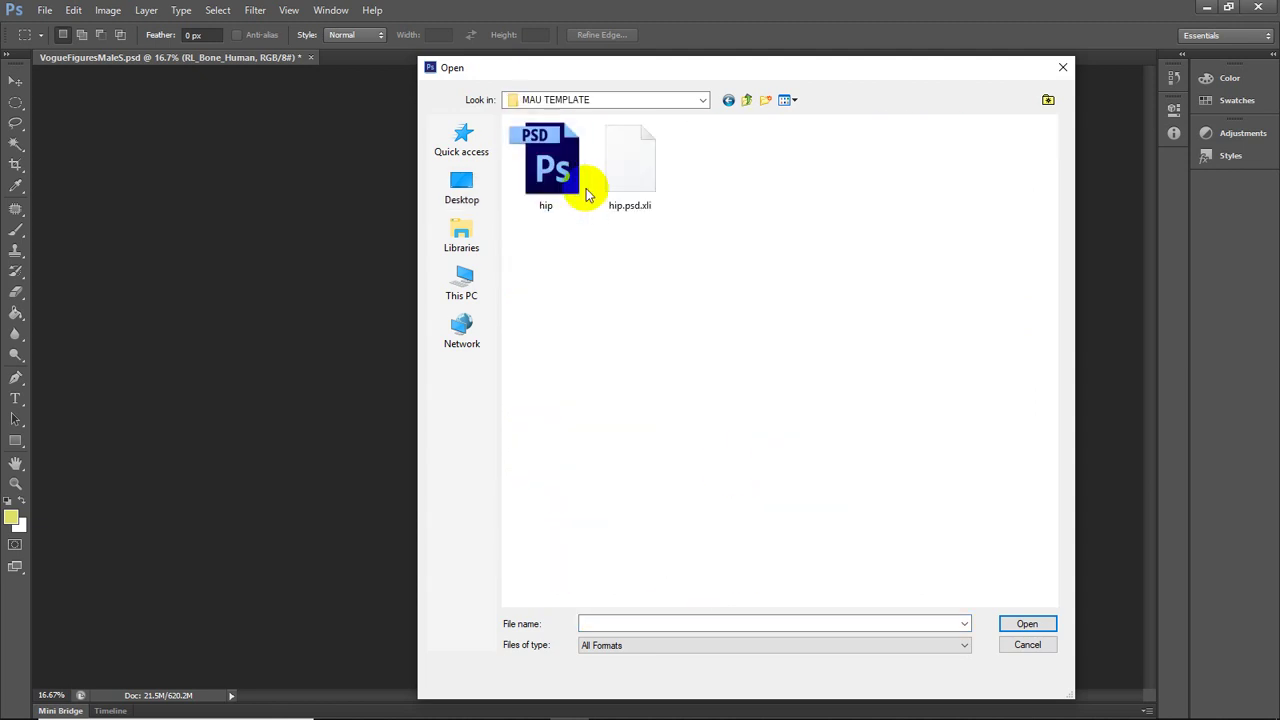
pyautogui.doubleClick(551, 179)
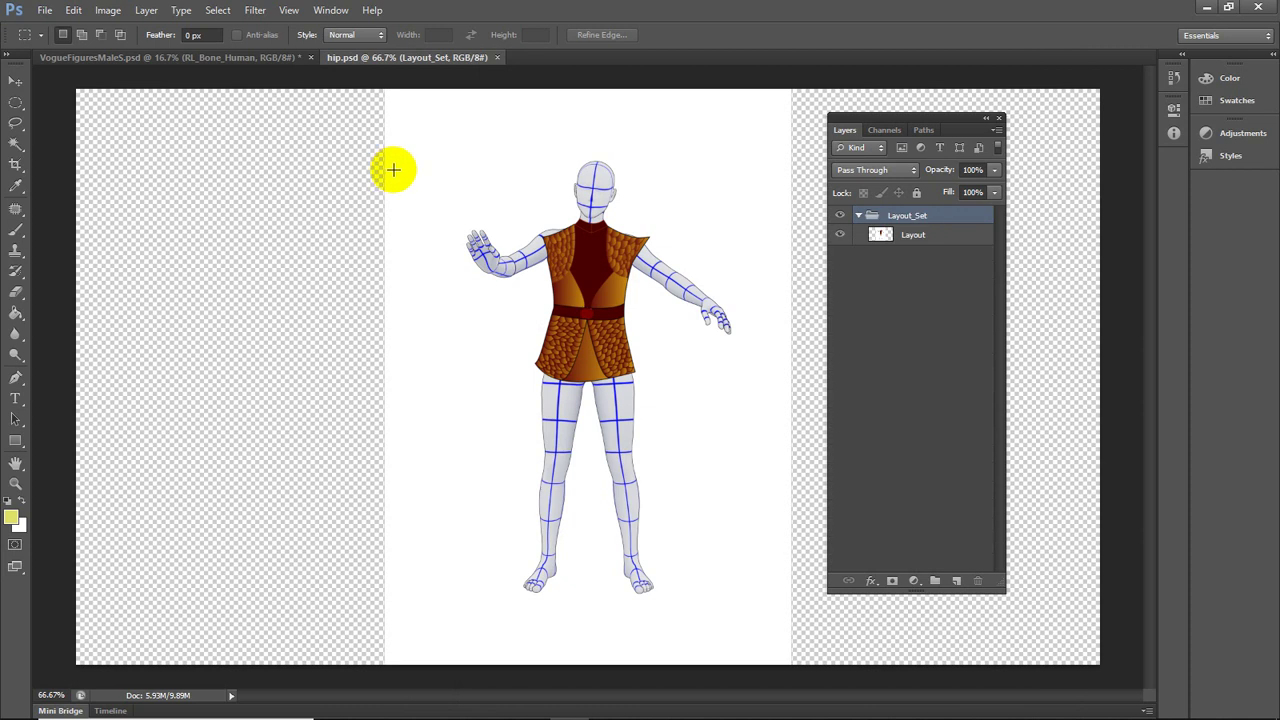
pyautogui.click(612, 251)
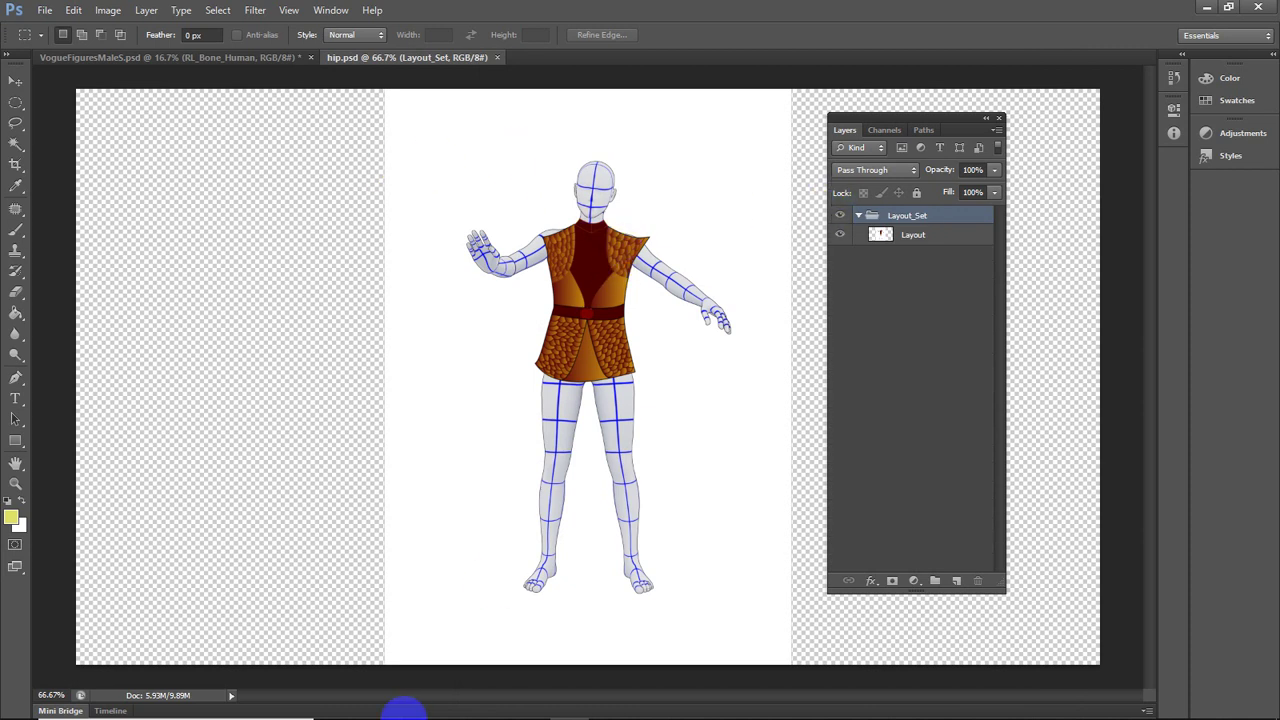
pyautogui.click(470, 702)
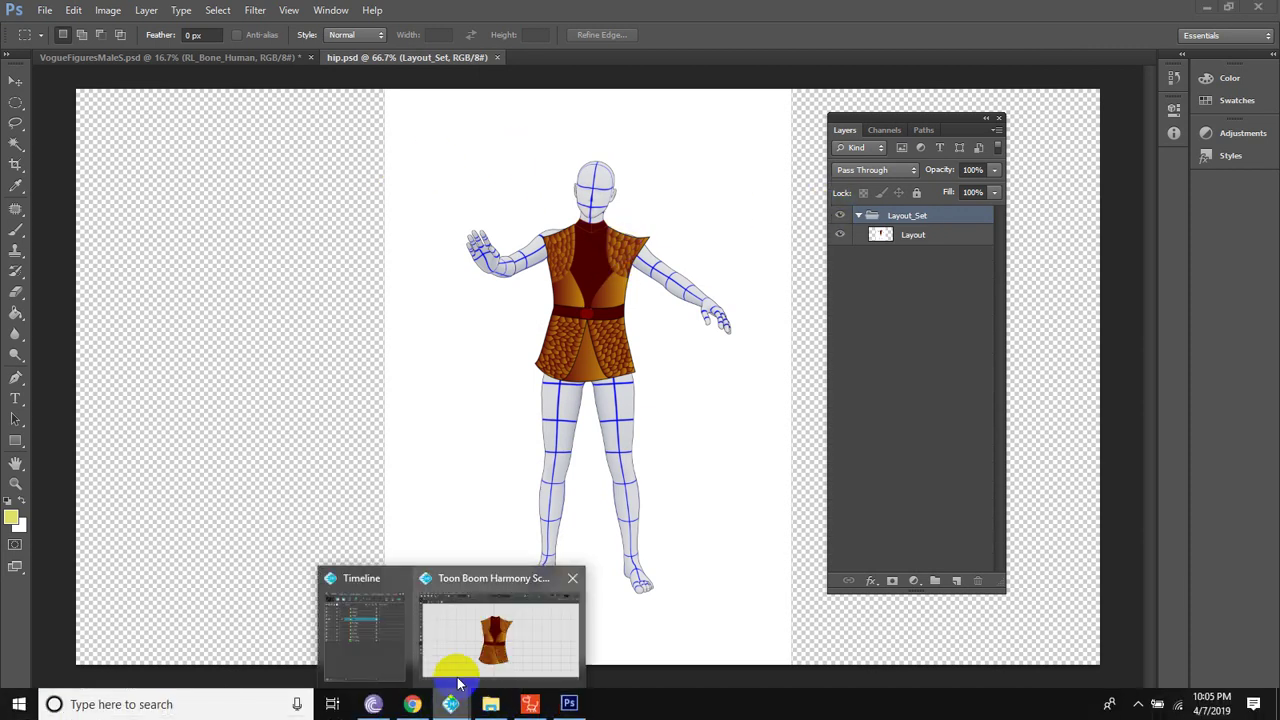
pyautogui.click(500, 620)
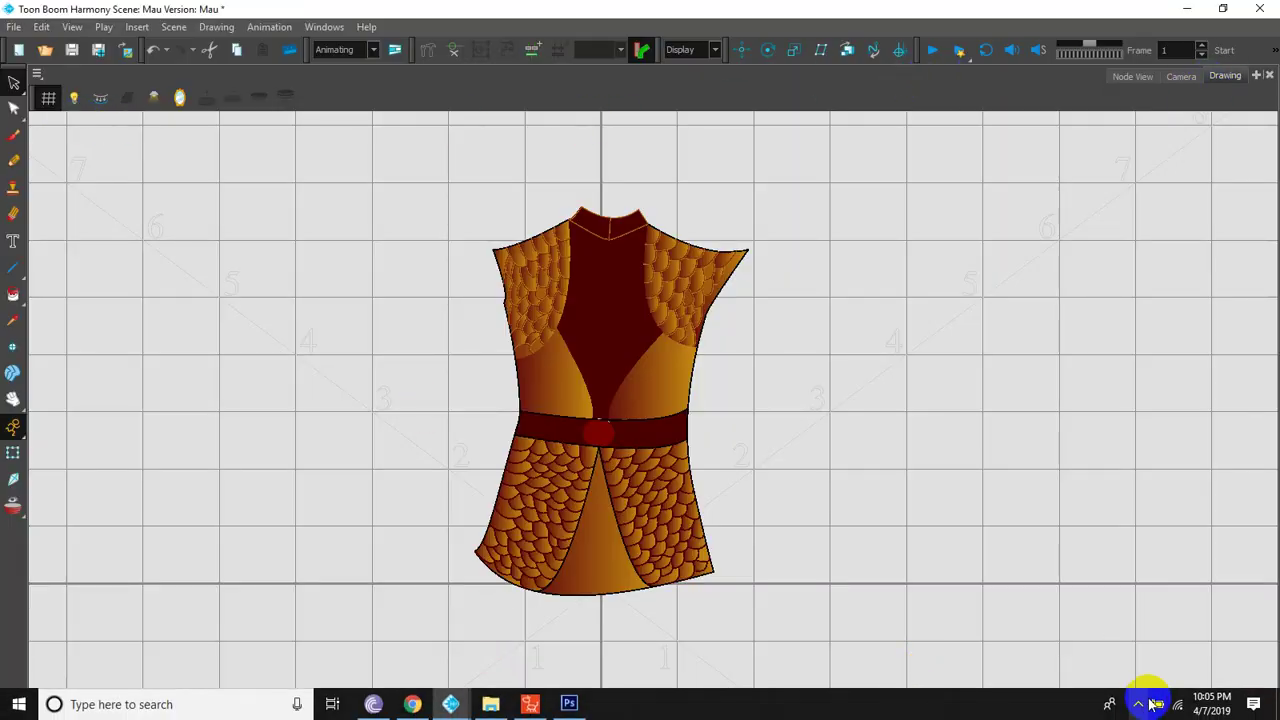
# Add a Timeline view and hide the TS_dung layer
pyautogui.click(1257, 77)
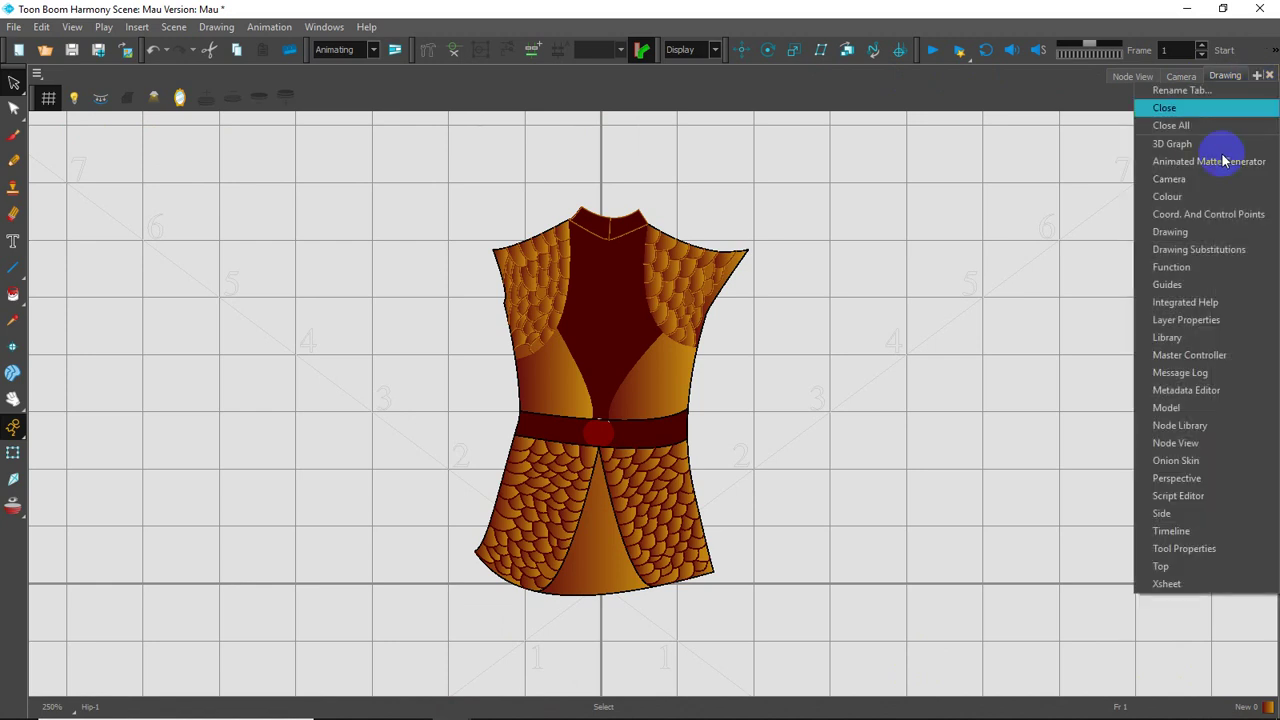
pyautogui.click(1159, 533)
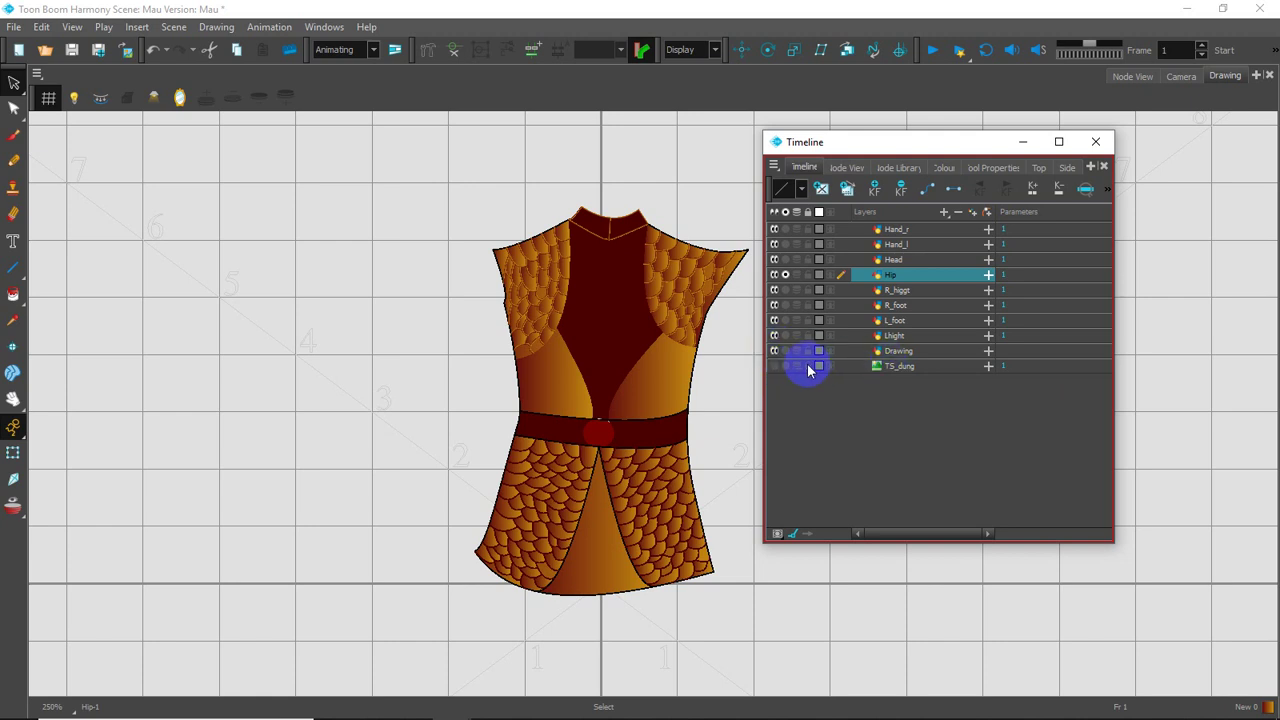
pyautogui.click(50, 52)
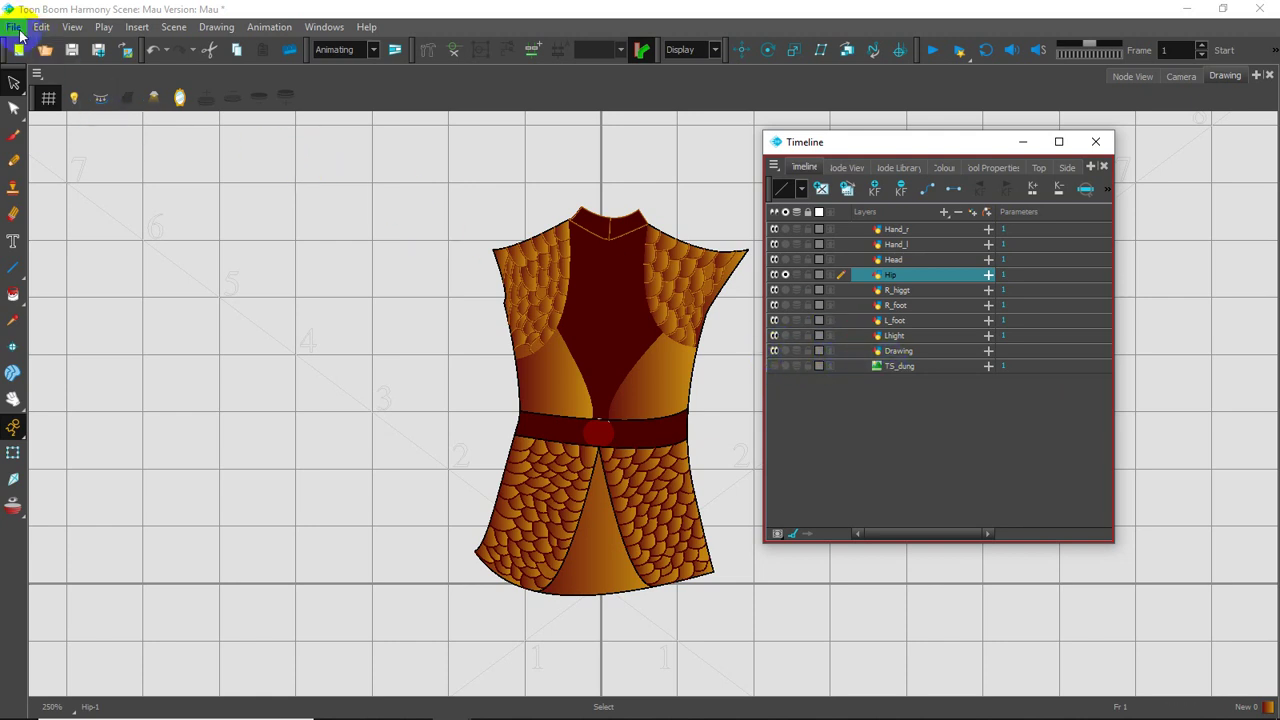
# Re-export the vest as a PSD4 layout image with file pattern hip
pyautogui.click(14, 27)
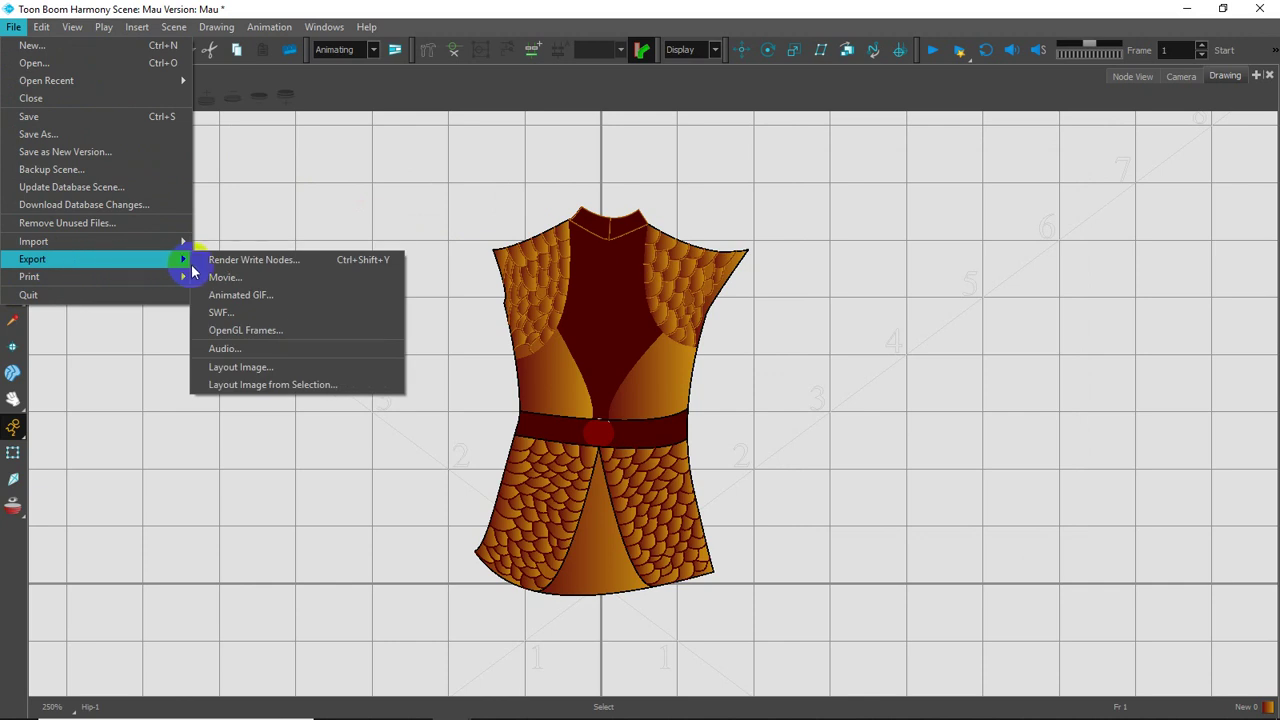
pyautogui.click(238, 367)
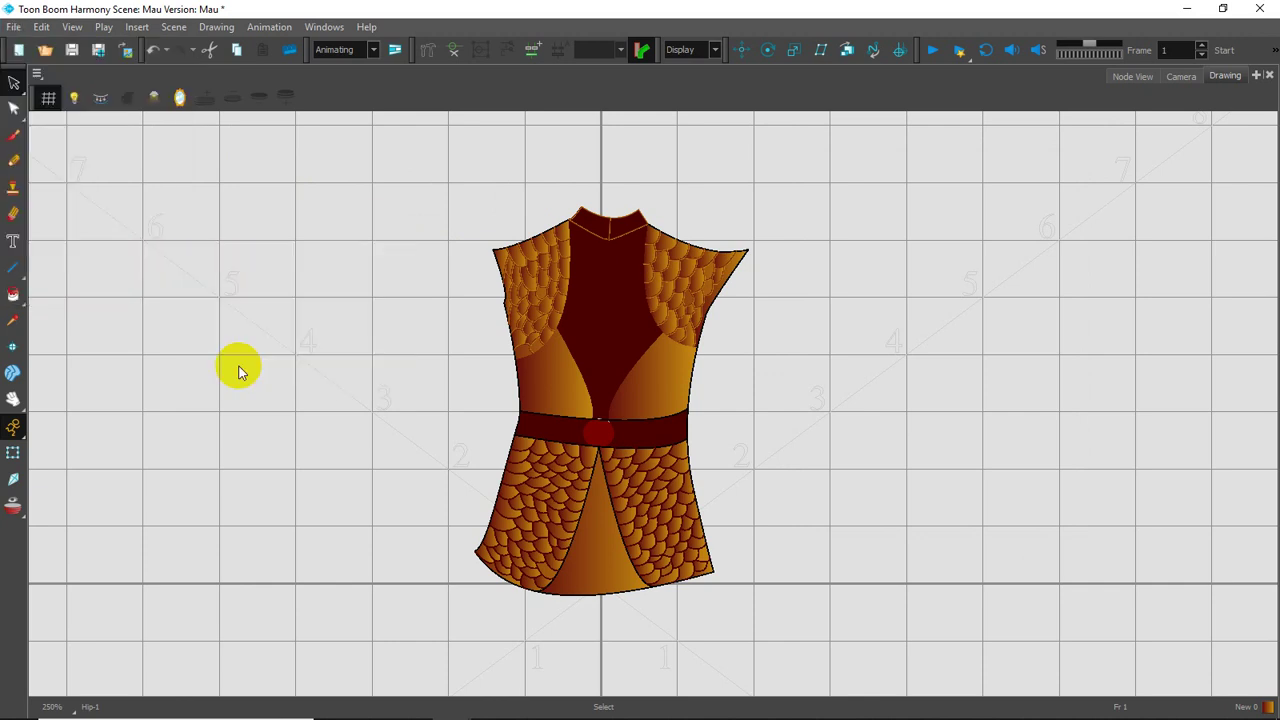
pyautogui.click(653, 210)
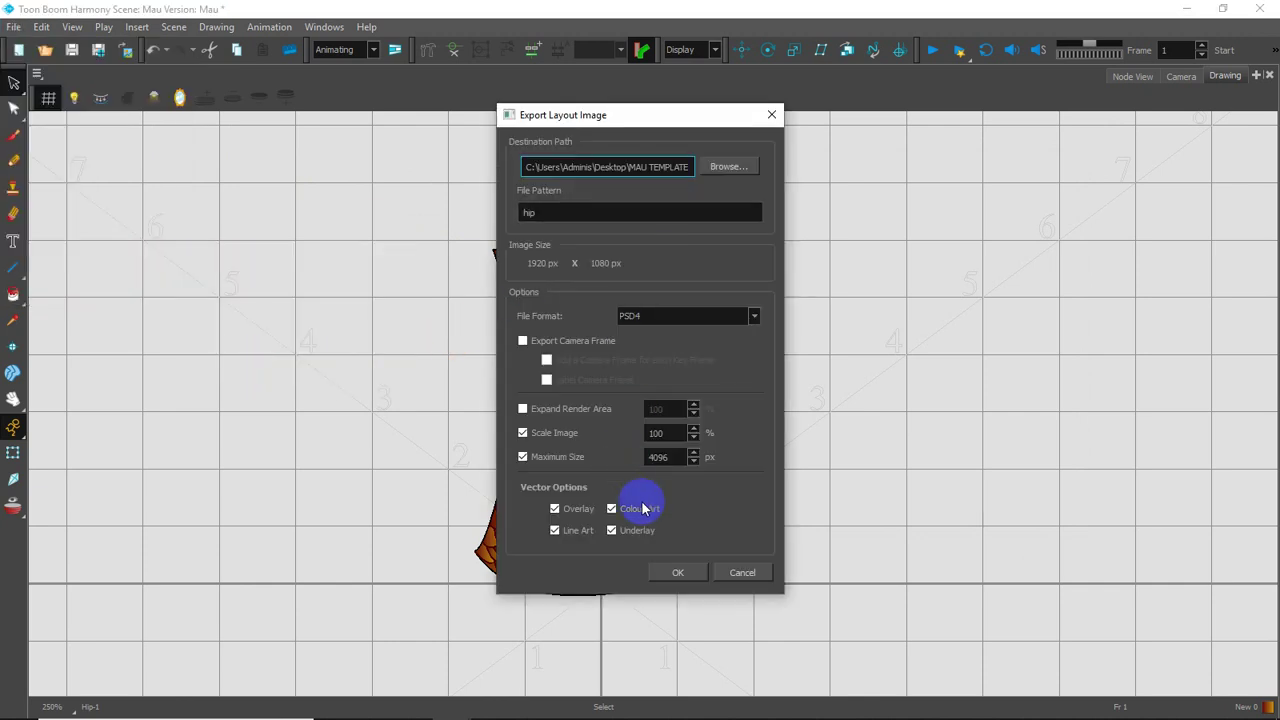
pyautogui.click(677, 573)
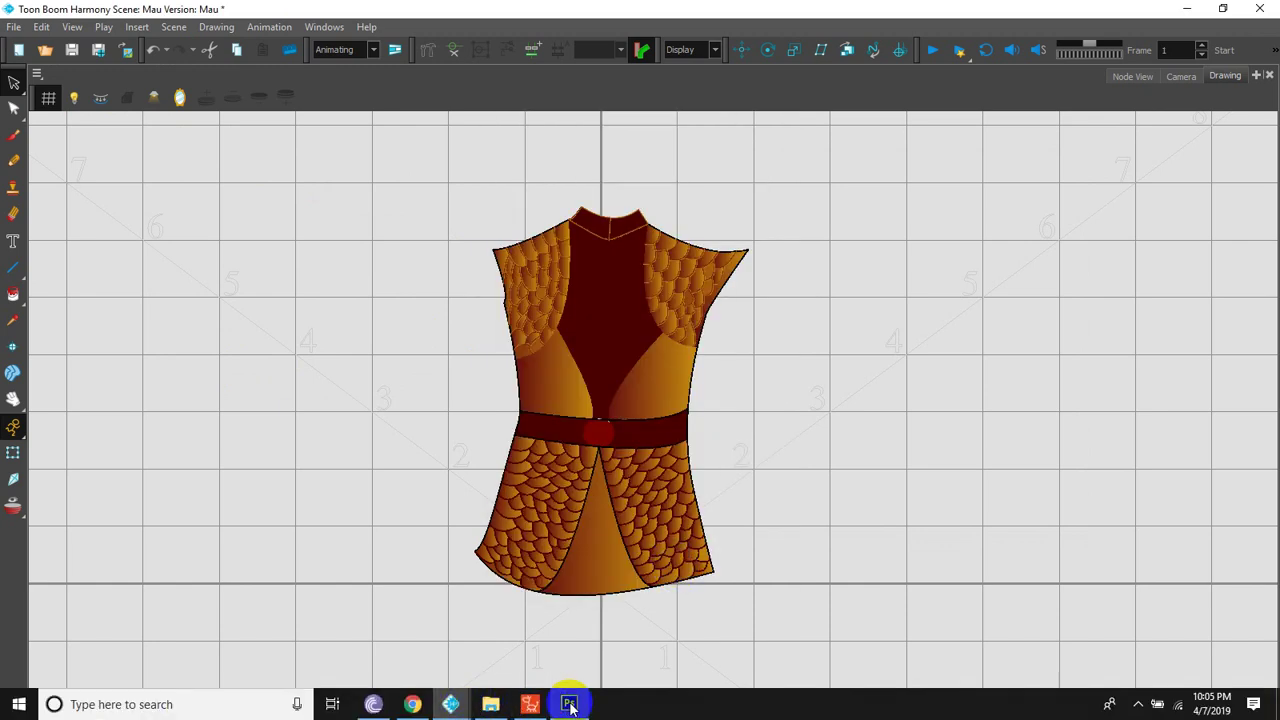
pyautogui.click(569, 704)
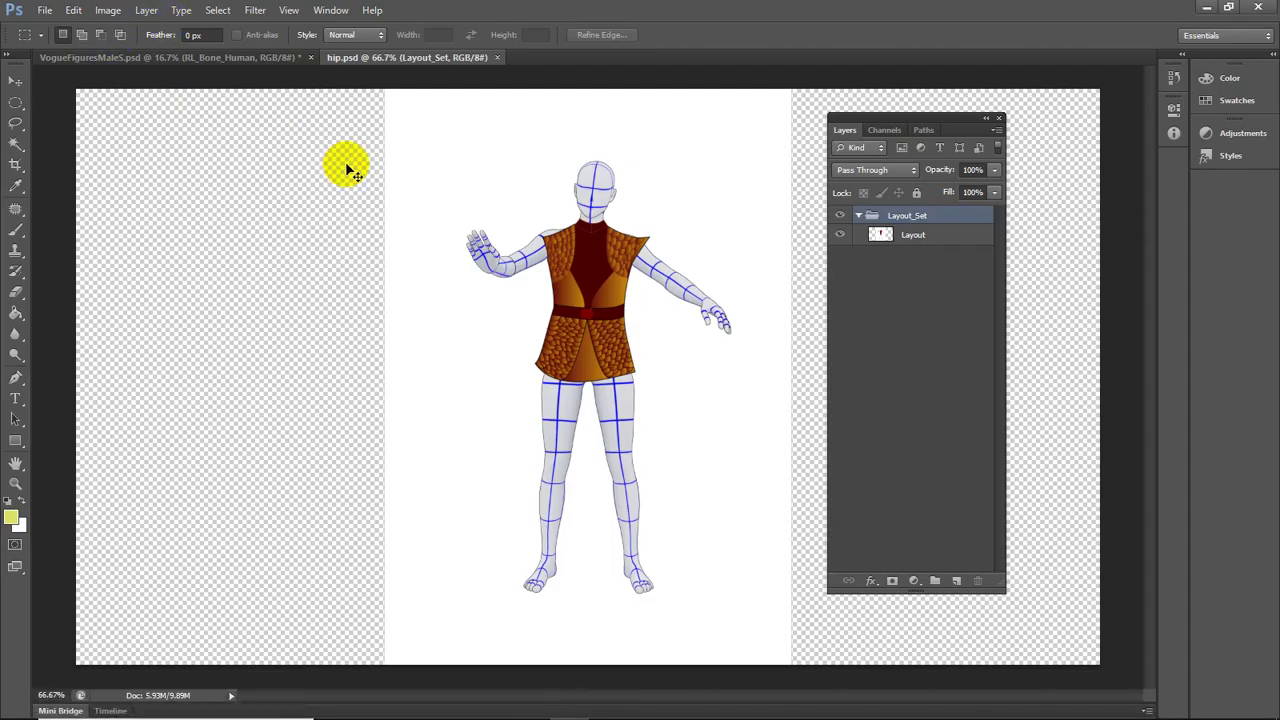
# Close the outdated hip.psd, open the new hip.psd, and bring VogueFiguresMaleS.psd to front
pyautogui.hotkey('ctrl', 'w')
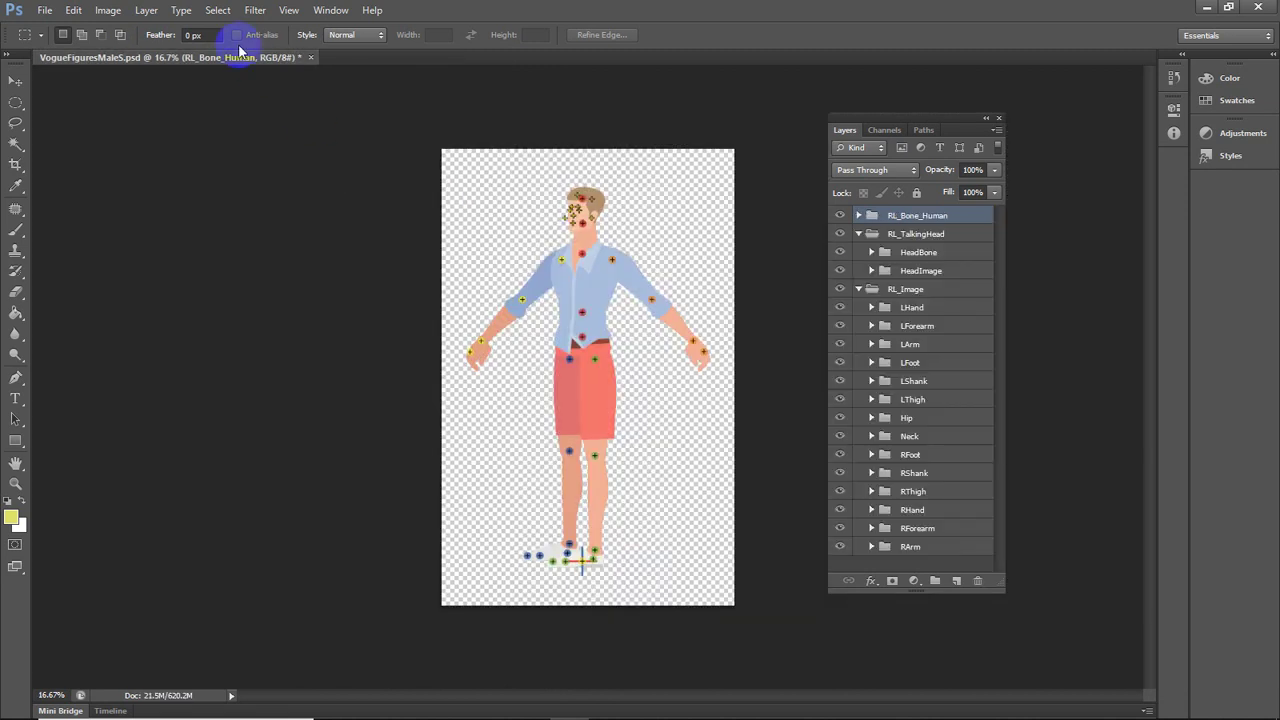
pyautogui.hotkey('ctrl', 'o')
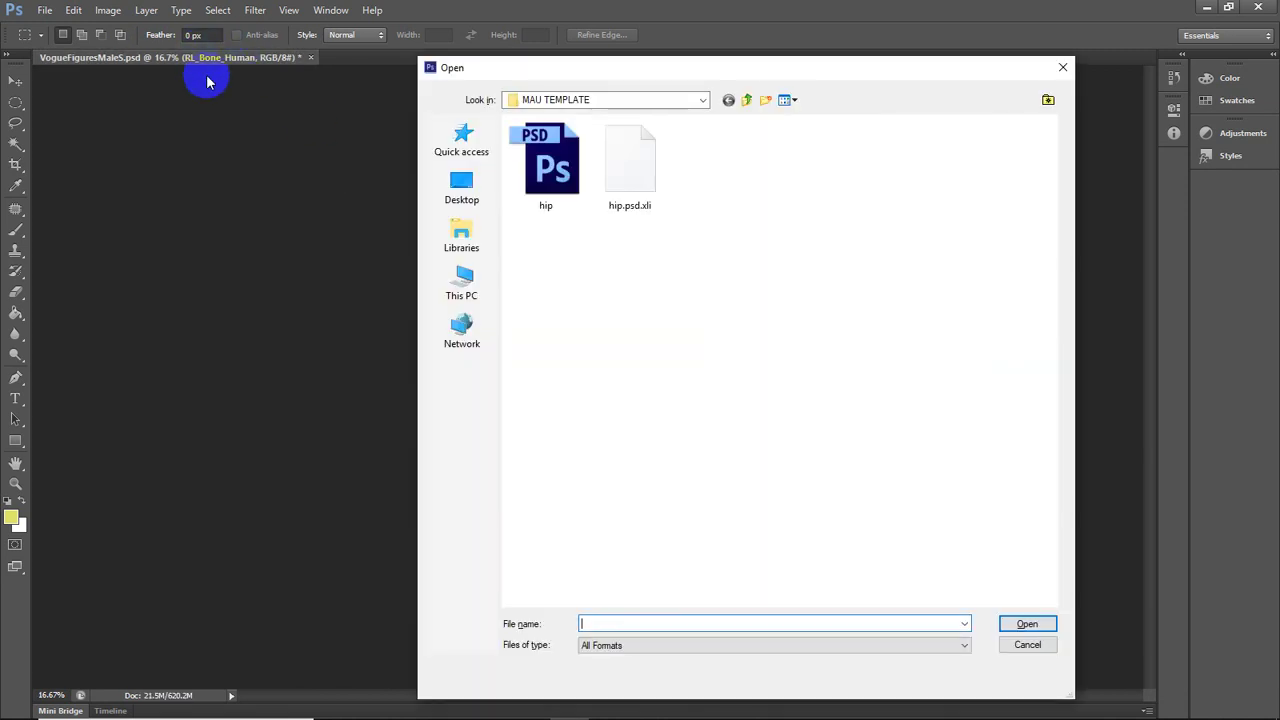
pyautogui.doubleClick(552, 155)
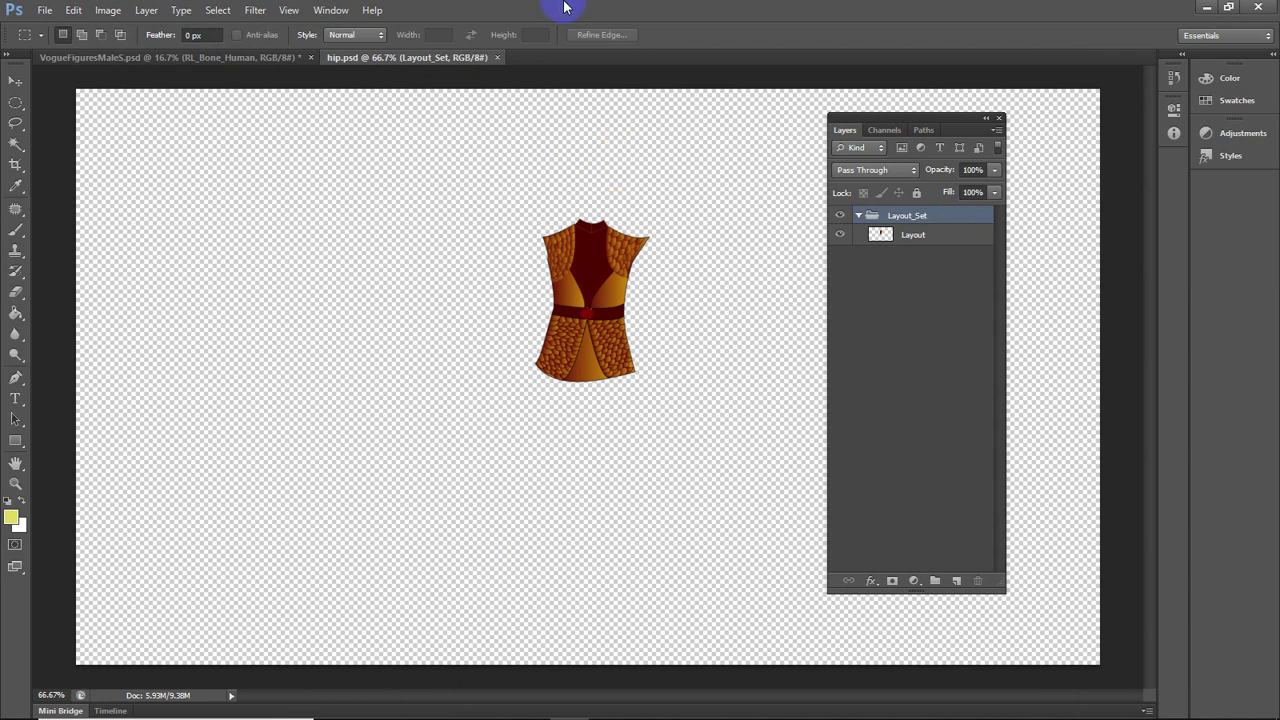
pyautogui.click(171, 60)
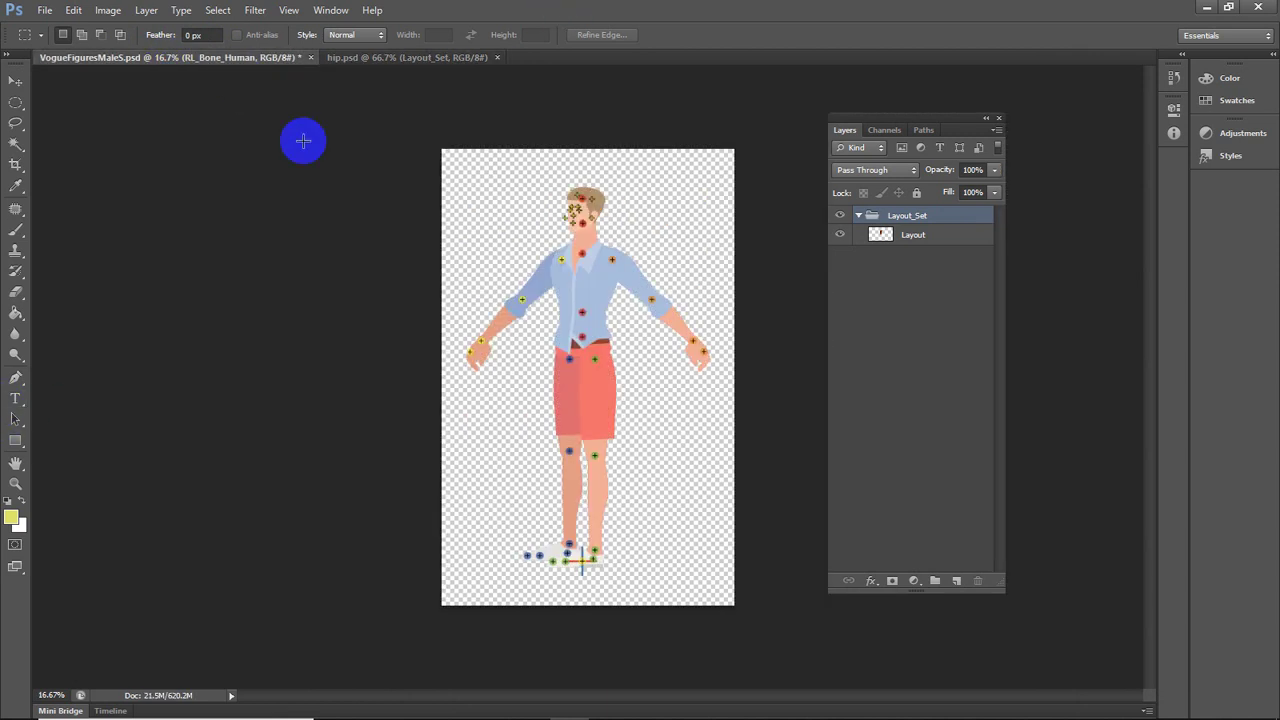
pyautogui.moveTo(411, 704)
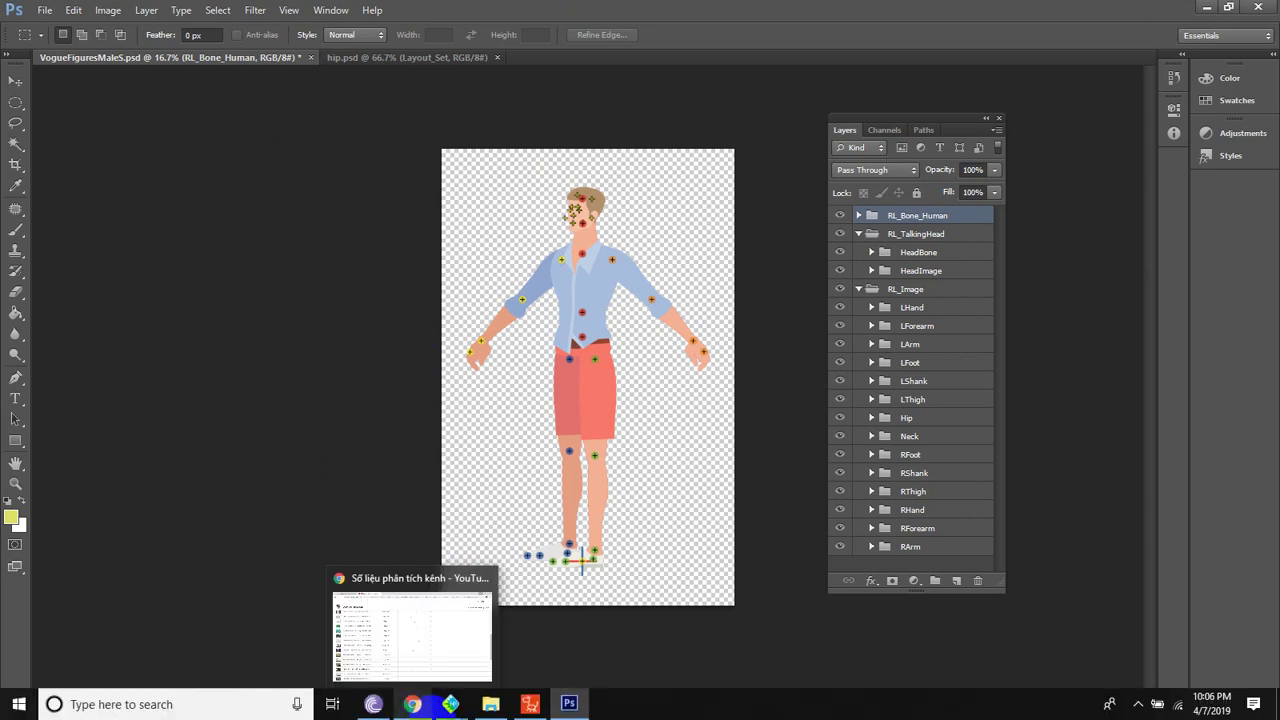
# Close Layer Manager, return to the stage, select the character and open its PSD options
pyautogui.click(530, 704)
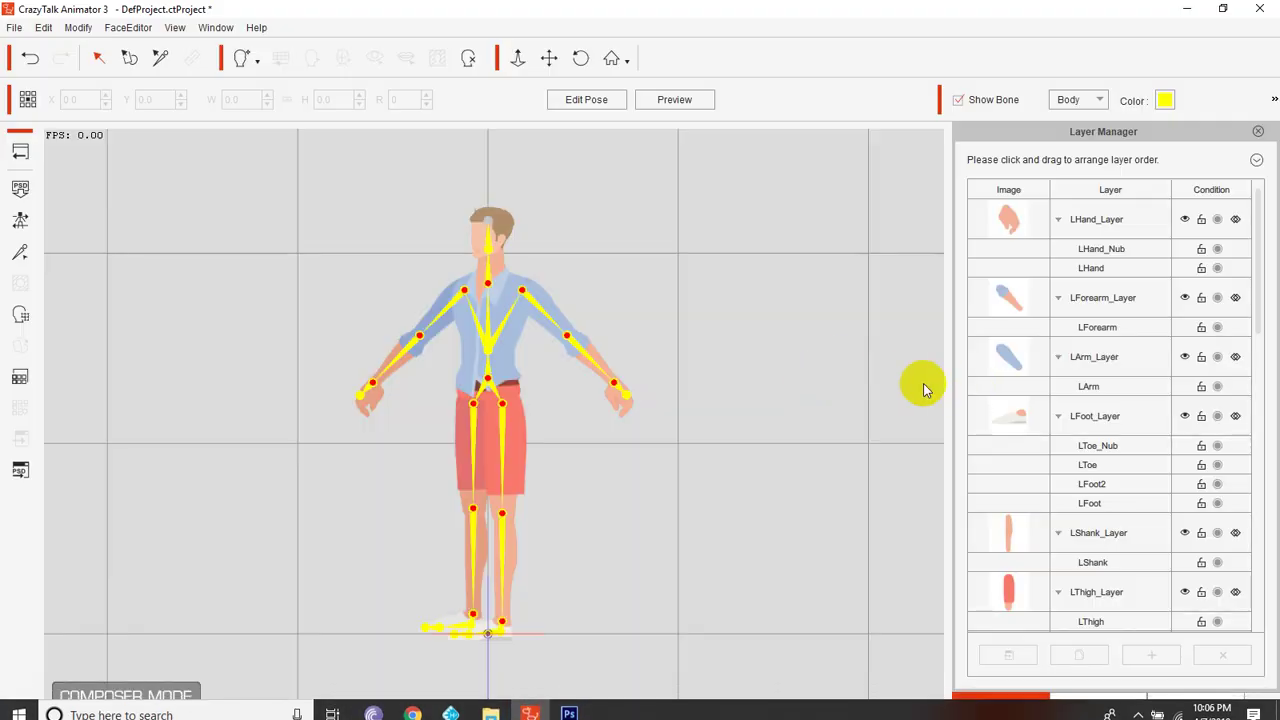
pyautogui.click(1258, 132)
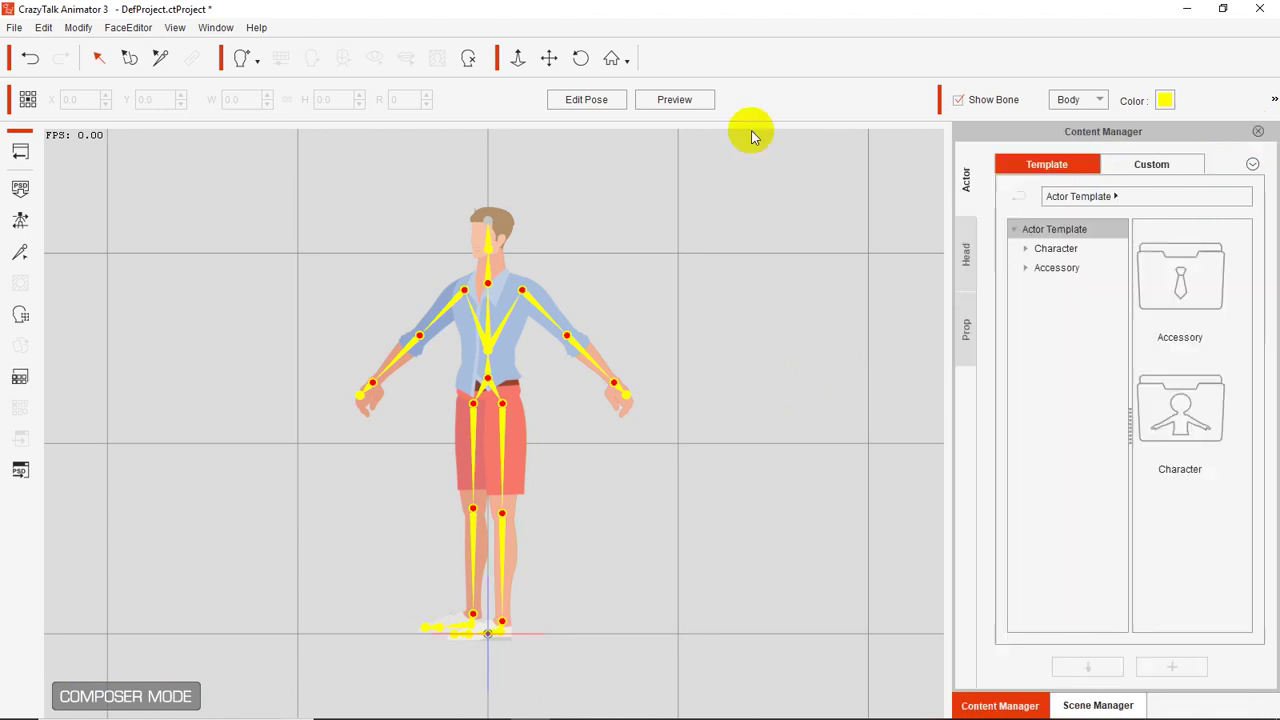
pyautogui.click(19, 150)
pyautogui.click(610, 380)
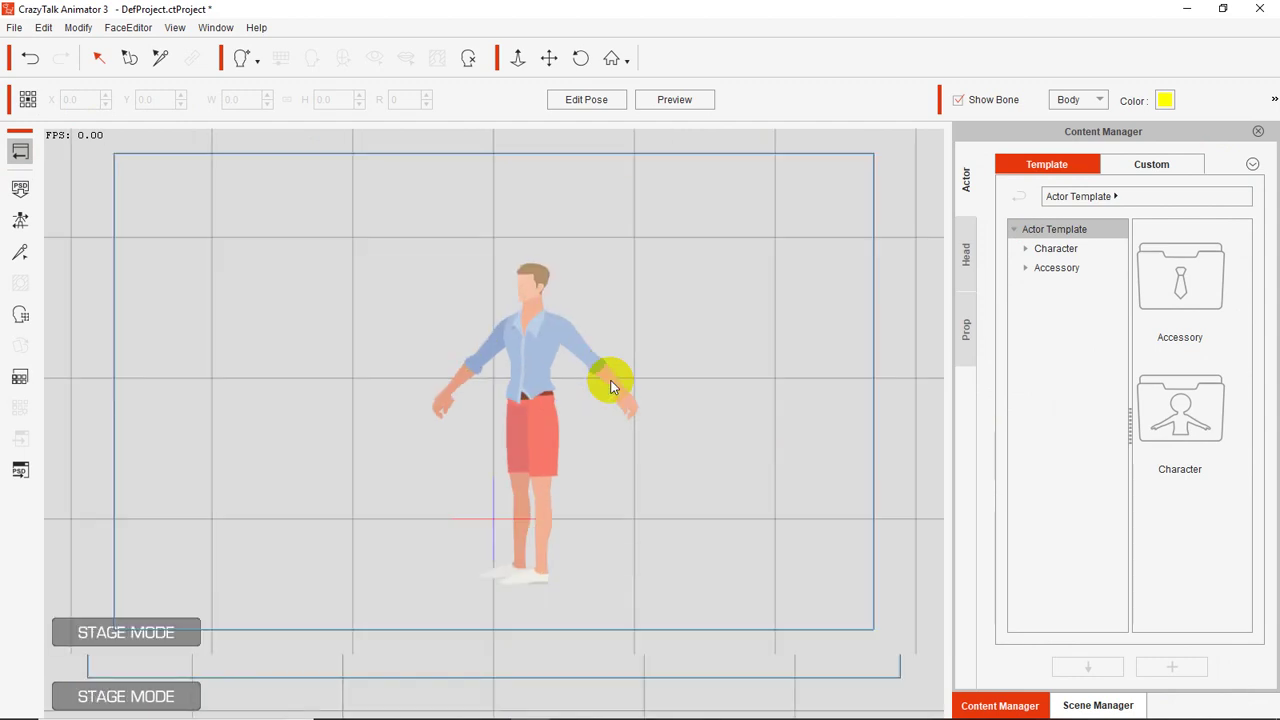
pyautogui.scroll(-5, 1232, 455)
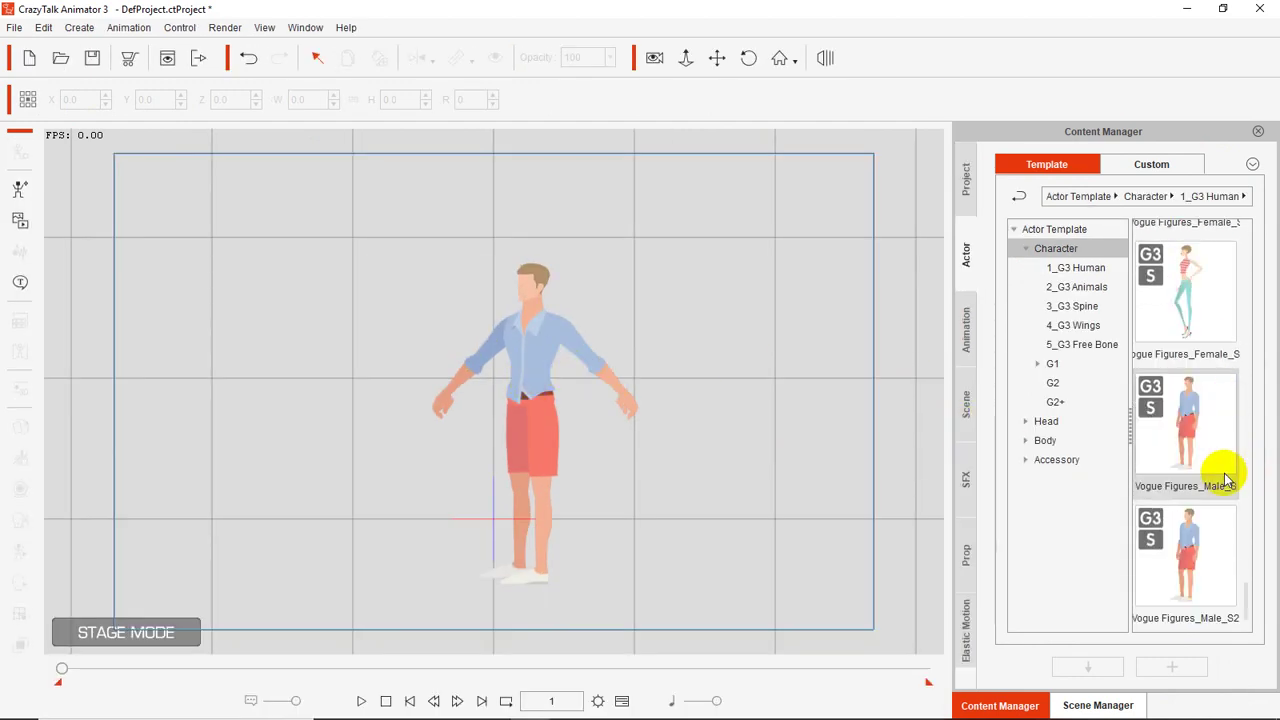
pyautogui.scroll(5, 1226, 480)
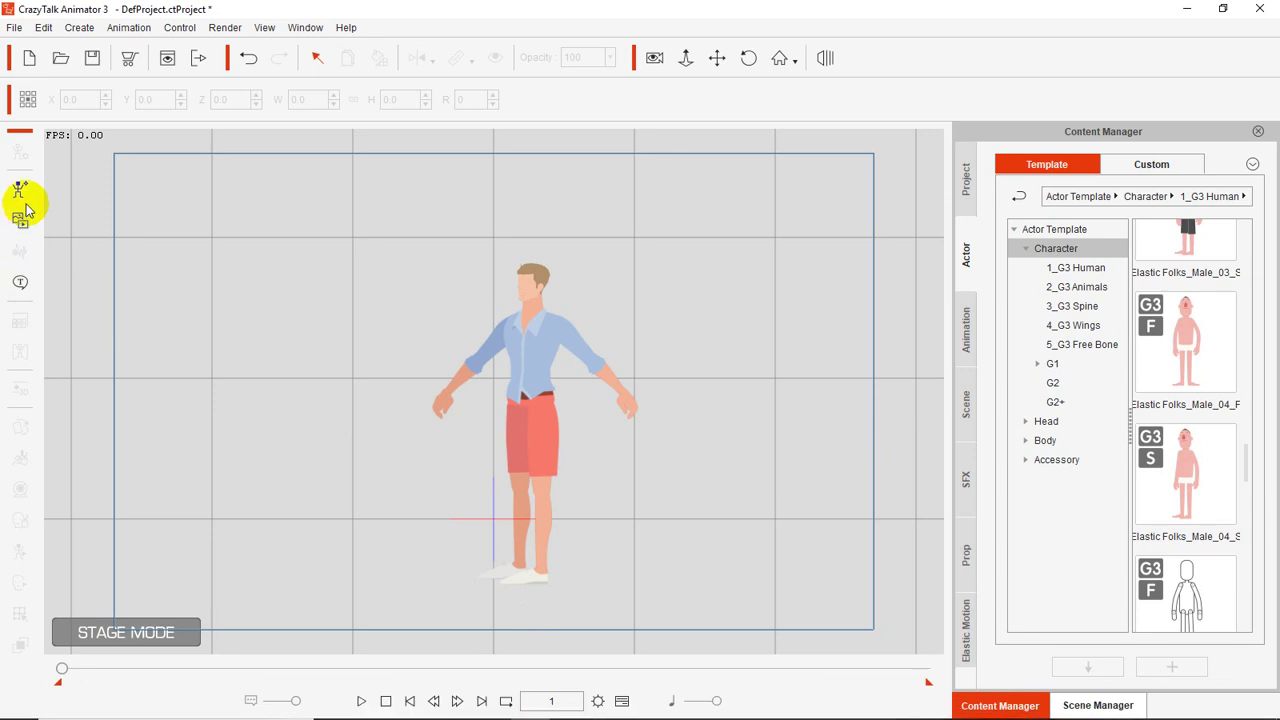
pyautogui.click(534, 364)
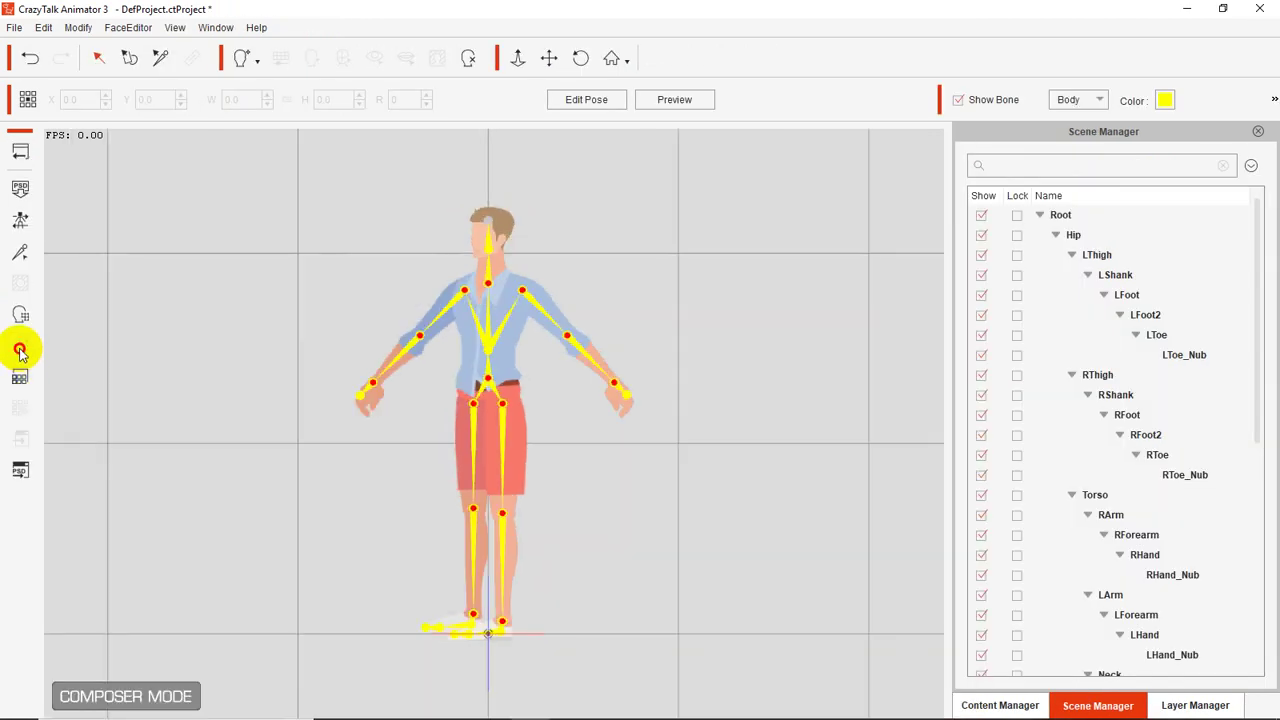
pyautogui.click(18, 470)
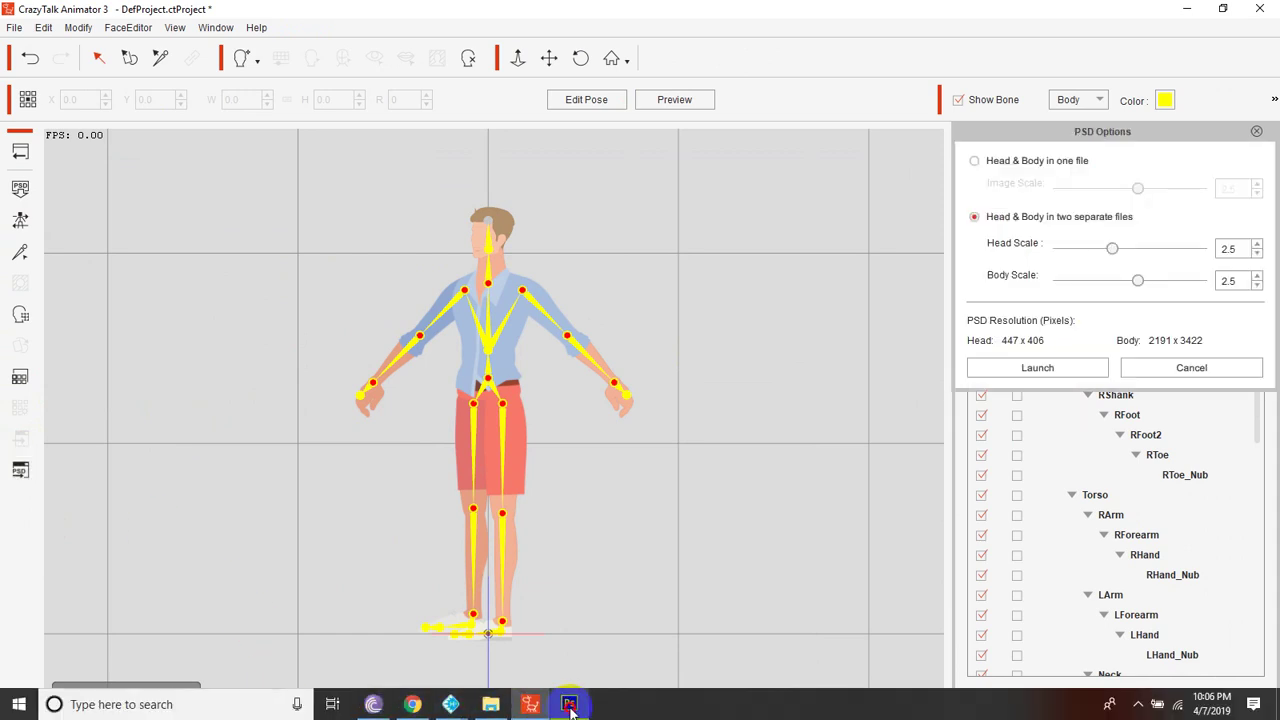
# Close VogueFiguresMaleS.psd in Photoshop without saving changes
pyautogui.click(570, 705)
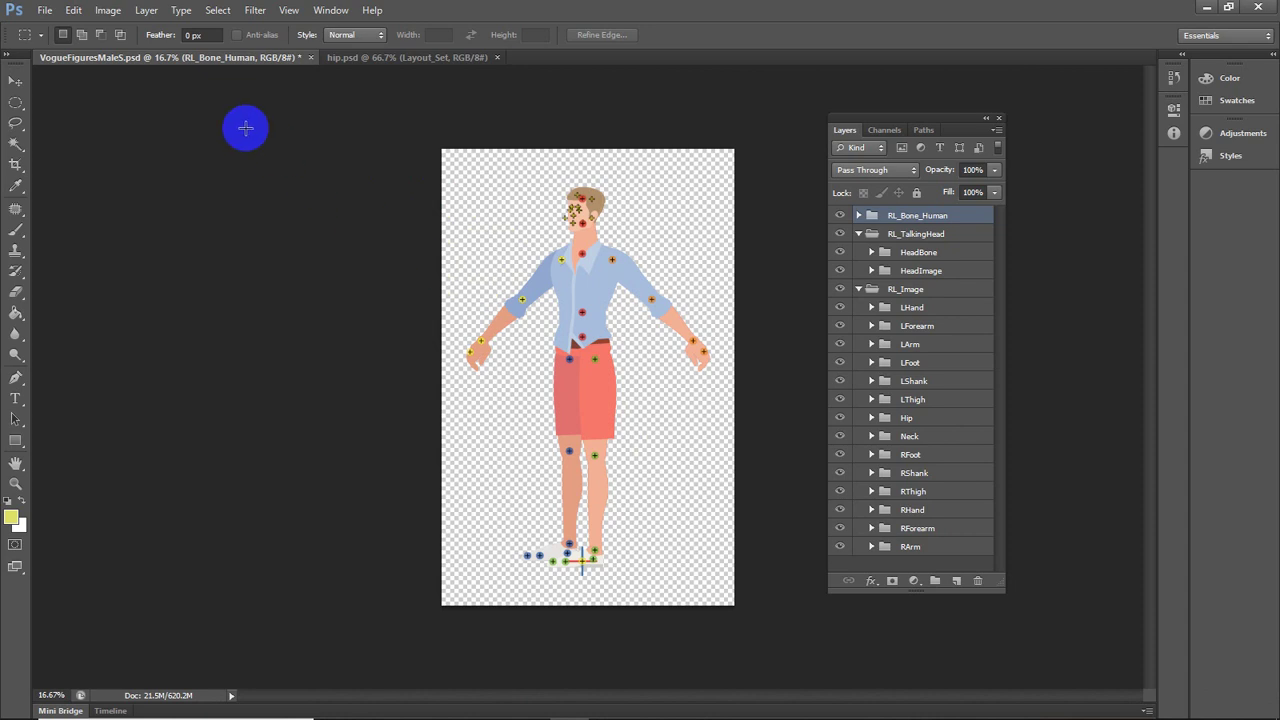
pyautogui.click(310, 57)
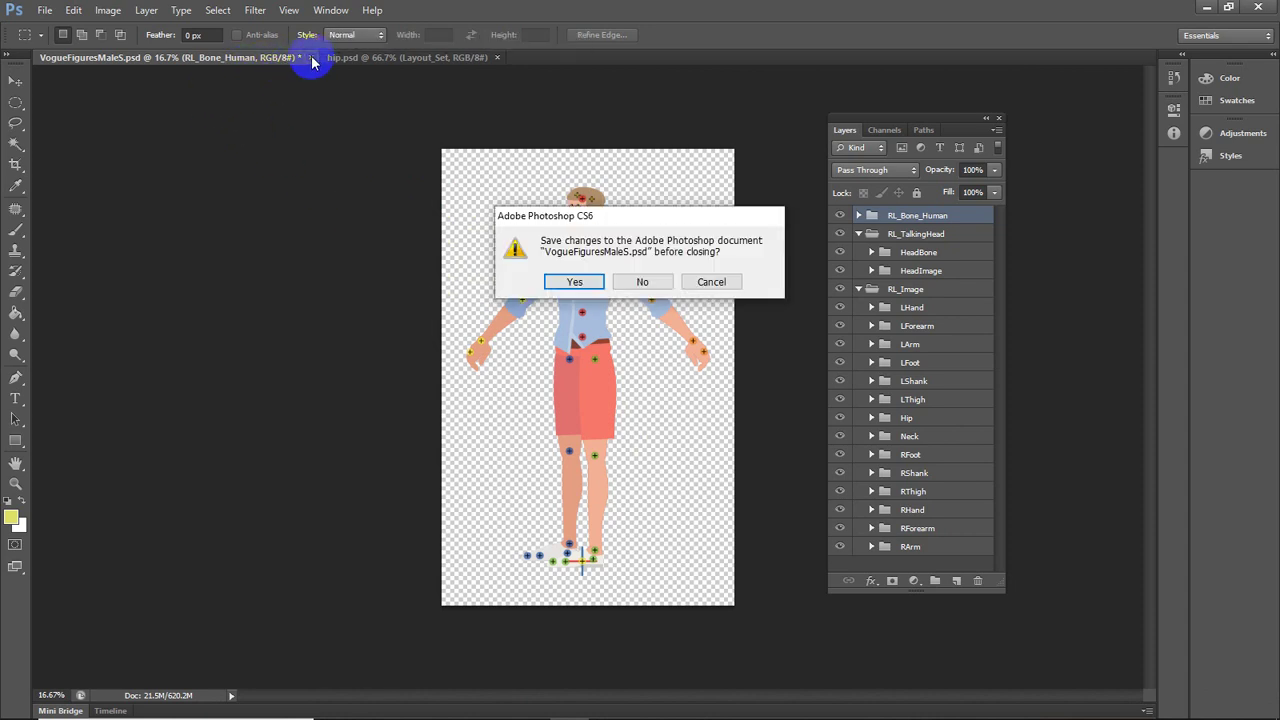
pyautogui.click(641, 282)
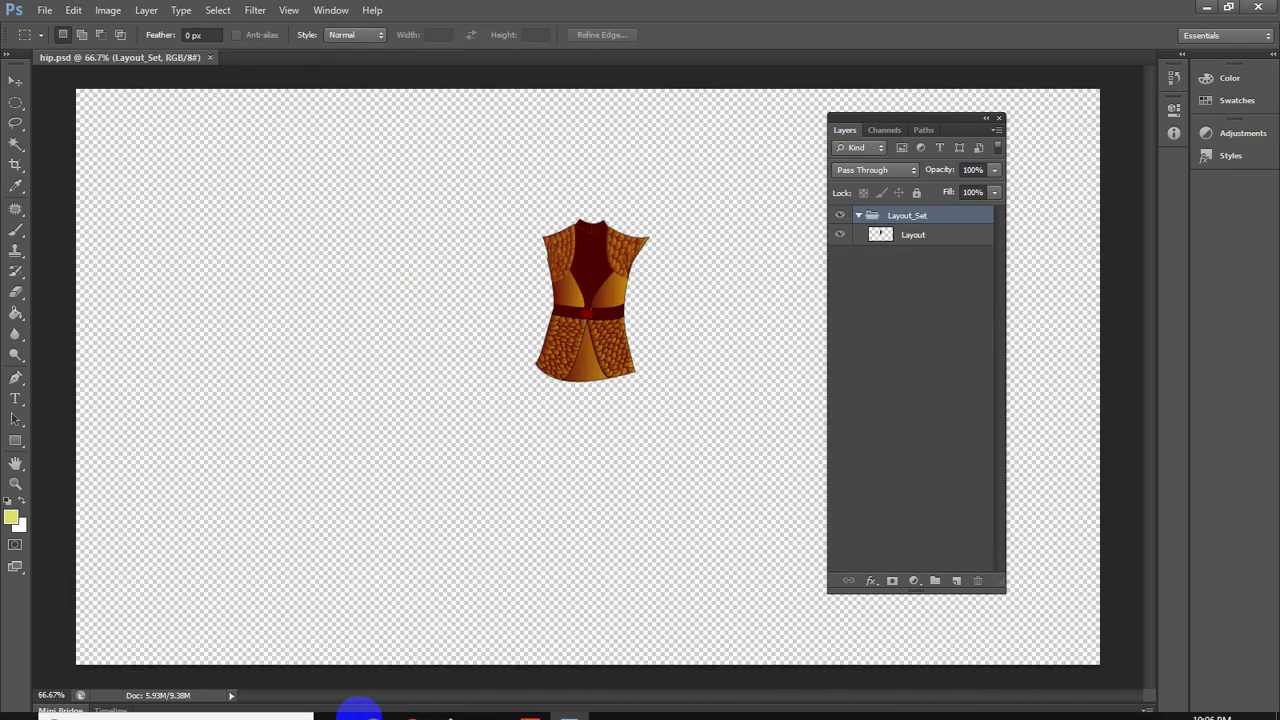
pyautogui.click(521, 706)
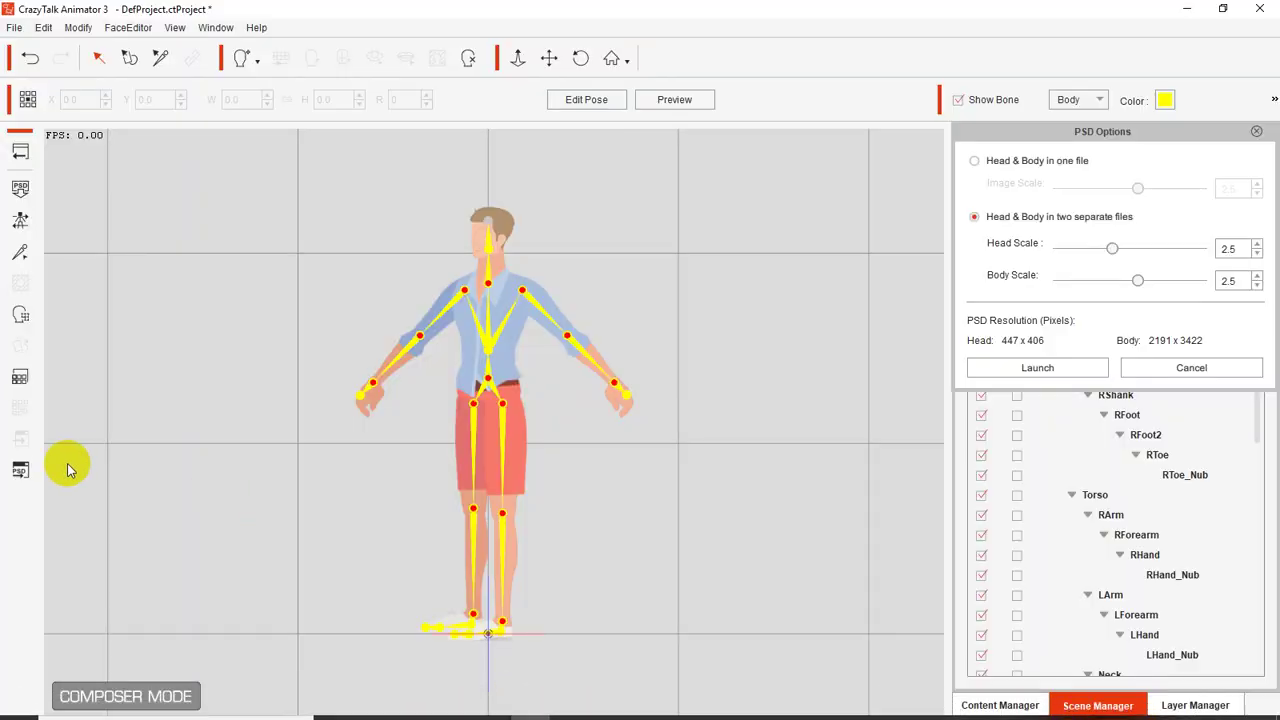
# Toggle the PSD options panel while checking the vest file in Photoshop
pyautogui.click(20, 470)
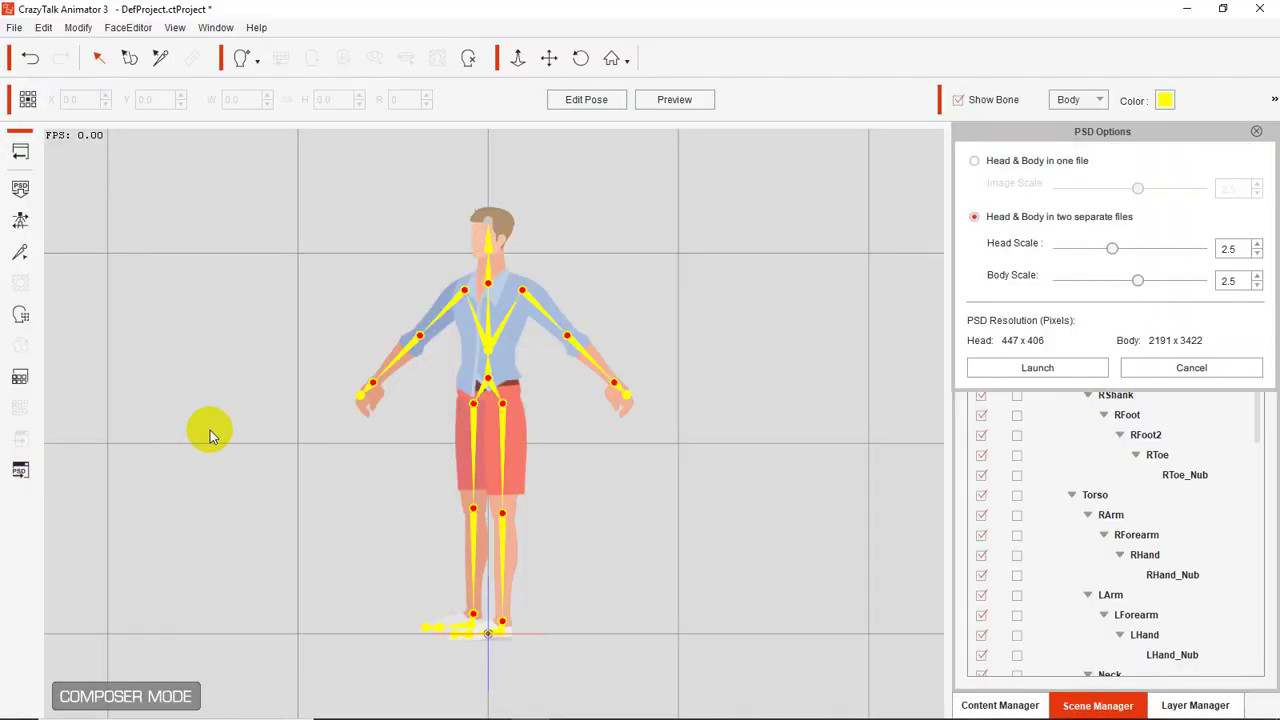
pyautogui.click(567, 706)
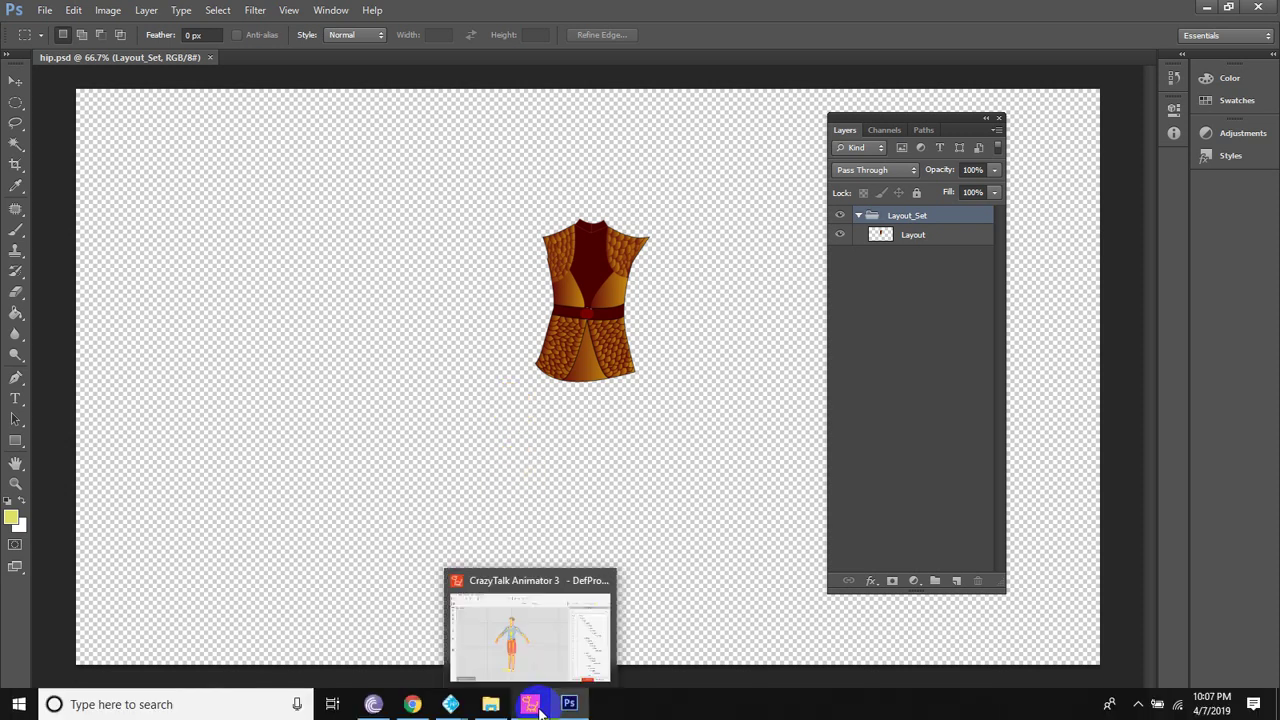
pyautogui.click(532, 704)
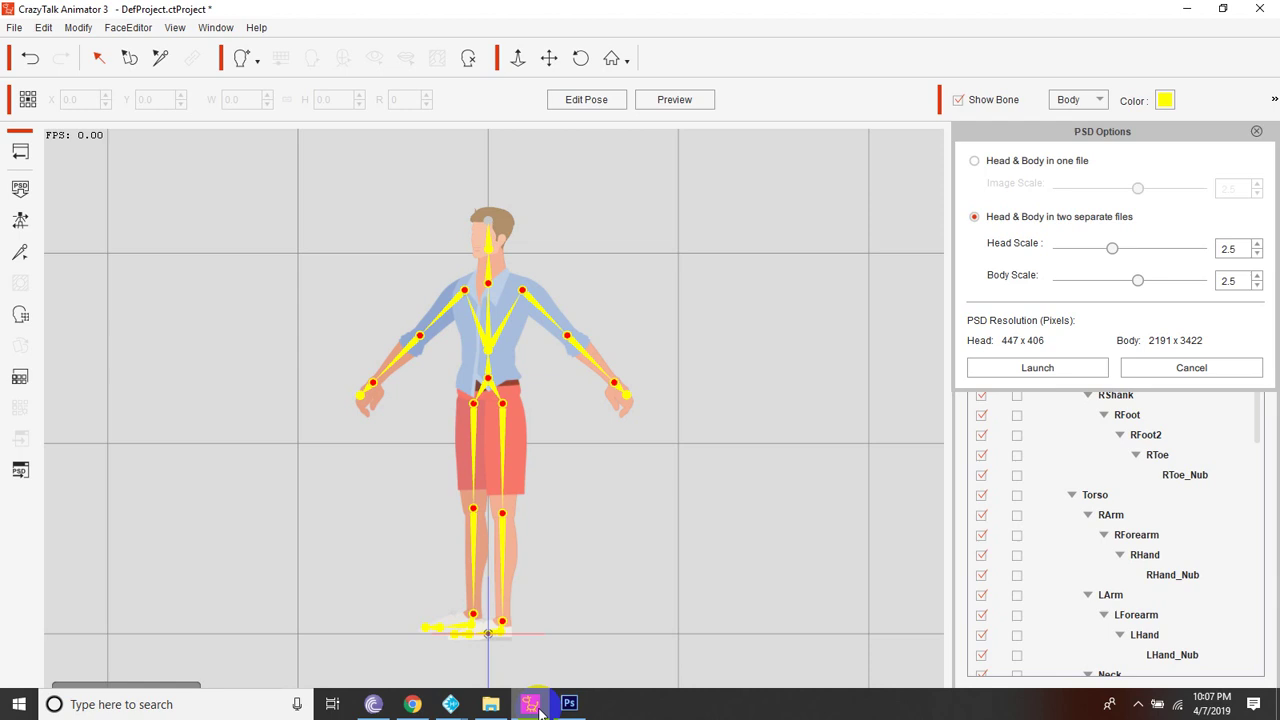
pyautogui.click(20, 471)
pyautogui.click(20, 471)
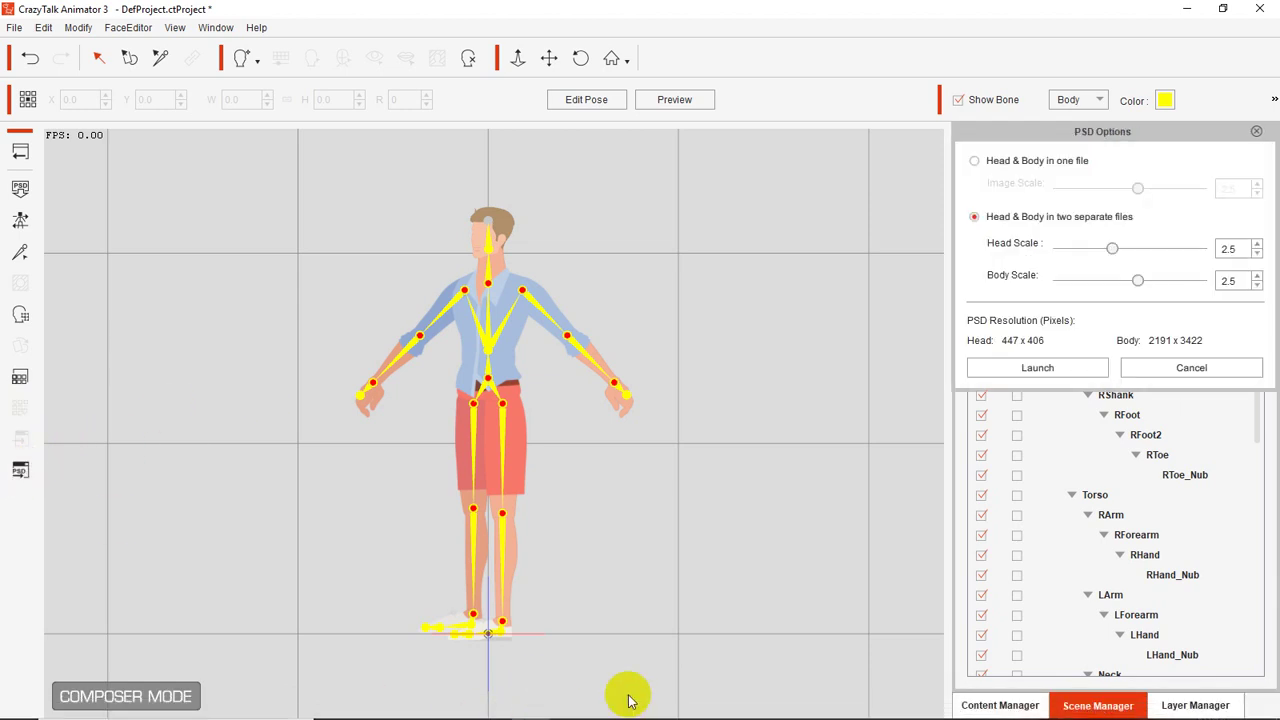
pyautogui.click(570, 704)
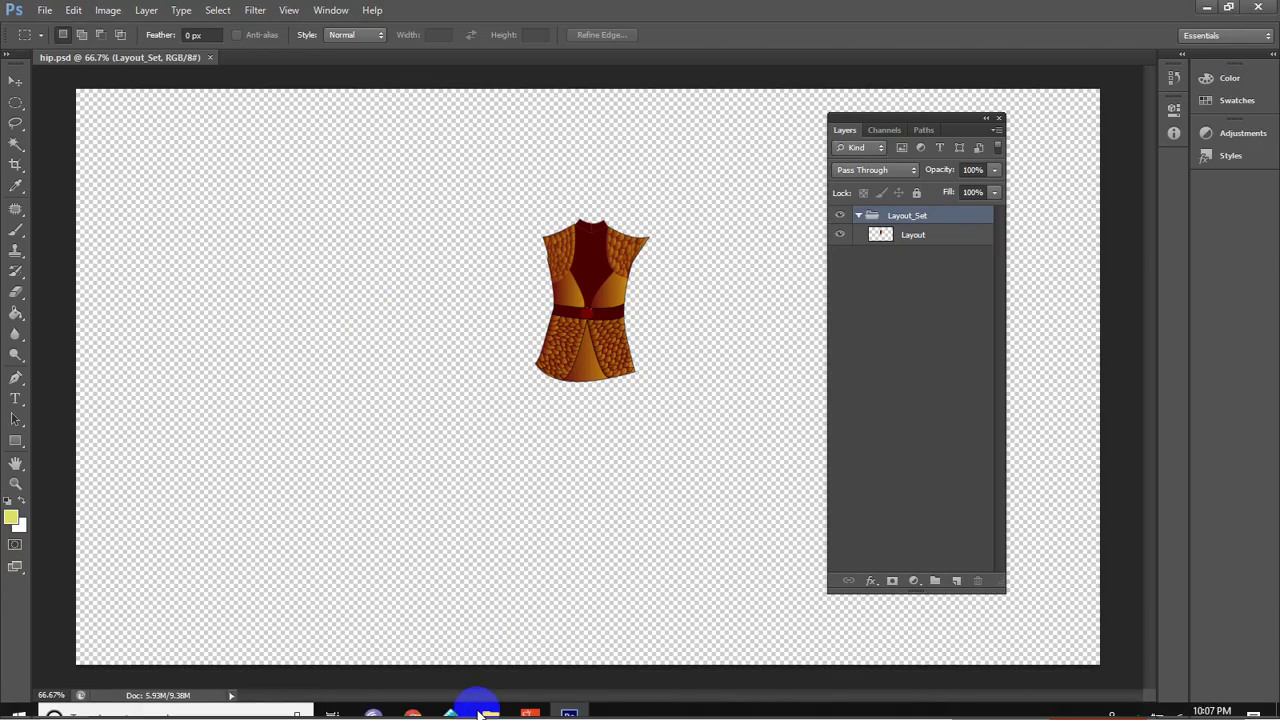
pyautogui.click(530, 704)
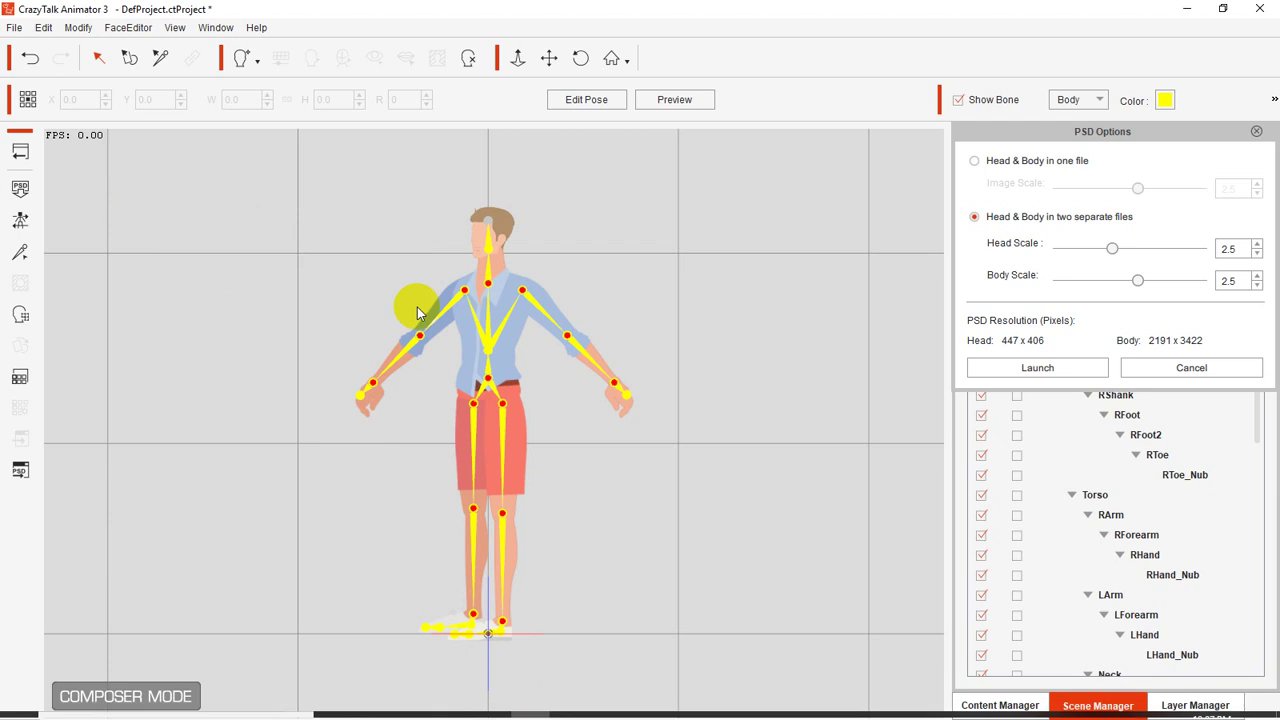
pyautogui.click(21, 472)
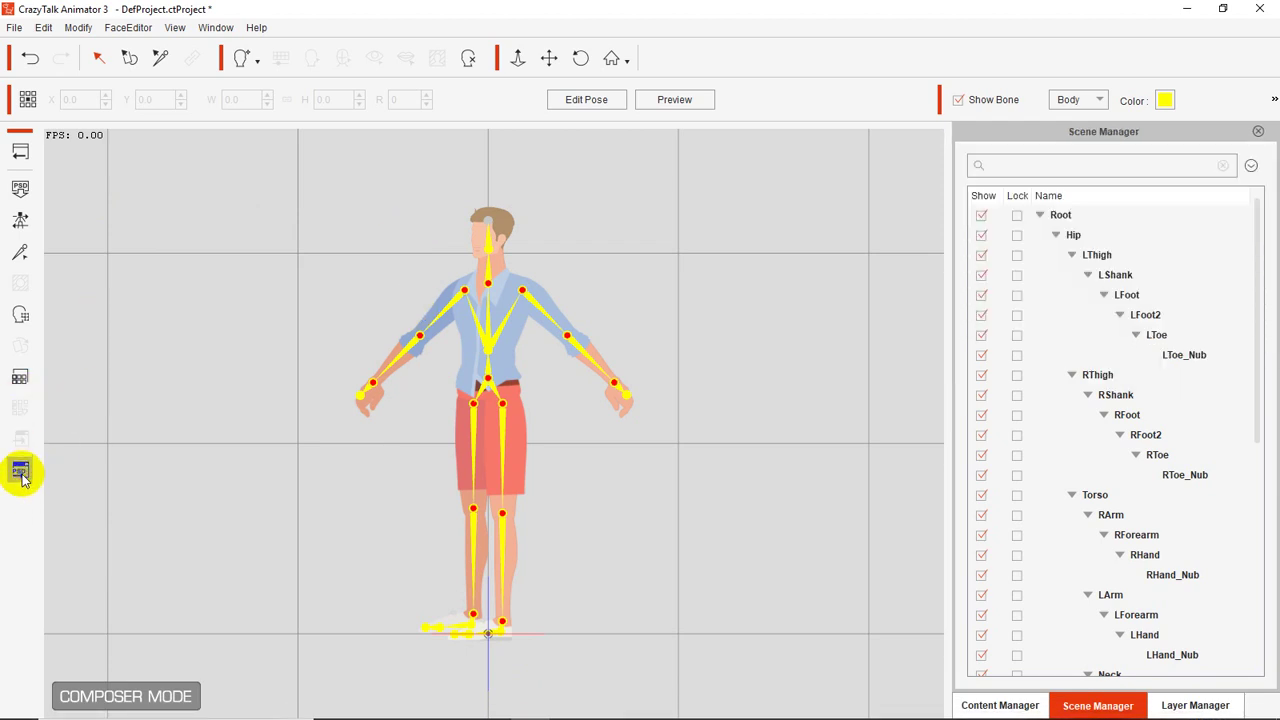
pyautogui.click(21, 472)
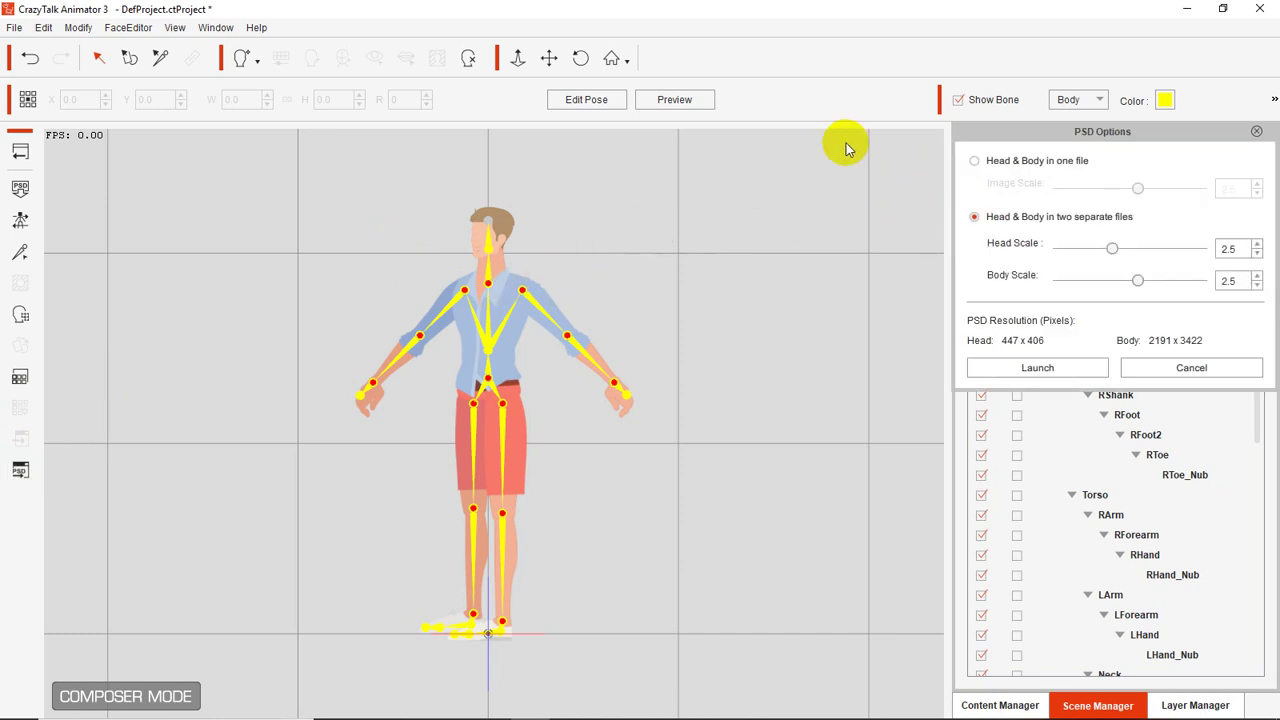
# Choose head and body in one PSD file and launch it, accepting the conversion notice
pyautogui.click(975, 161)
pyautogui.moveTo(1018, 138); pyautogui.dragTo(455, 126)
pyautogui.click(428, 356)
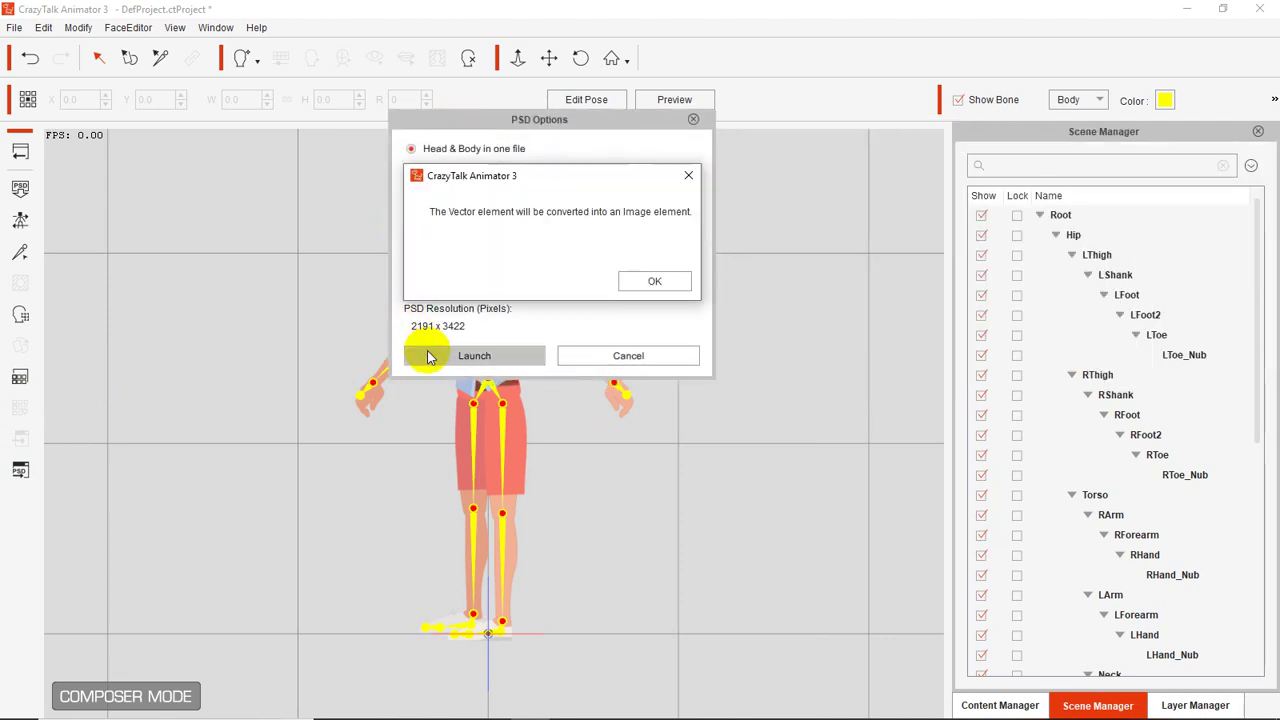
pyautogui.click(636, 280)
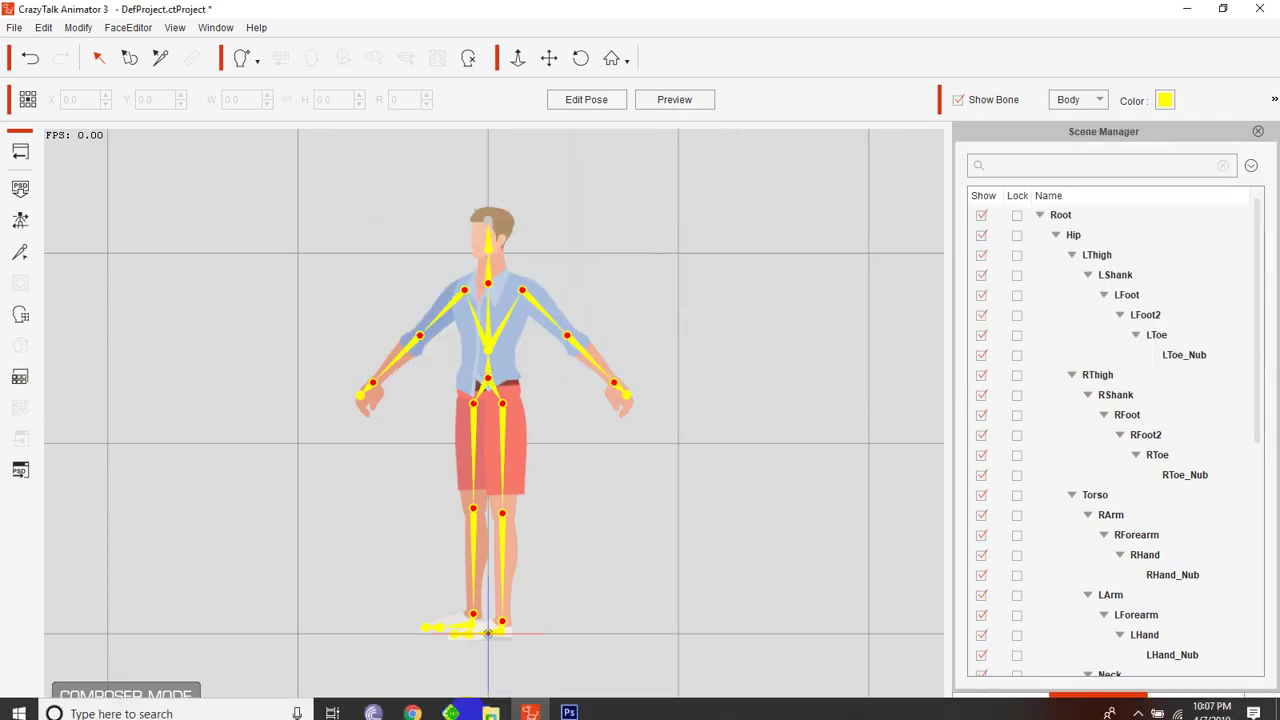
pyautogui.click(569, 704)
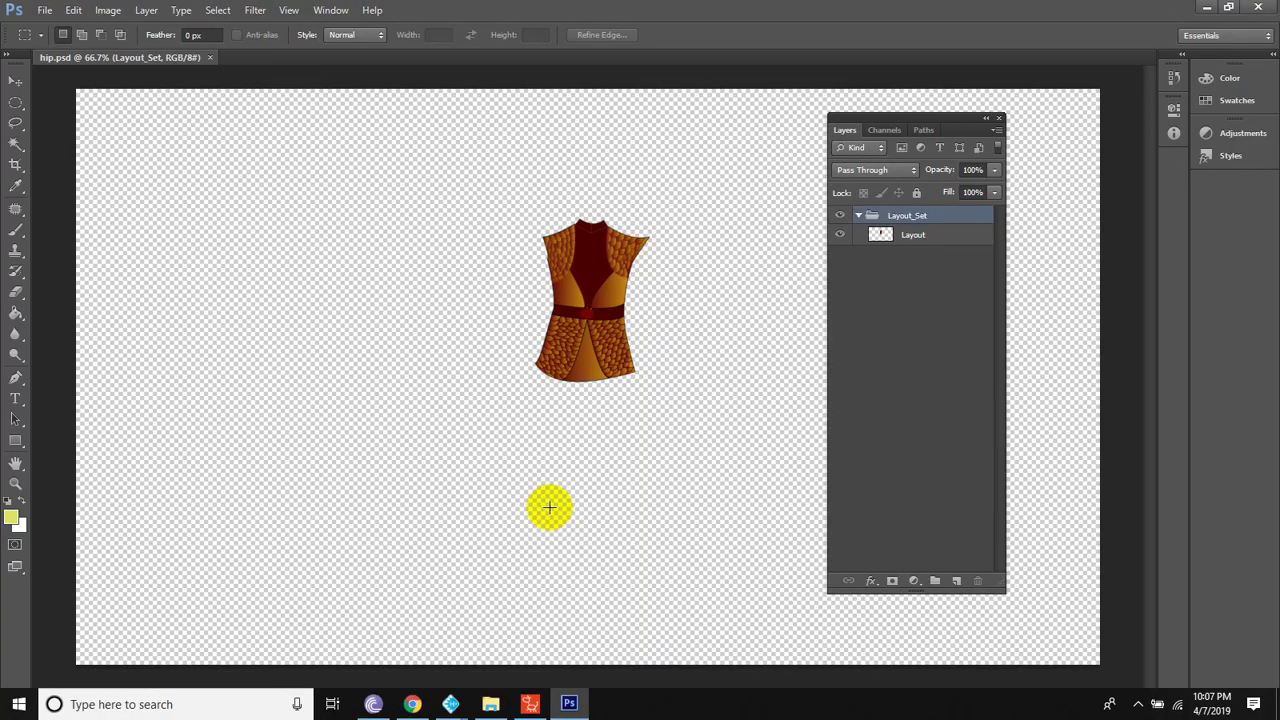
# Let VogueFiguresMaleS.psd finish opening in Photoshop, then switch to the hip.psd tab
pyautogui.click(455, 708)
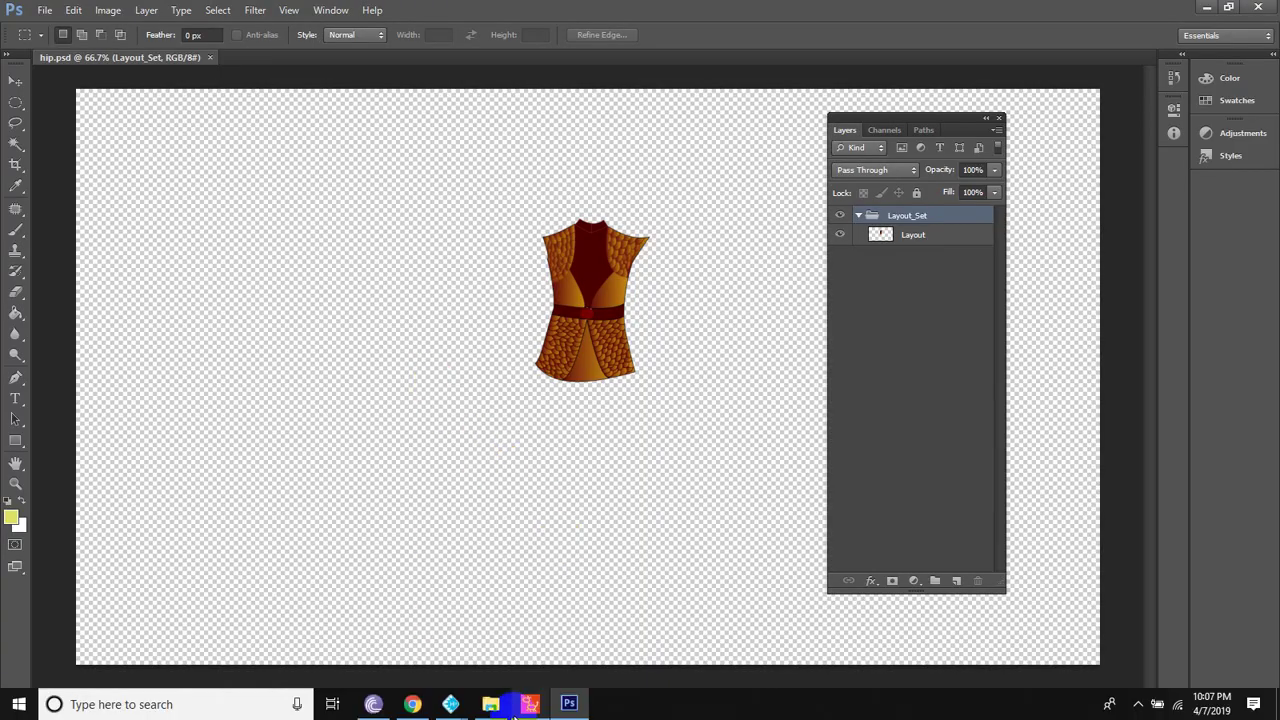
pyautogui.click(467, 445)
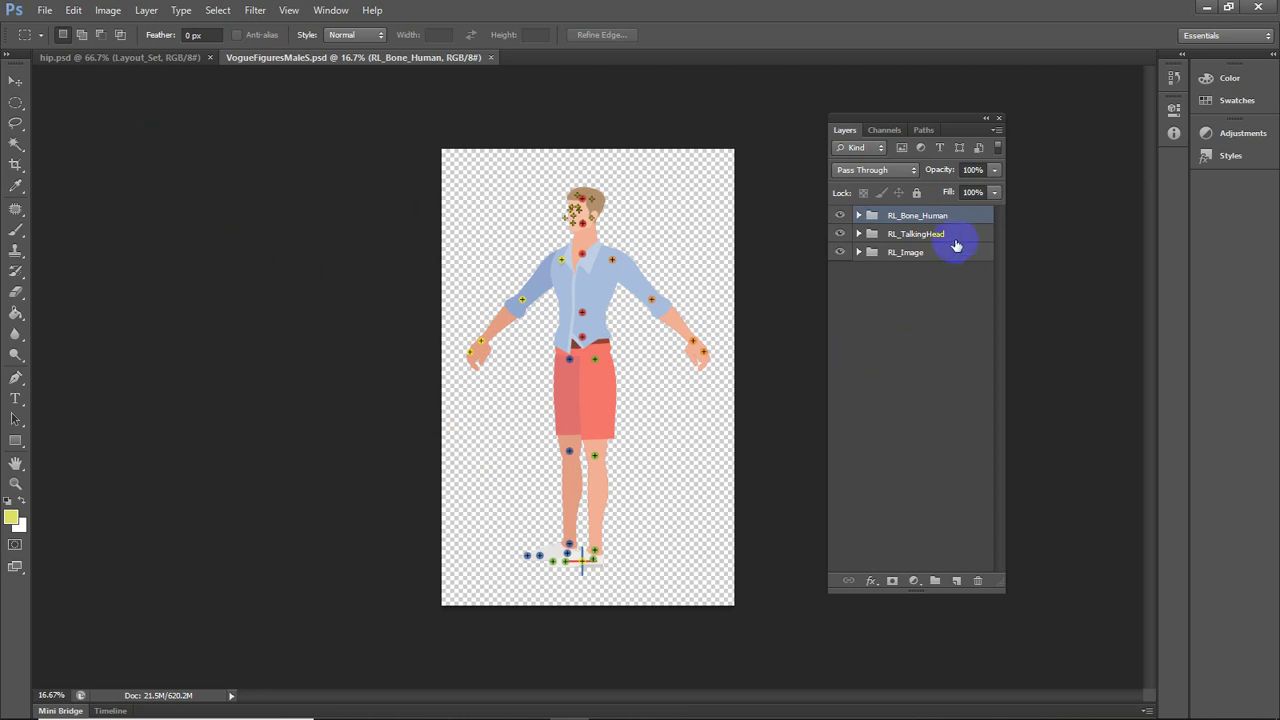
pyautogui.click(938, 270)
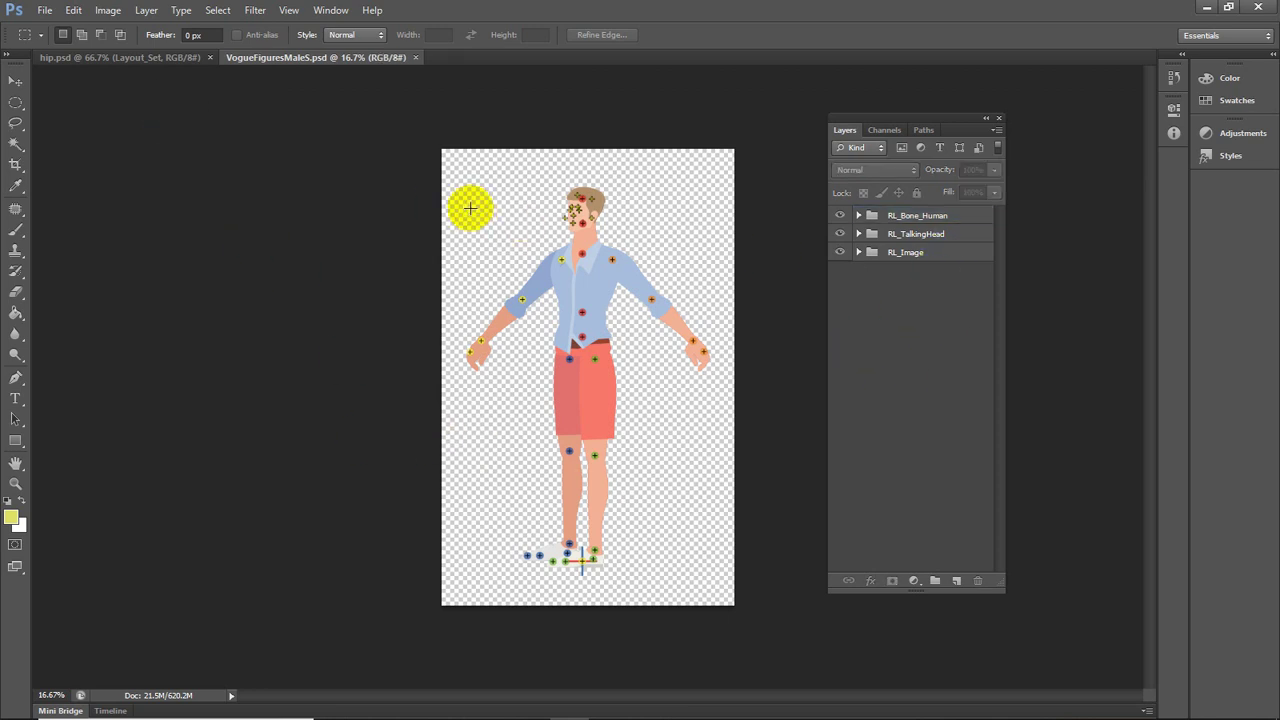
# In hip.psd, reposition the vest with the Move tool
pyautogui.click(121, 58)
pyautogui.click(15, 80)
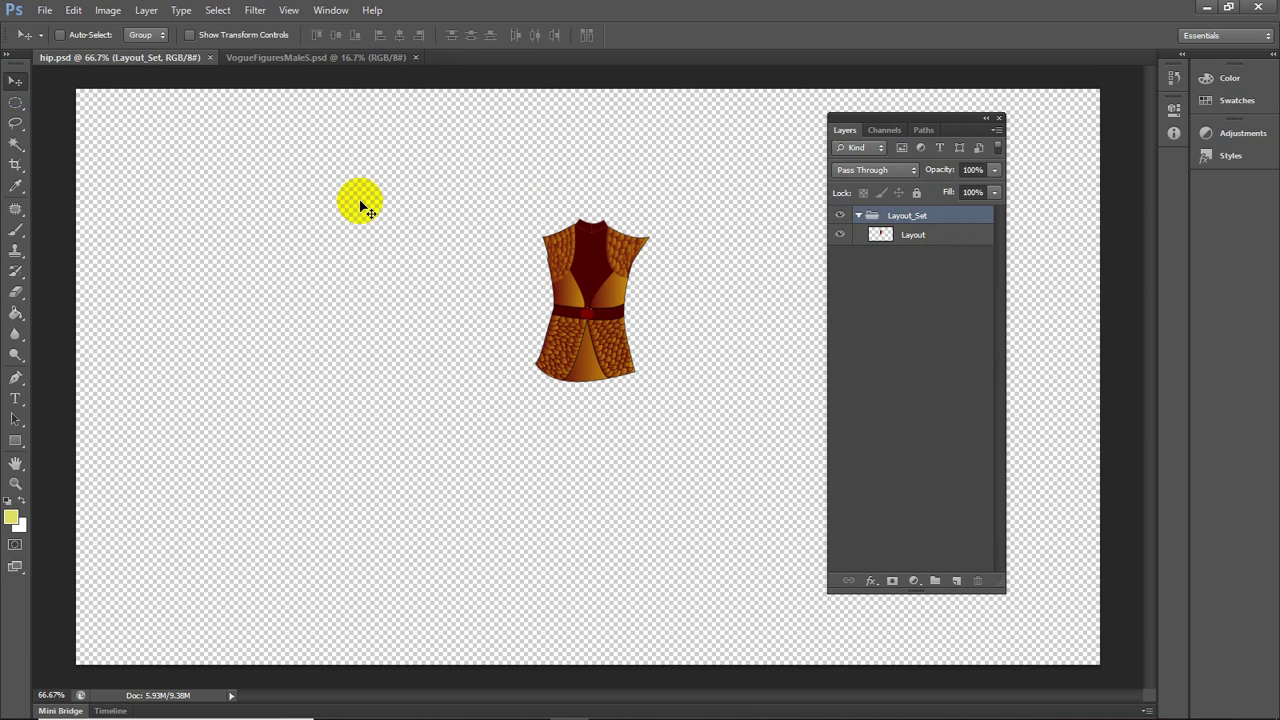
pyautogui.moveTo(486, 162); pyautogui.dragTo(451, 166)
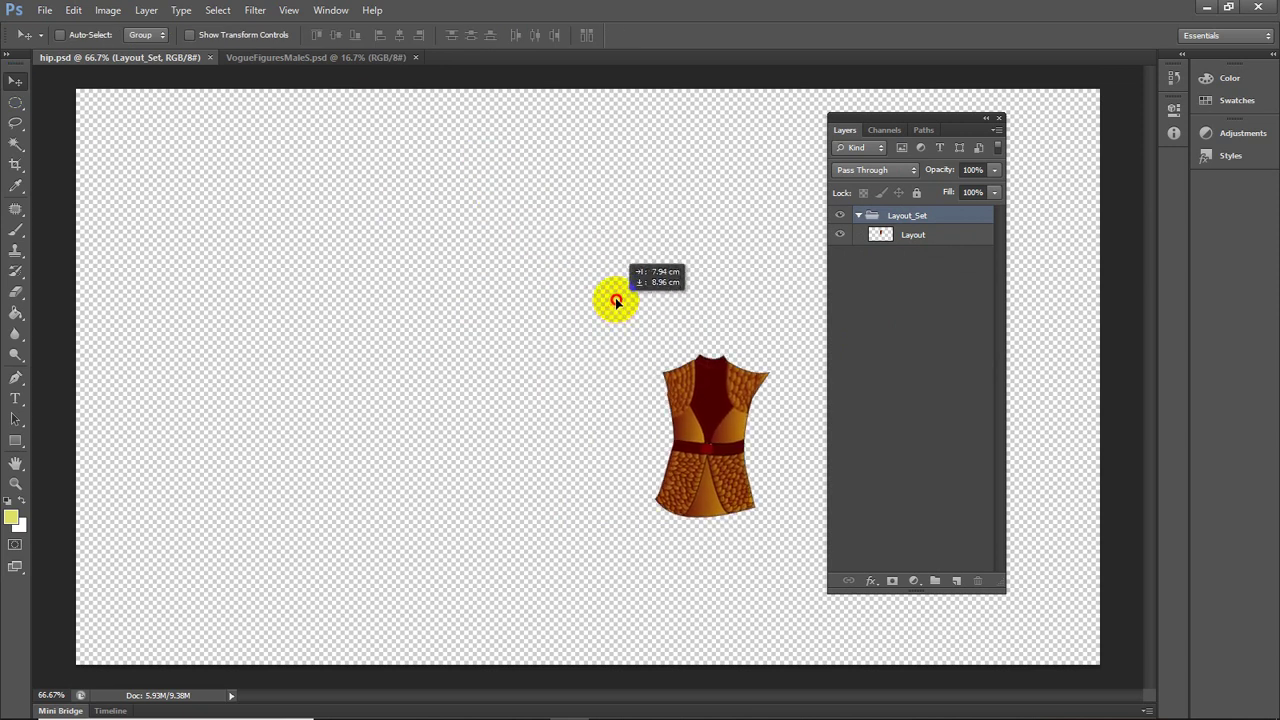
pyautogui.moveTo(452, 165); pyautogui.dragTo(350, 65)
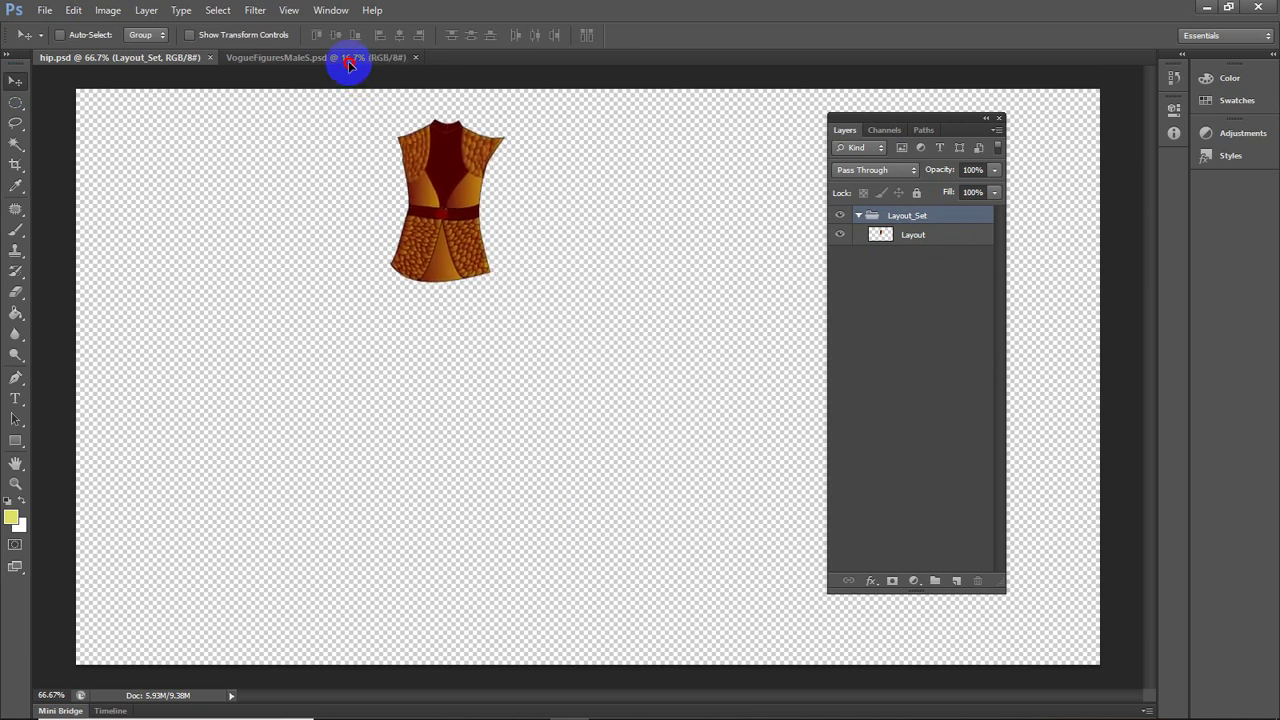
# Float the VogueFiguresMaleS window, drag the vest into it, then maximize that window
pyautogui.click(348, 62)
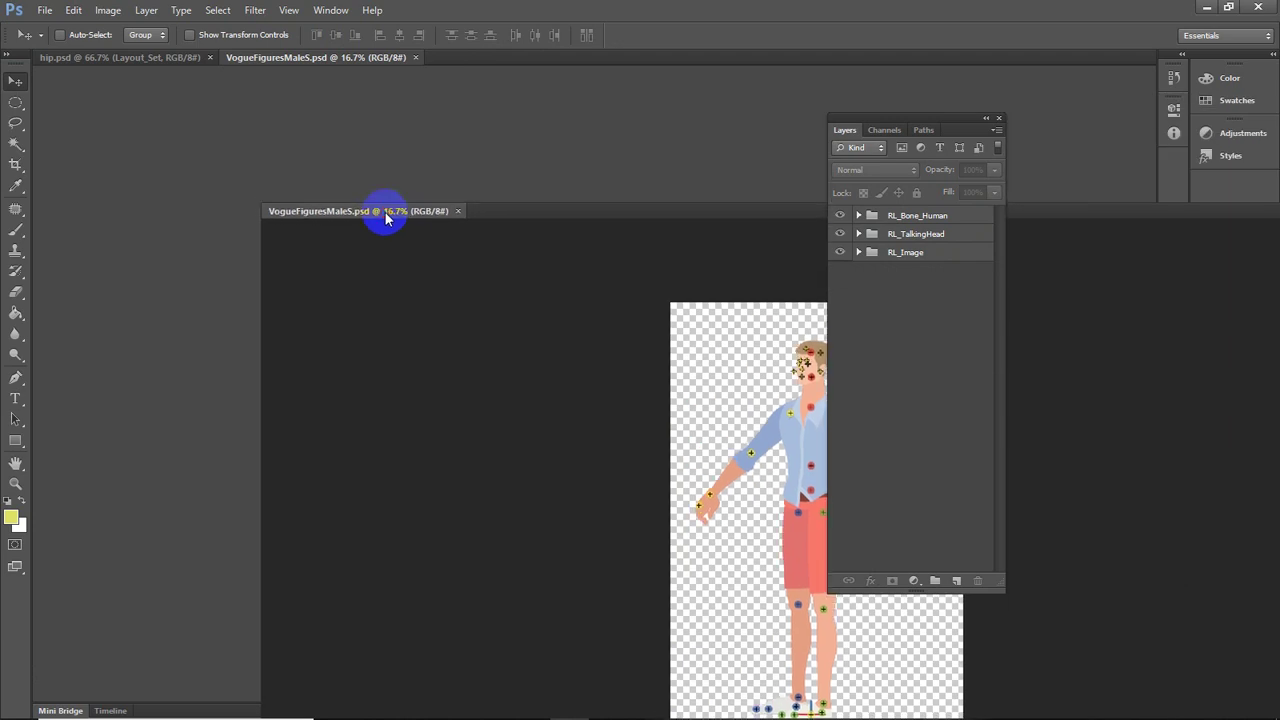
pyautogui.moveTo(343, 62)
pyautogui.mouseDown()
pyautogui.moveTo(389, 212)
pyautogui.moveTo(369, 174)
pyautogui.mouseUp()
pyautogui.click(575, 307)
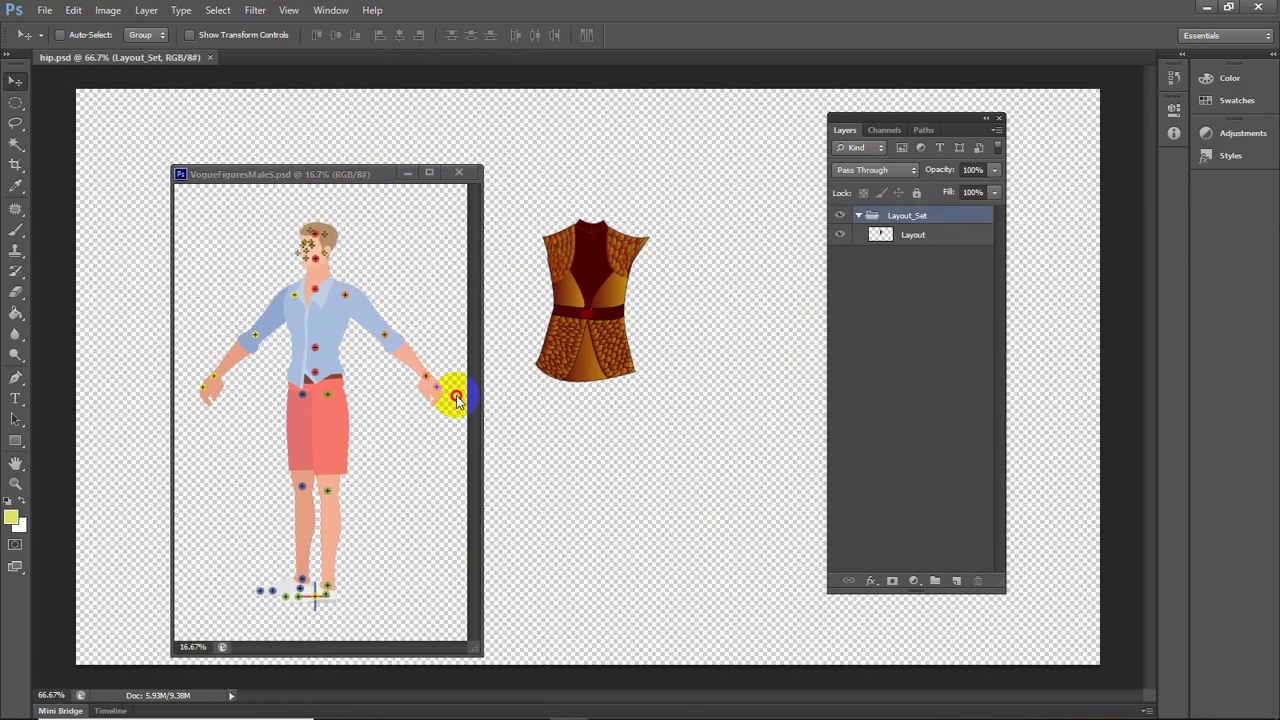
pyautogui.moveTo(551, 310); pyautogui.dragTo(361, 436)
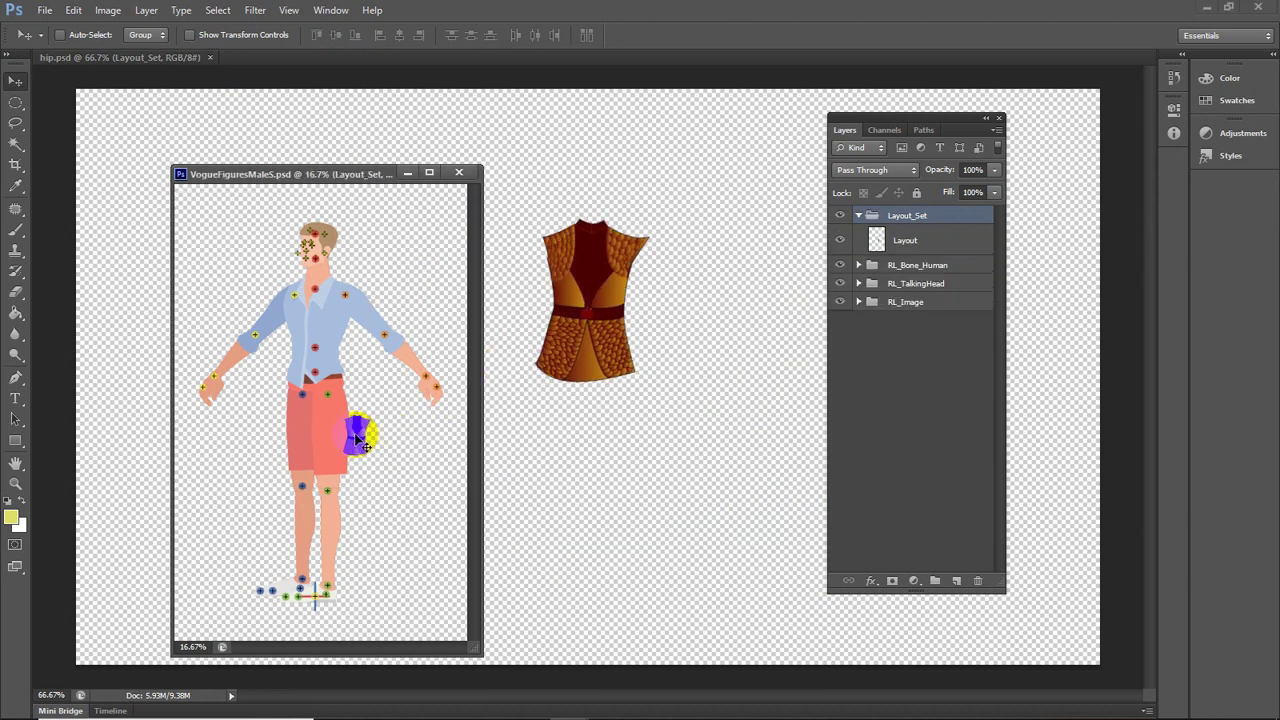
pyautogui.click(428, 175)
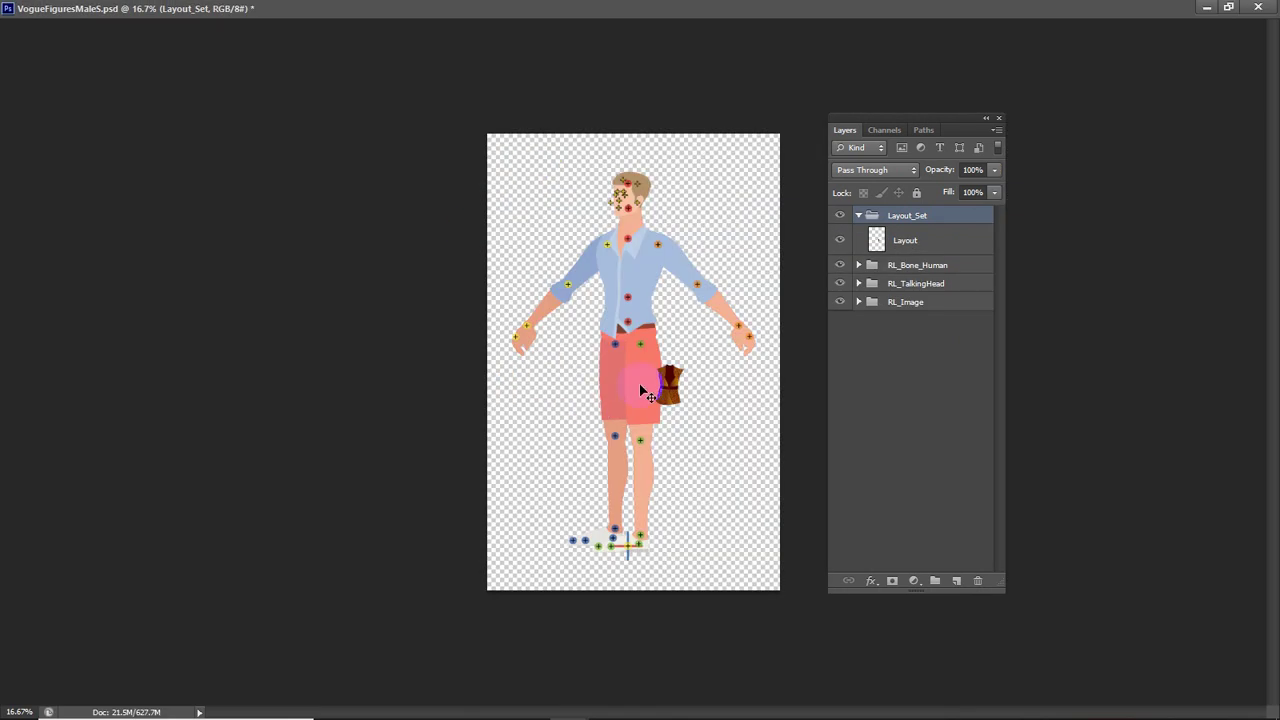
# Move the vest onto the torso and enlarge it with Free Transform (Ctrl+T) to cover chest and shoulders
pyautogui.moveTo(667, 388)
pyautogui.mouseDown()
pyautogui.moveTo(633, 309)
pyautogui.moveTo(690, 413)
pyautogui.moveTo(642, 331)
pyautogui.mouseUp()
pyautogui.hotkey('ctrl', 't')
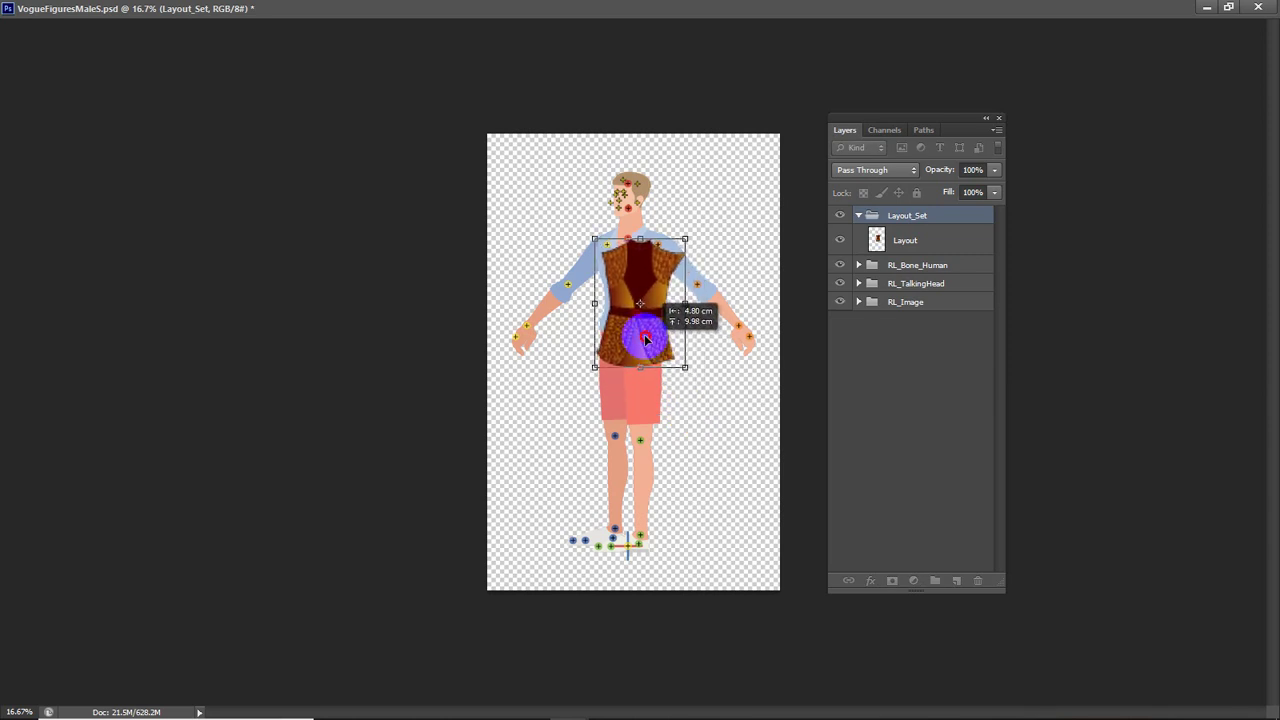
pyautogui.moveTo(677, 353)
pyautogui.mouseDown()
pyautogui.moveTo(697, 380)
pyautogui.moveTo(644, 347)
pyautogui.mouseUp()
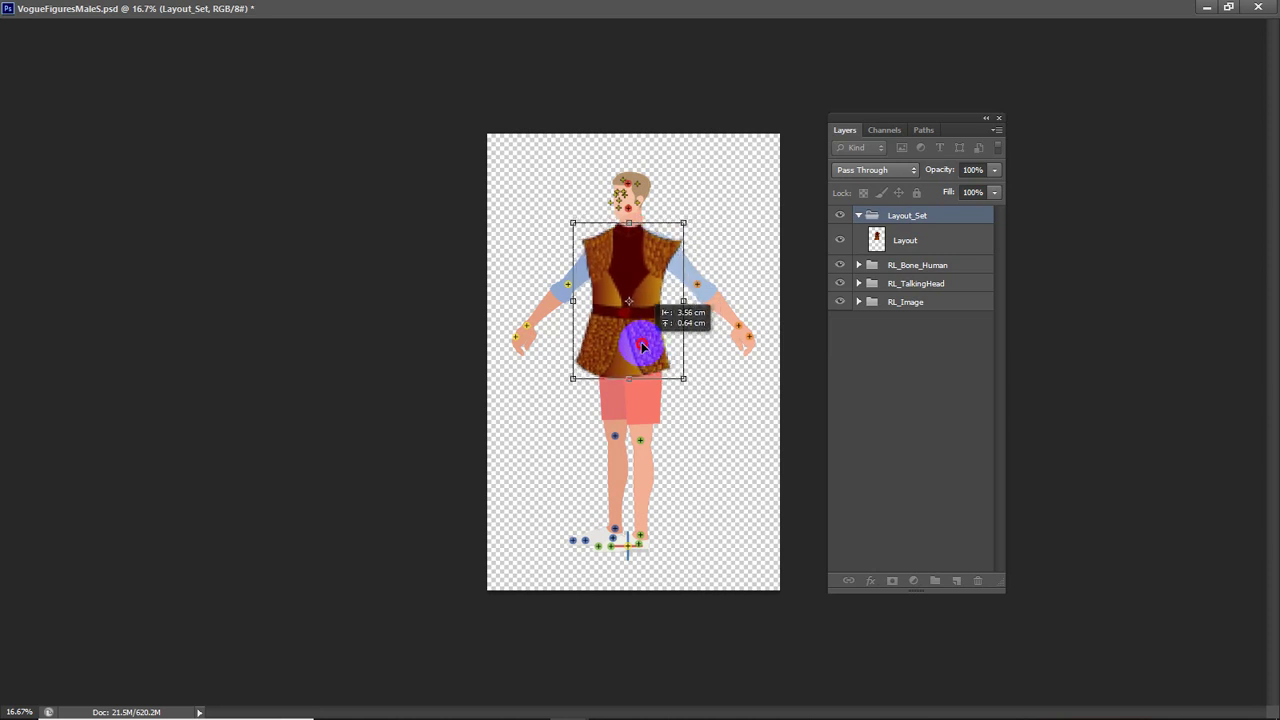
pyautogui.press('Return')
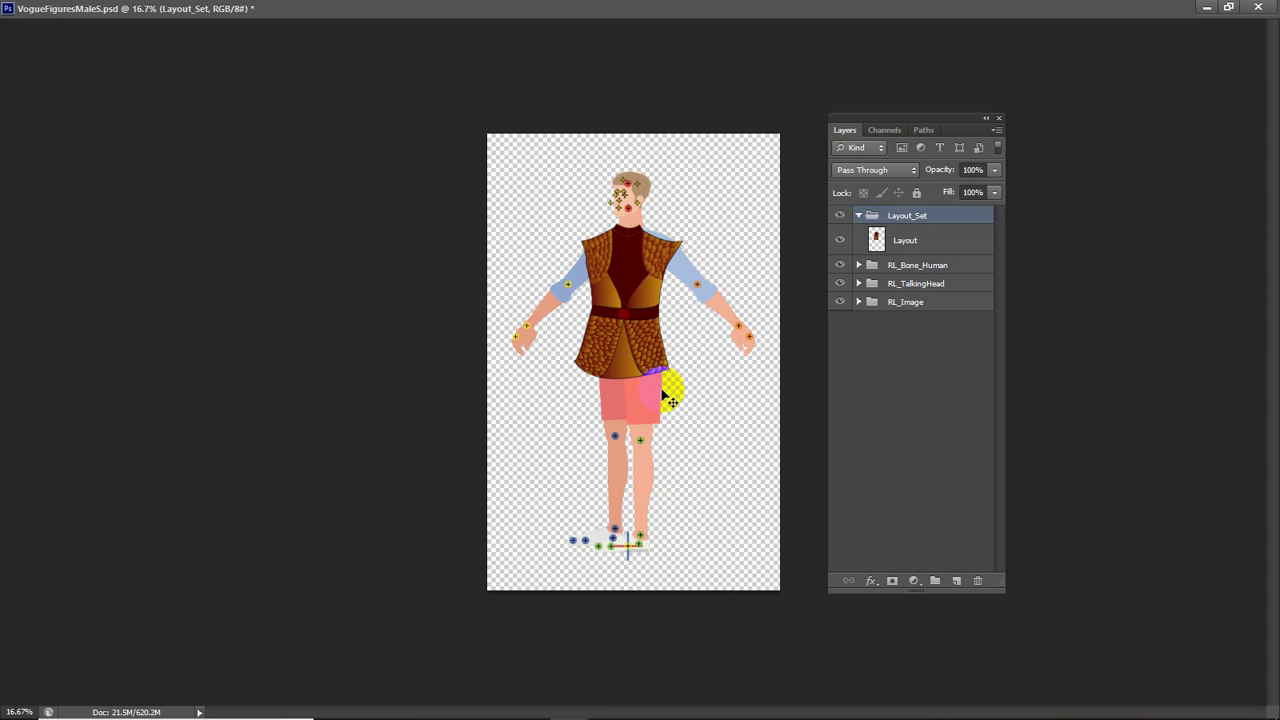
# Expand RL_Image and Hip, and drag the vest's Layout layer into Hip above img_group_Hip
pyautogui.click(858, 302)
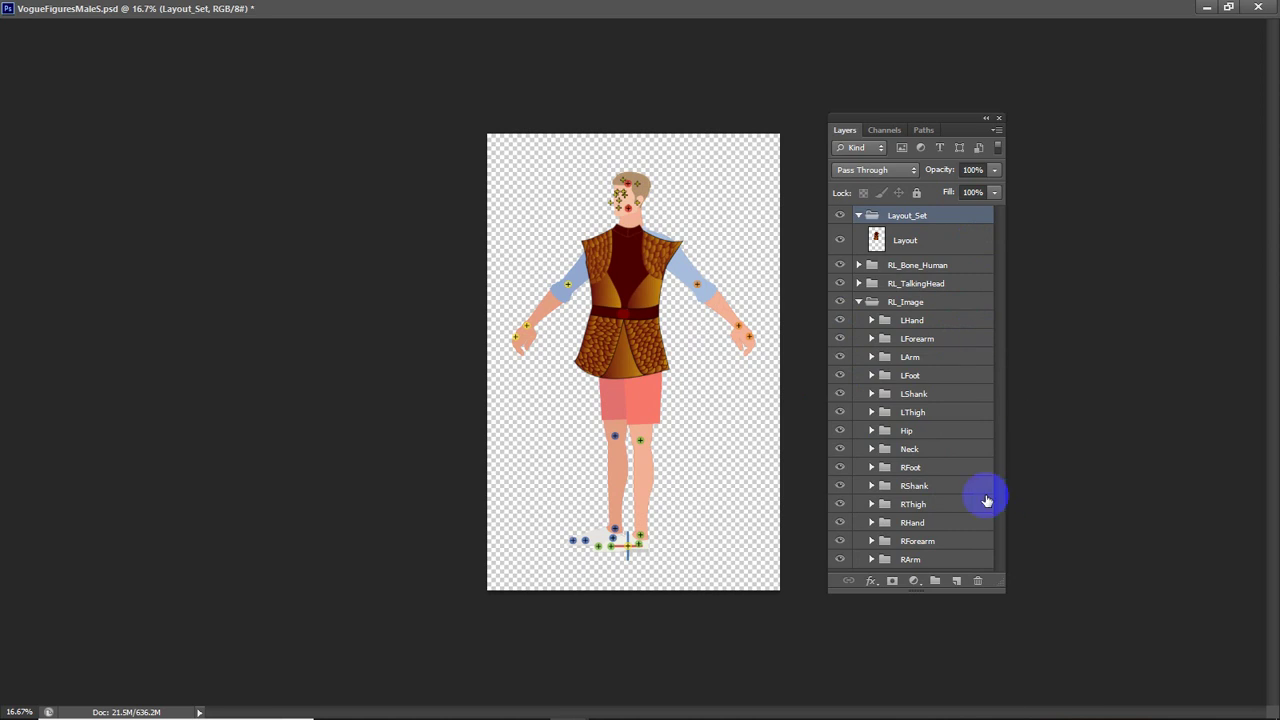
pyautogui.doubleClick(907, 433)
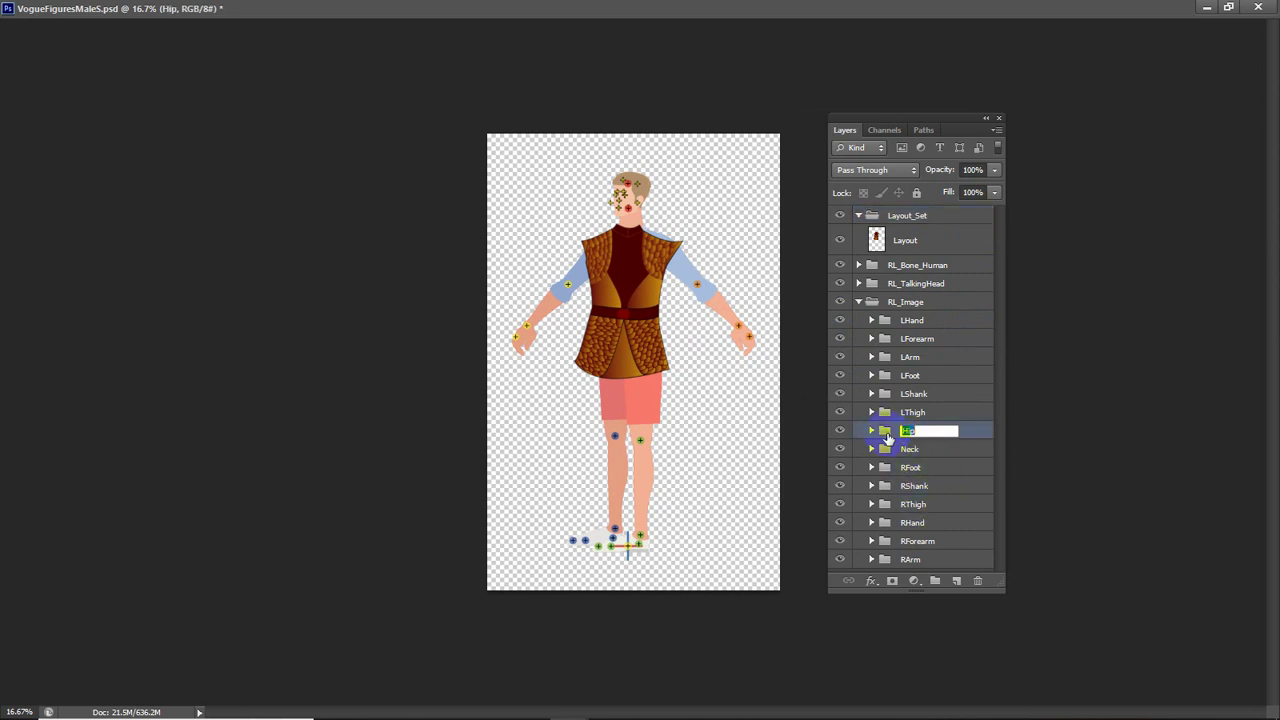
pyautogui.click(871, 431)
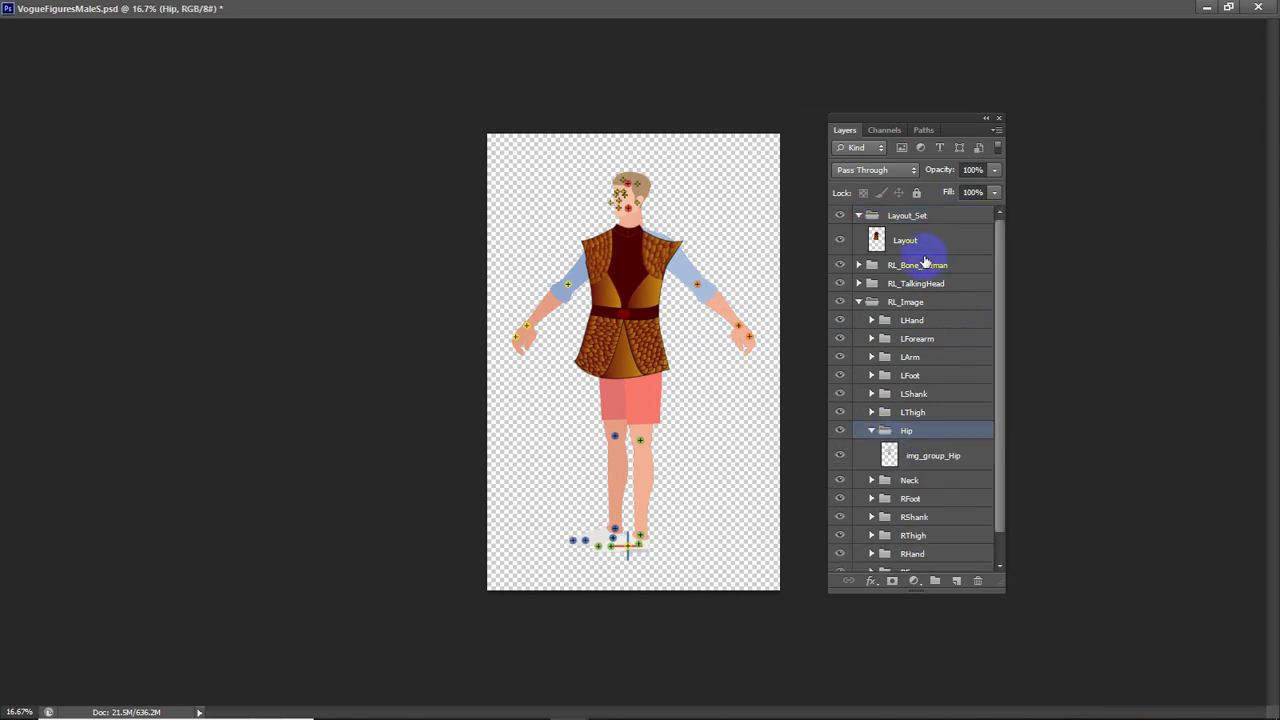
pyautogui.moveTo(915, 245); pyautogui.dragTo(927, 457)
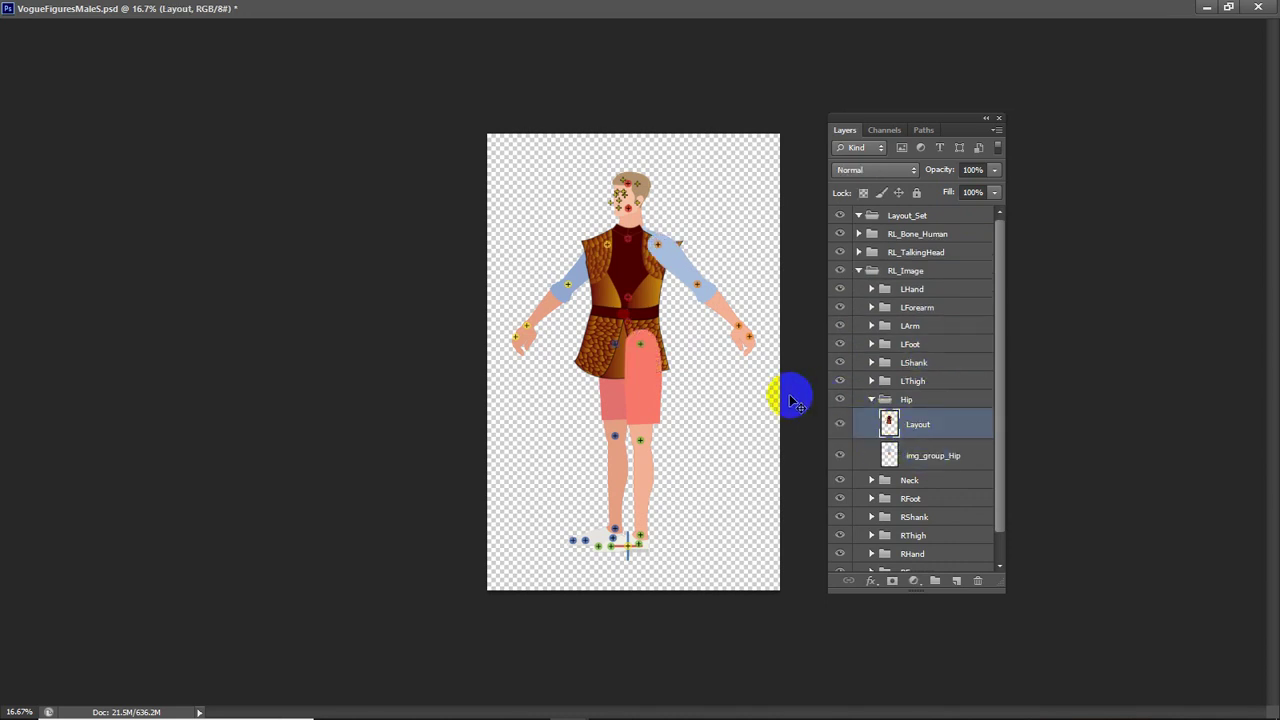
pyautogui.click(887, 425)
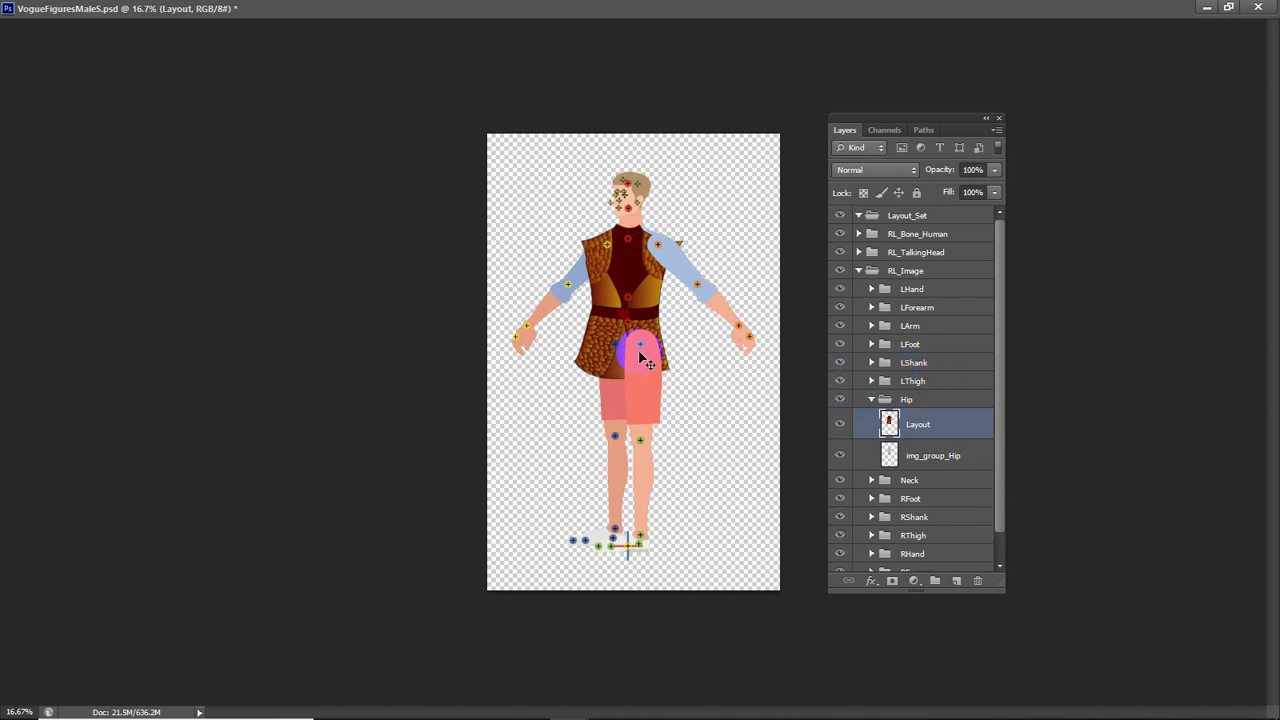
# Toggle LShank and LThigh visibility to identify them, select LThigh, and collapse Hip
pyautogui.click(839, 363)
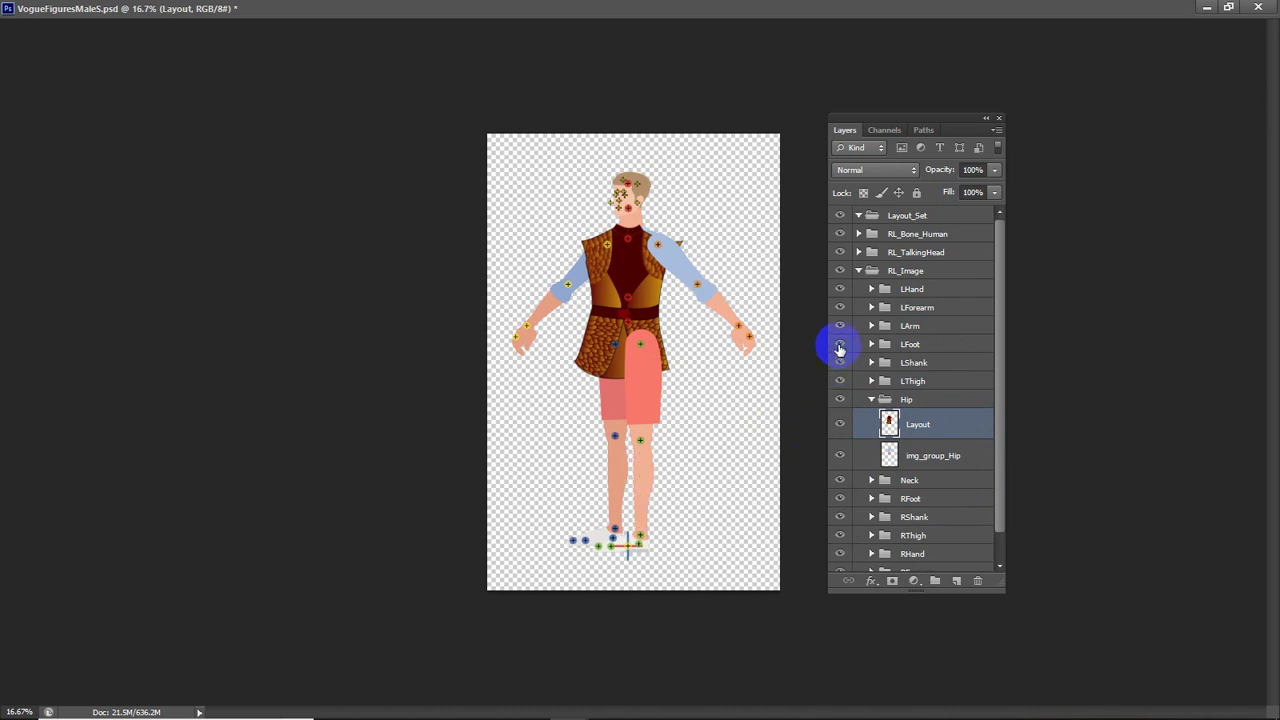
pyautogui.click(888, 420)
pyautogui.click(840, 381)
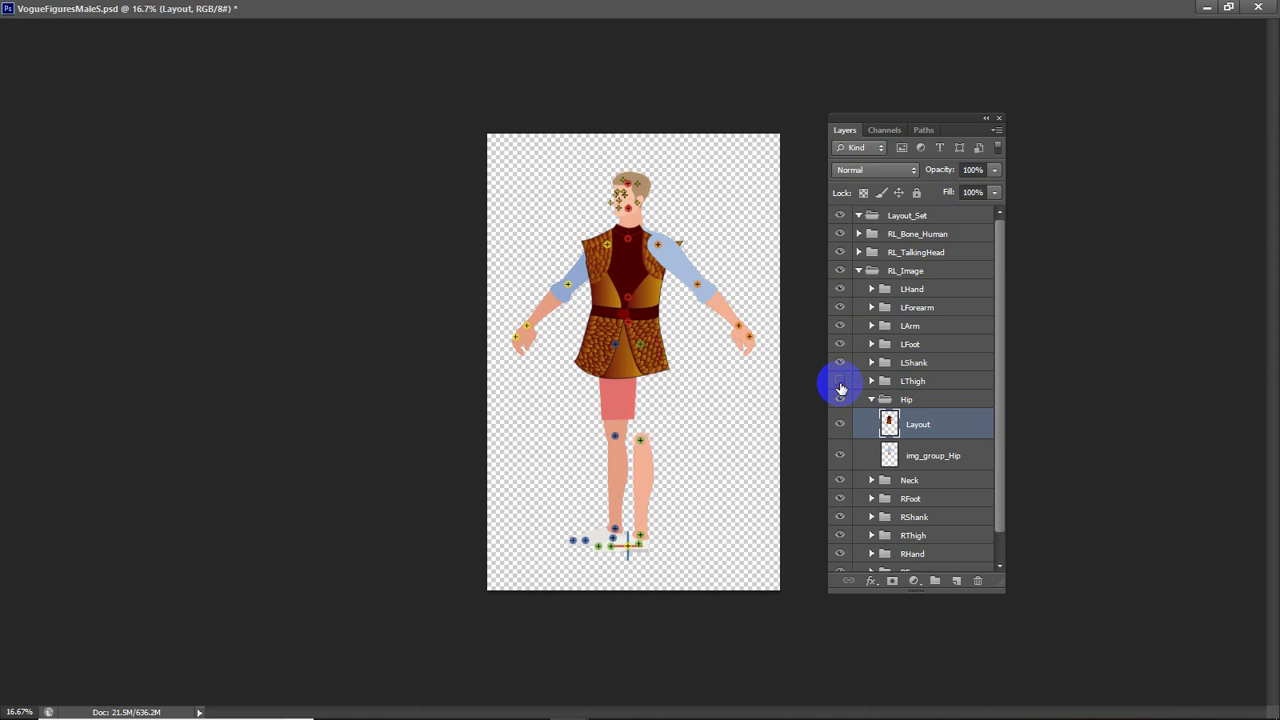
pyautogui.click(840, 381)
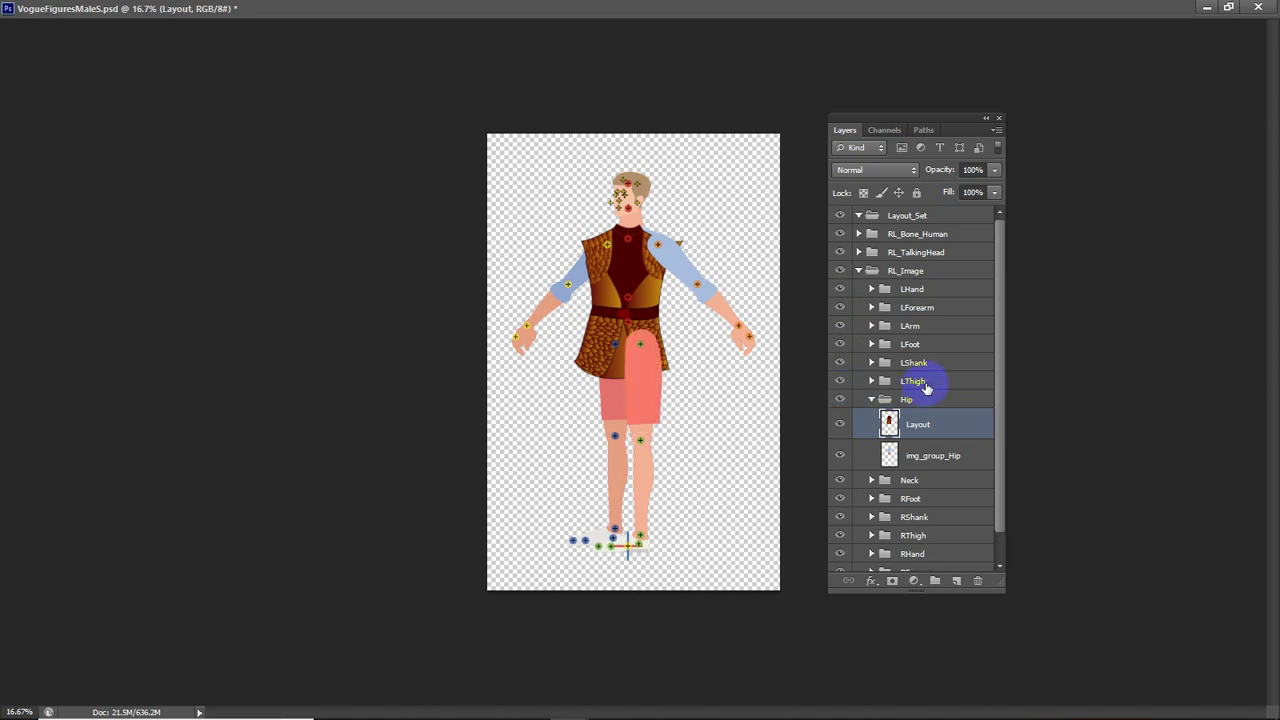
pyautogui.click(925, 384)
pyautogui.click(871, 399)
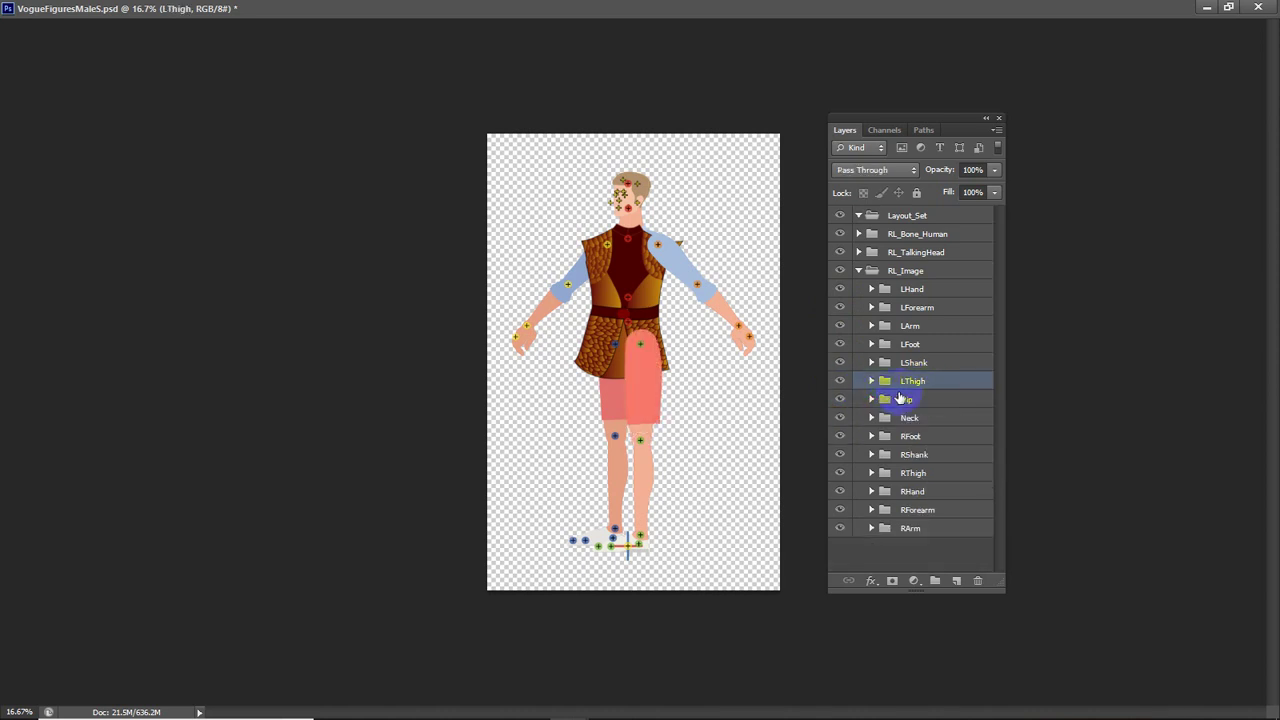
# Move the LThigh group below Hip and the LArm group into Neck, behind the vest
pyautogui.moveTo(917, 388); pyautogui.dragTo(912, 416)
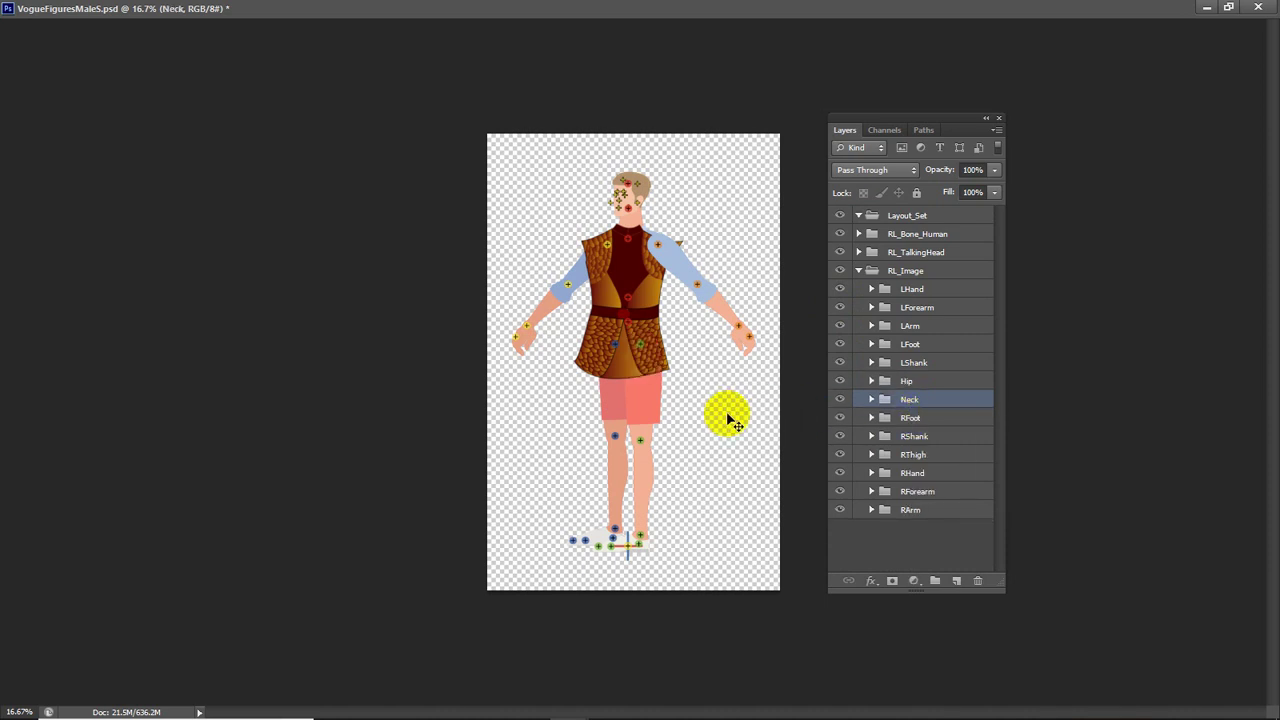
pyautogui.click(640, 339)
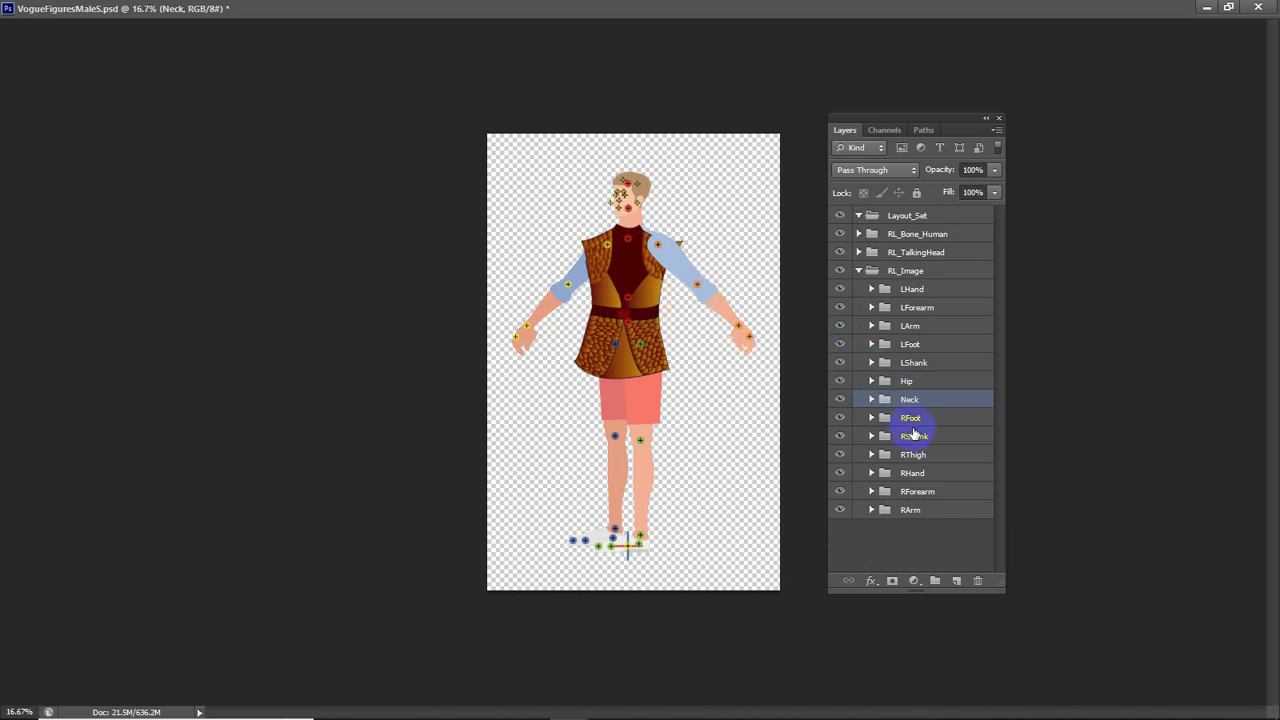
pyautogui.click(840, 327)
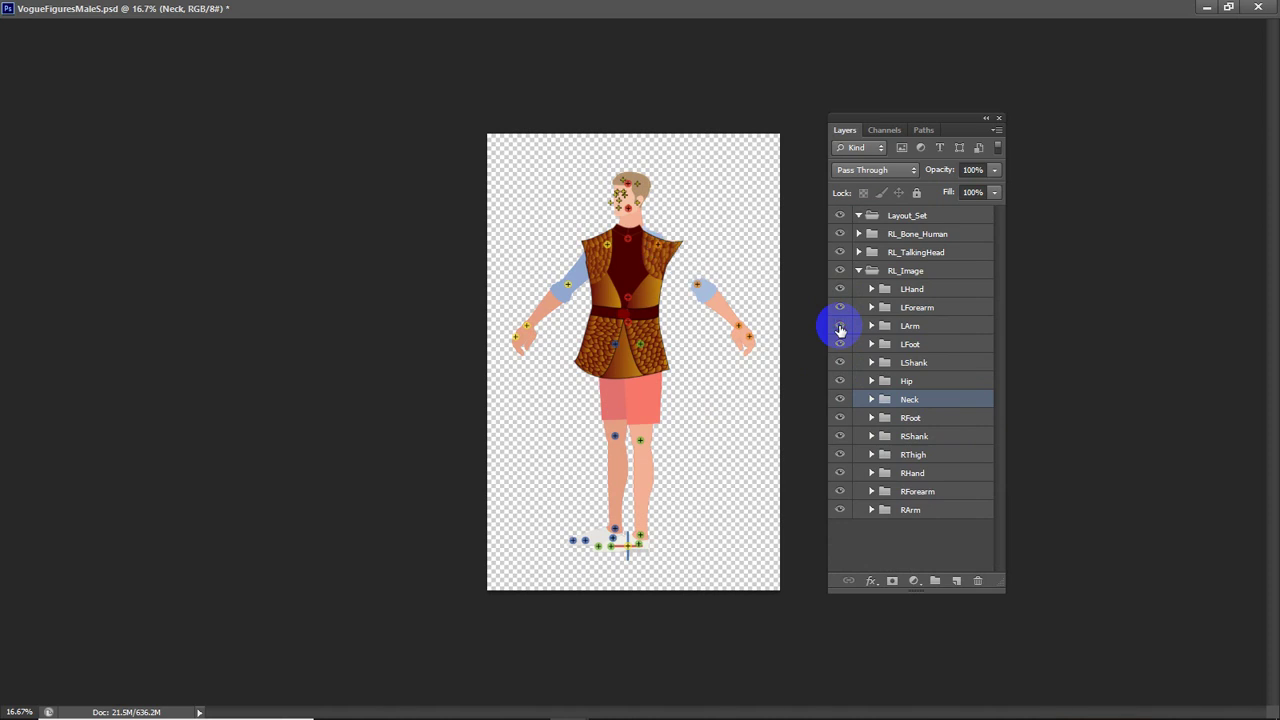
pyautogui.click(840, 327)
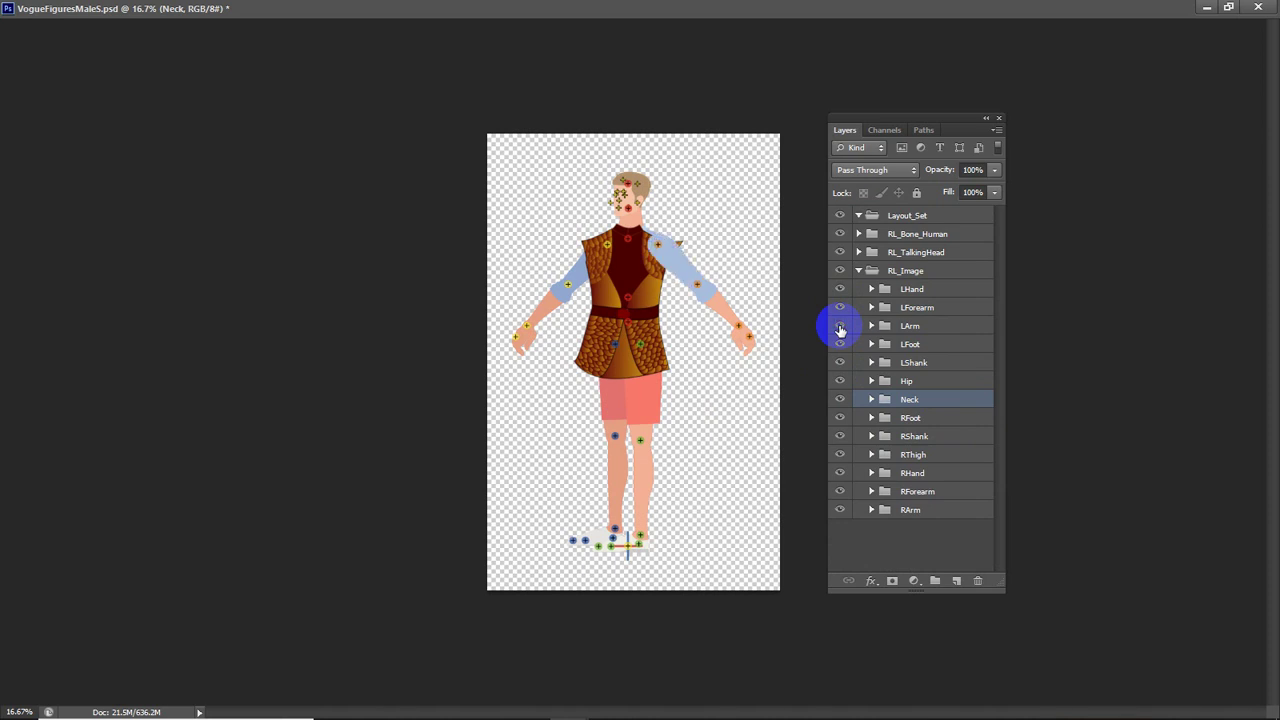
pyautogui.click(926, 332)
pyautogui.moveTo(926, 332); pyautogui.dragTo(912, 397)
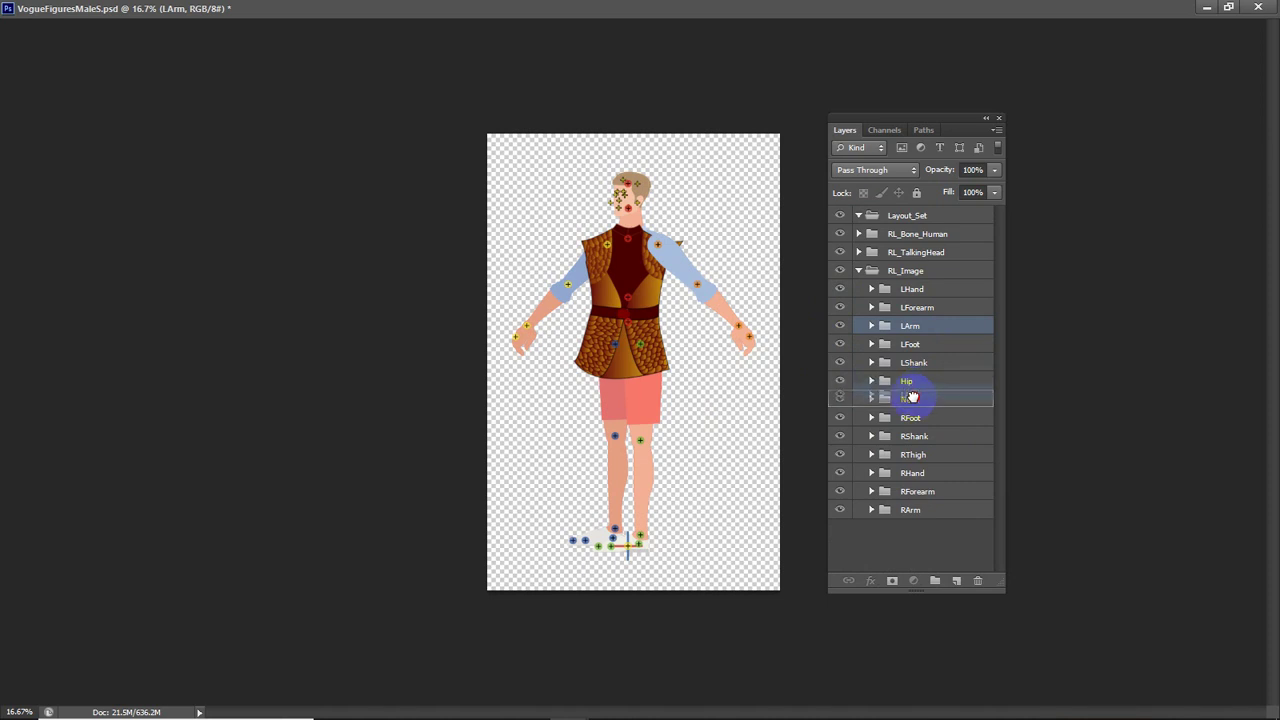
pyautogui.moveTo(912, 397); pyautogui.dragTo(912, 397)
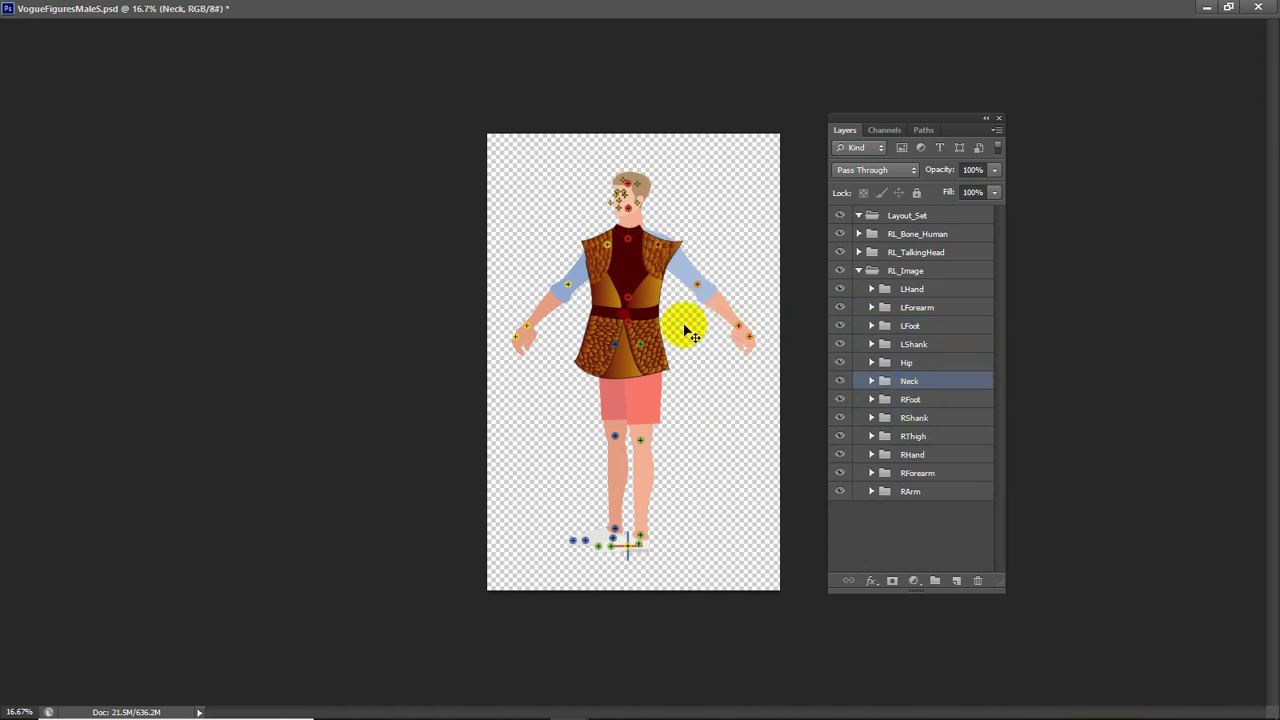
# Nudge the vest Layout layer up, merge it into img_group_Hip, and save
pyautogui.moveTo(628, 347)
pyautogui.mouseDown()
pyautogui.moveTo(650, 338)
pyautogui.moveTo(666, 283)
pyautogui.mouseUp()
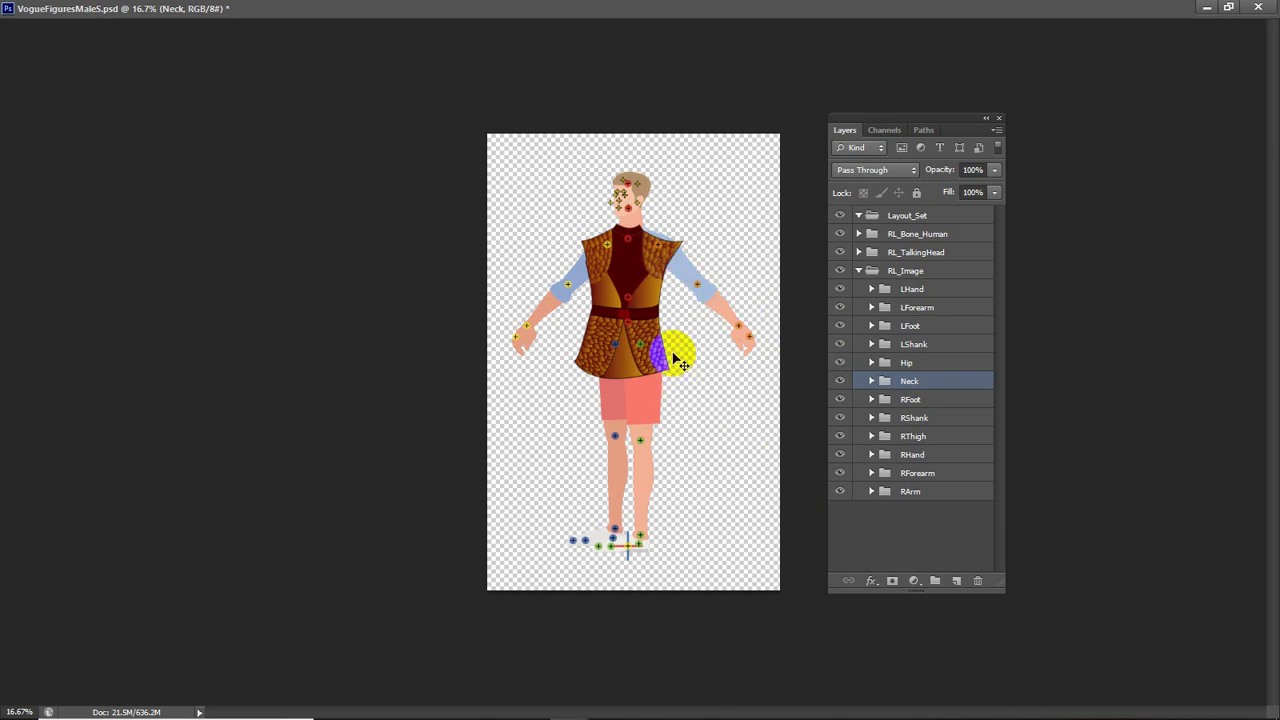
pyautogui.click(663, 294)
pyautogui.click(912, 365)
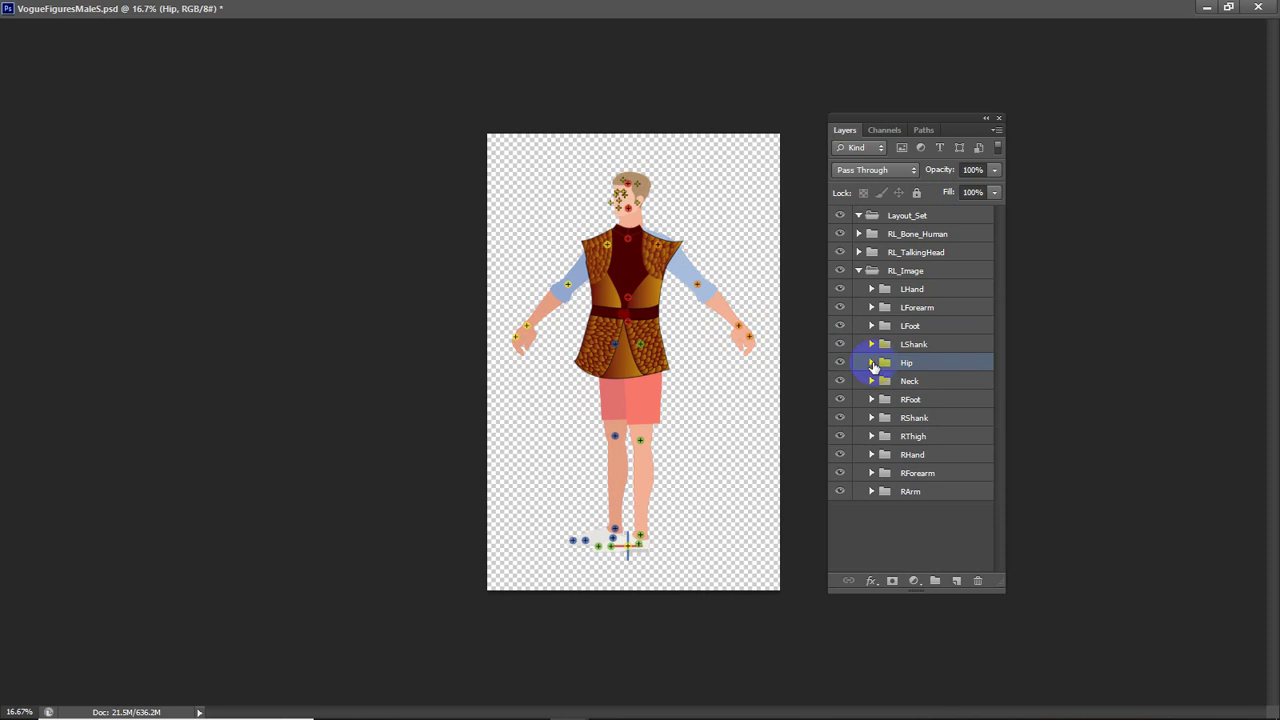
pyautogui.click(872, 363)
pyautogui.click(641, 307)
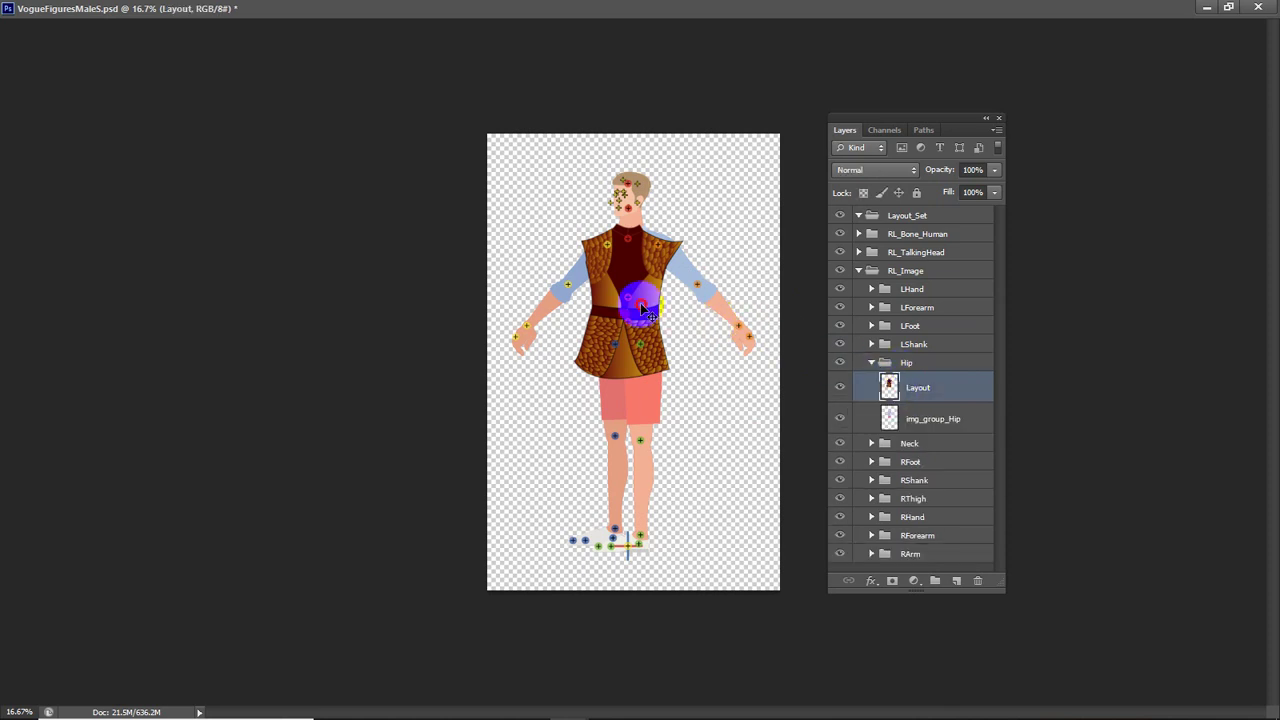
pyautogui.moveTo(641, 307); pyautogui.dragTo(642, 300)
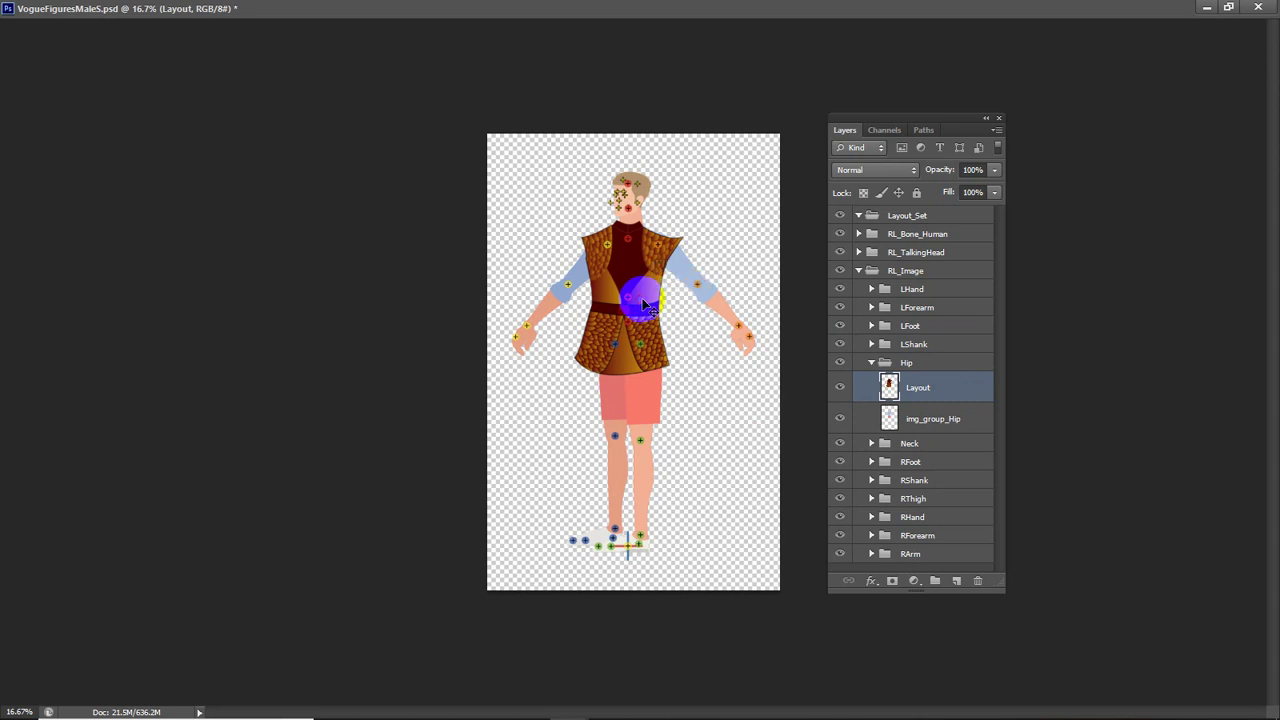
pyautogui.moveTo(642, 300); pyautogui.dragTo(643, 302)
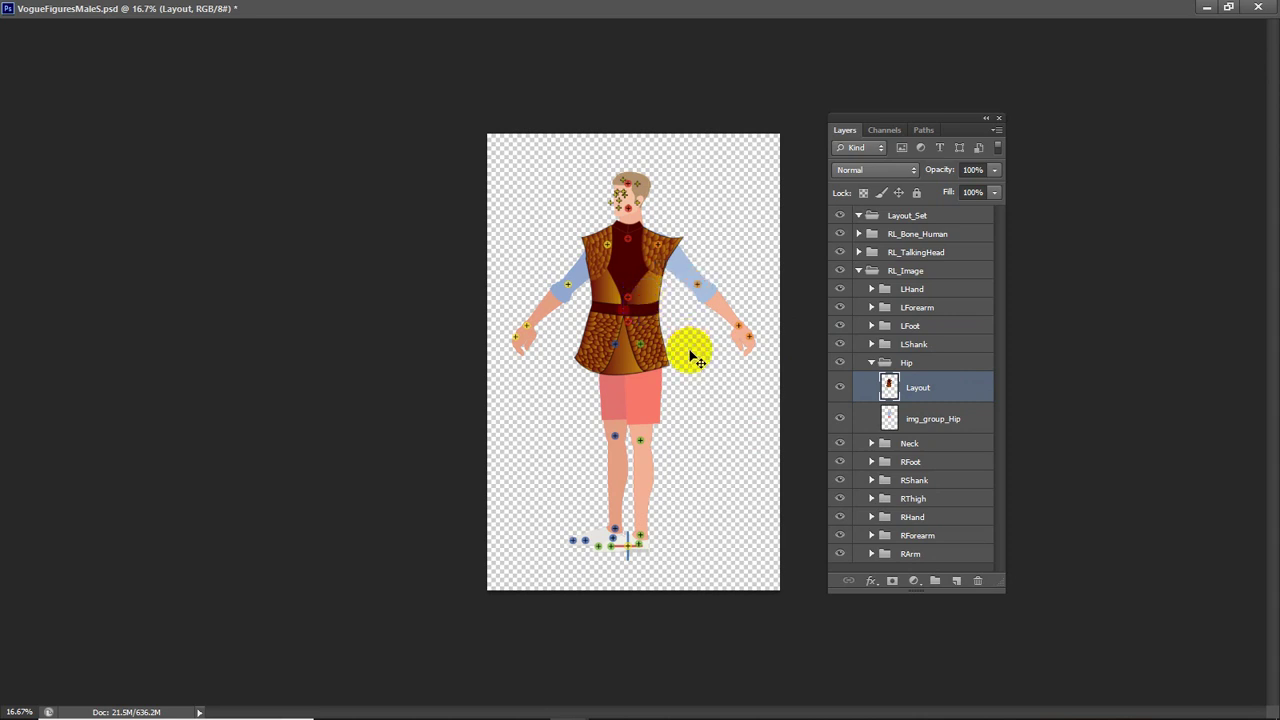
pyautogui.hotkey('ctrl', 'e')
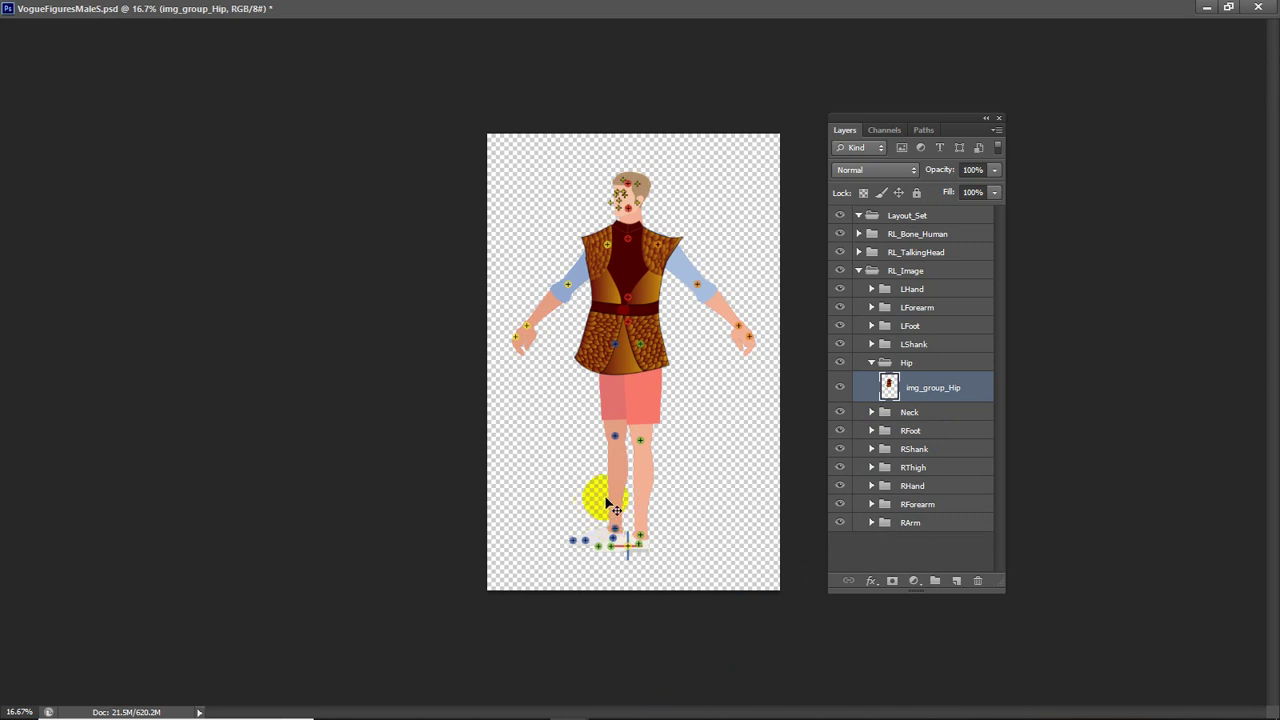
pyautogui.hotkey('ctrl', 's')
# Switch between Photoshop's hip.psd and CrazyTalk Animator to view the updated vest, zooming the stage
pyautogui.click(530, 706)
pyautogui.click(1220, 8)
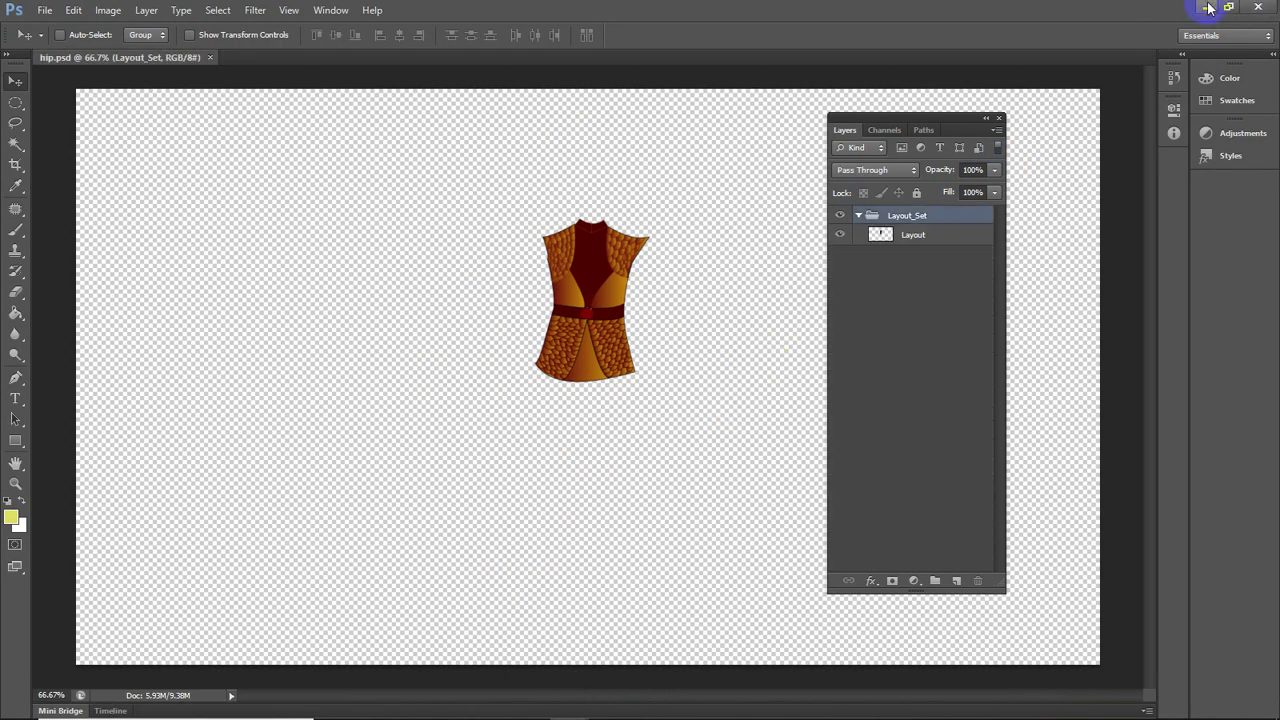
pyautogui.click(1206, 8)
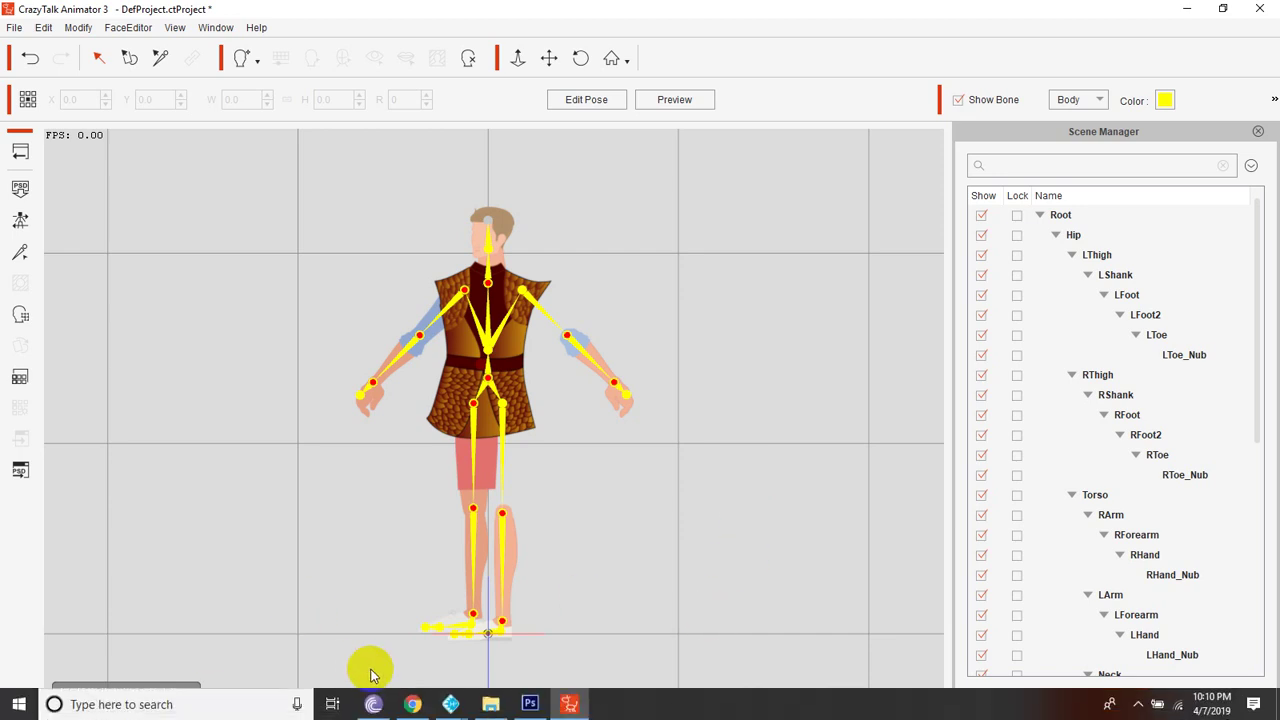
pyautogui.click(530, 704)
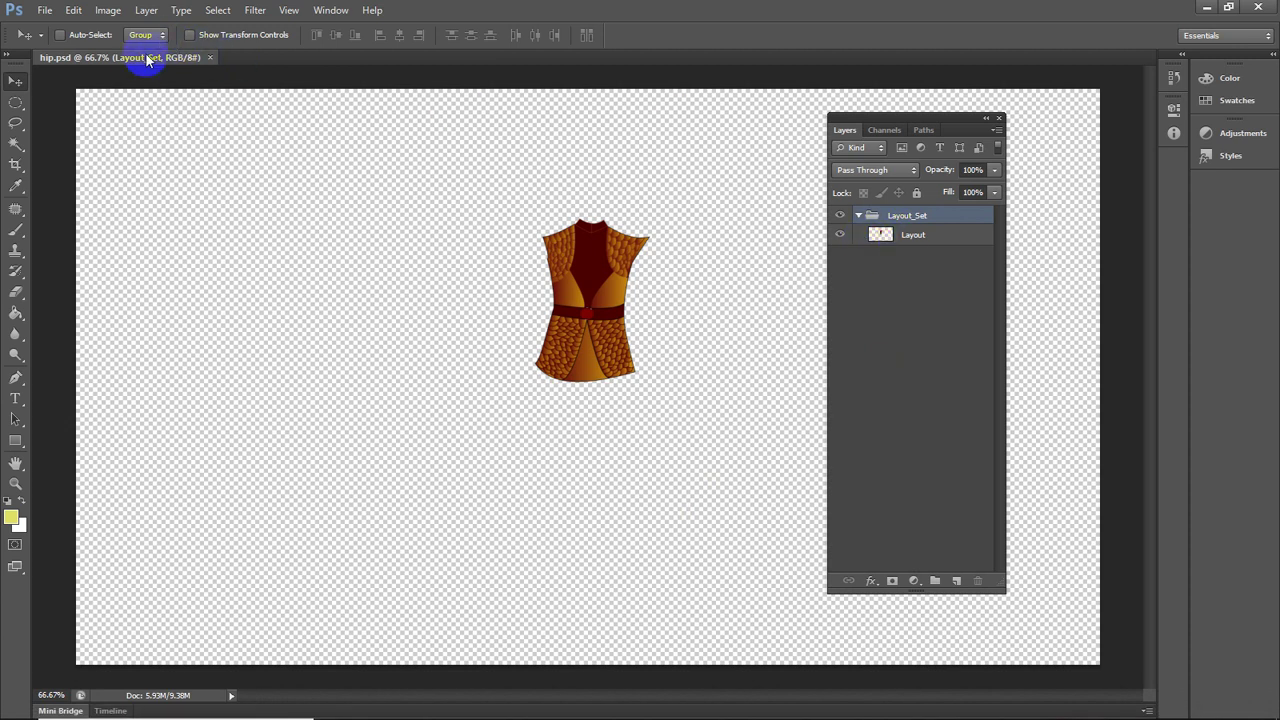
pyautogui.moveTo(569, 704)
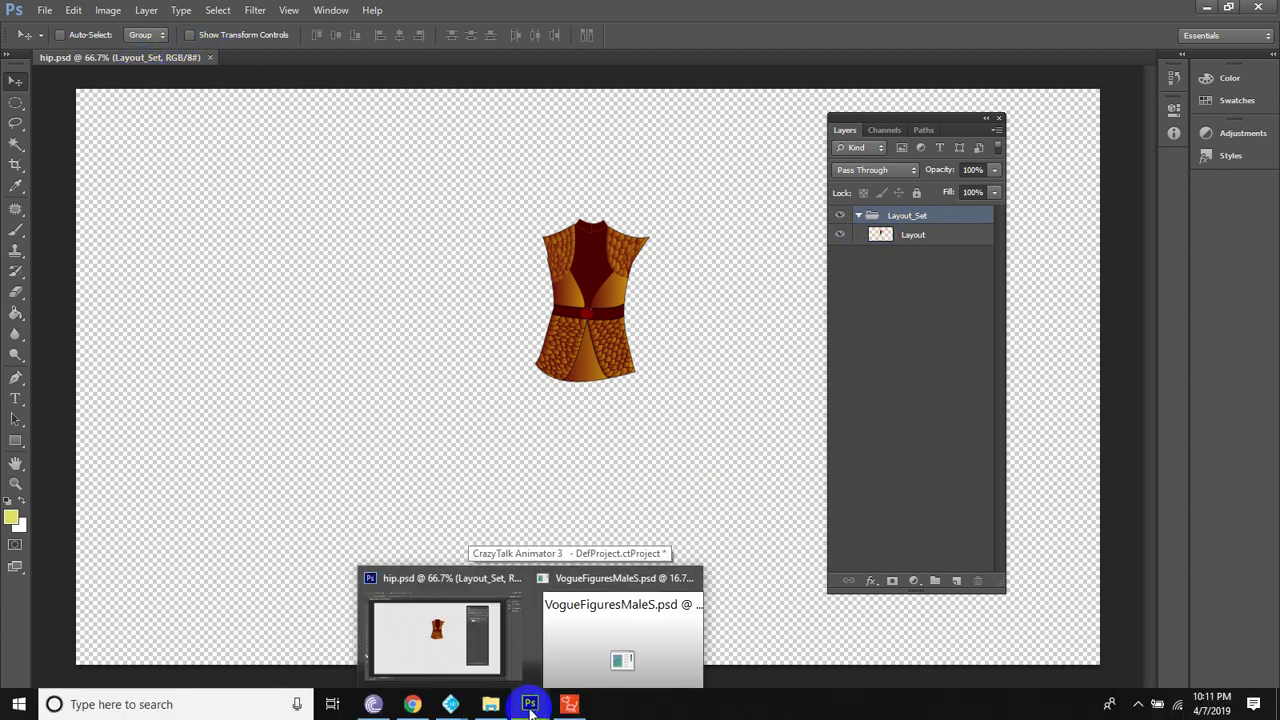
pyautogui.click(583, 710)
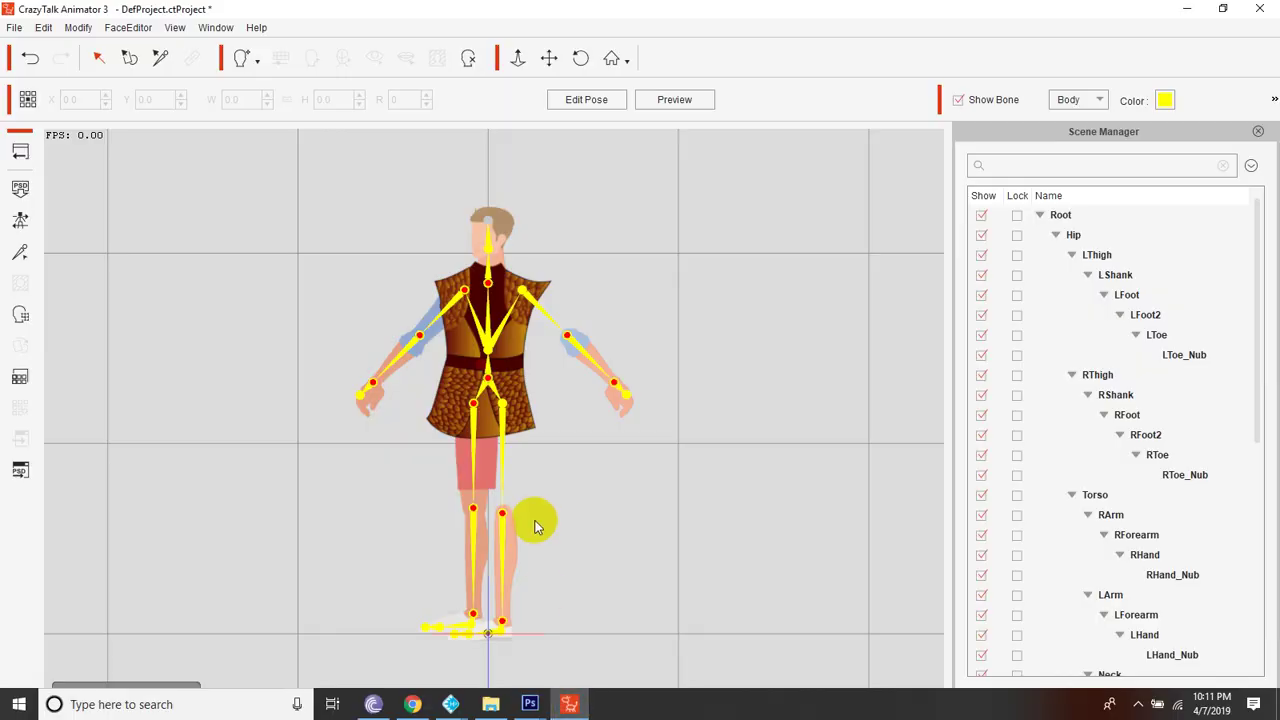
pyautogui.scroll(2, 538, 515)
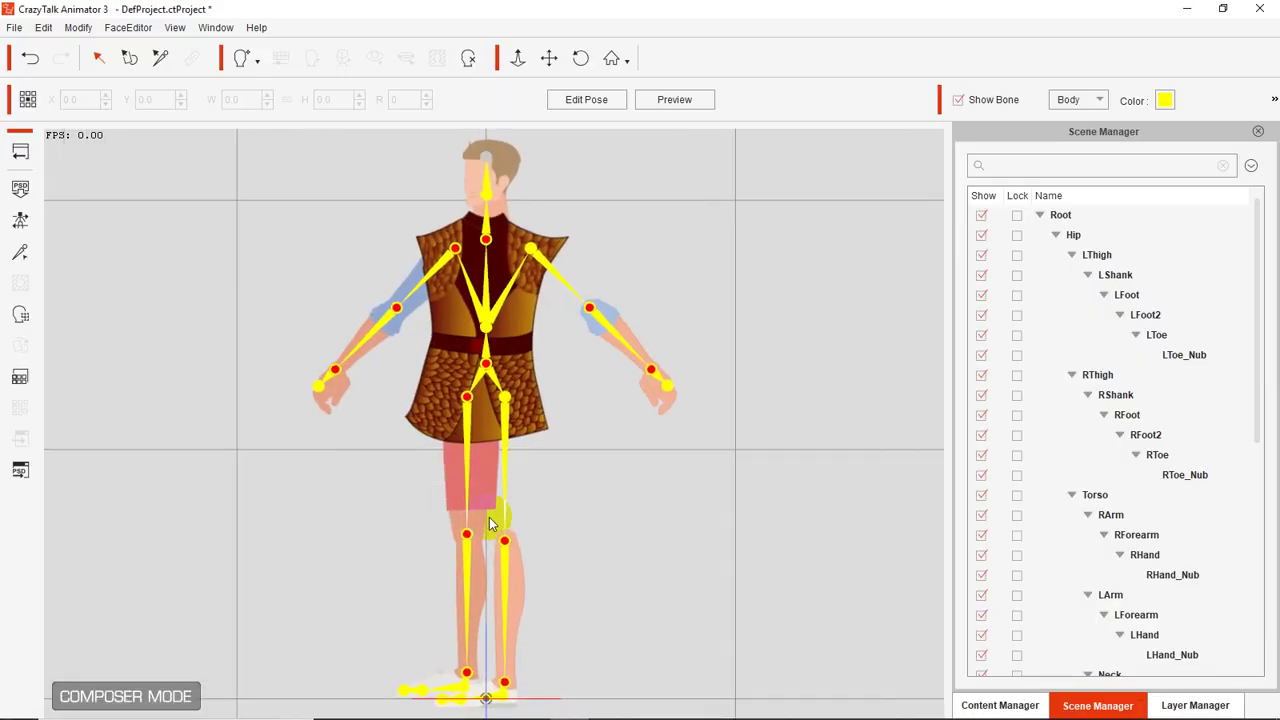
pyautogui.scroll(-1, 528, 492)
pyautogui.scroll(-1, 543, 586)
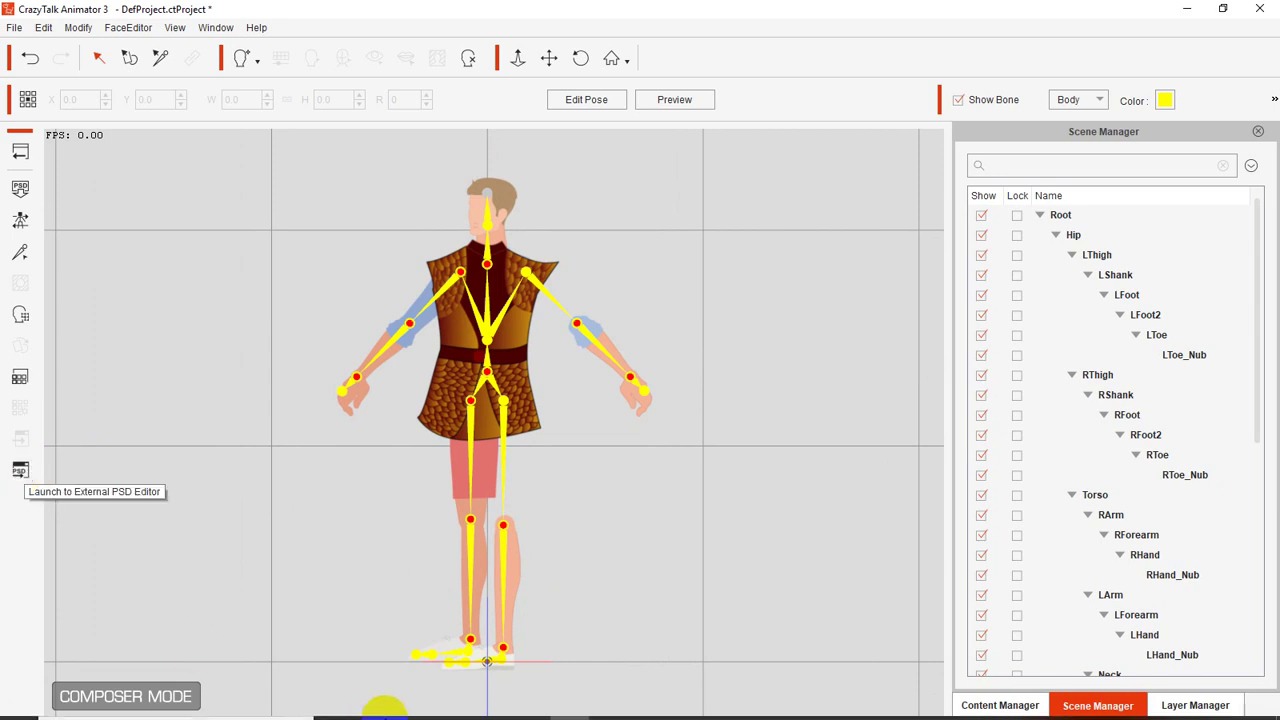
pyautogui.moveTo(530, 704)
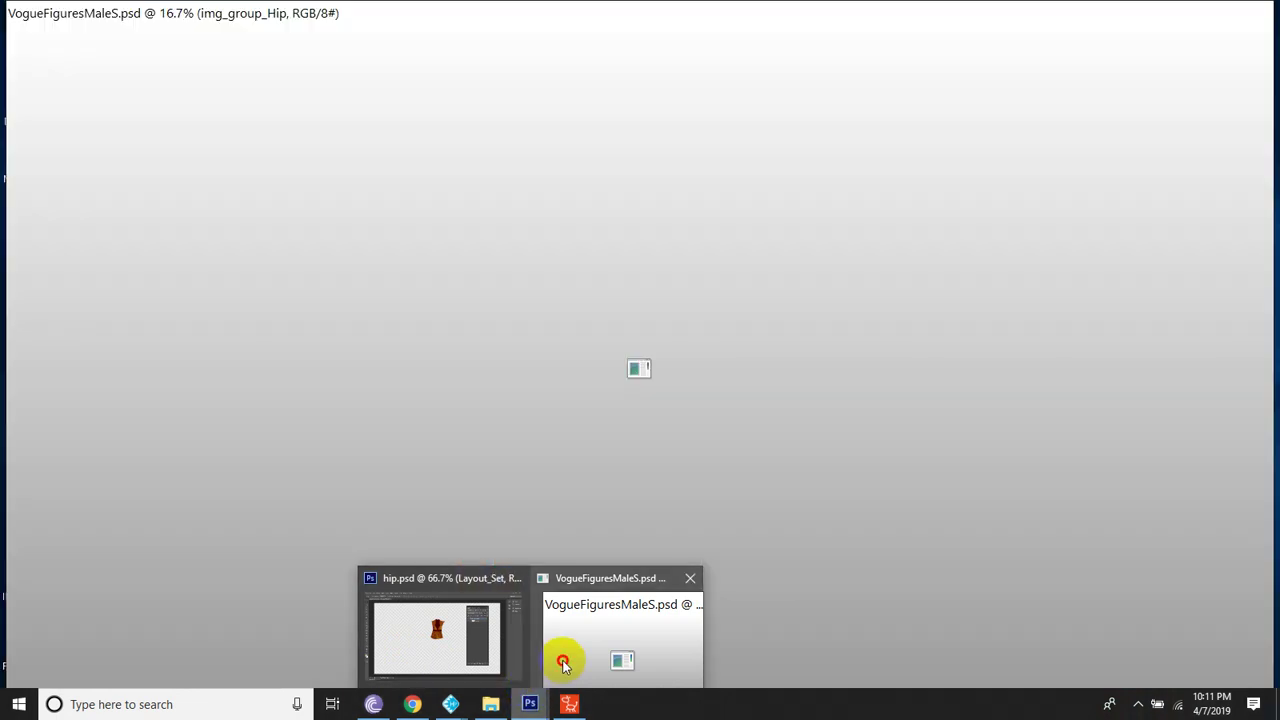
pyautogui.click(565, 666)
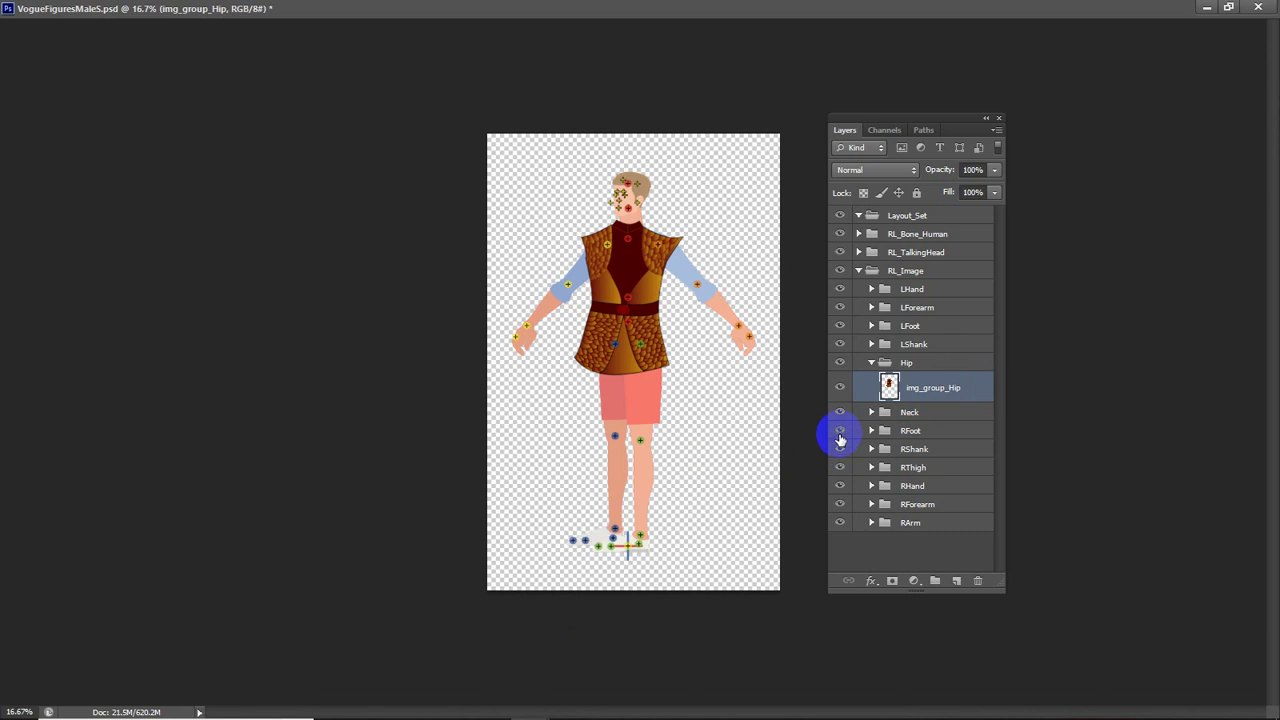
# Toggle RThigh, RHand, LShank, LFoot and LHand visibility to identify each body part
pyautogui.click(840, 468)
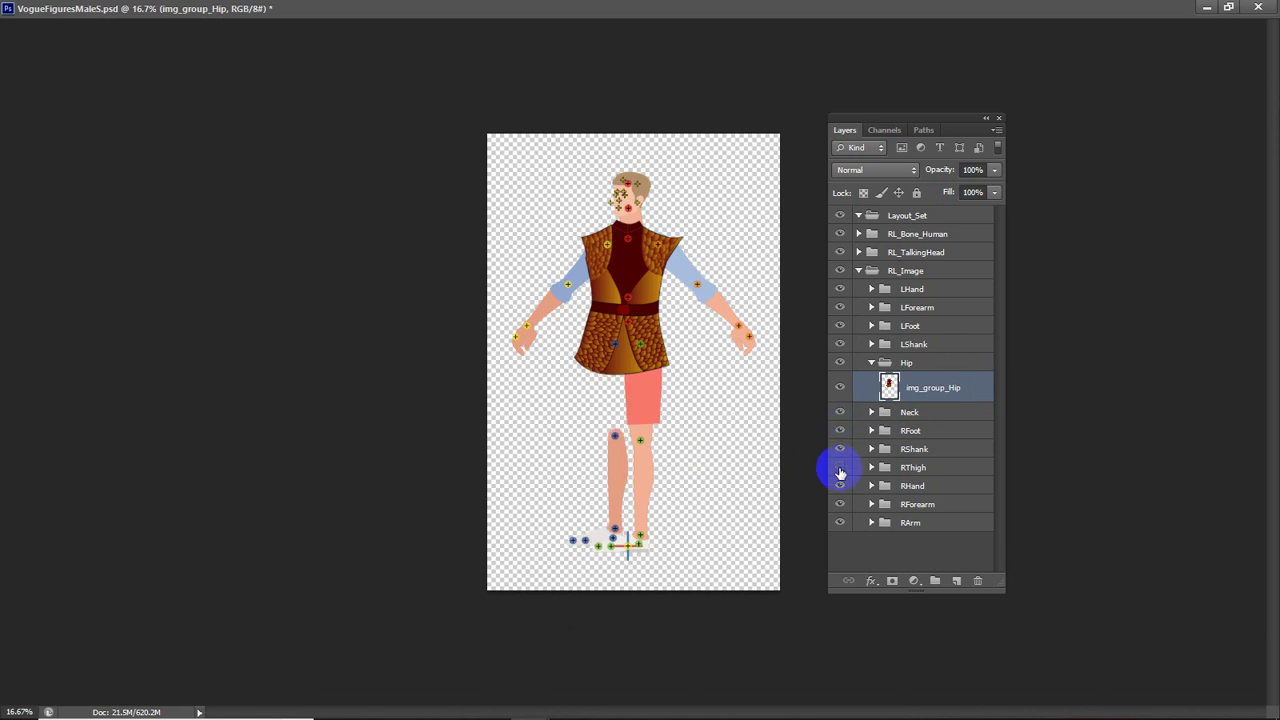
pyautogui.click(840, 470)
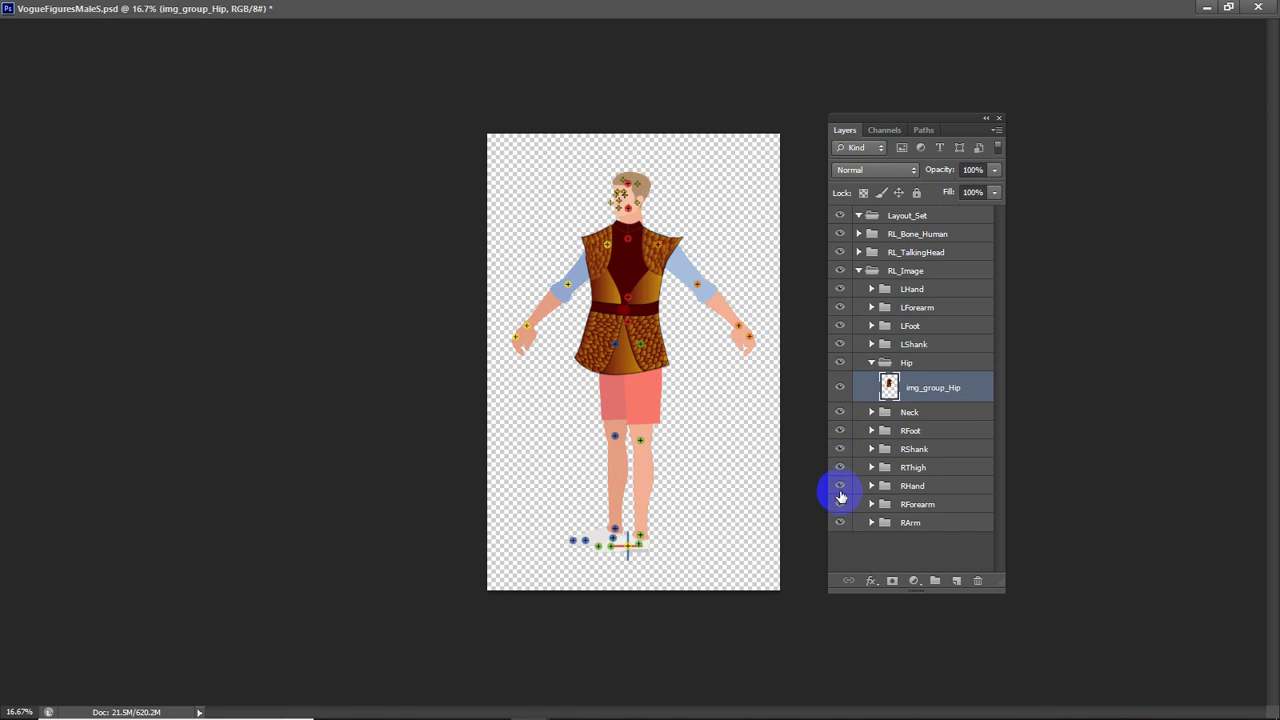
pyautogui.click(840, 488)
pyautogui.click(840, 488)
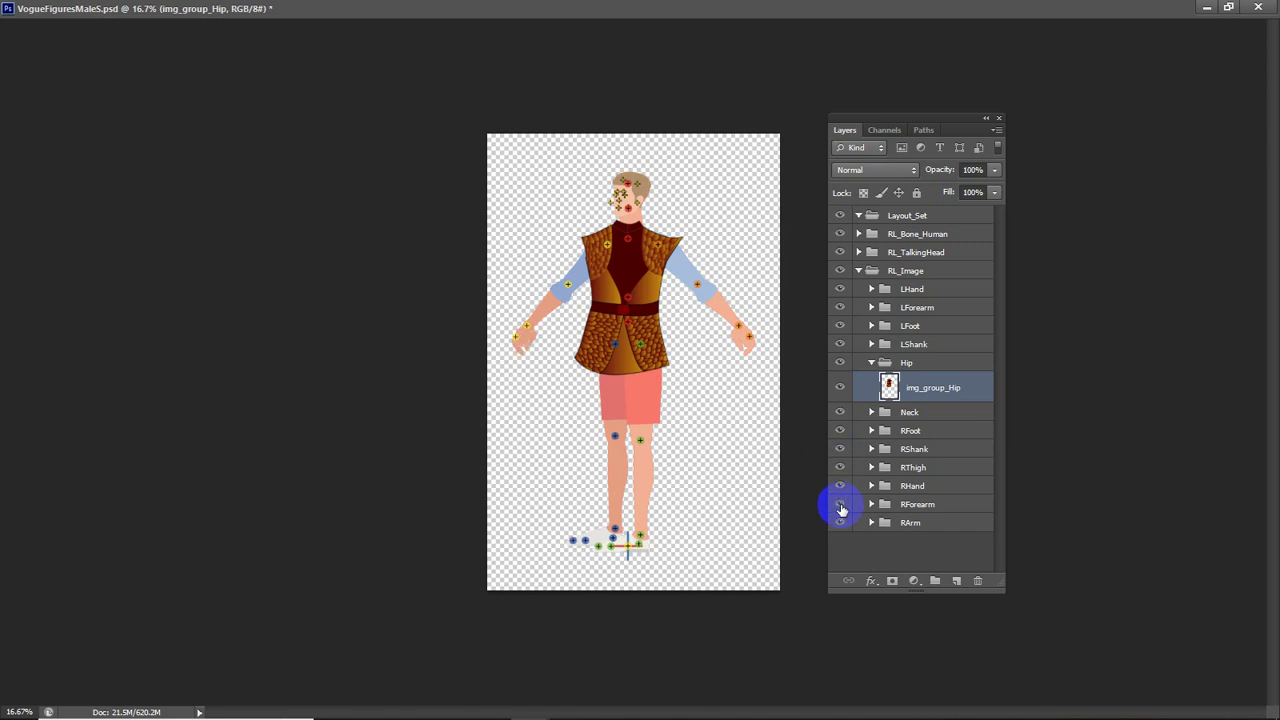
pyautogui.click(842, 346)
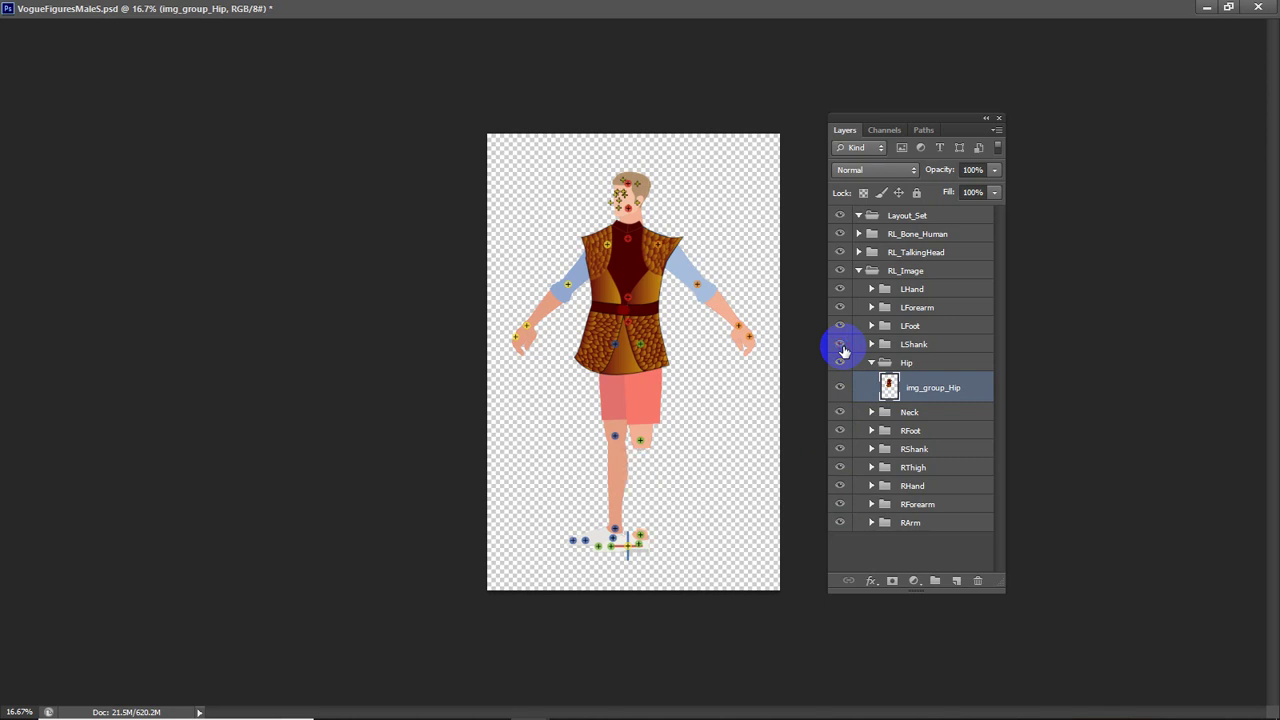
pyautogui.click(842, 346)
pyautogui.click(842, 330)
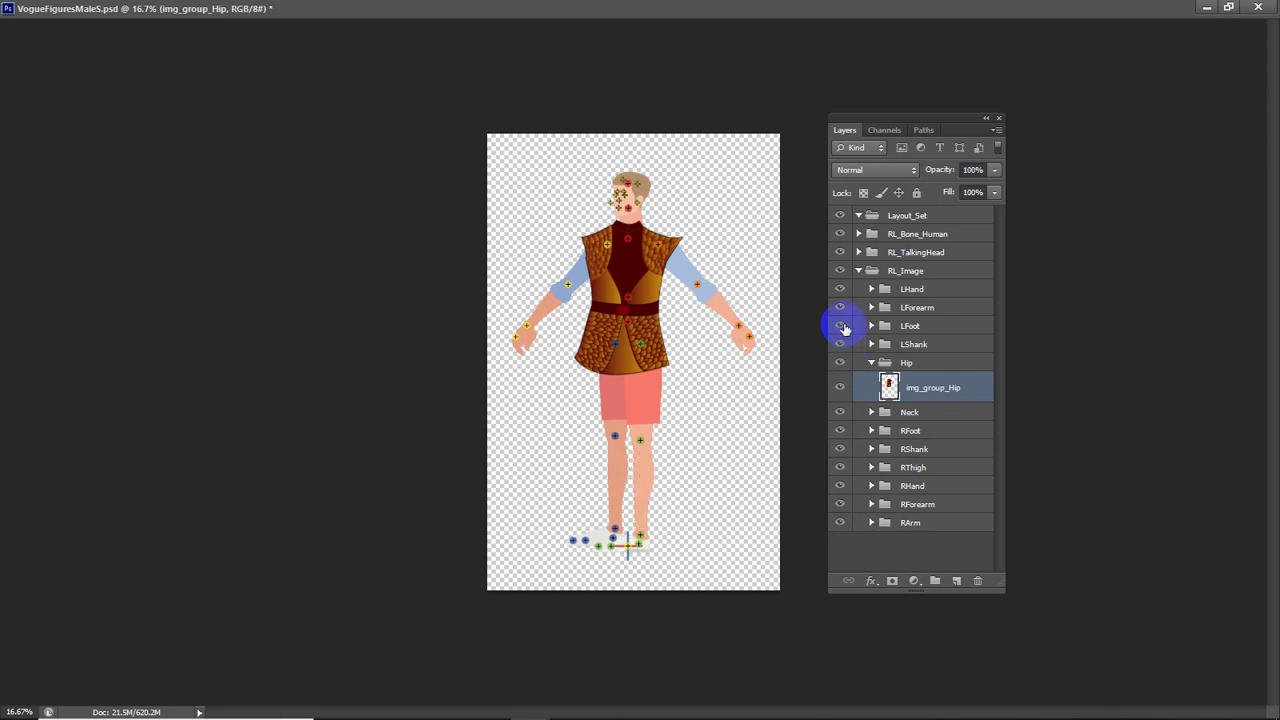
pyautogui.click(842, 290)
pyautogui.click(843, 292)
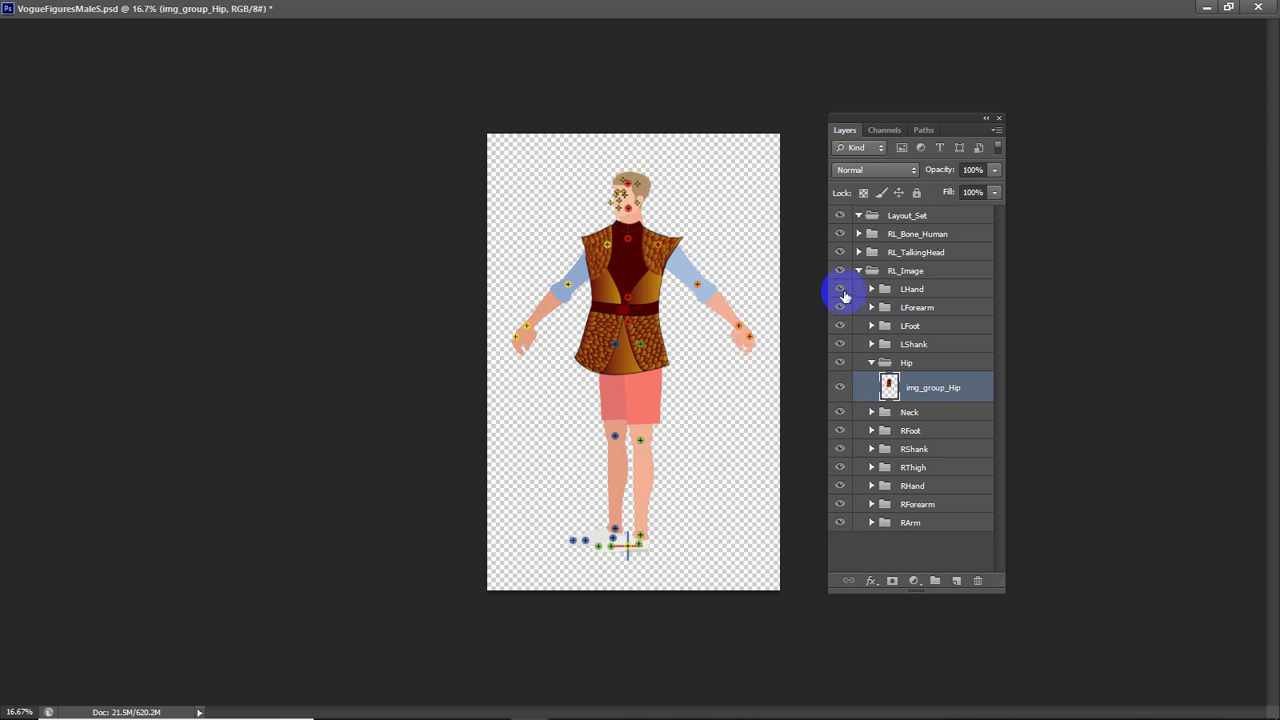
pyautogui.moveTo(889, 387); pyautogui.dragTo(917, 460)
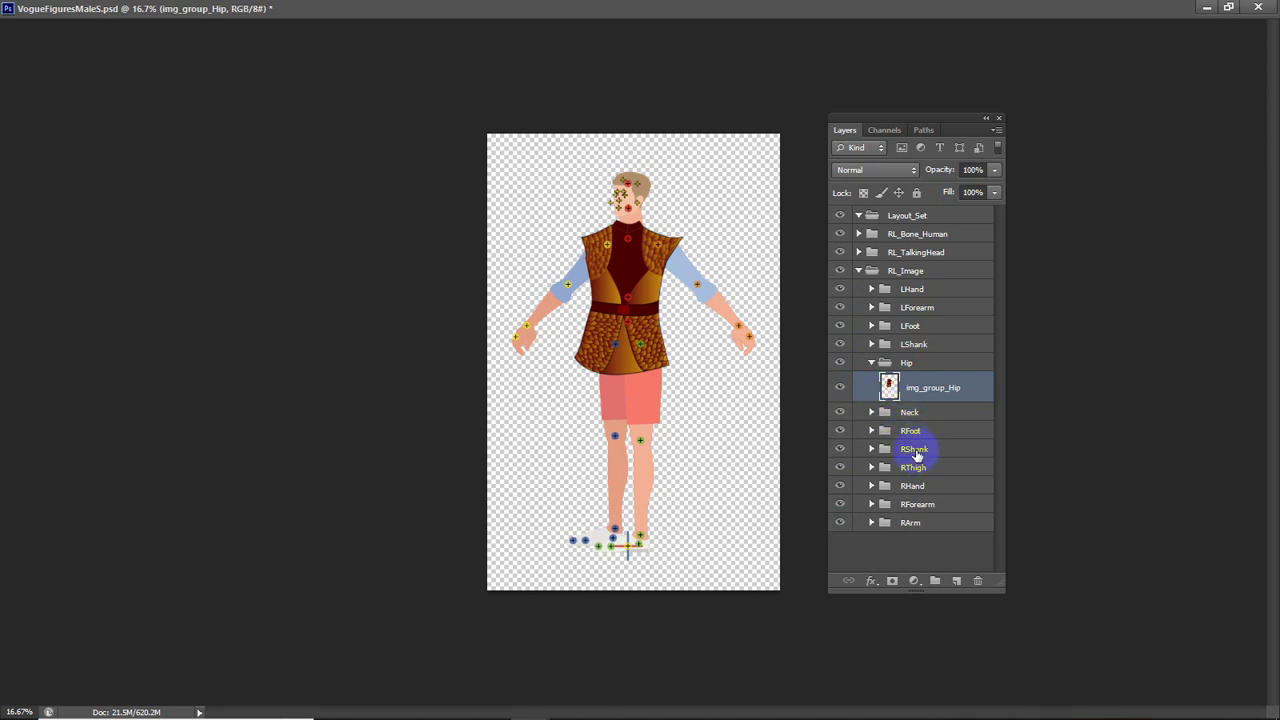
# Check RThigh, RHand and RFoot, then inspect the LThigh group inside Neck
pyautogui.click(840, 468)
pyautogui.click(840, 468)
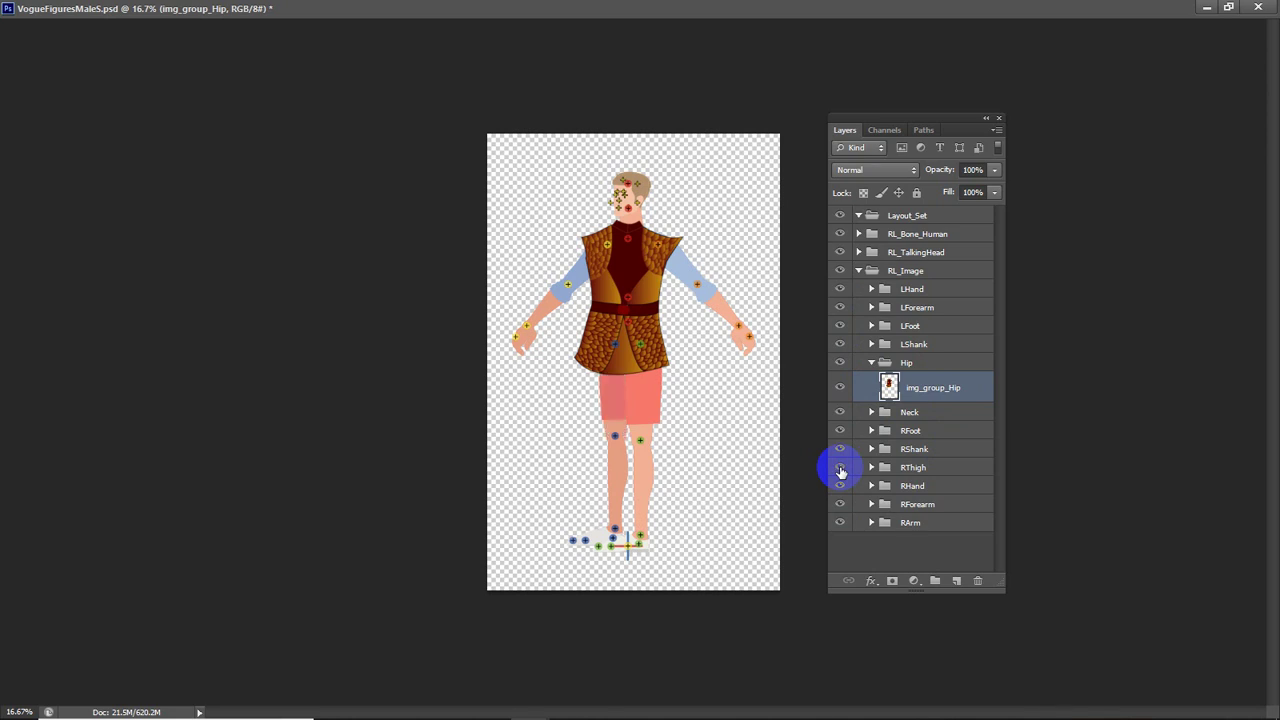
pyautogui.click(841, 486)
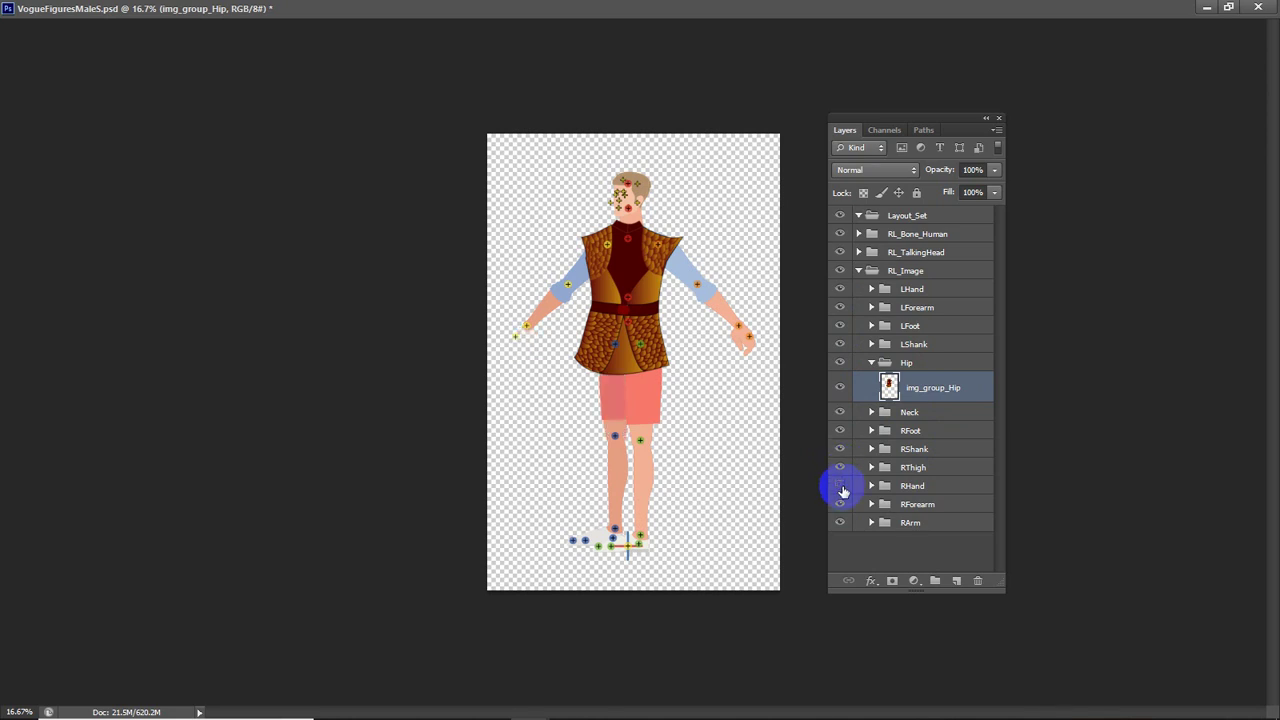
pyautogui.click(841, 486)
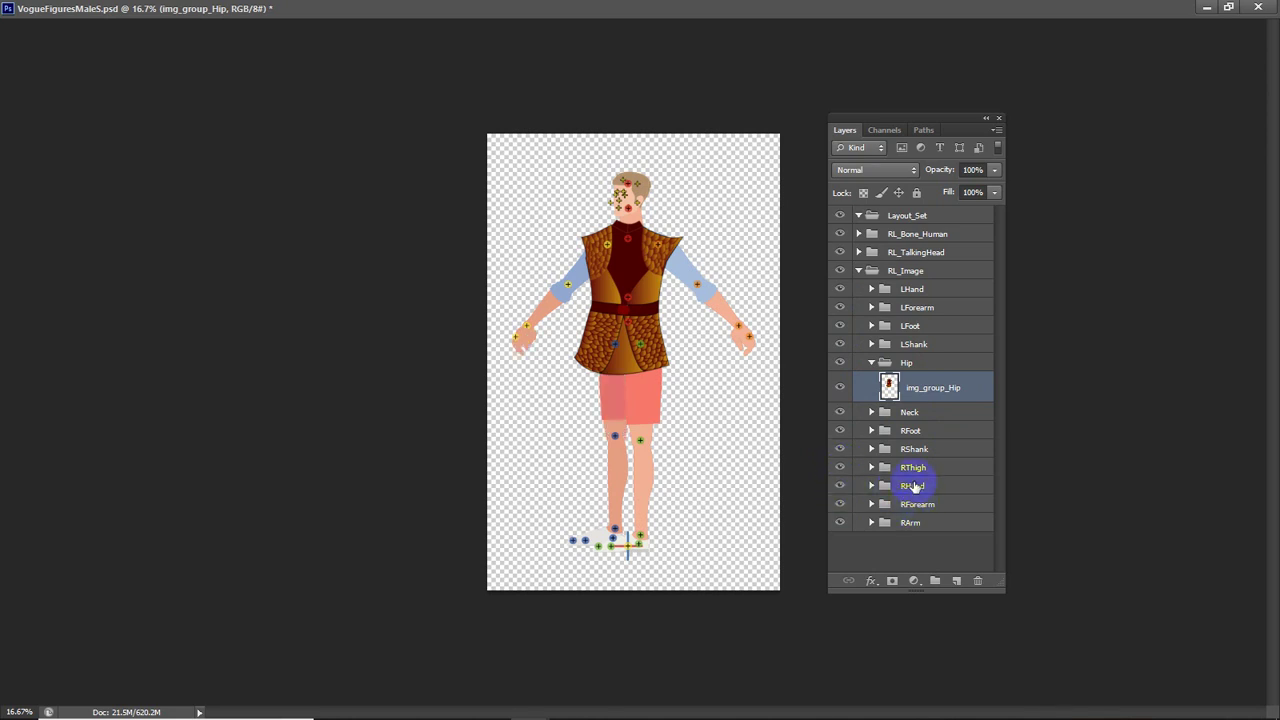
pyautogui.click(841, 434)
pyautogui.click(871, 412)
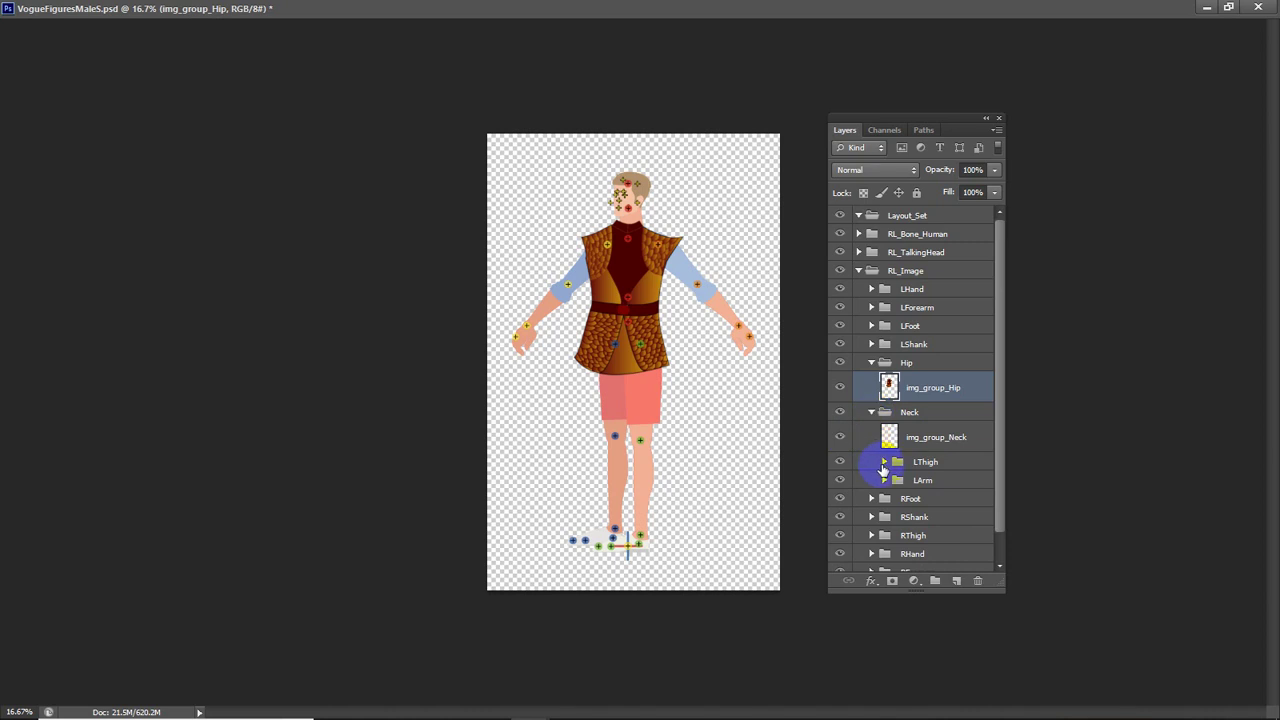
pyautogui.click(884, 462)
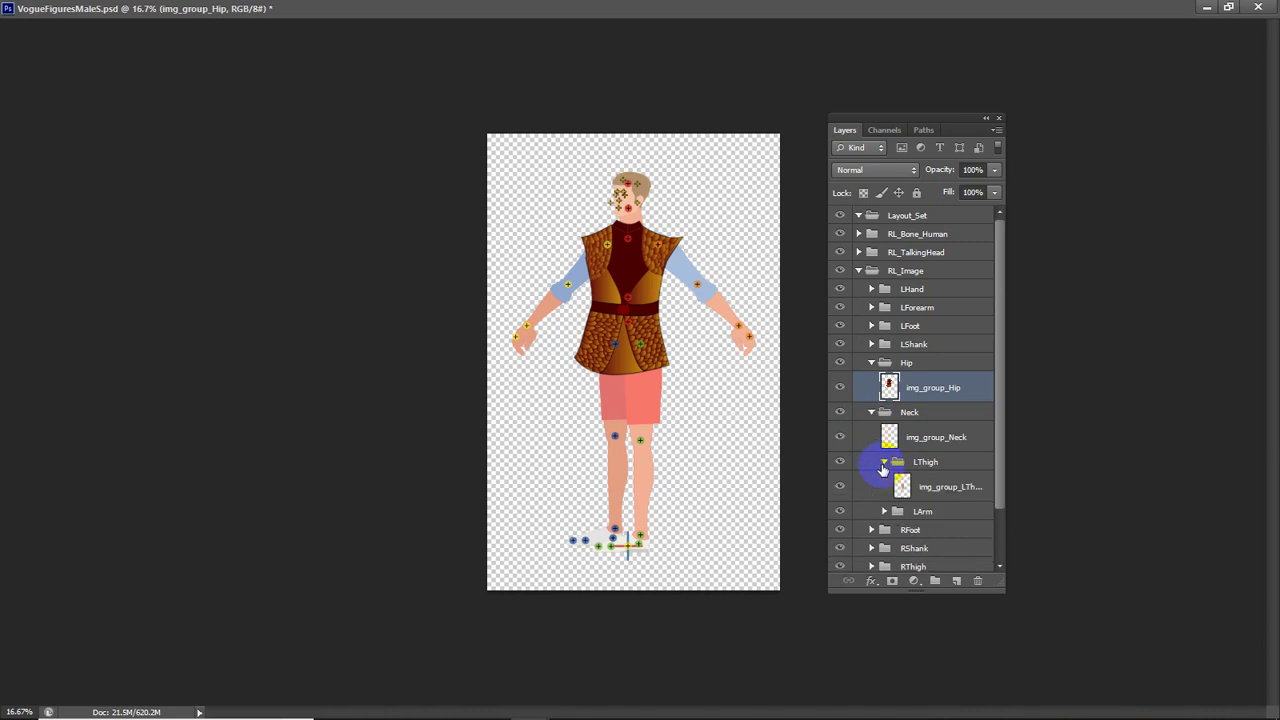
pyautogui.click(839, 488)
pyautogui.click(839, 488)
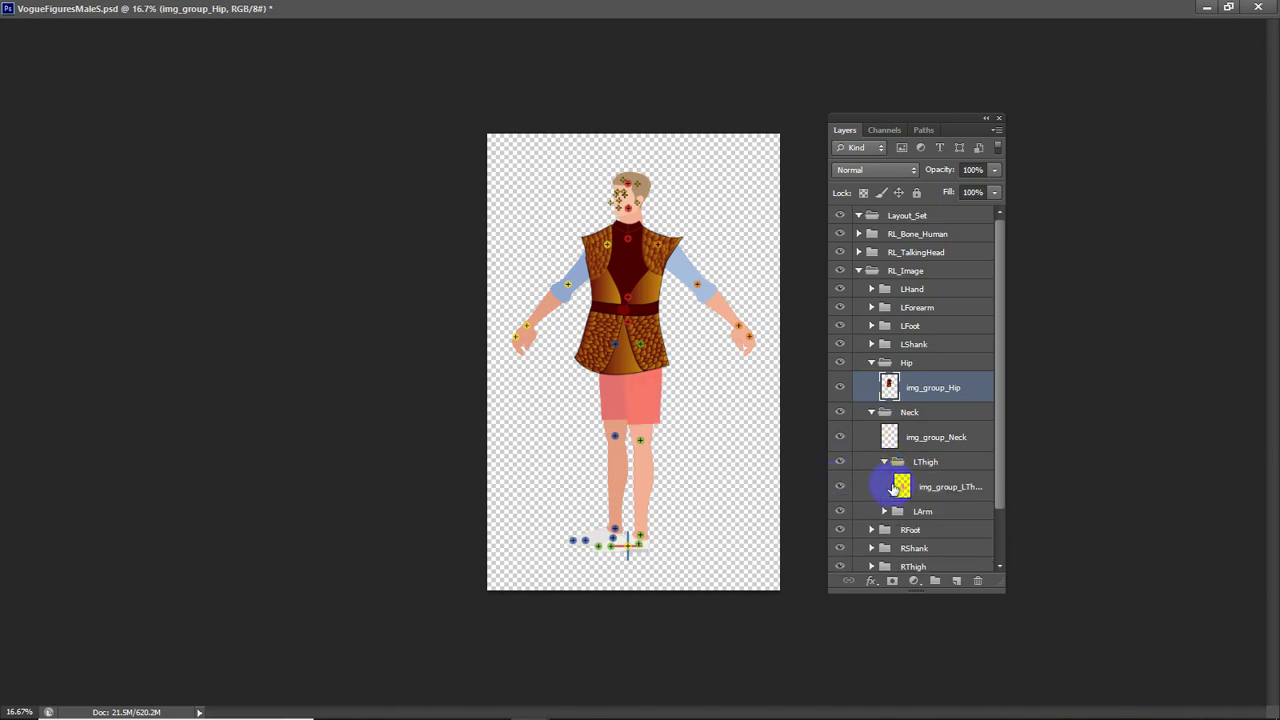
pyautogui.click(884, 463)
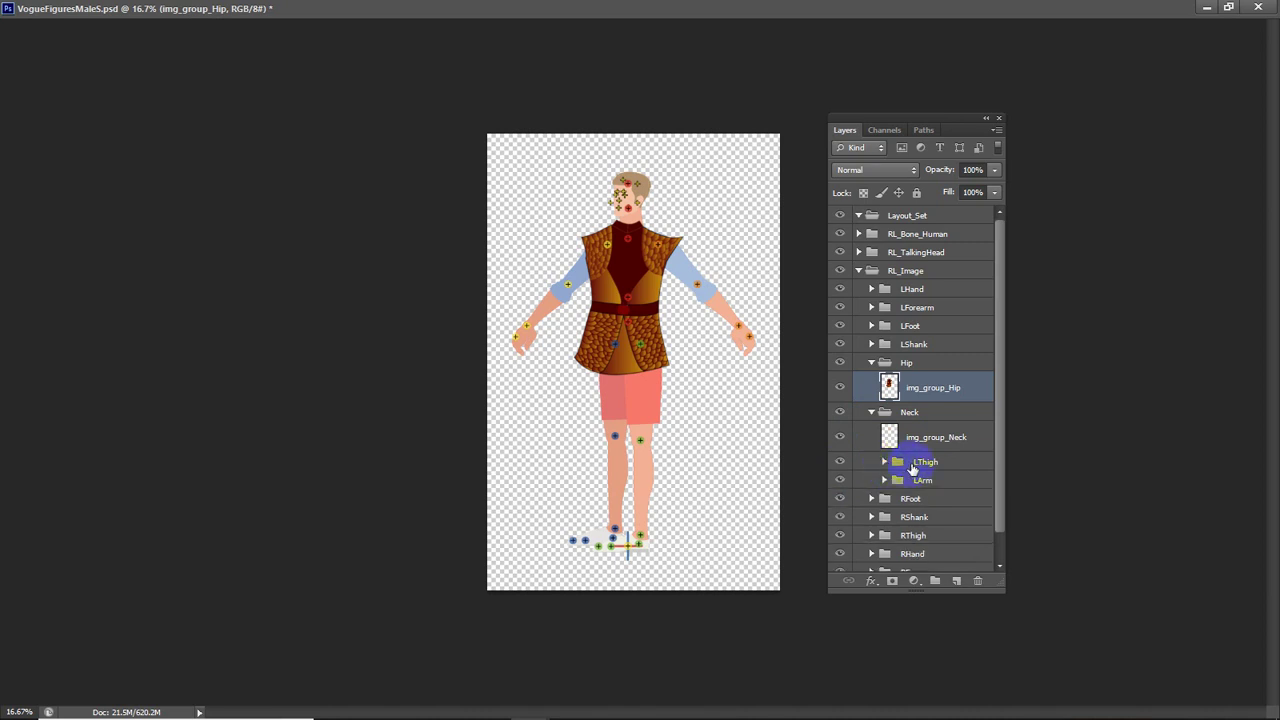
# Move LThigh out of the Neck group to below Hip and save the character file
pyautogui.moveTo(912, 469); pyautogui.dragTo(899, 404)
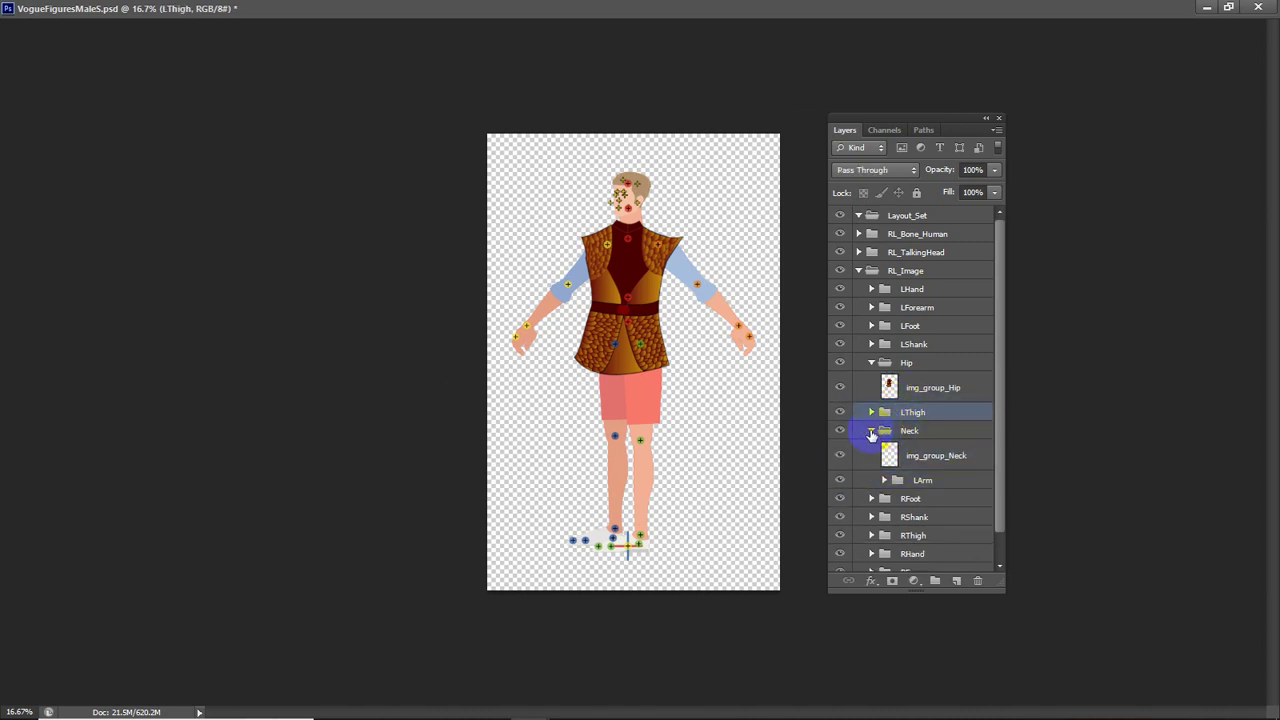
pyautogui.click(871, 432)
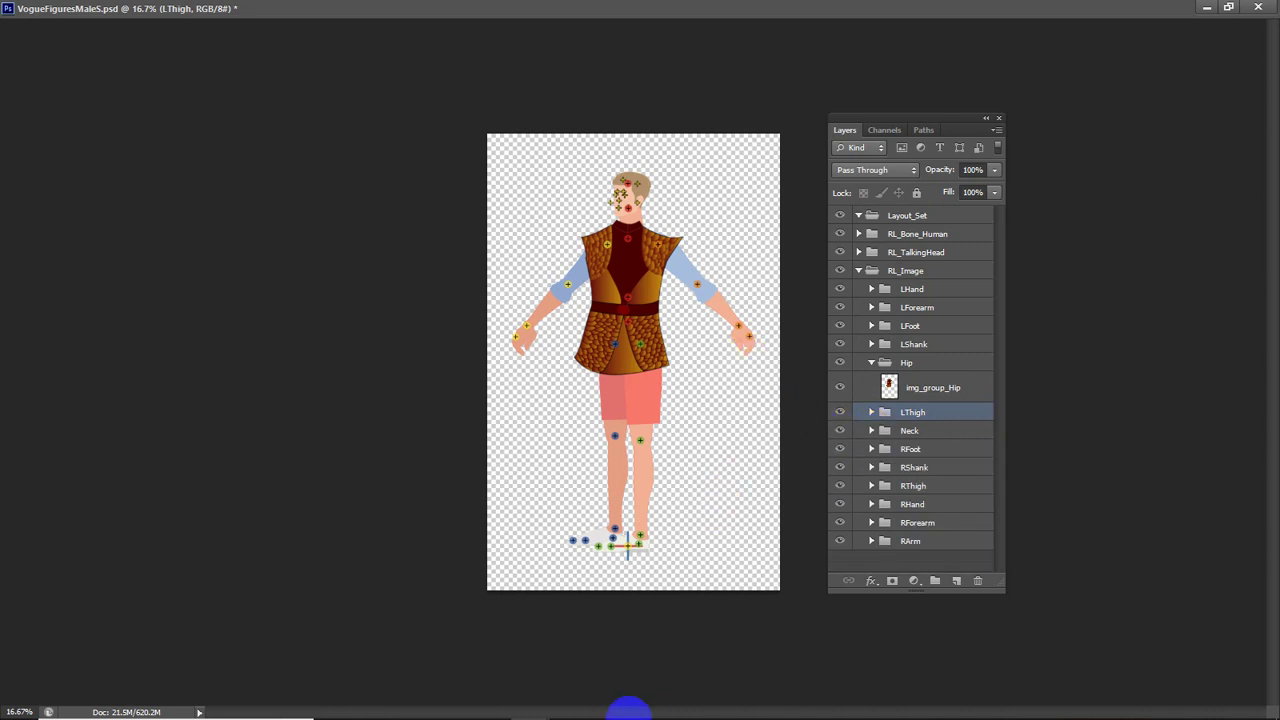
pyautogui.click(569, 710)
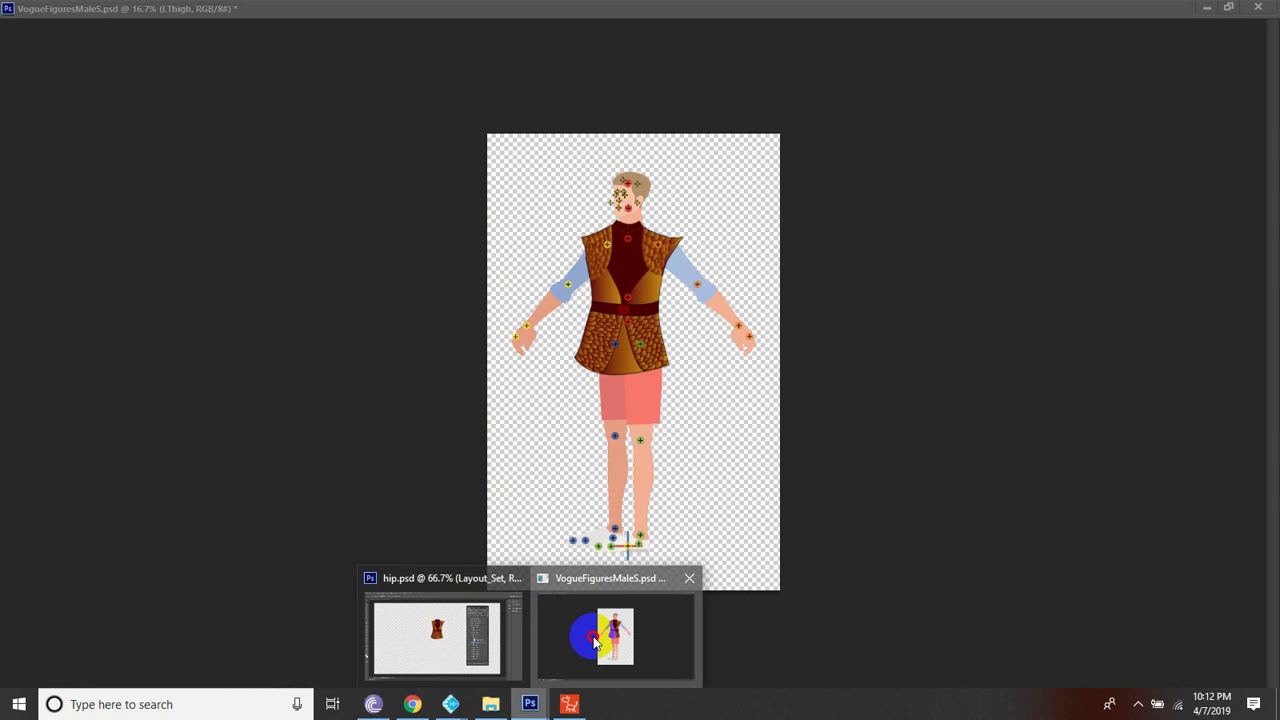
pyautogui.moveTo(530, 704)
pyautogui.click(635, 592)
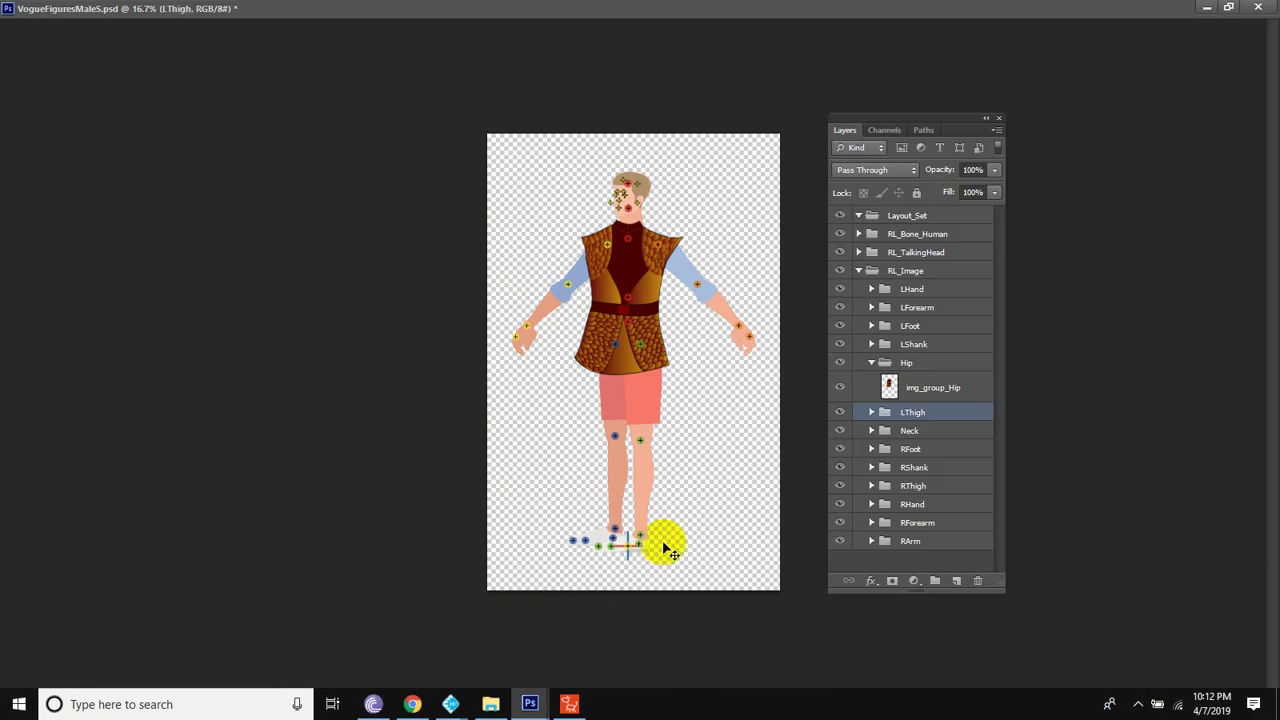
pyautogui.hotkey('ctrl', 's')
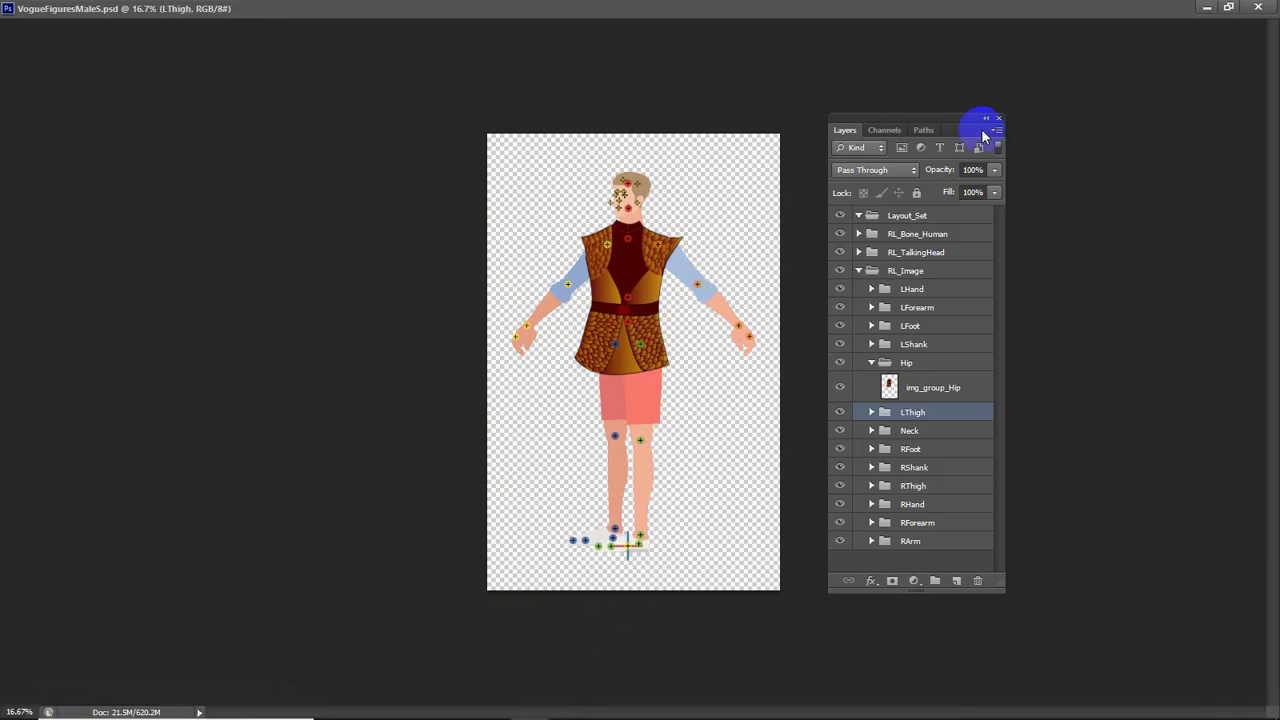
pyautogui.click(1228, 7)
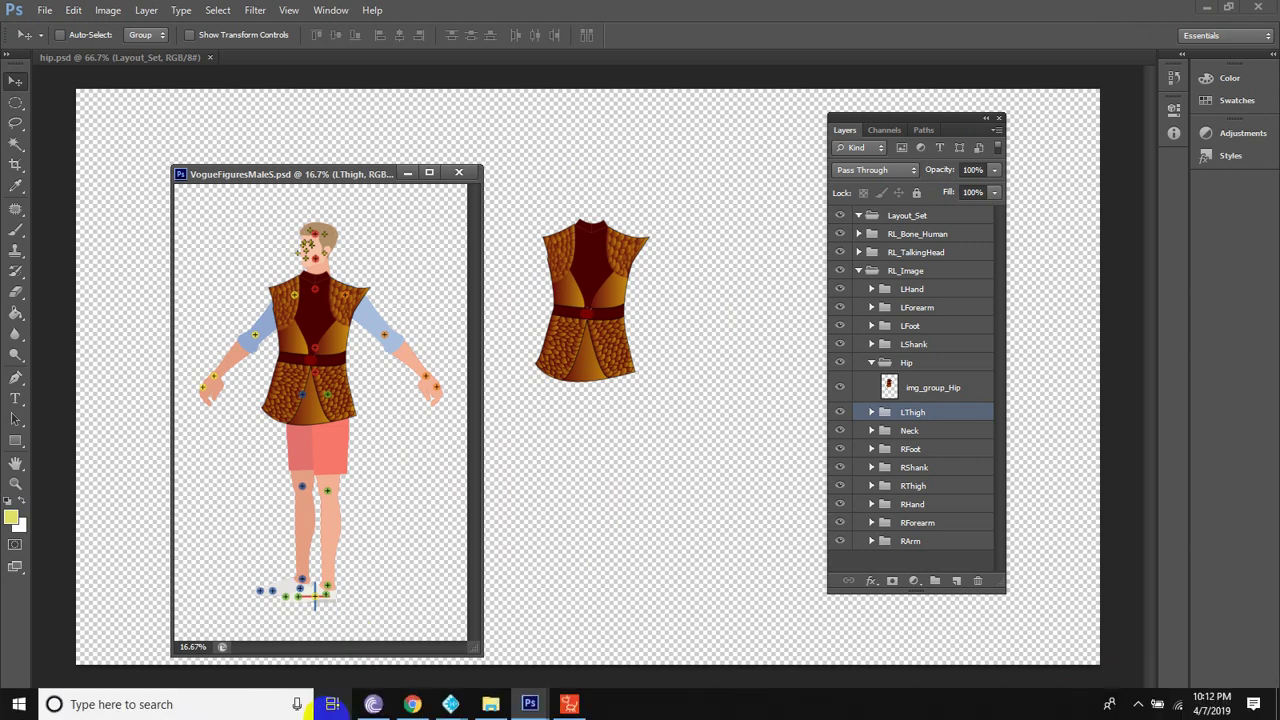
pyautogui.click(568, 704)
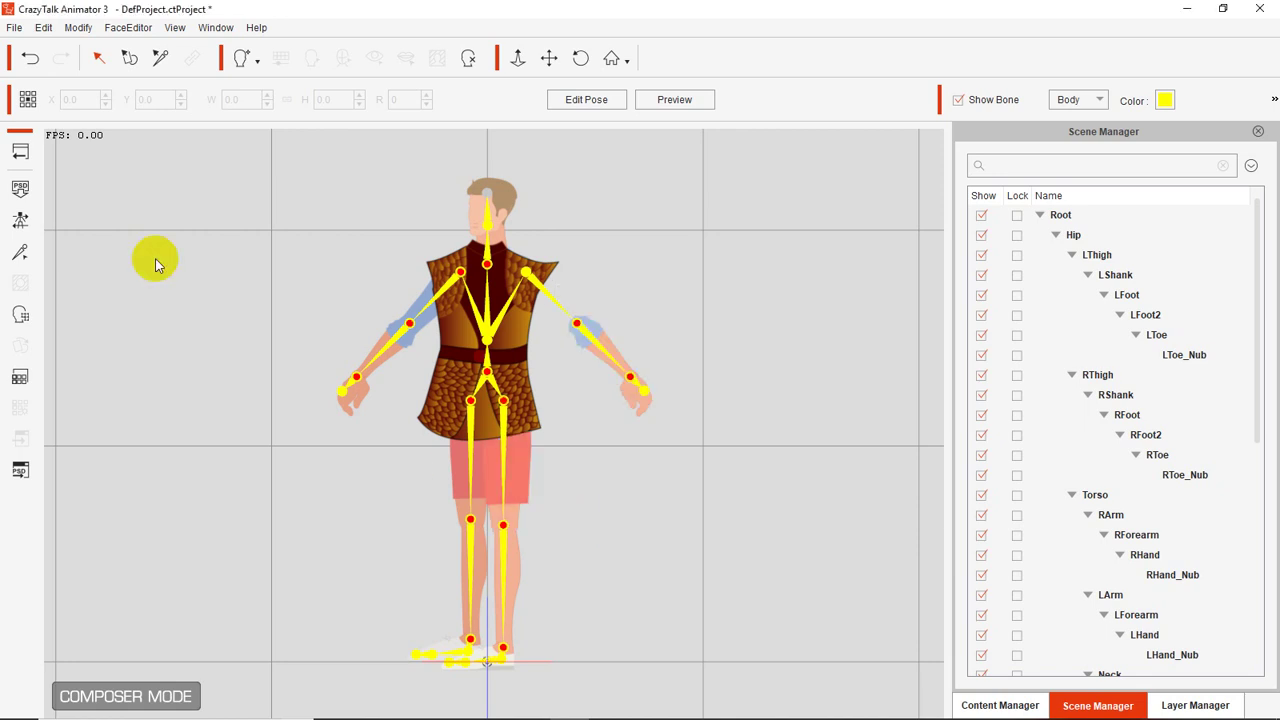
# Leave composer mode with Back to Stage to show the vest-wearing G3 Actor
pyautogui.click(22, 152)
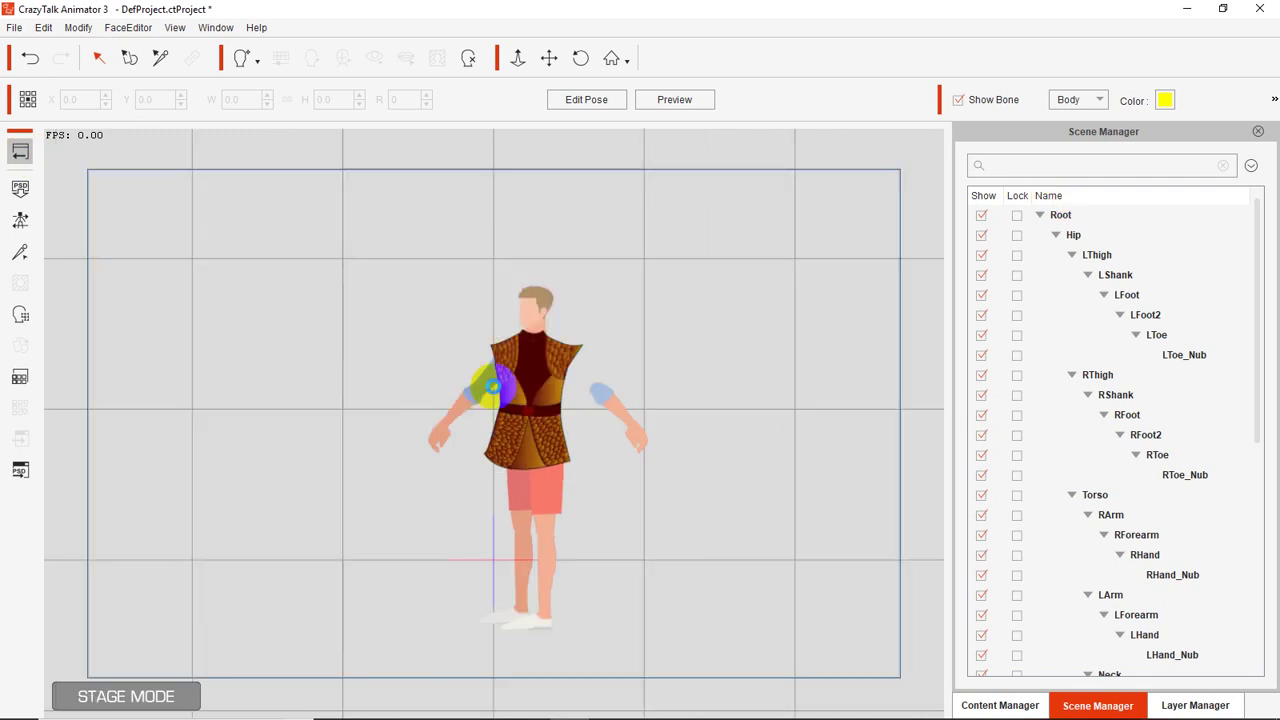
pyautogui.moveTo(530, 704)
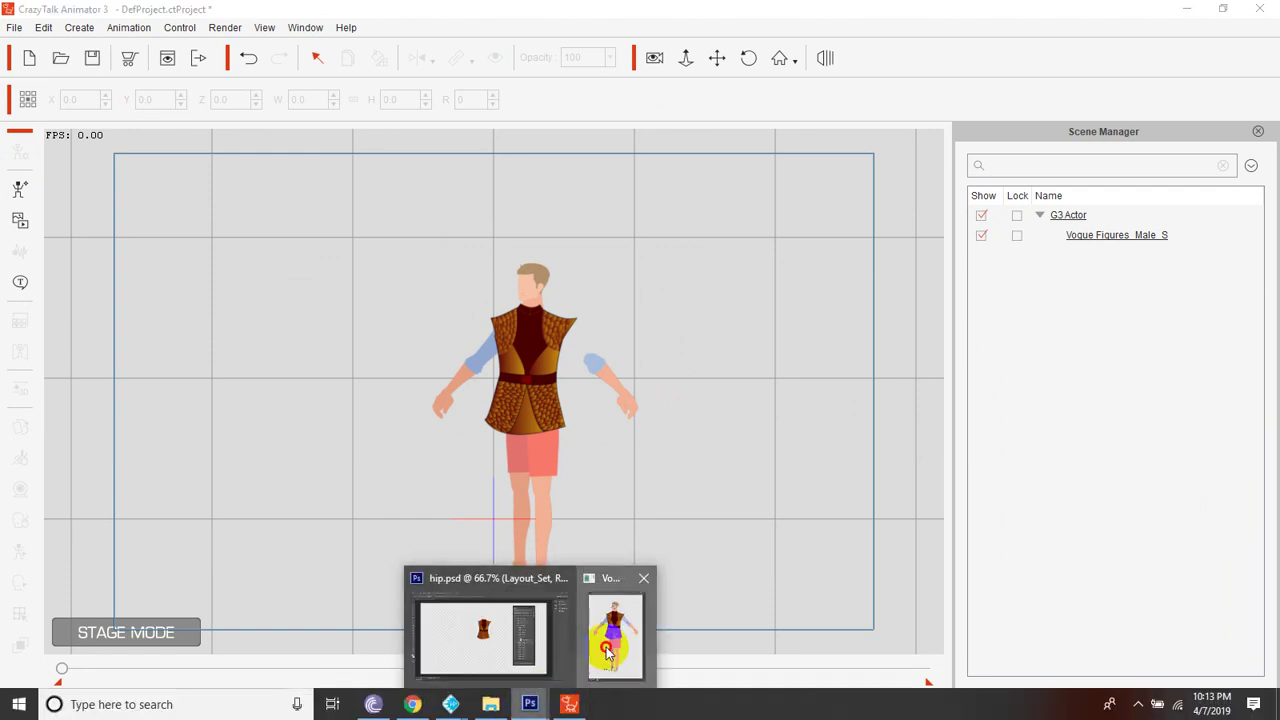
# Drag the LArm group out of Neck to sit below Hip, above LThigh
pyautogui.click(615, 635)
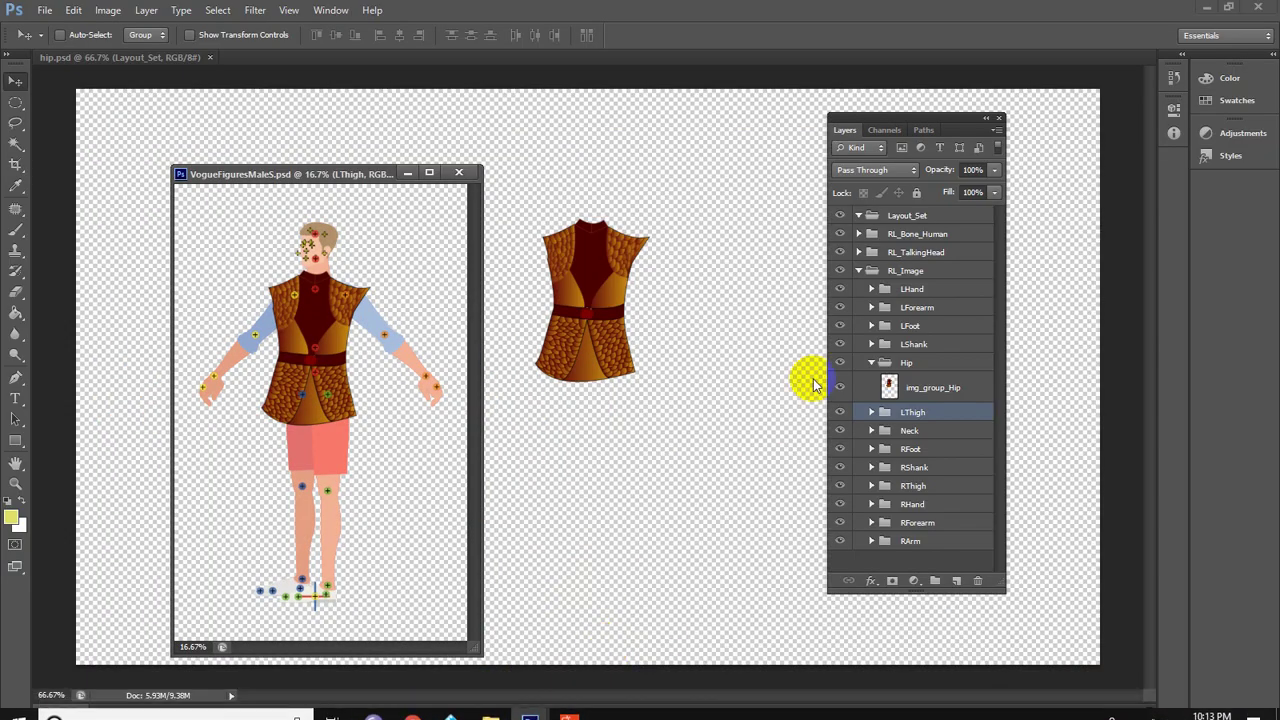
pyautogui.click(871, 431)
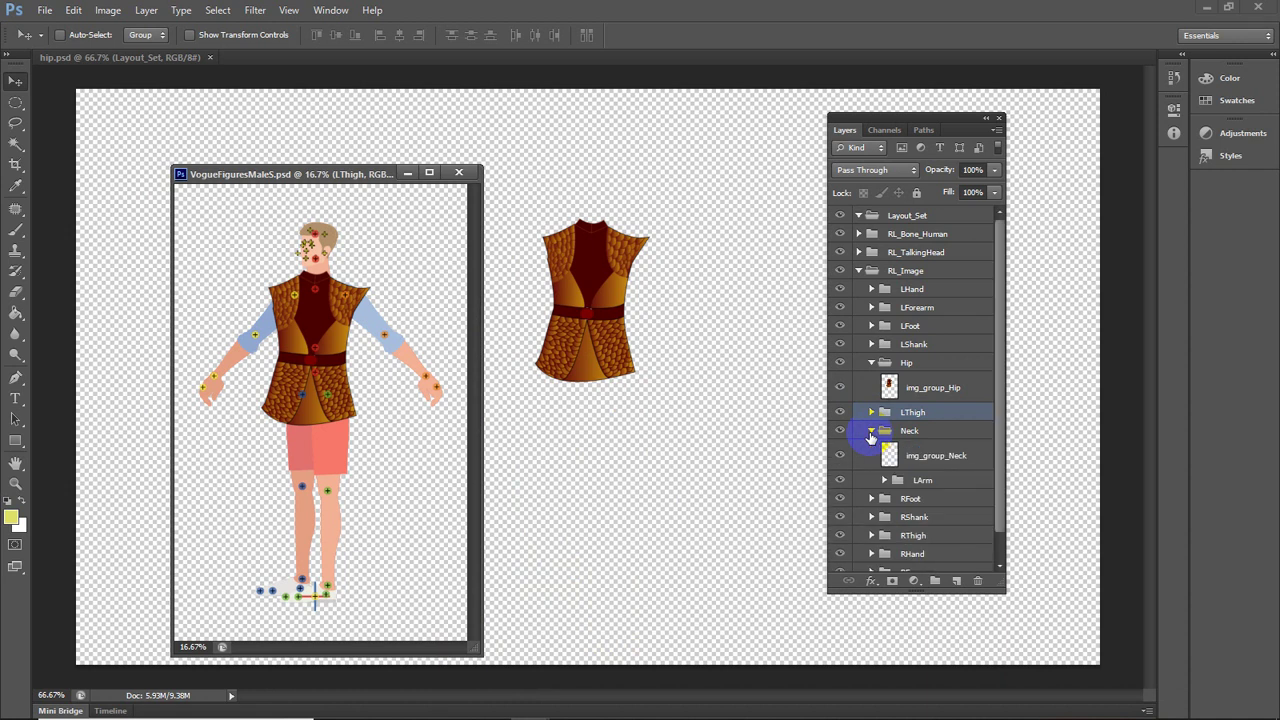
pyautogui.click(913, 483)
pyautogui.moveTo(910, 483); pyautogui.dragTo(891, 407)
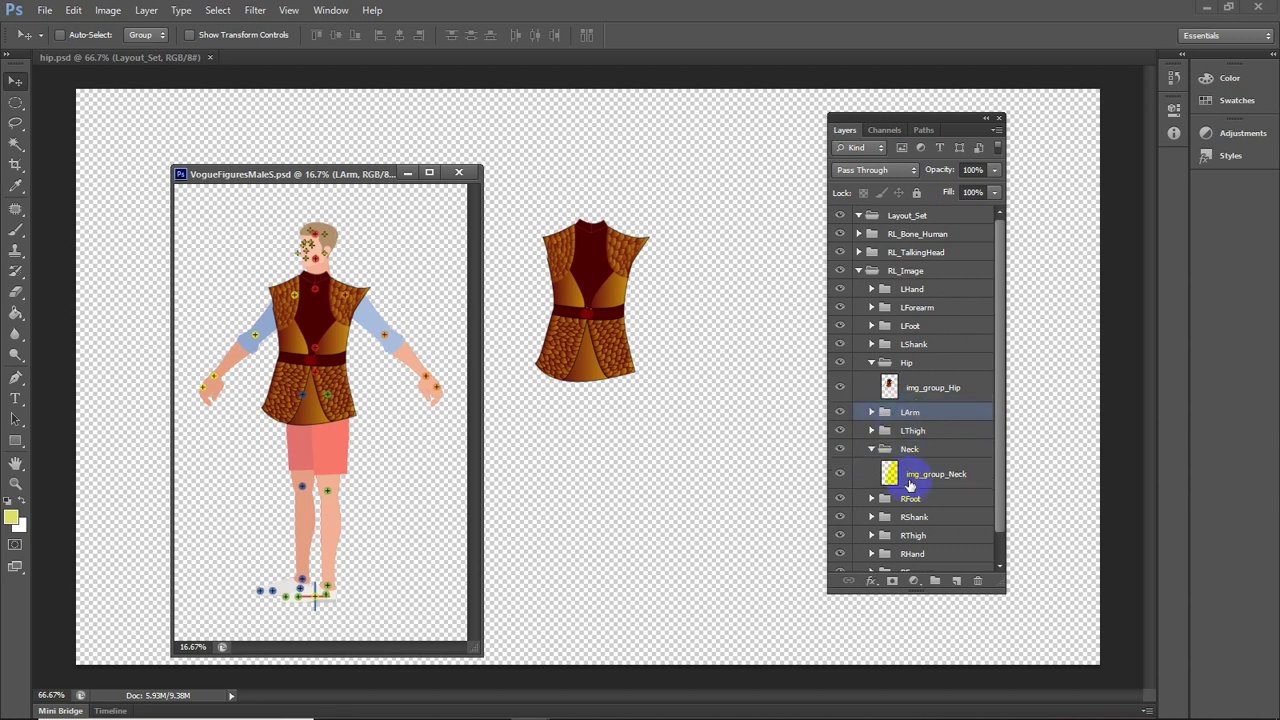
pyautogui.click(871, 449)
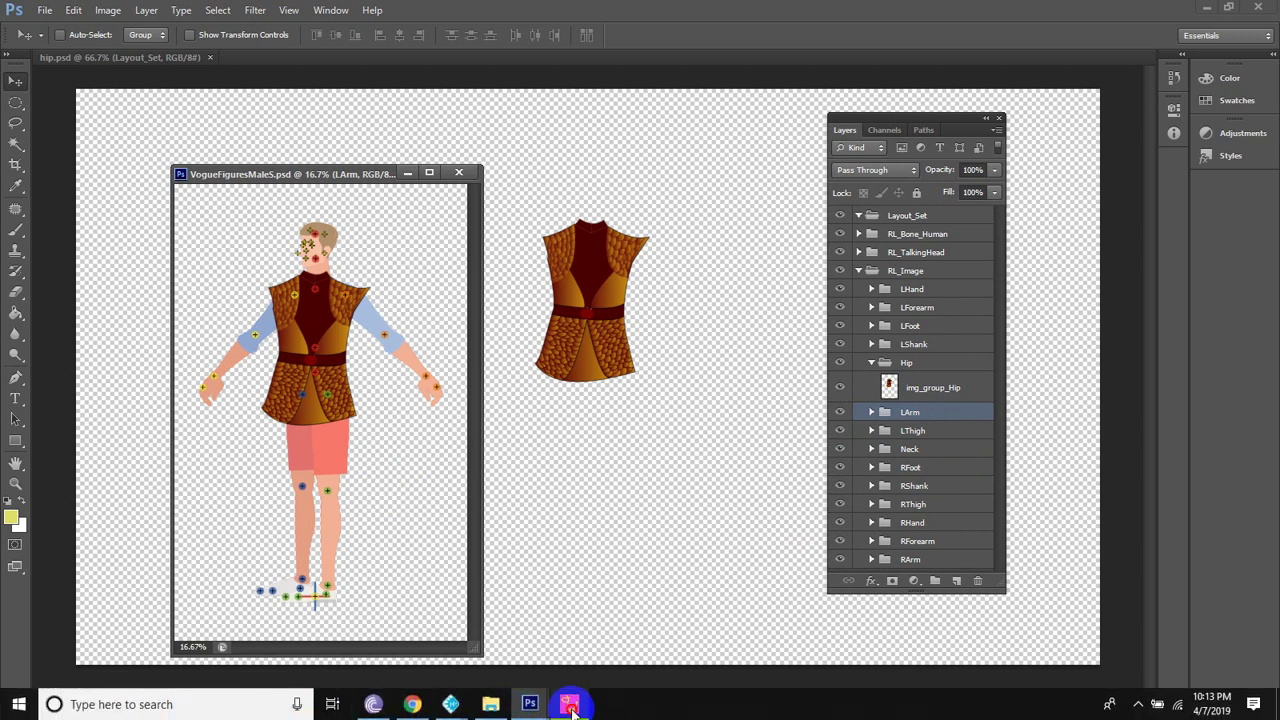
pyautogui.click(570, 704)
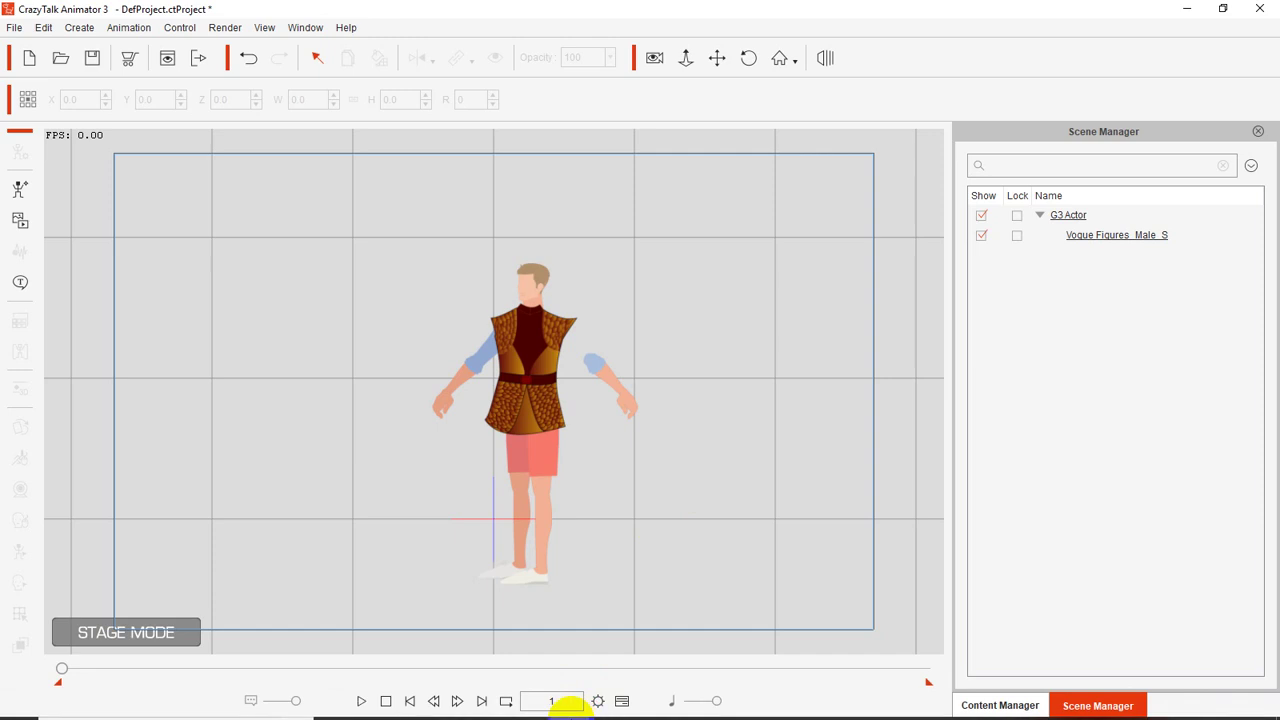
pyautogui.moveTo(530, 704)
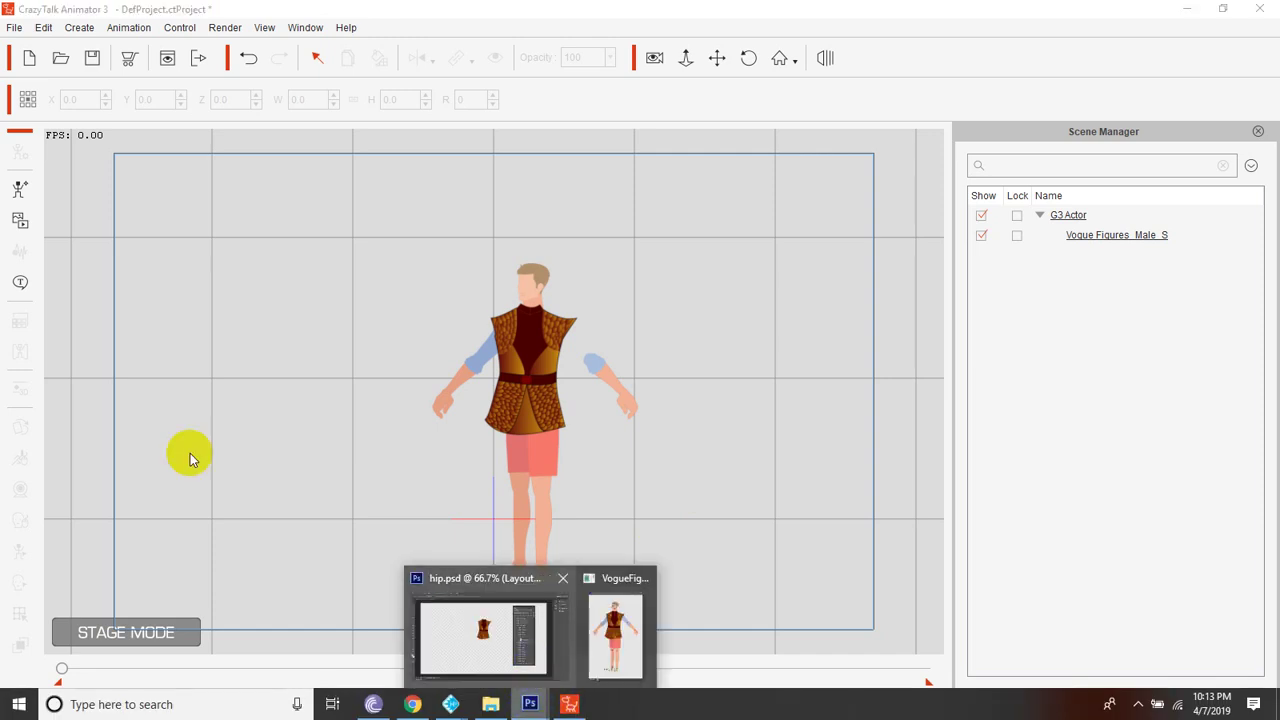
# Select the character on the stage and open it in composer mode
pyautogui.click(18, 195)
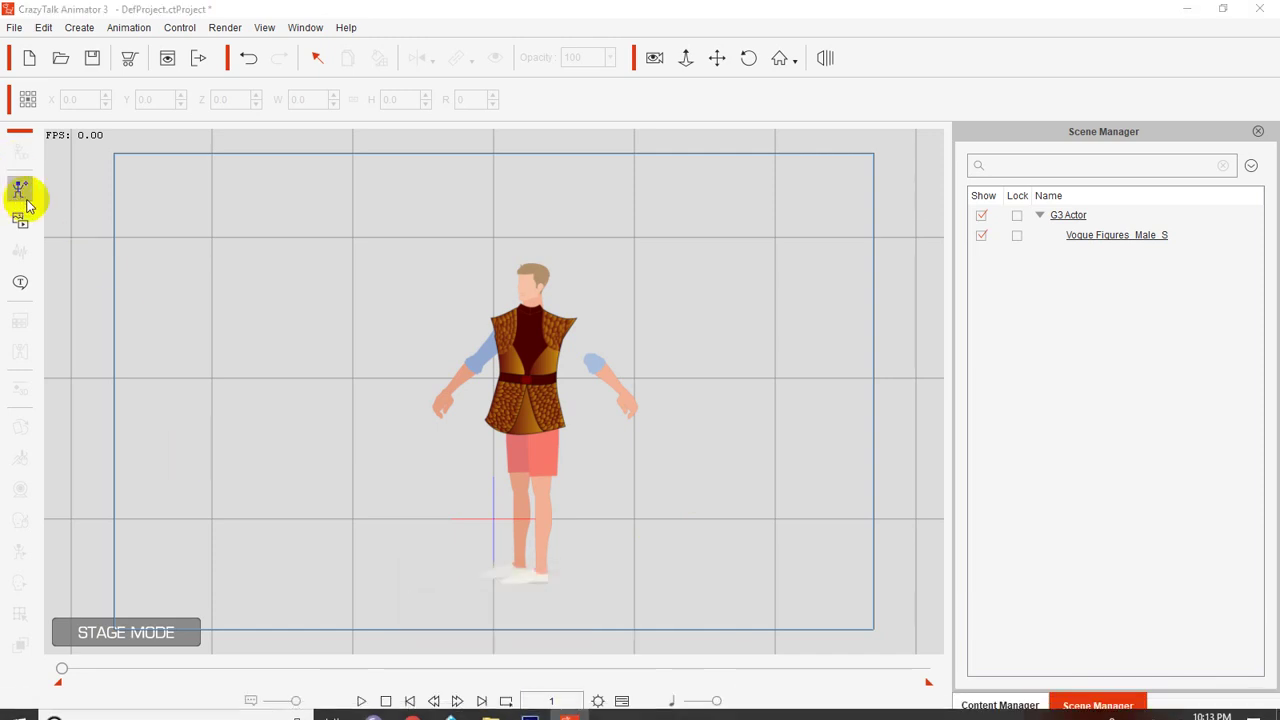
pyautogui.click(585, 375)
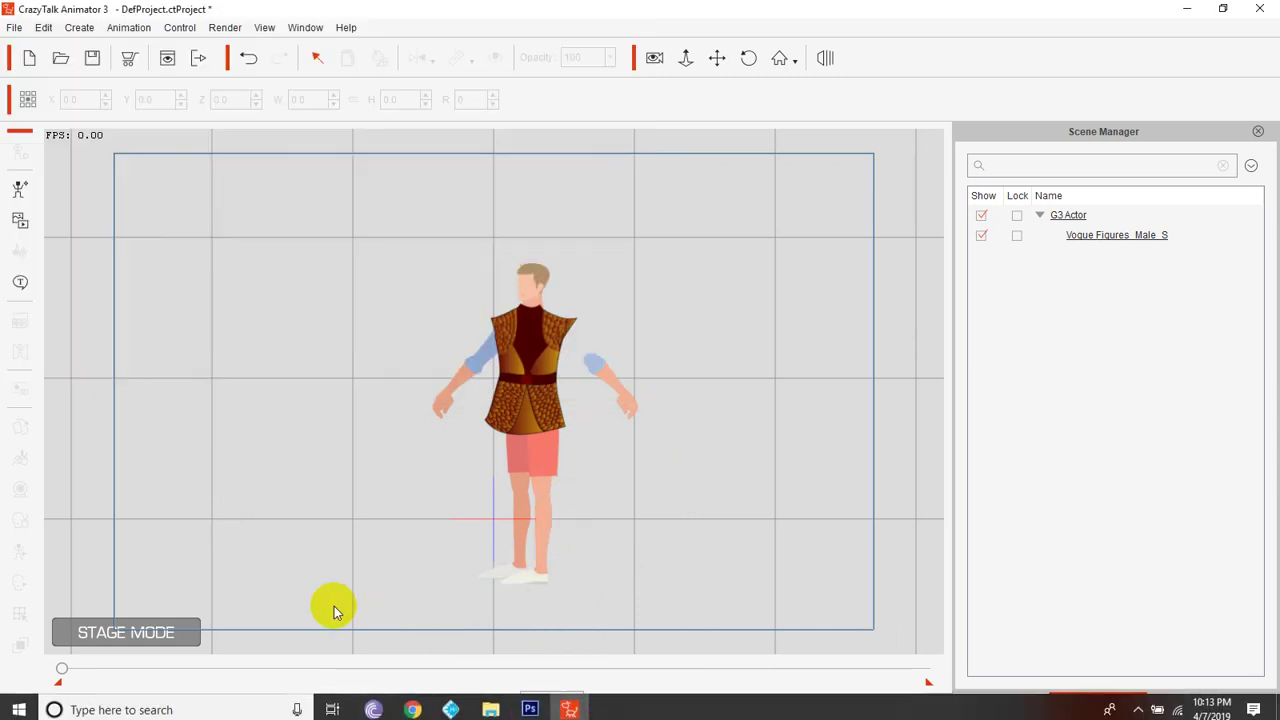
pyautogui.click(536, 350)
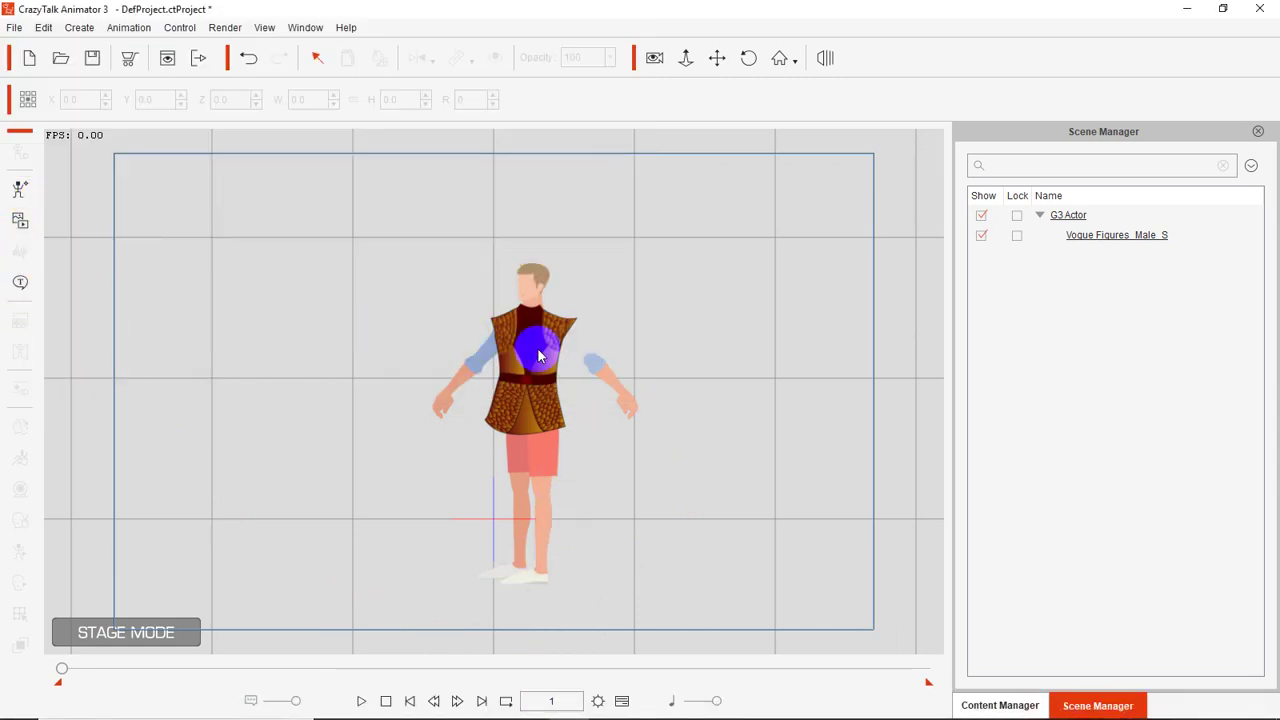
pyautogui.click(20, 155)
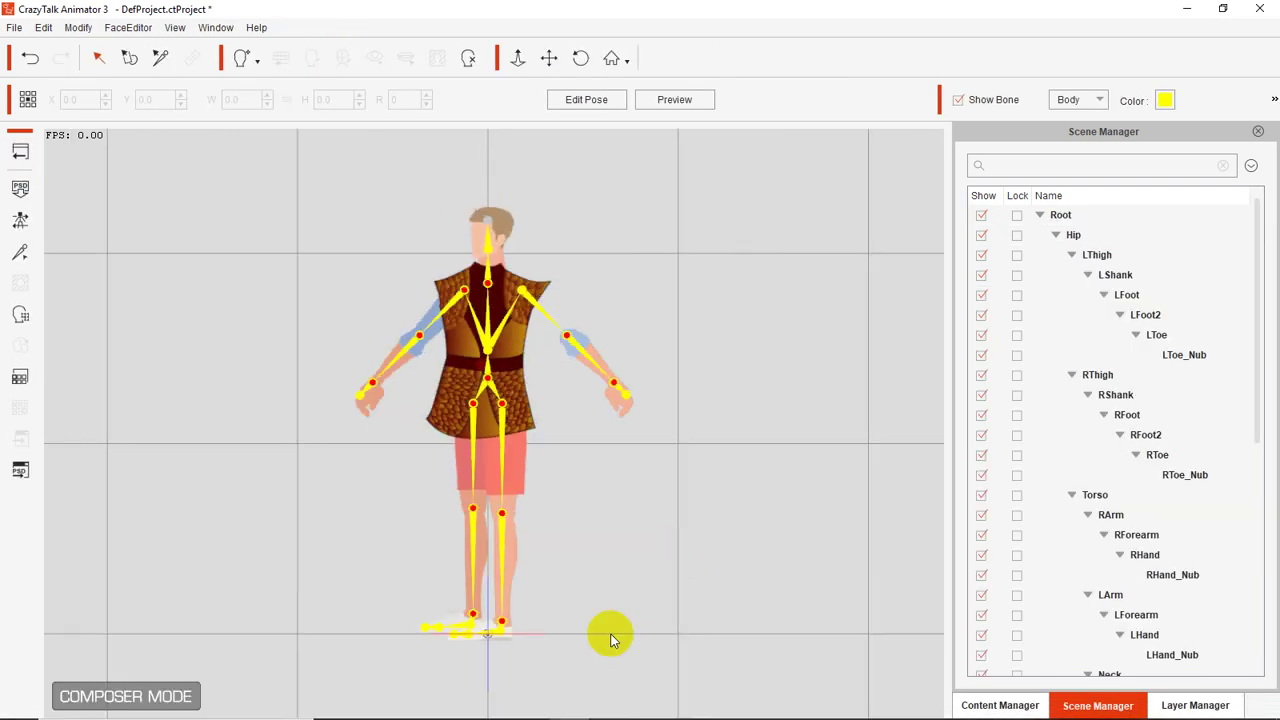
# Glance at hip.psd in Photoshop, then return to the animator and pick a leg joint
pyautogui.click(530, 704)
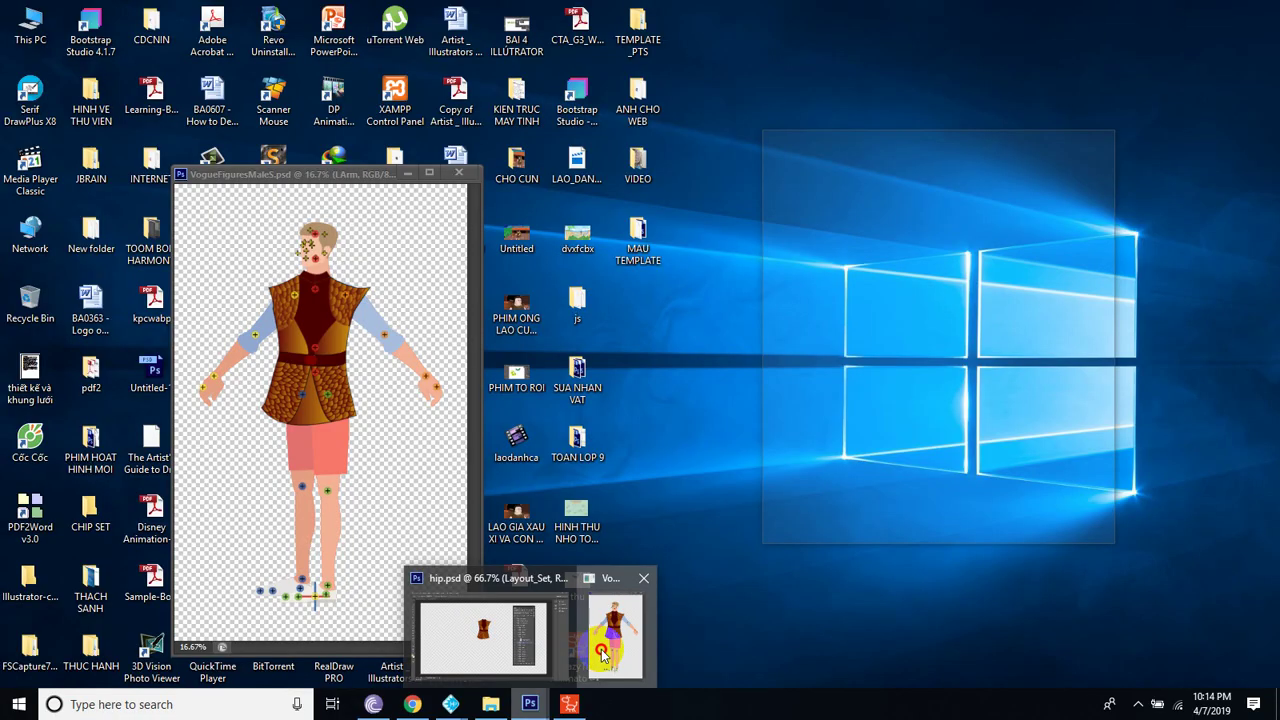
pyautogui.click(600, 652)
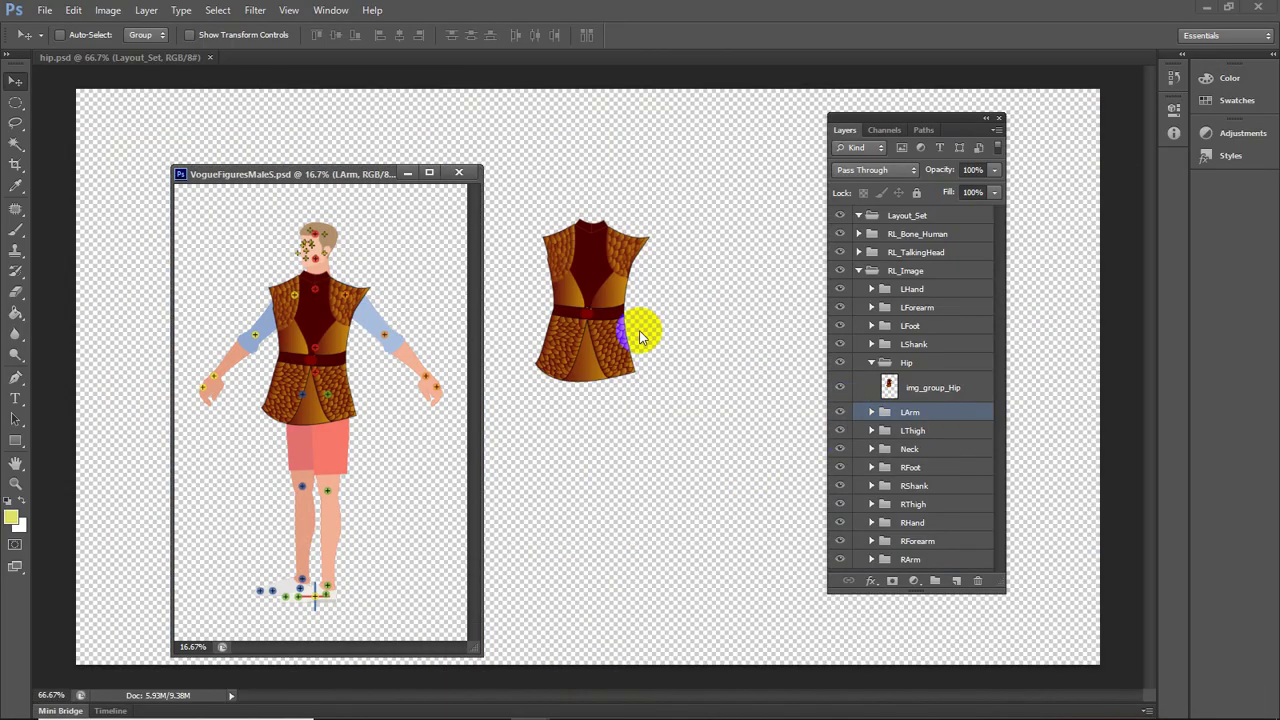
pyautogui.click(45, 10)
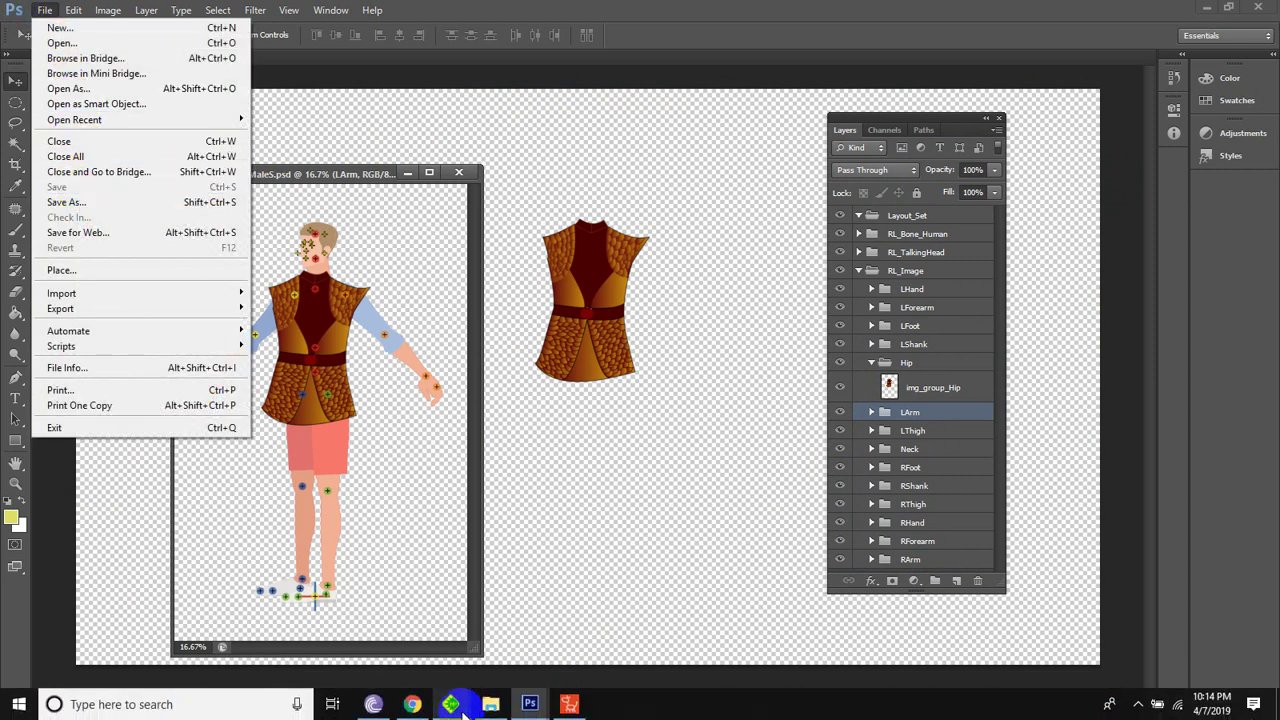
pyautogui.click(569, 704)
pyautogui.click(477, 516)
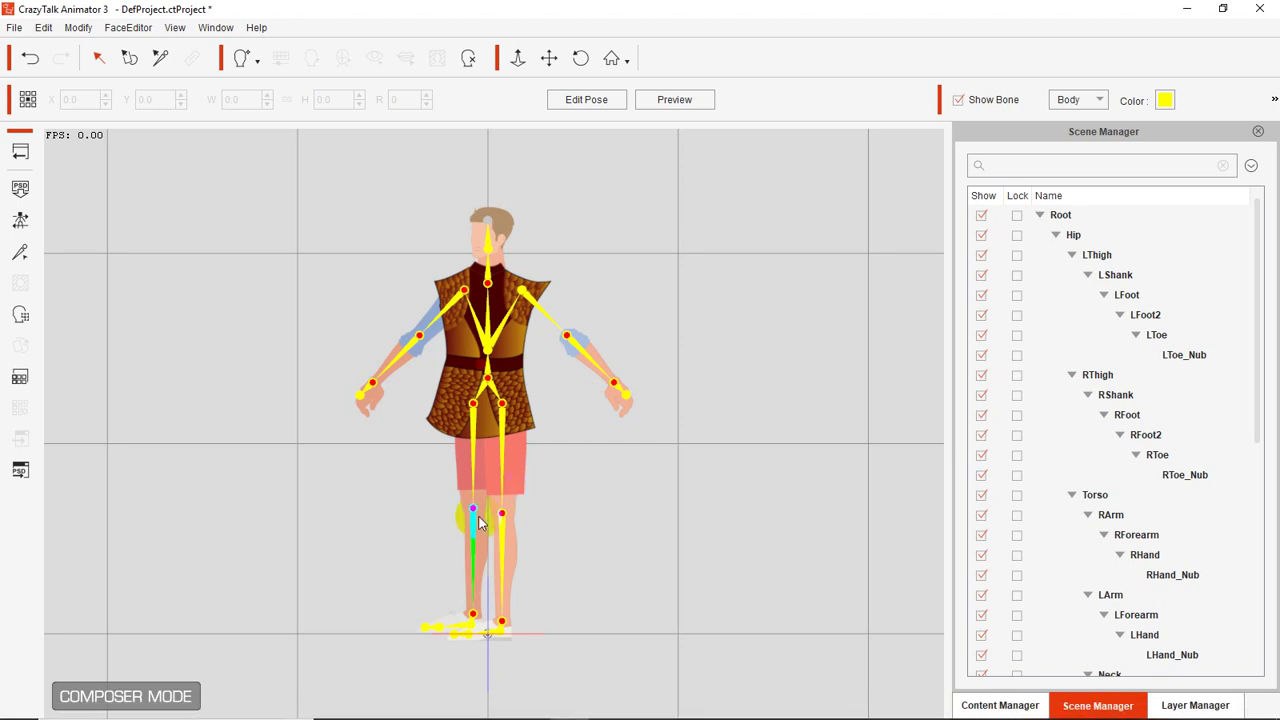
# Select and deselect the LThigh bone, zoom in, and double-click back to stage mode
pyautogui.click(505, 456)
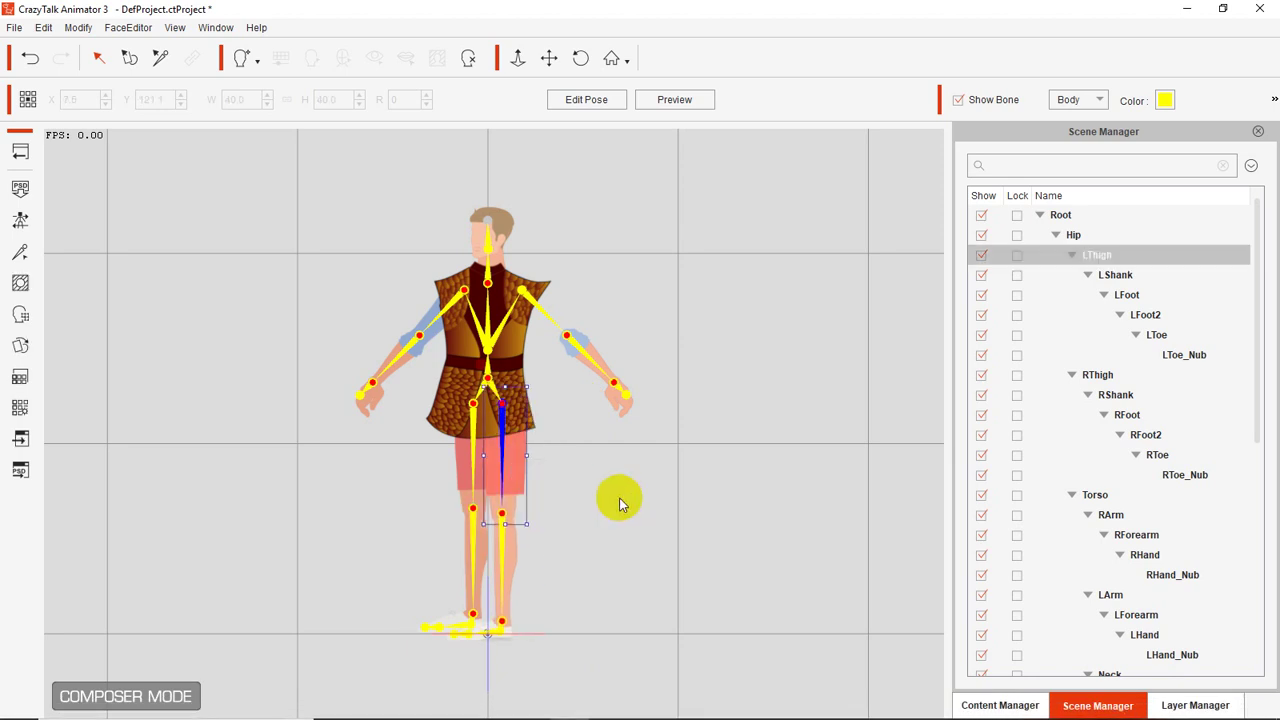
pyautogui.click(581, 402)
pyautogui.scroll(1, 581, 402)
pyautogui.scroll(1, 581, 402)
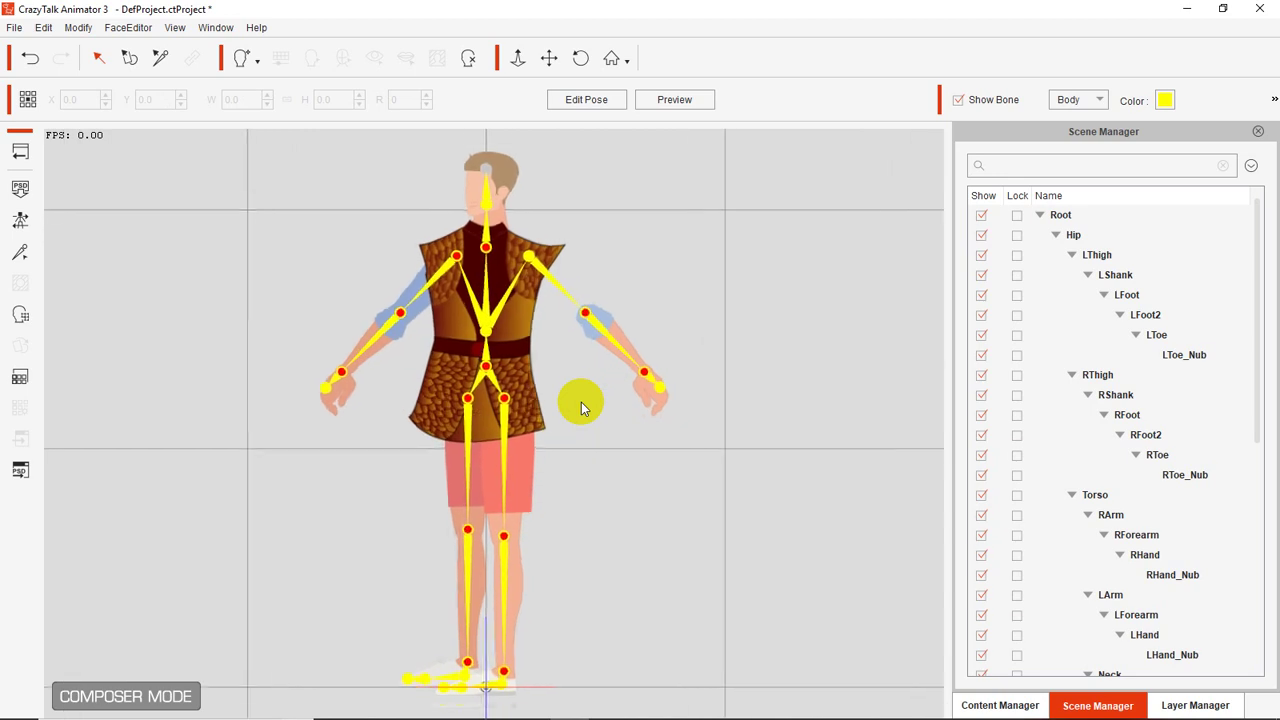
pyautogui.scroll(2, 581, 402)
pyautogui.scroll(1, 575, 404)
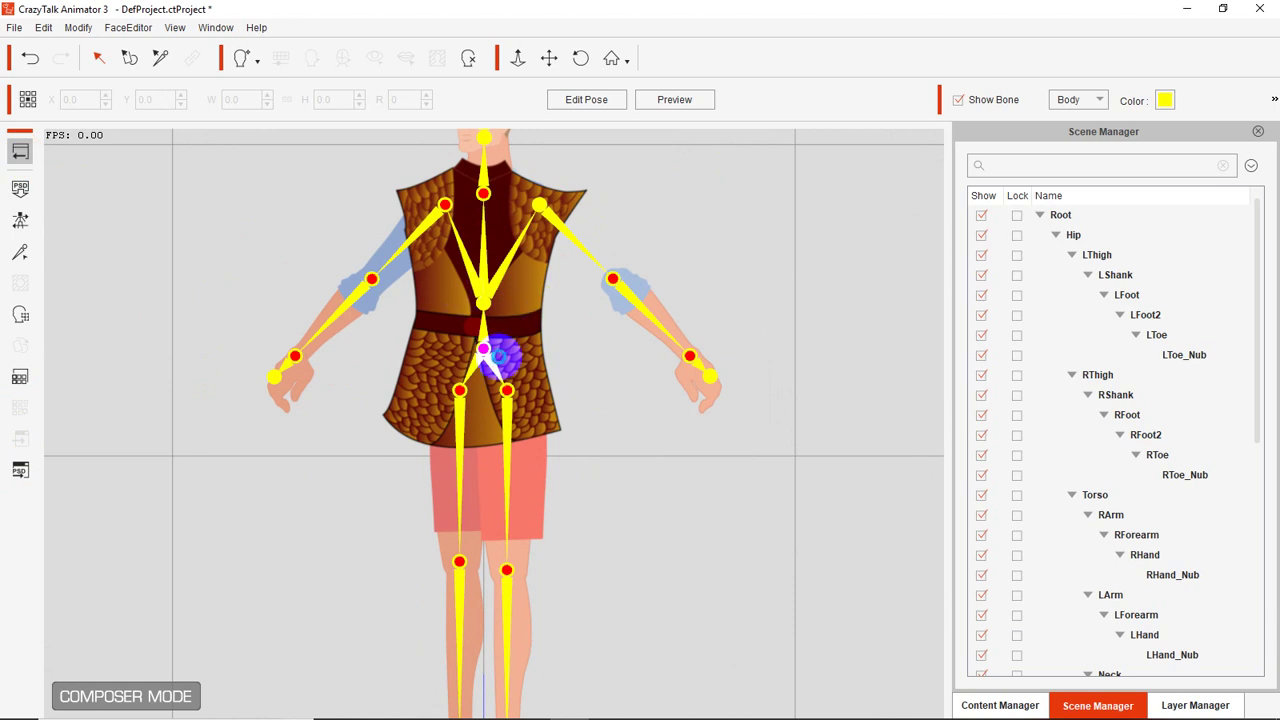
pyautogui.doubleClick(483, 349)
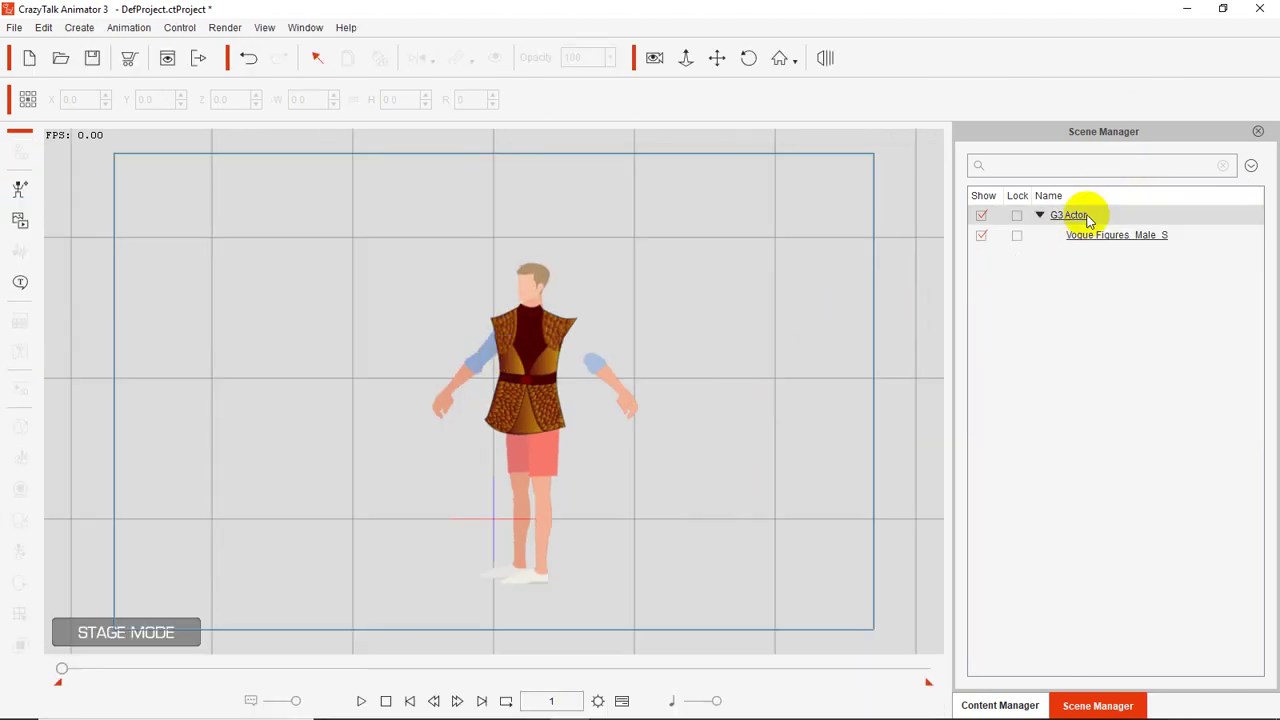
# Select the G3 Actor and browse Content Manager's Animation > Motion > 1_G3 Human > Caveman templates
pyautogui.click(306, 28)
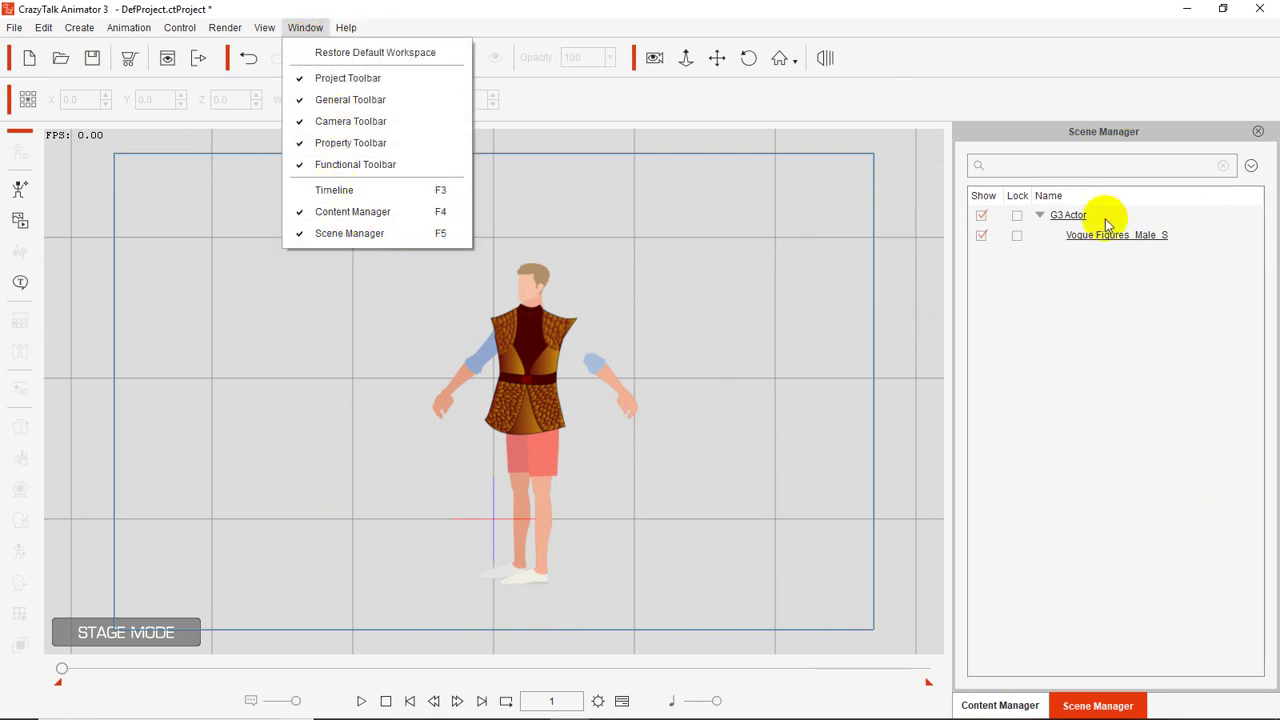
pyautogui.click(1066, 215)
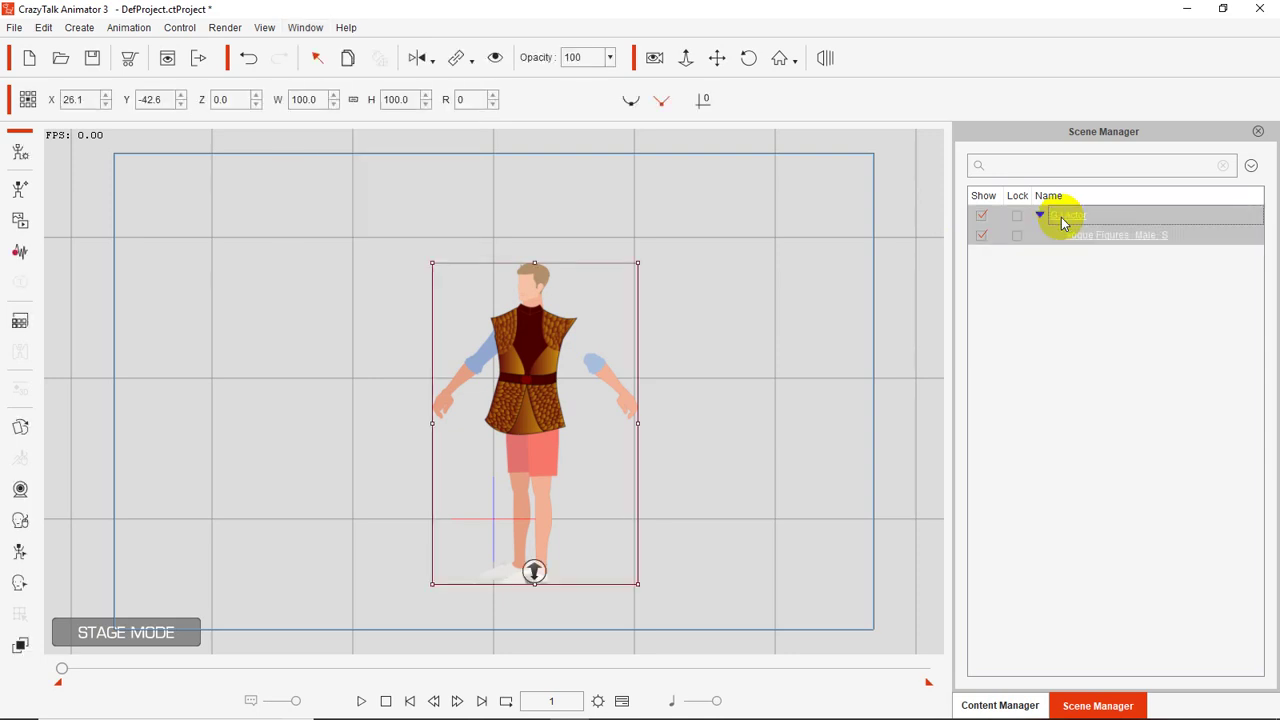
pyautogui.click(993, 705)
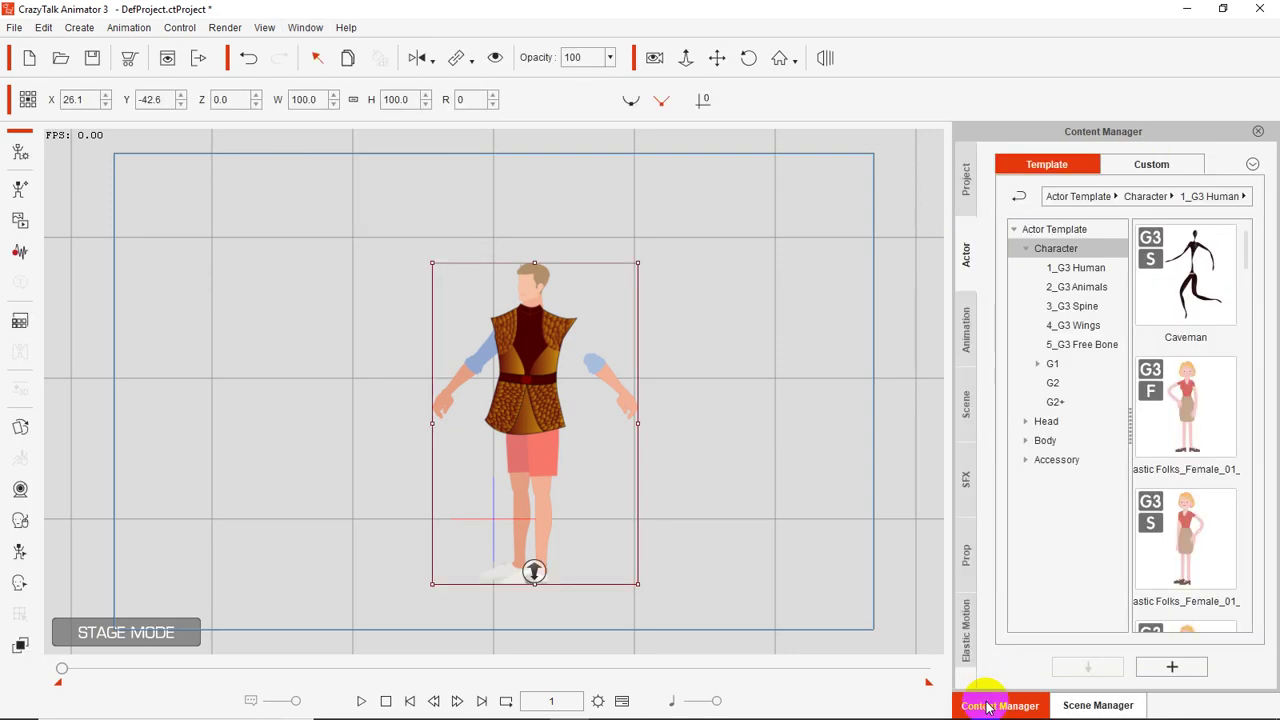
pyautogui.click(961, 337)
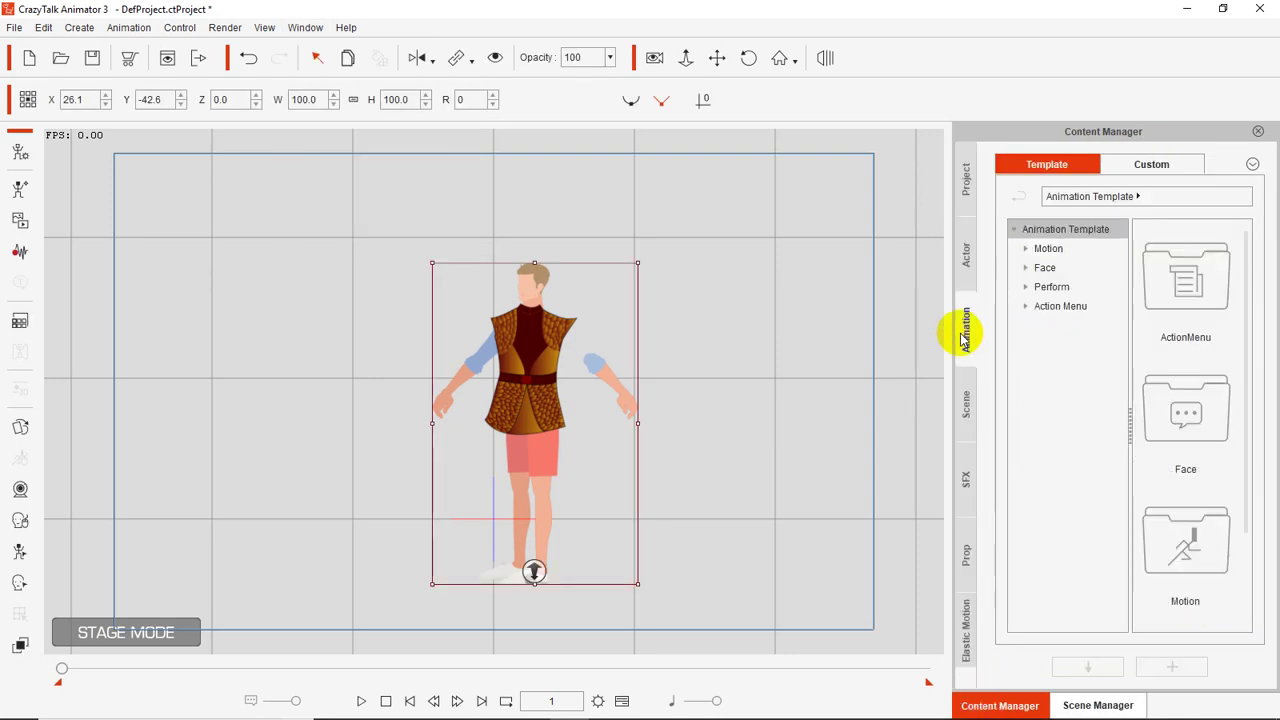
pyautogui.click(1050, 249)
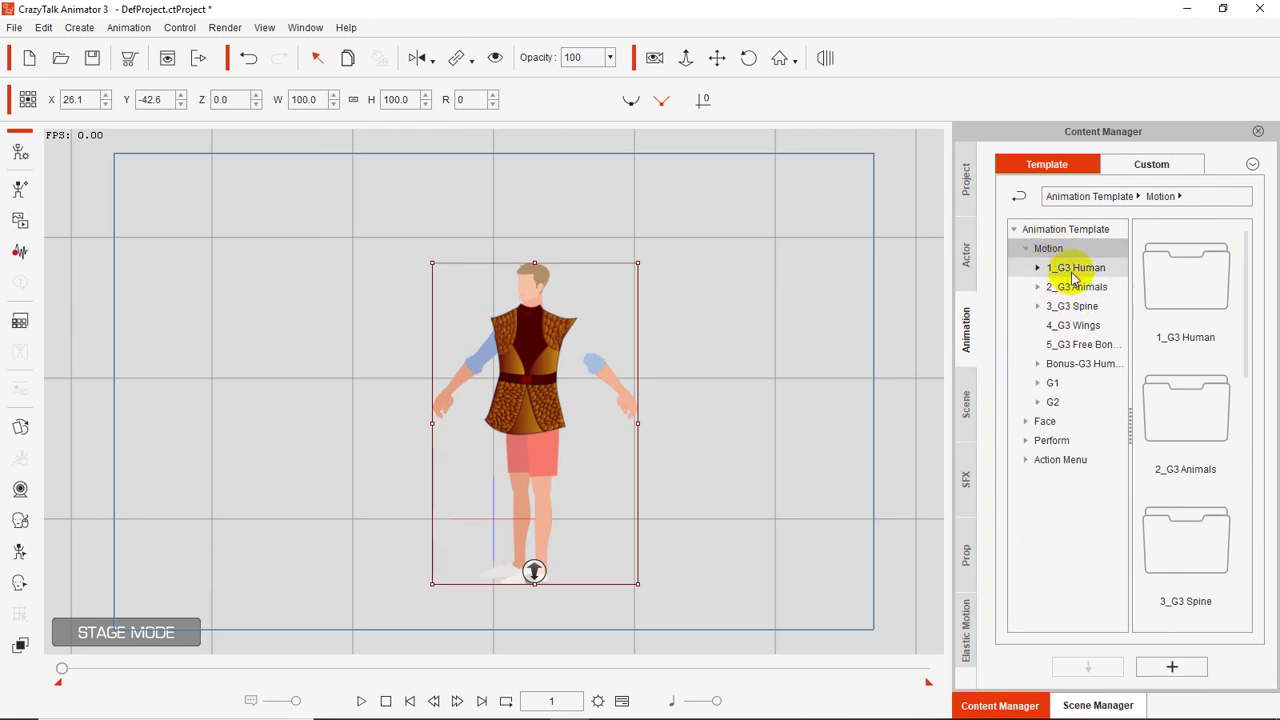
pyautogui.click(1073, 272)
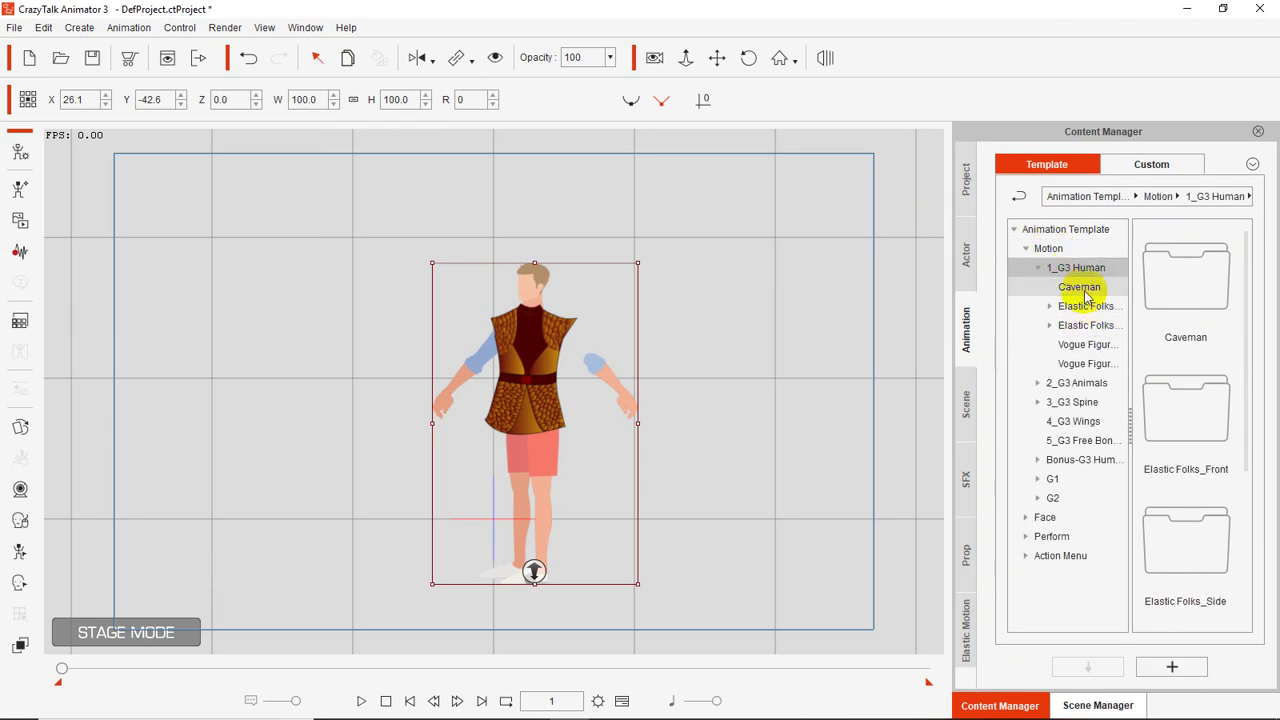
pyautogui.click(1083, 290)
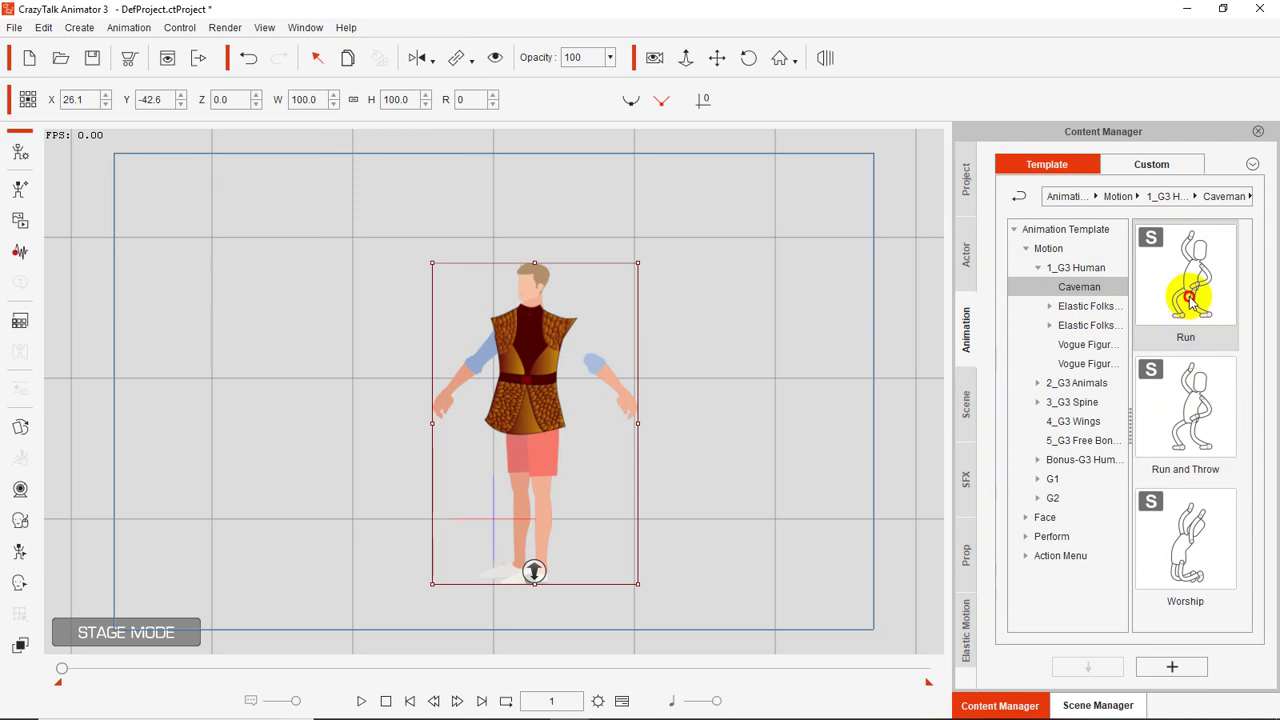
# Try the Caveman Run, Worship and Run and Throw motions on the vested actor, then stop playback
pyautogui.moveTo(1190, 300); pyautogui.dragTo(540, 420)
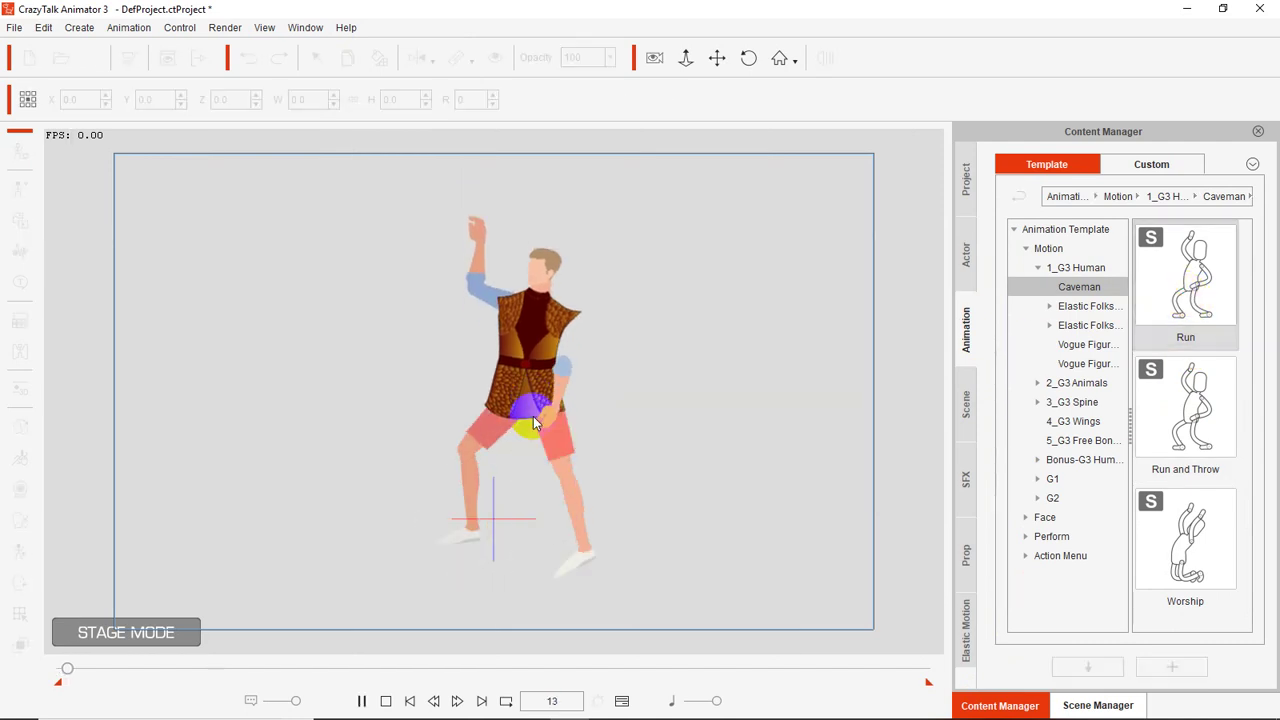
pyautogui.moveTo(1195, 540); pyautogui.dragTo(543, 400)
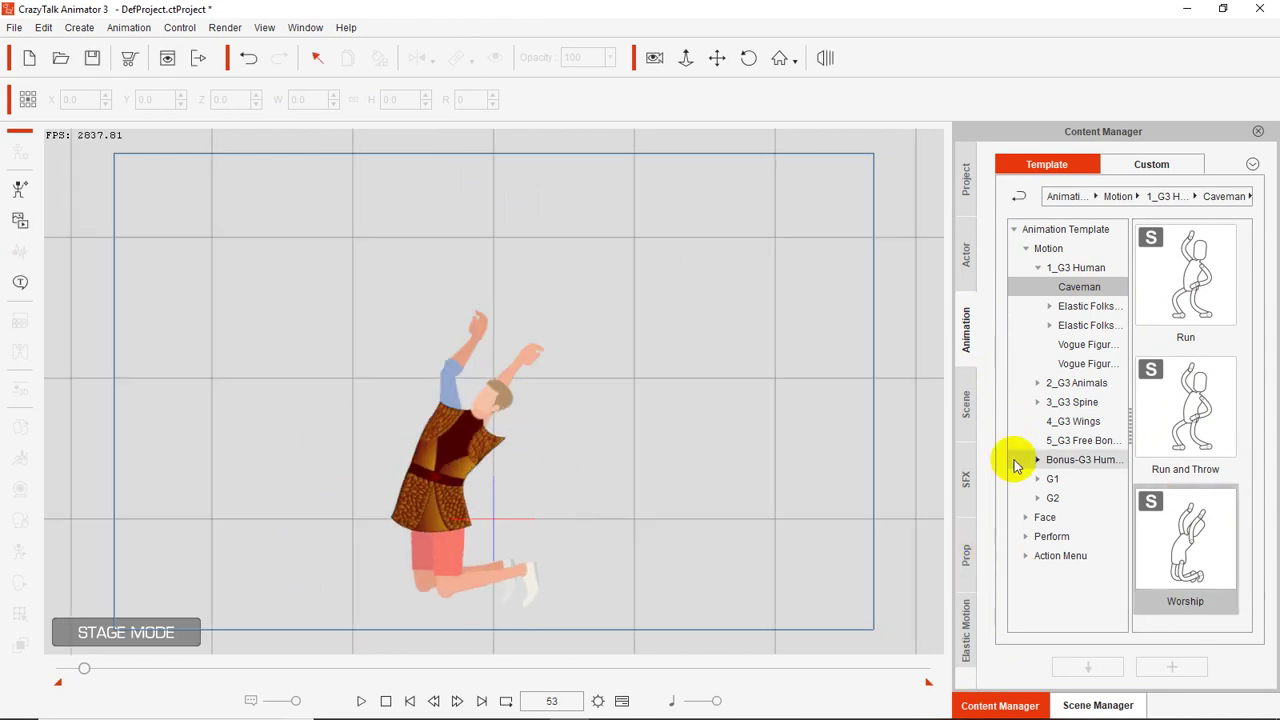
pyautogui.moveTo(1168, 528)
pyautogui.mouseDown()
pyautogui.moveTo(973, 522)
pyautogui.moveTo(433, 464)
pyautogui.mouseUp()
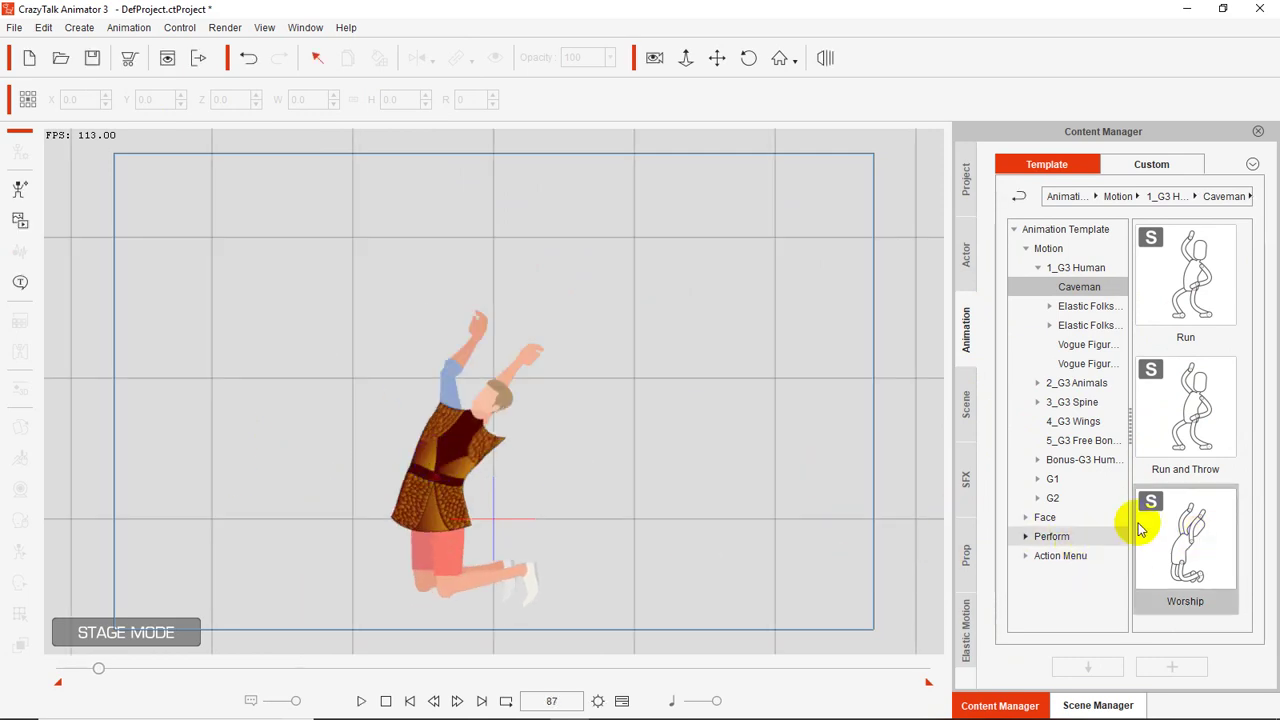
pyautogui.moveTo(1207, 437); pyautogui.dragTo(456, 482)
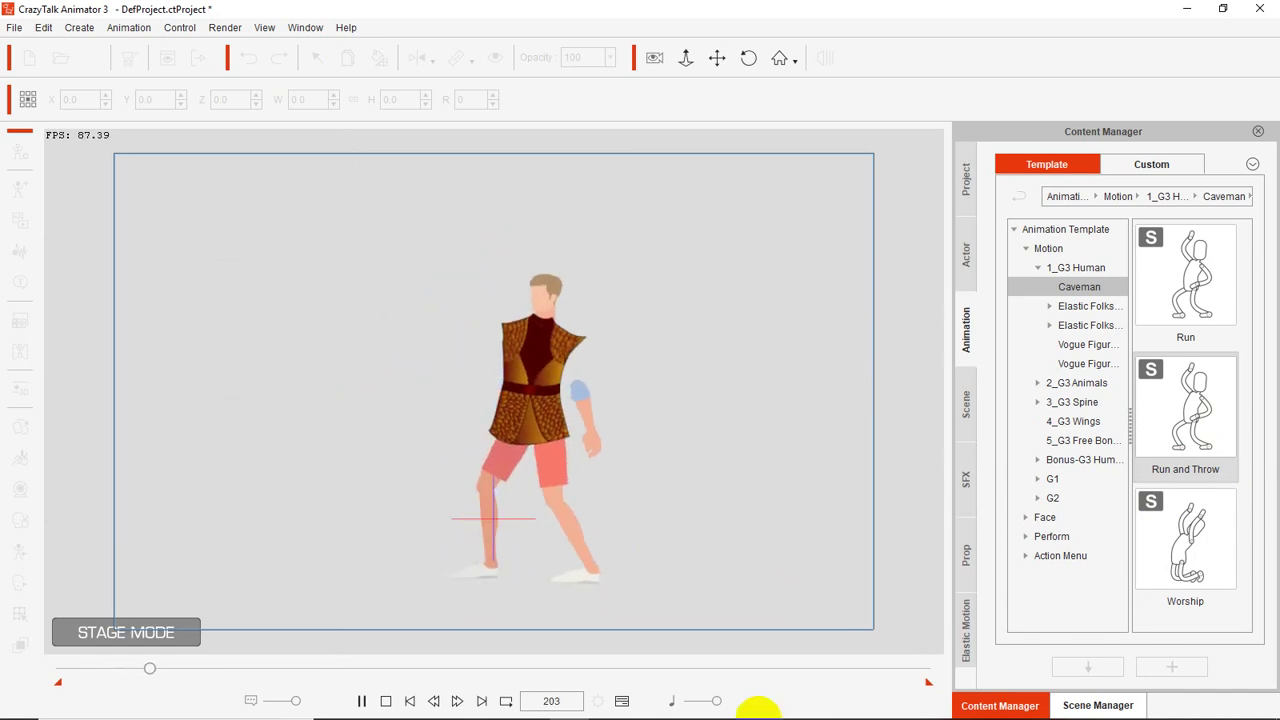
pyautogui.click(845, 708)
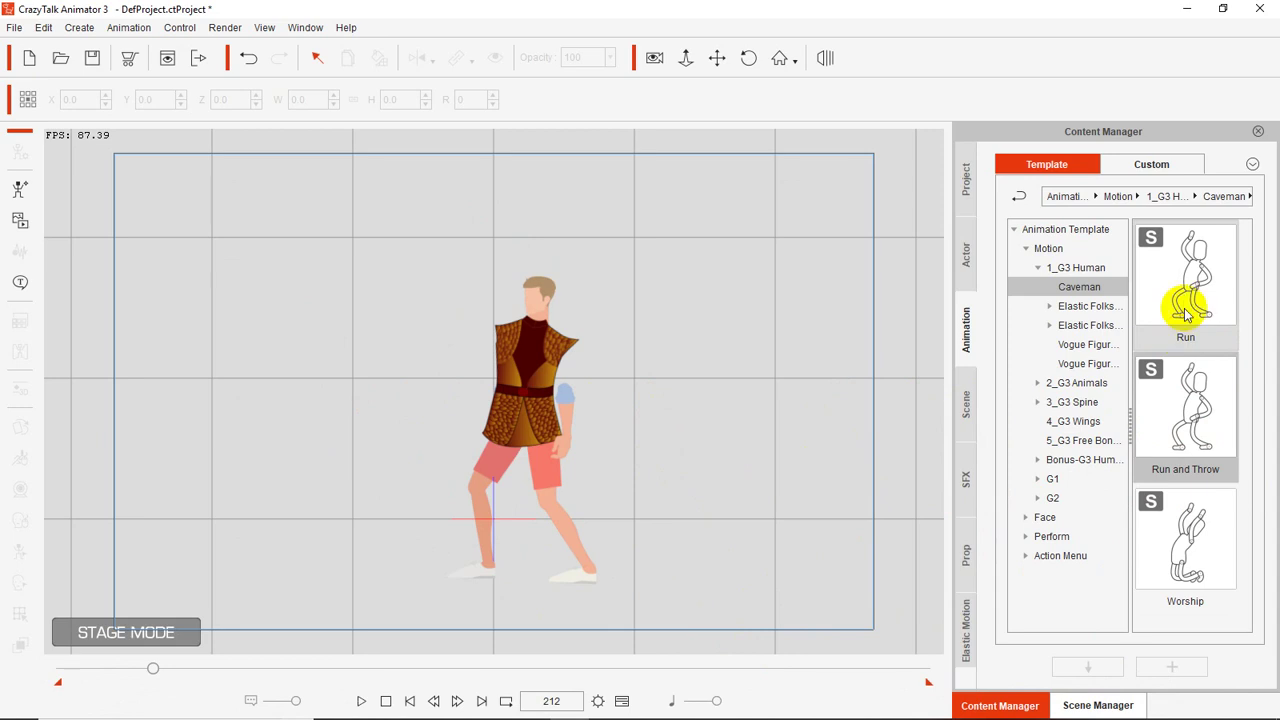
# Settle on the Caveman Run motion for the actor and check the hidden system tray icons
pyautogui.moveTo(1182, 300); pyautogui.dragTo(545, 378)
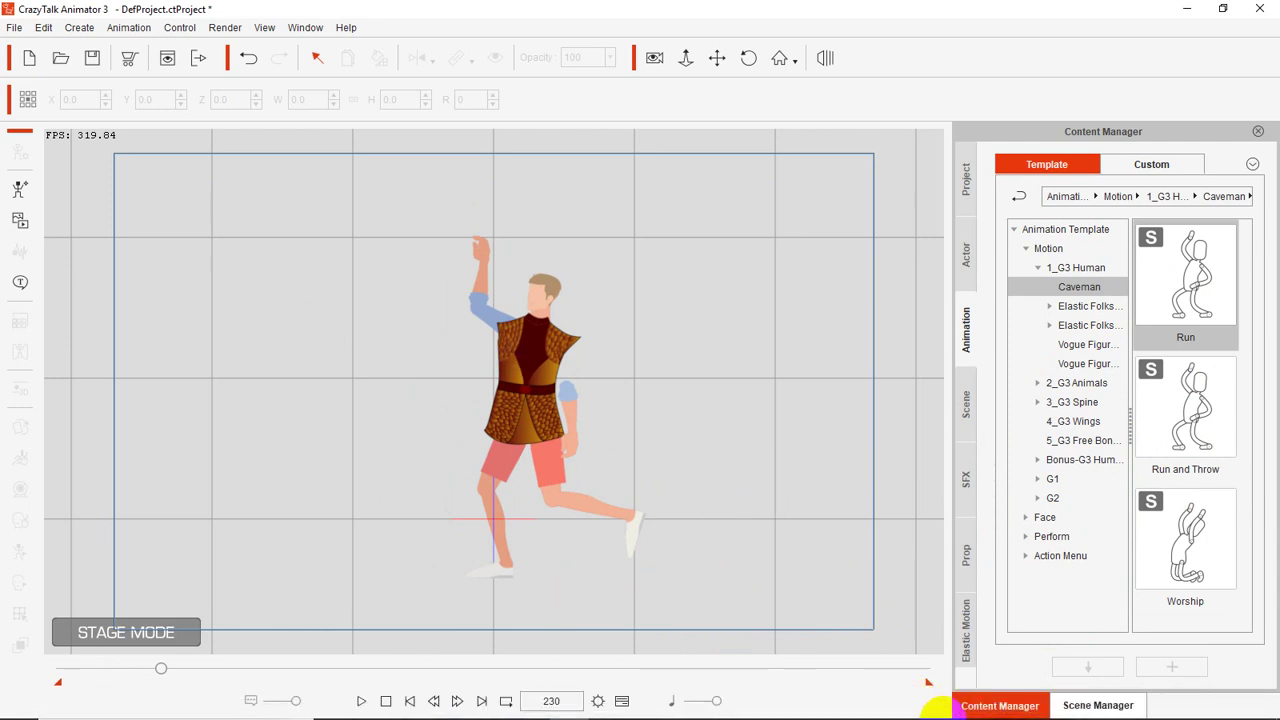
pyautogui.click(1138, 705)
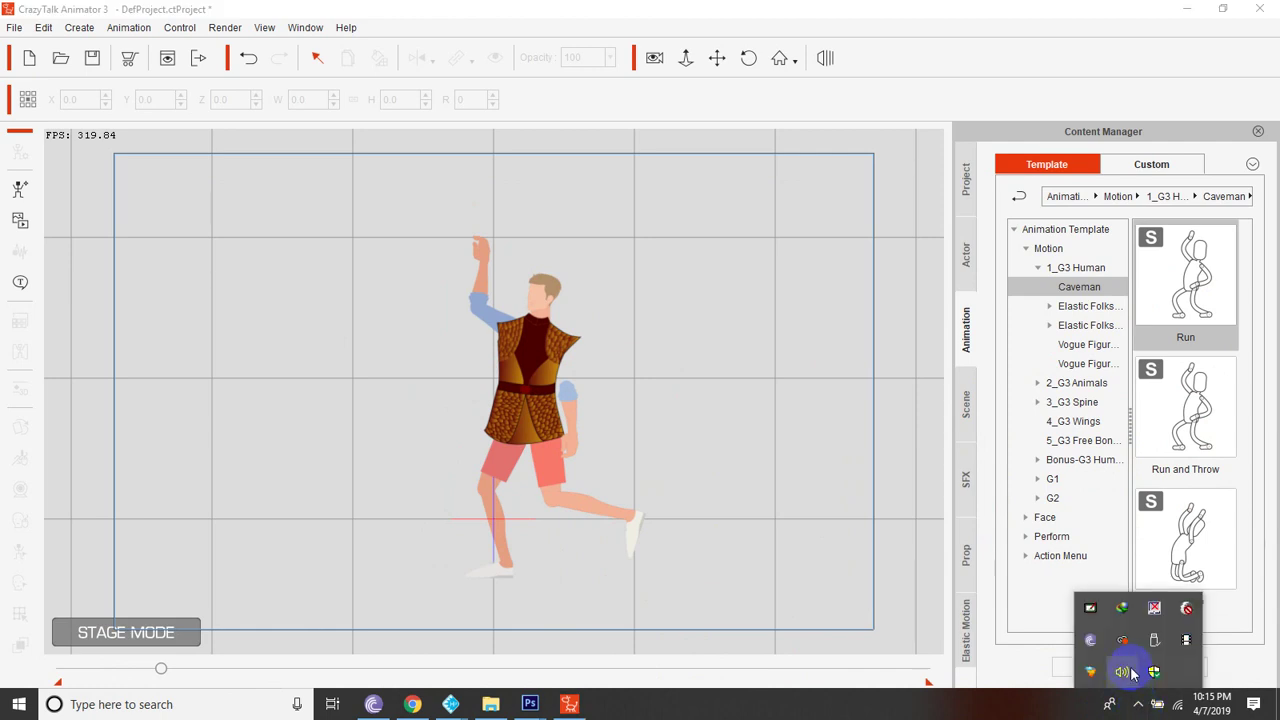
pyautogui.click(1043, 708)
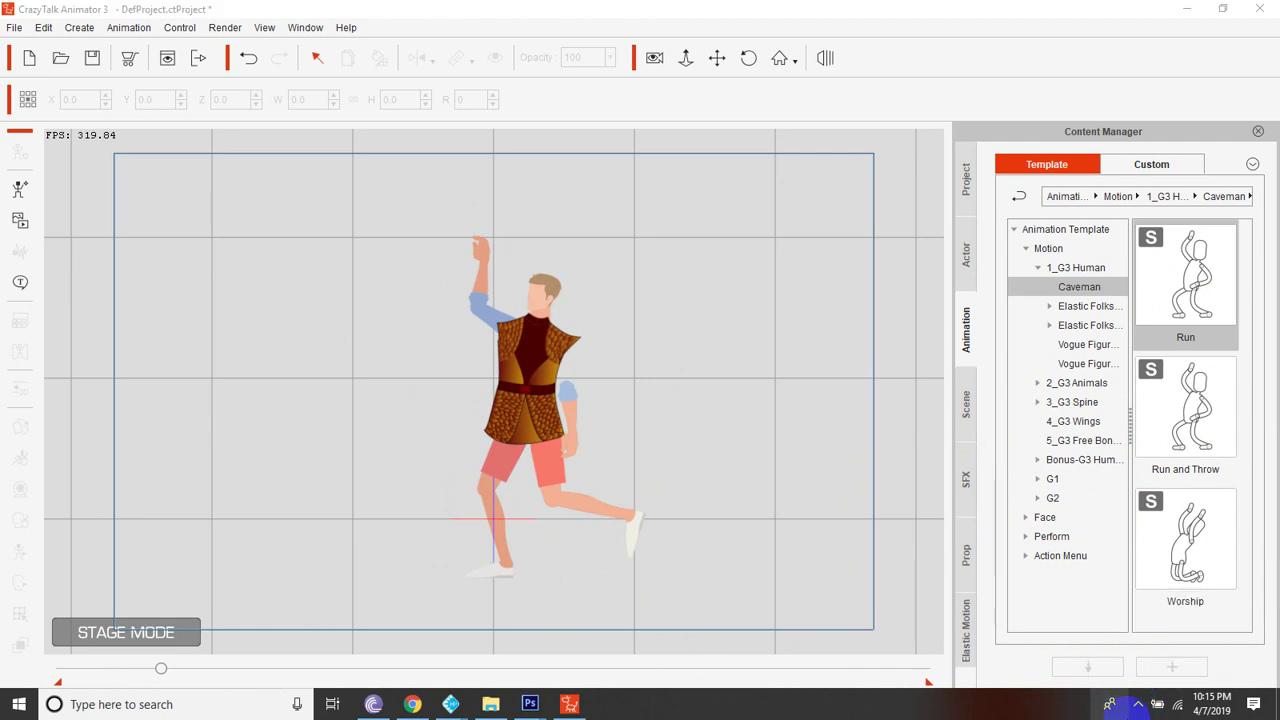
pyautogui.click(1138, 705)
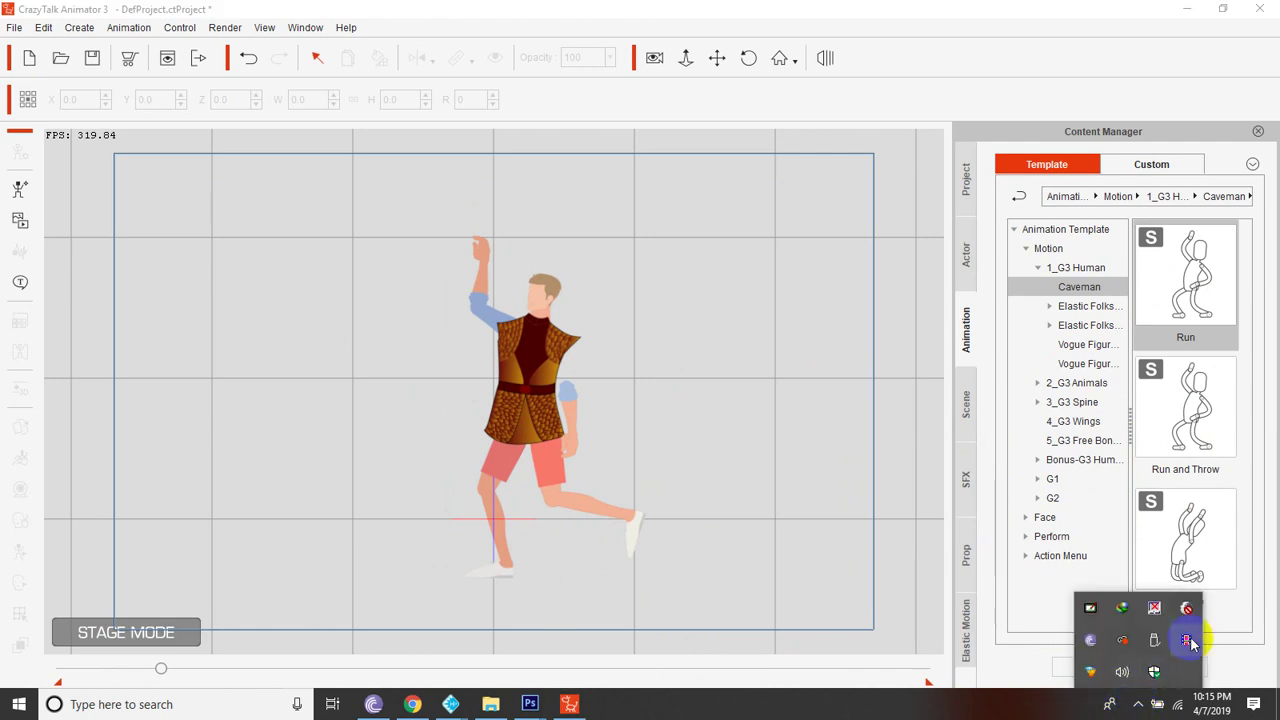